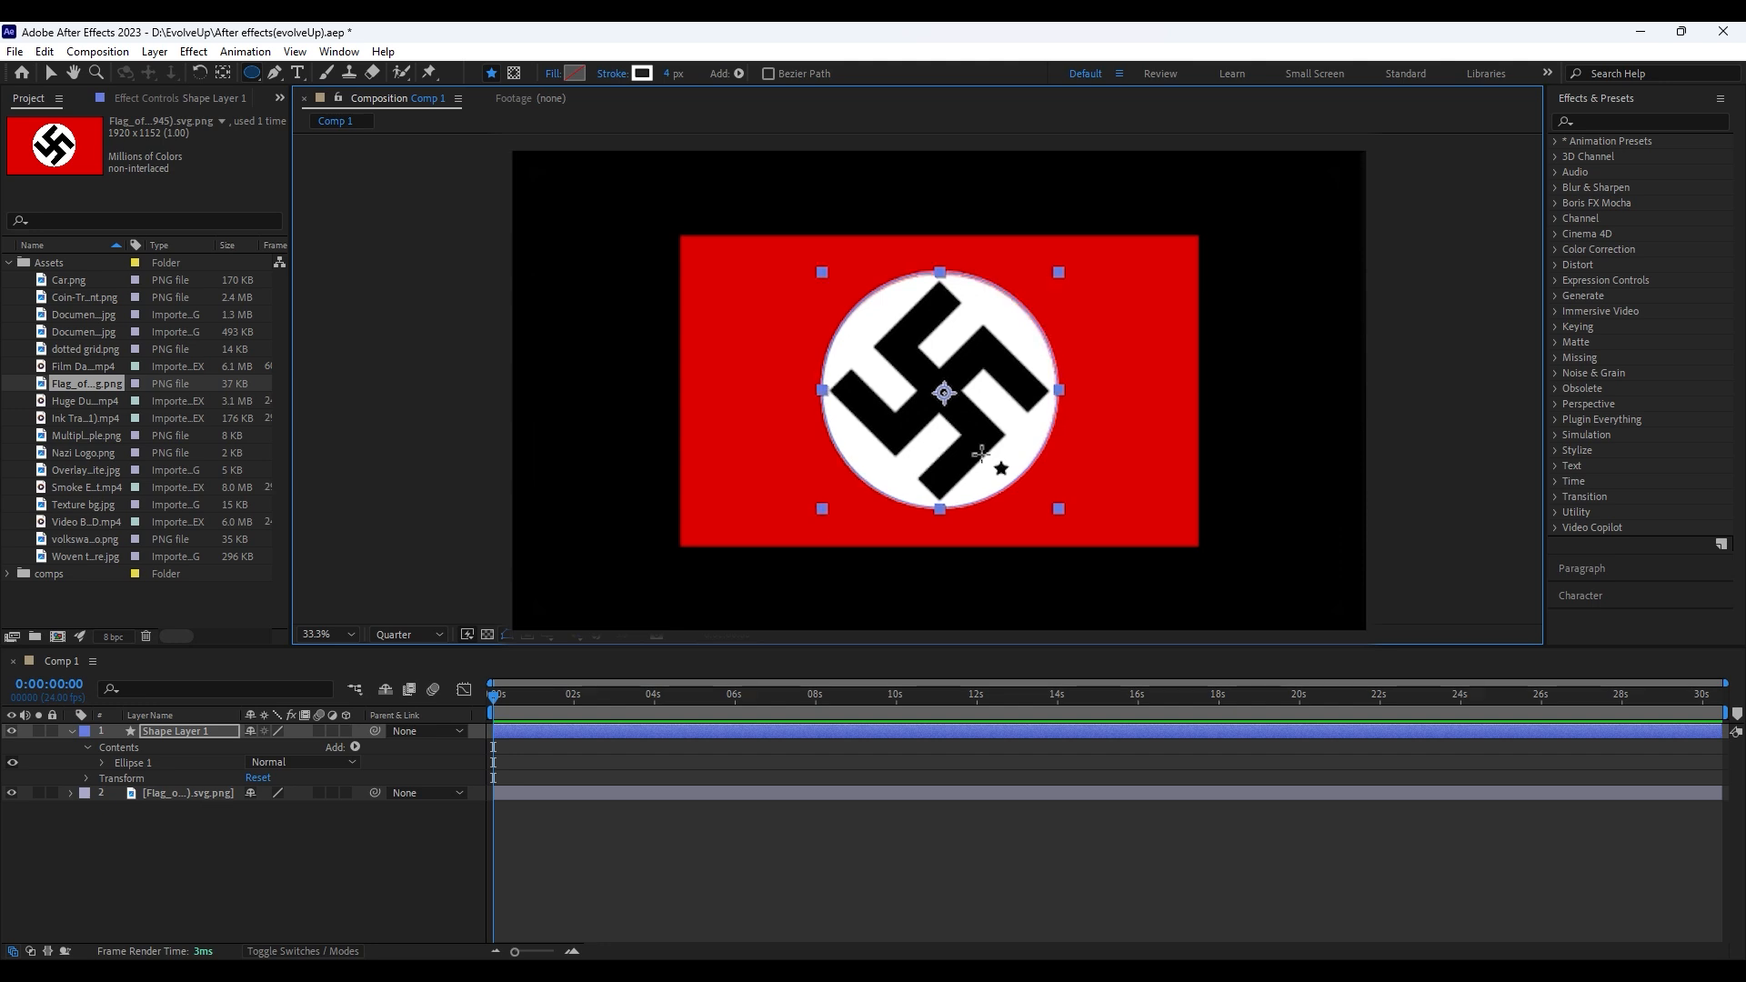
# Give the ellipse on Shape Layer 1 a solid white fill and remove its stroke
pyautogui.click(553, 74)
pyautogui.click(771, 498)
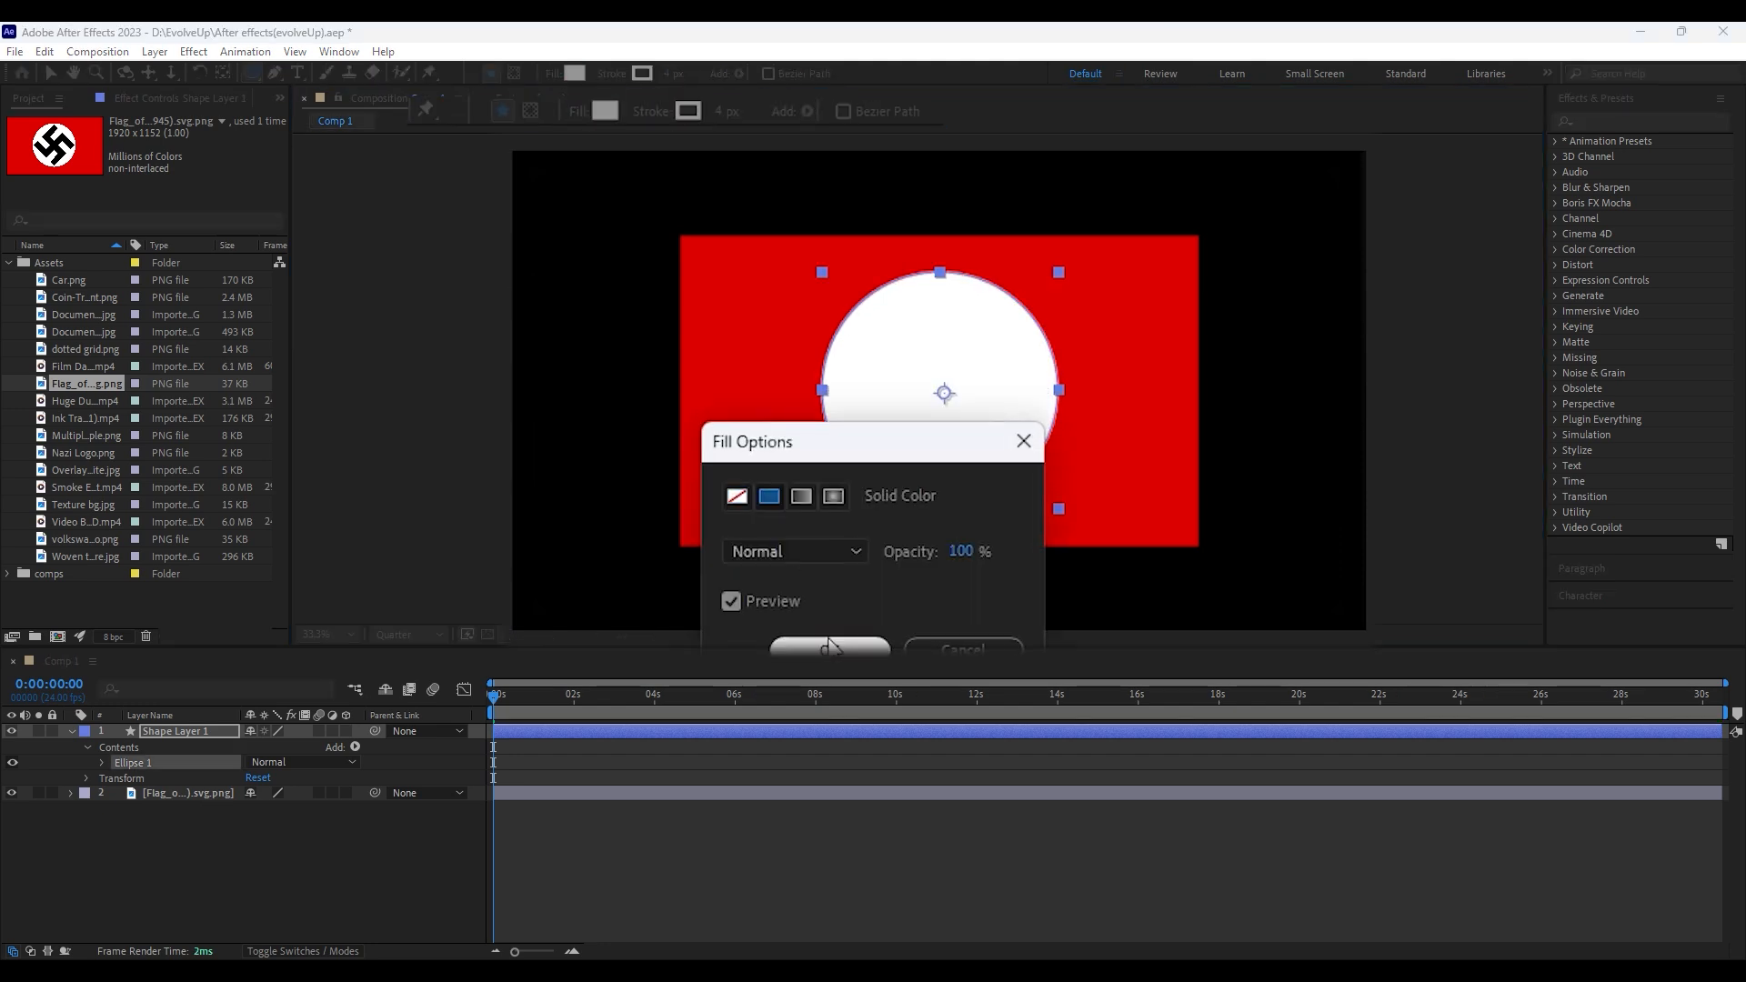
pyautogui.click(827, 646)
pyautogui.click(619, 80)
pyautogui.click(741, 497)
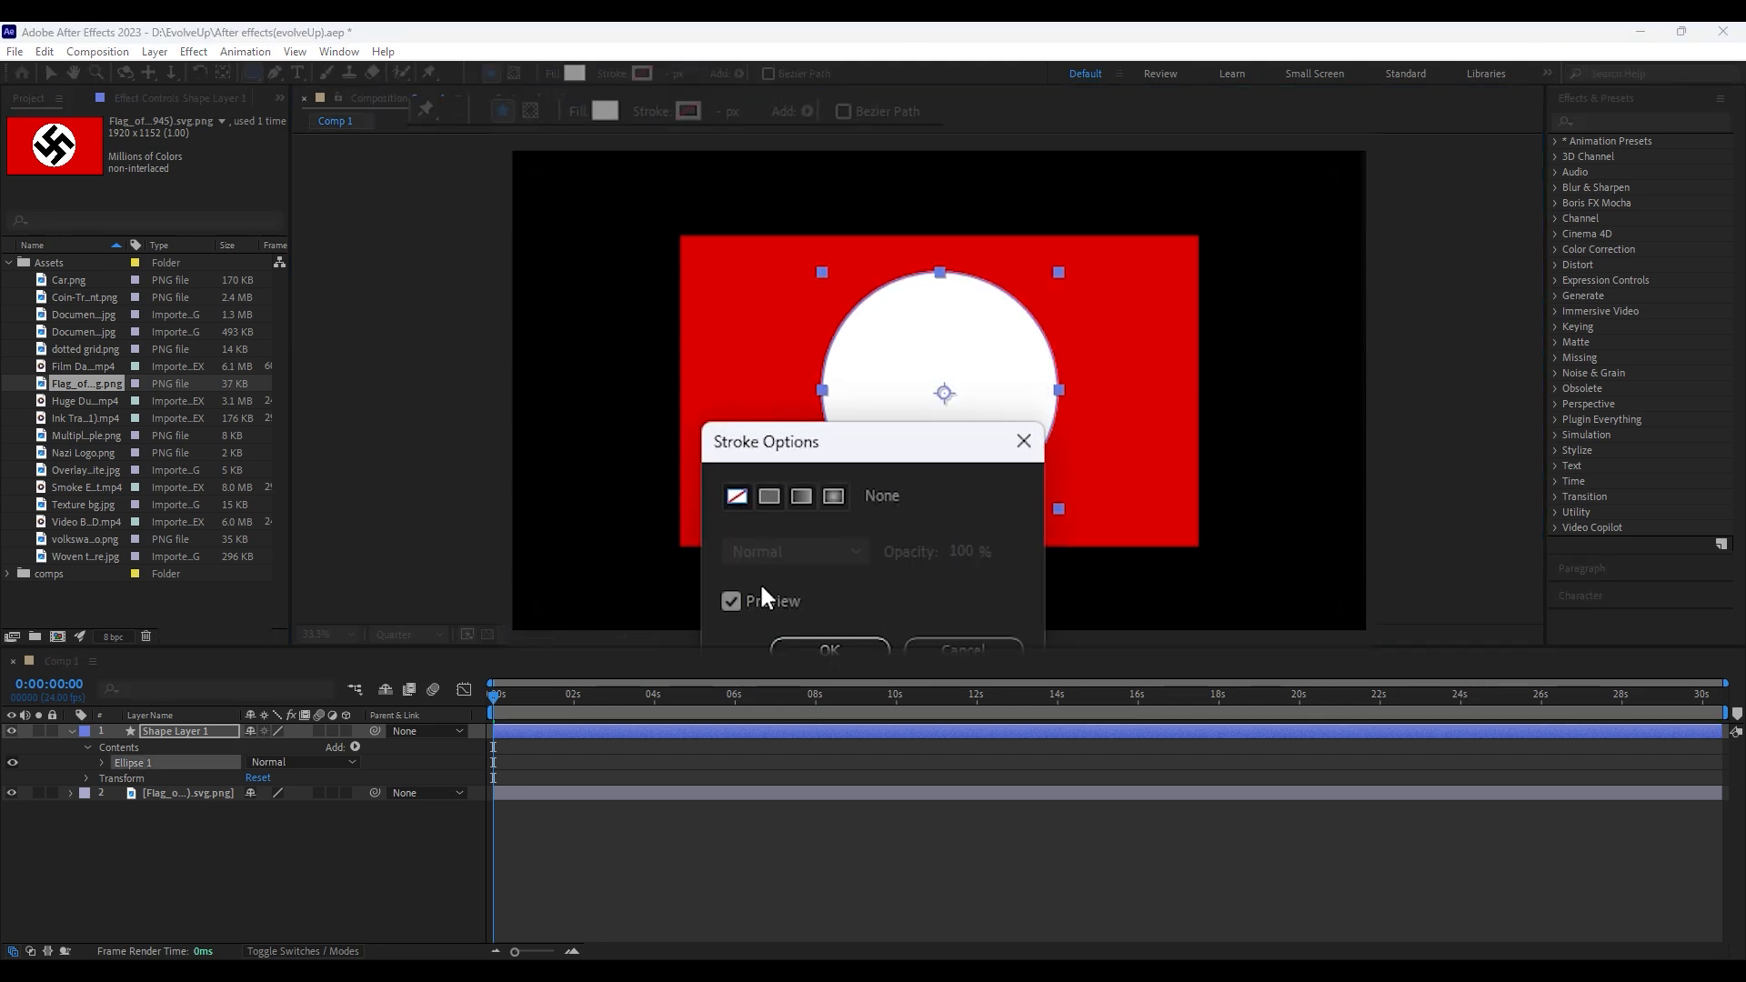
pyautogui.click(827, 645)
pyautogui.click(740, 757)
# Use Shape Layer 1 as the track matte for the flag image layer so only the circular emblem remains
pyautogui.click(186, 731)
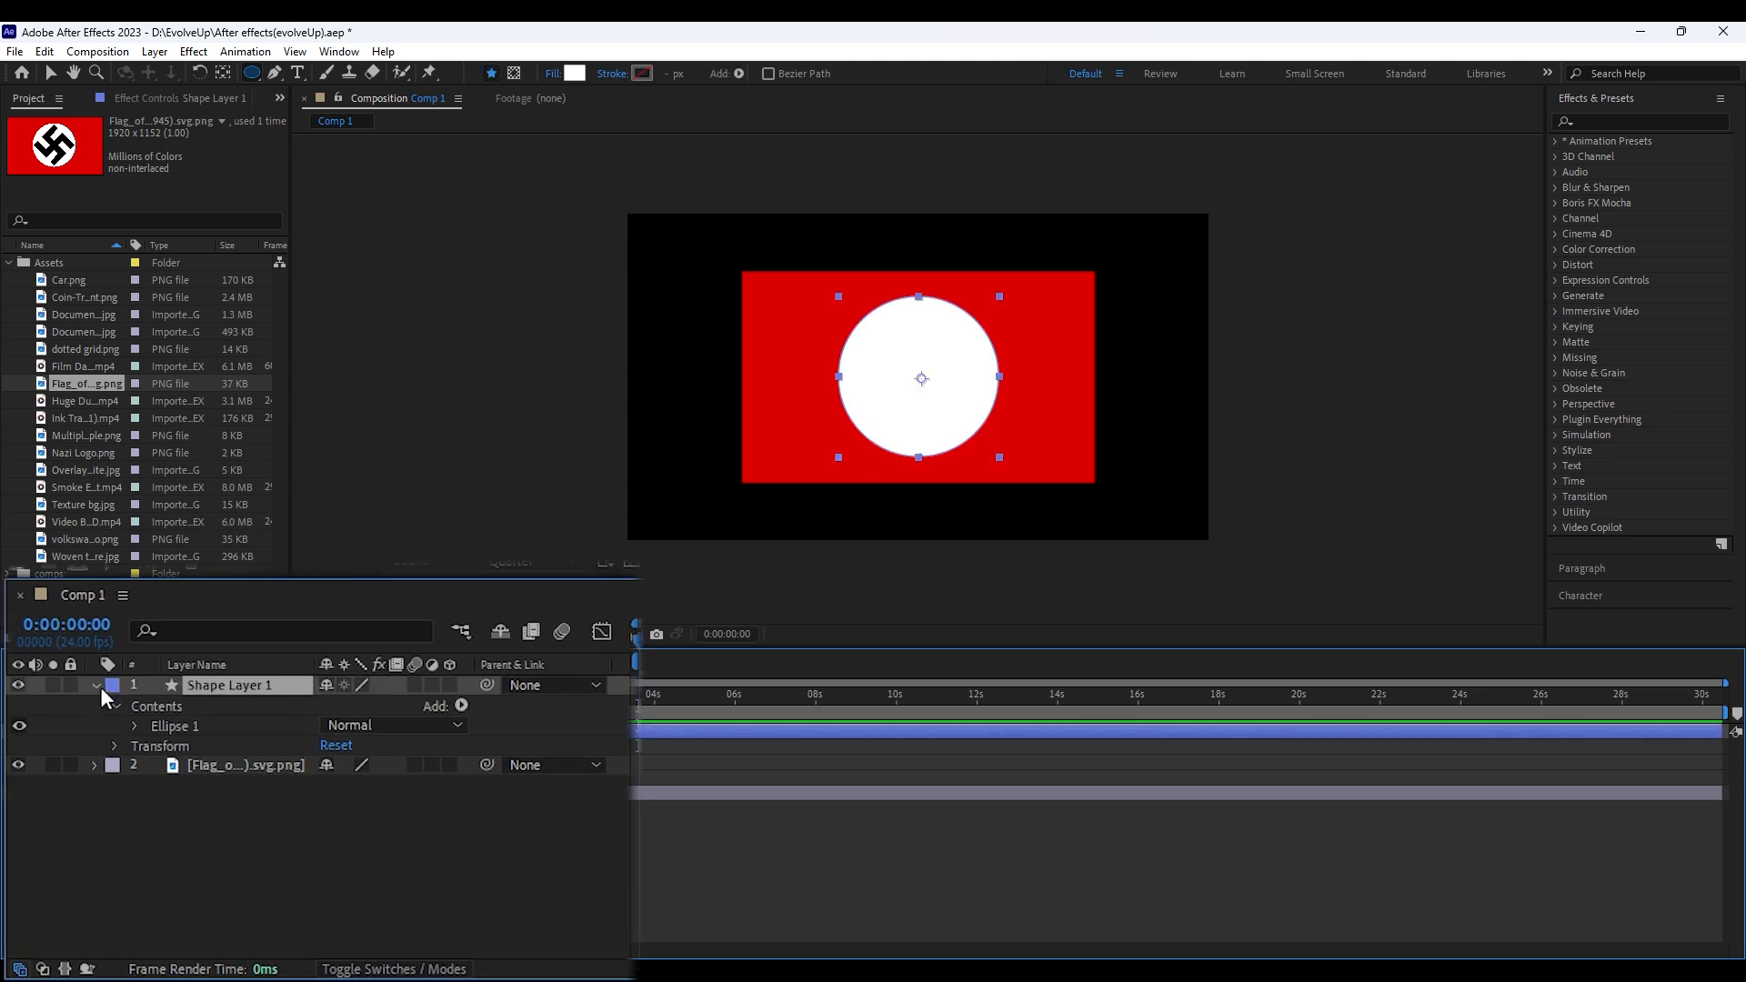
pyautogui.click(72, 731)
pyautogui.click(231, 747)
pyautogui.click(444, 966)
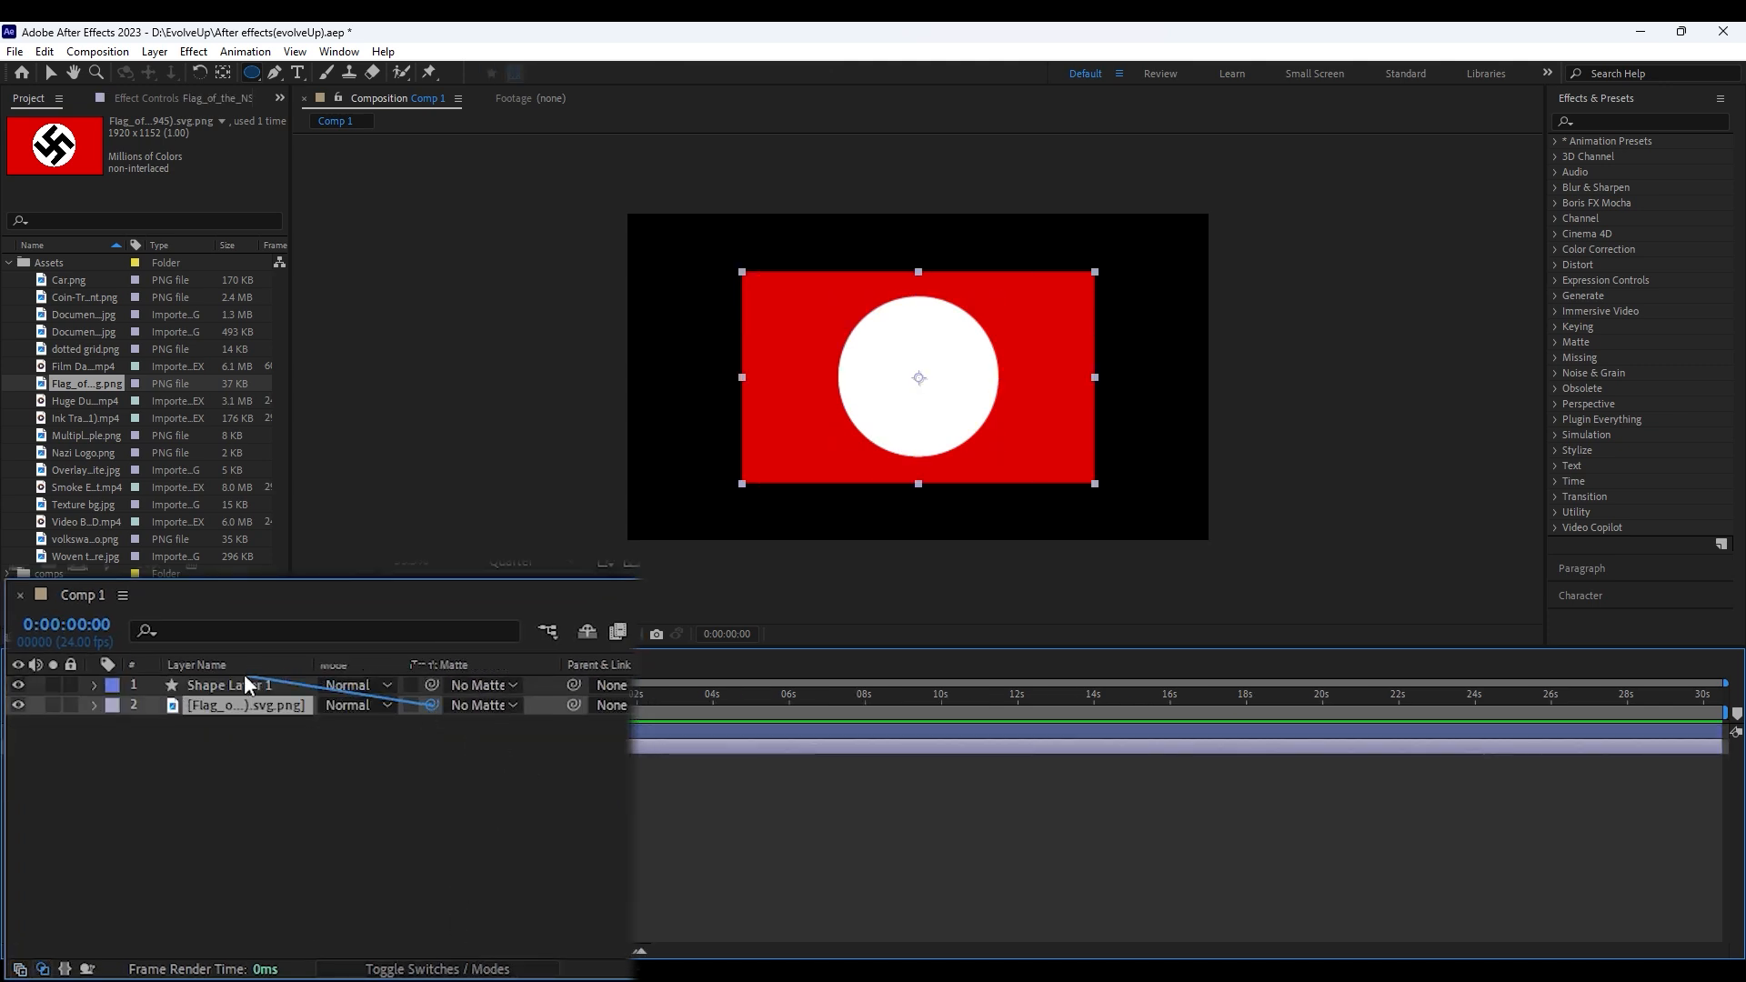
pyautogui.moveTo(244, 677); pyautogui.dragTo(245, 684)
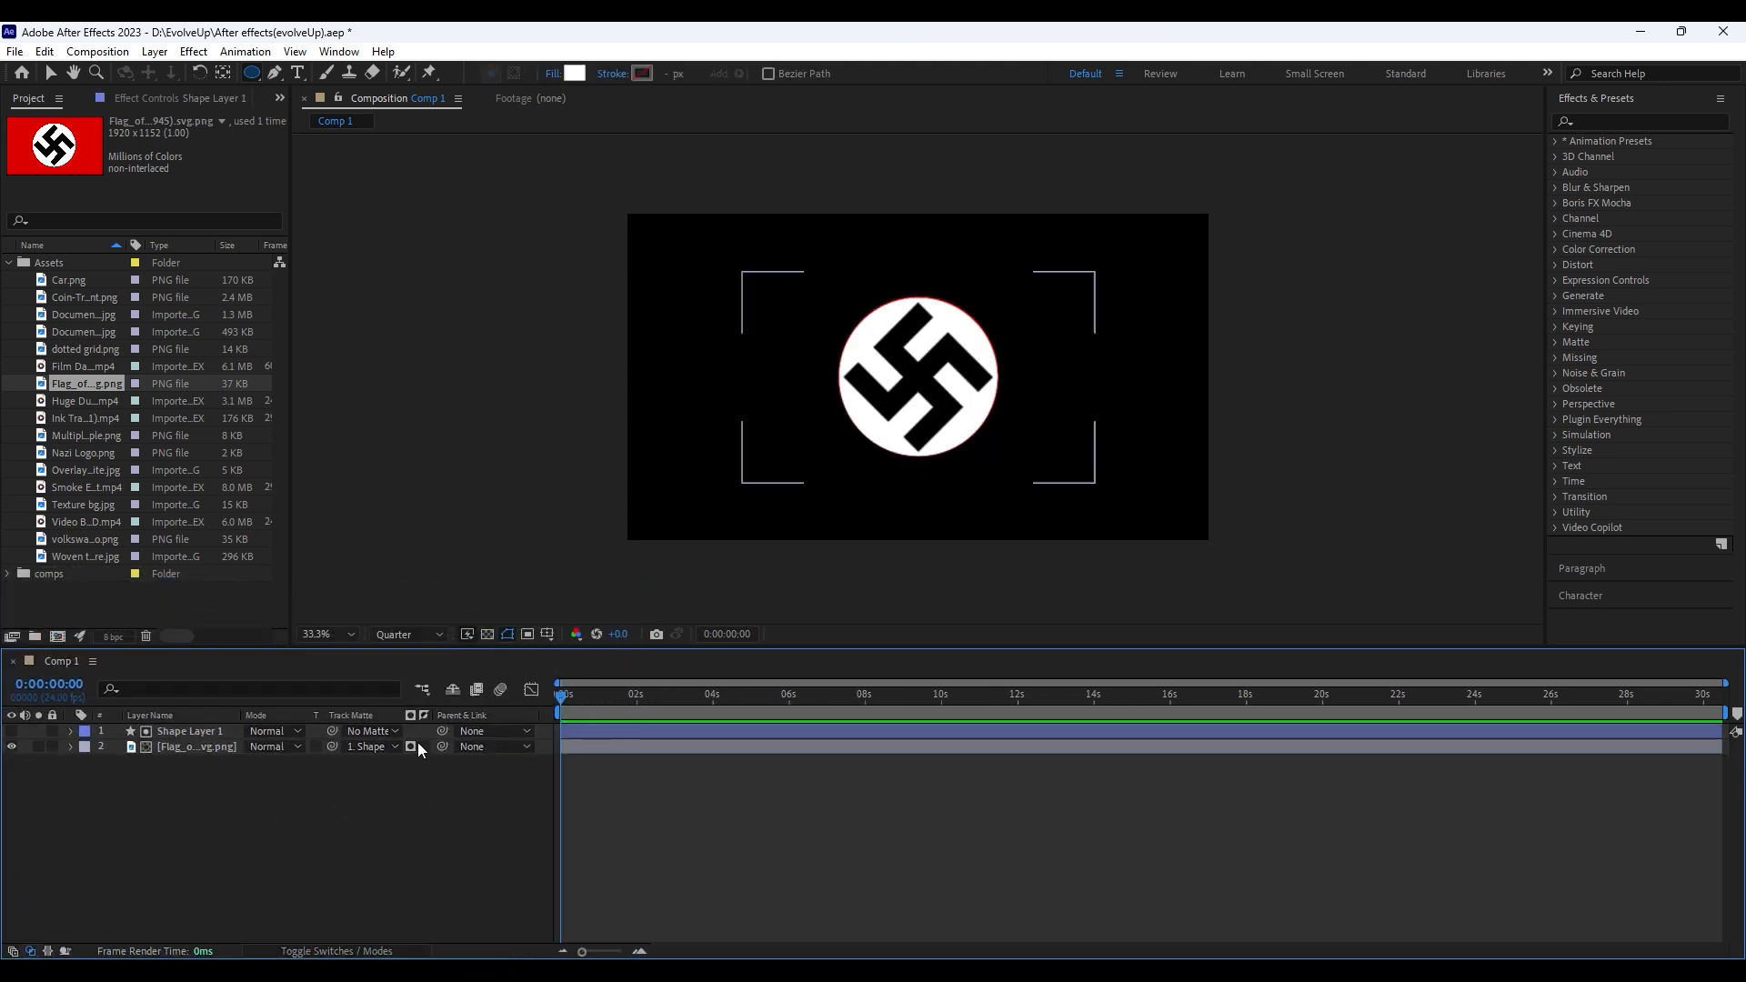
pyautogui.click(417, 744)
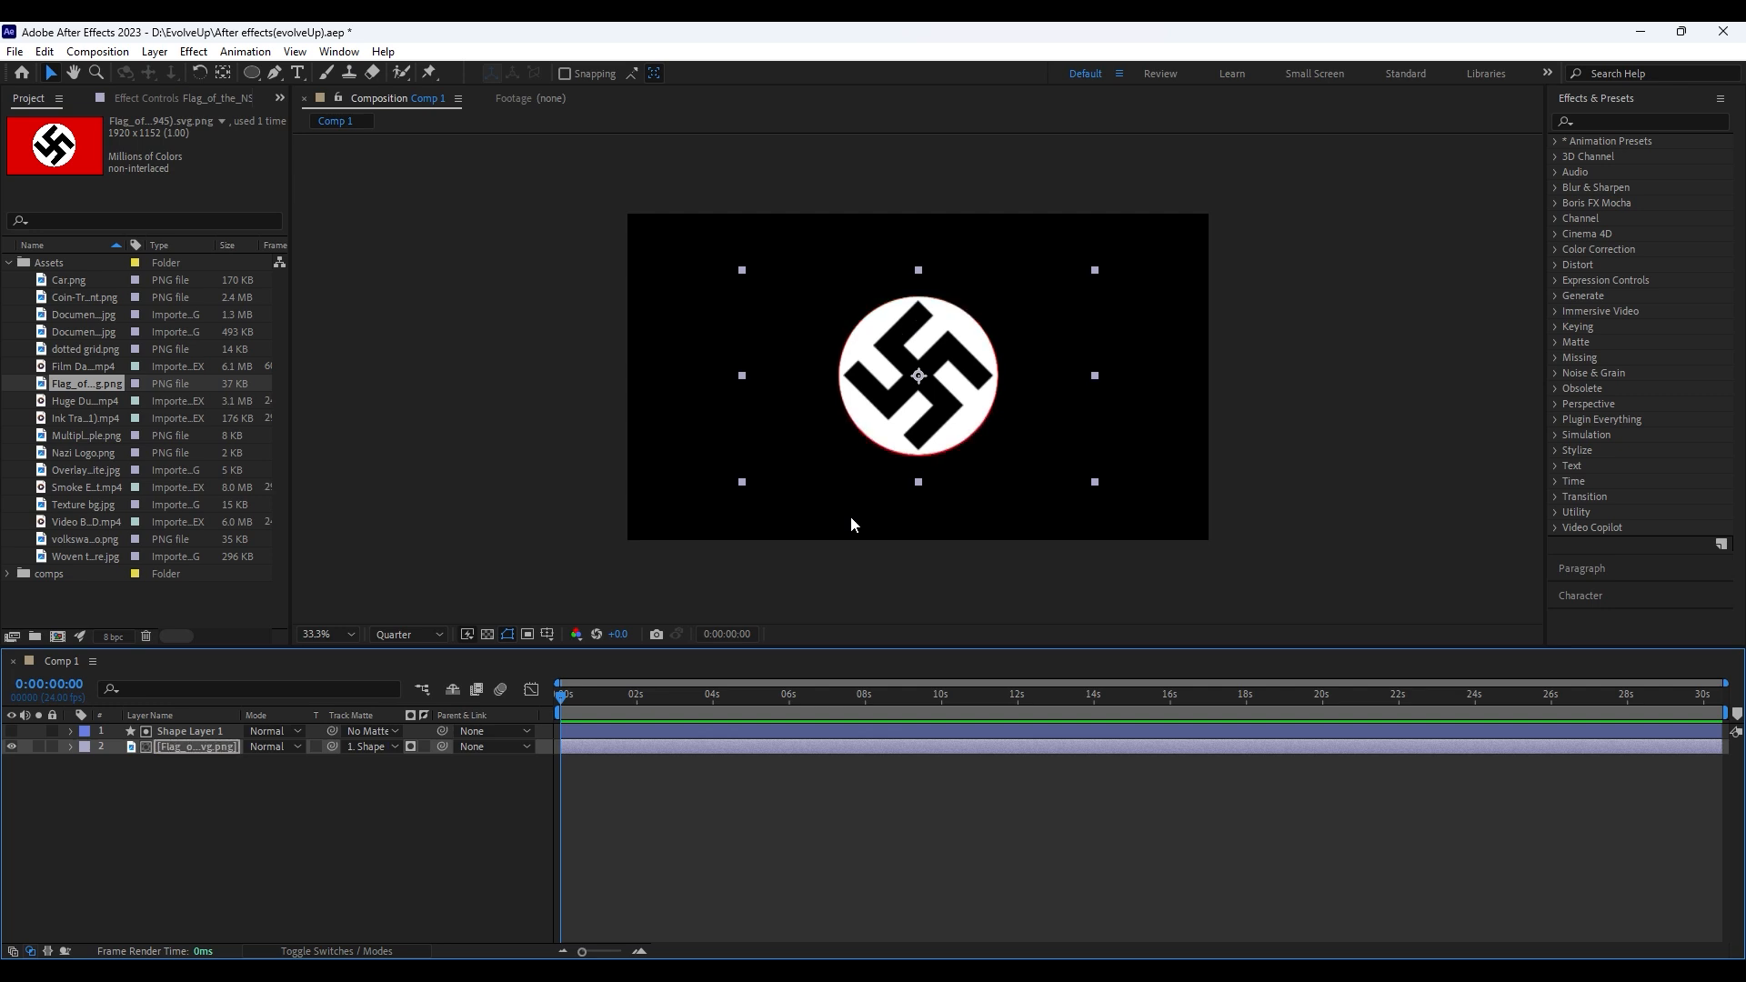
# Enlarge the flag image slightly to fill its circular matte, and parent Shape Layer 1 to the flag layer
pyautogui.moveTo(1094, 483); pyautogui.dragTo(1099, 486)
pyautogui.click(788, 798)
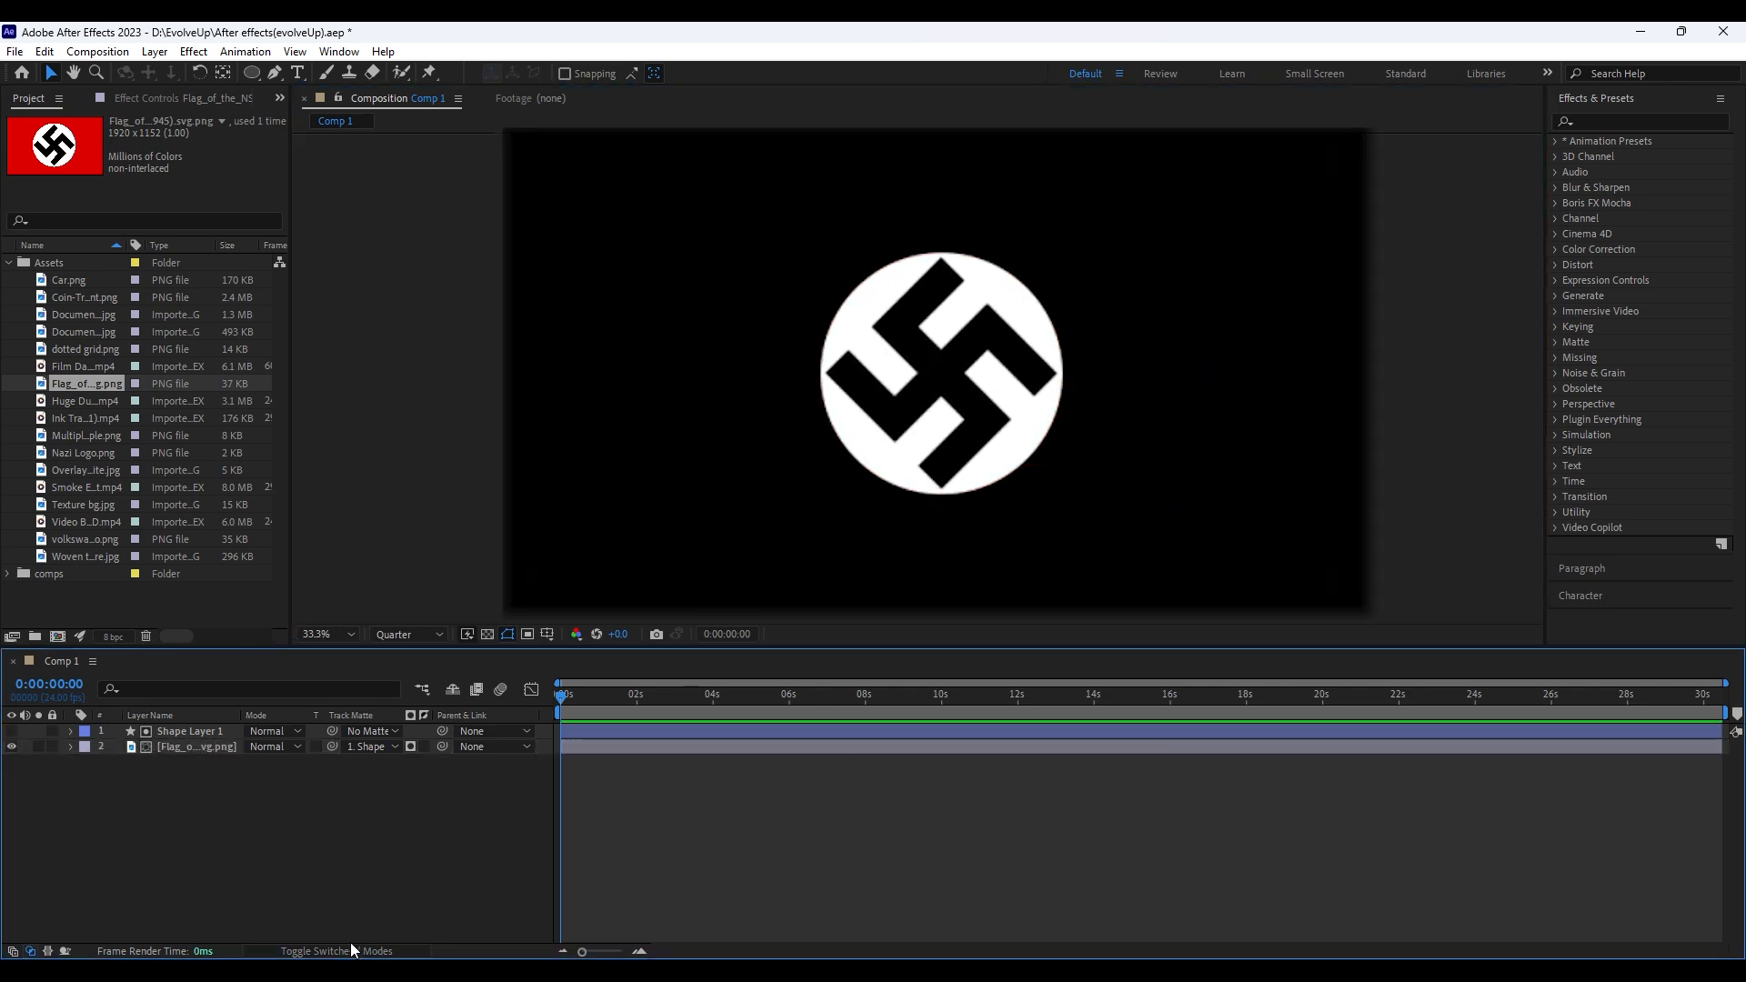
pyautogui.click(448, 971)
pyautogui.click(491, 706)
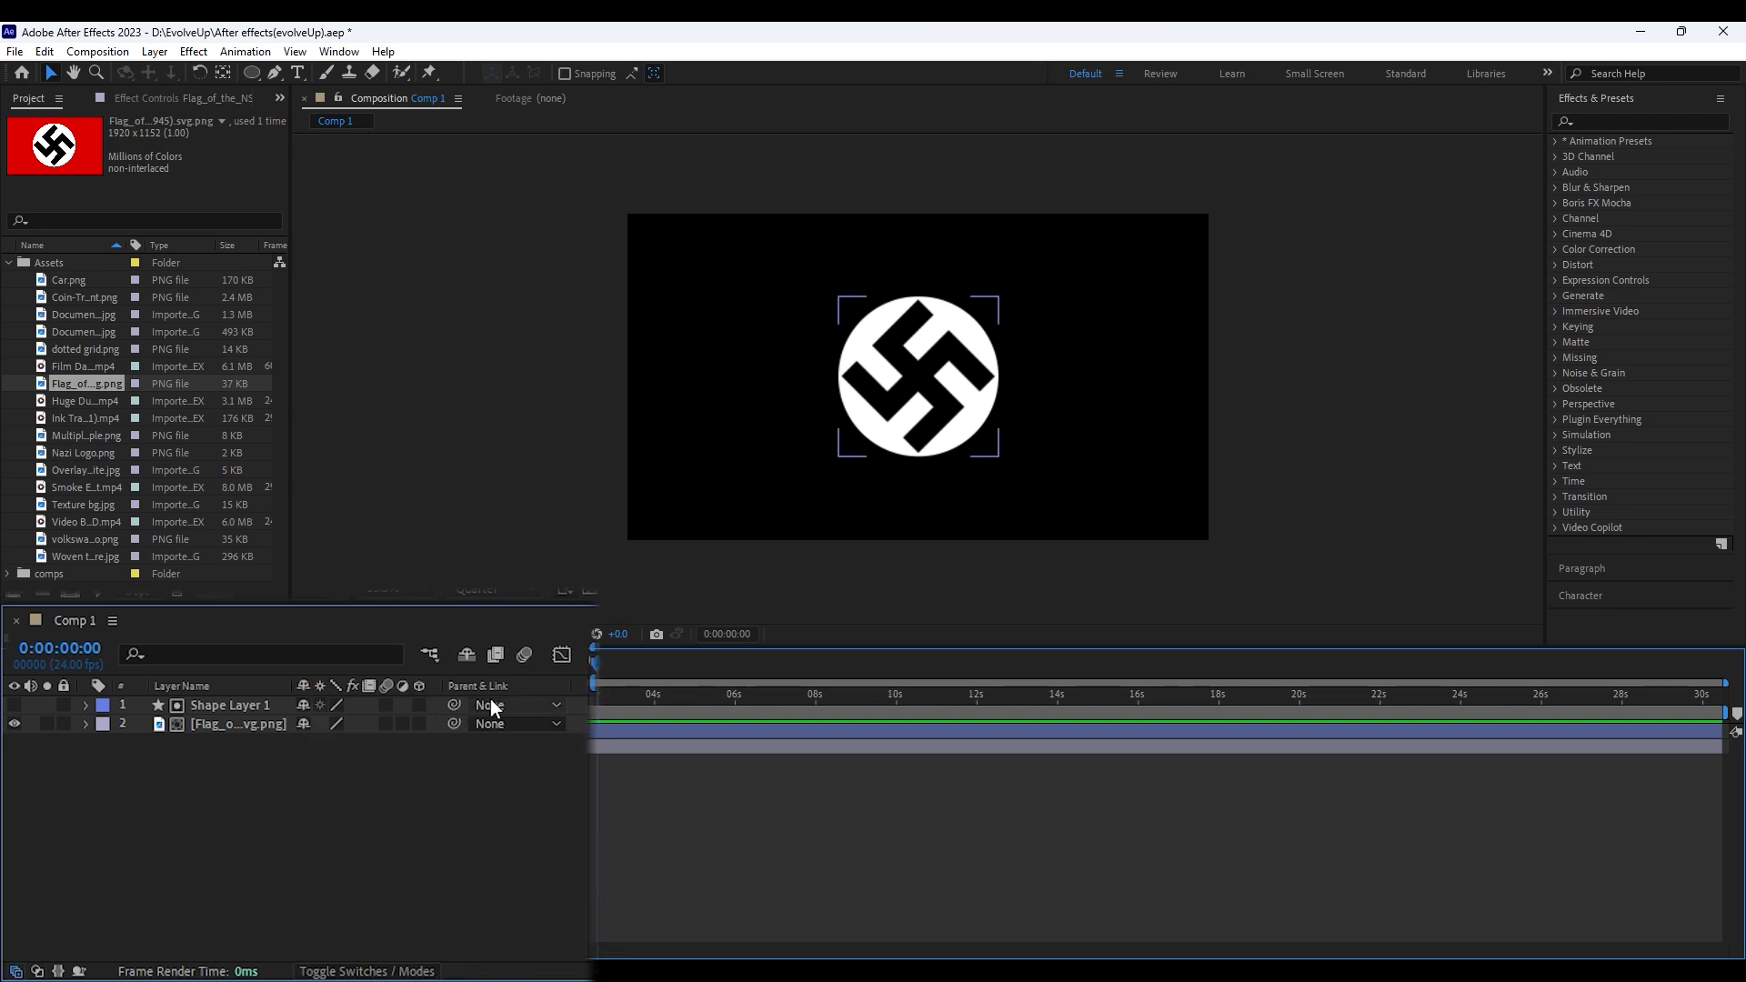
pyautogui.moveTo(228, 727); pyautogui.dragTo(227, 727)
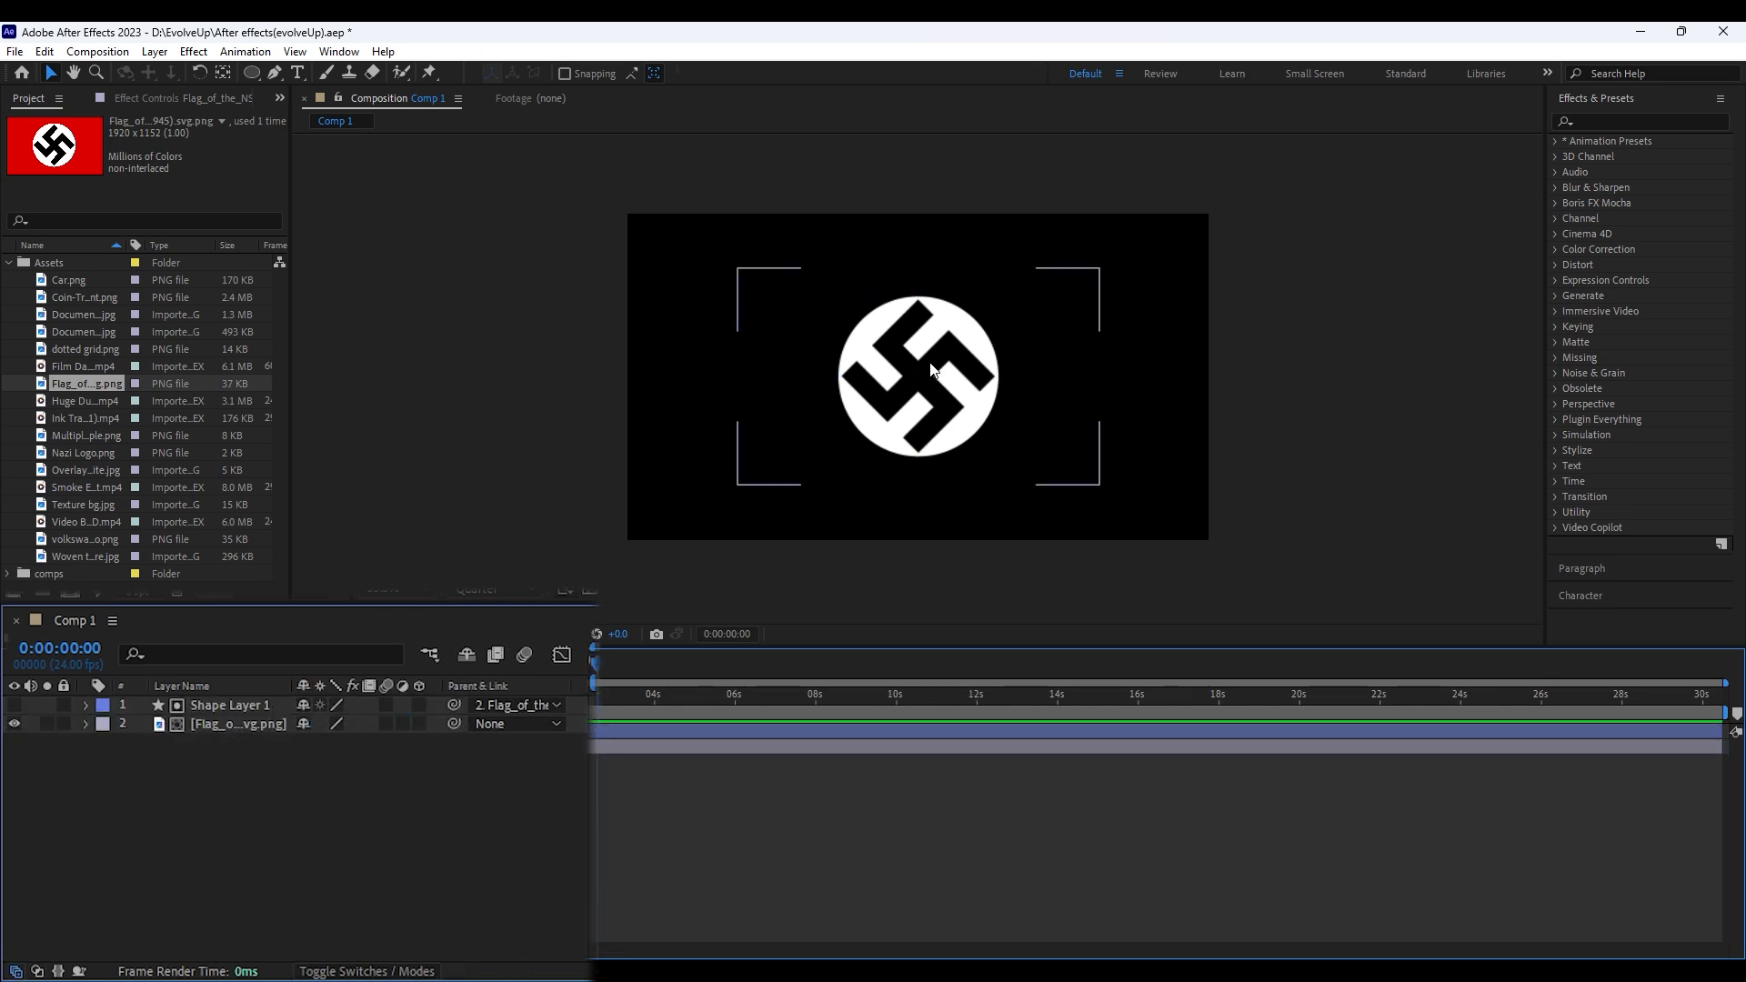
# Create a red solid and place it at the bottom of the layer stack
pyautogui.rightClick(405, 605)
pyautogui.moveTo(445, 611)
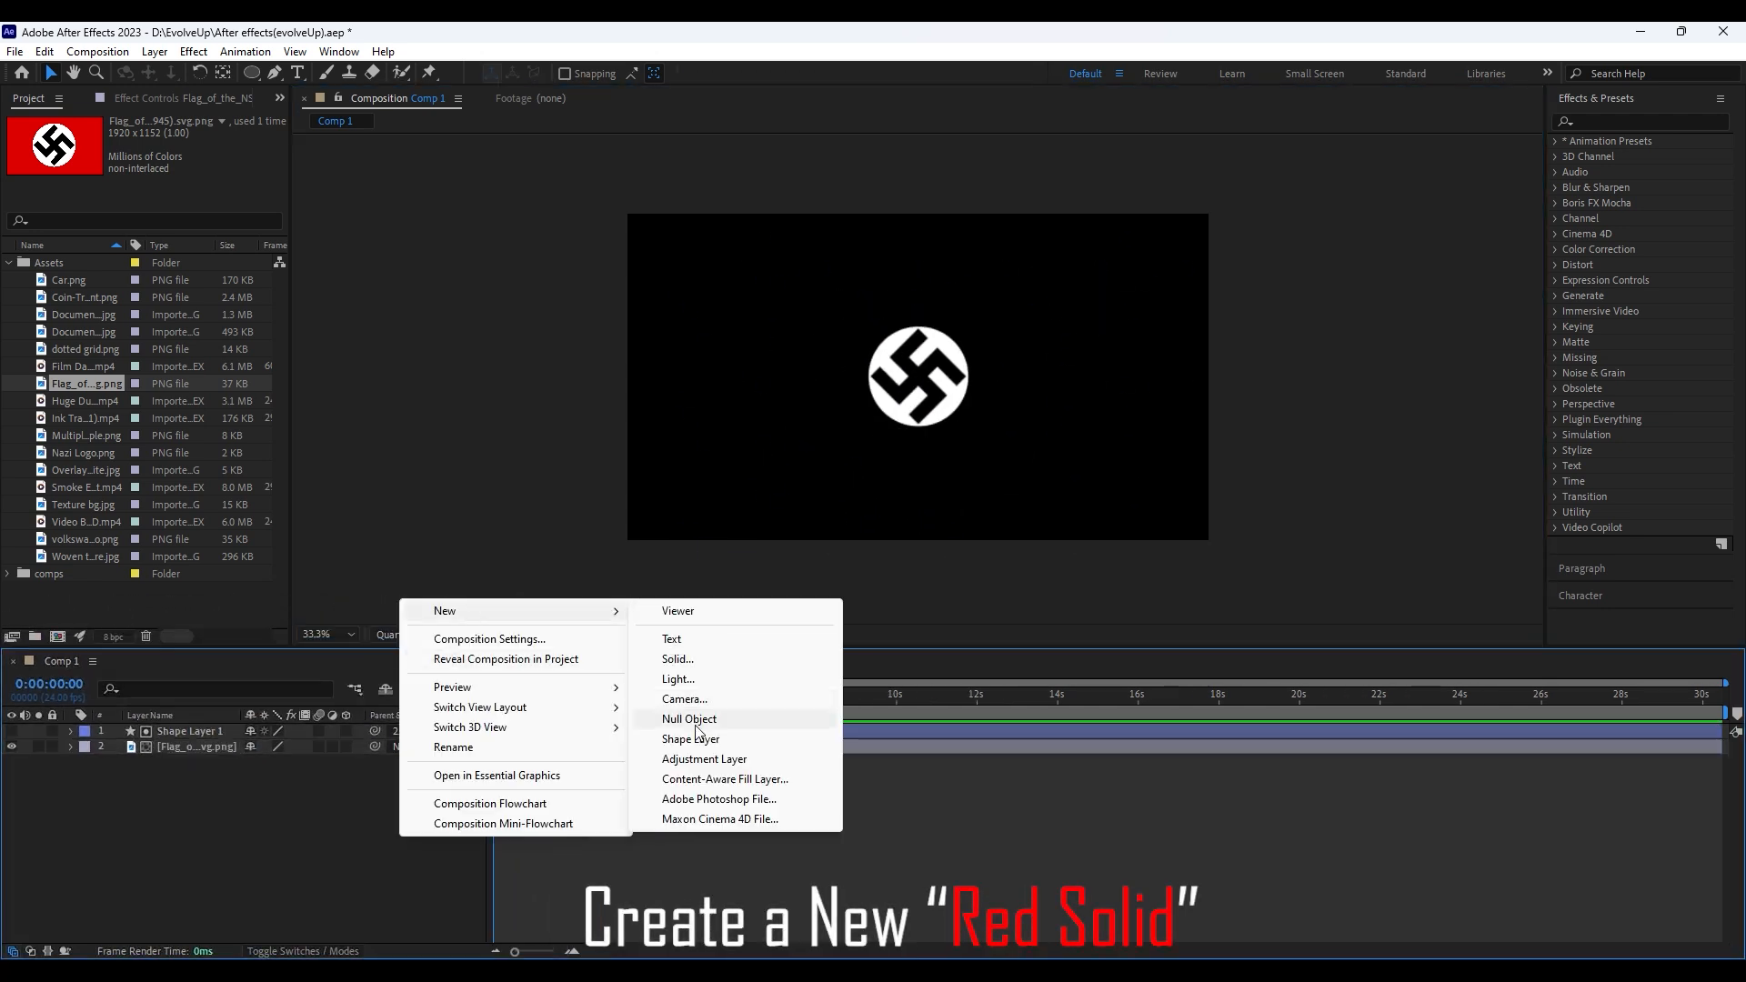
pyautogui.click(678, 659)
pyautogui.click(579, 592)
pyautogui.hotkey('ctrl', 'shift', '[')
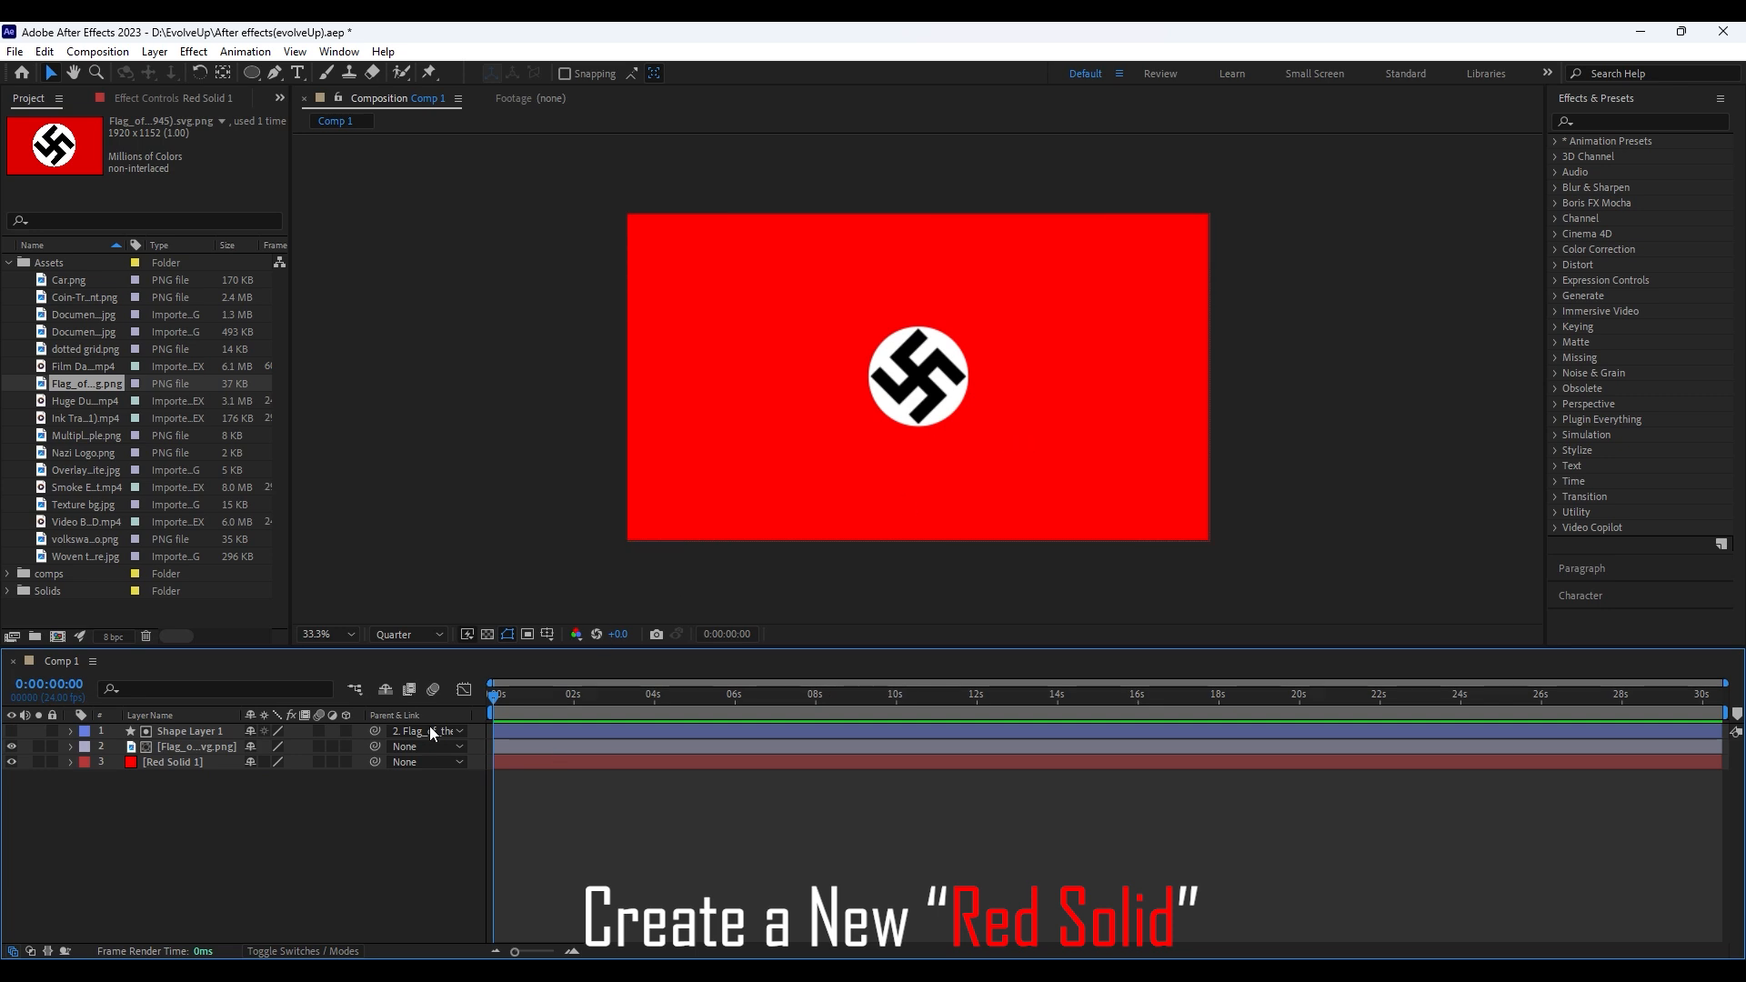
# Add Texture bg.jpg as the top layer and enlarge it to cover the full frame
pyautogui.moveTo(91, 505); pyautogui.dragTo(156, 727)
pyautogui.moveTo(998, 458); pyautogui.dragTo(1232, 545)
# Set the blending mode of the Texture bg.jpg layer to Darken
pyautogui.click(303, 951)
pyautogui.click(266, 731)
pyautogui.click(337, 722)
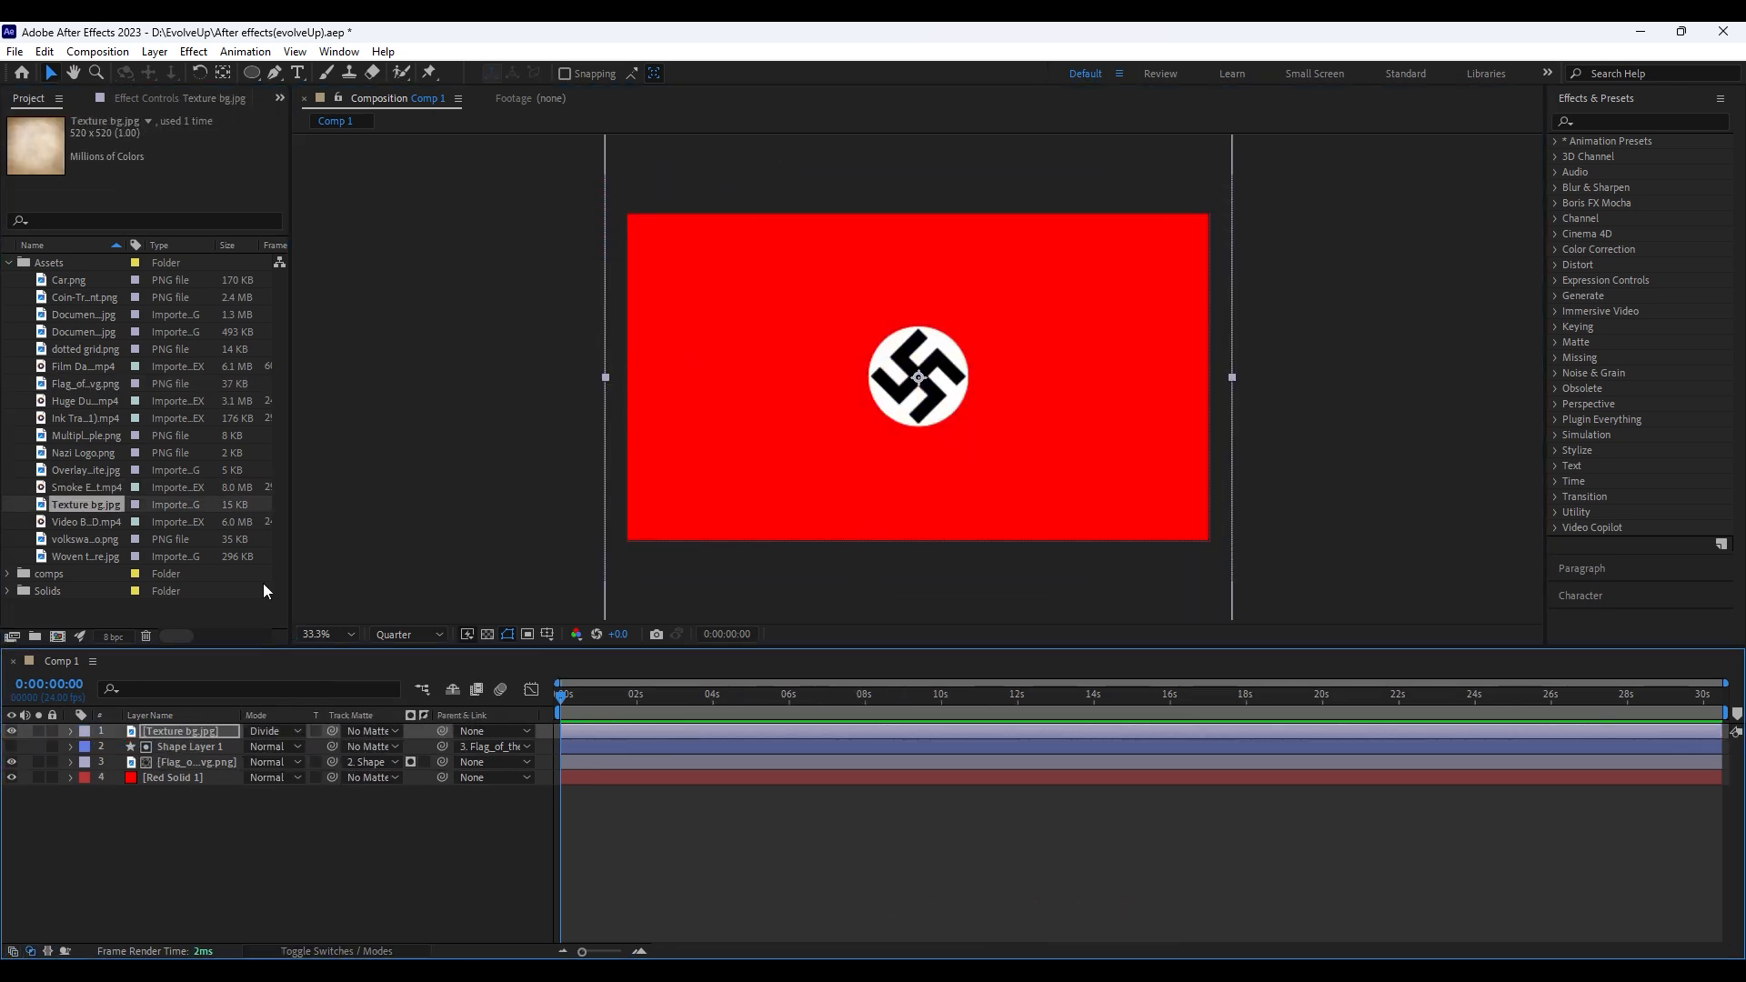
pyautogui.click(265, 731)
pyautogui.click(339, 218)
# Apply the Levels effect to the Texture bg.jpg layer
pyautogui.click(1582, 121)
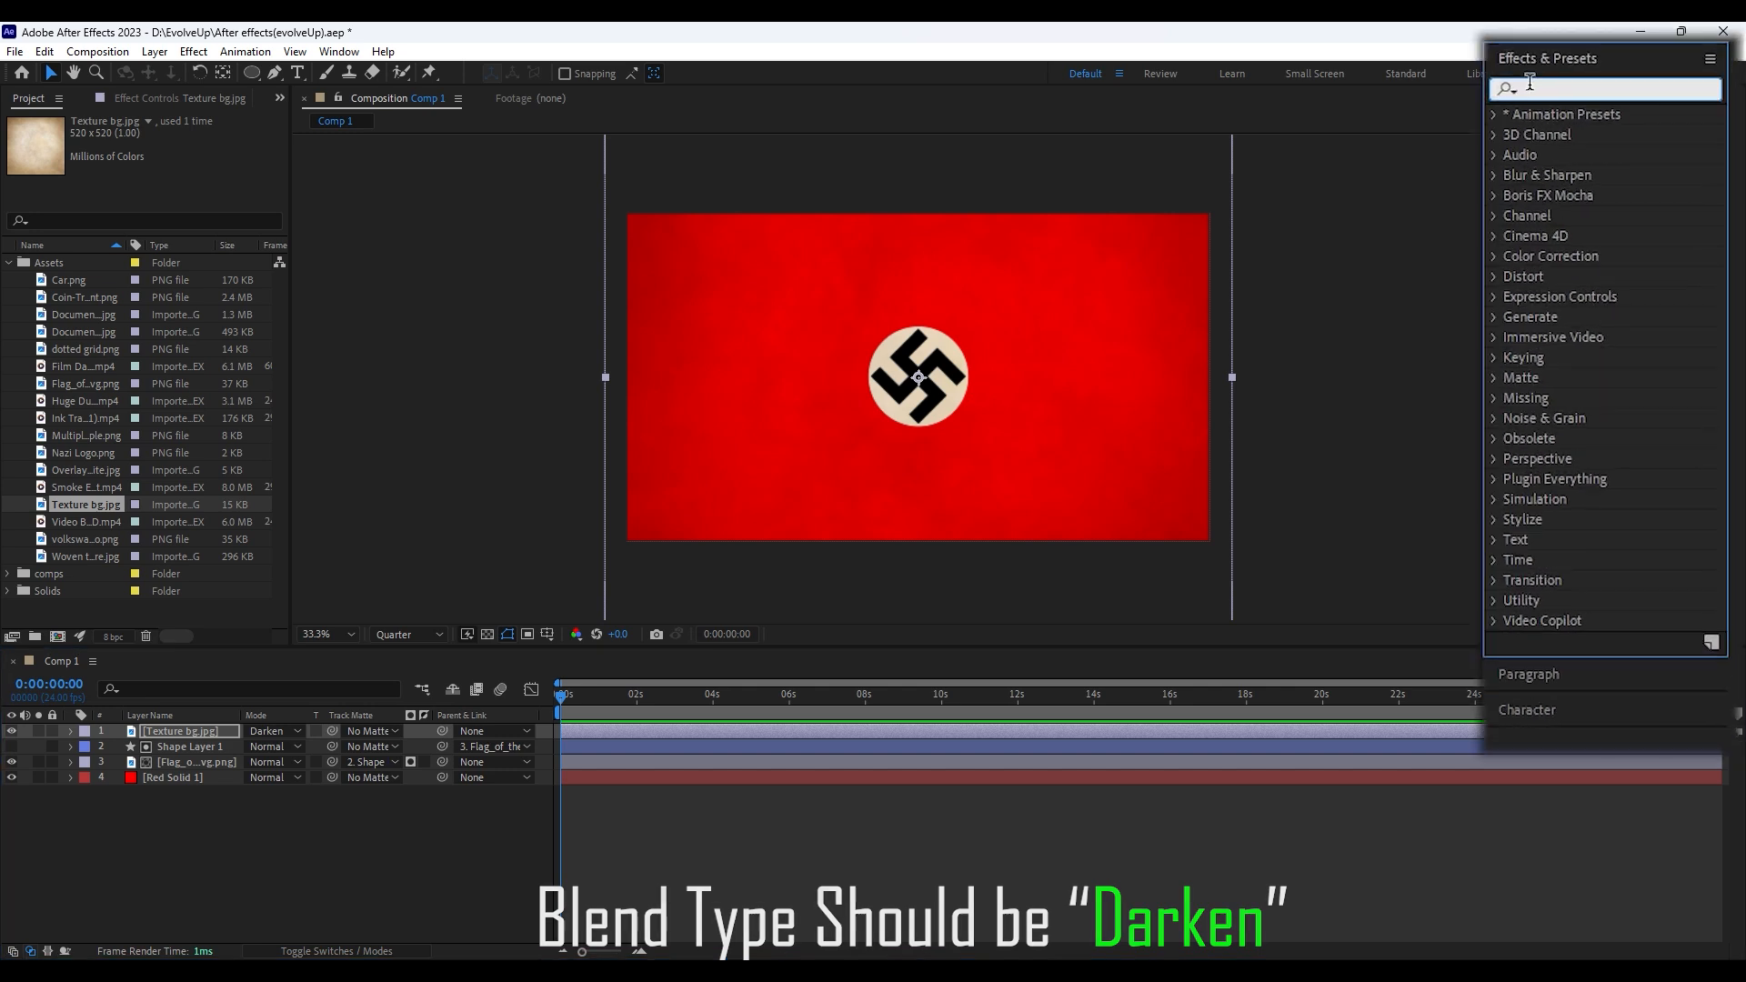
pyautogui.write('leve')
pyautogui.moveTo(1587, 238); pyautogui.dragTo(632, 733)
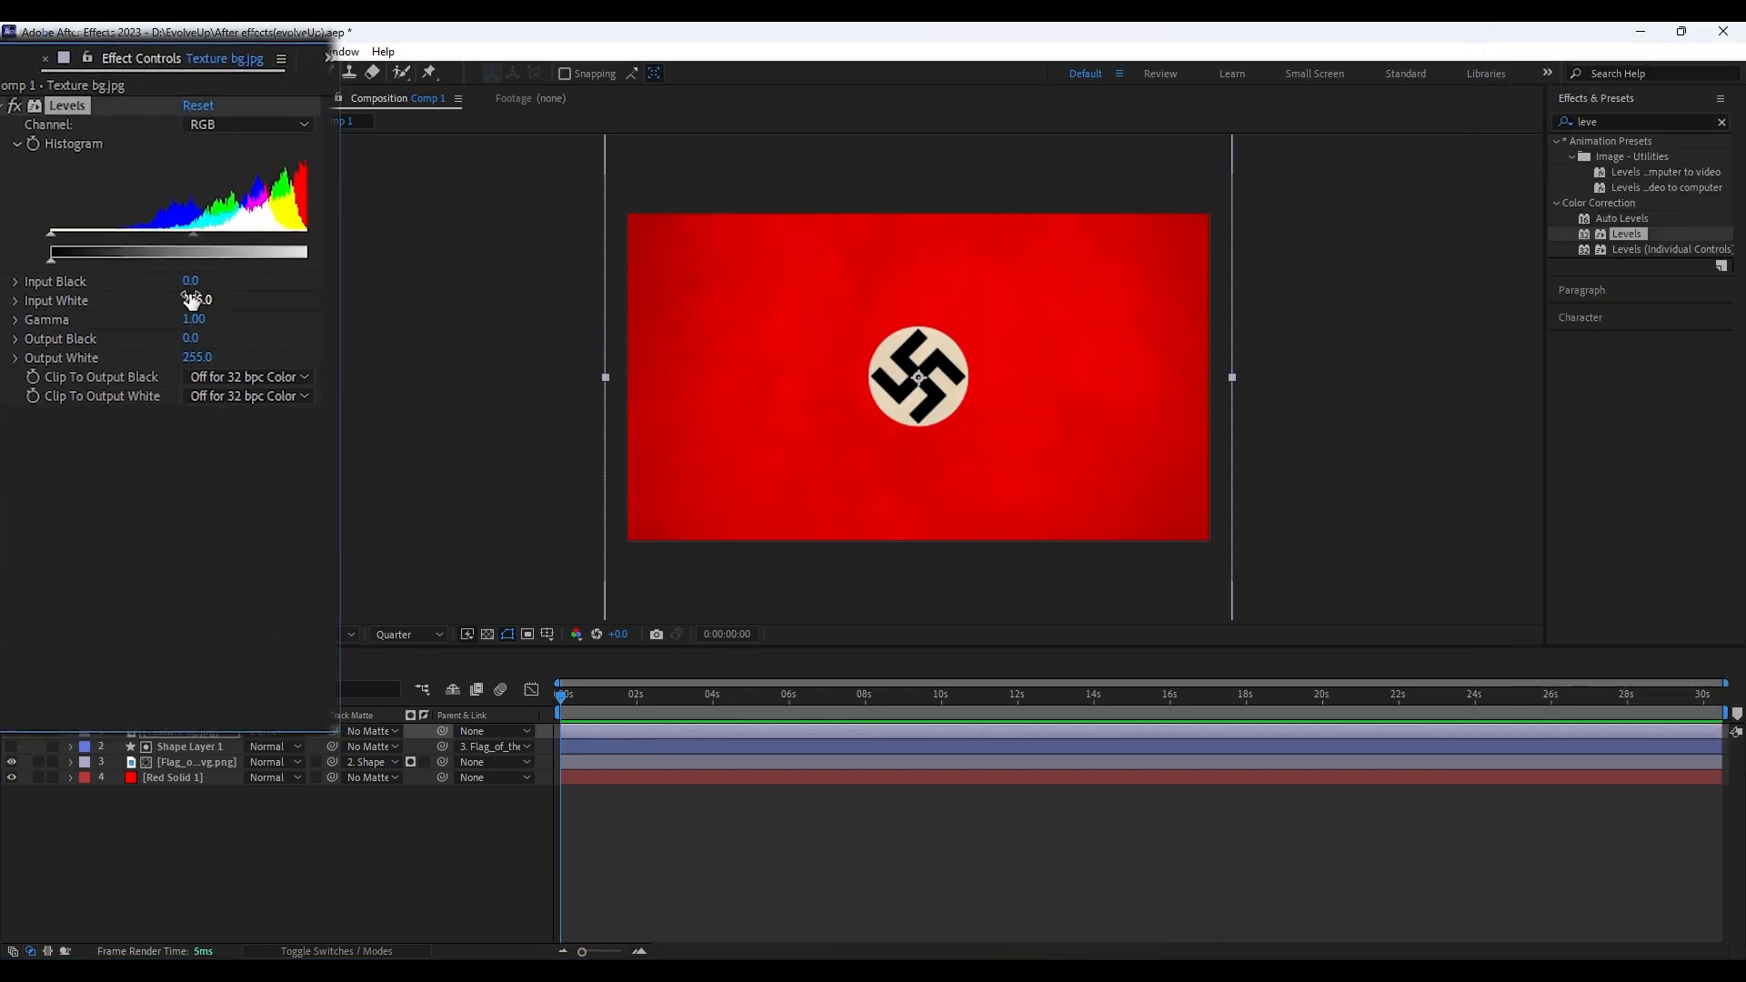
# Set the texture's Levels Input Black to 140.3 to deepen the texture's contrast
pyautogui.moveTo(197, 282); pyautogui.dragTo(244, 278)
pyautogui.click(338, 634)
pyautogui.click(338, 475)
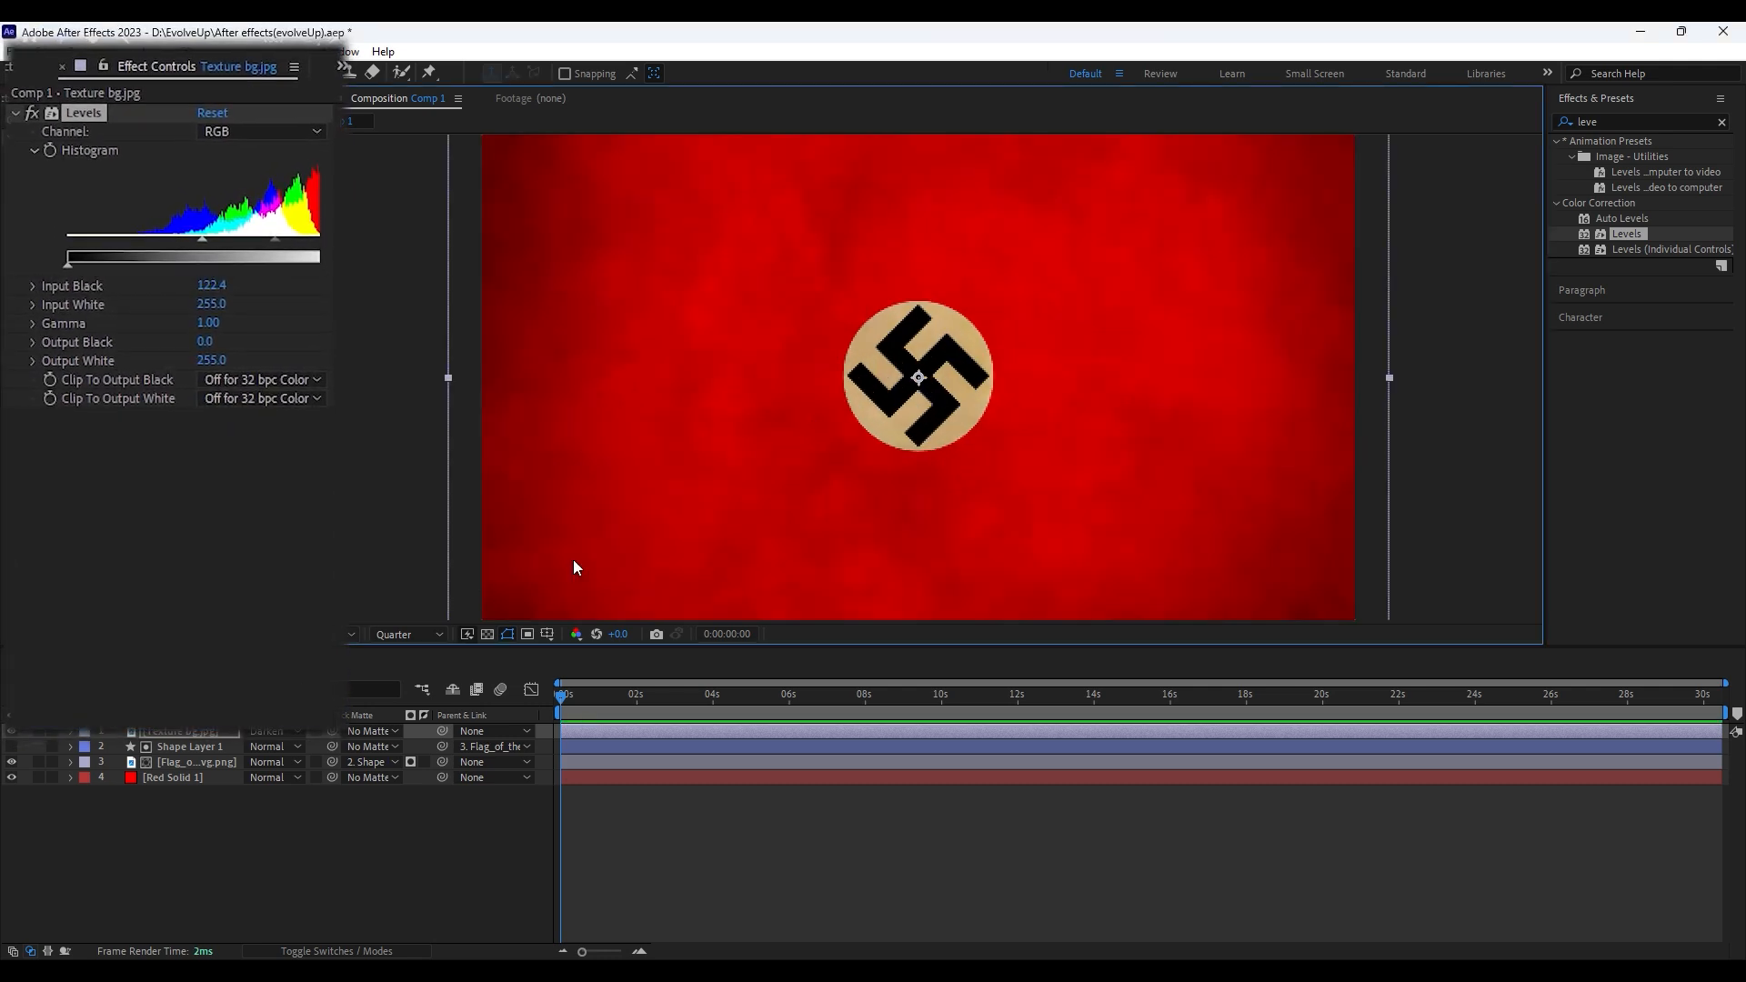
pyautogui.click(340, 634)
pyautogui.click(360, 330)
pyautogui.click(740, 890)
pyautogui.click(334, 633)
pyautogui.click(350, 455)
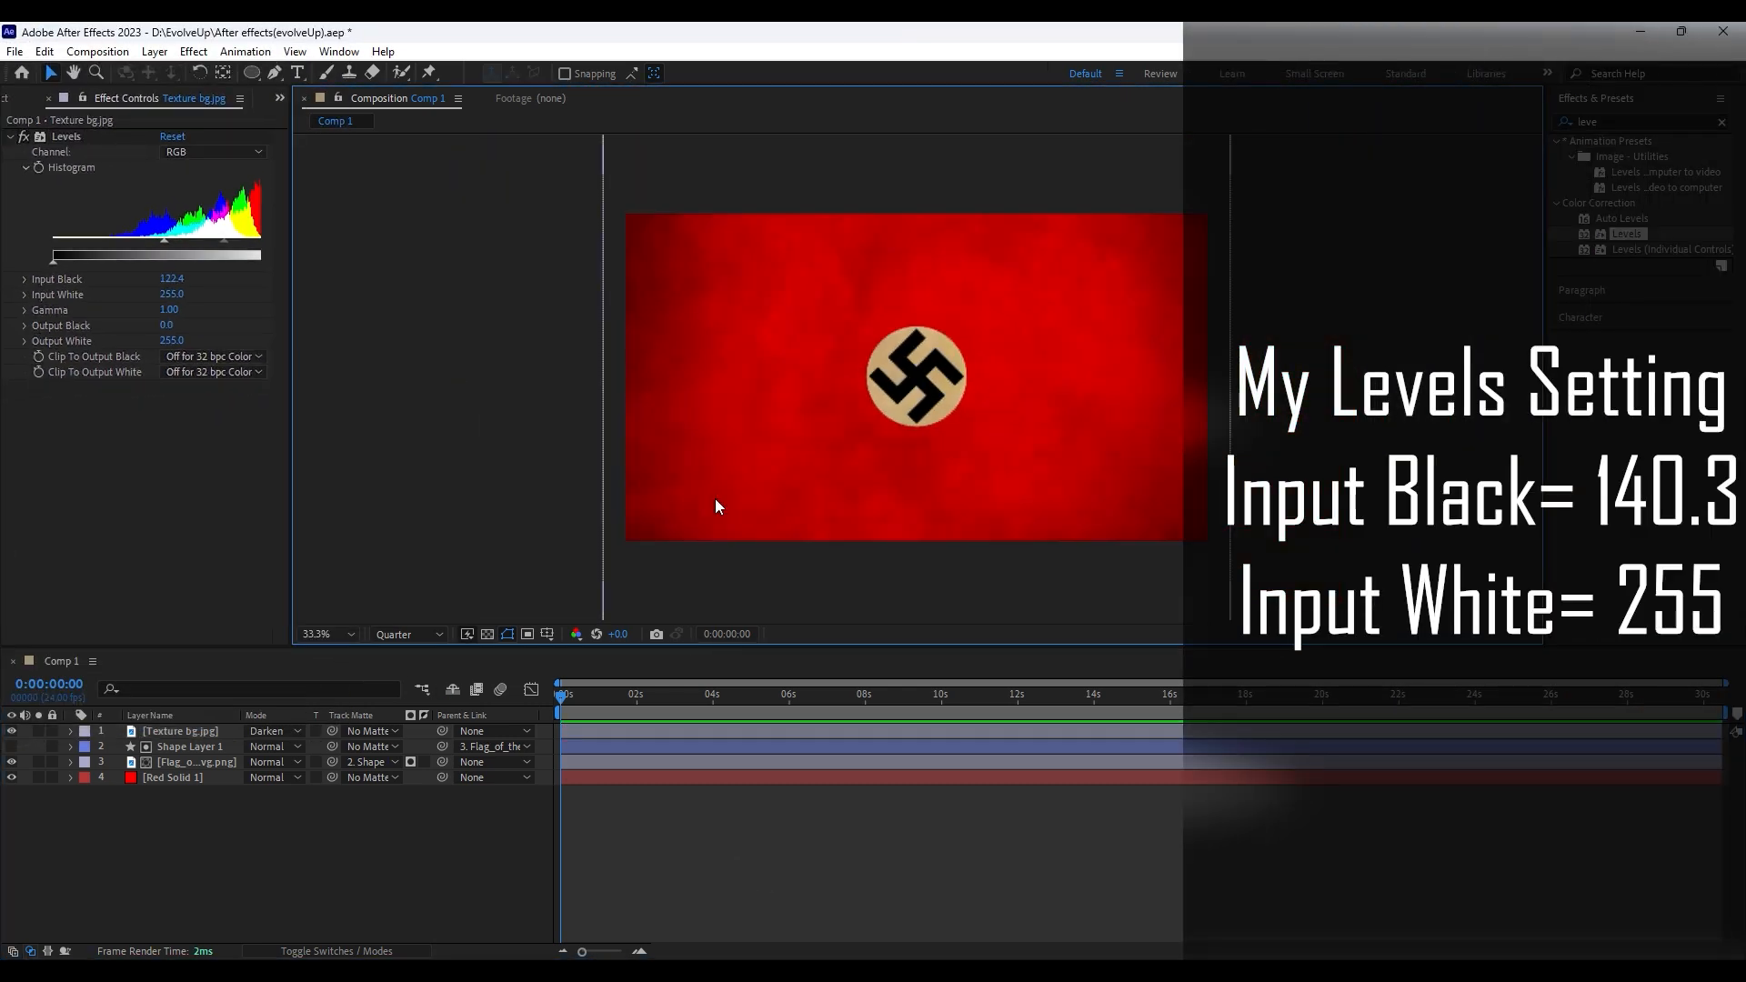
pyautogui.moveTo(169, 281); pyautogui.dragTo(180, 284)
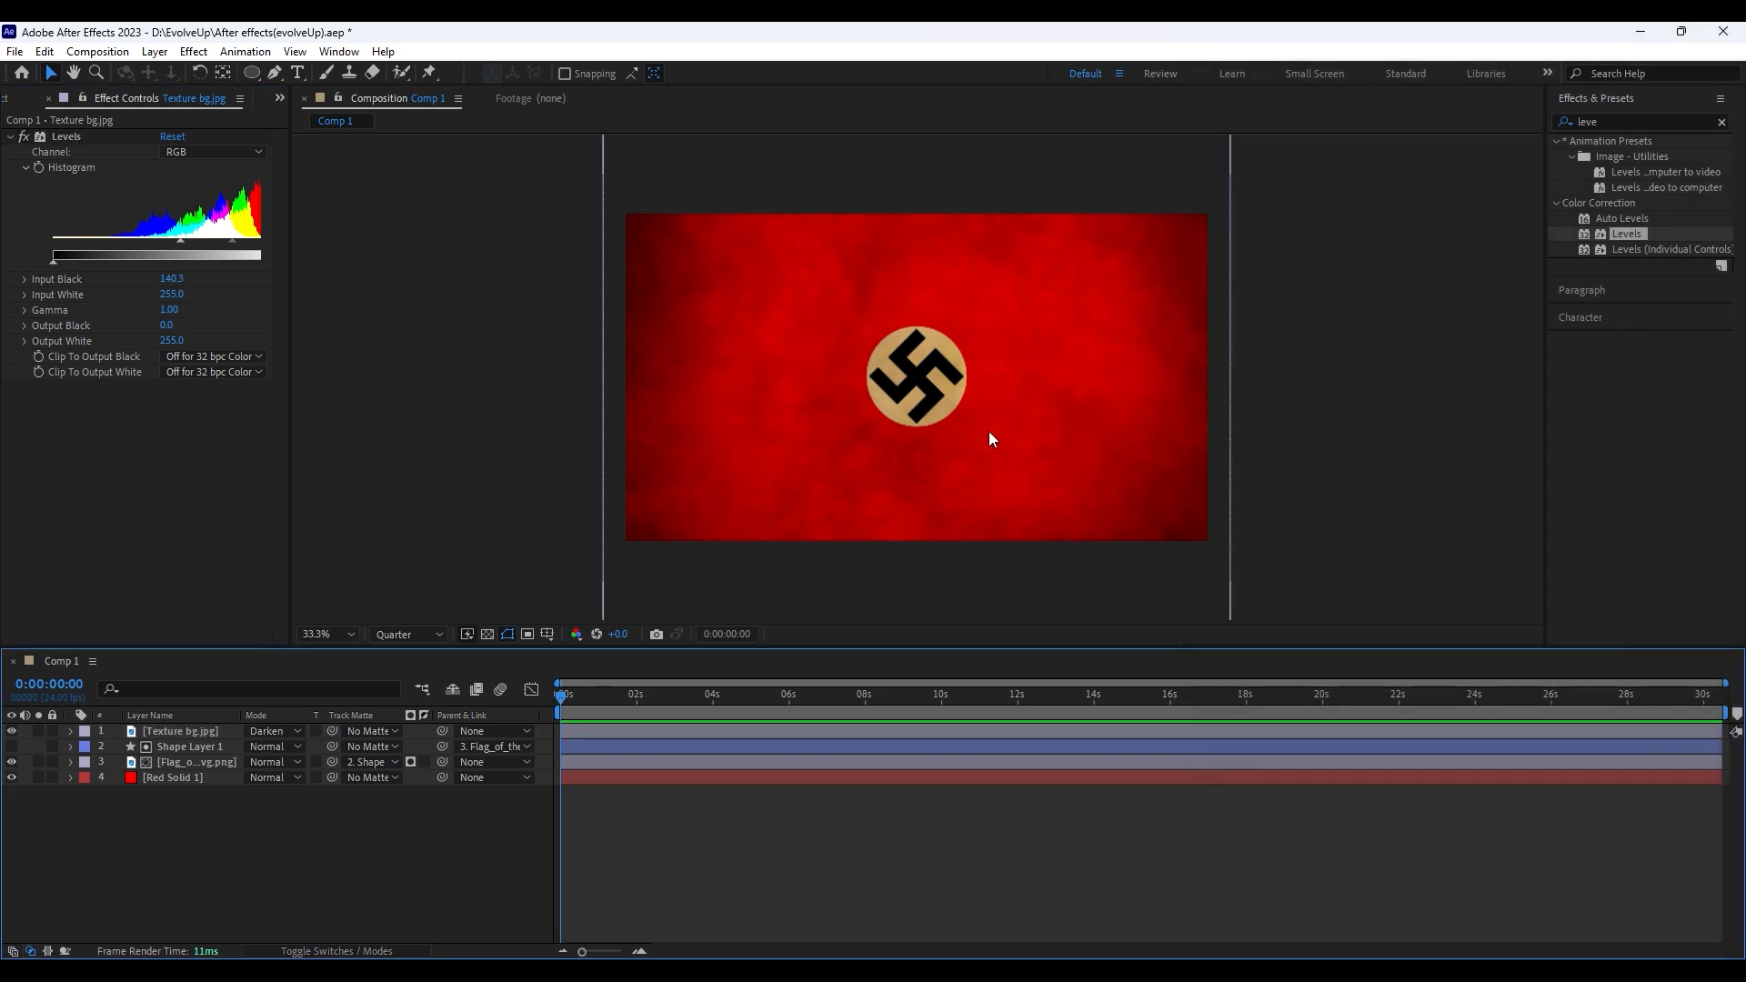
# Pre-compose all four layers into a new composition named scene 1
pyautogui.hotkey('ctrl', 'a')
pyautogui.rightClick(177, 741)
pyautogui.click(254, 608)
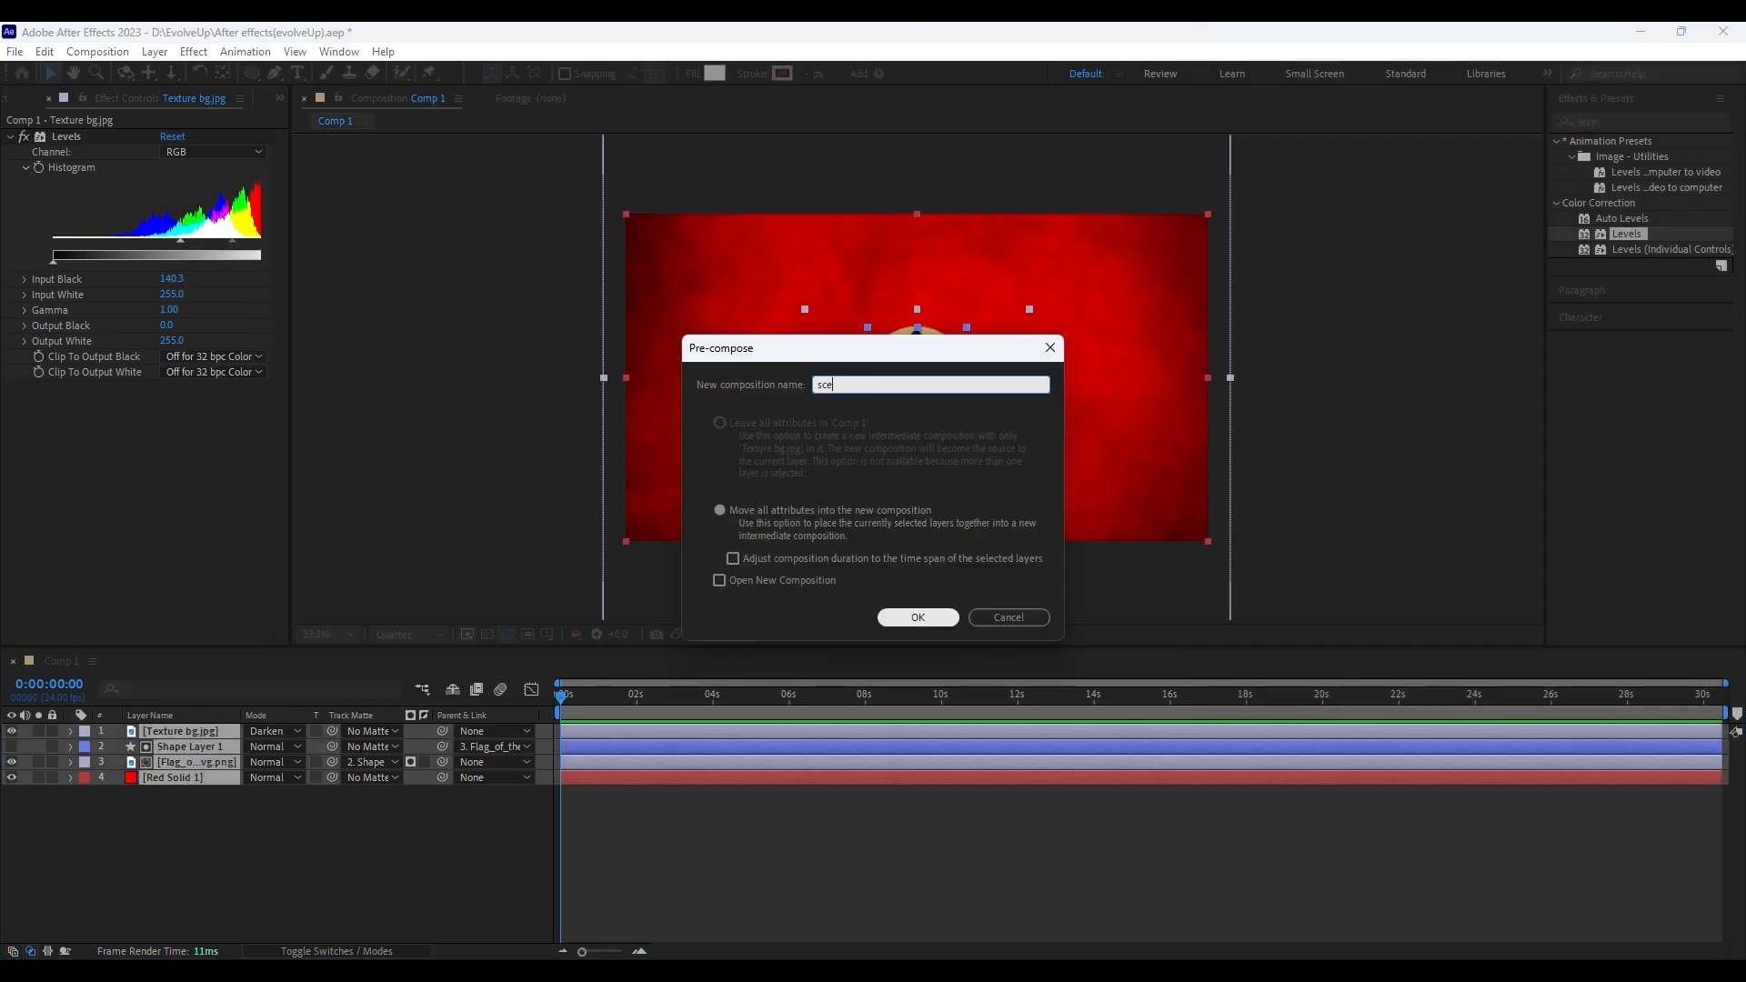
pyautogui.click(918, 618)
# Create a black solid with colour 000000 and place it beneath the scene 1 layer
pyautogui.rightClick(278, 788)
pyautogui.moveTo(323, 562)
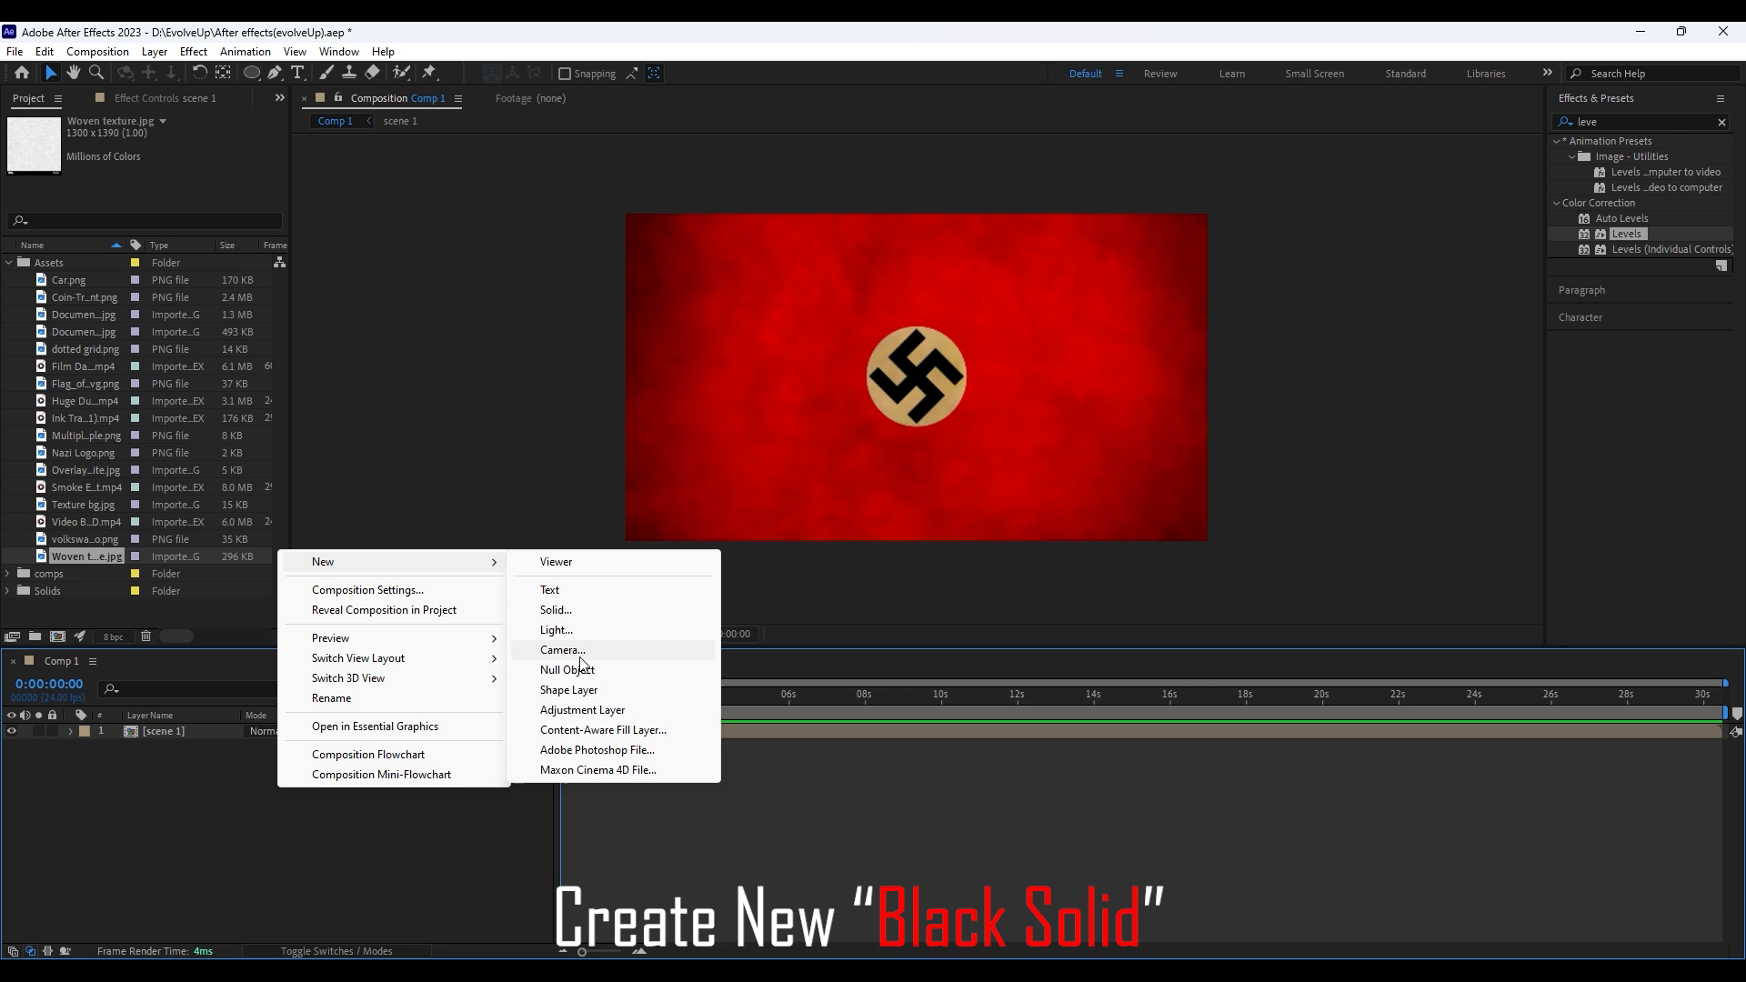
pyautogui.click(556, 610)
pyautogui.click(502, 539)
pyautogui.click(272, 475)
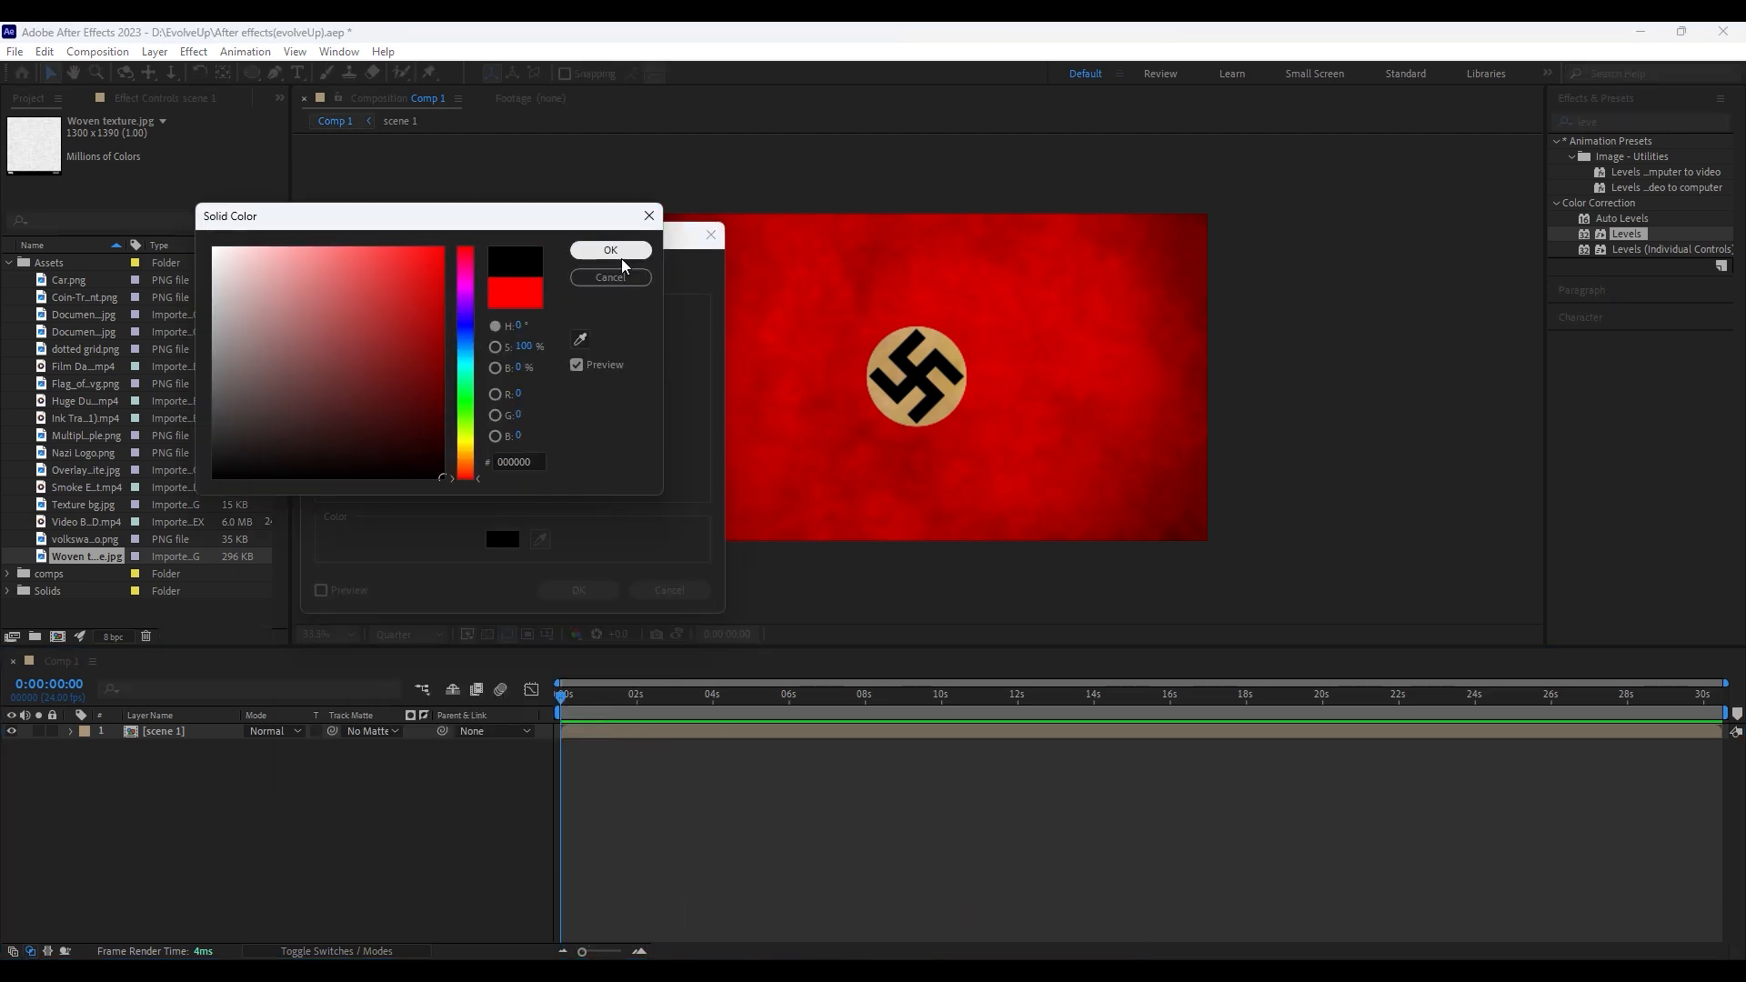
pyautogui.click(712, 249)
pyautogui.click(578, 590)
pyautogui.moveTo(190, 754); pyautogui.dragTo(191, 757)
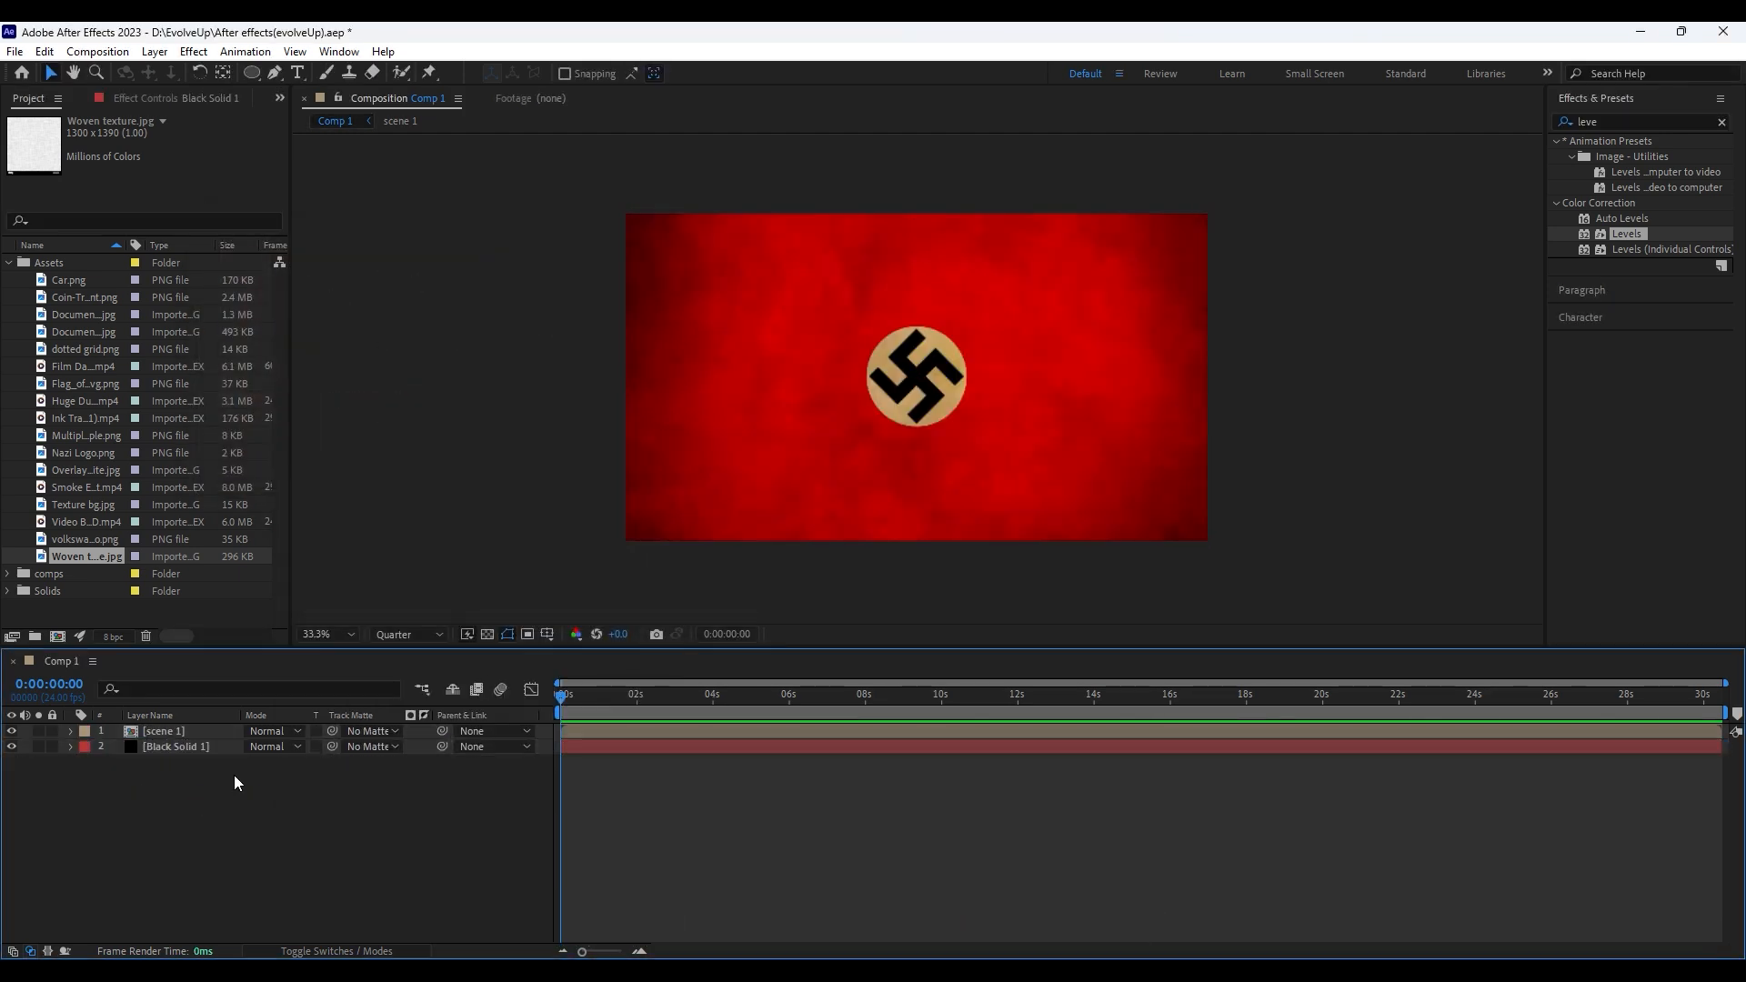
# Place Texture bg.jpg between scene 1 and the black solid, and fit it to the composition width with scene 1 hidden
pyautogui.click(91, 507)
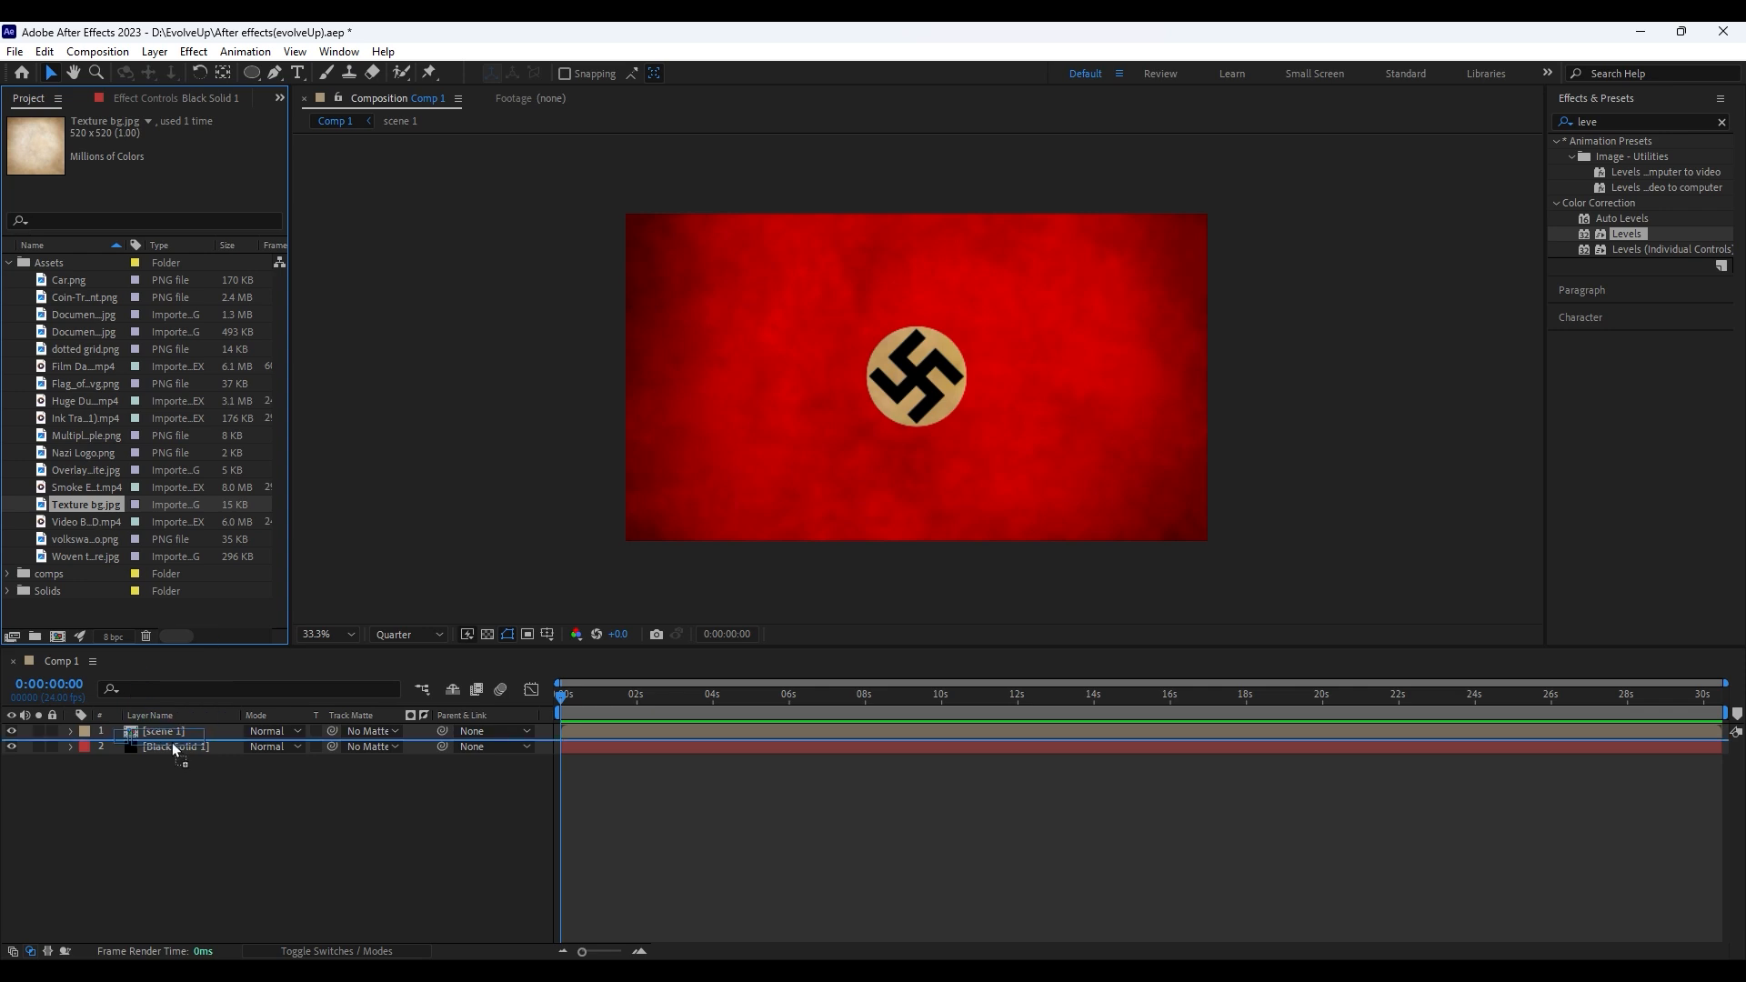
pyautogui.moveTo(172, 742); pyautogui.dragTo(172, 744)
pyautogui.click(10, 731)
pyautogui.hotkey('ctrl', 'alt', 'shift', 'h')
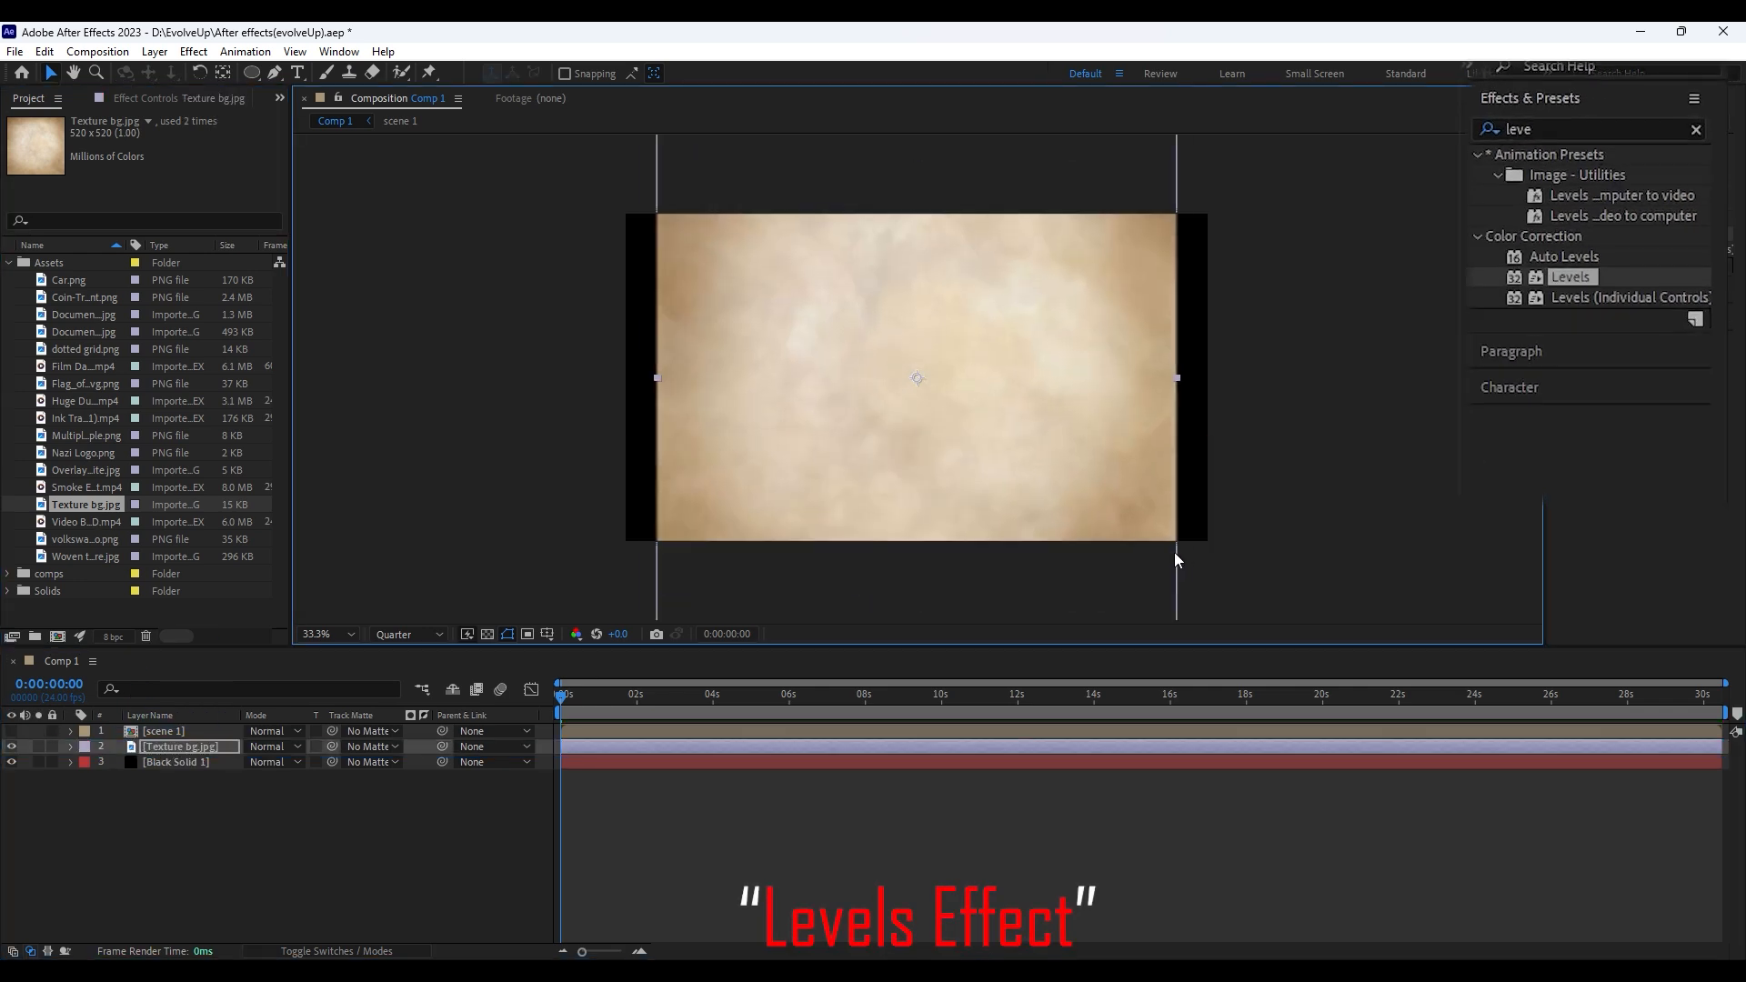
# Apply Levels to the new texture layer with Input Black -336.6 and Gamma 0.01, and show scene 1 again
pyautogui.moveTo(1626, 234); pyautogui.dragTo(1052, 397)
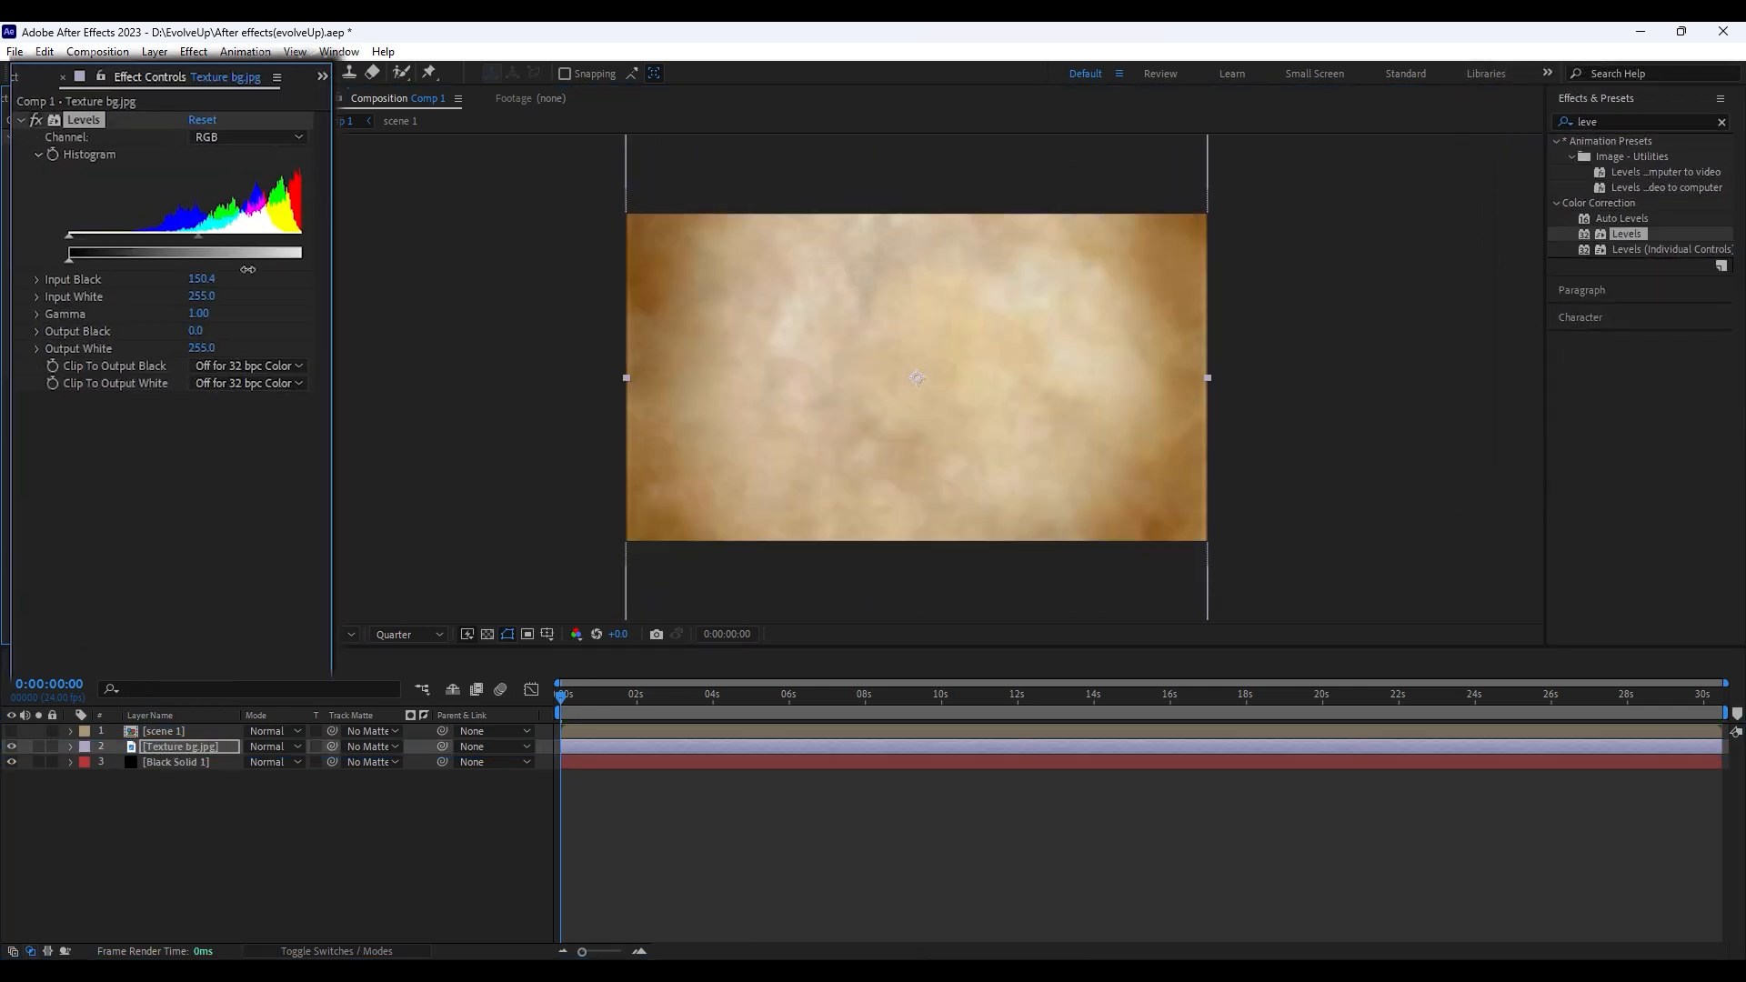
pyautogui.moveTo(214, 280); pyautogui.dragTo(459, 397)
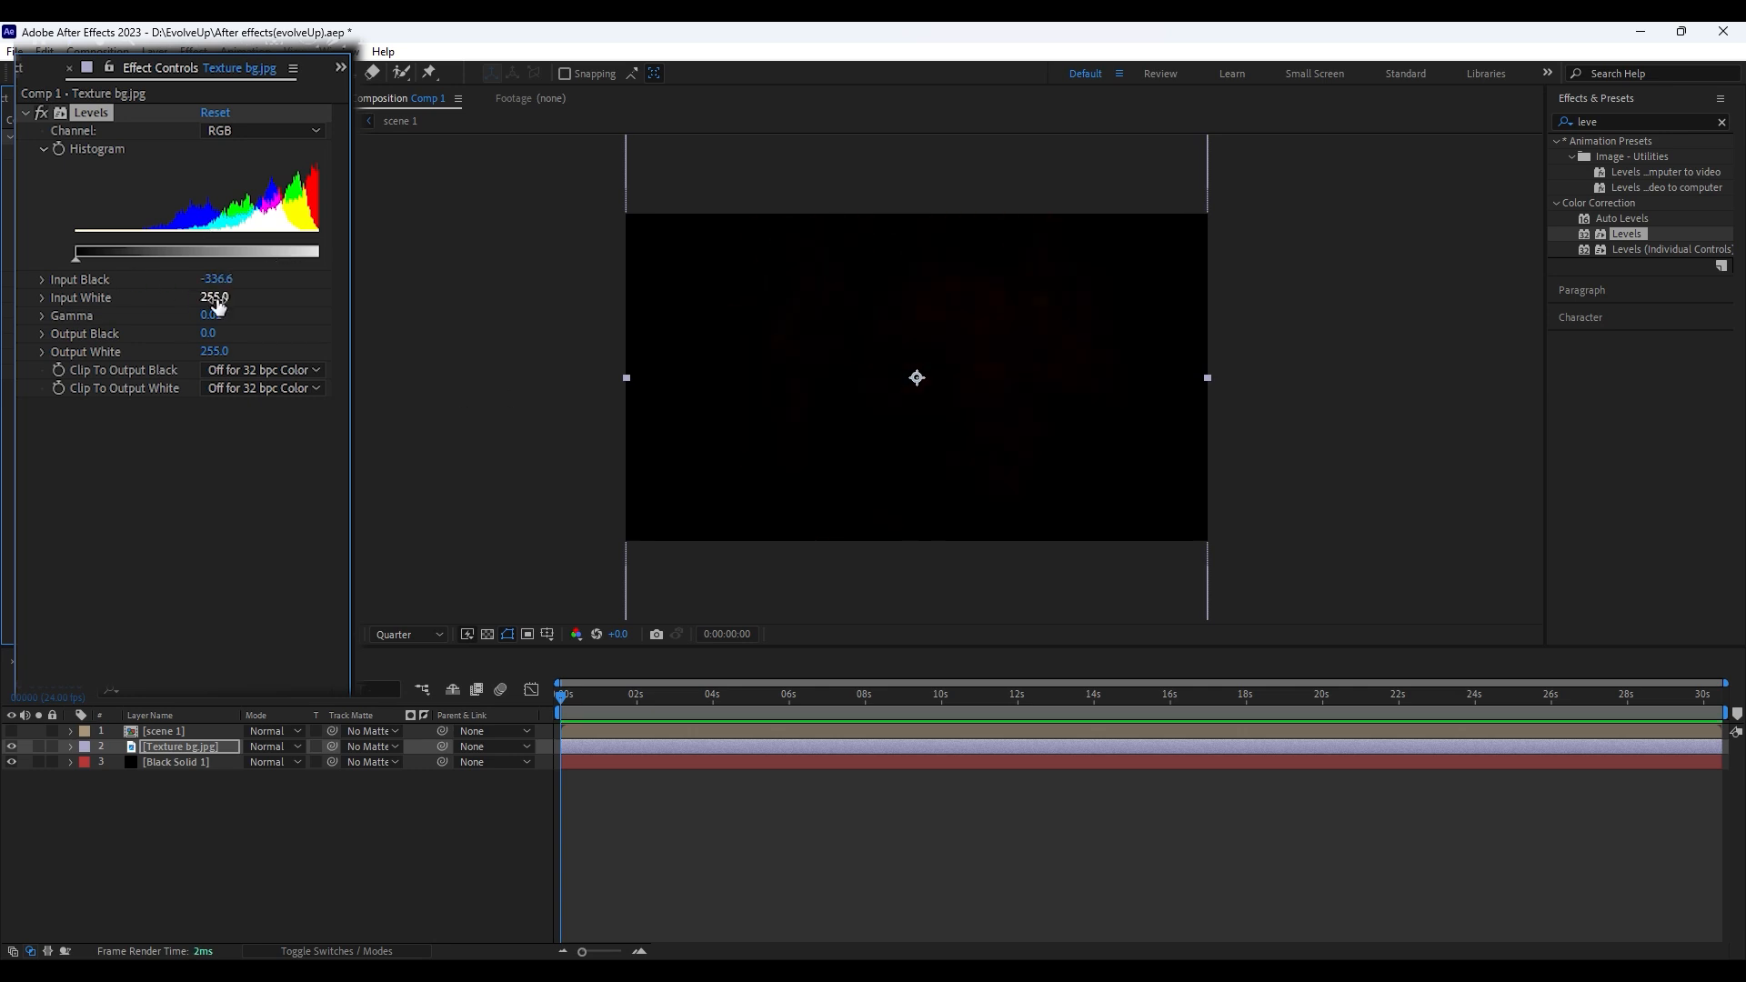
pyautogui.moveTo(217, 301)
pyautogui.mouseDown()
pyautogui.moveTo(170, 314)
pyautogui.moveTo(234, 318)
pyautogui.moveTo(188, 312)
pyautogui.mouseUp()
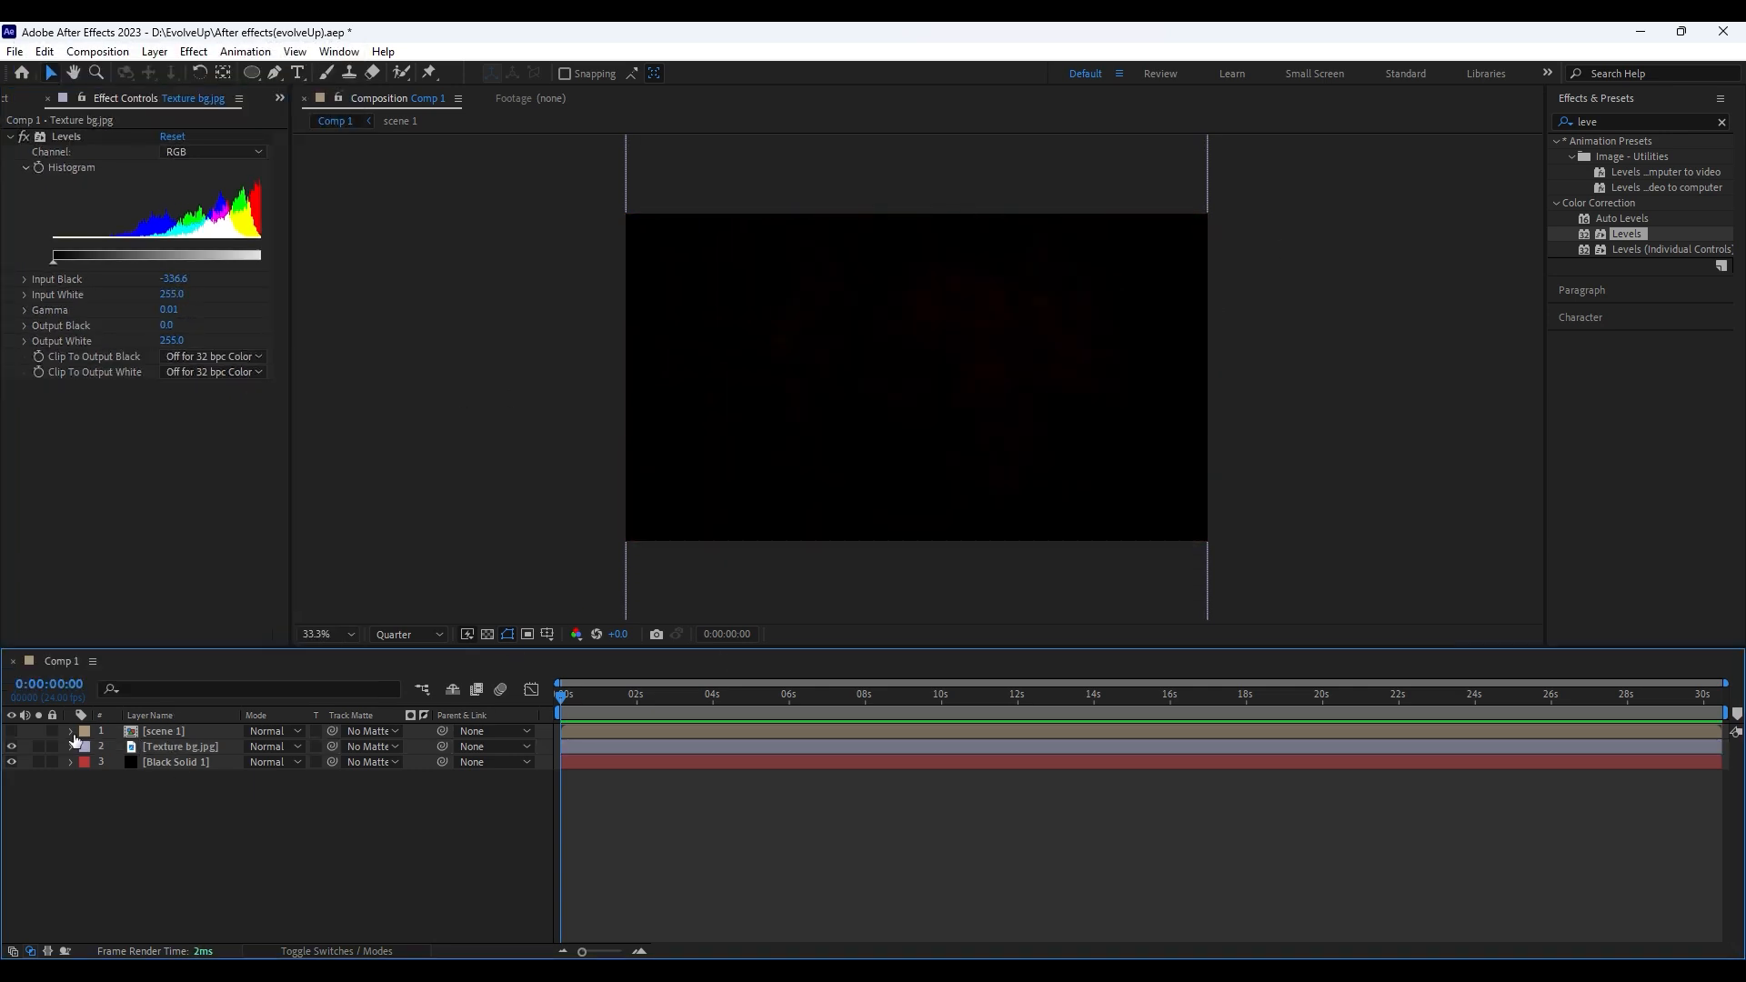
pyautogui.click(12, 731)
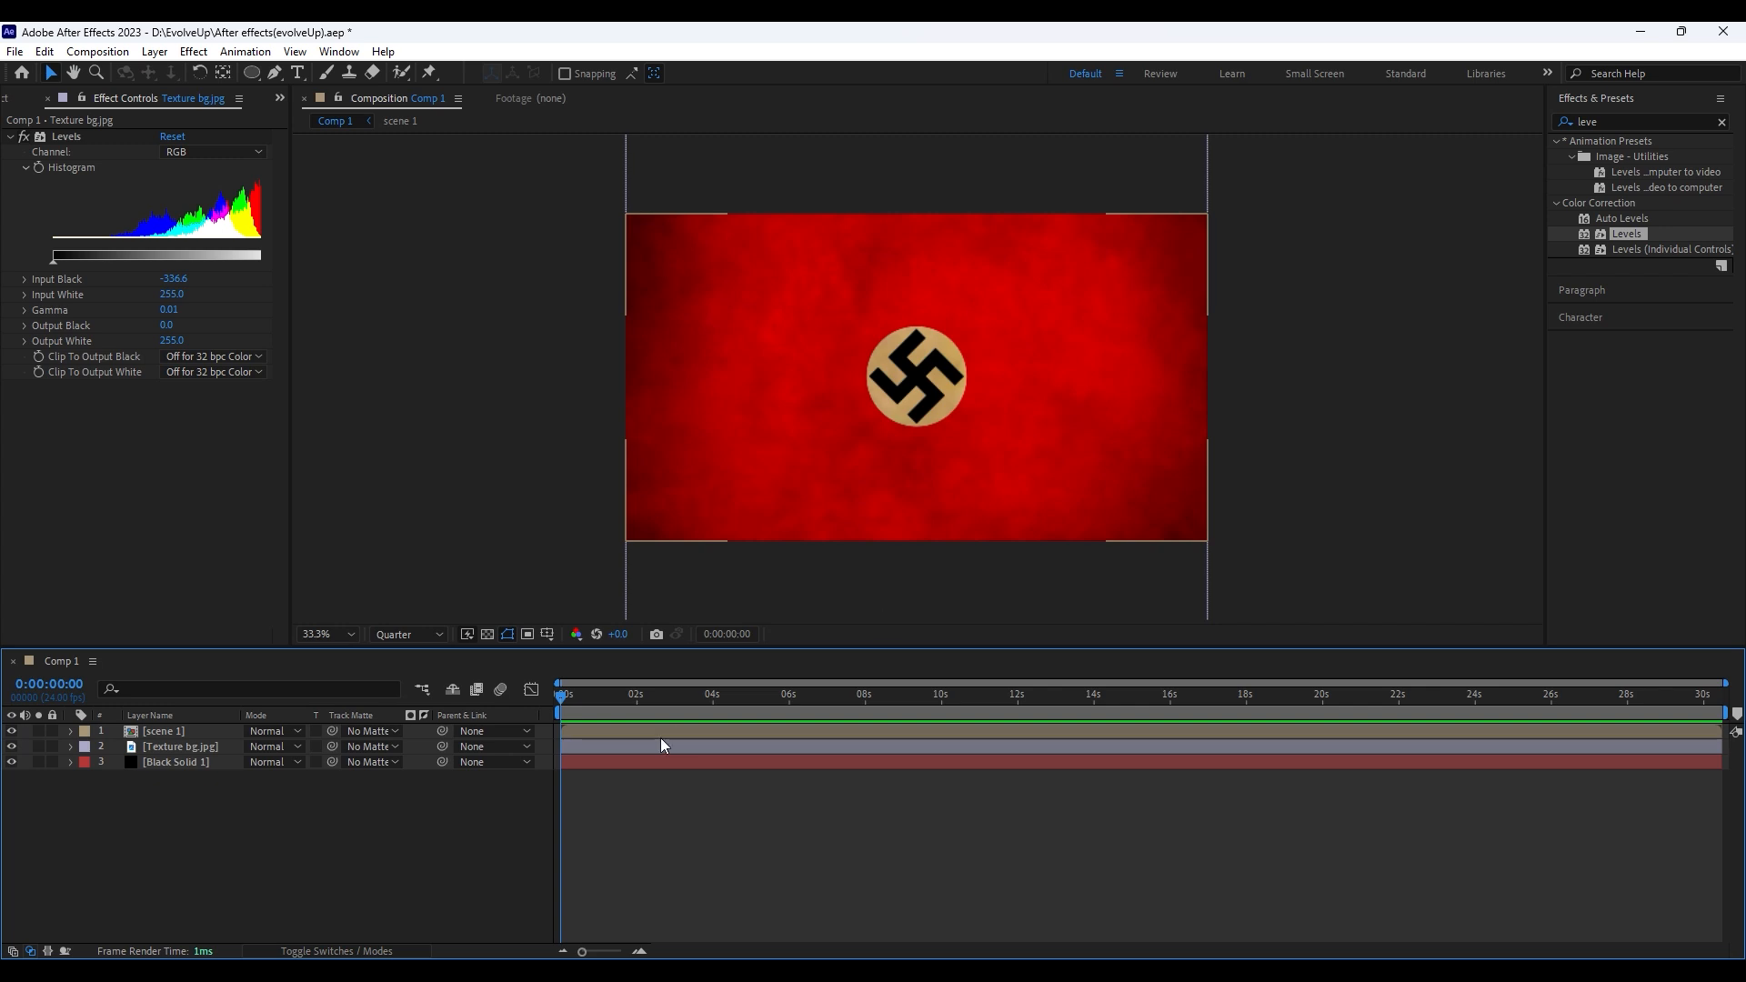
# Draw a closed, irregular rounded mask around the central emblem on the scene 1 layer with the Pen tool
pyautogui.click(935, 364)
pyautogui.click(815, 257)
pyautogui.moveTo(784, 300); pyautogui.dragTo(769, 333)
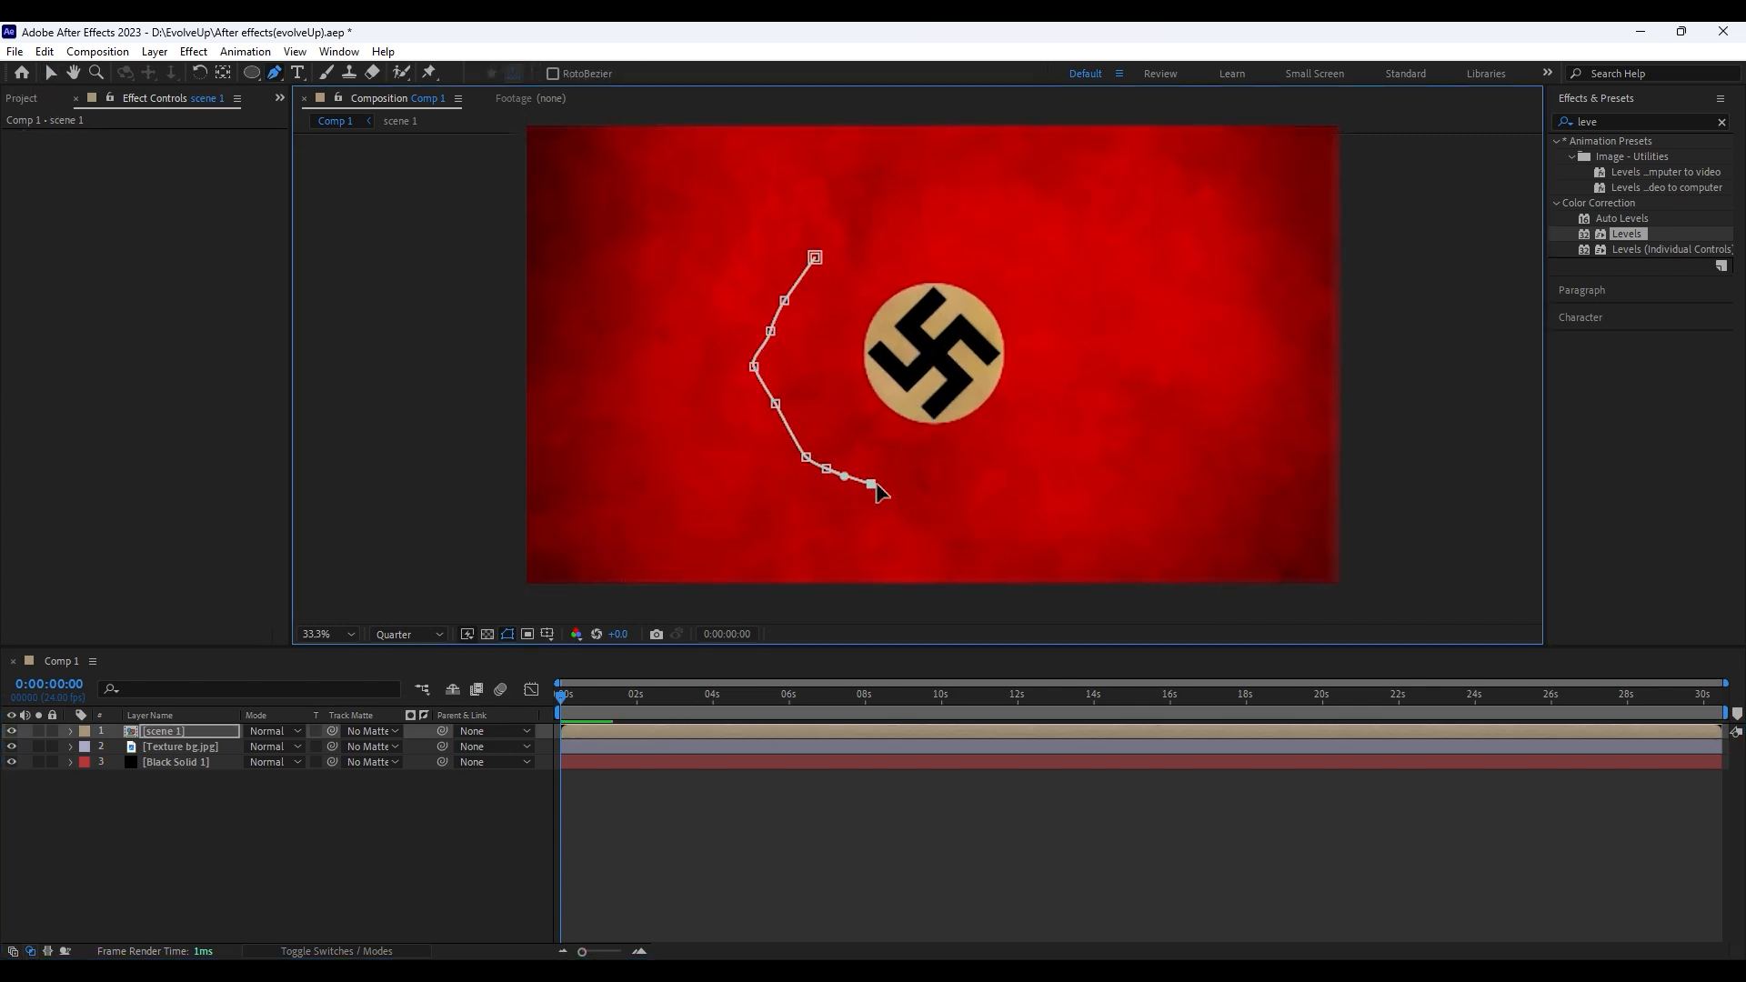
pyautogui.click(912, 496)
pyautogui.click(951, 496)
pyautogui.click(1021, 474)
pyautogui.click(1042, 455)
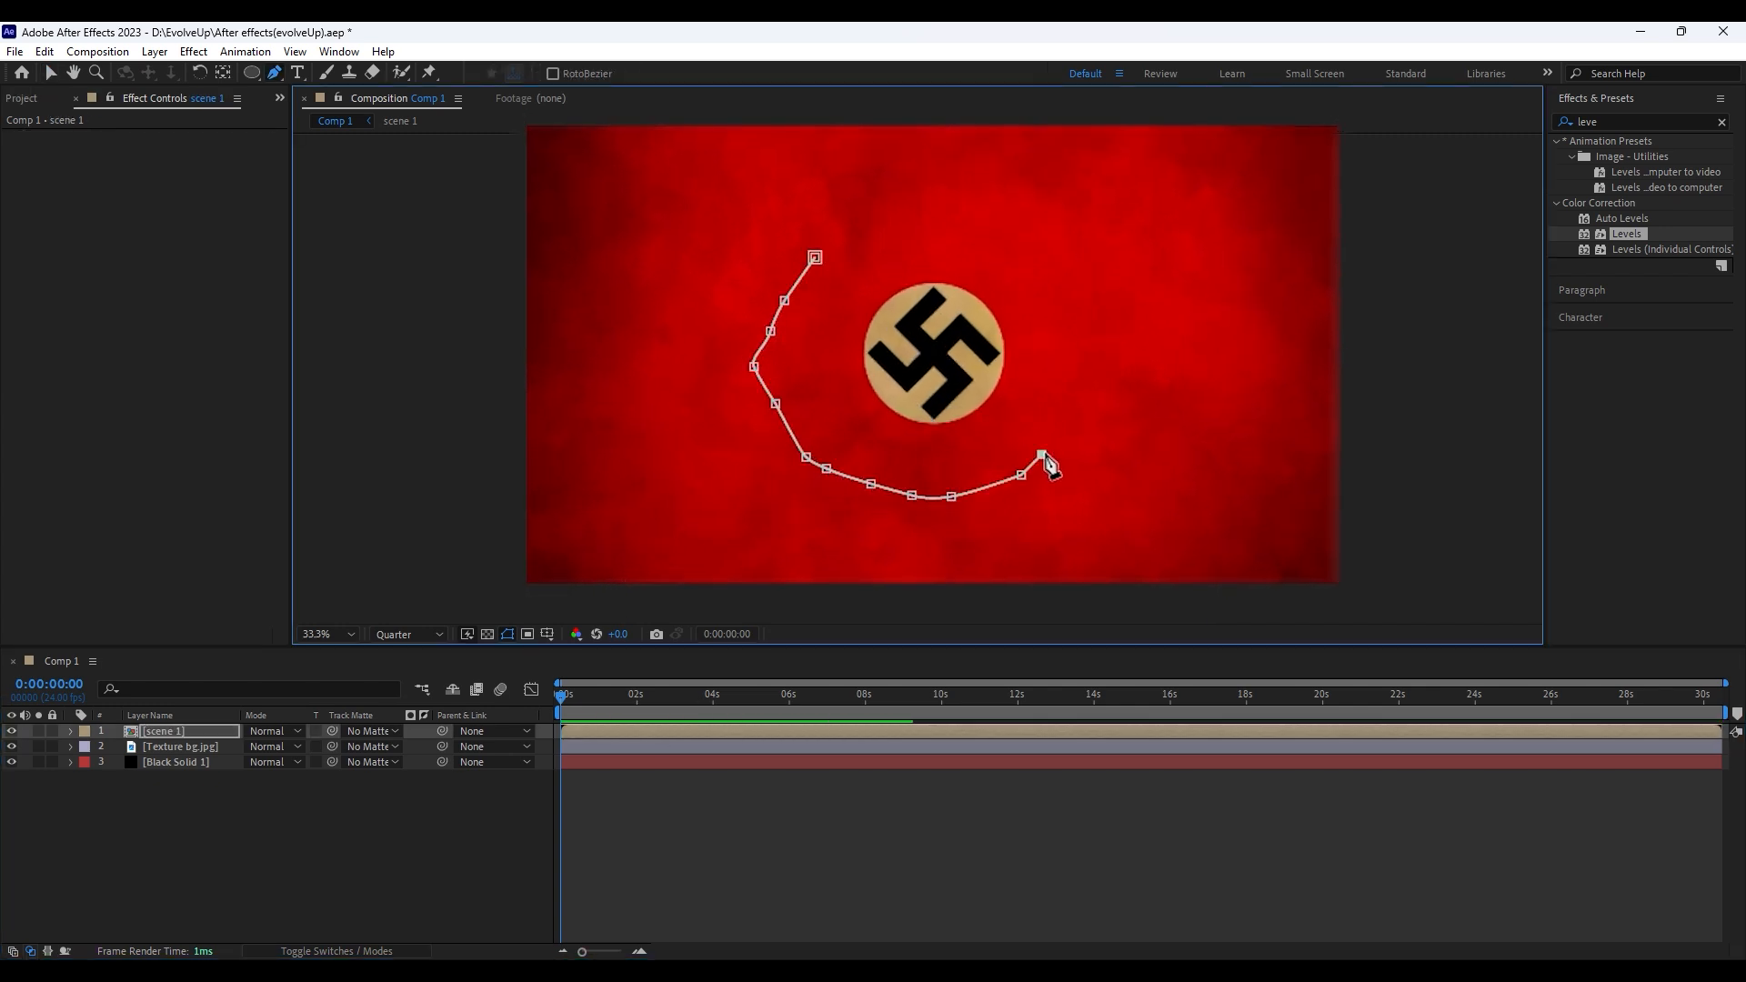
pyautogui.click(810, 269)
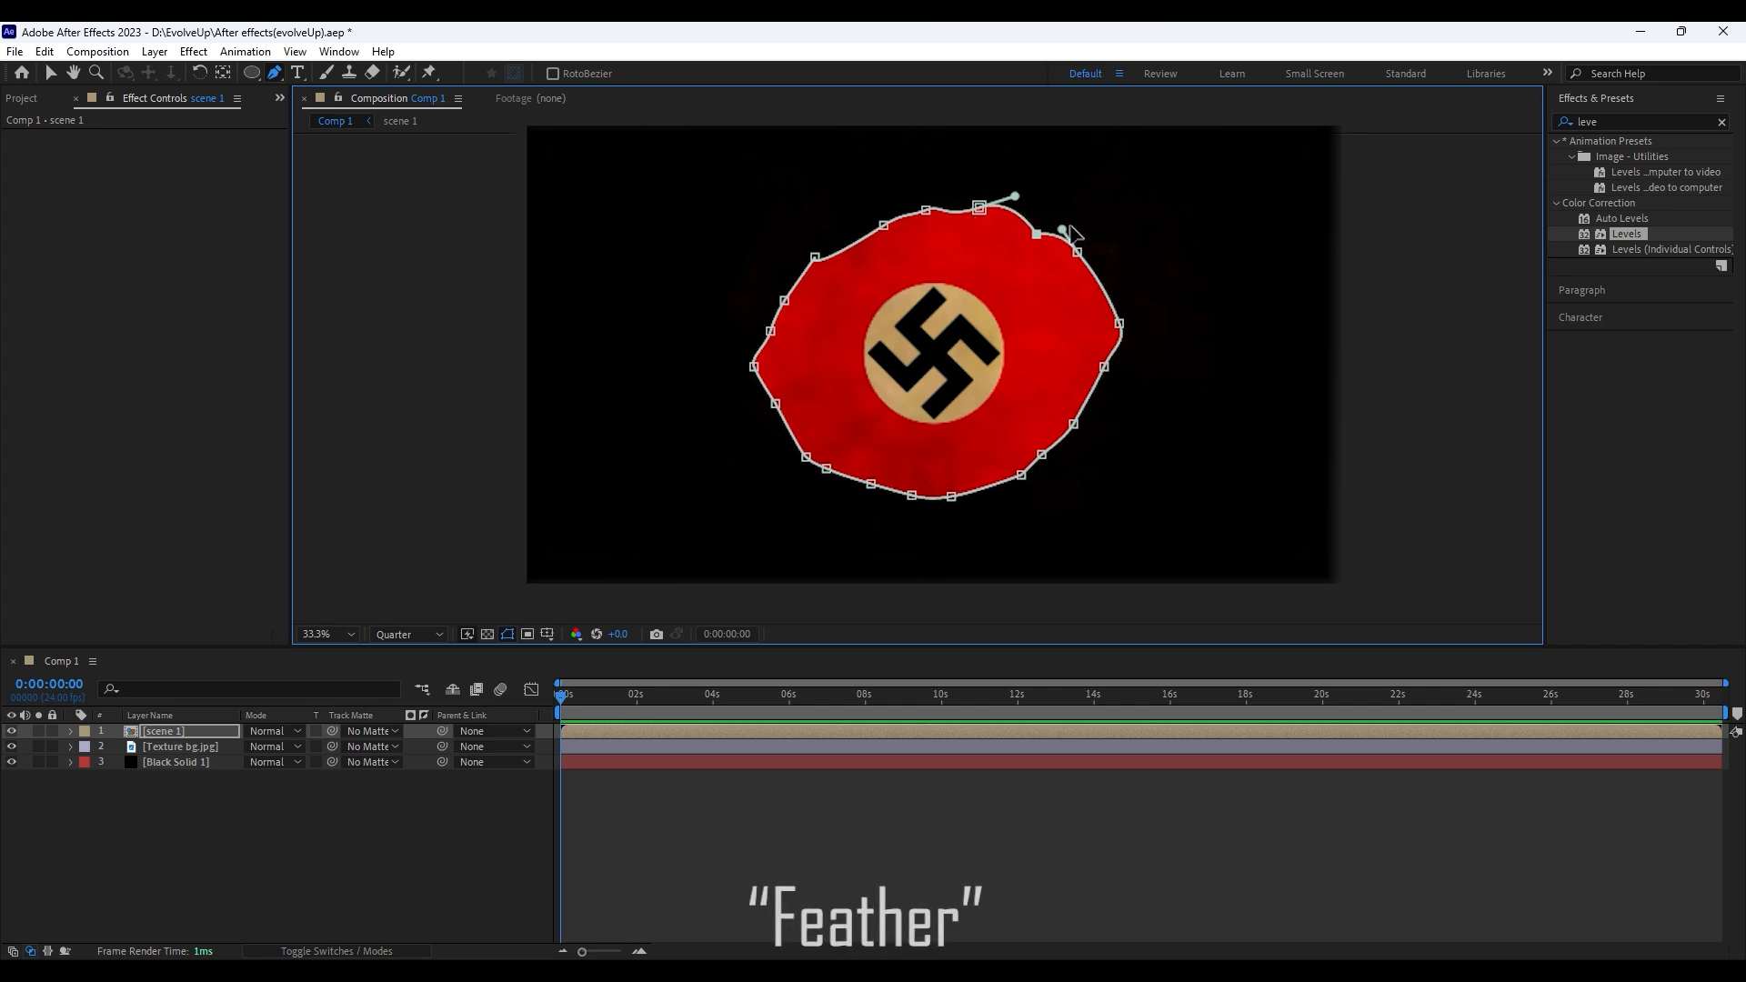
pyautogui.moveTo(1104, 366); pyautogui.dragTo(1085, 386)
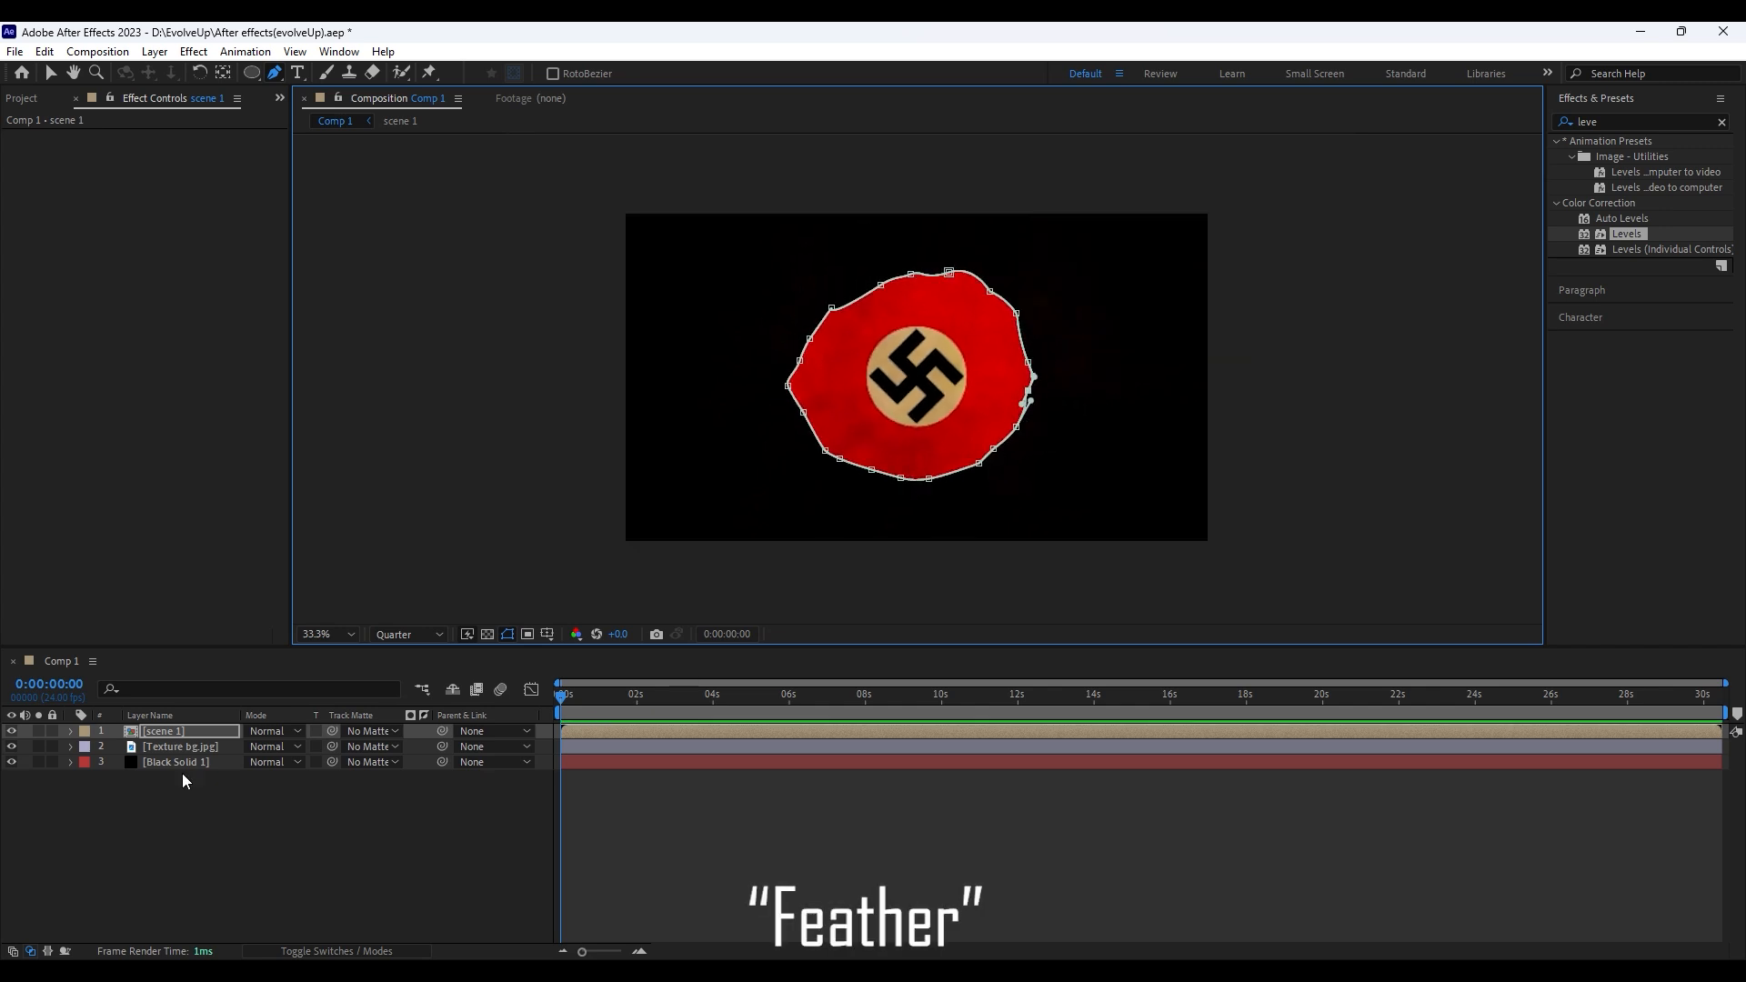
# Increase the Mask Feather of Mask 1 on scene 1 so the red fades softly into the dark background
pyautogui.click(70, 731)
pyautogui.click(87, 747)
pyautogui.click(94, 720)
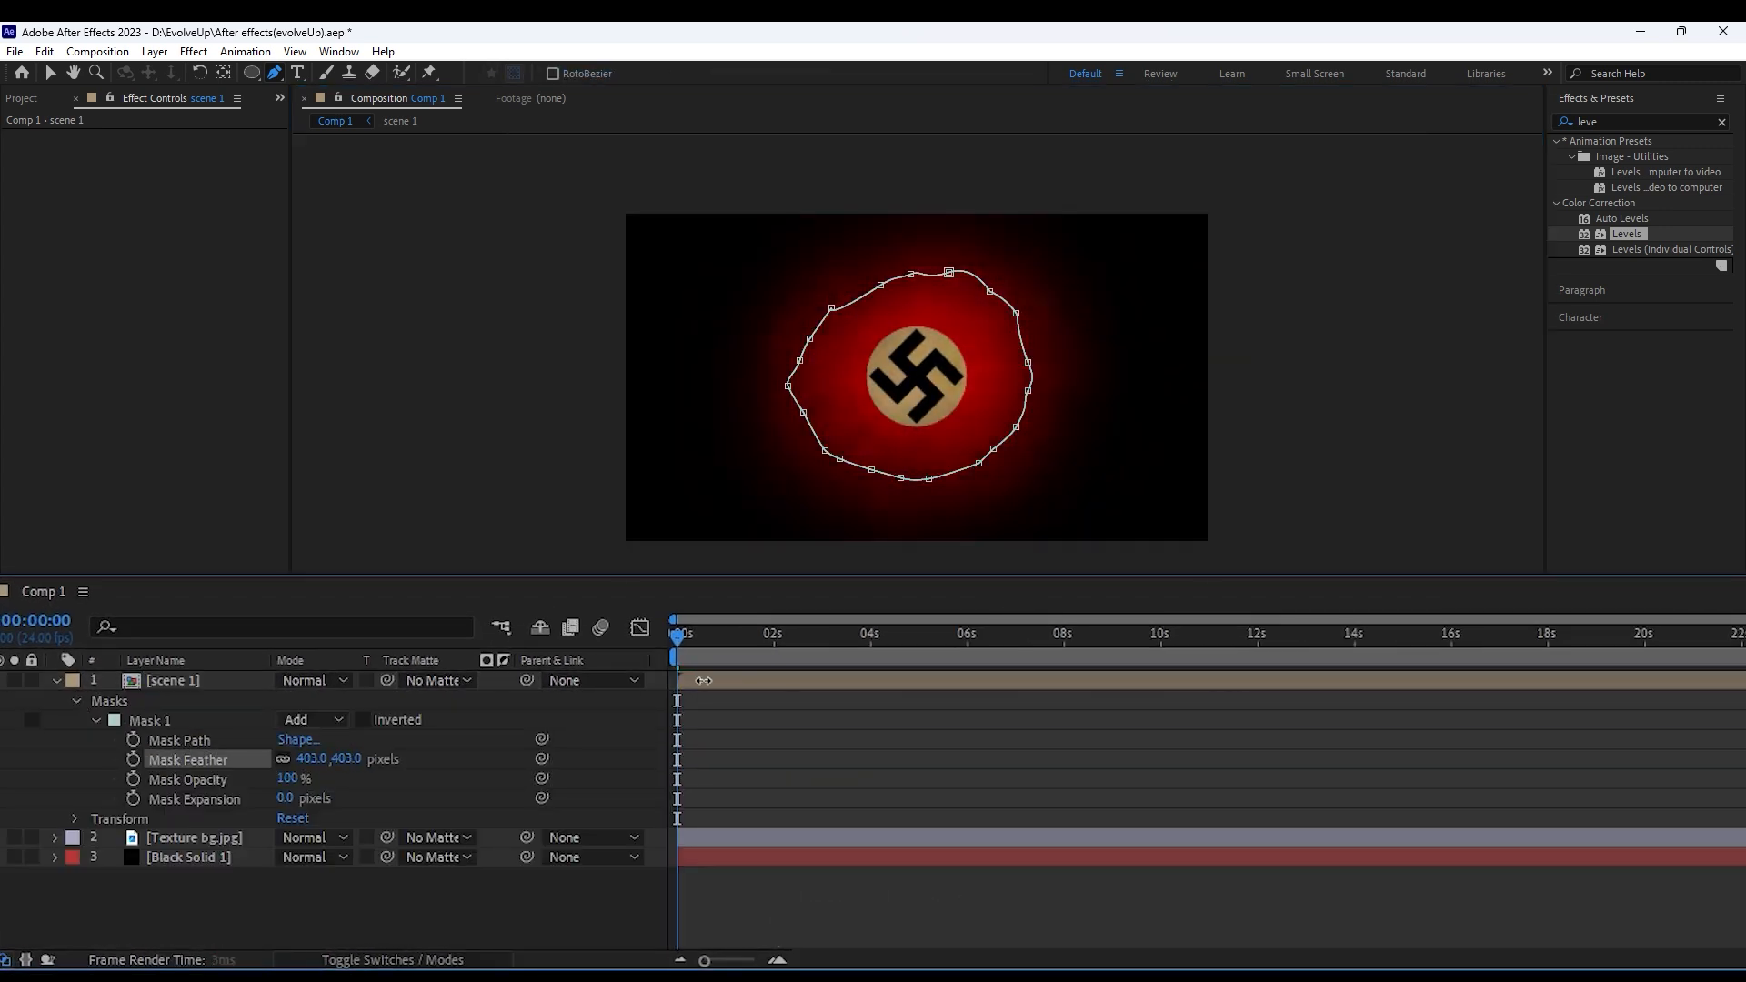
pyautogui.click(1033, 760)
pyautogui.click(888, 684)
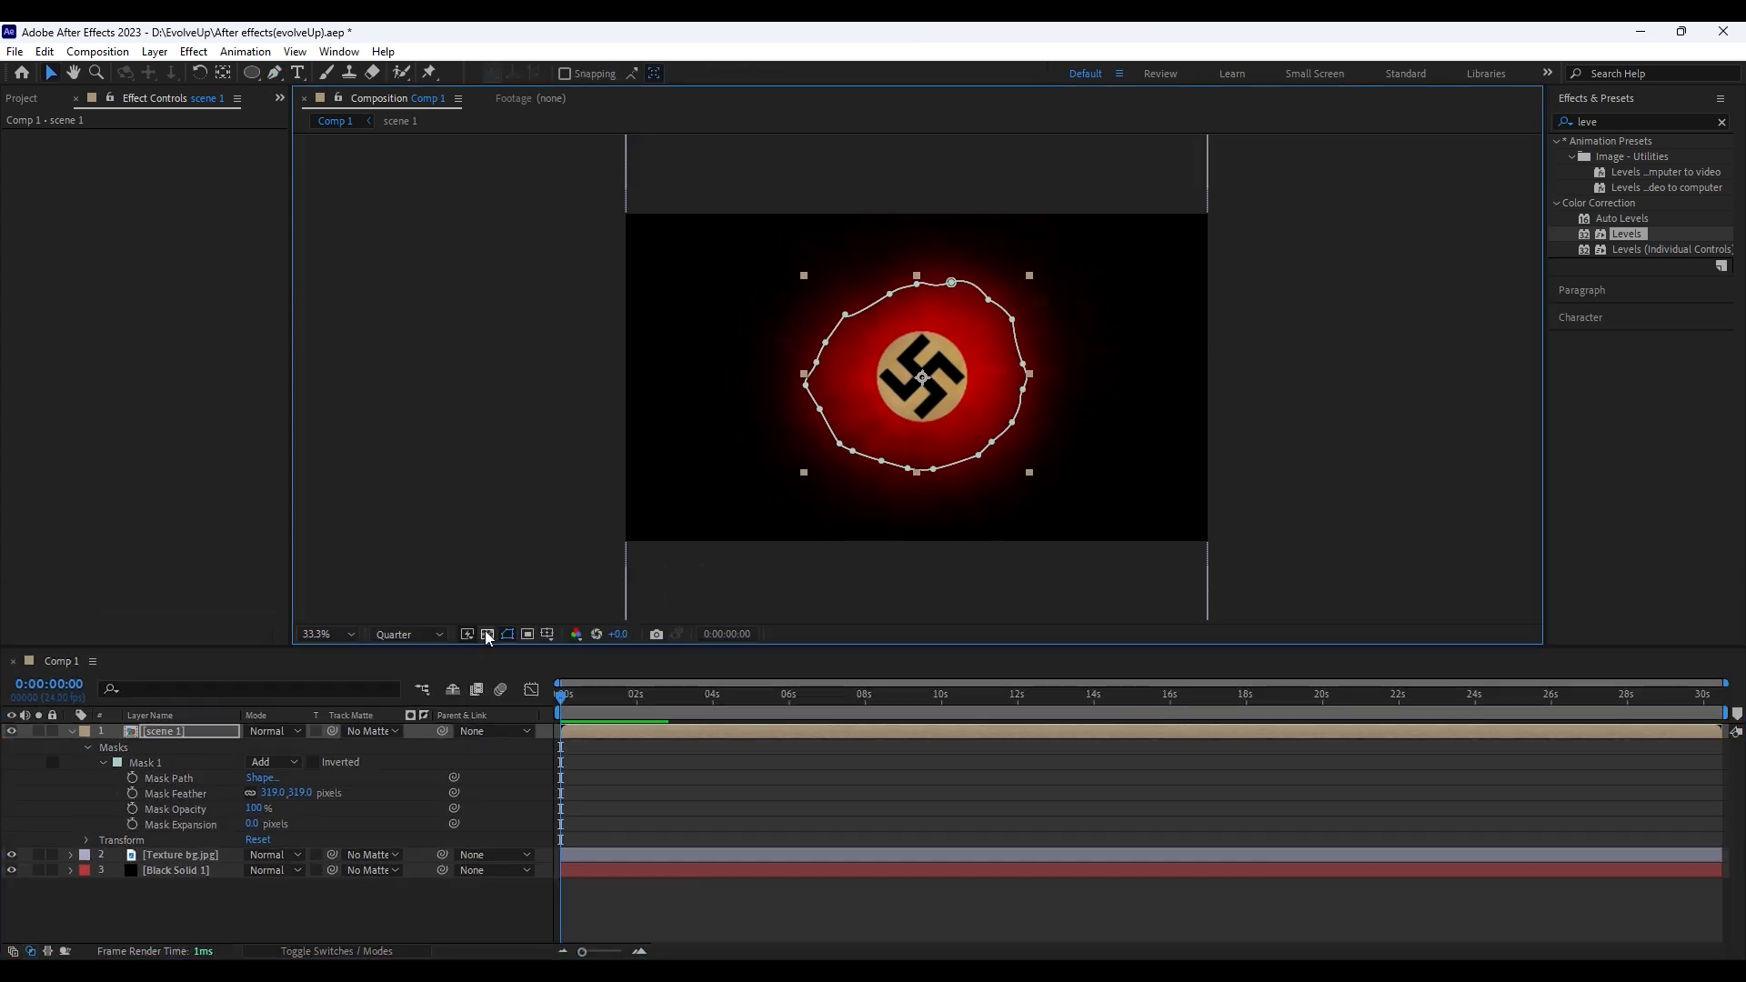
pyautogui.moveTo(291, 792); pyautogui.dragTo(327, 791)
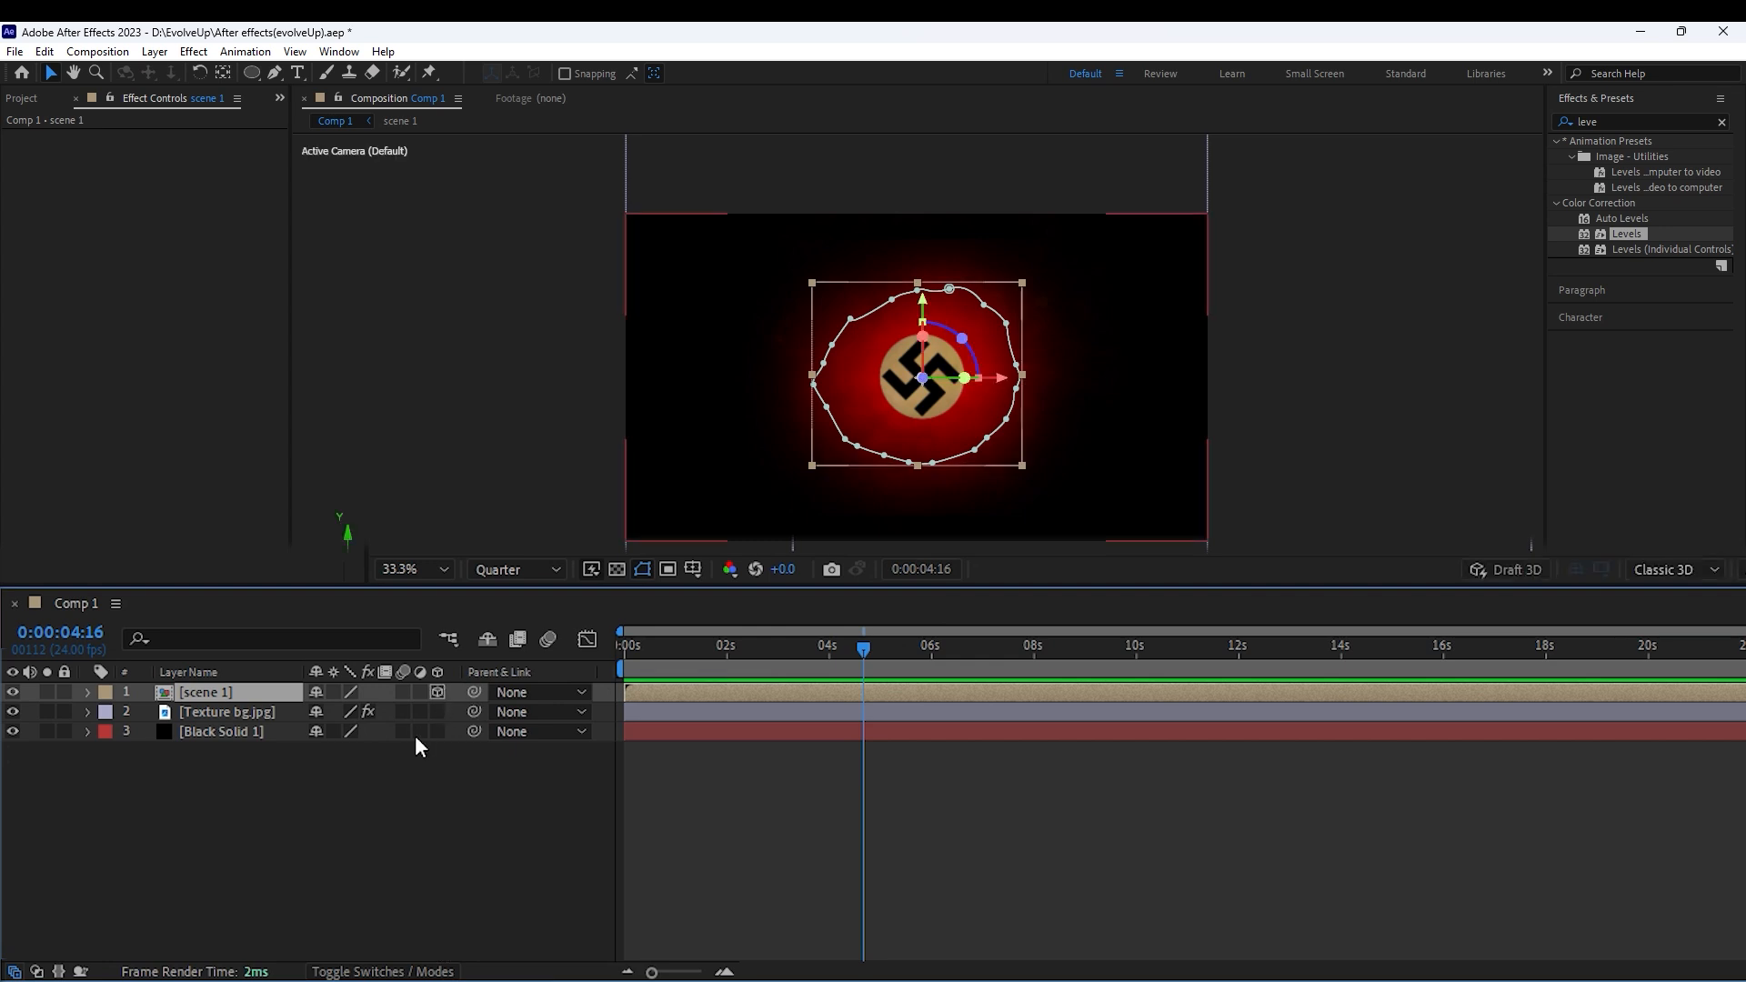
# Add a Position keyframe to scene 1 at 0:00:04:16 and push the layer back to a Z value of 6524
pyautogui.press('p')
pyautogui.click(145, 711)
pyautogui.moveTo(387, 712); pyautogui.dragTo(909, 671)
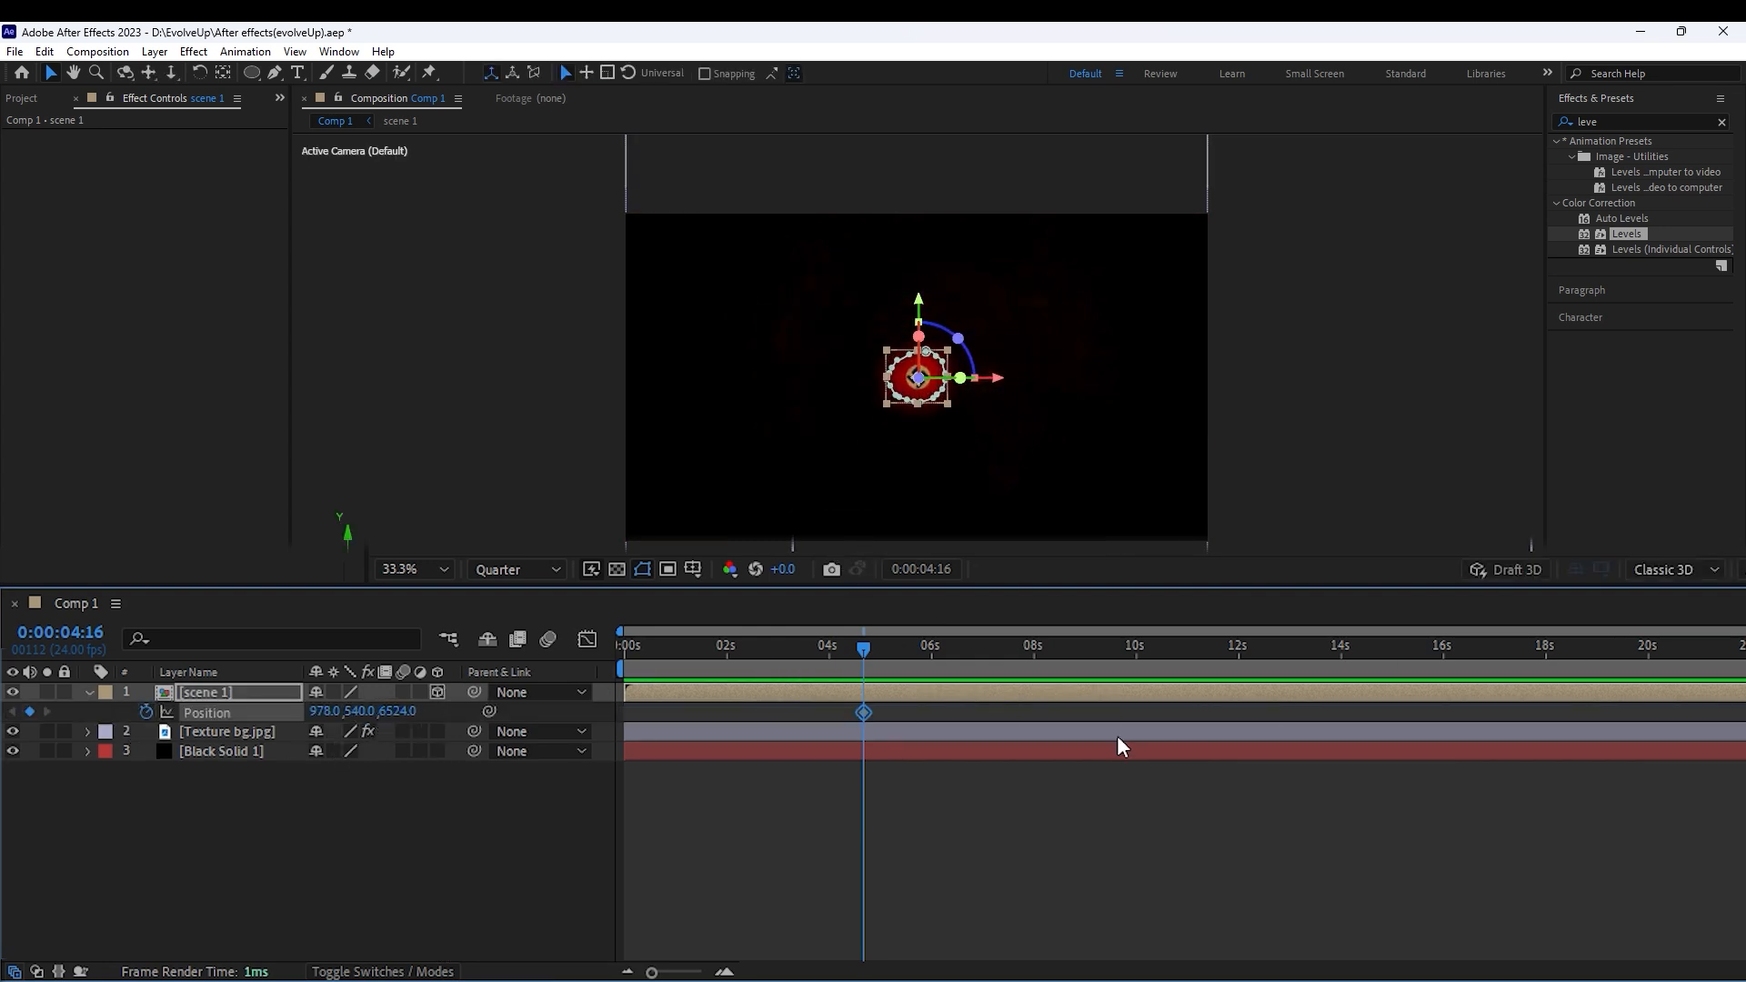
# Set the scene 1 layer's Position Z to 1500 at 0:00:00:00 and check the Mask Feather of Mask 1
pyautogui.hotkey('ctrl', 'z')
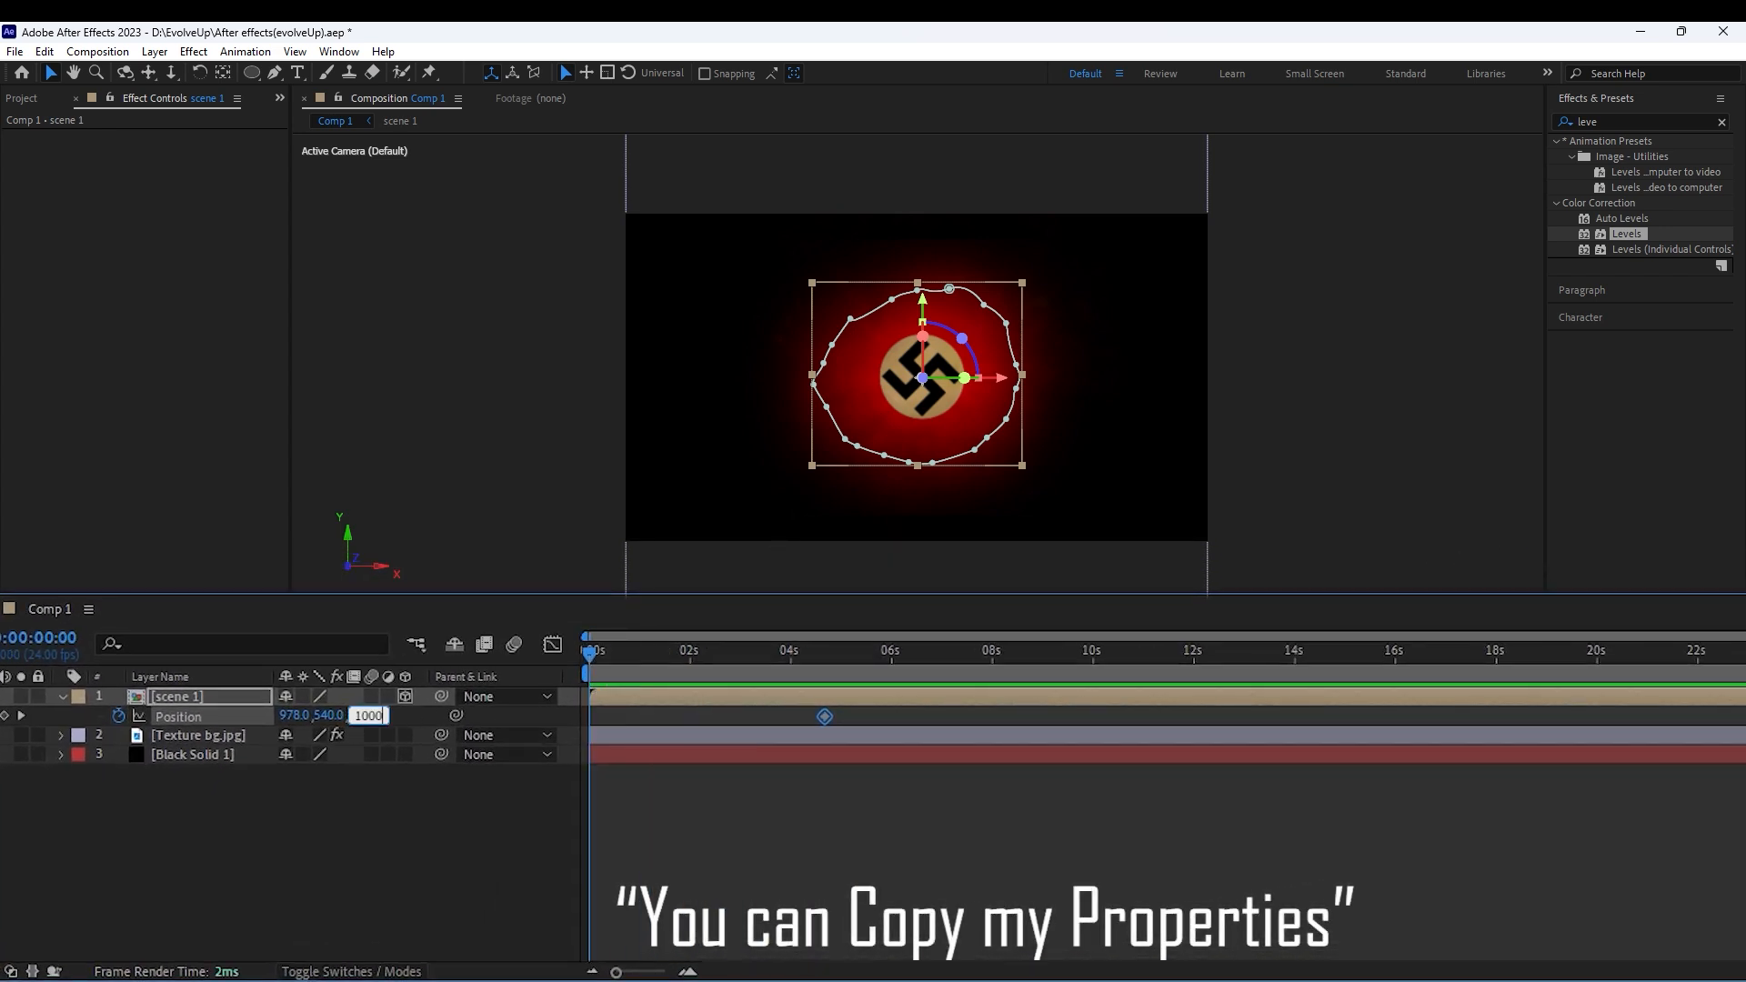
pyautogui.press('Return')
pyautogui.press('F2')
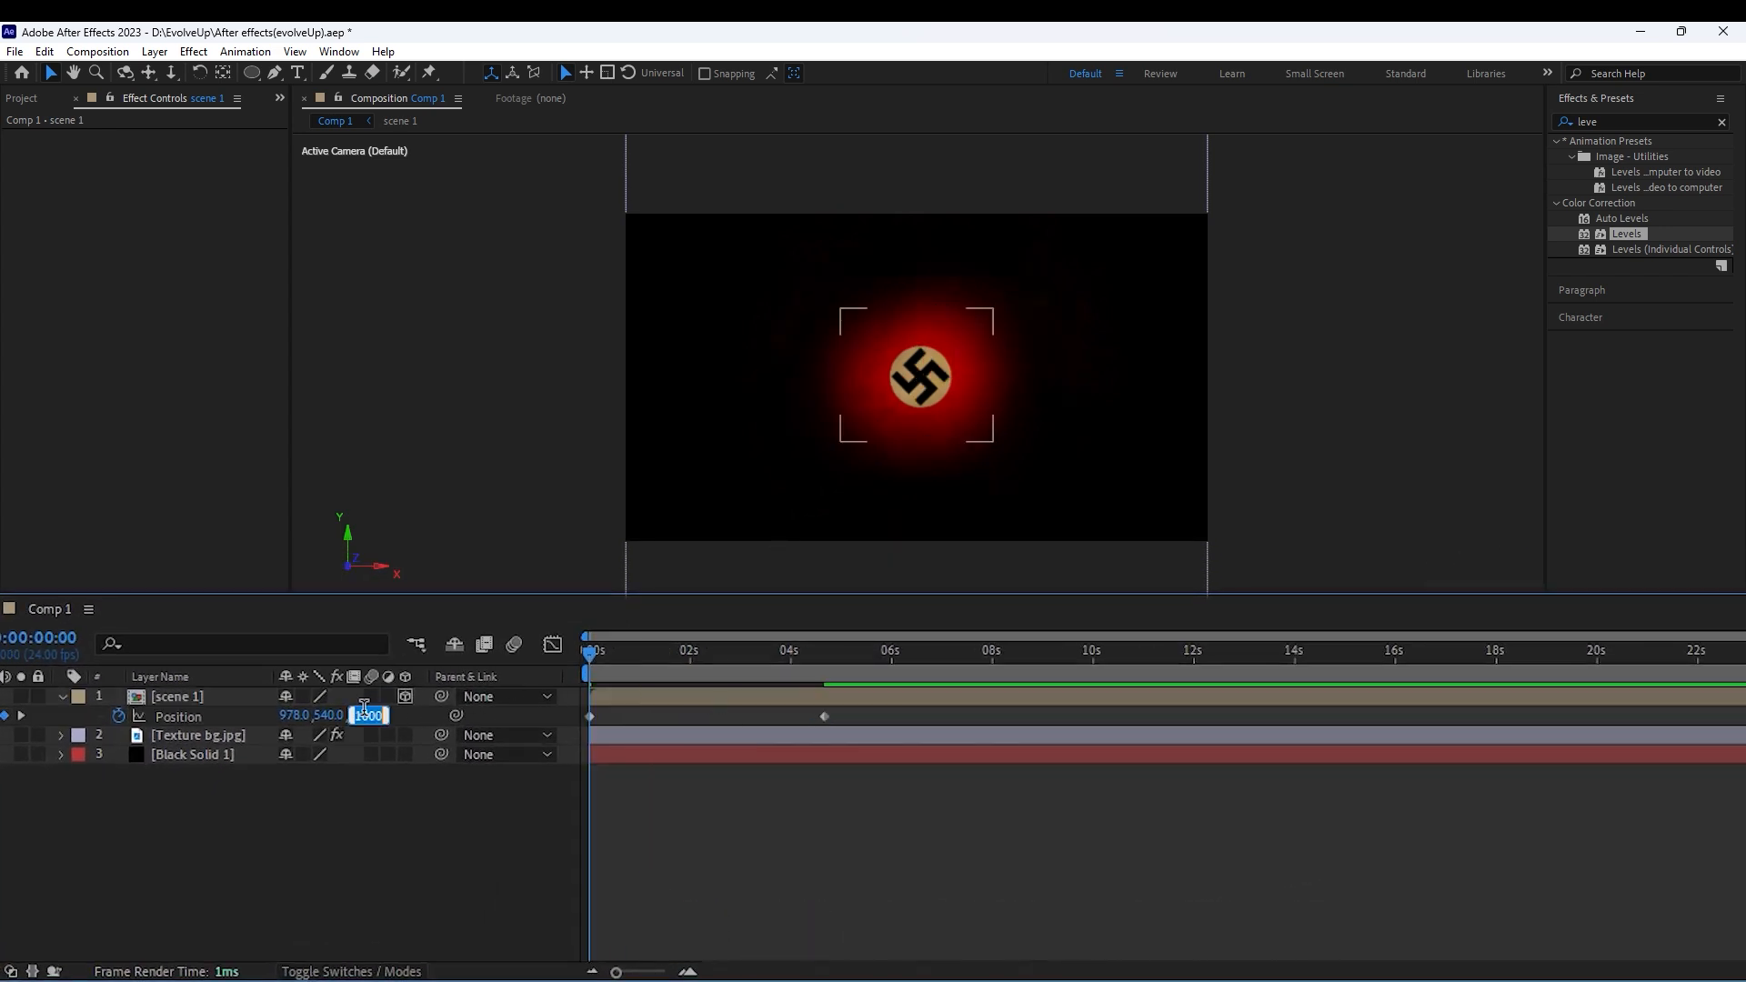
pyautogui.write('1500')
pyautogui.press('Return')
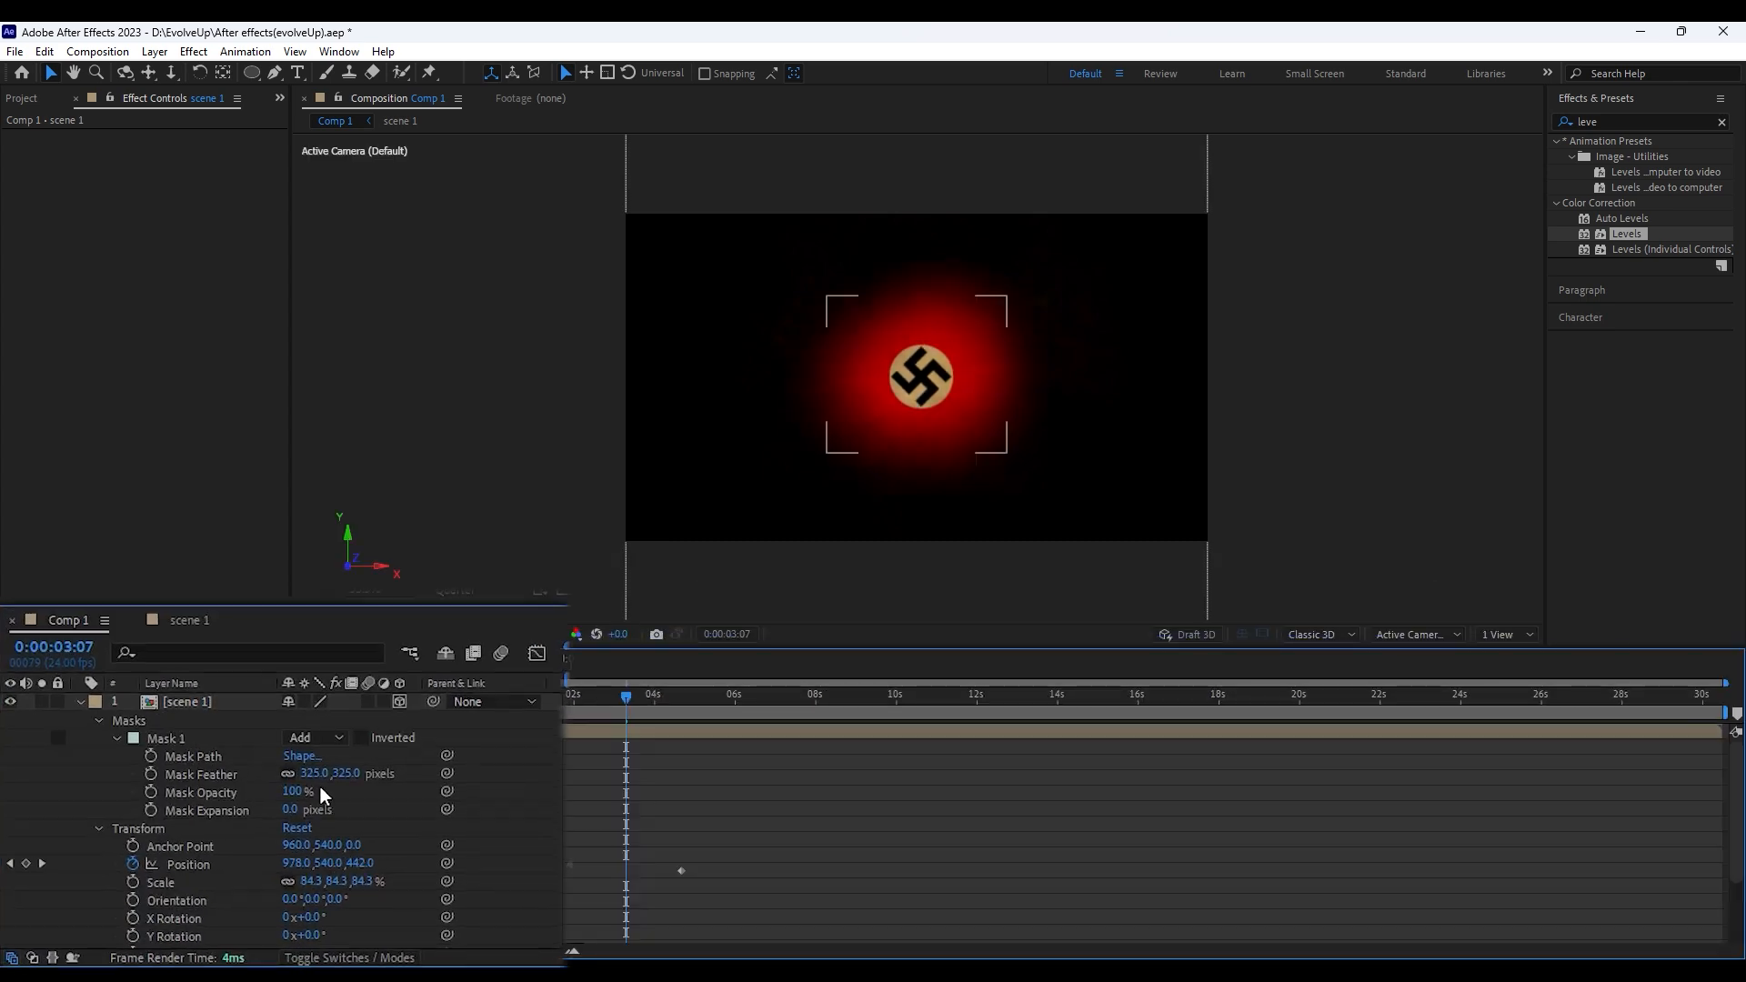
pyautogui.click(359, 777)
pyautogui.press('Return')
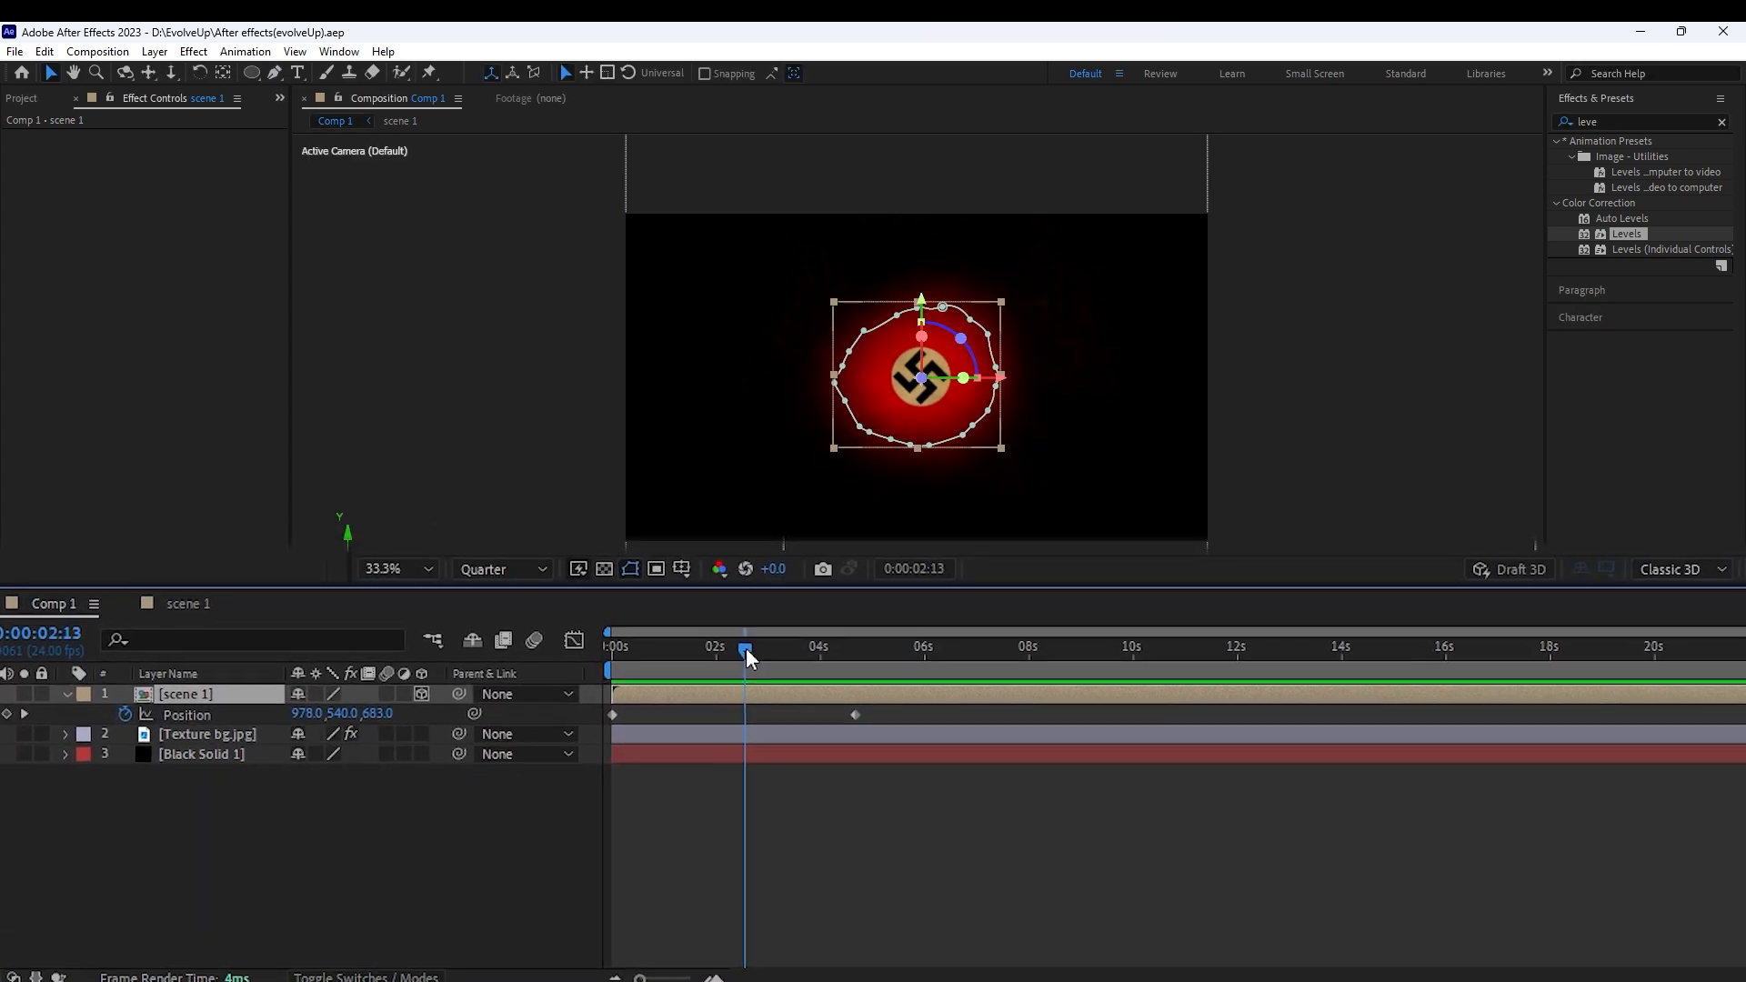
# Add Position keyframes to the scene 1 layer at 0:00:02:16 and 0:00:02:10
pyautogui.click(2, 717)
pyautogui.hotkey('shift', 'pageup')
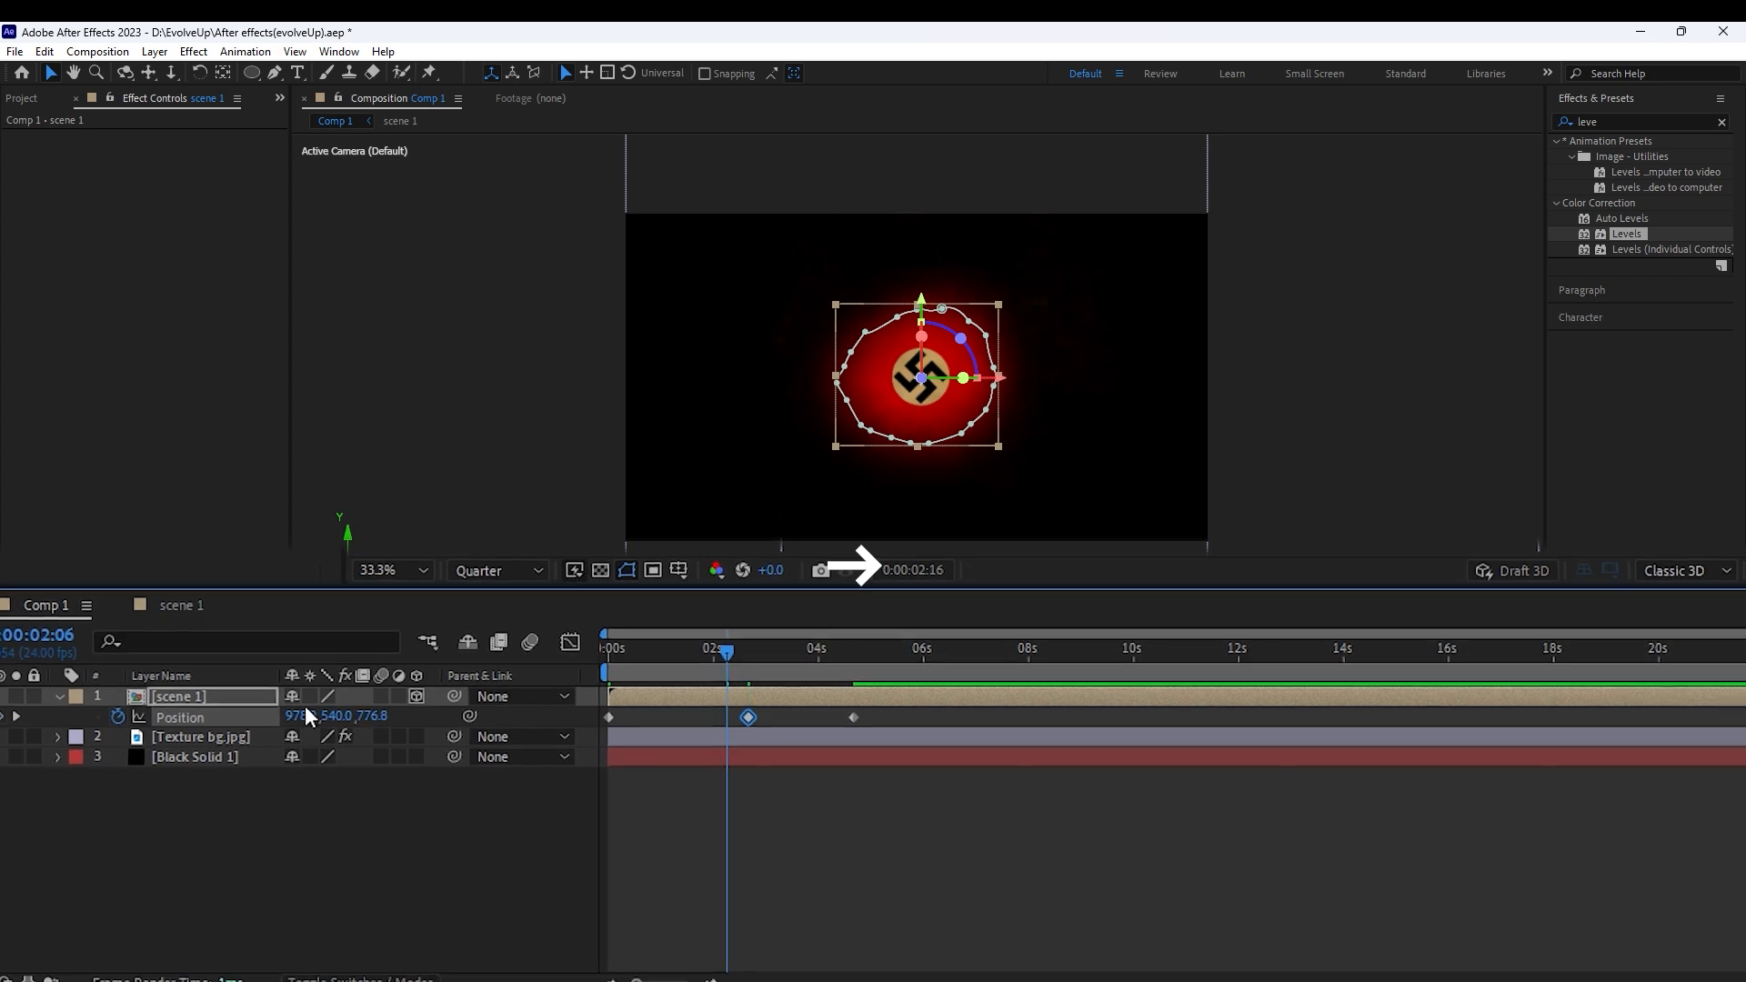
pyautogui.press('pagedown')
pyautogui.press('pagedown')
pyautogui.press('pagedown')
pyautogui.press('pagedown')
pyautogui.press('pagedown')
pyautogui.press('pageup')
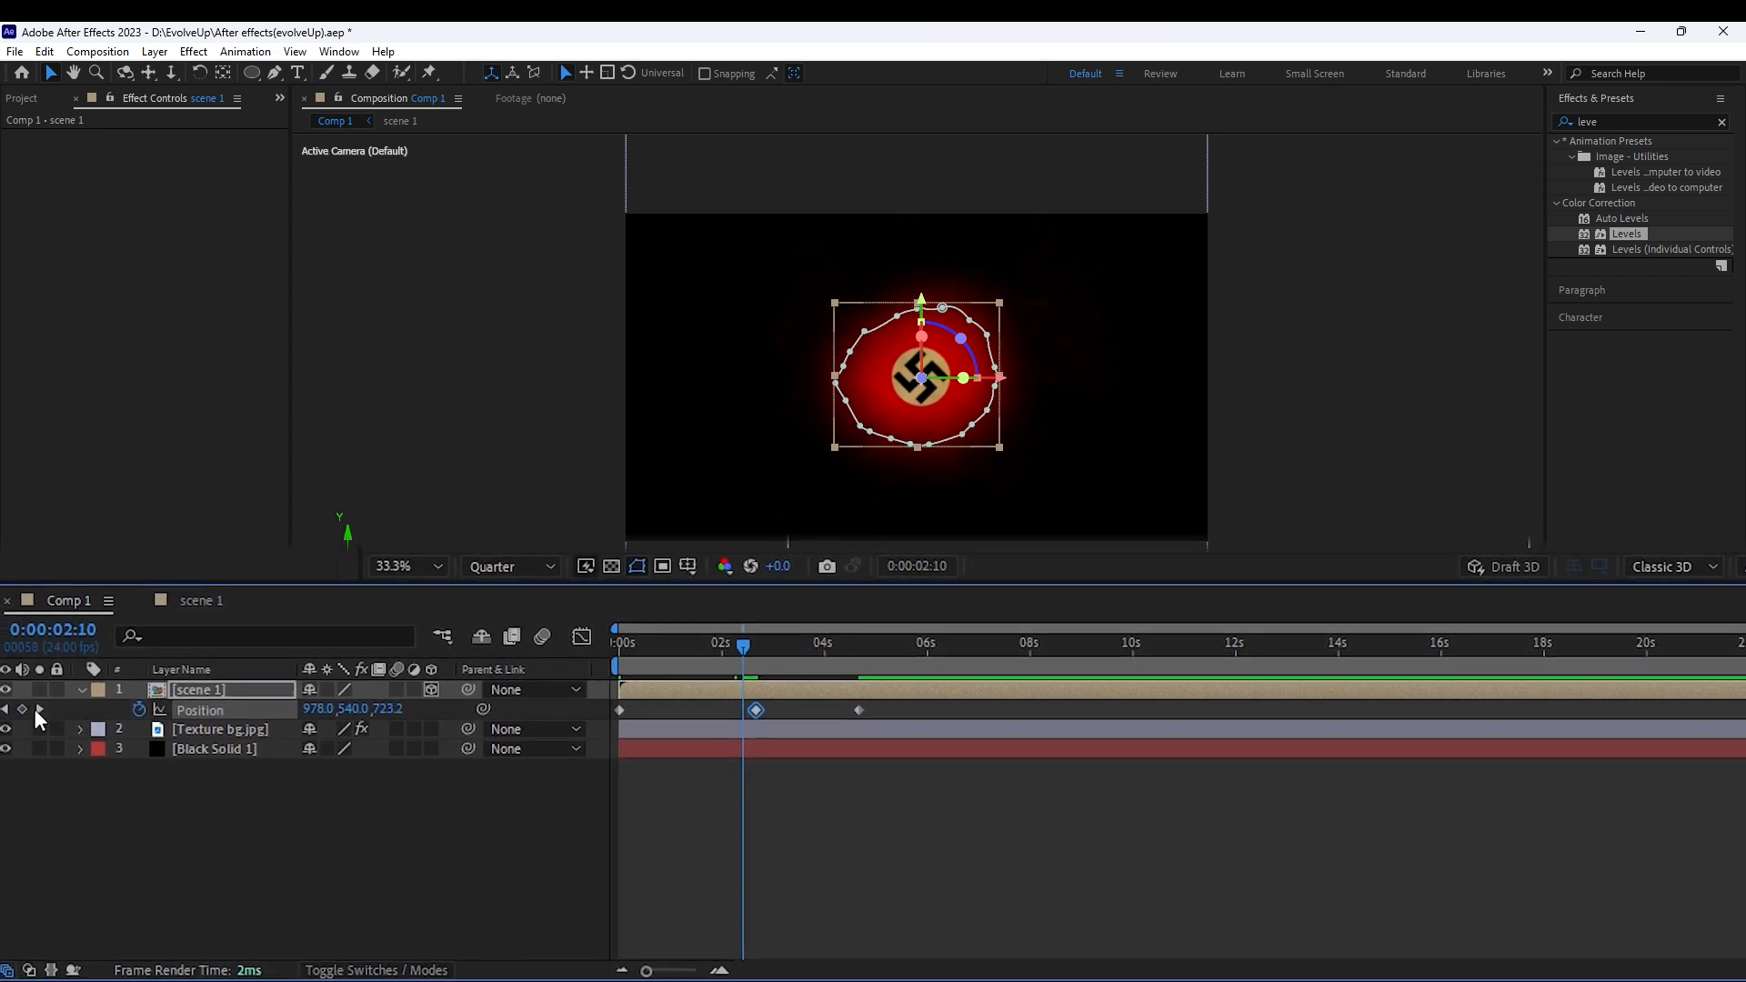
pyautogui.click(4, 715)
# Lower the Position Z at scene 1's 0:00:02:16 keyframe for a quick push-in, and preview the animation
pyautogui.click(742, 812)
pyautogui.moveTo(767, 643); pyautogui.dragTo(636, 641)
pyautogui.hotkey('ctrl', 'c')
pyautogui.click(403, 697)
pyautogui.hotkey('ctrl', 'v')
pyautogui.click(808, 864)
pyautogui.press('space')
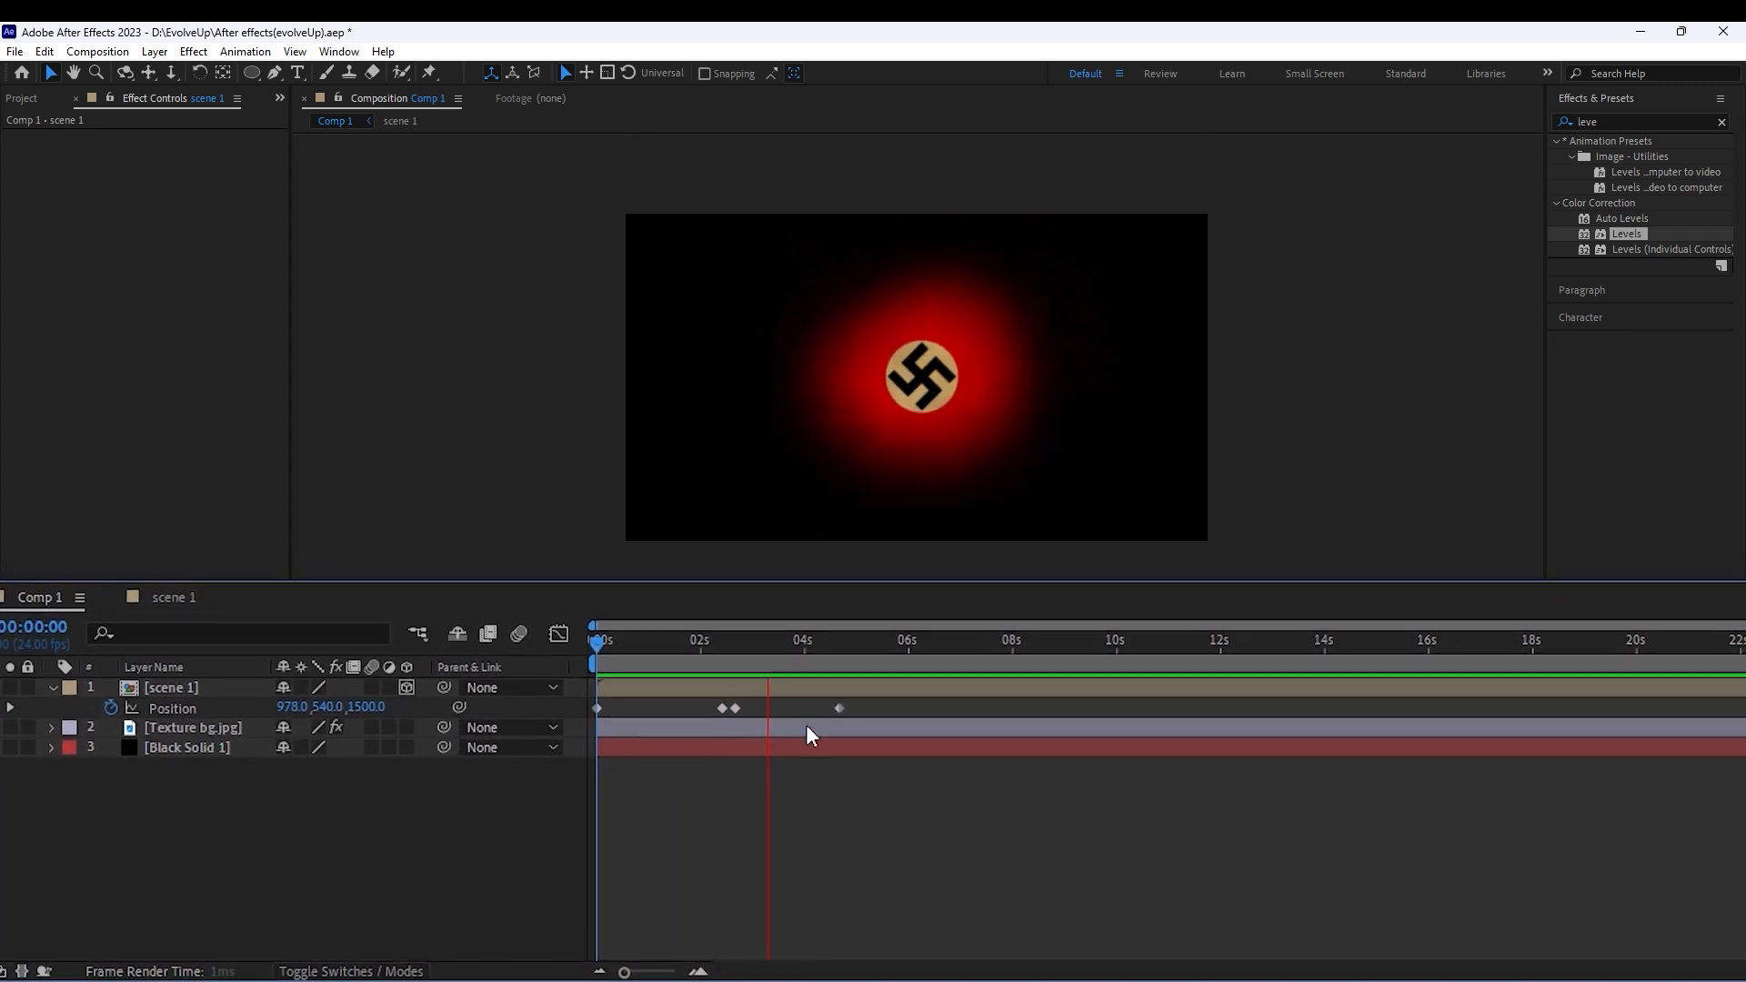
# Easy-ease scene 1's Position keyframes and reshape the speed graph so each move peaks early and slows down gradually
pyautogui.click(657, 667)
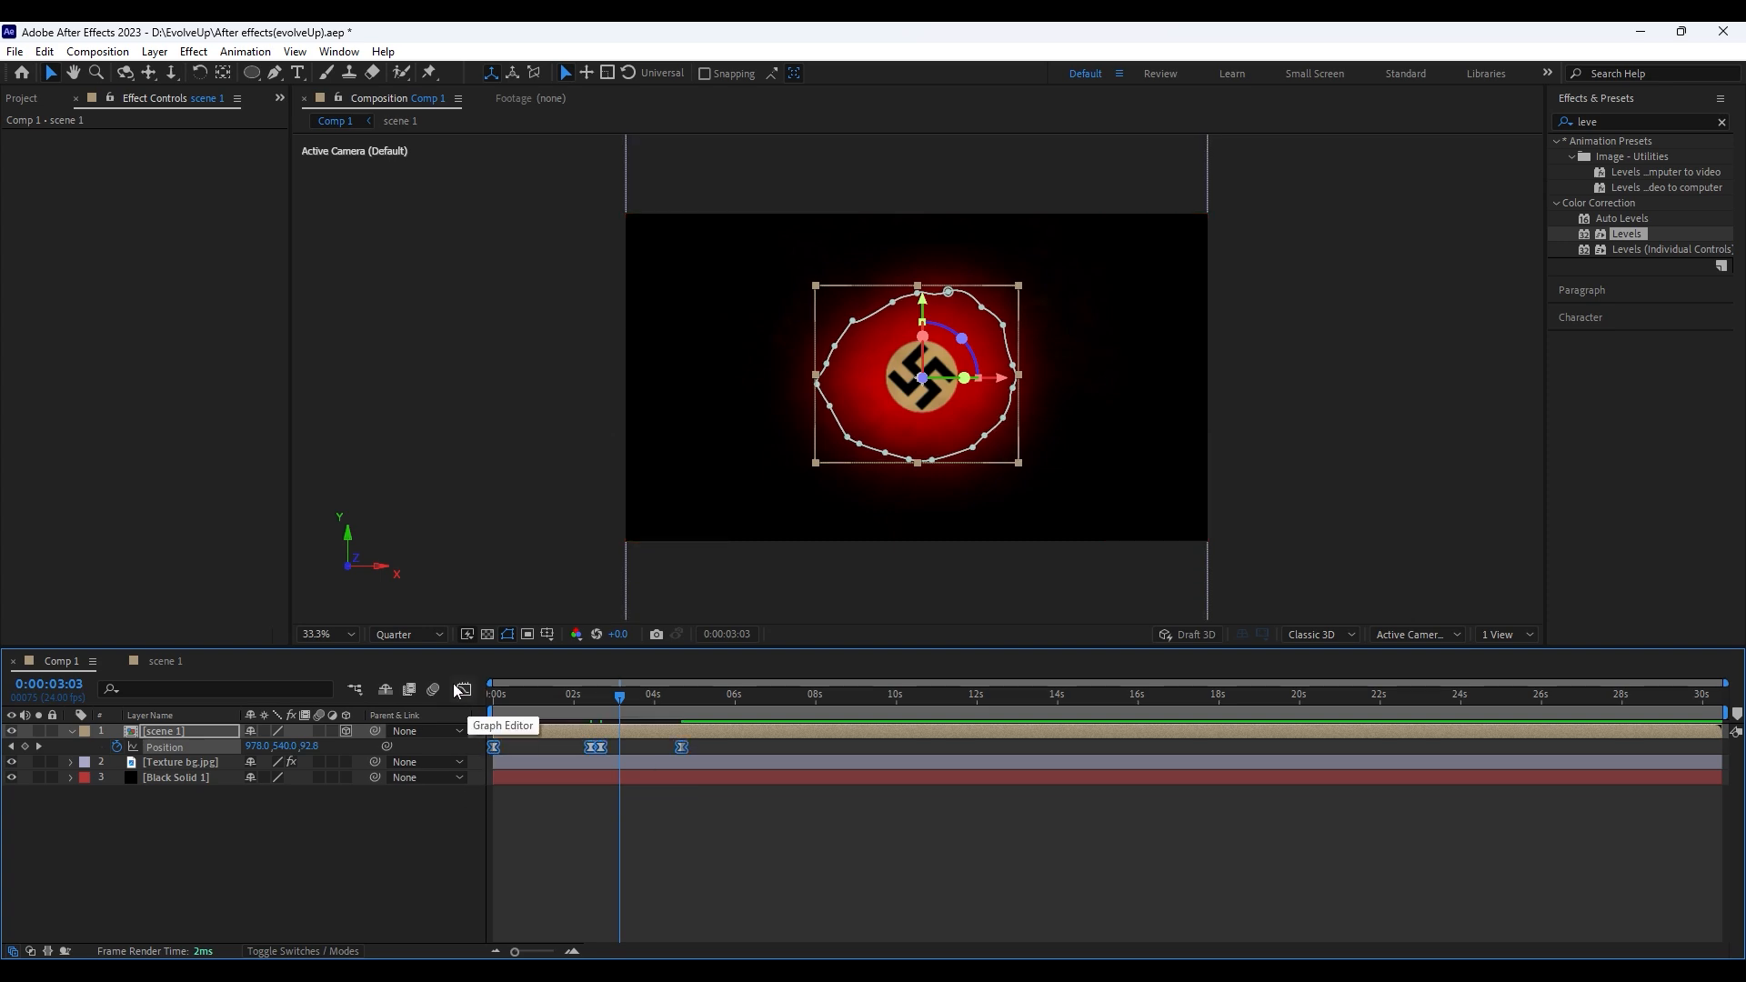
pyautogui.click(462, 690)
pyautogui.moveTo(515, 951)
pyautogui.mouseDown()
pyautogui.moveTo(559, 952)
pyautogui.moveTo(533, 953)
pyautogui.mouseUp()
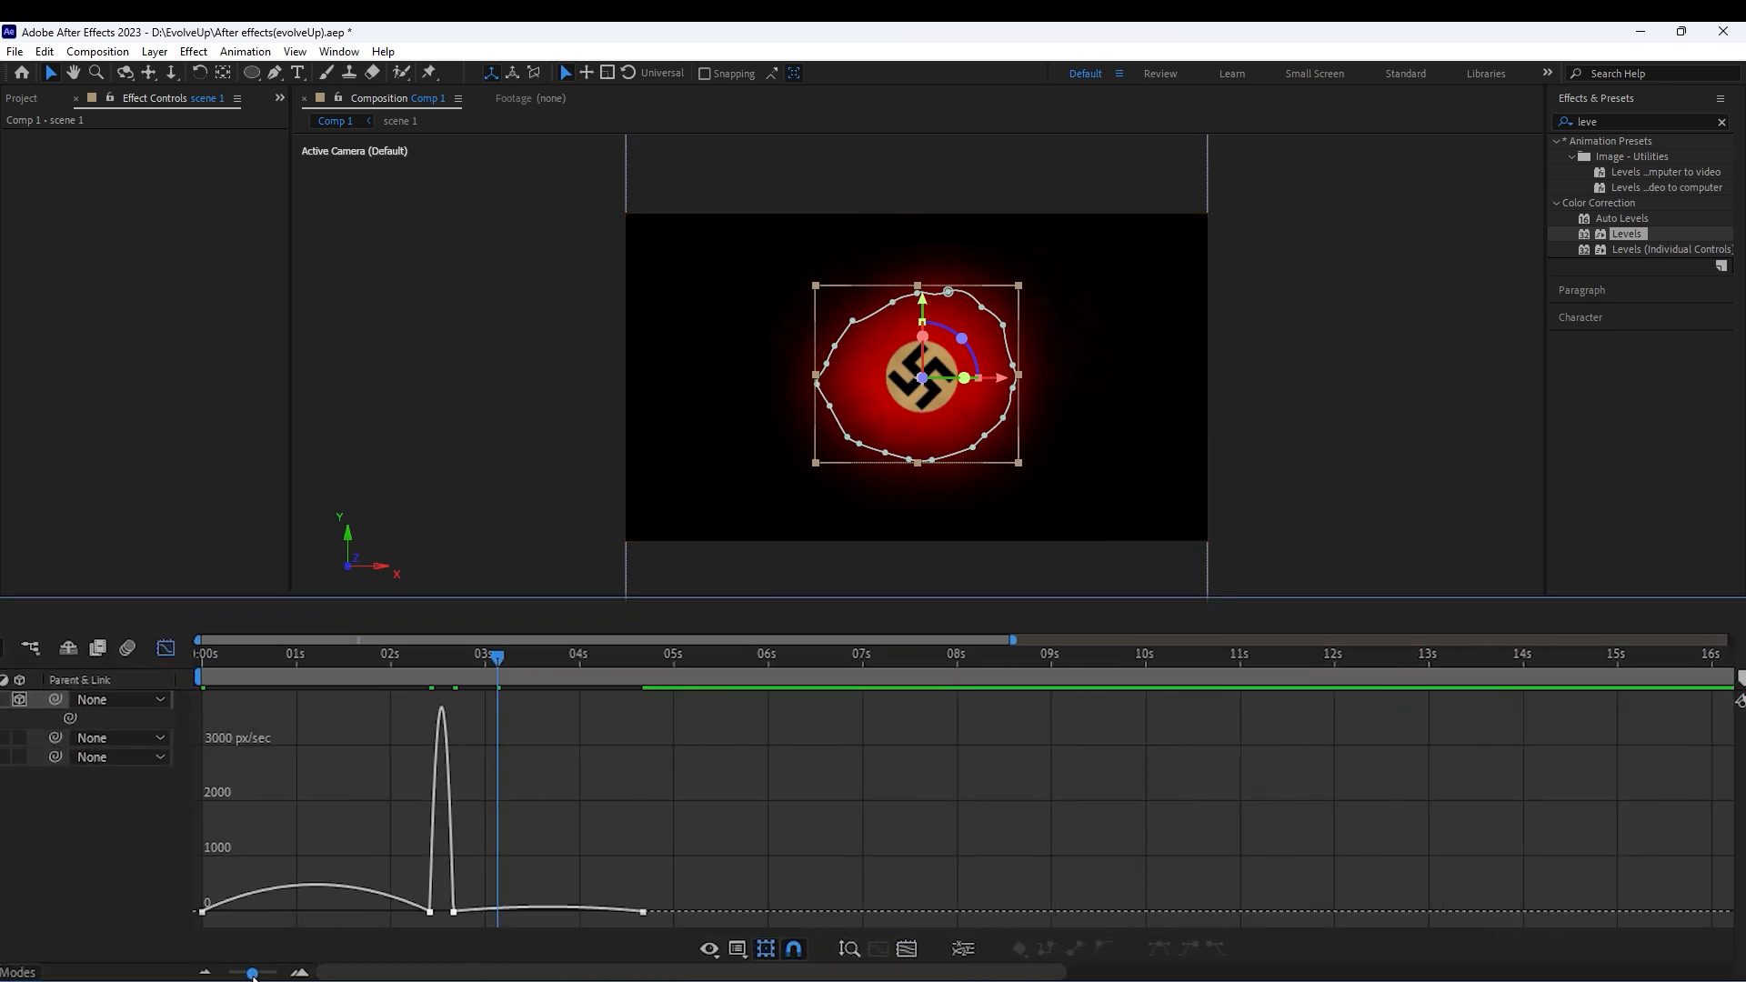
pyautogui.moveTo(760, 812); pyautogui.dragTo(570, 878)
pyautogui.moveTo(406, 870); pyautogui.dragTo(273, 869)
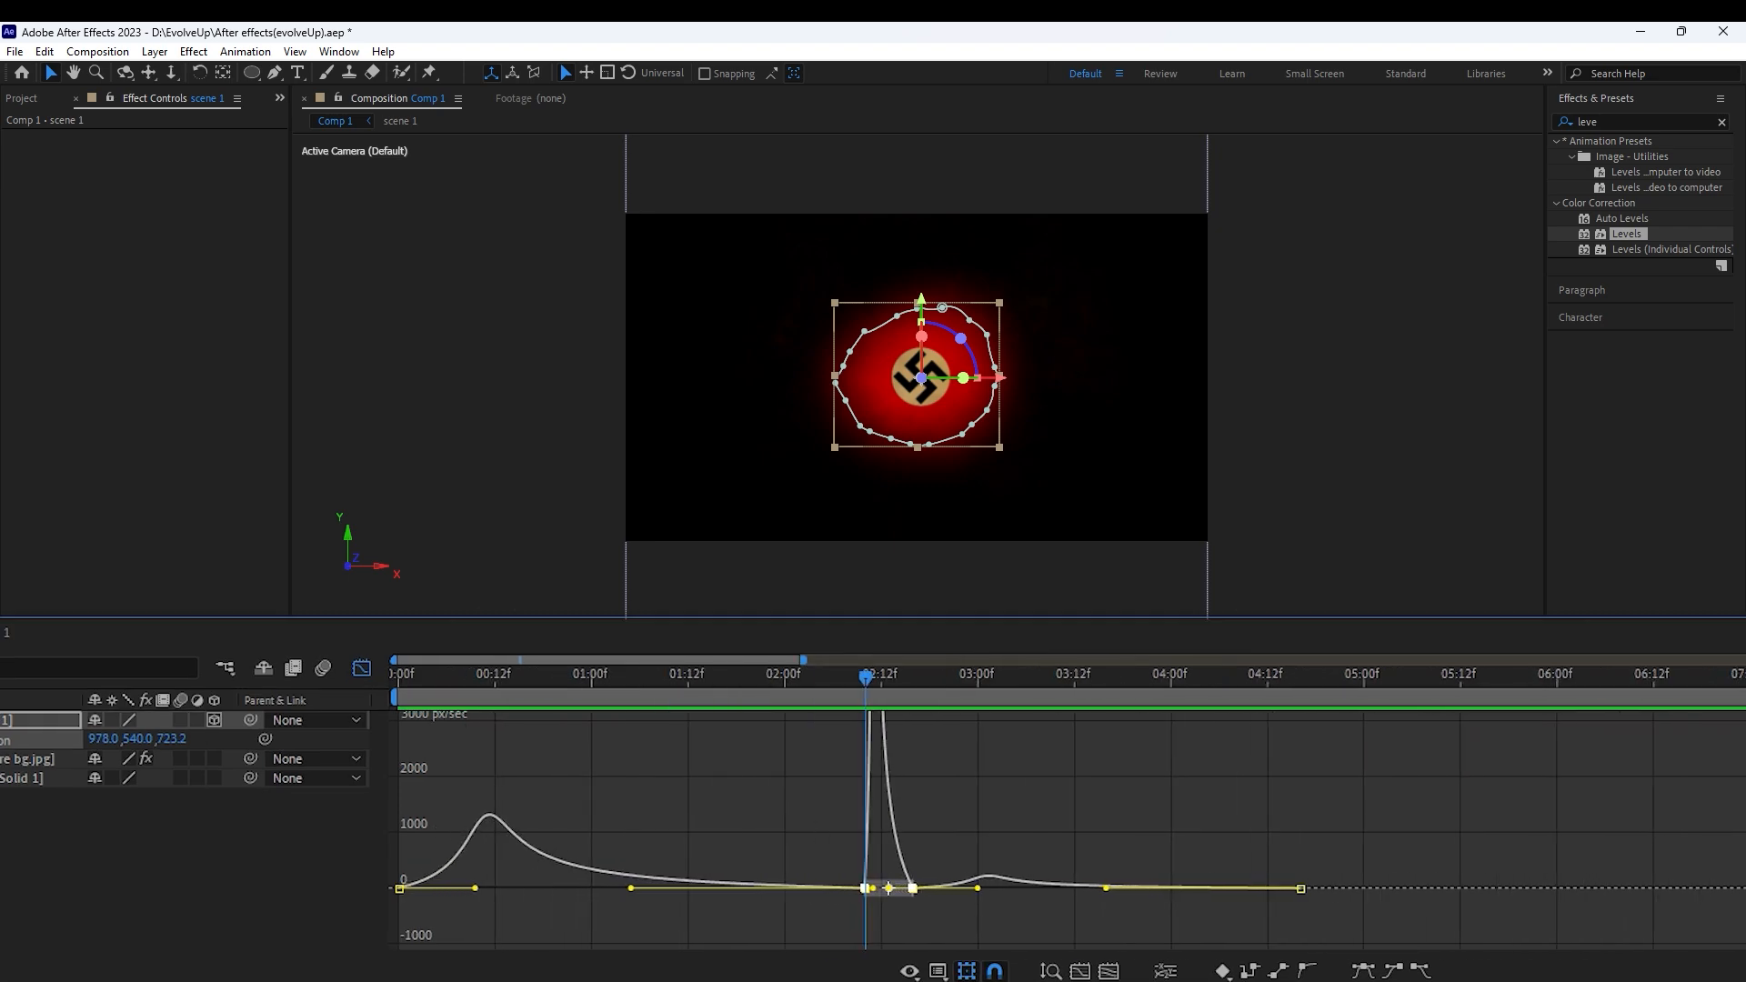
pyautogui.moveTo(929, 907); pyautogui.dragTo(882, 886)
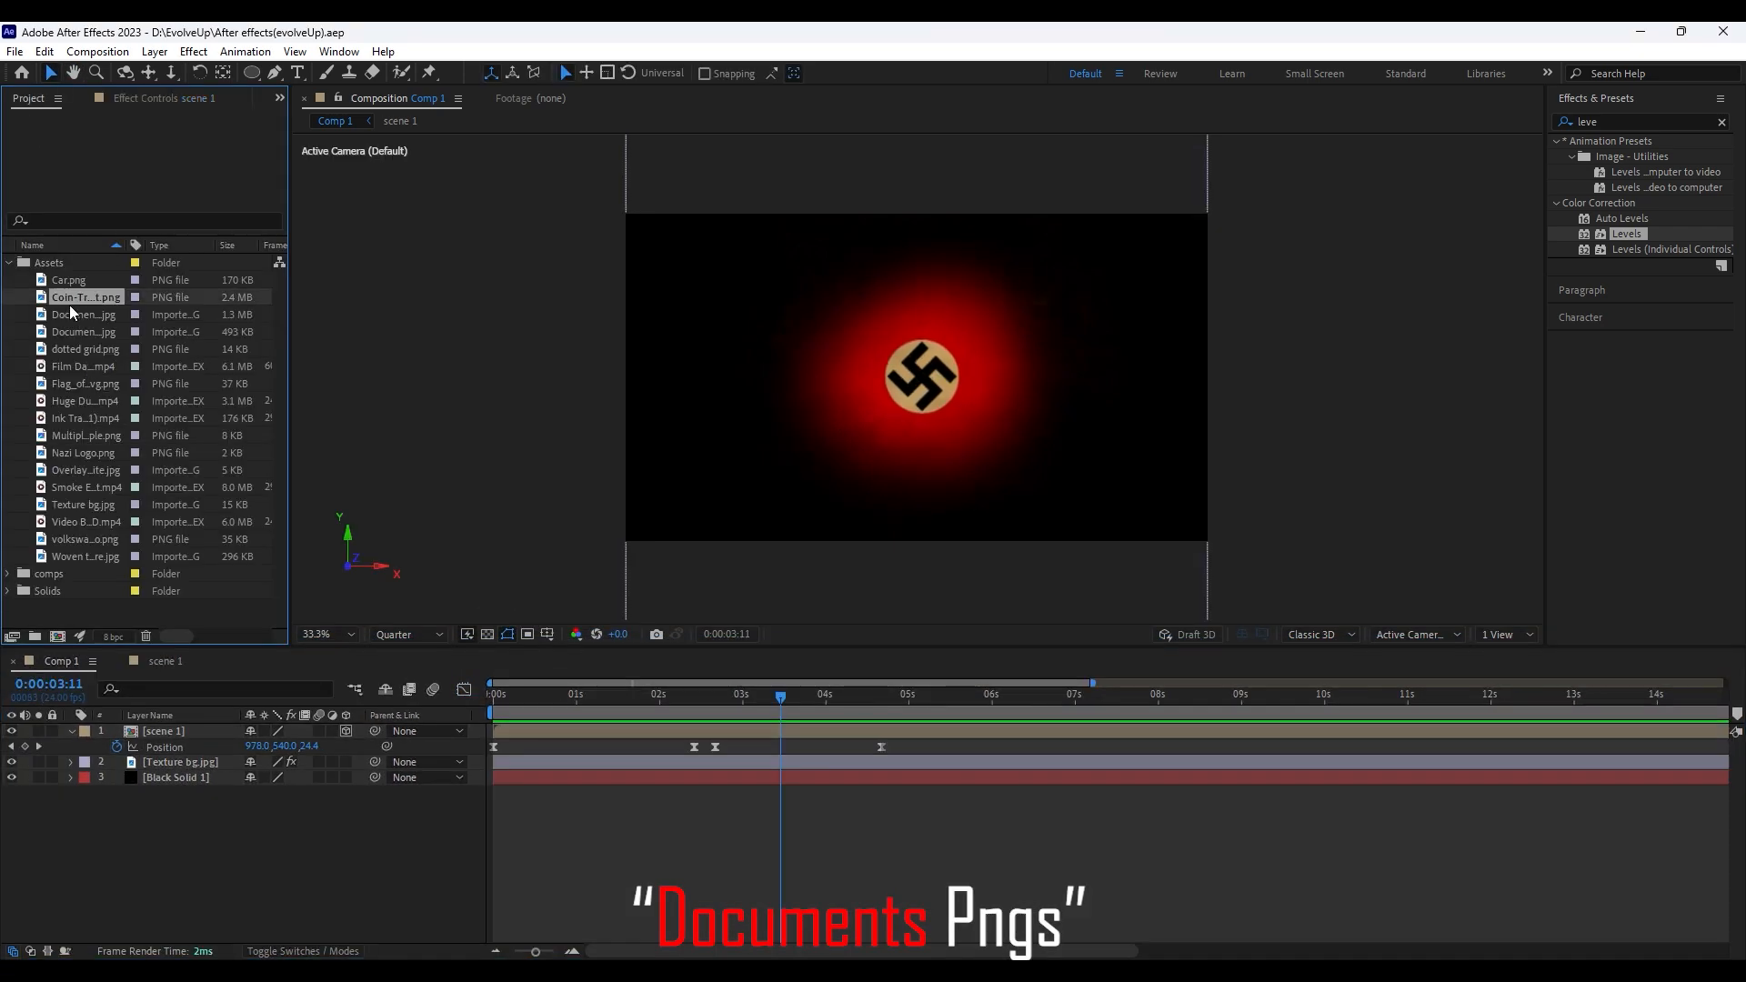
# Add Documents 1.jpg and Documents 2.jpg to Comp 1 as layers above scene 1
pyautogui.moveTo(87, 314); pyautogui.dragTo(502, 605)
pyautogui.moveTo(193, 732); pyautogui.dragTo(194, 736)
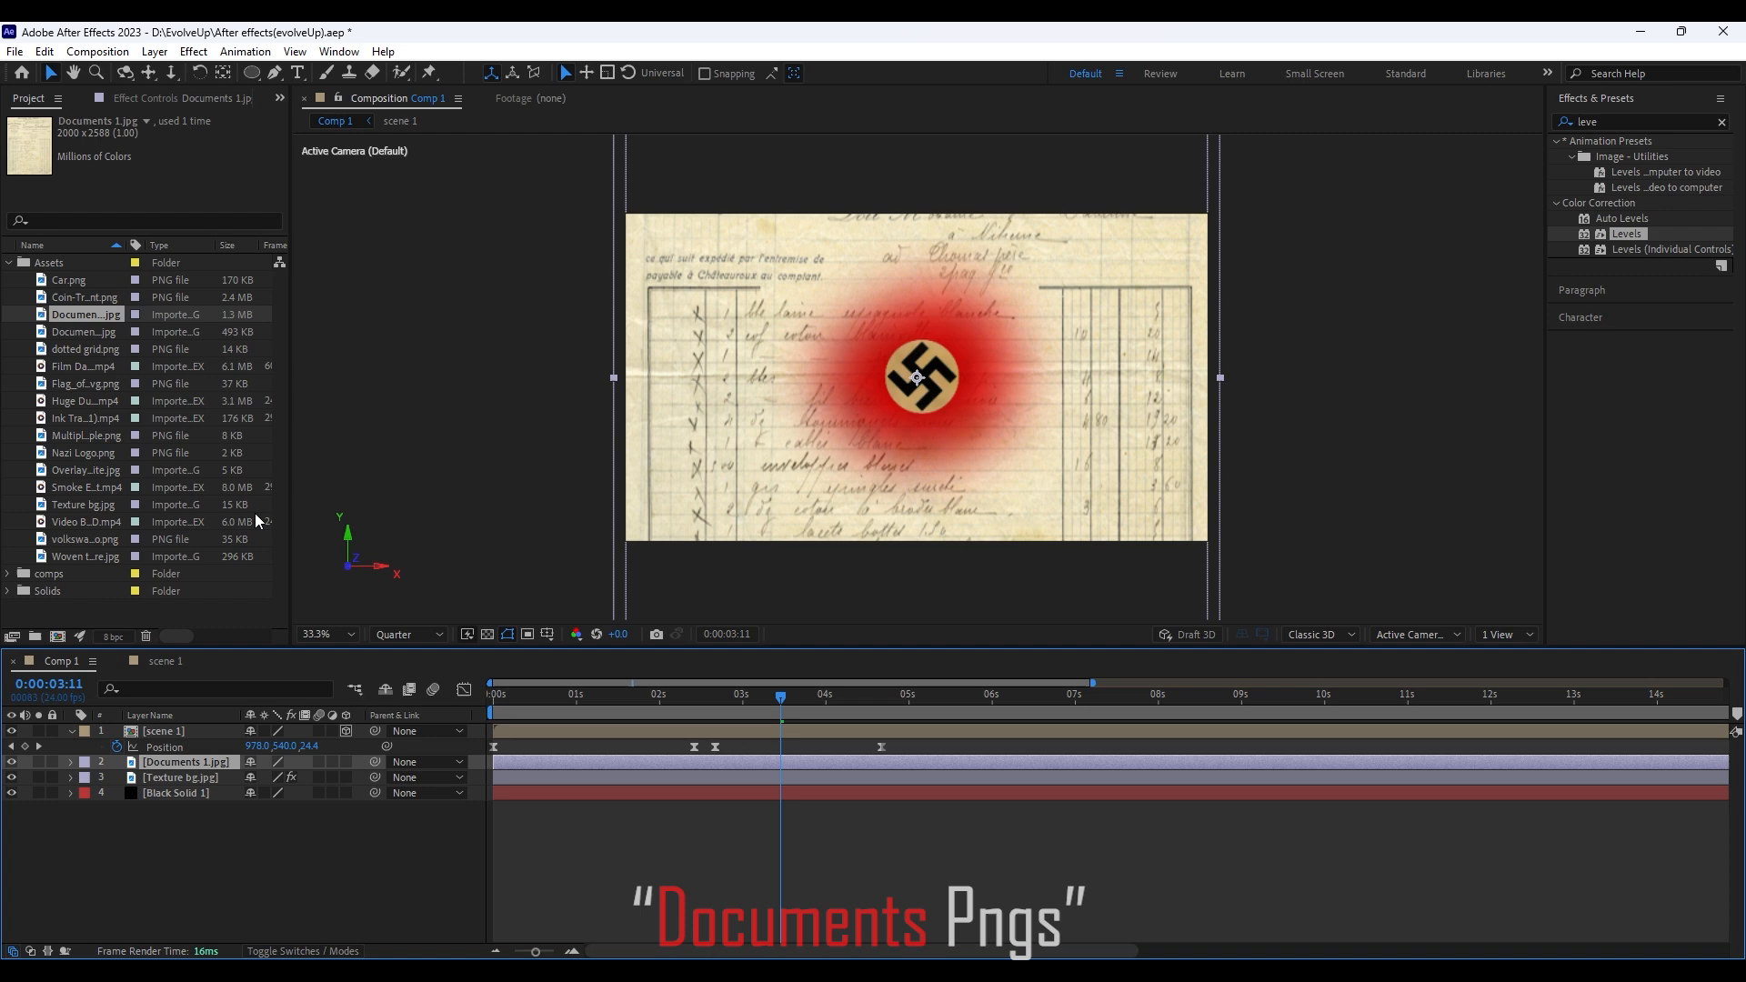
pyautogui.click(91, 329)
pyautogui.moveTo(87, 330); pyautogui.dragTo(197, 783)
# Scale down the Documents 2.jpg and Documents 1.jpg layers so both fit in the middle of the frame
pyautogui.click(886, 491)
pyautogui.moveTo(1159, 377); pyautogui.dragTo(998, 392)
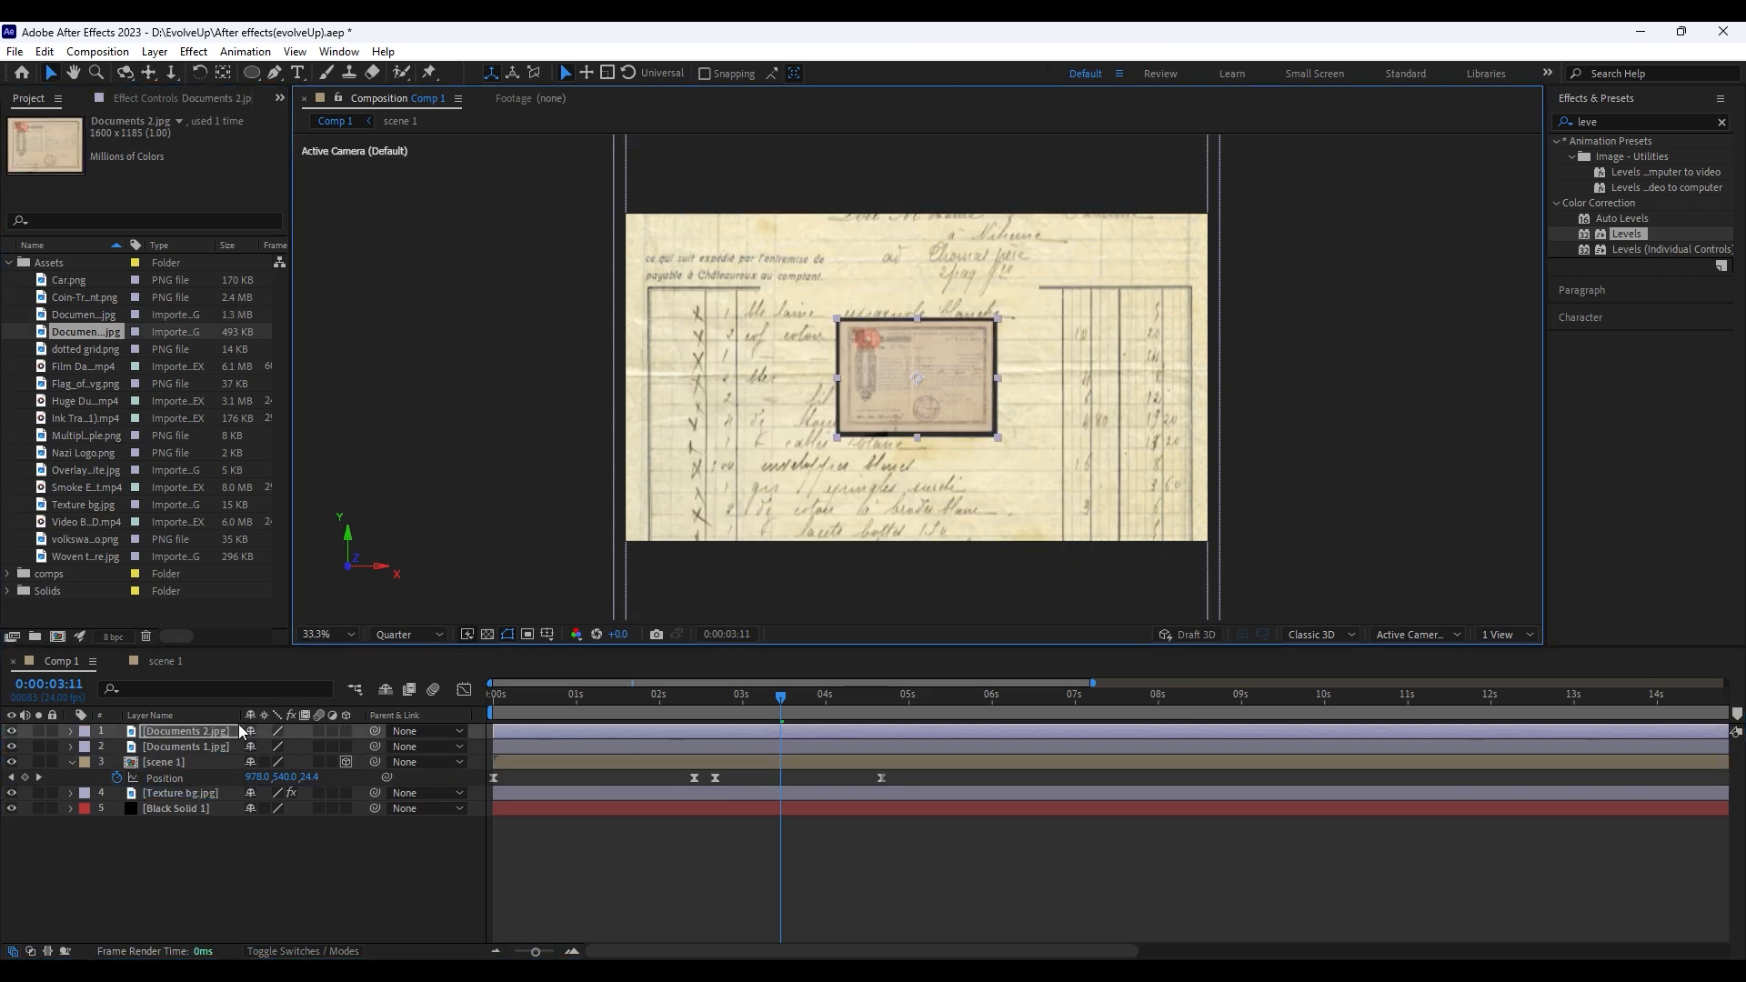
pyautogui.click(205, 747)
pyautogui.moveTo(1221, 375); pyautogui.dragTo(1057, 382)
# Rotate the Documents 2.jpg layer by 90 degrees so it stands upright
pyautogui.click(218, 733)
pyautogui.press('w')
pyautogui.press('v')
pyautogui.press('r')
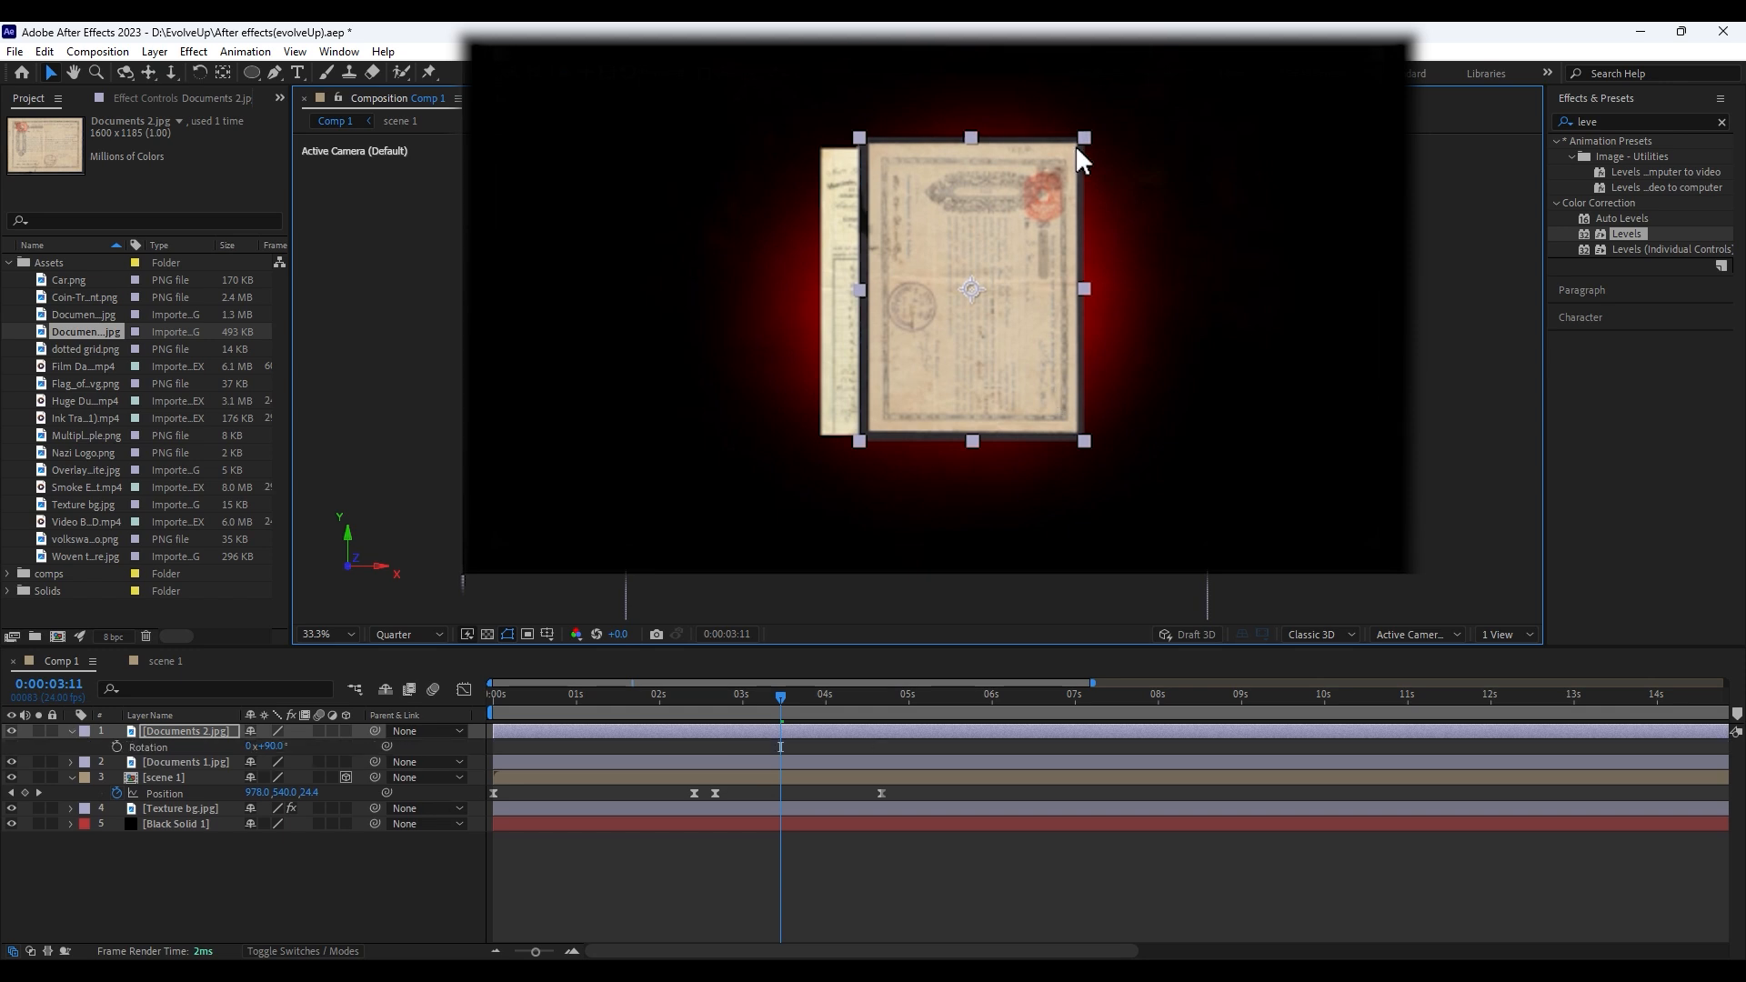
# Stack Documents 1.jpg above Documents 2.jpg and tilt and offset the two sheets into an overlapping fan
pyautogui.press('r')
pyautogui.press('w')
pyautogui.moveTo(1089, 153); pyautogui.dragTo(1156, 182)
pyautogui.hotkey('ctrl', 'z')
pyautogui.moveTo(218, 746); pyautogui.dragTo(227, 726)
pyautogui.moveTo(1054, 177); pyautogui.dragTo(1001, 125)
pyautogui.click(225, 747)
pyautogui.moveTo(1093, 160); pyautogui.dragTo(1110, 188)
pyautogui.press('v')
pyautogui.moveTo(1056, 280); pyautogui.dragTo(1080, 283)
pyautogui.click(582, 861)
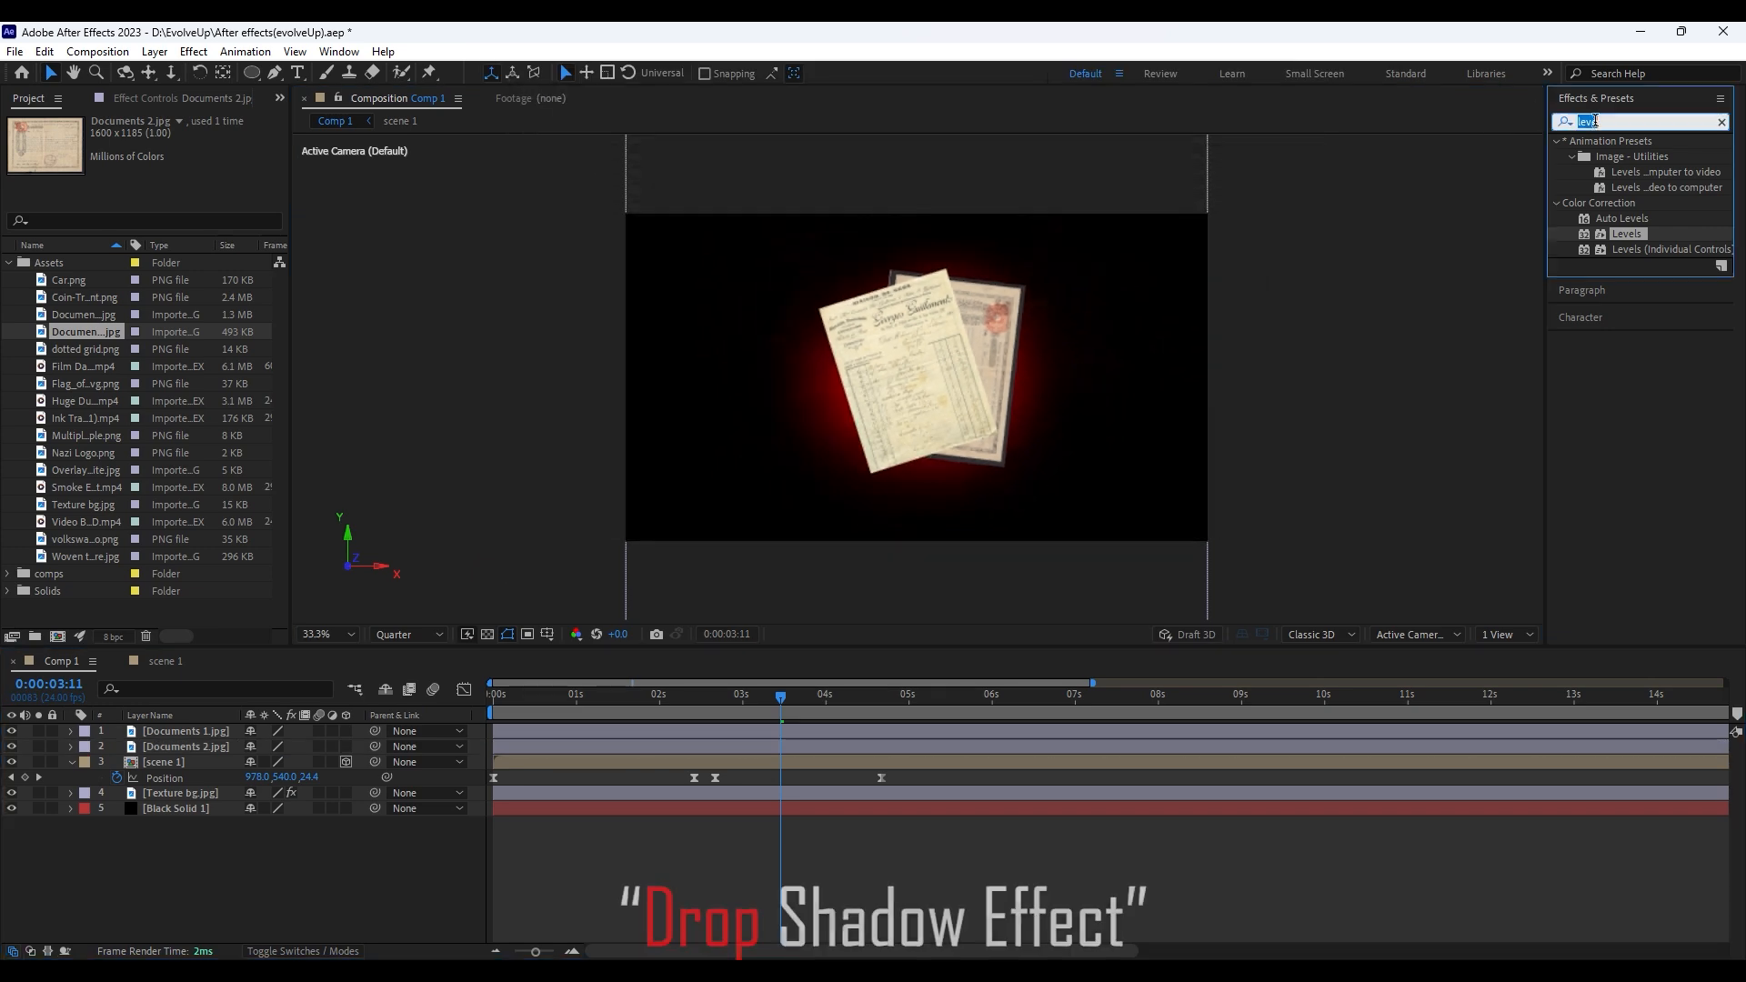
# Apply a Drop Shadow to Documents 1.jpg with a Distance of 54 and a Softness of 154
pyautogui.doubleClick(1600, 121)
pyautogui.write('drop')
pyautogui.moveTo(1637, 373); pyautogui.dragTo(695, 749)
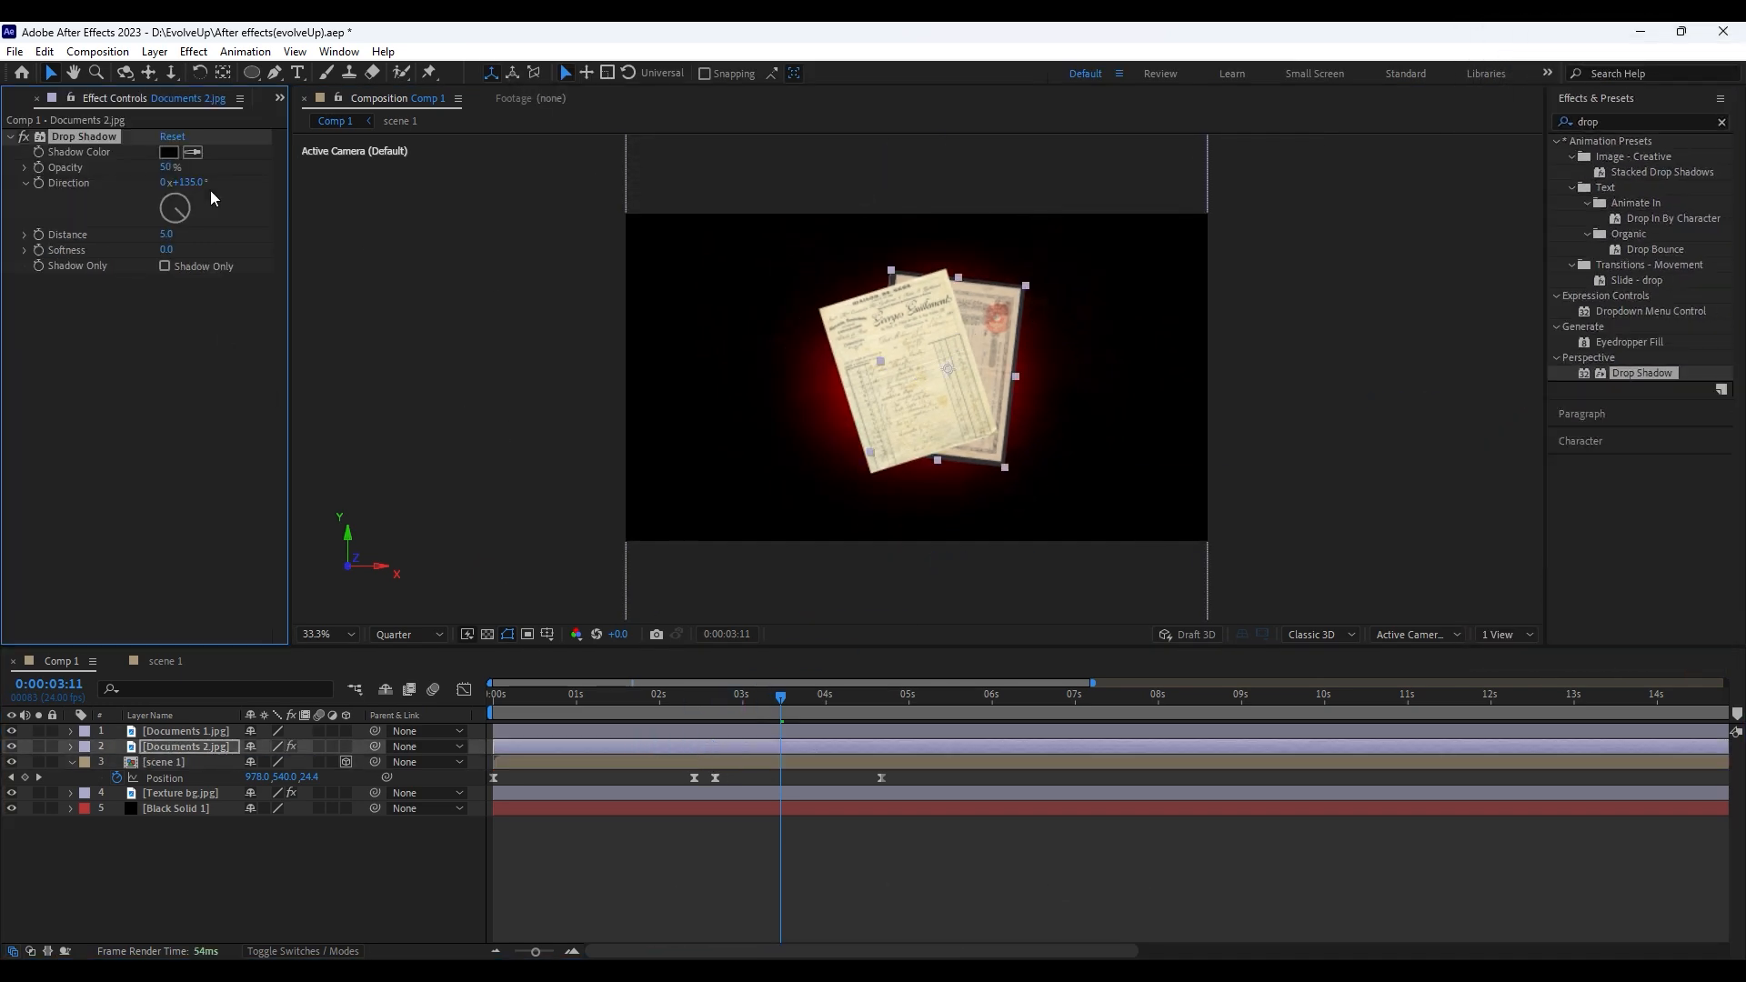
pyautogui.hotkey('ctrl', 'z')
pyautogui.moveTo(733, 686); pyautogui.dragTo(662, 735)
pyautogui.moveTo(169, 236); pyautogui.dragTo(273, 271)
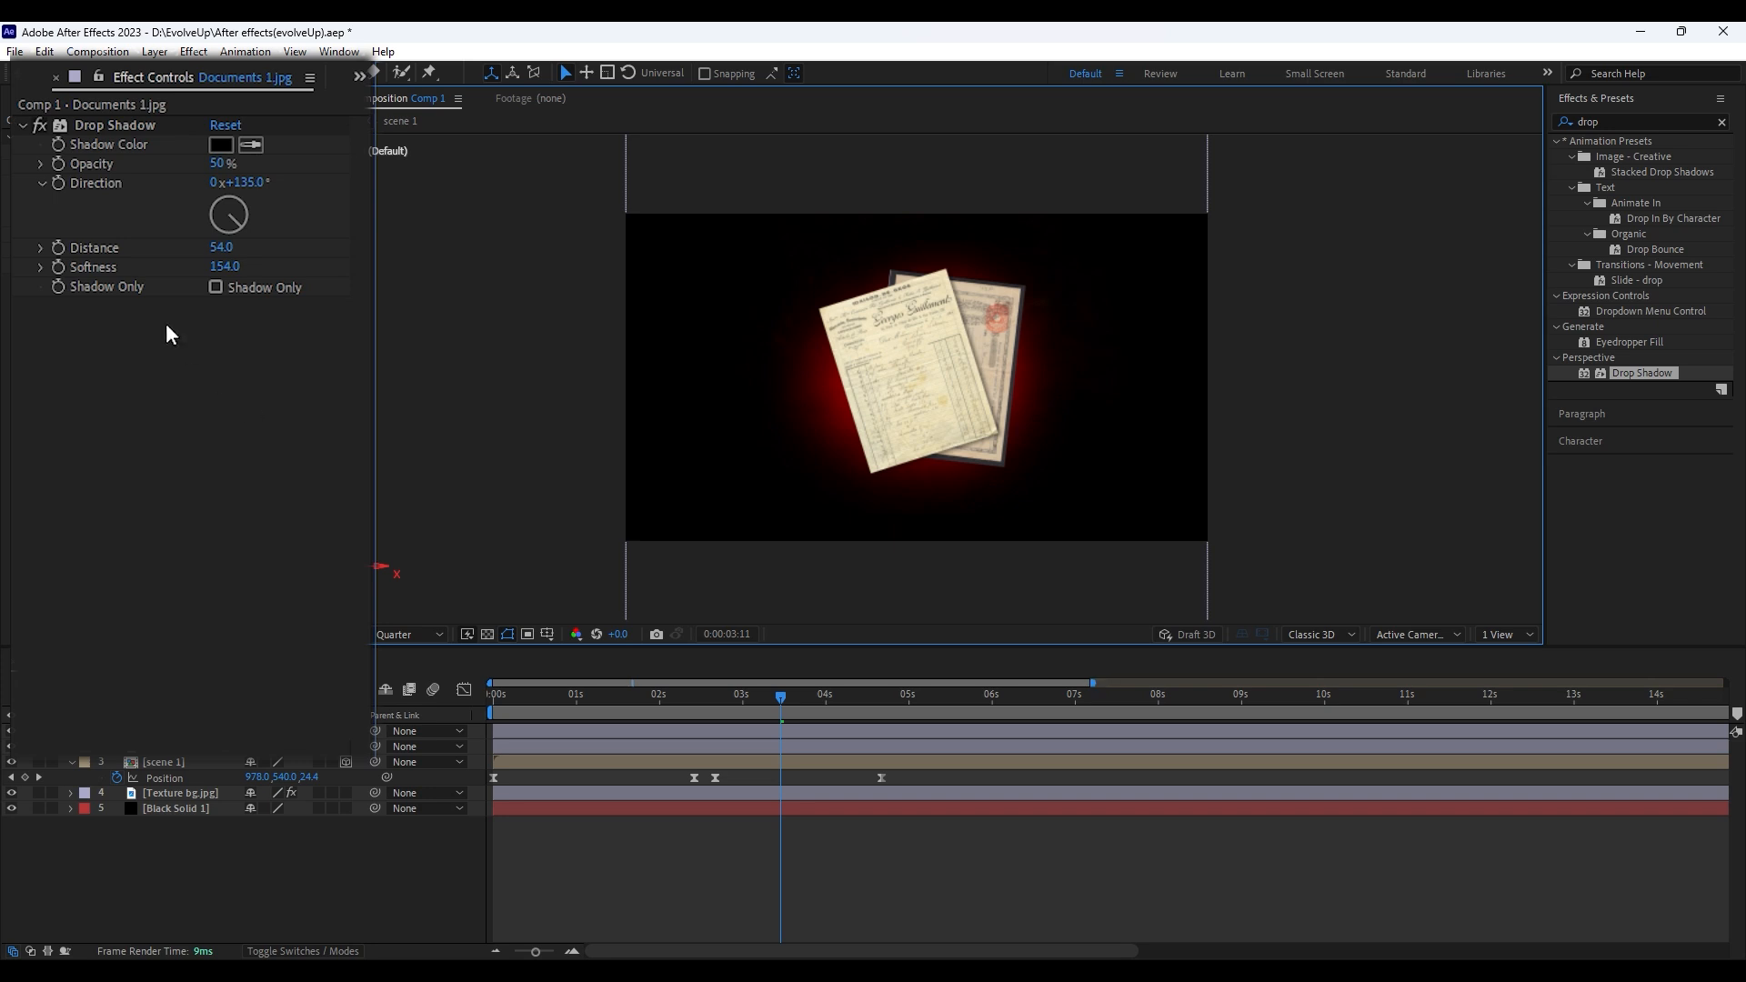
# Create a null object and parent both Documents 1.jpg and Documents 2.jpg to it
pyautogui.rightClick(193, 802)
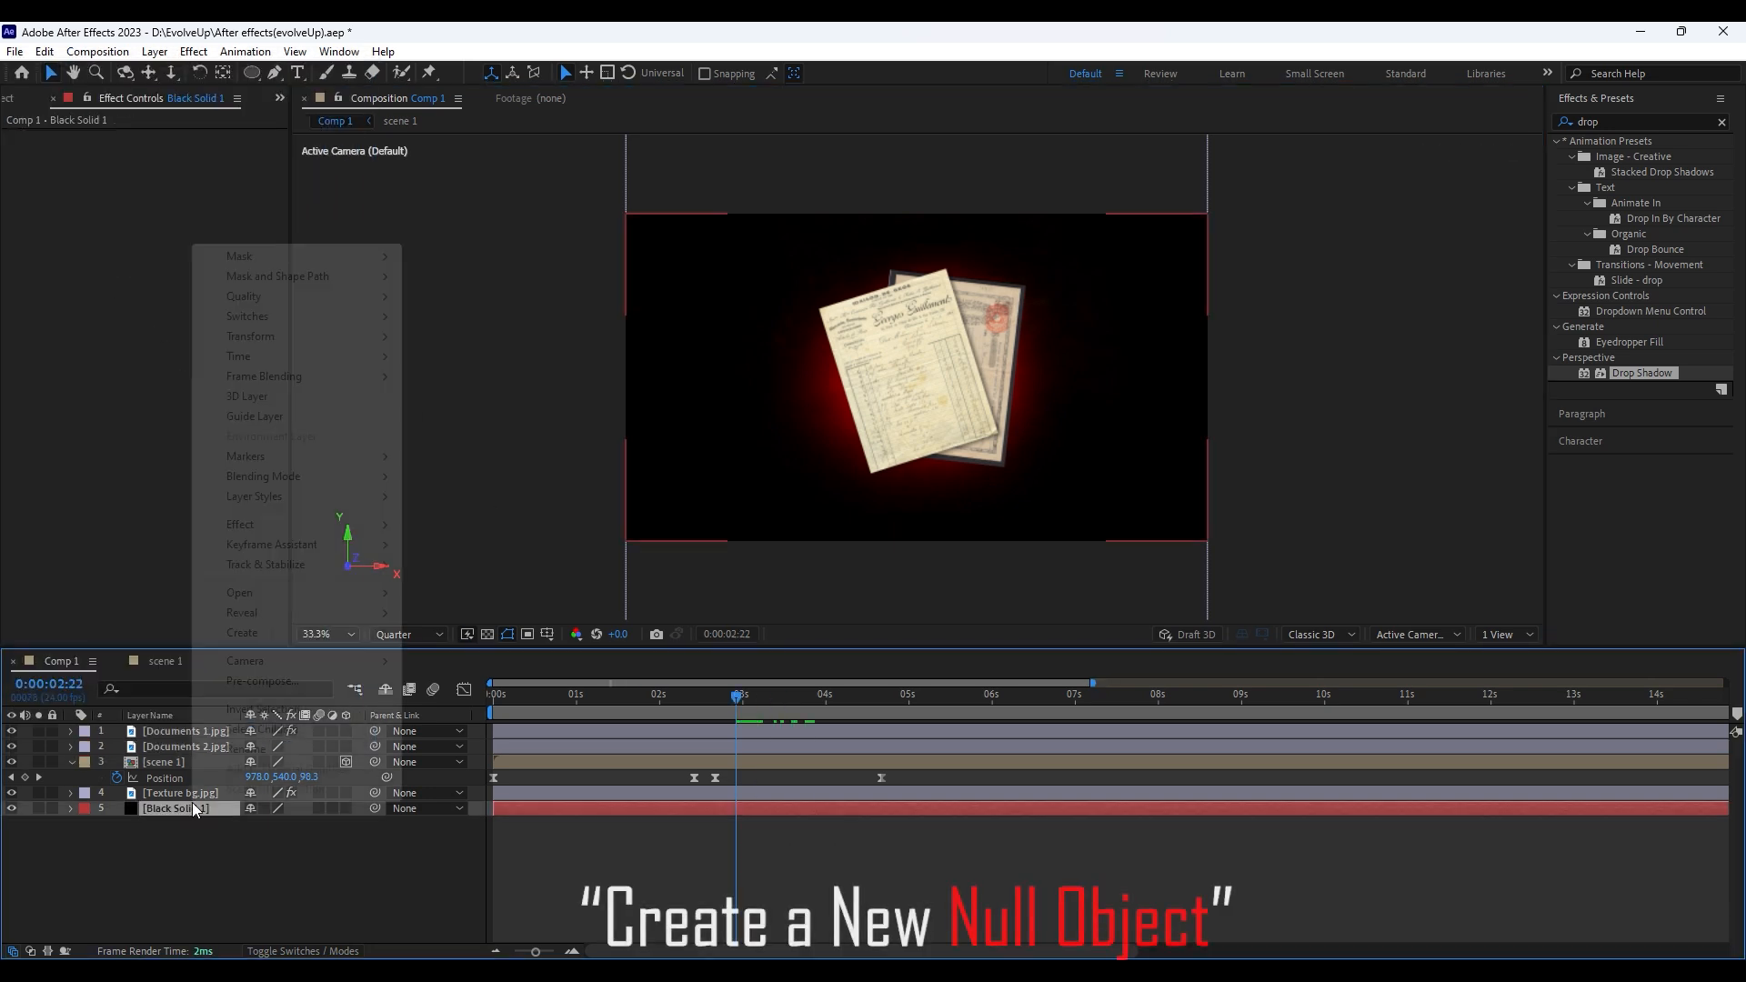
pyautogui.rightClick(192, 858)
pyautogui.moveTo(272, 632)
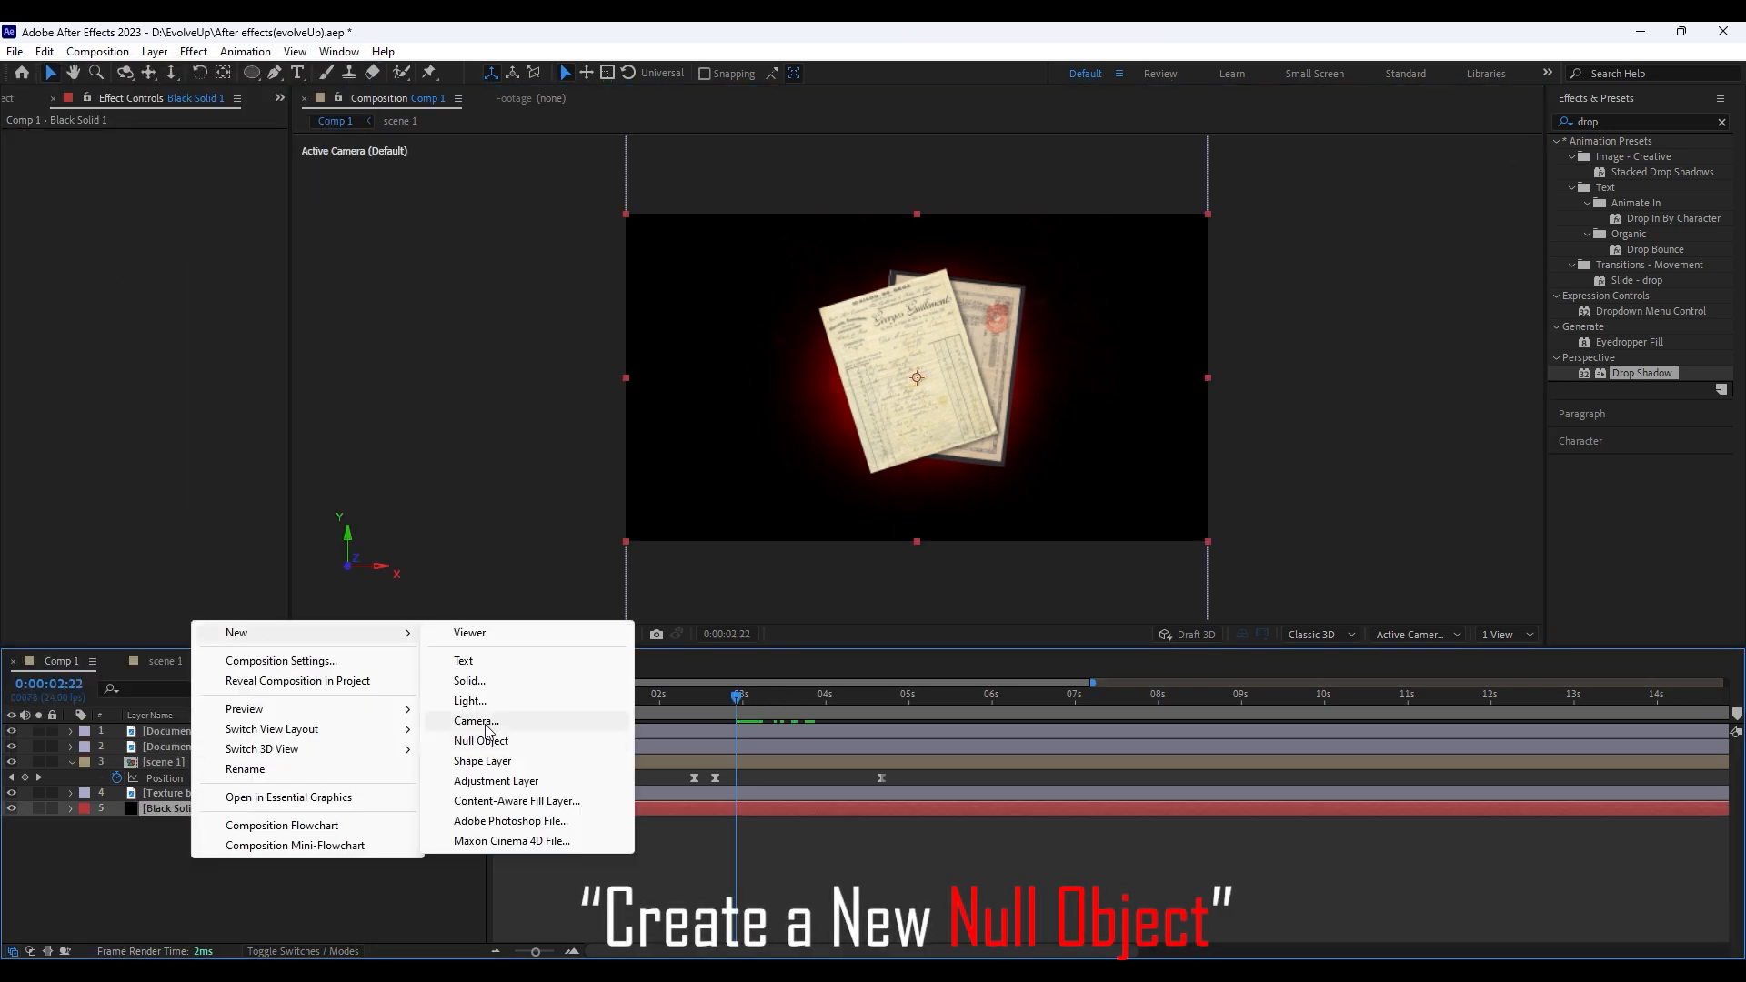
pyautogui.click(496, 742)
pyautogui.click(195, 746)
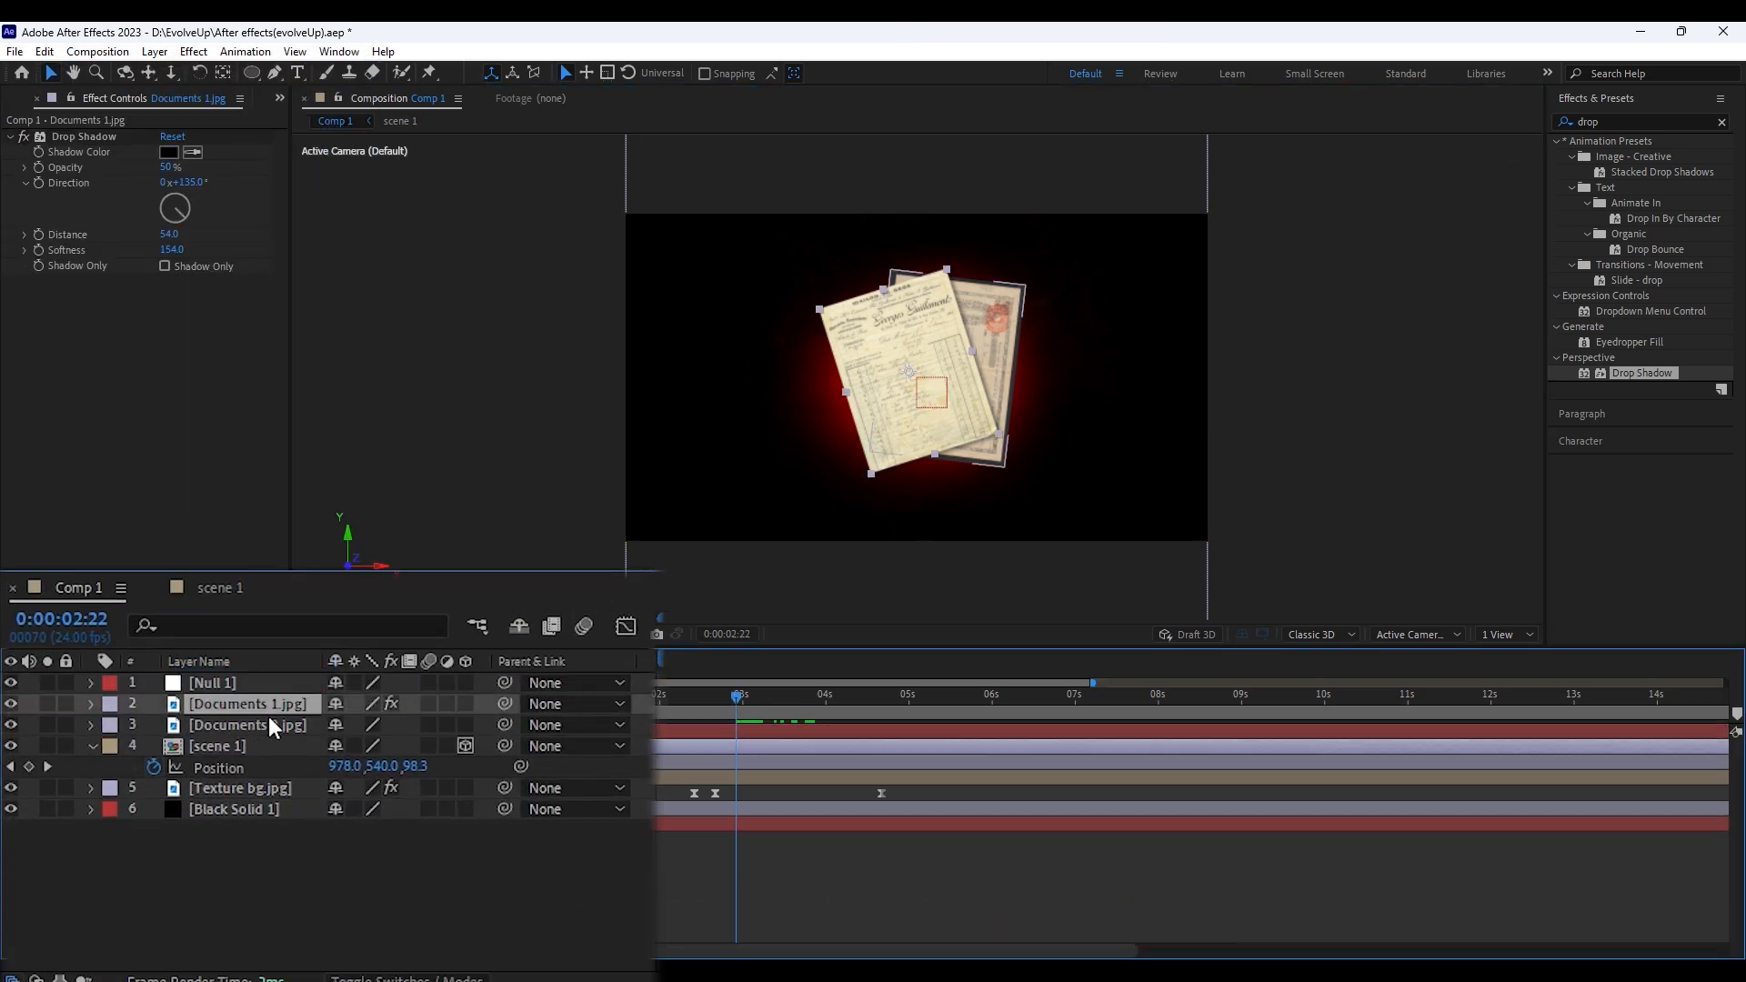
pyautogui.moveTo(496, 701); pyautogui.dragTo(207, 695)
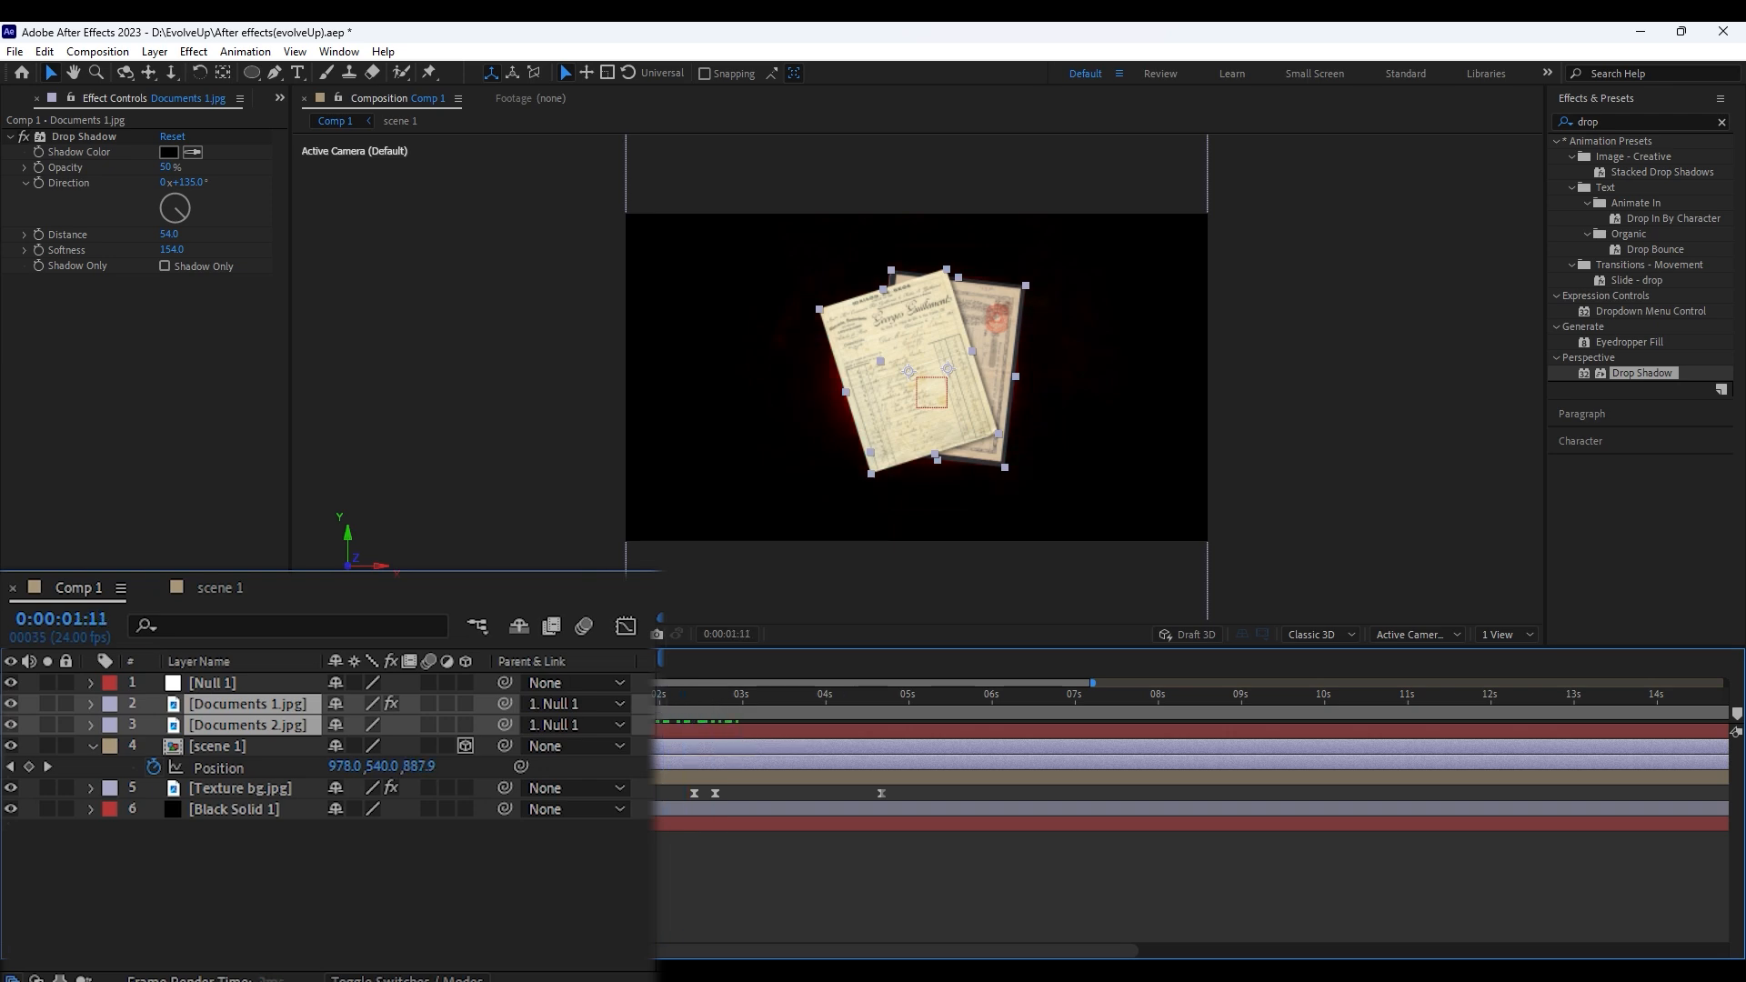
# Make the null a 3D layer and place a Position keyframe for it at 0:00:01:17
pyautogui.click(217, 688)
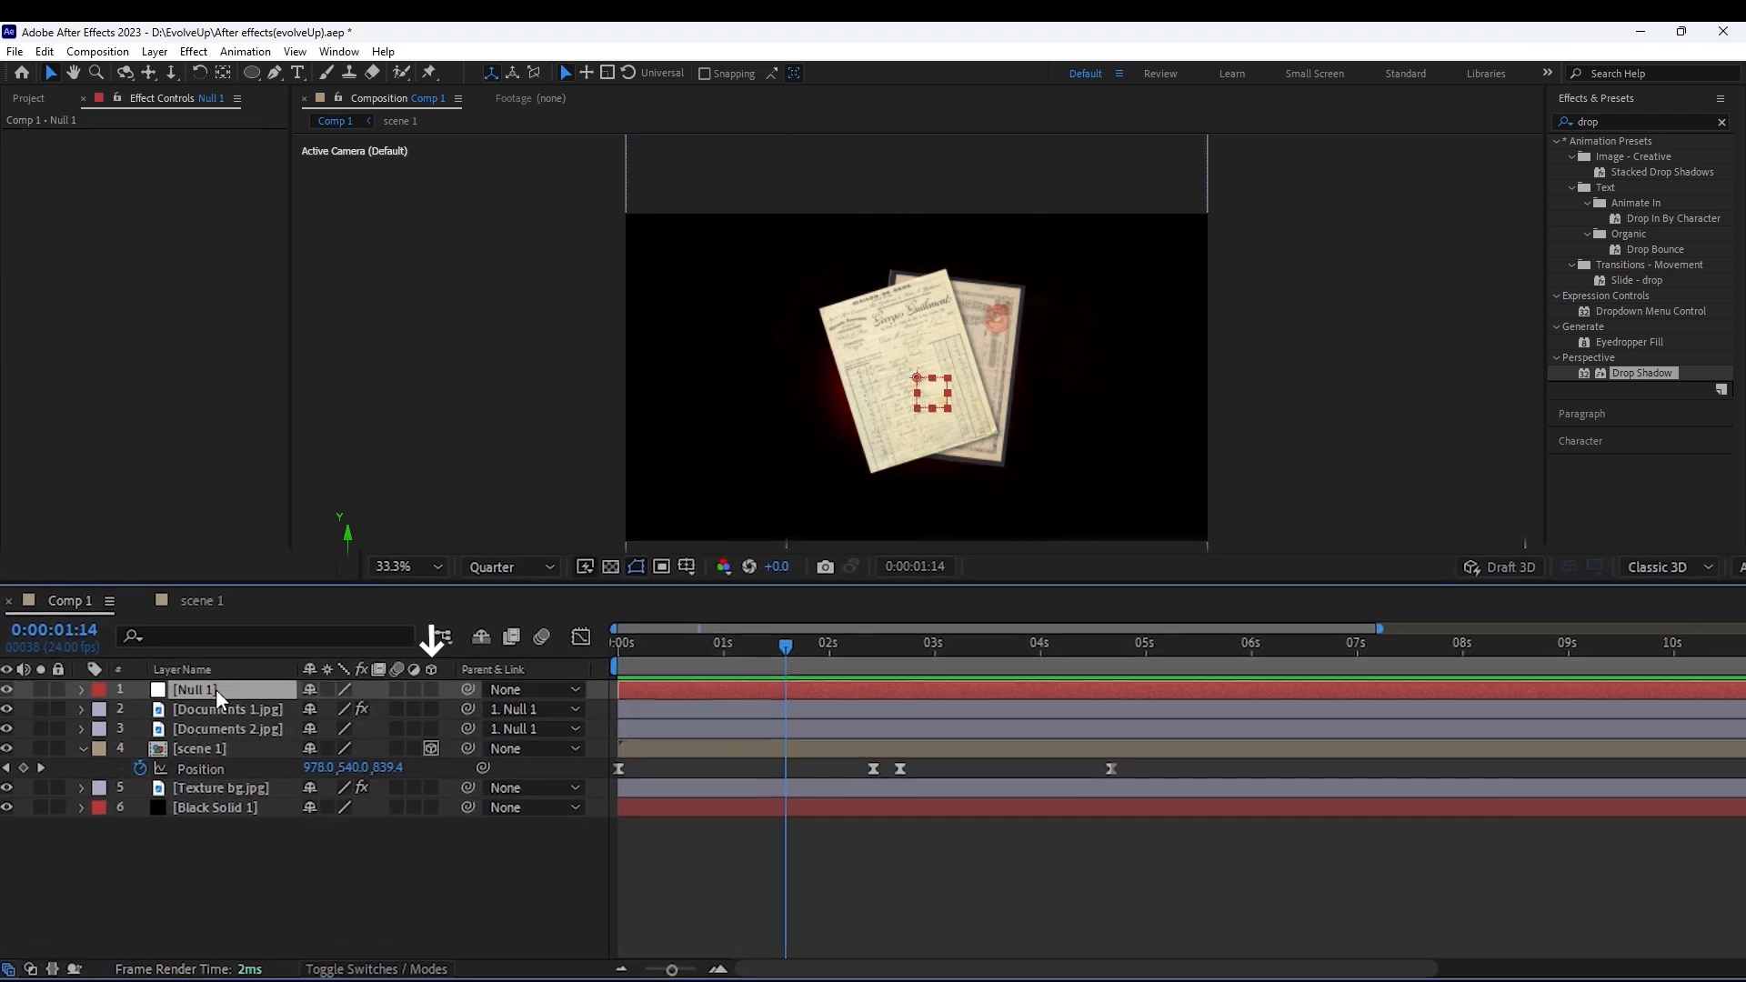
pyautogui.press('p')
pyautogui.click(435, 687)
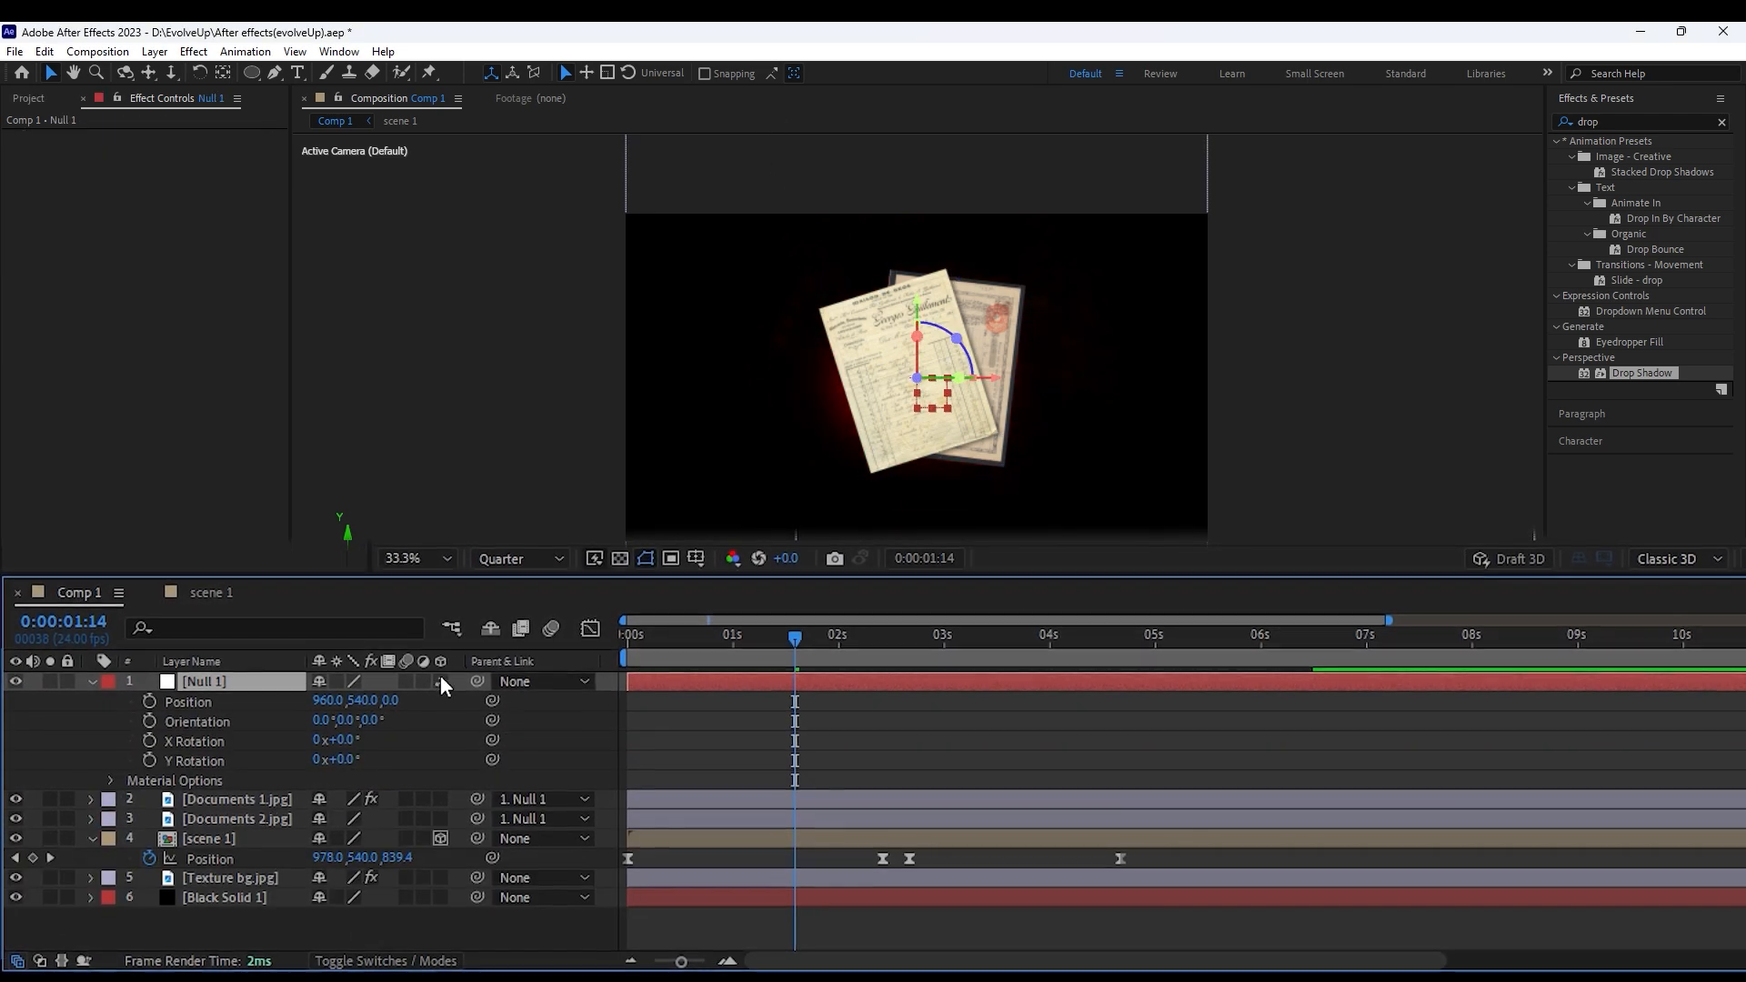
pyautogui.click(149, 698)
pyautogui.click(793, 668)
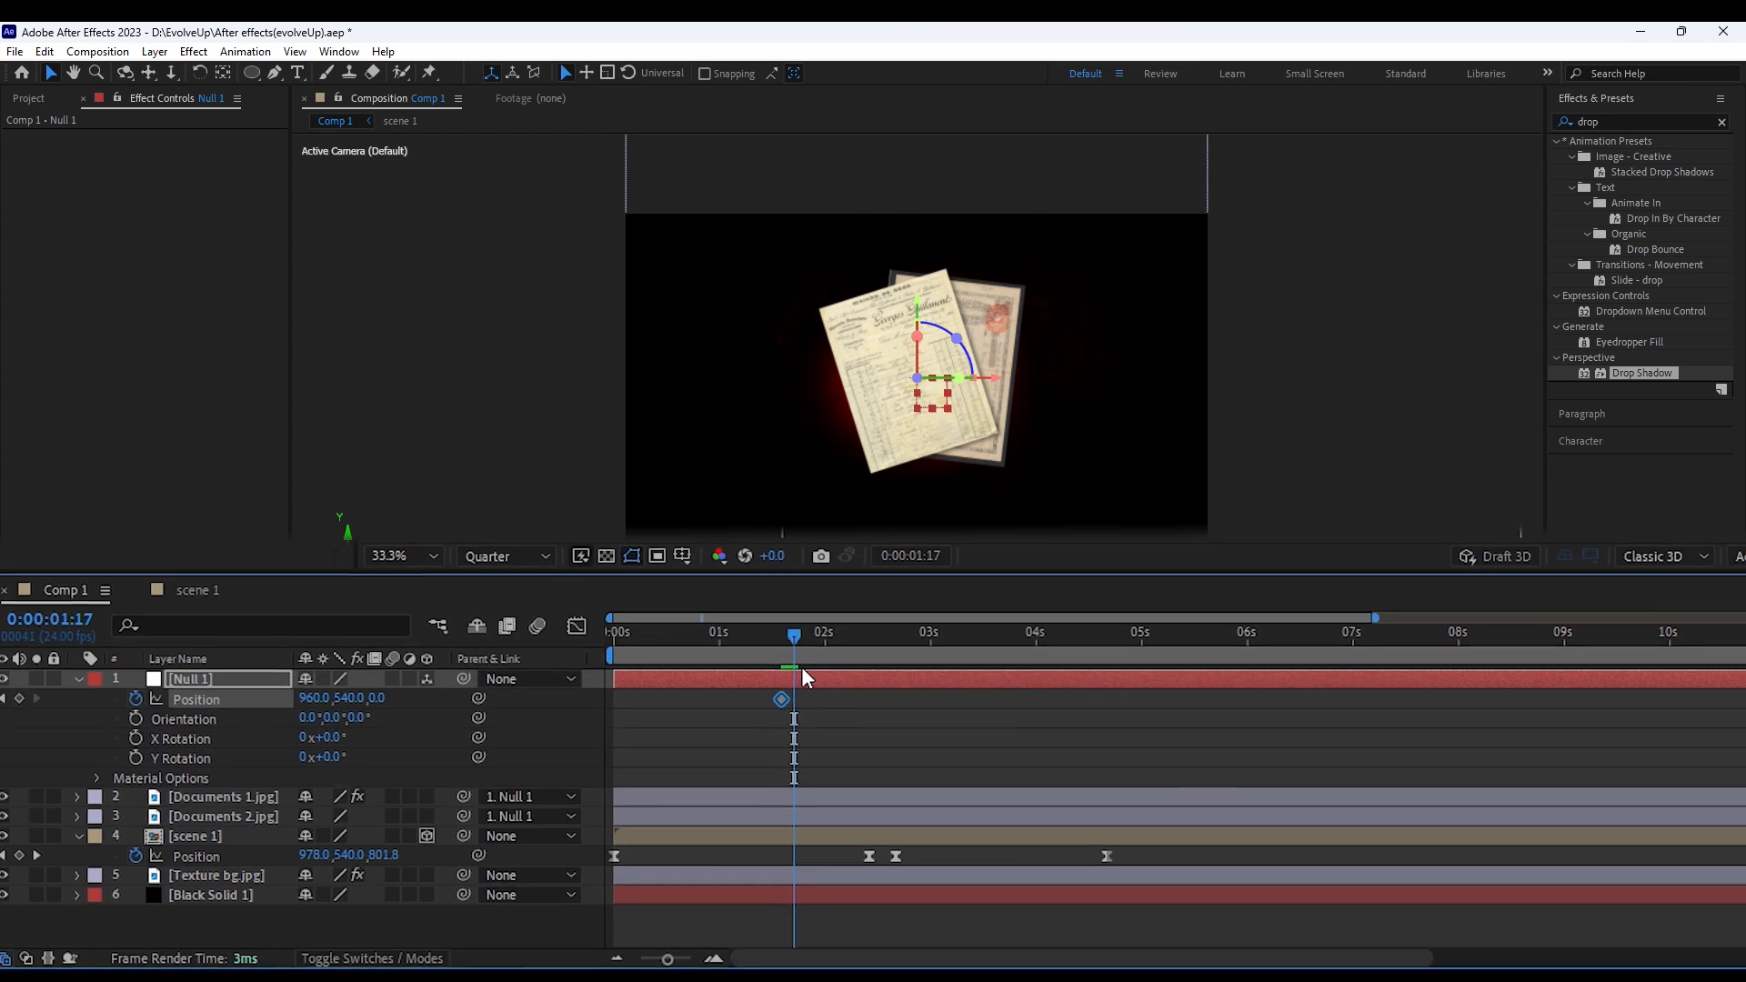
pyautogui.moveTo(769, 699); pyautogui.dragTo(789, 699)
# Add a Position keyframe to the null at 0:00:02:13, set Position Y to 2118 at 0:00:01:17, and preview the entrance
pyautogui.moveTo(789, 636); pyautogui.dragTo(859, 645)
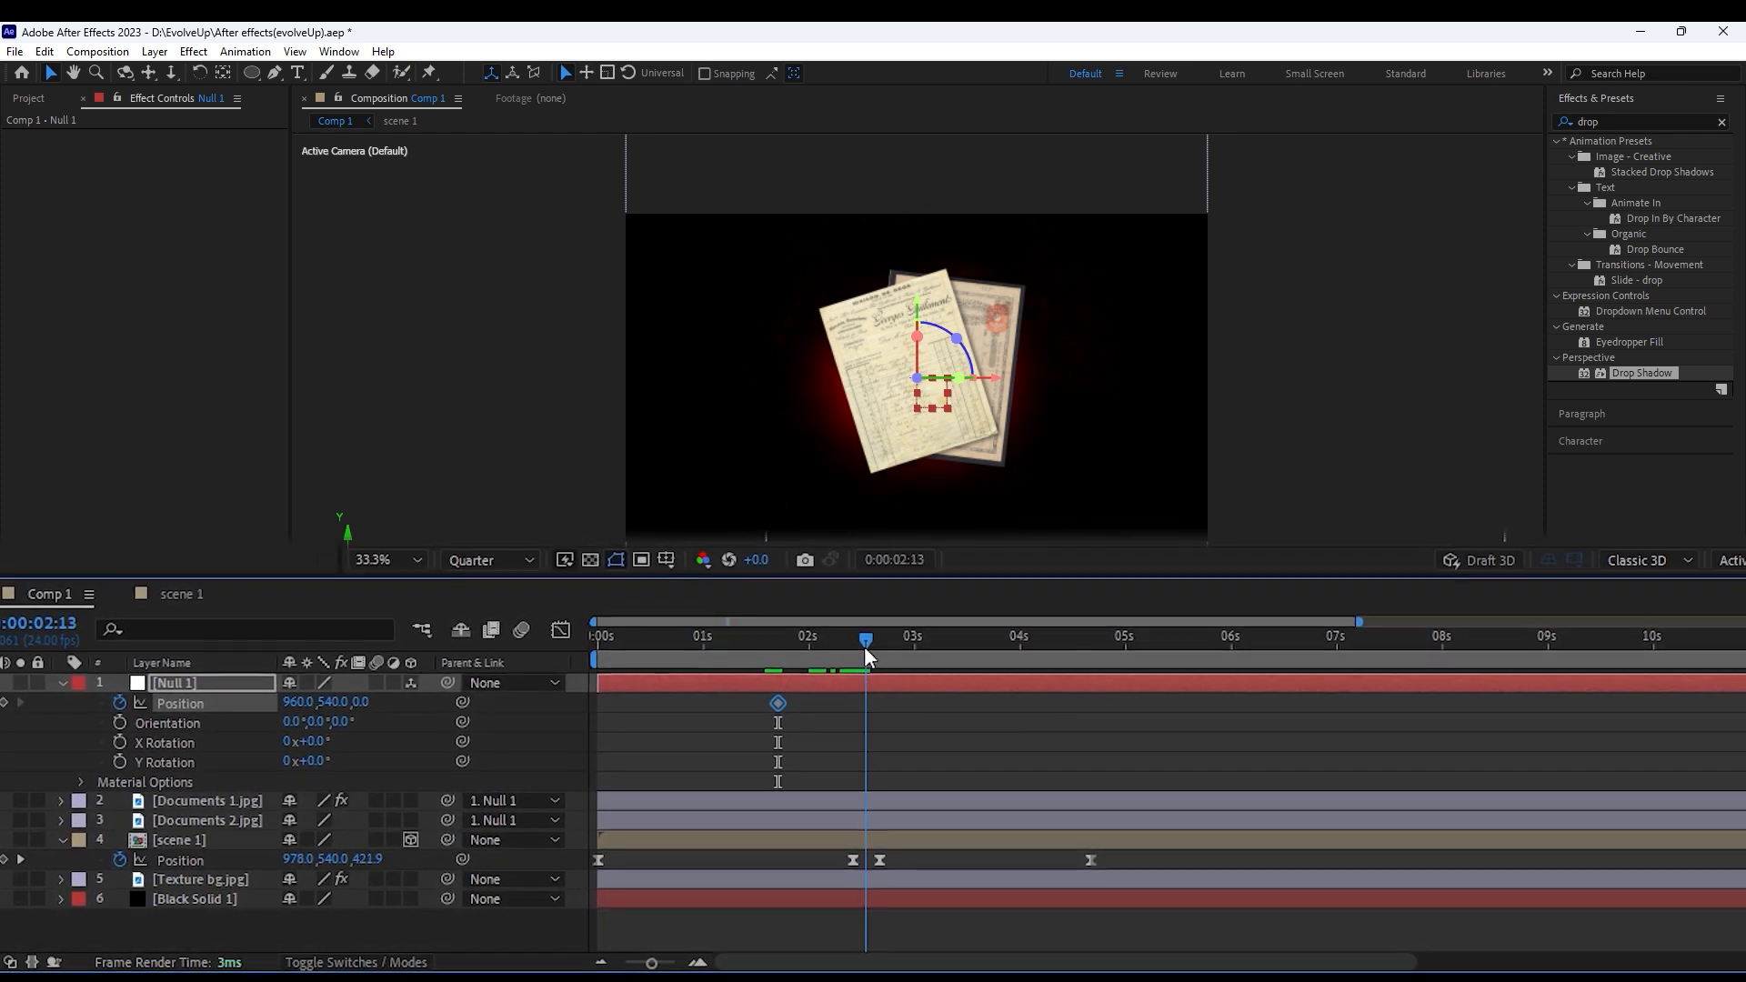
pyautogui.click(3, 704)
pyautogui.click(772, 642)
pyautogui.moveTo(320, 704); pyautogui.dragTo(580, 699)
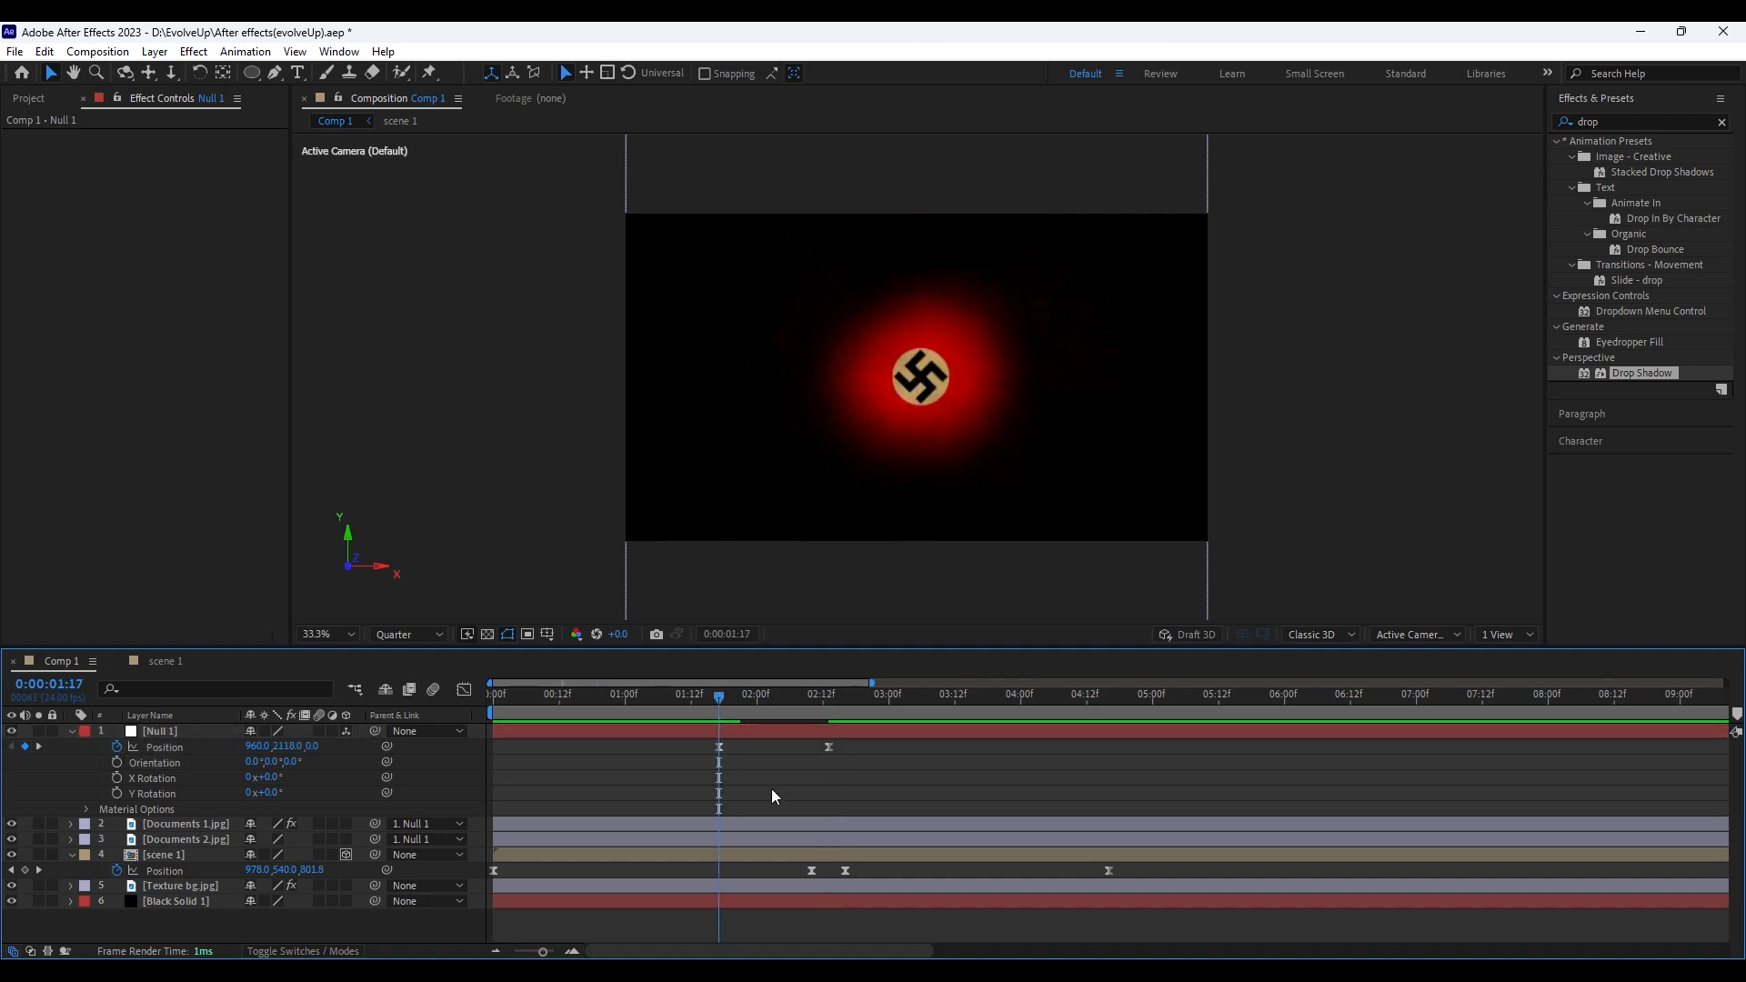
pyautogui.press('space')
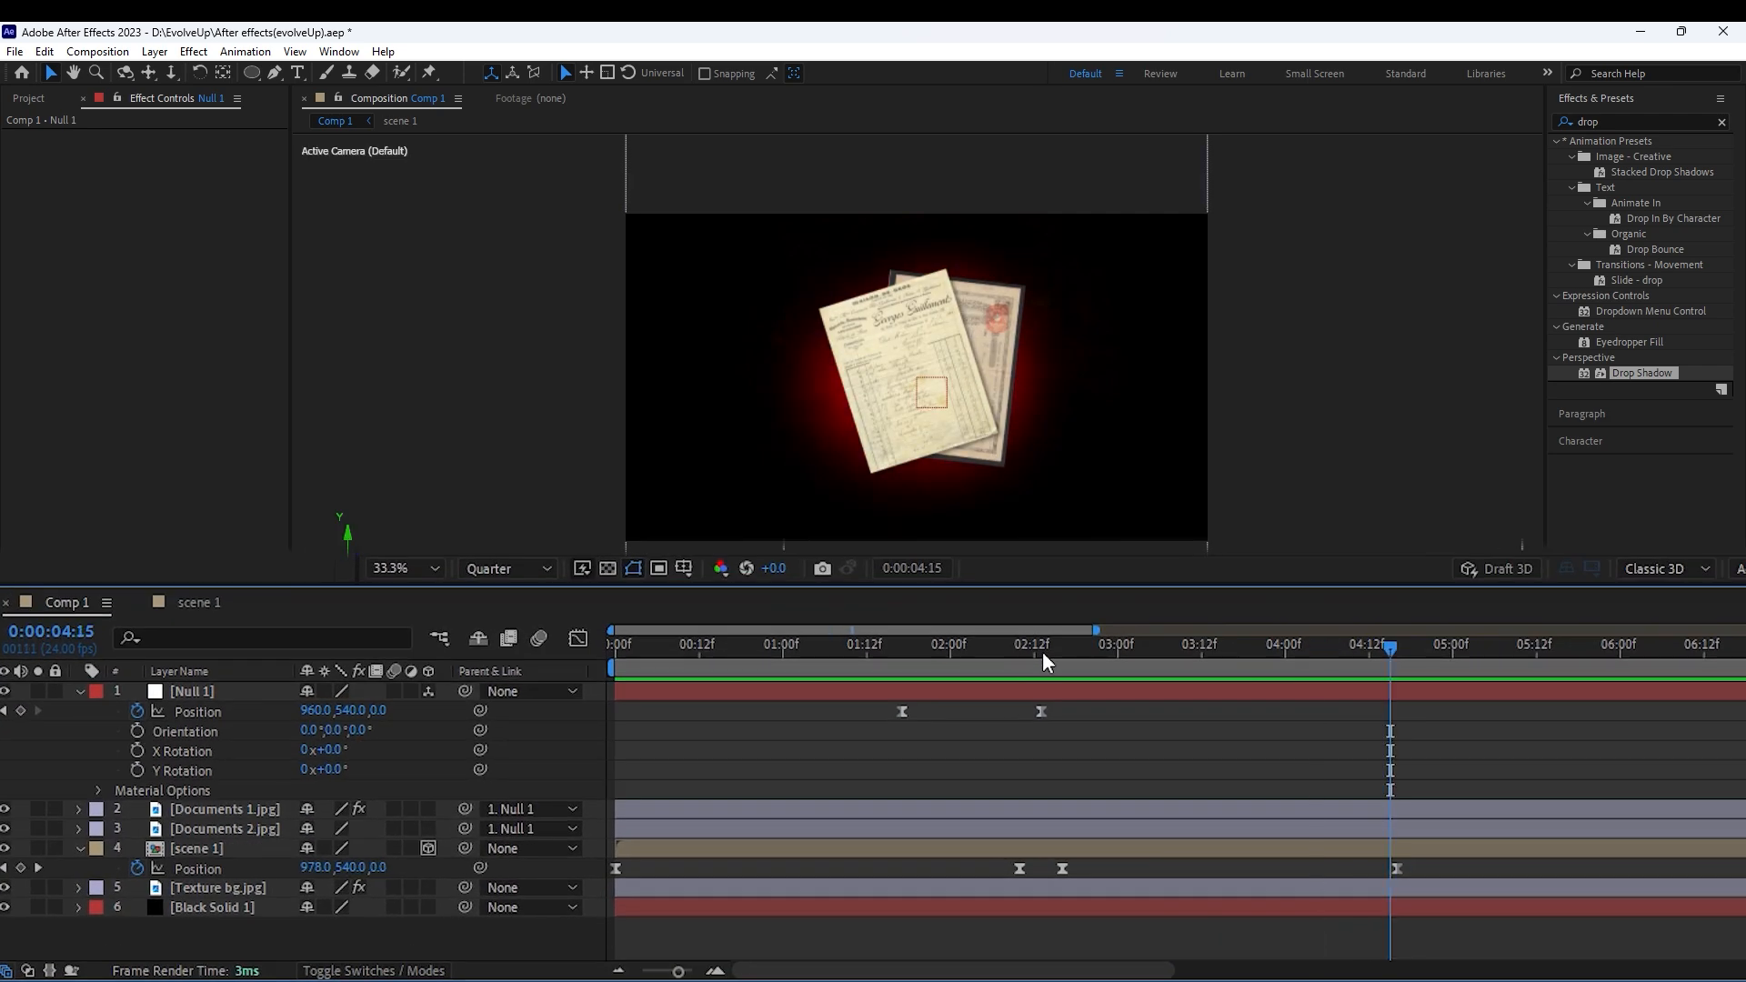
# Move the null's last Position keyframe to 0:00:04:15 and lengthen its incoming ease in the speed graph for a gradual stop
pyautogui.moveTo(1041, 711)
pyautogui.mouseDown()
pyautogui.moveTo(1389, 711)
pyautogui.moveTo(764, 682)
pyautogui.mouseUp()
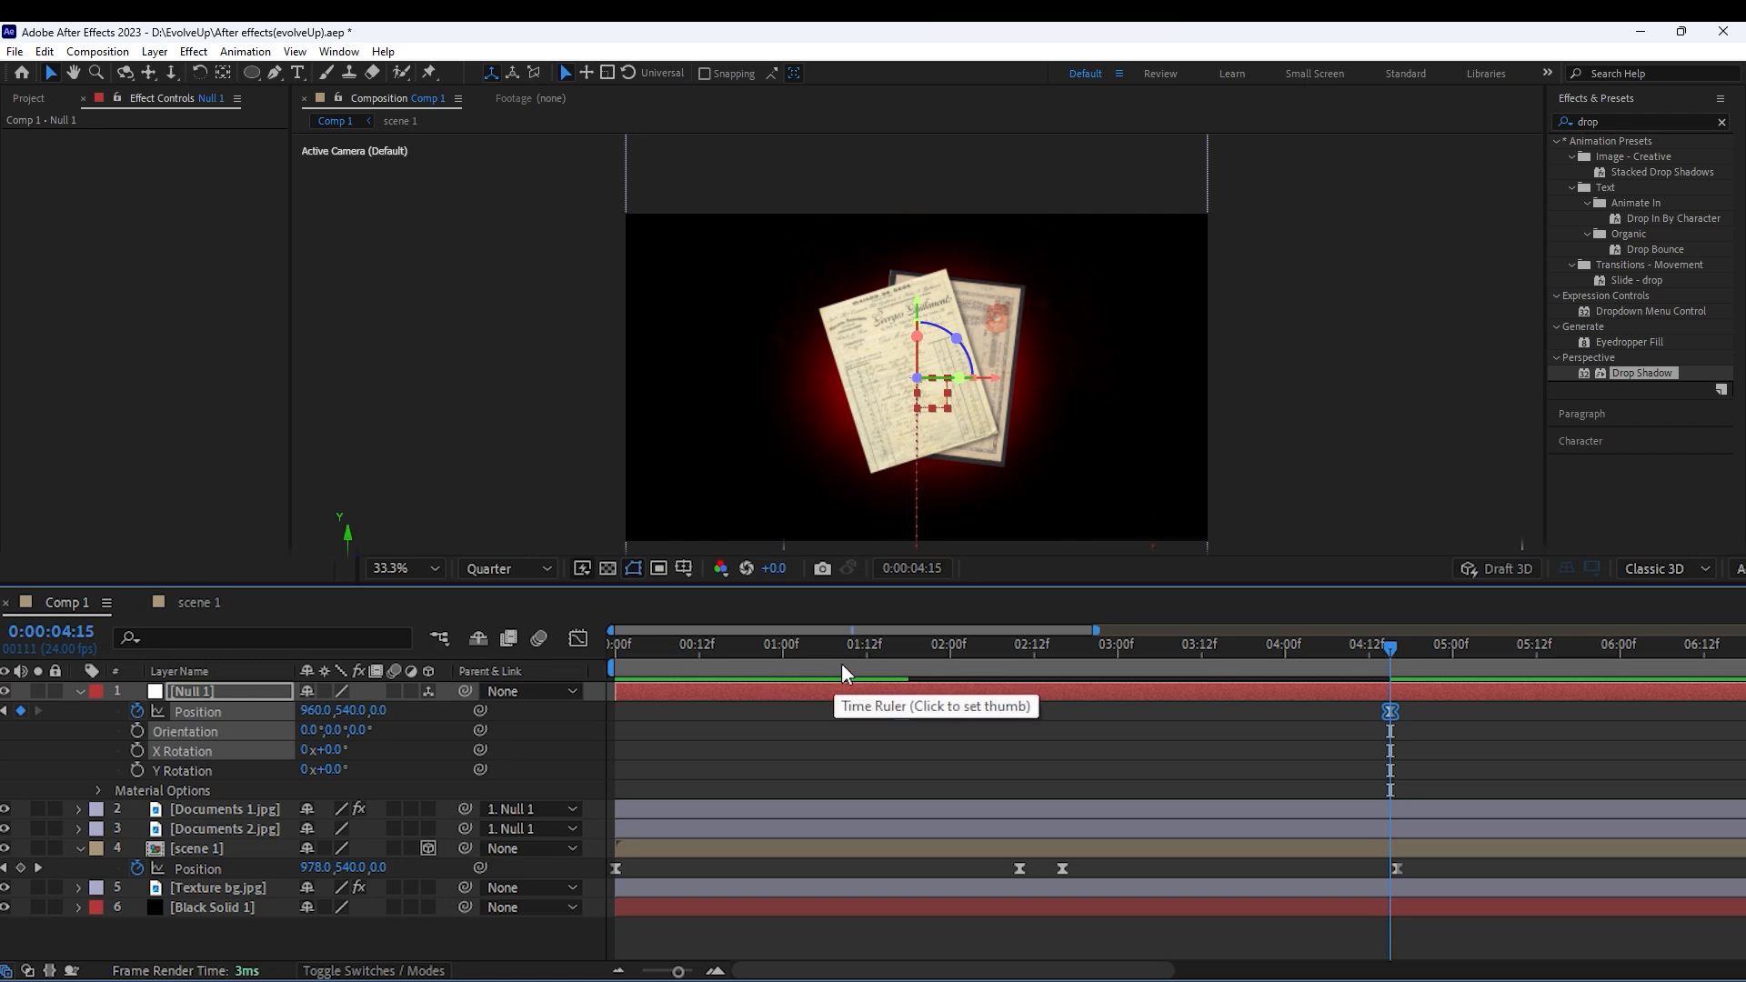
pyautogui.click(578, 638)
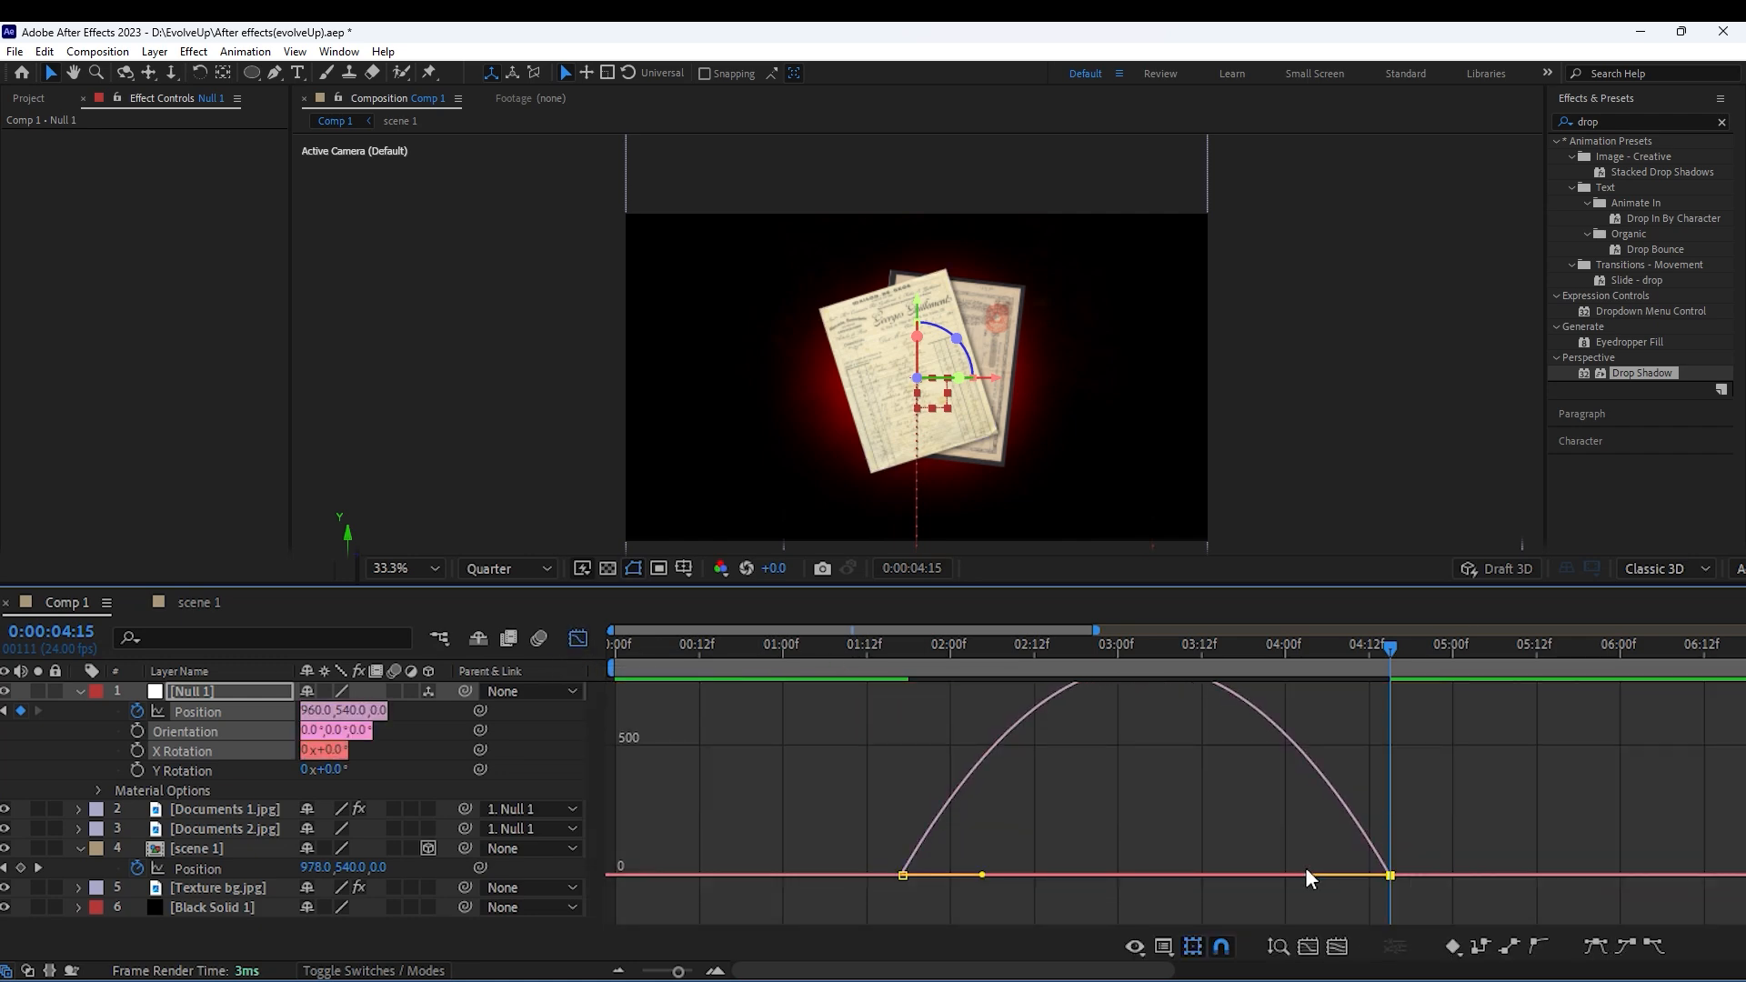
pyautogui.moveTo(1306, 877); pyautogui.dragTo(927, 876)
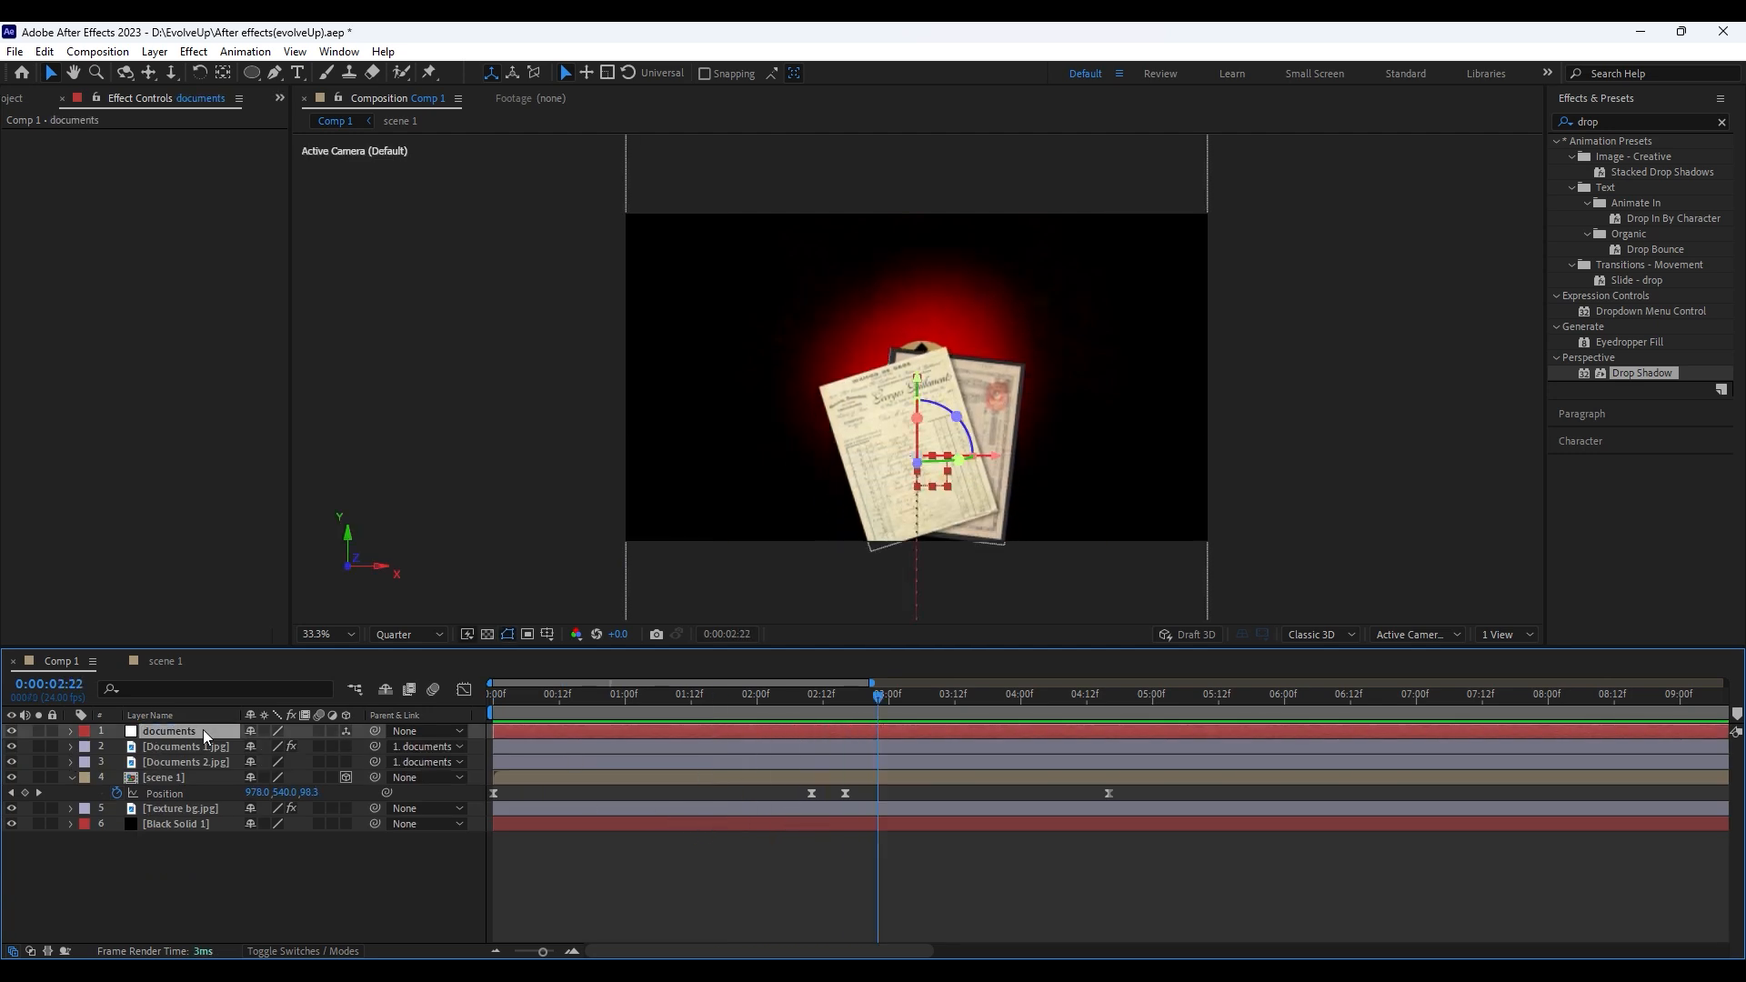
# Draw a narrow horizontal white rectangle beside the documents, to the right of the framed sheet, as a new shape layer
pyautogui.click(775, 881)
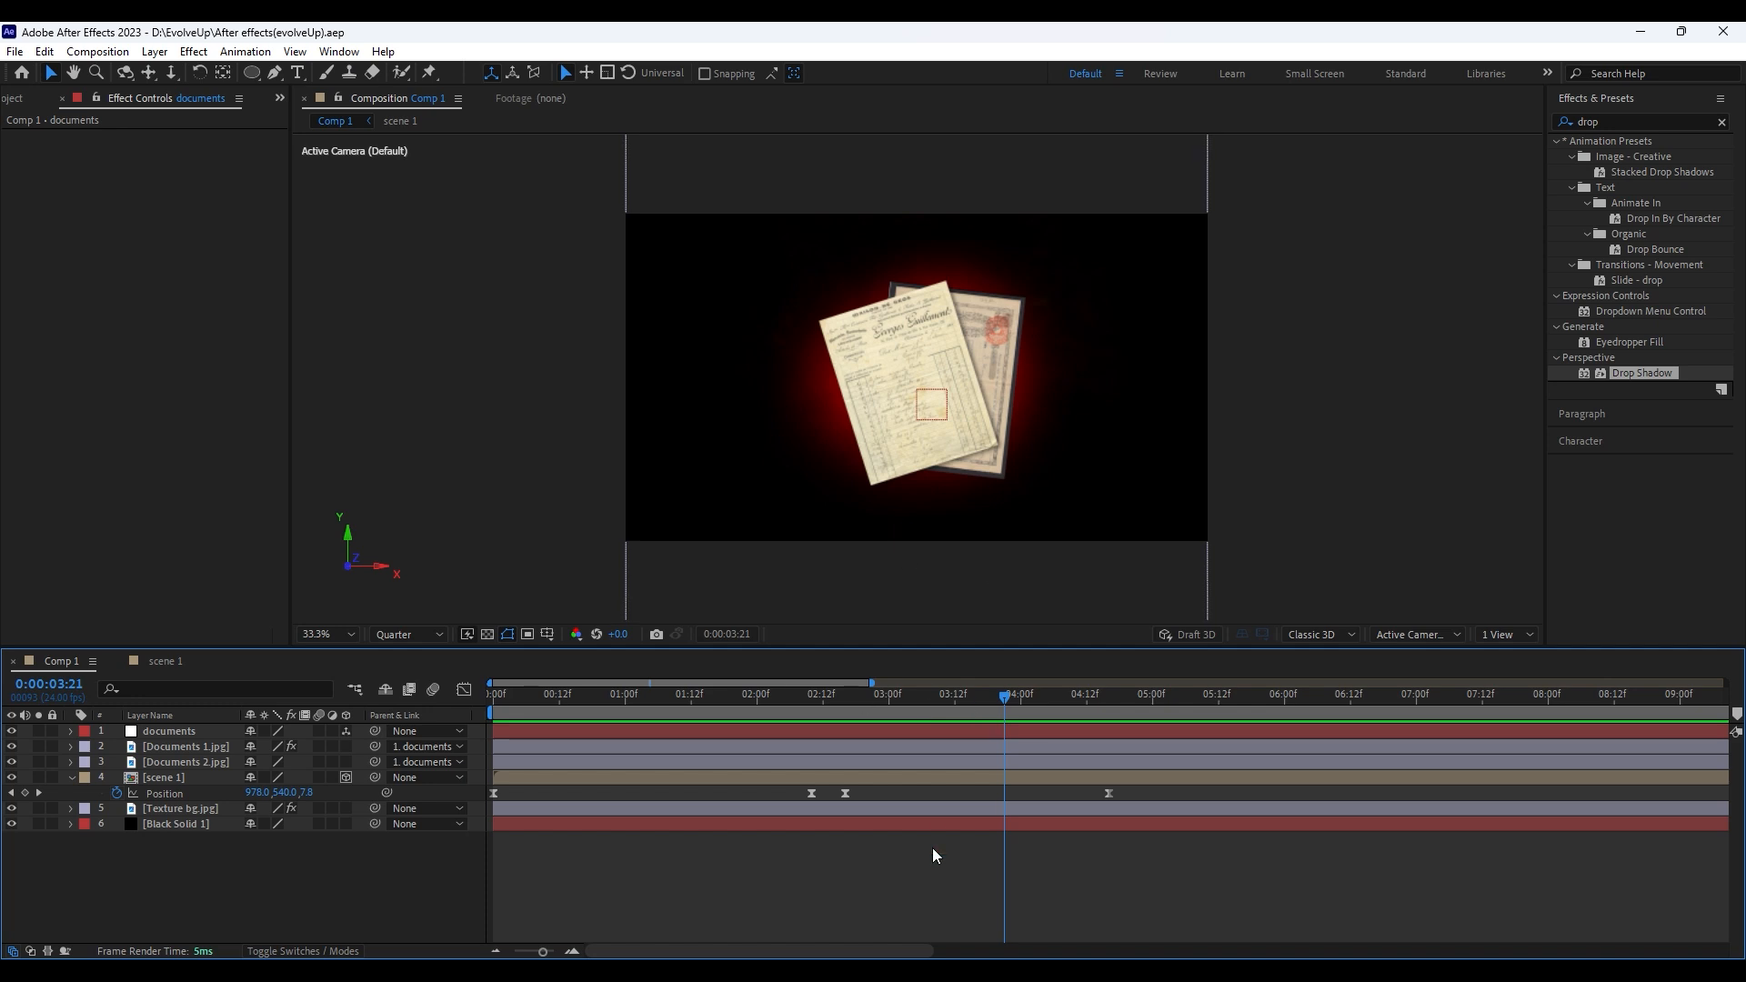
pyautogui.moveTo(1099, 380); pyautogui.dragTo(1318, 407)
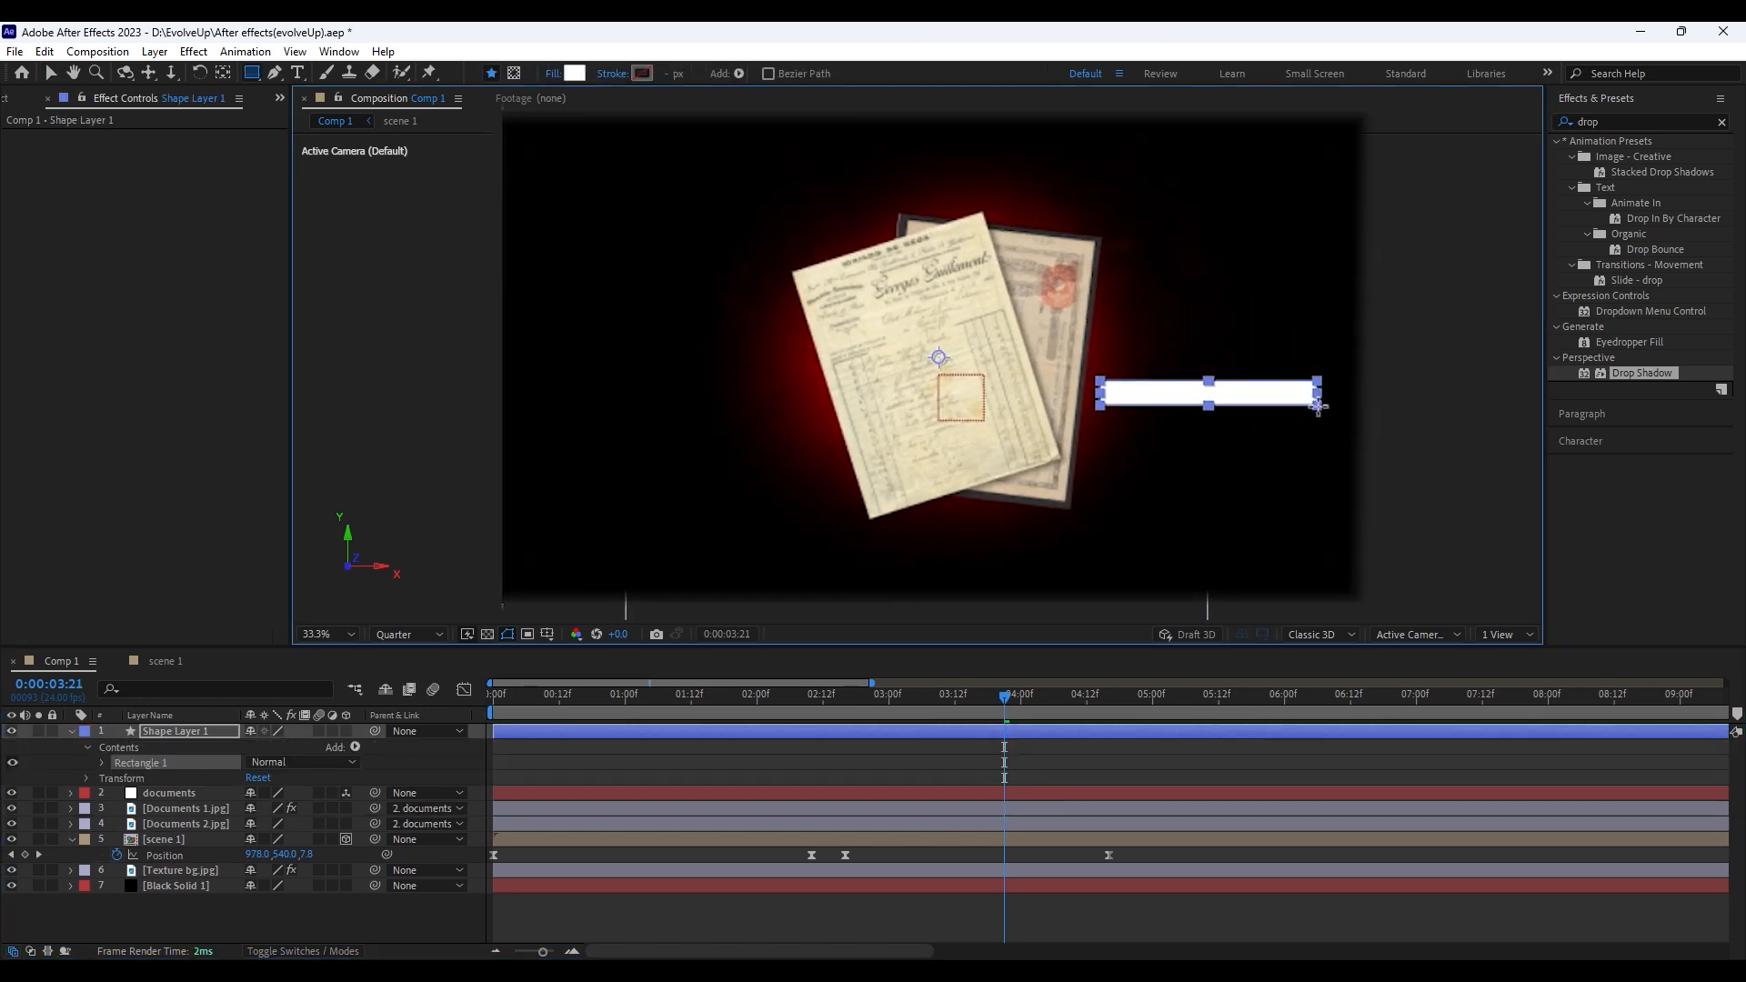
pyautogui.click(1046, 705)
# Add a text layer with the person's full name beside the documents, at the white rectangle
pyautogui.hotkey('ctrl', 't')
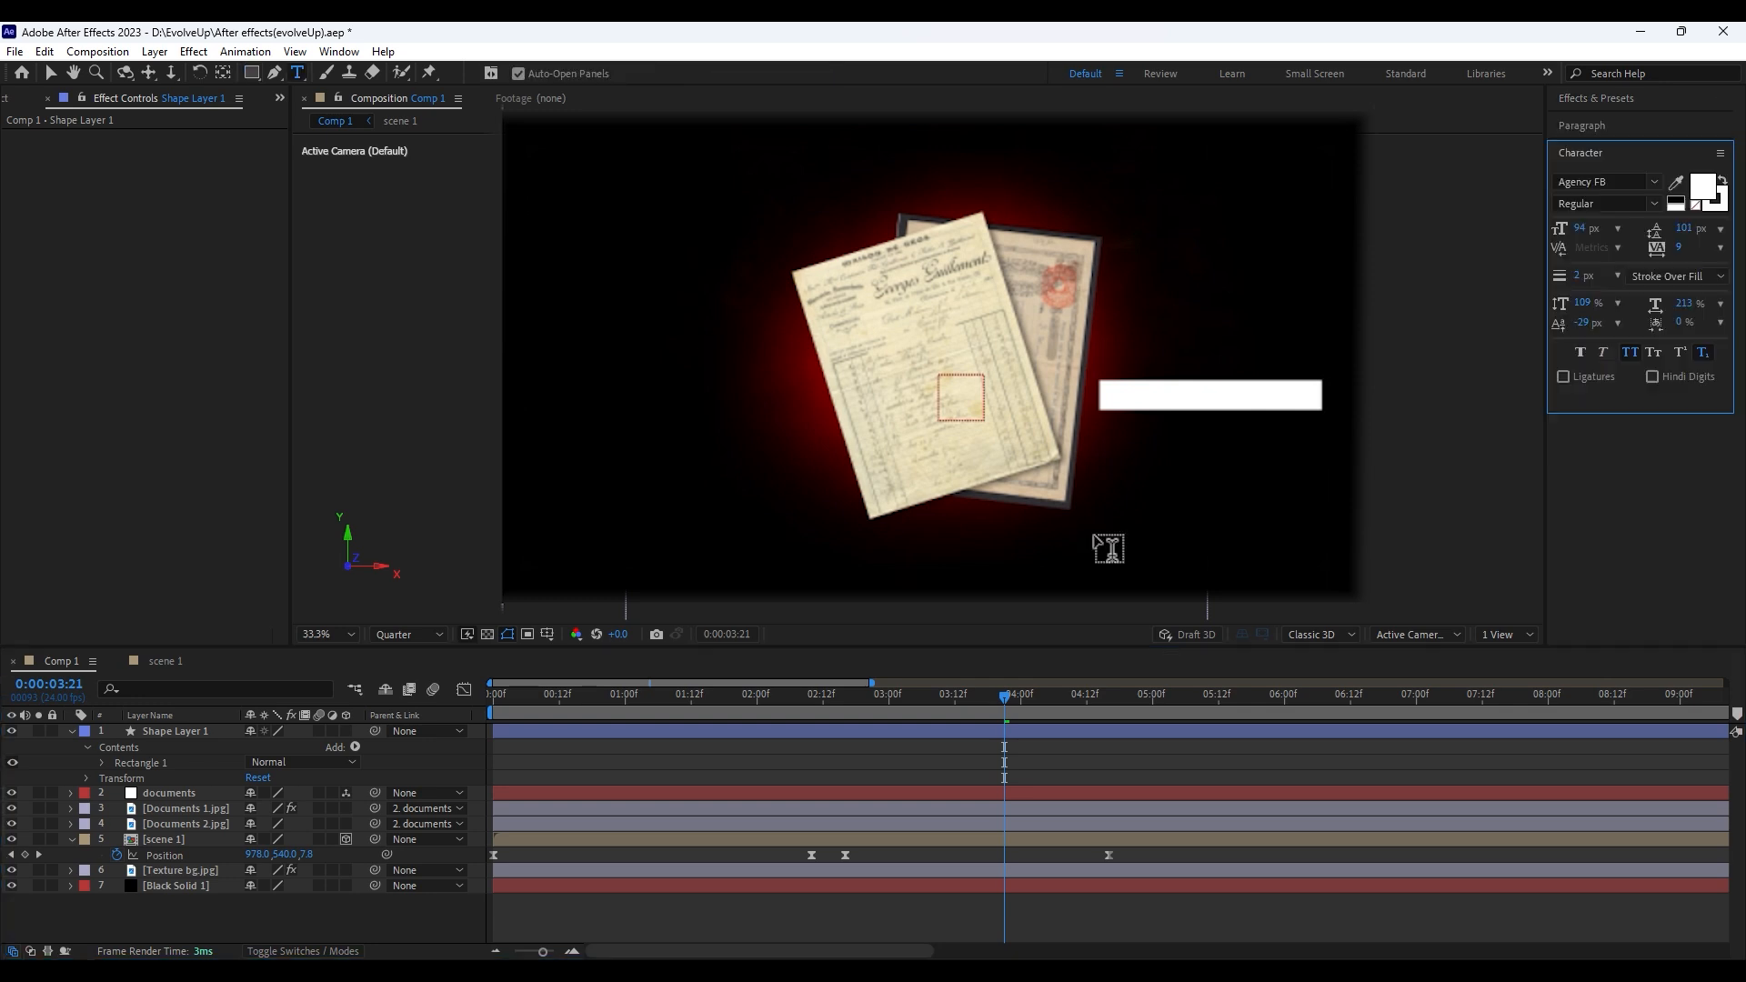
pyautogui.click(1119, 398)
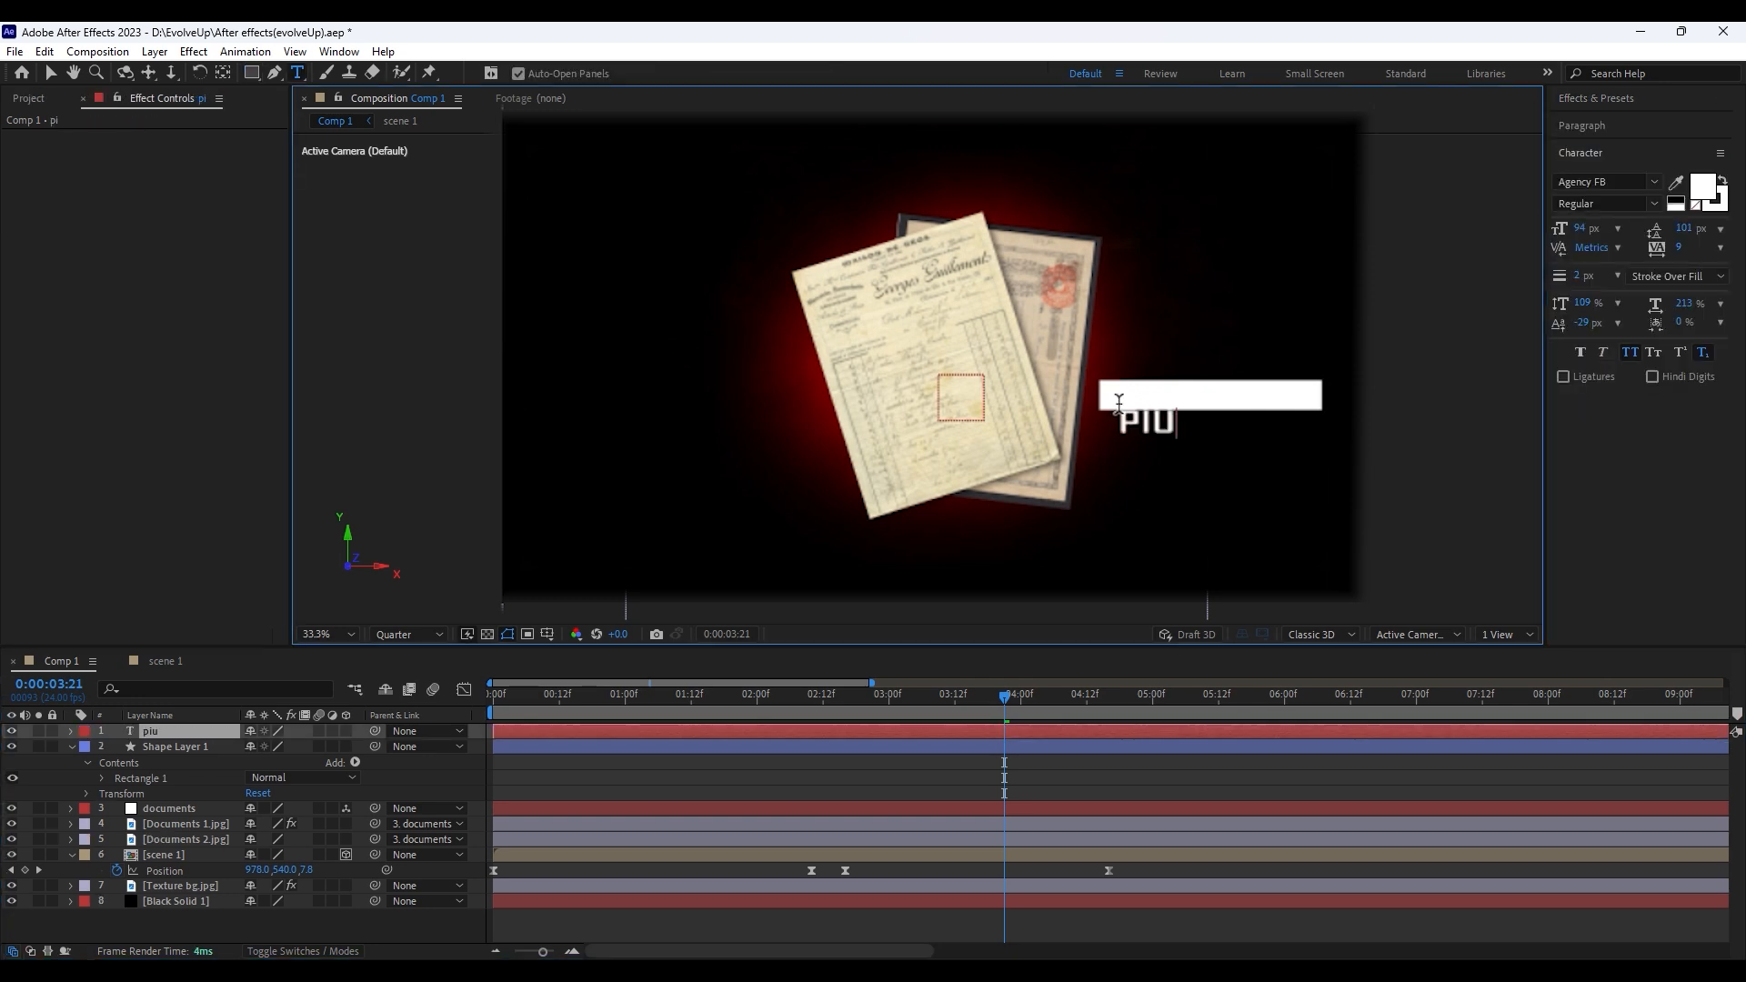
pyautogui.press('BackSpace')
pyautogui.press('BackSpace')
pyautogui.write('sh yda')
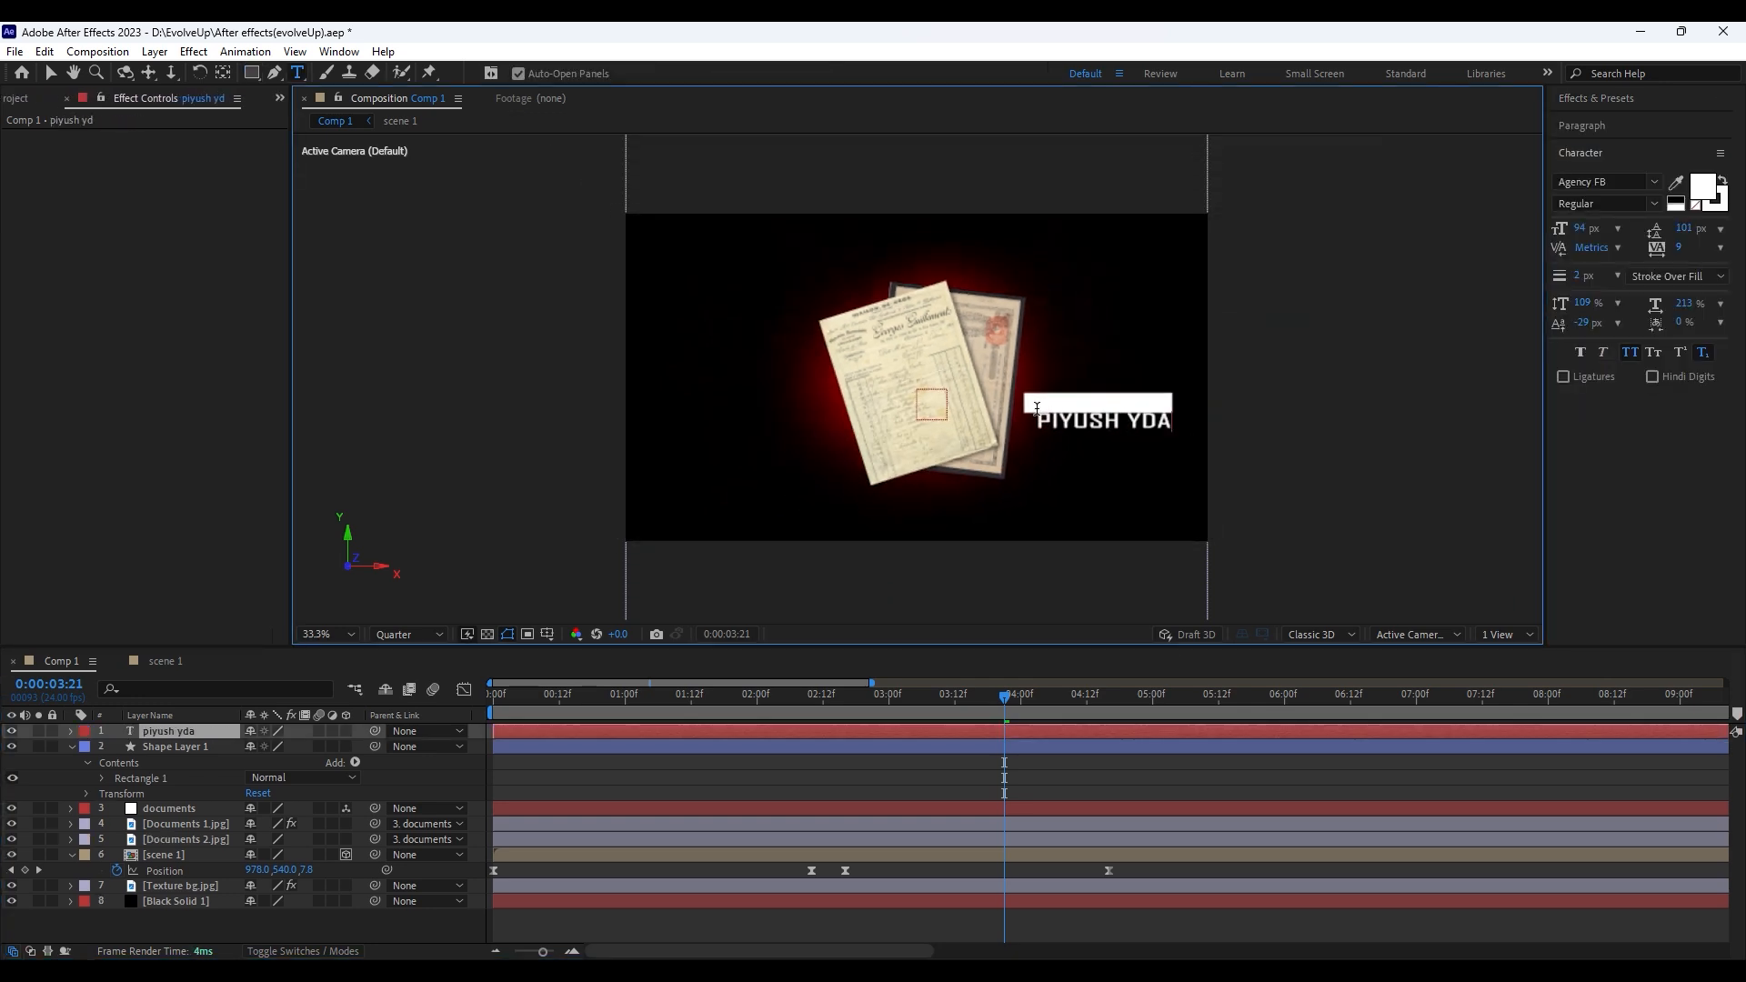
# Set the name text's fill color to pure red
pyautogui.click(1702, 187)
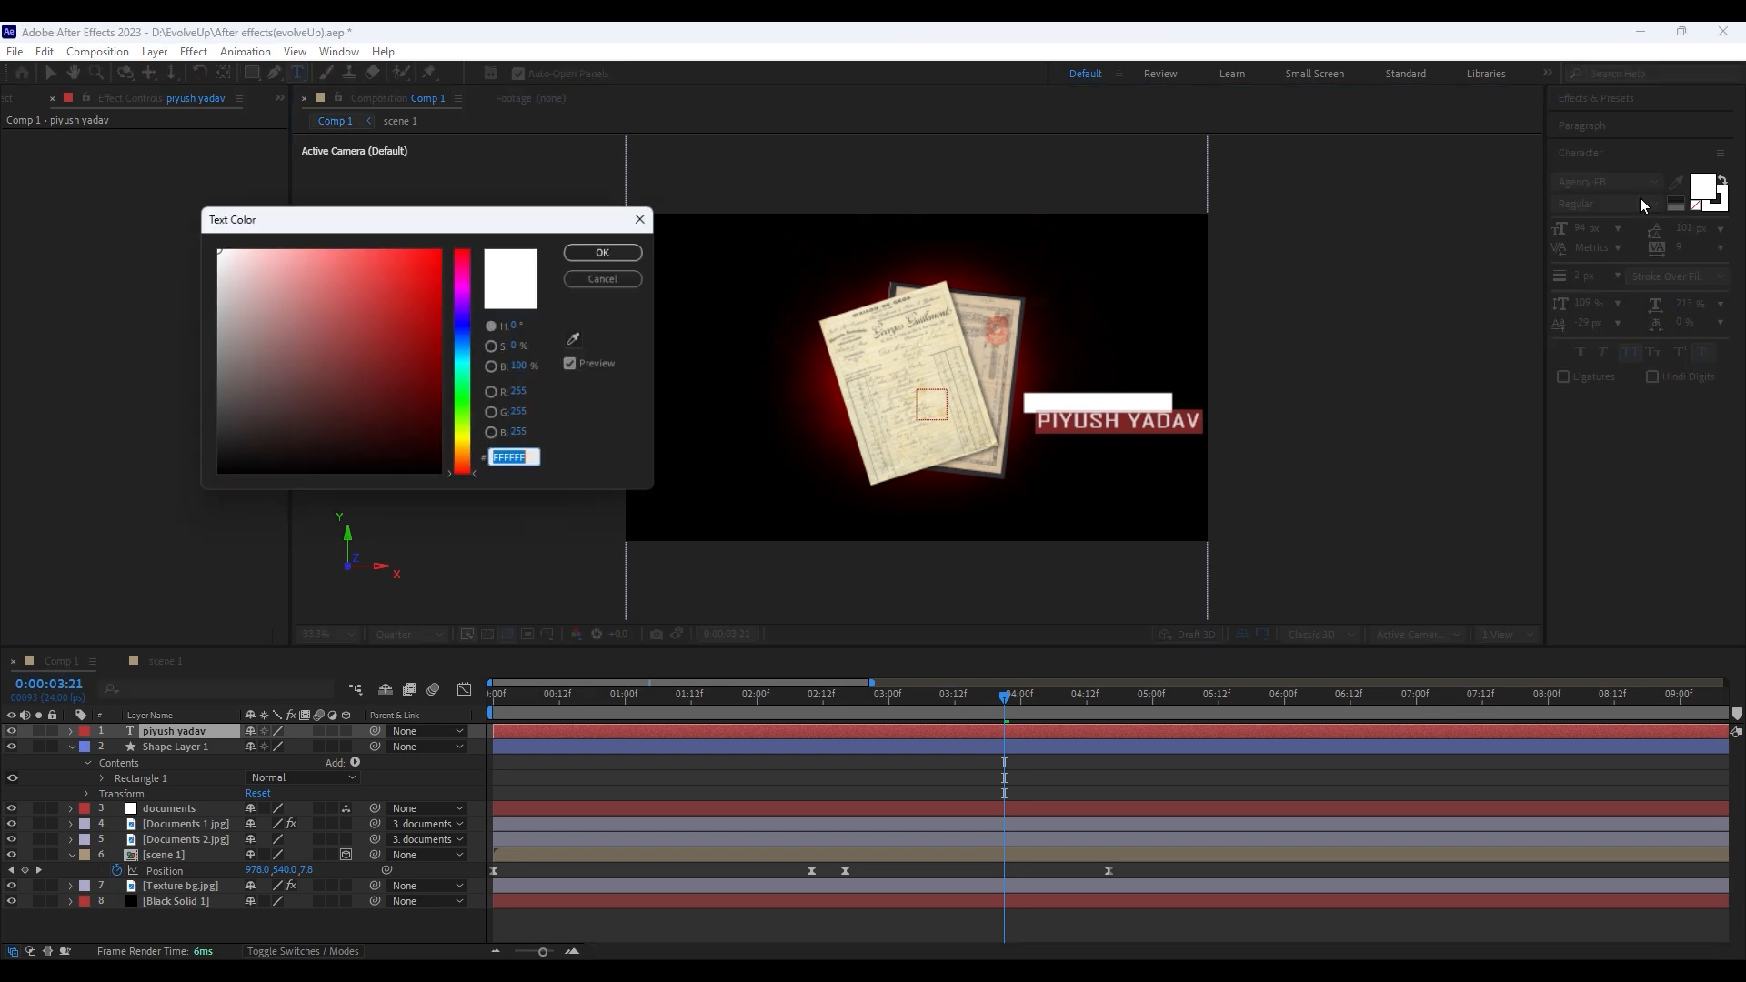
pyautogui.moveTo(391, 355); pyautogui.dragTo(442, 250)
pyautogui.click(608, 253)
# Center the red name text and its anchor point on the white rectangle, using the Bold font style
pyautogui.click(51, 72)
pyautogui.moveTo(1095, 418); pyautogui.dragTo(1083, 400)
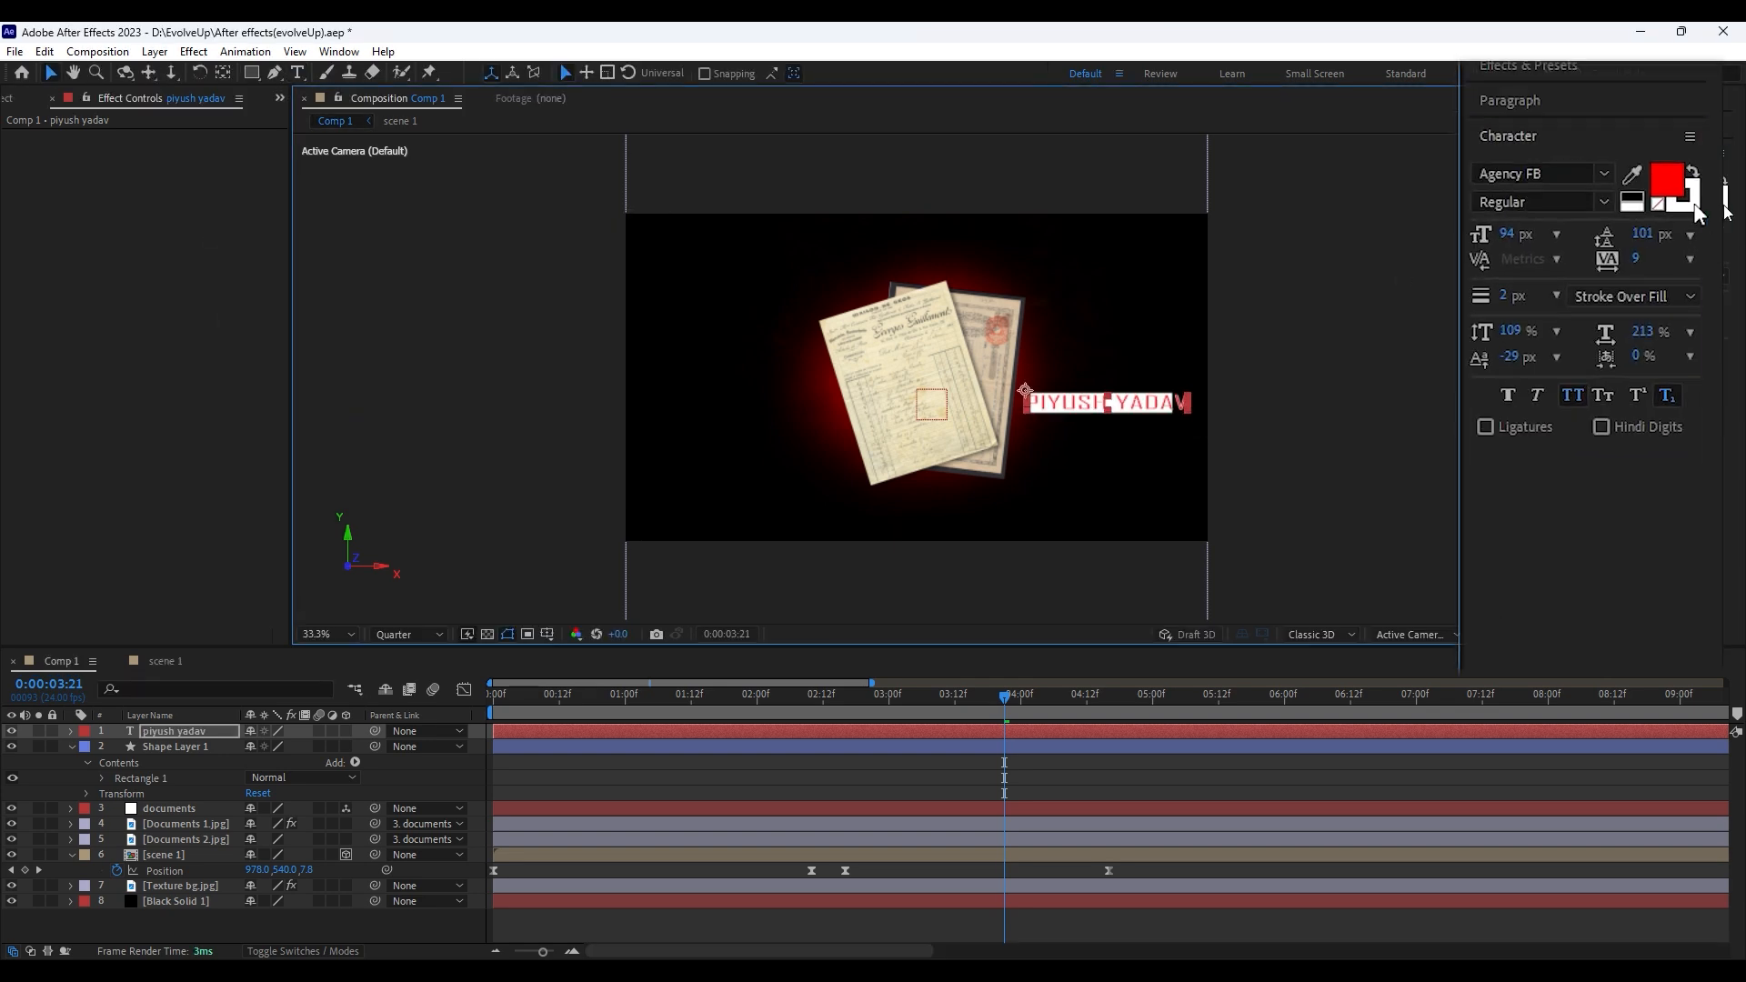
pyautogui.click(1195, 400)
pyautogui.hotkey('ctrl', 'alt', 'Home')
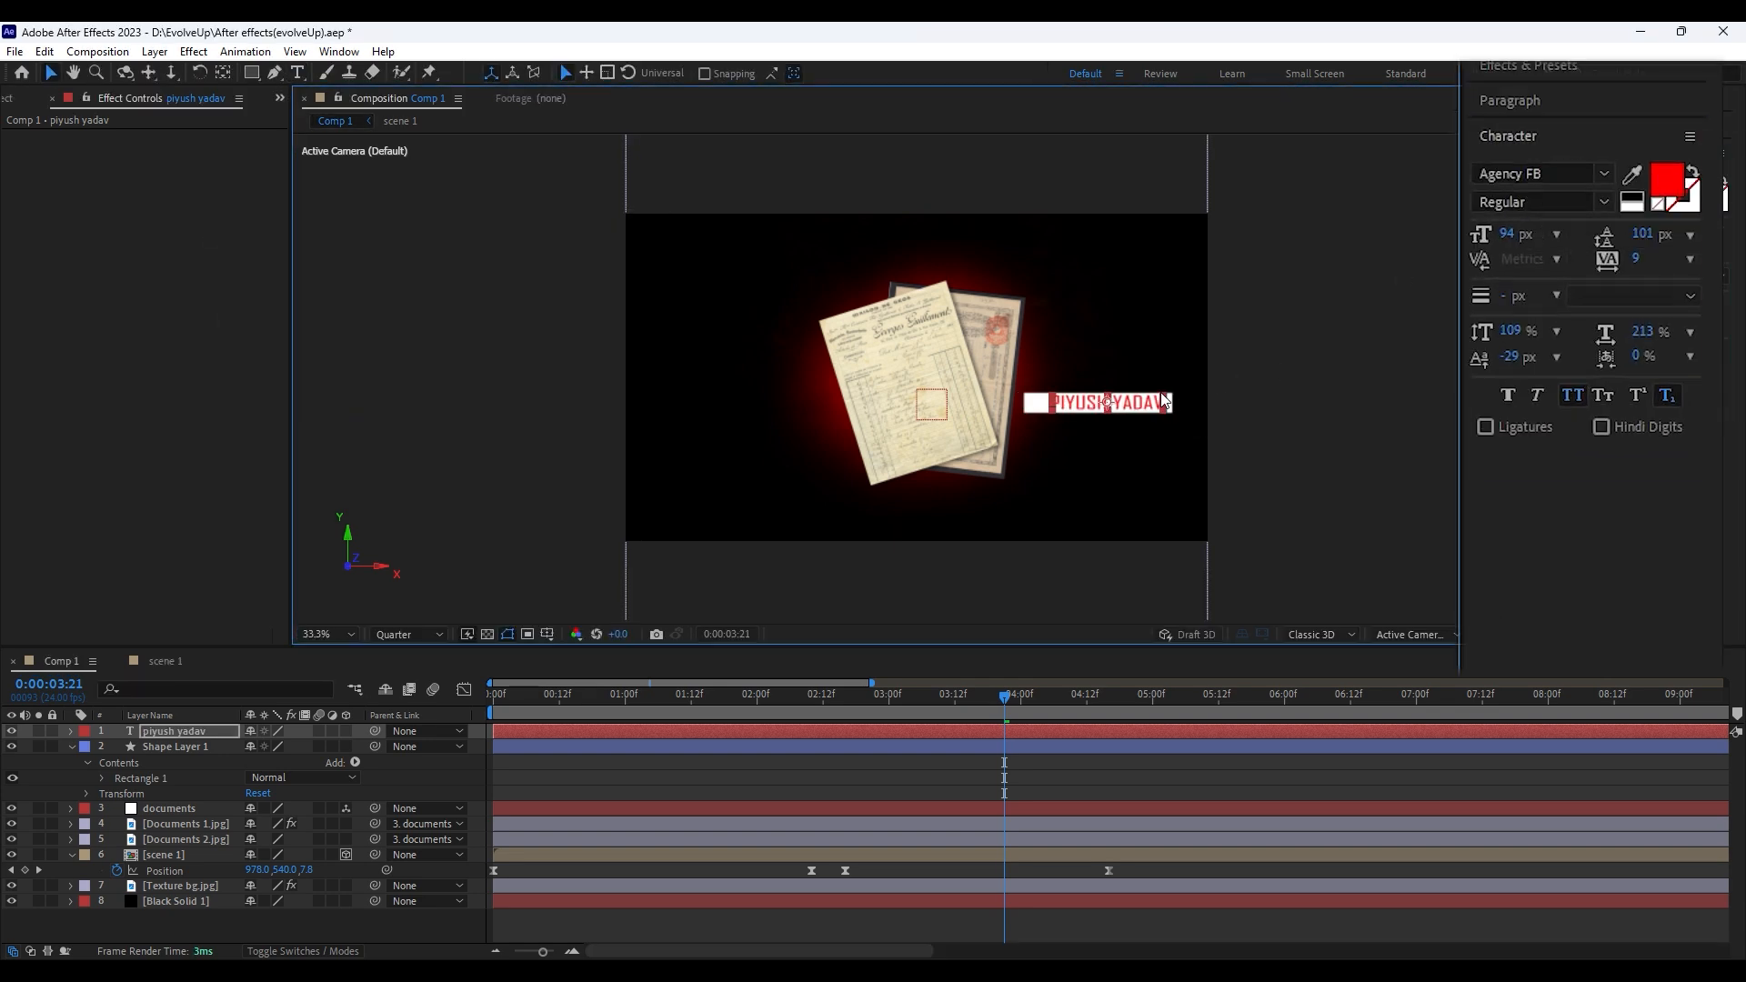
pyautogui.click(1412, 482)
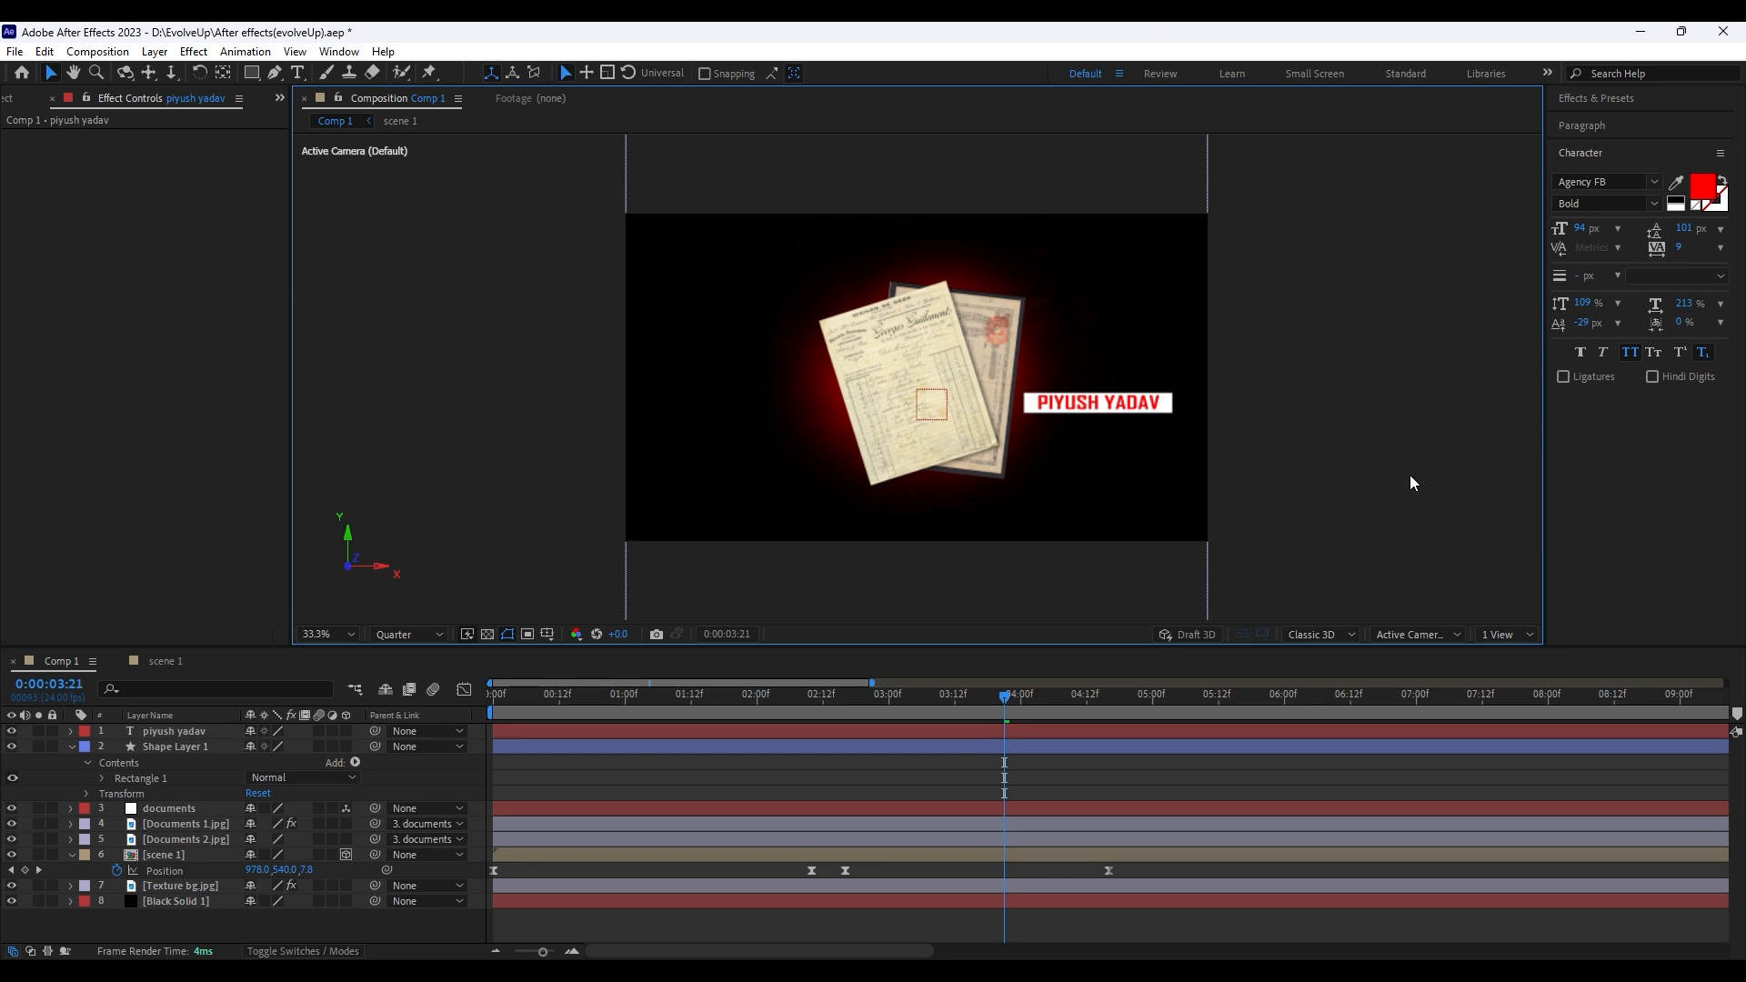
# Copy the Drop Shadow effect from the Documents 1.jpg layer to the name text layer
pyautogui.click(178, 822)
pyautogui.click(102, 136)
pyautogui.hotkey('ctrl', 'c')
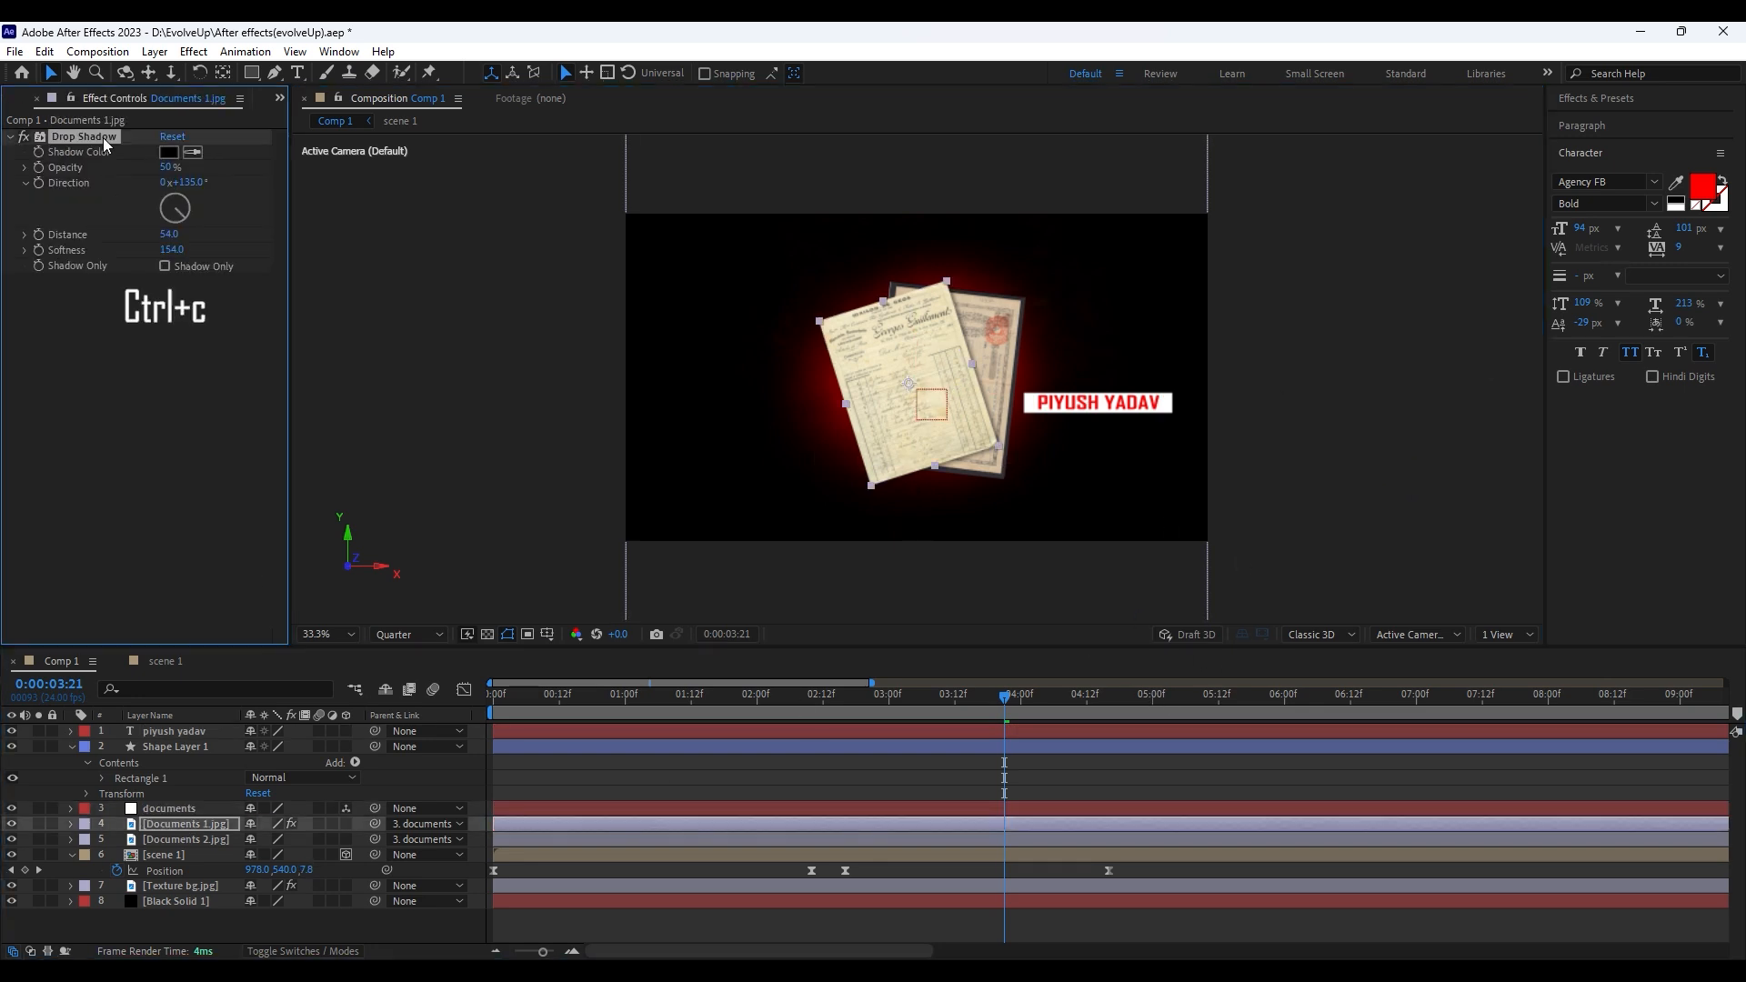
pyautogui.click(171, 732)
pyautogui.hotkey('ctrl', 'v')
pyautogui.click(1004, 779)
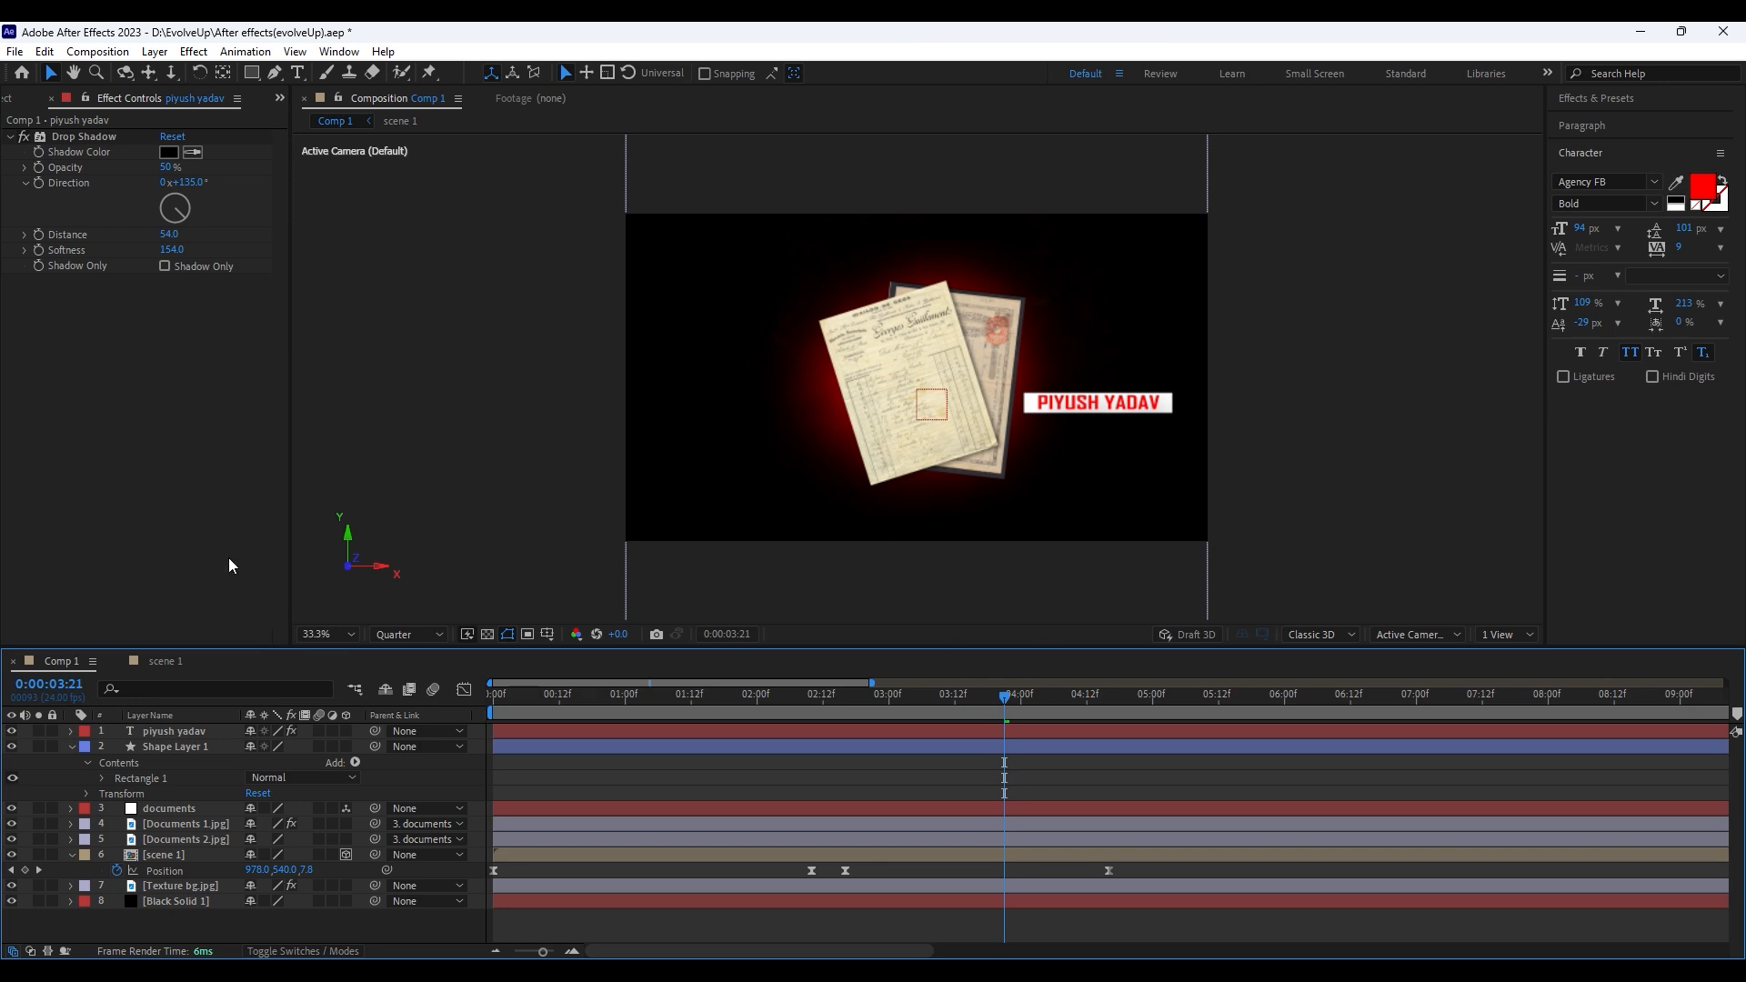
# Set the name text's drop shadow distance to 5 and adjust its softness for a tight shadow
pyautogui.click(179, 732)
pyautogui.moveTo(169, 249); pyautogui.dragTo(130, 263)
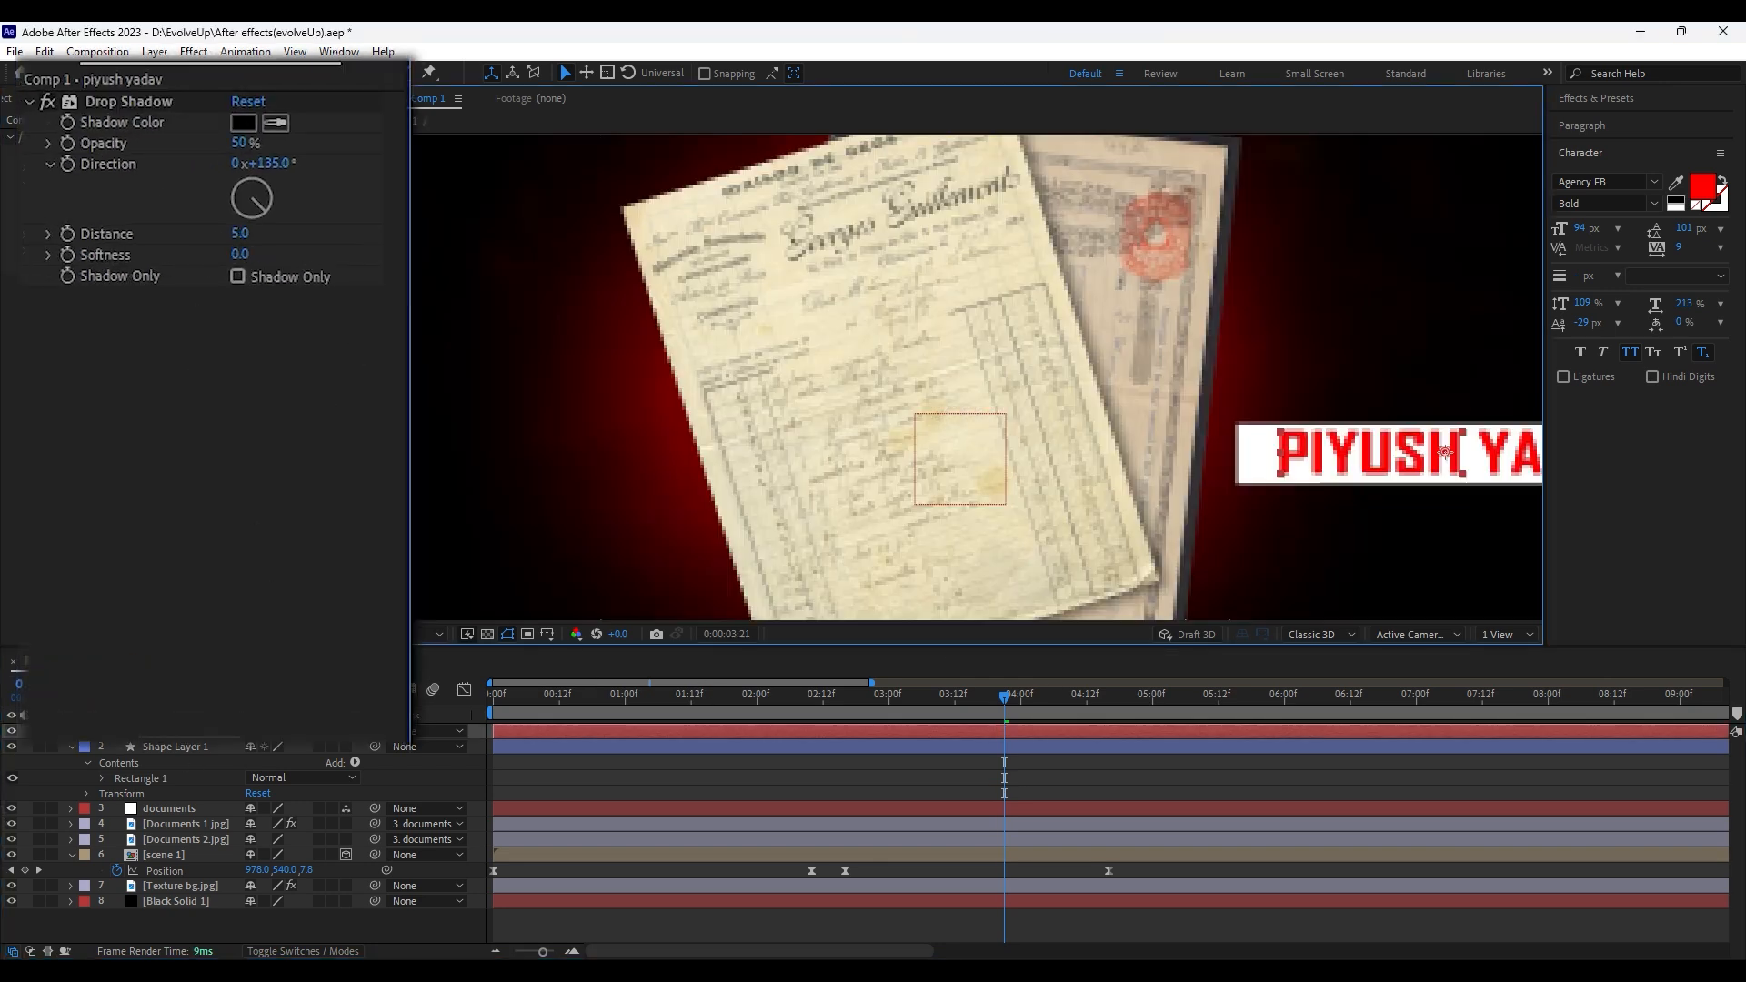
pyautogui.moveTo(237, 254); pyautogui.dragTo(327, 257)
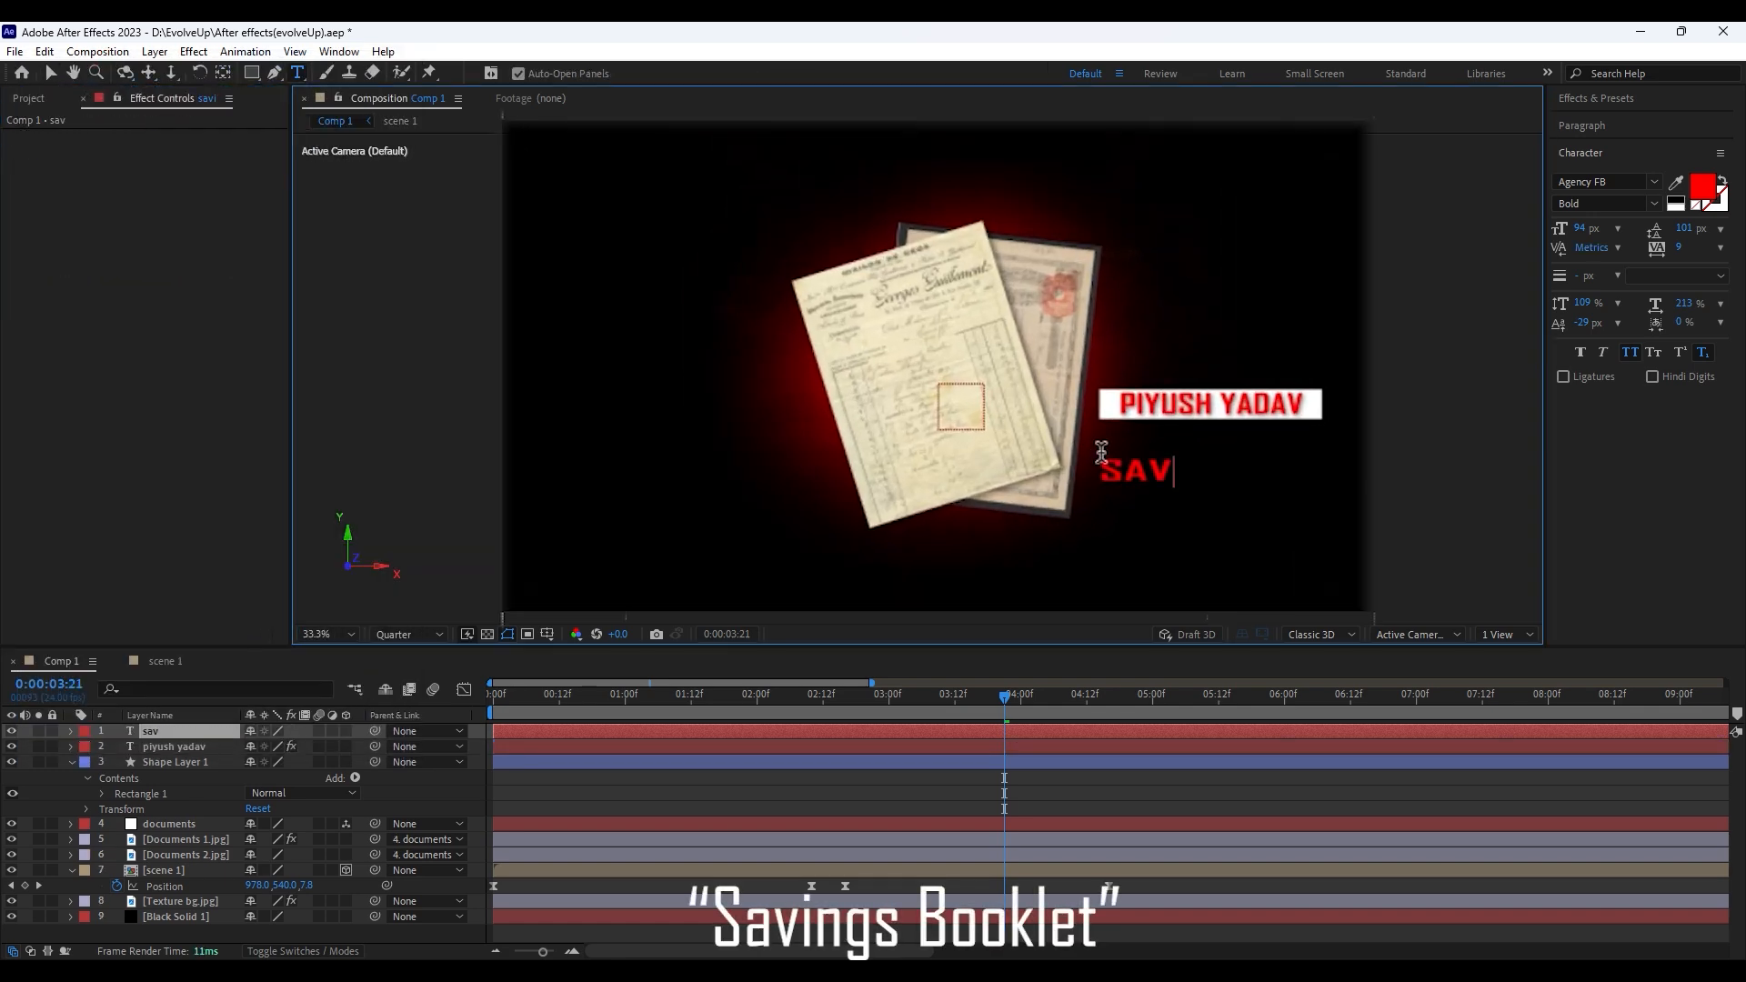
# Add a "savings booklet" text line below the name label and color it white
pyautogui.tripleClick(1178, 473)
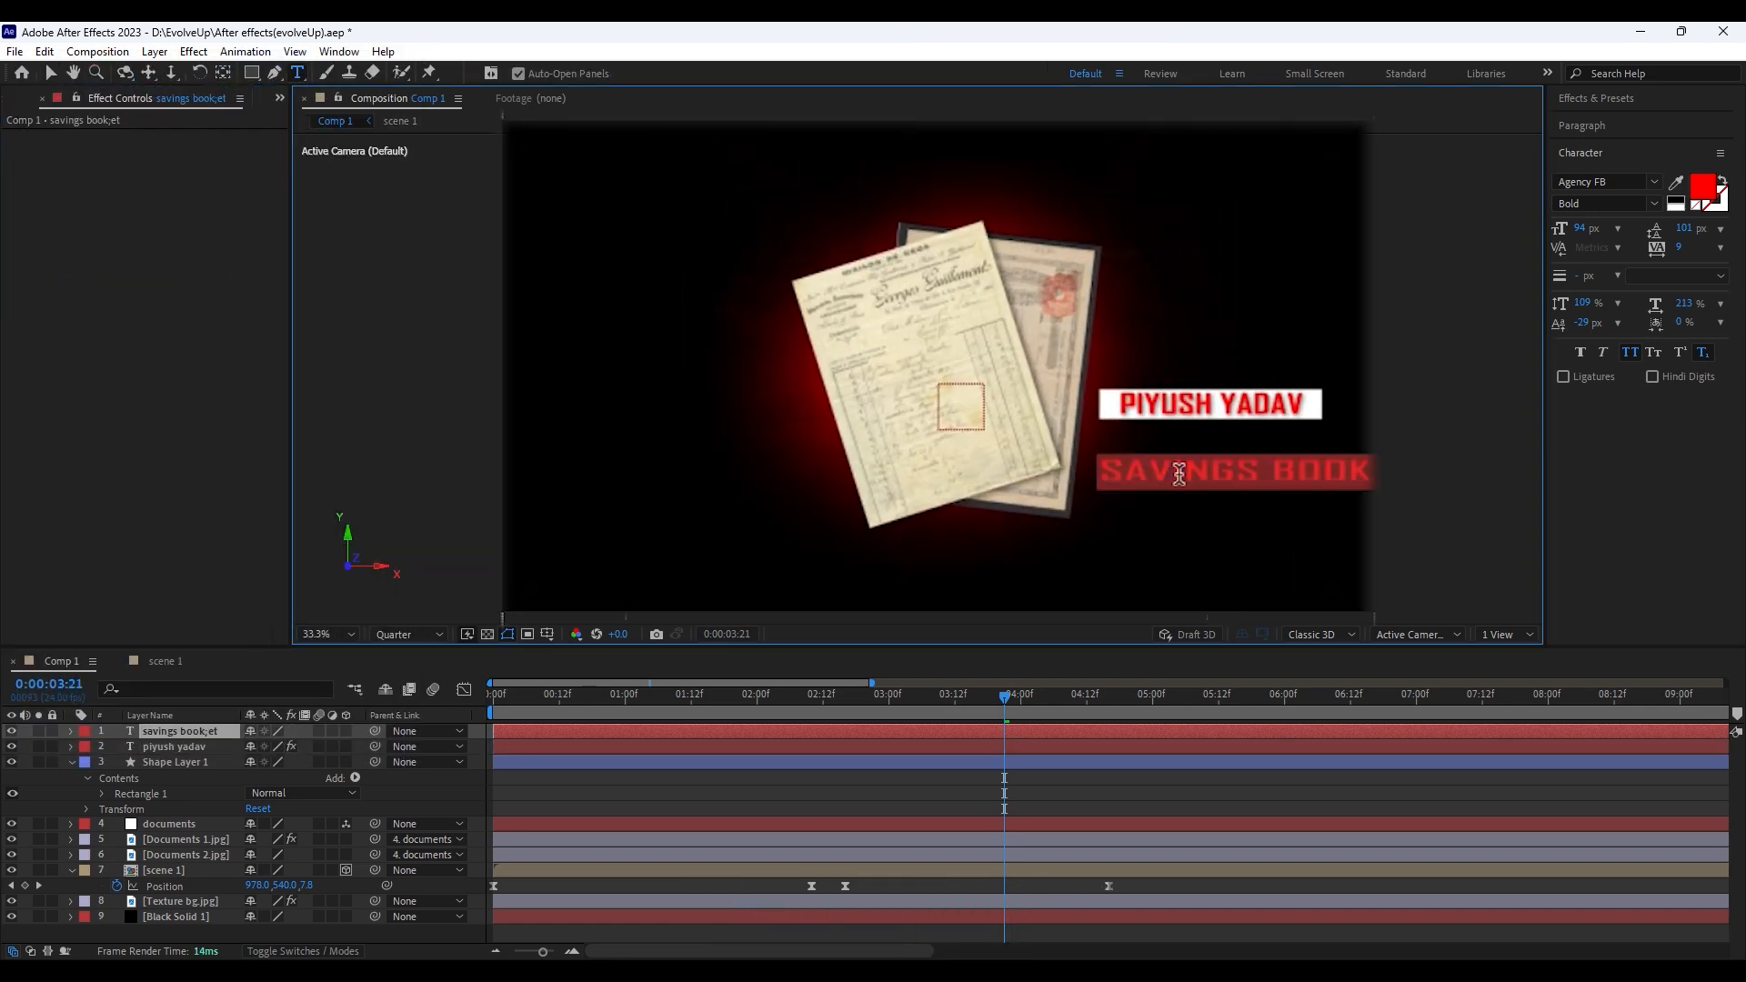
pyautogui.click(1707, 185)
pyautogui.click(214, 245)
pyautogui.click(517, 176)
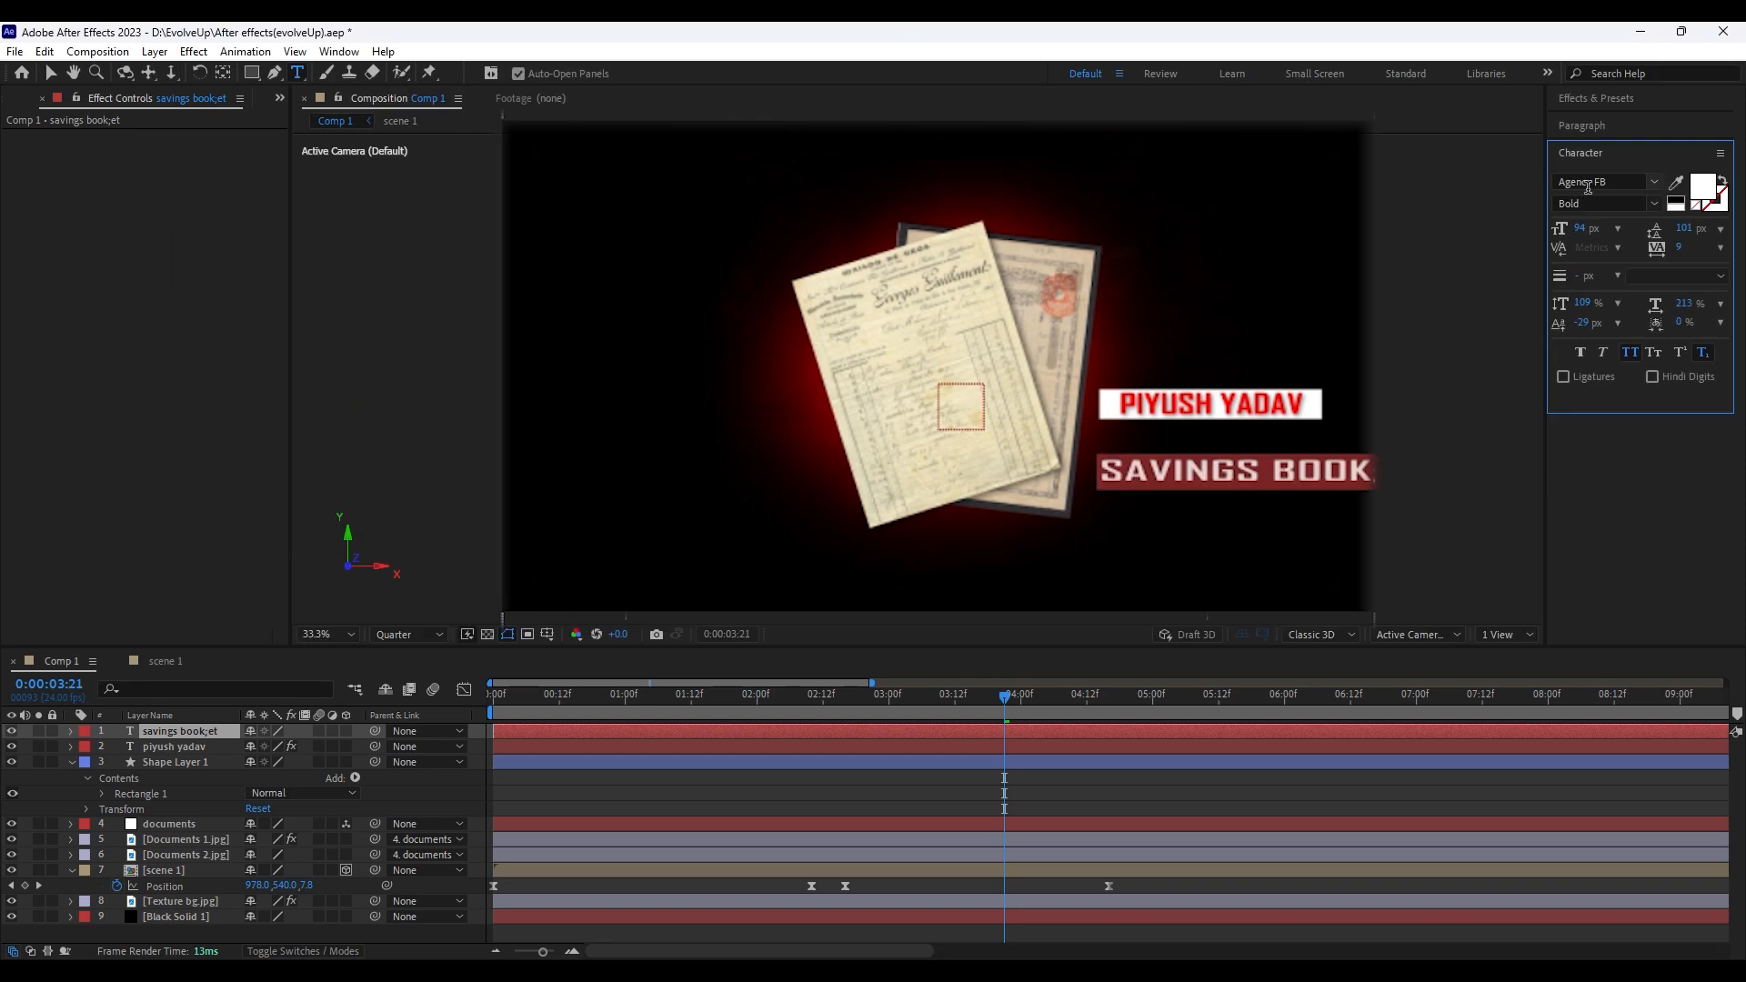
# Change the "savings booklet" text's font to Franklin Gothic
pyautogui.click(1584, 184)
pyautogui.write('ip')
pyautogui.press('BackSpace')
pyautogui.write('ma')
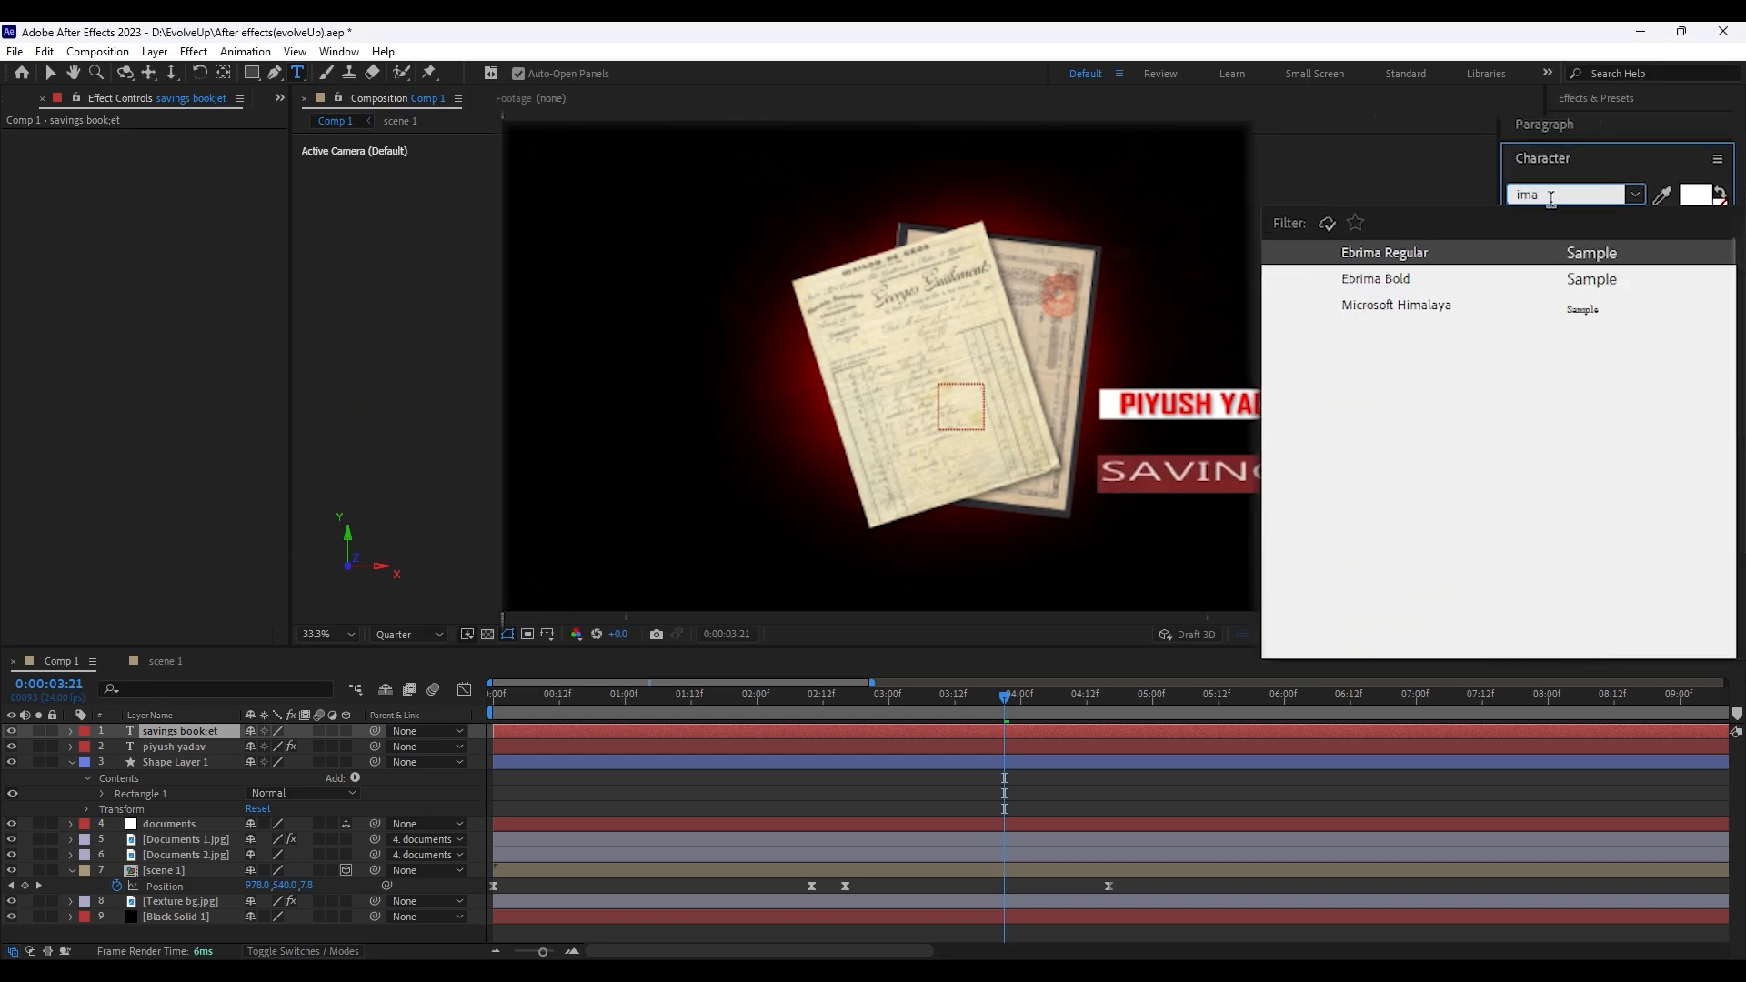
pyautogui.press('BackSpace')
pyautogui.press('BackSpace')
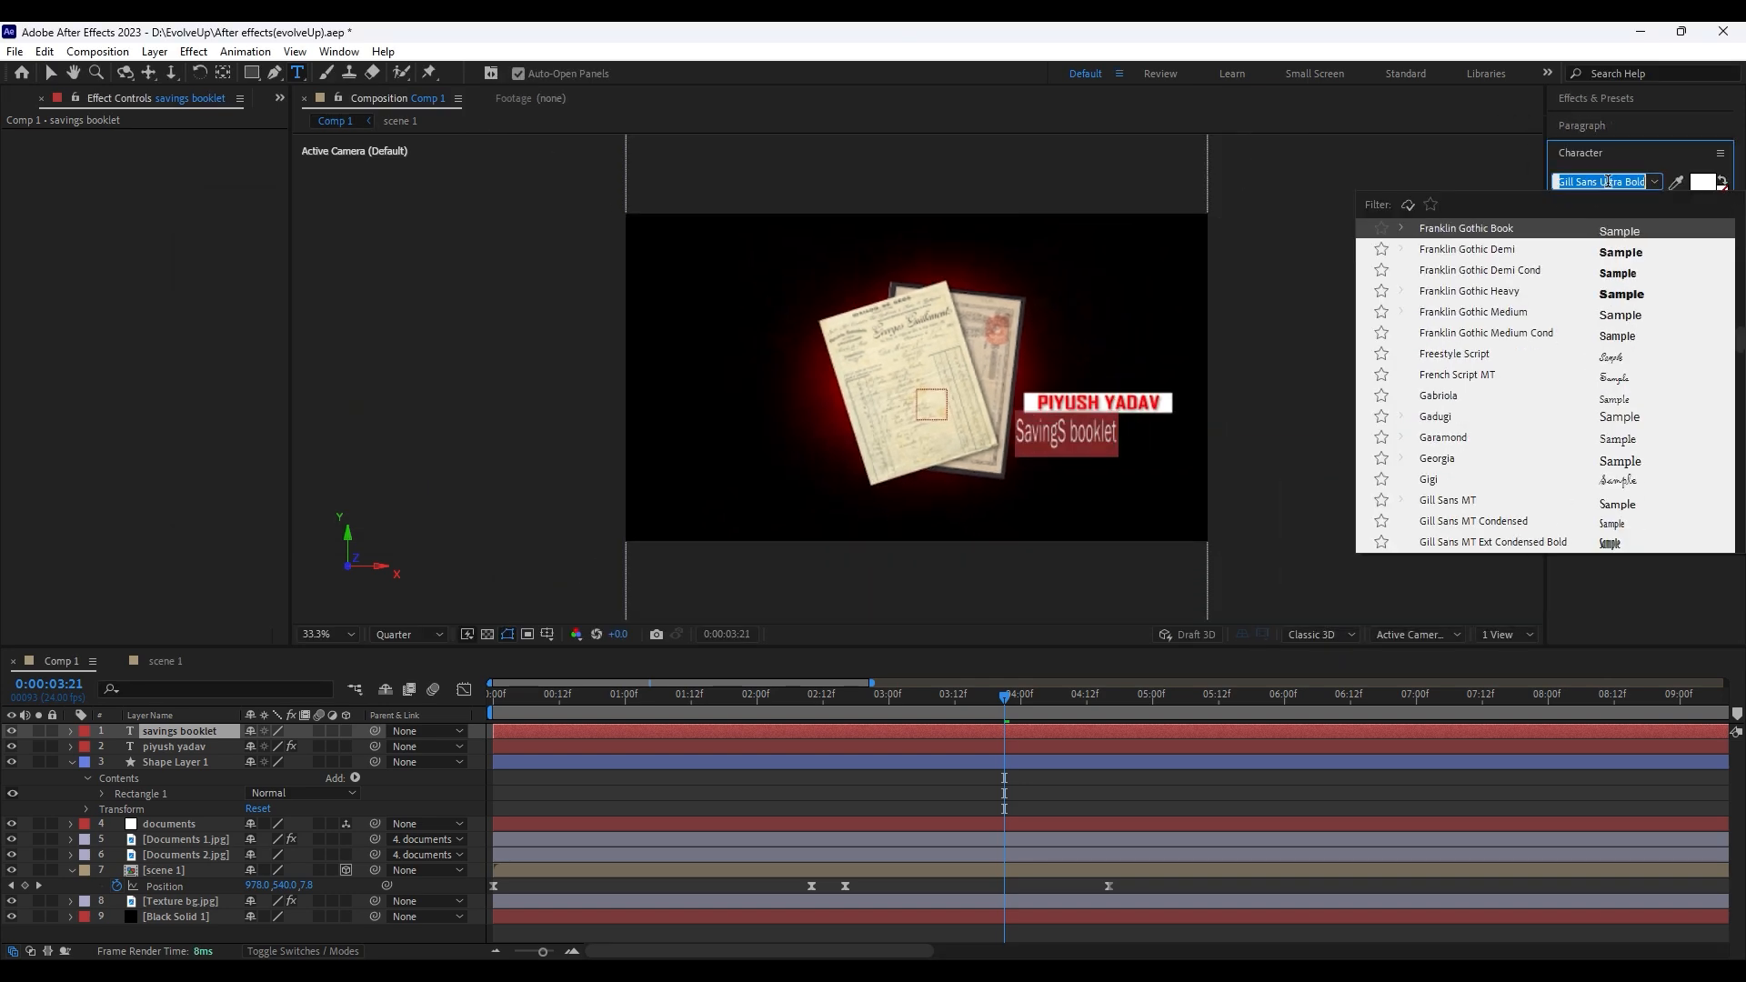
pyautogui.press('Down')
pyautogui.press('Return')
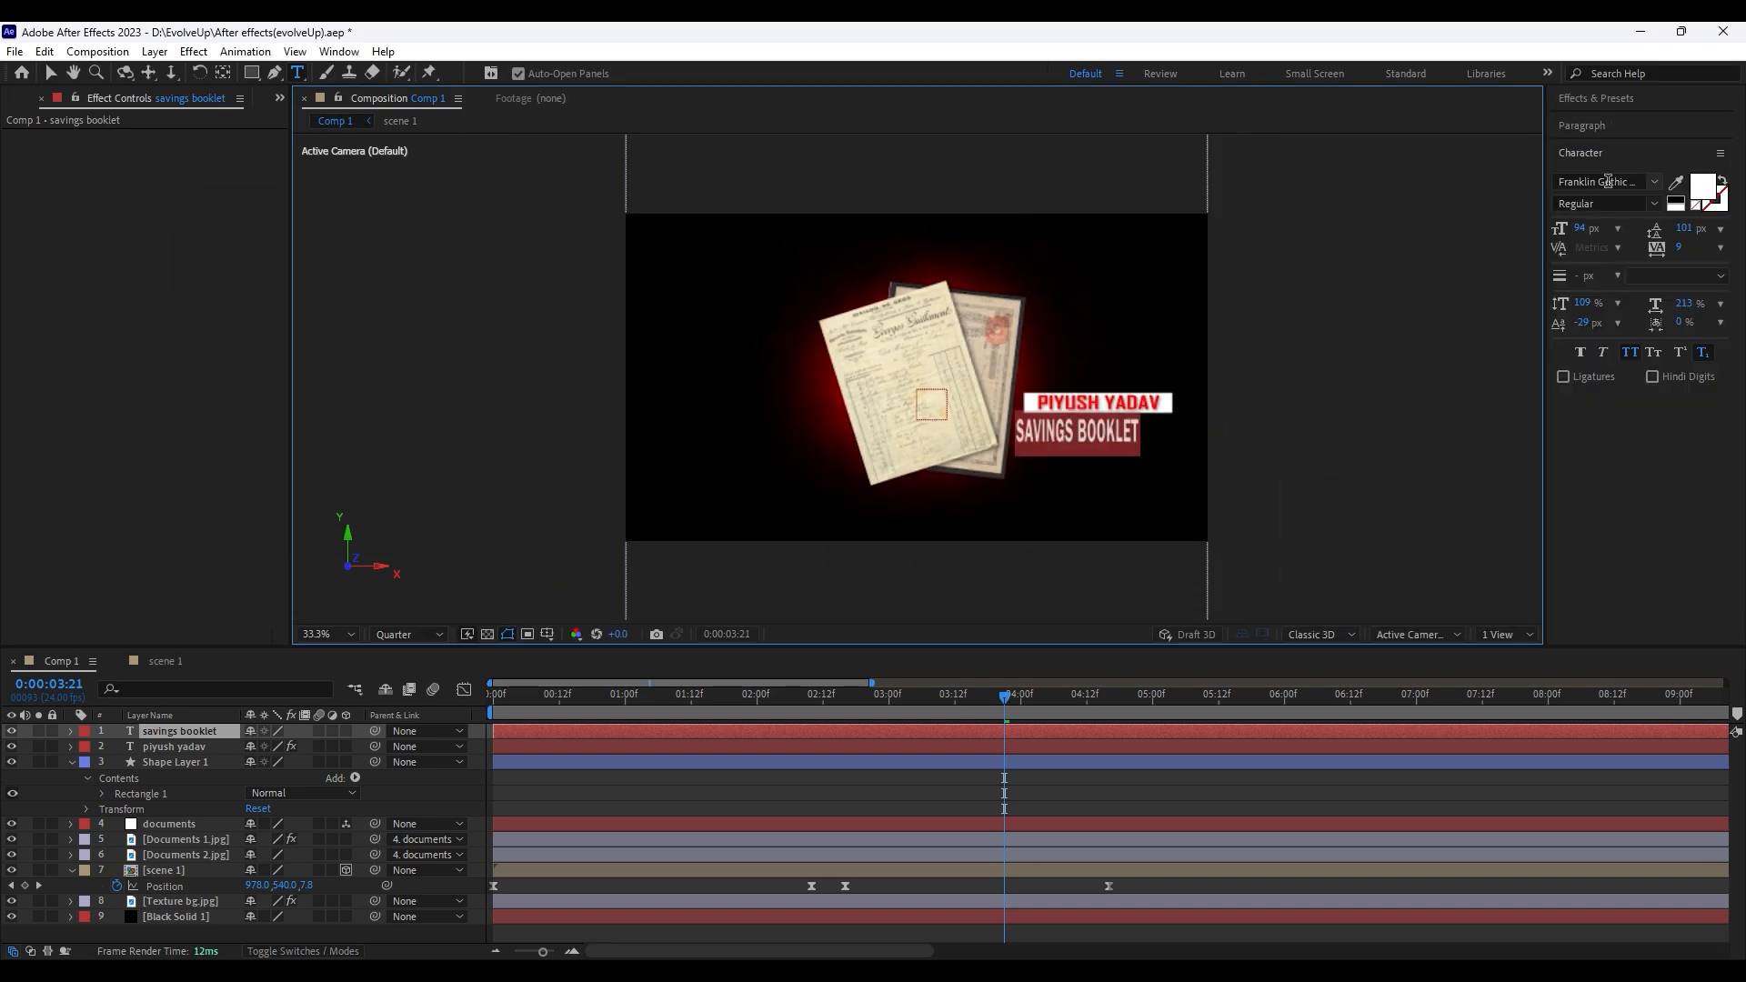
# Position the "savings booklet" text directly beneath the white name label, aligned with its edges
pyautogui.click(50, 73)
pyautogui.moveTo(1344, 464); pyautogui.dragTo(1364, 473)
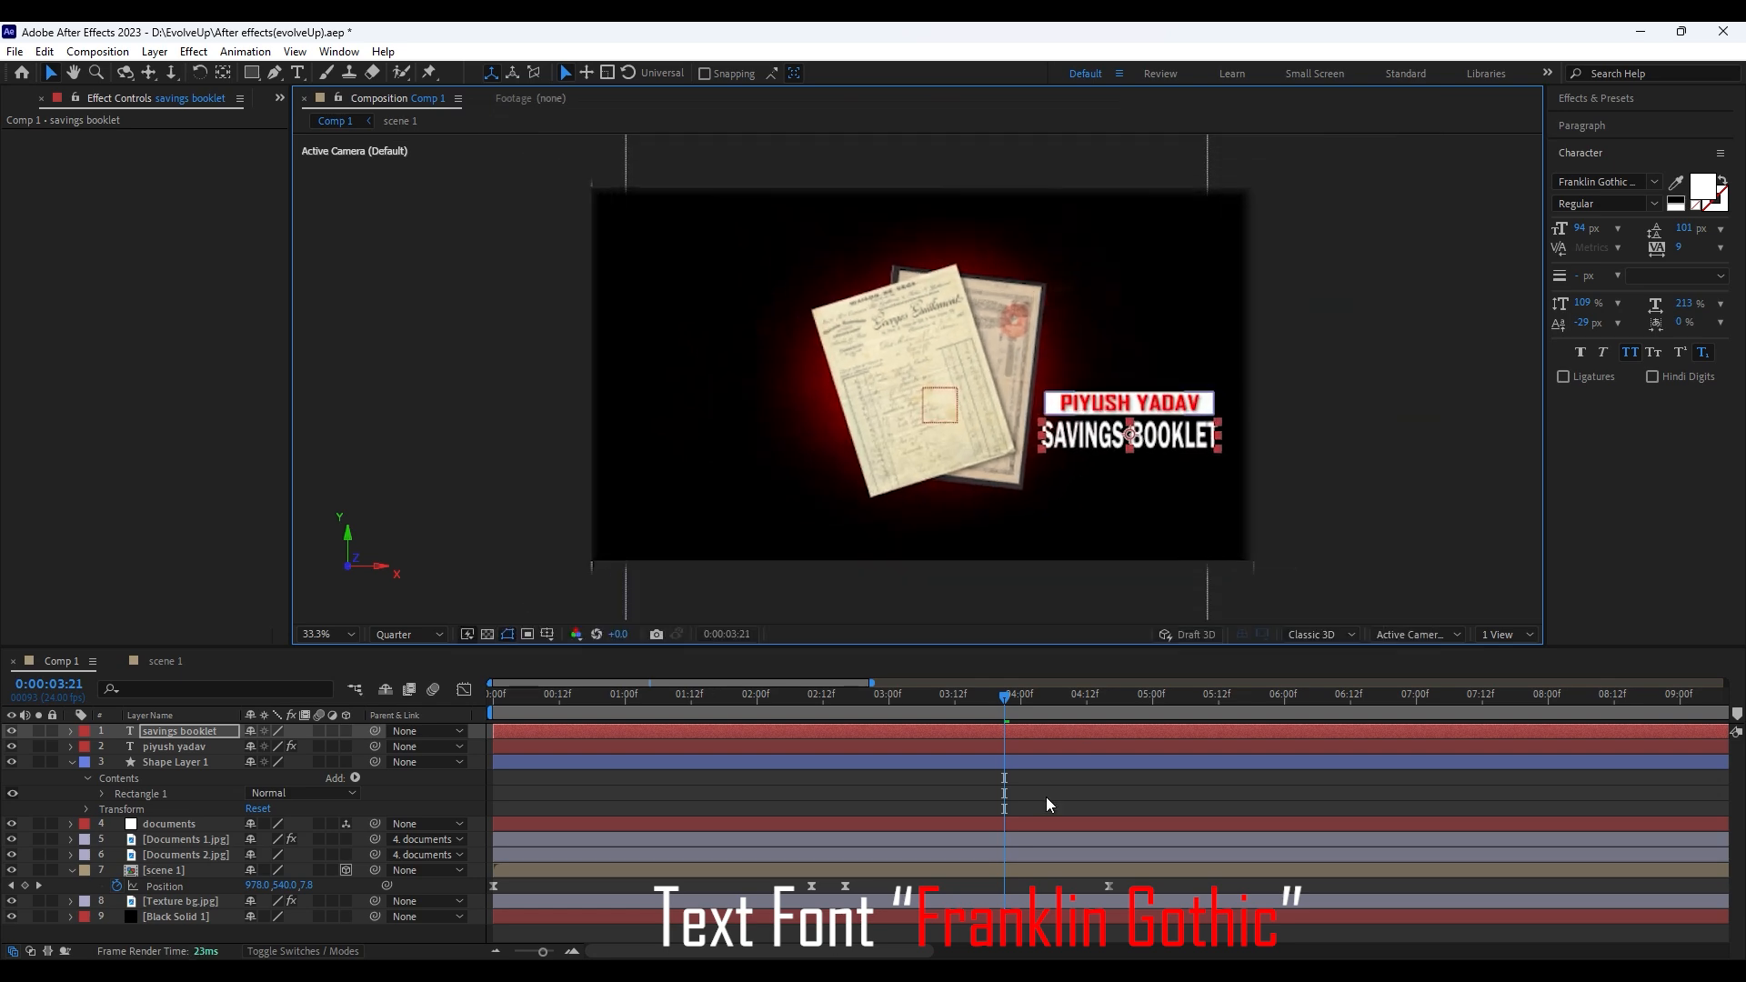
pyautogui.click(1193, 675)
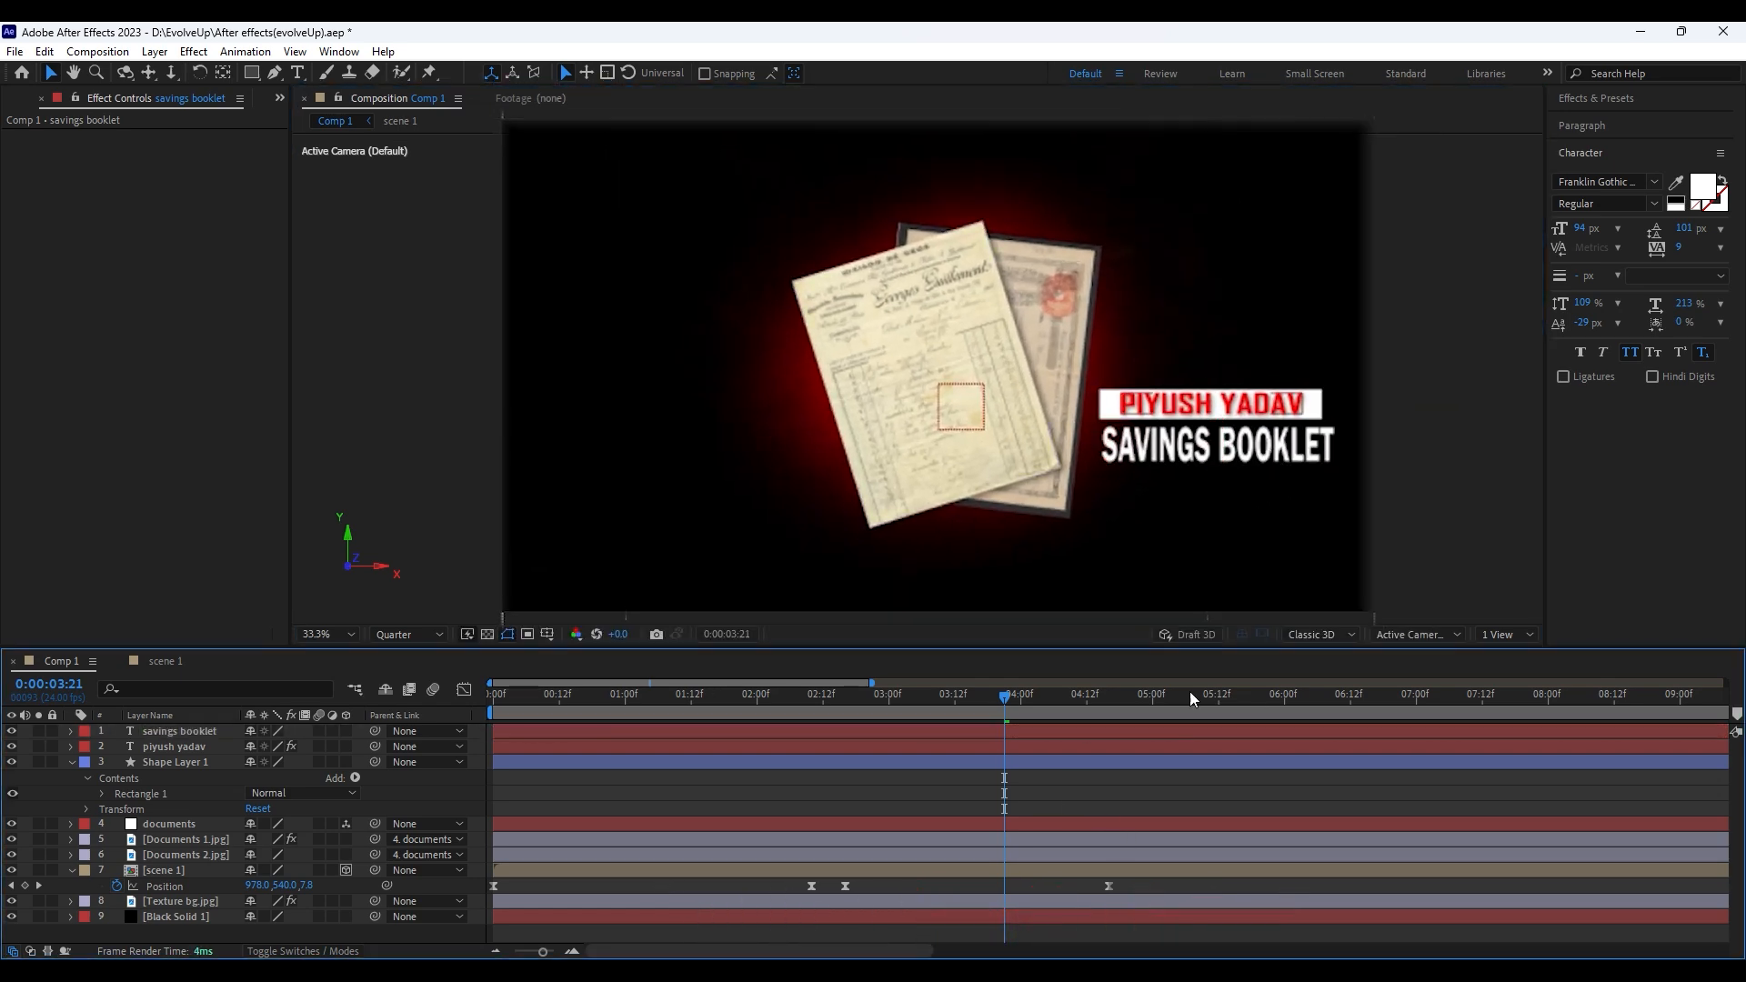
pyautogui.moveTo(1286, 461); pyautogui.dragTo(1280, 460)
pyautogui.click(1191, 777)
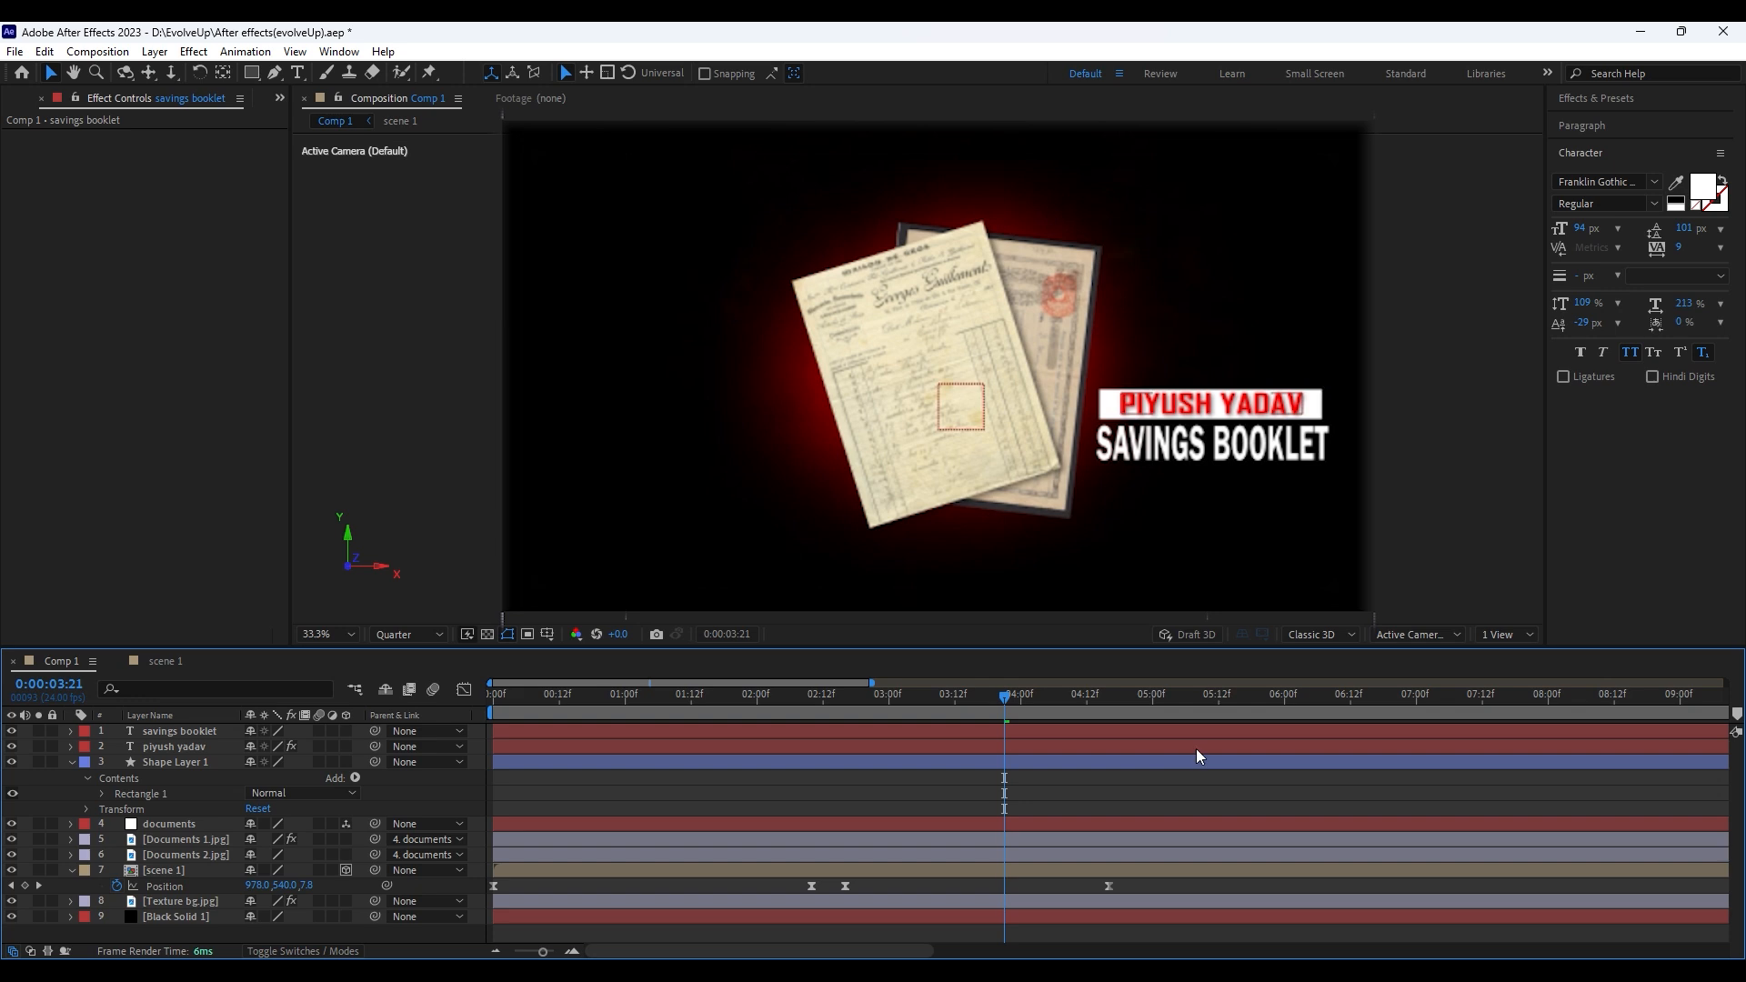
pyautogui.click(1216, 469)
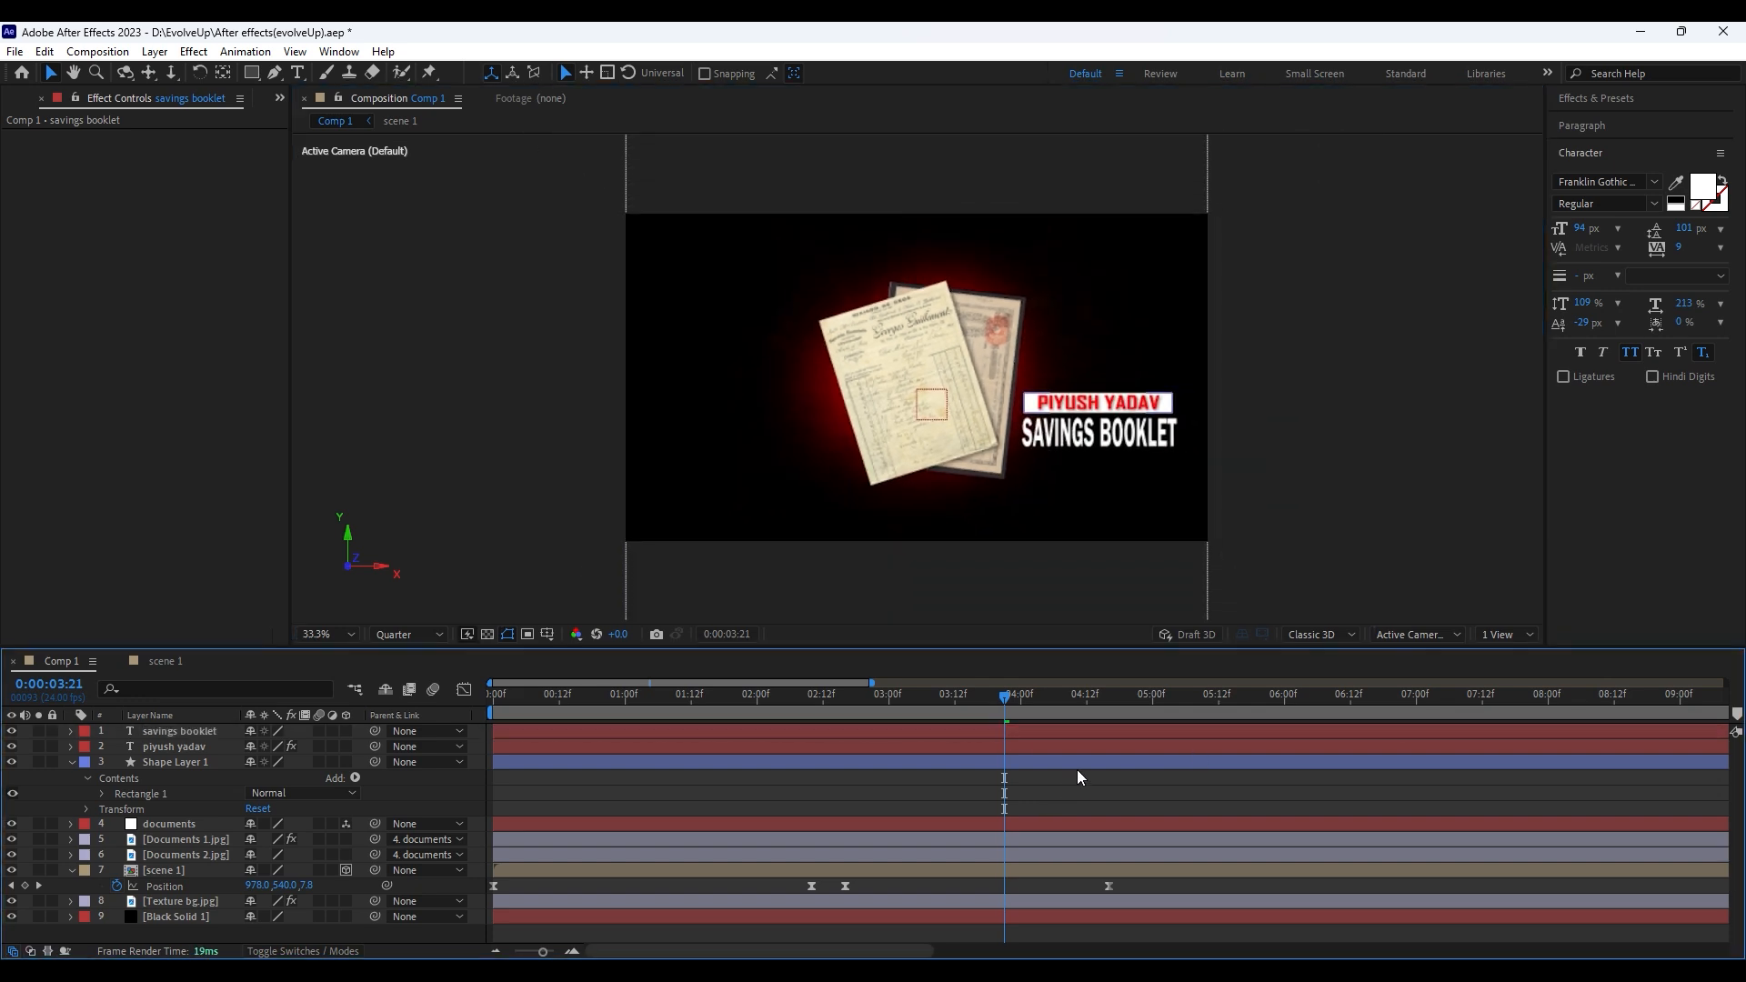
# Copy the Drop Shadow effect from the name text layer to the white rectangle's Shape Layer 1
pyautogui.click(1076, 746)
pyautogui.click(68, 136)
pyautogui.hotkey('ctrl', 'c')
pyautogui.click(176, 762)
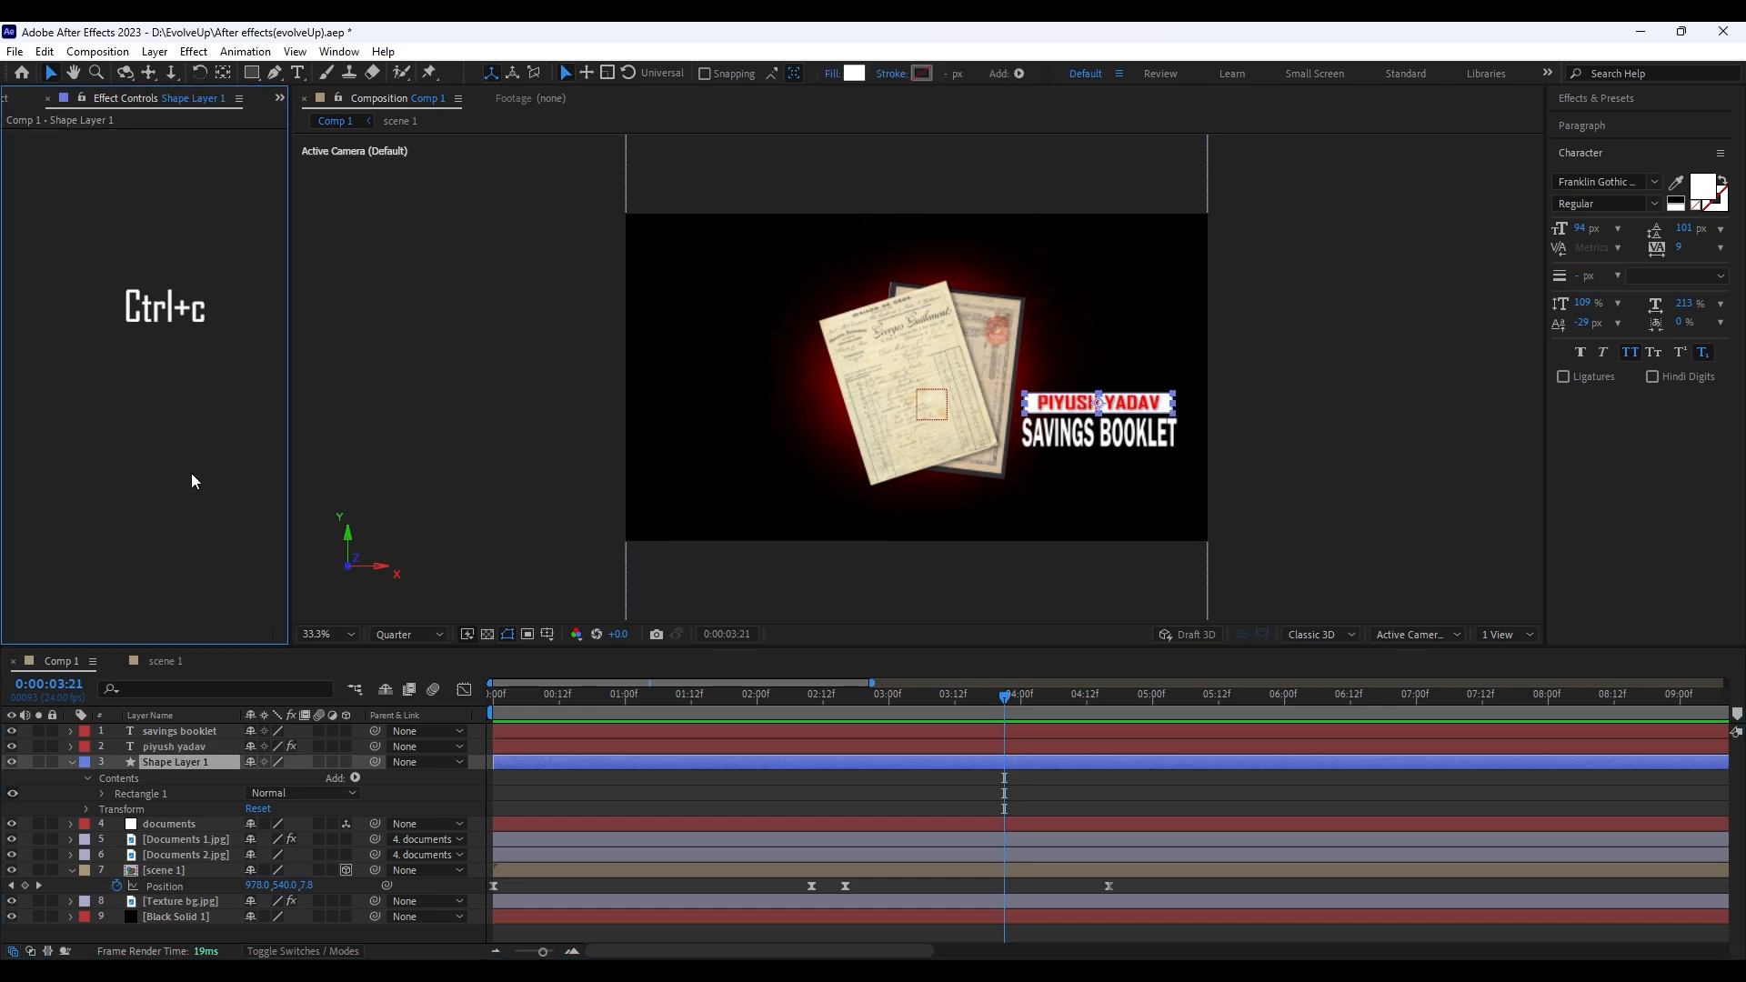
pyautogui.hotkey('ctrl', 'v')
# Pre-compose the savings booklet text layer and open the resulting composition
pyautogui.rightClick(979, 734)
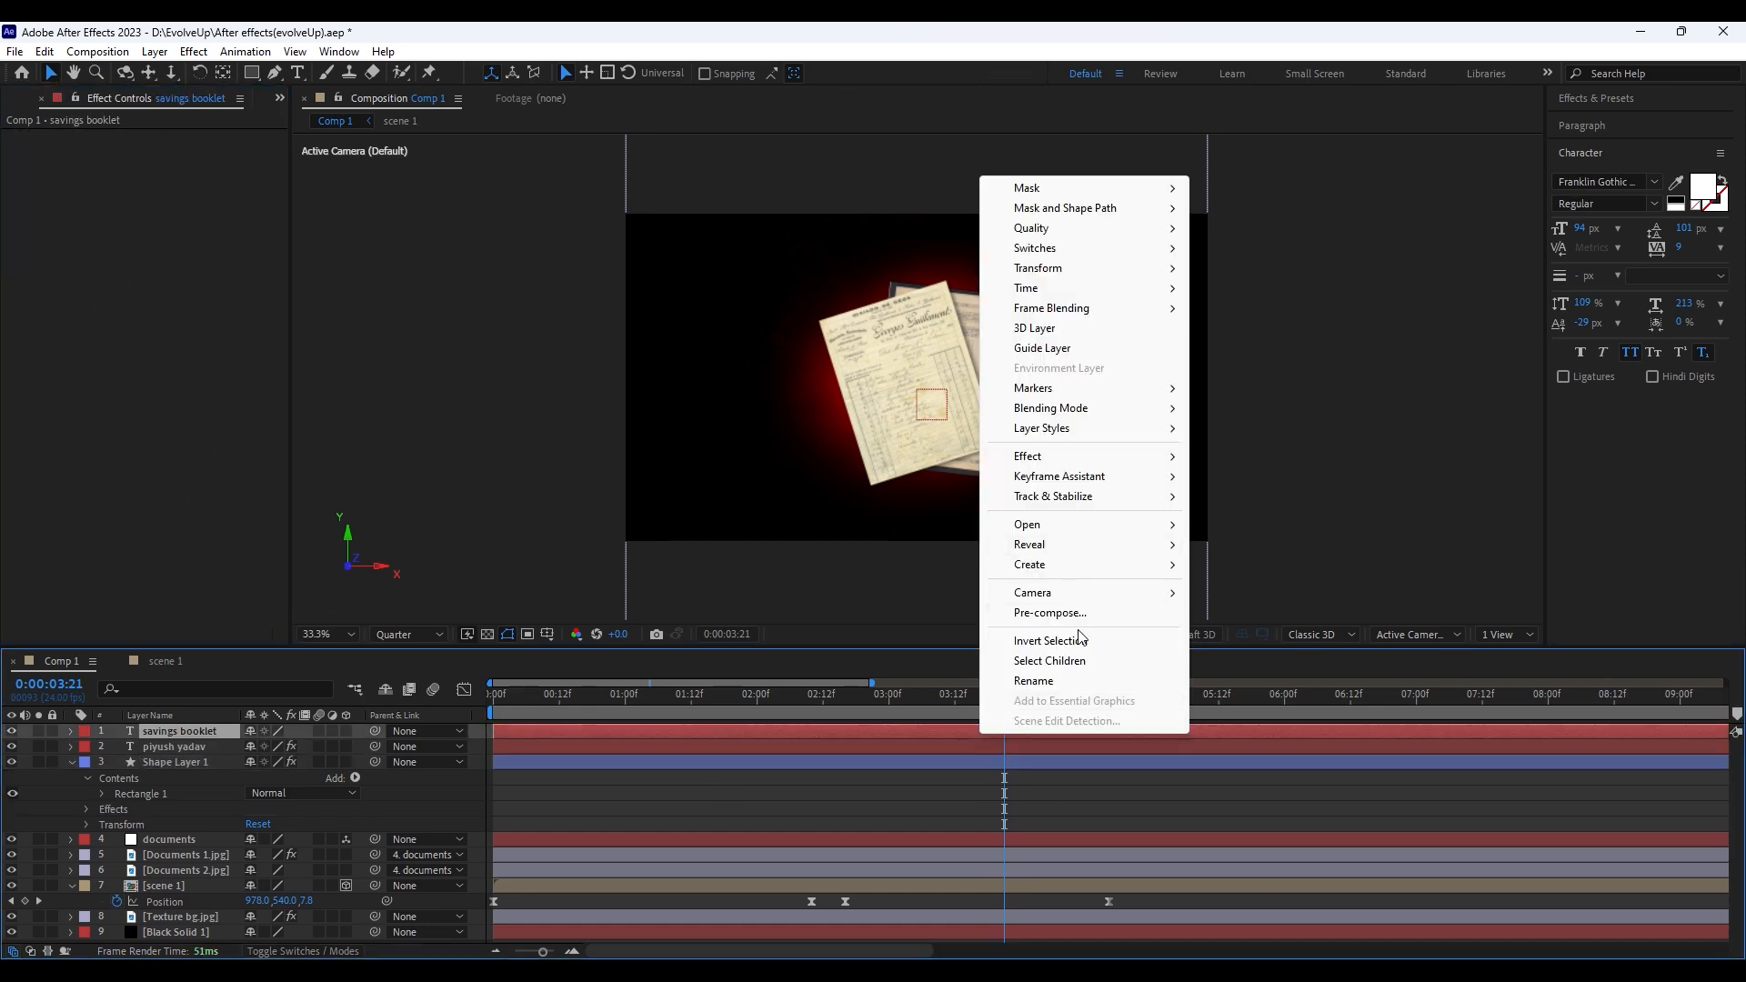
pyautogui.click(1018, 612)
pyautogui.click(916, 618)
pyautogui.doubleClick(1011, 729)
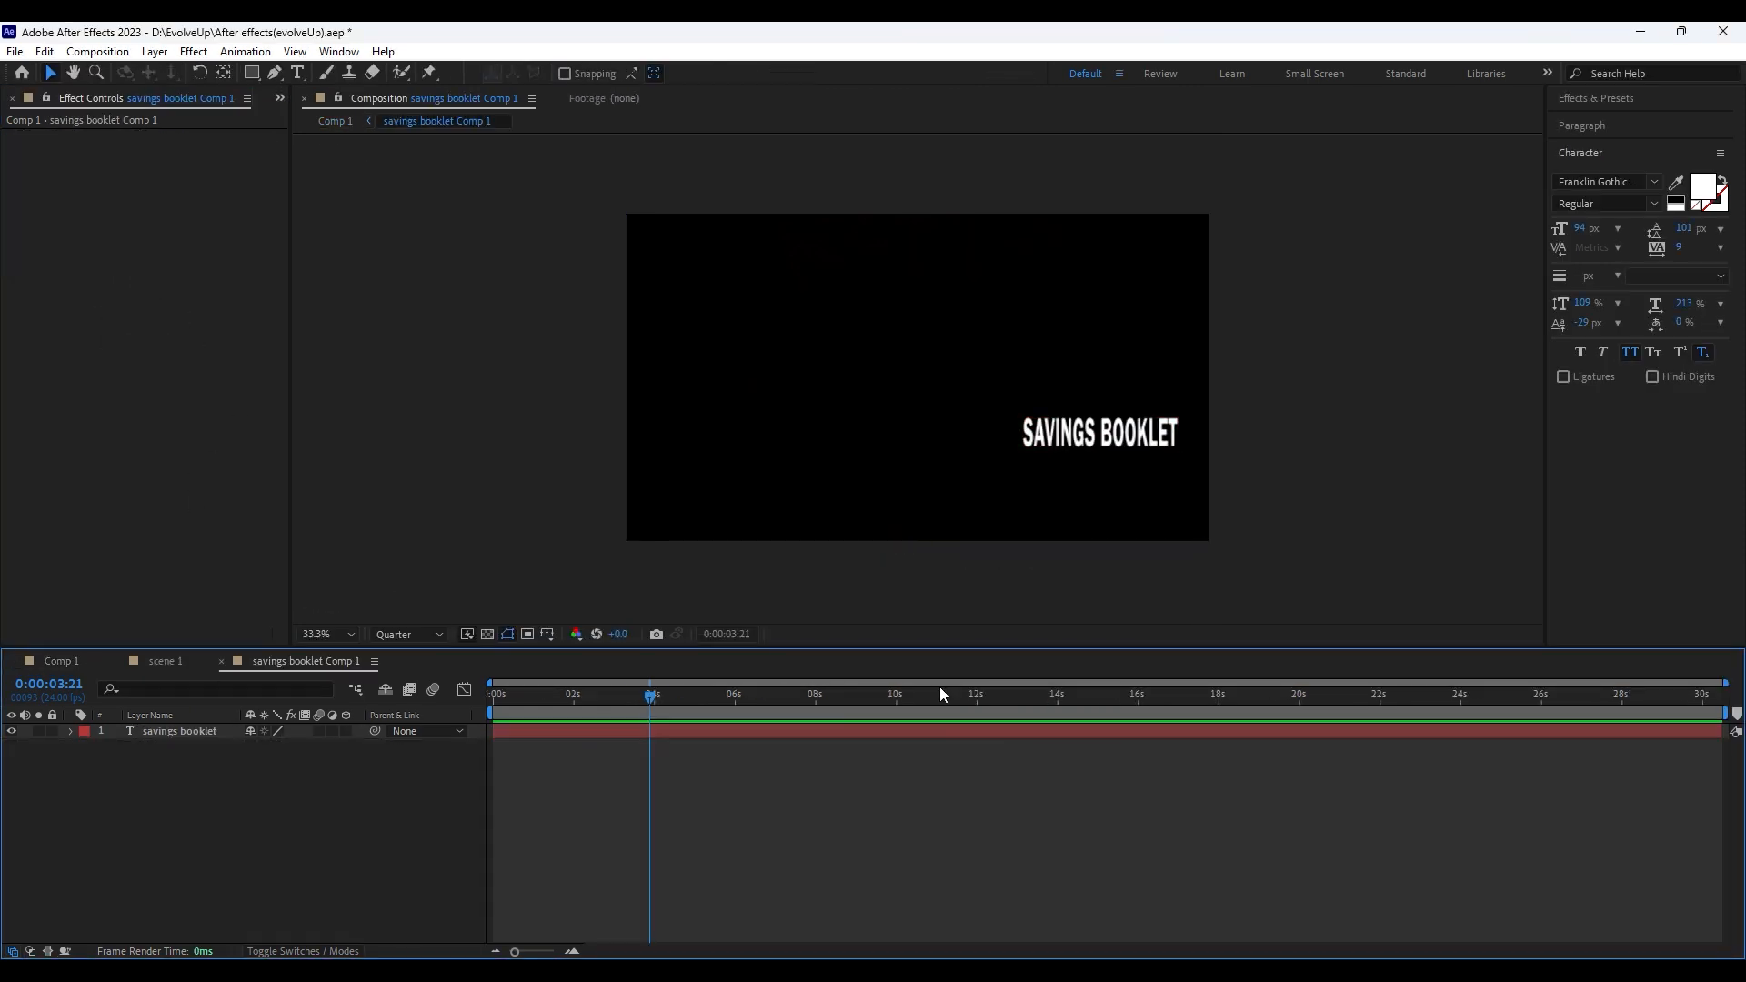
# Enable per-character 3D on the savings booklet text and add a Position animator to it
pyautogui.click(70, 731)
pyautogui.click(87, 747)
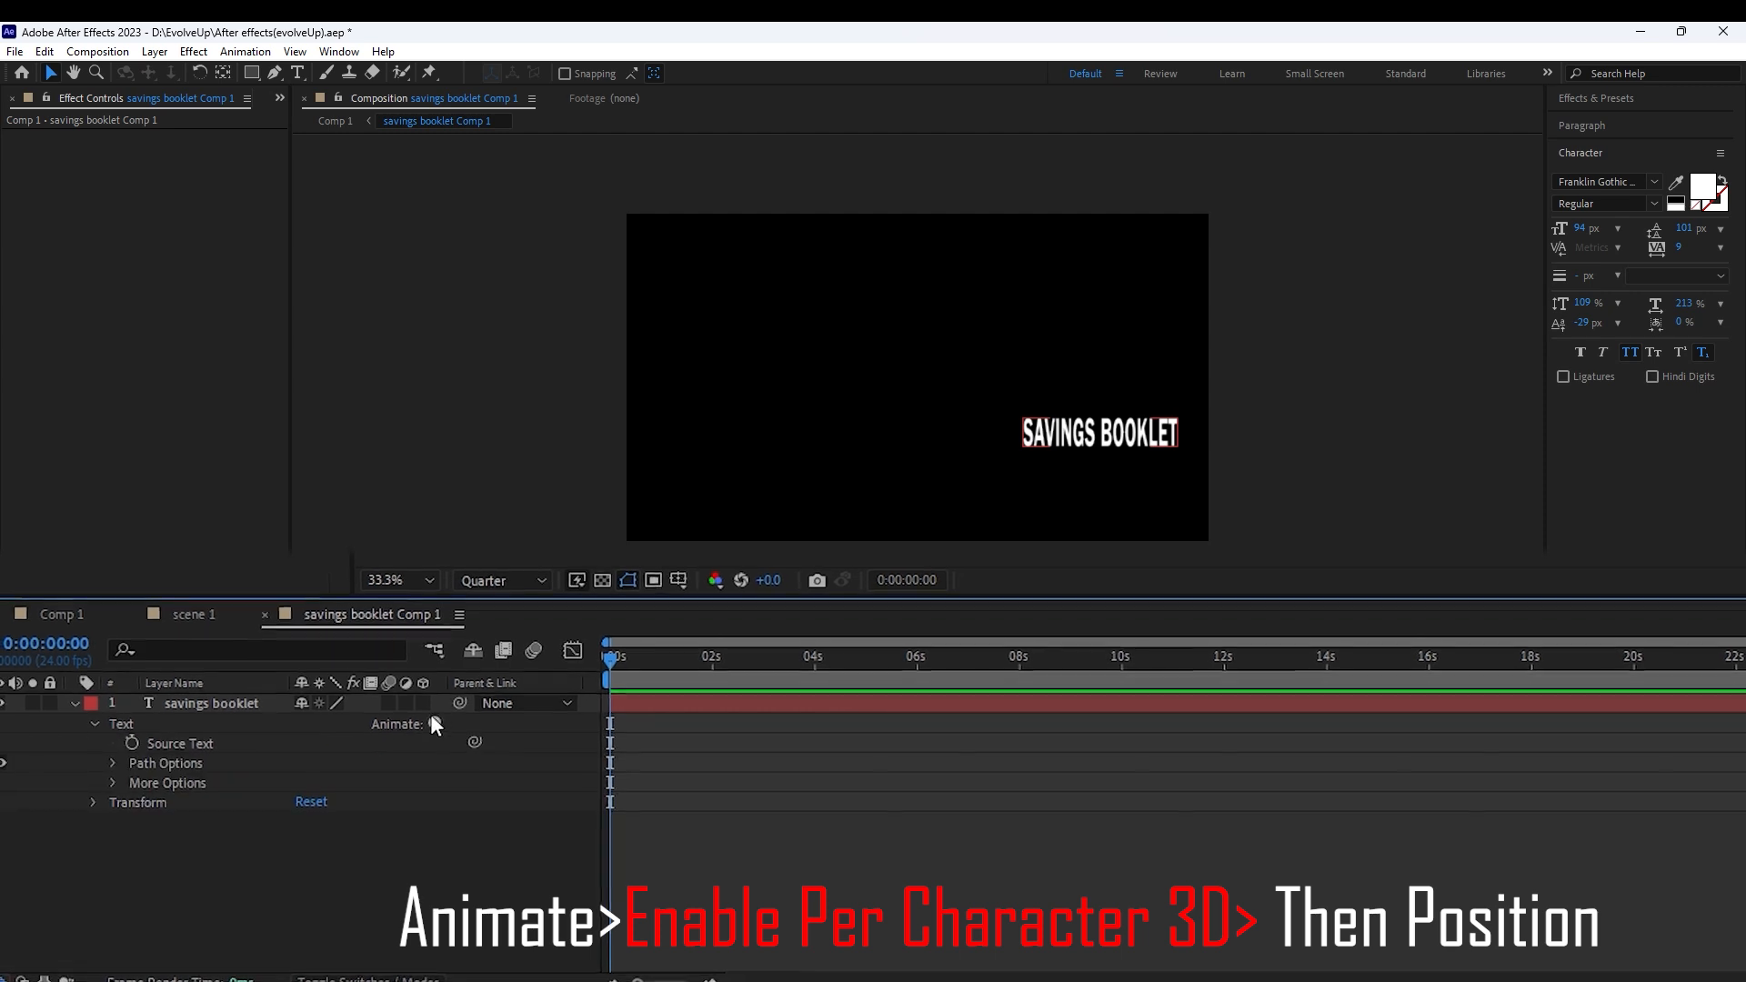
pyautogui.click(354, 746)
pyautogui.click(509, 362)
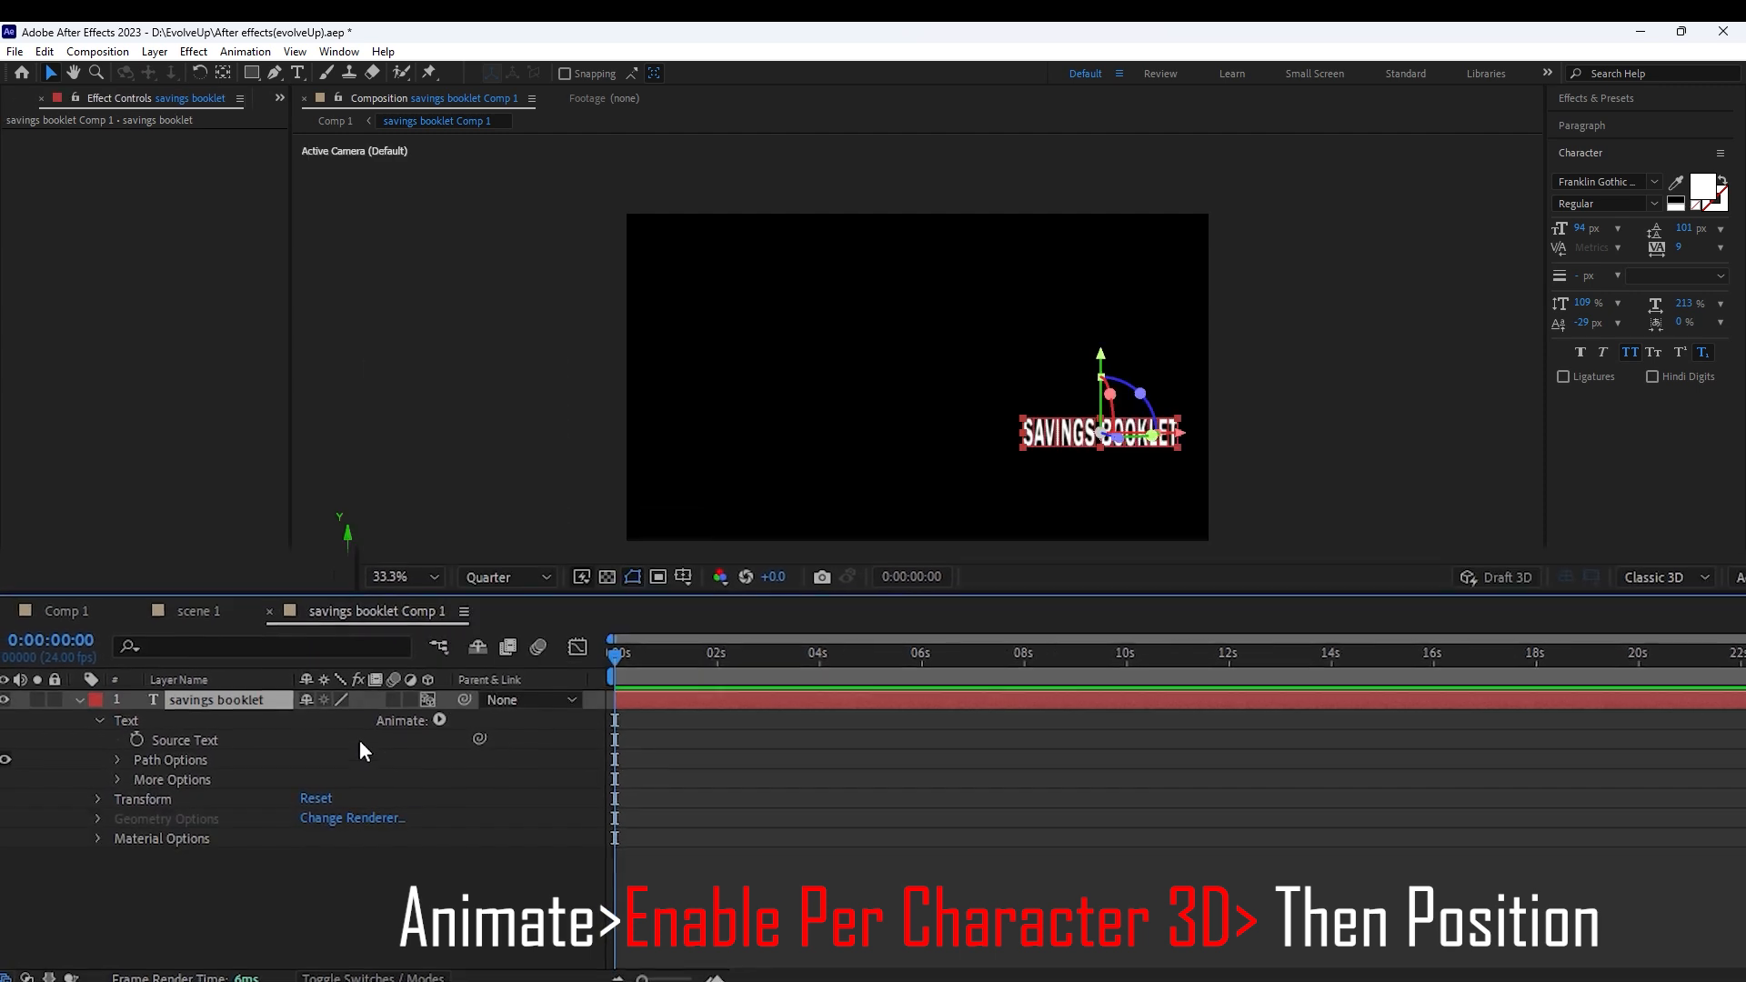
pyautogui.click(696, 800)
pyautogui.click(439, 720)
pyautogui.click(415, 415)
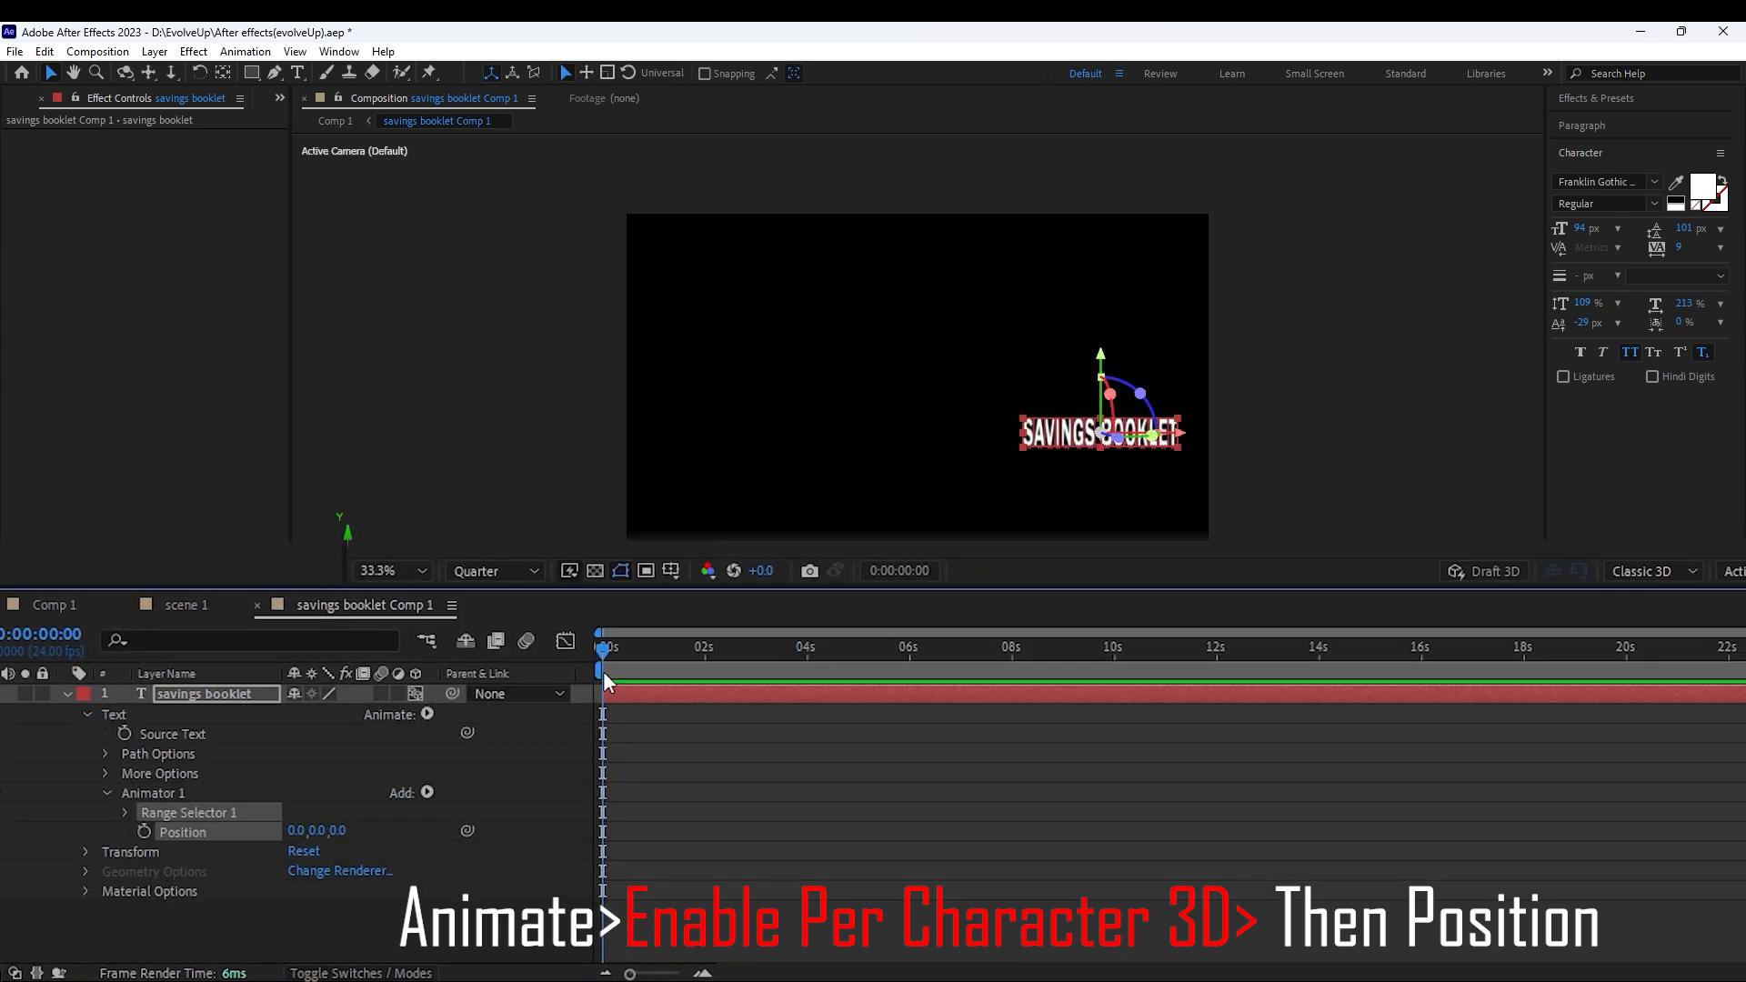
# Add keyframes for the animator's Position at 0:00:02:19 and 0:00:04:07
pyautogui.moveTo(597, 673); pyautogui.dragTo(712, 657)
pyautogui.click(109, 839)
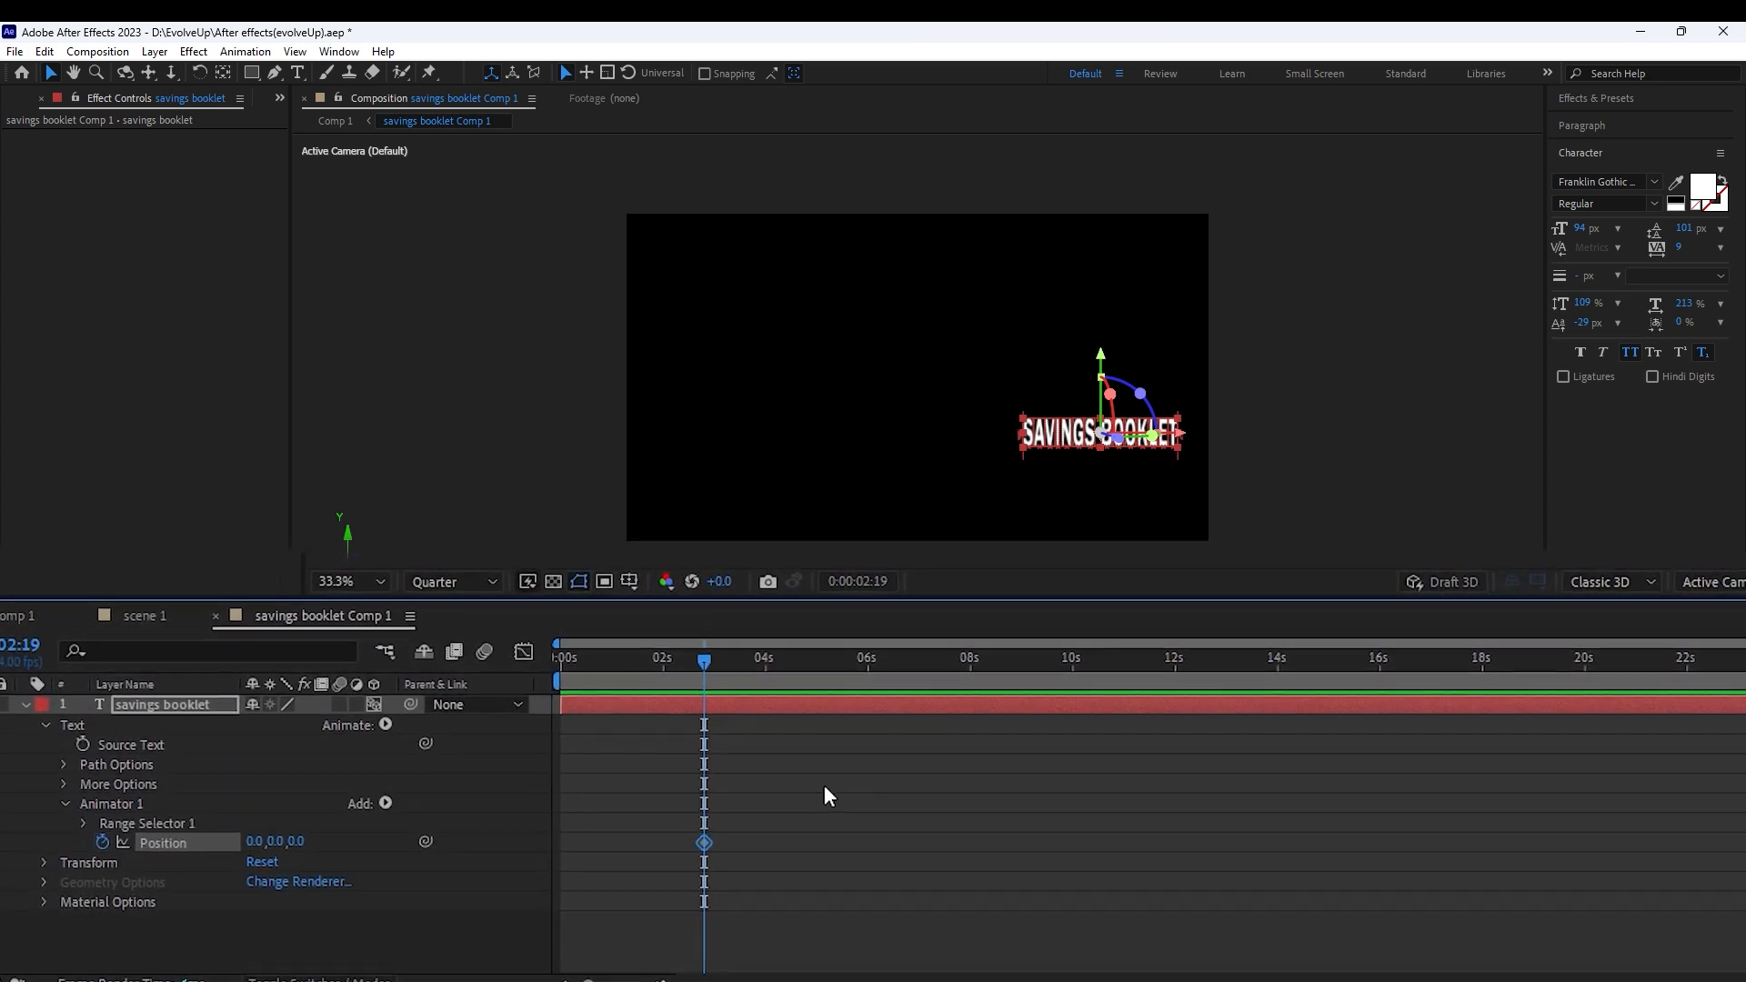
pyautogui.click(788, 654)
pyautogui.click(802, 673)
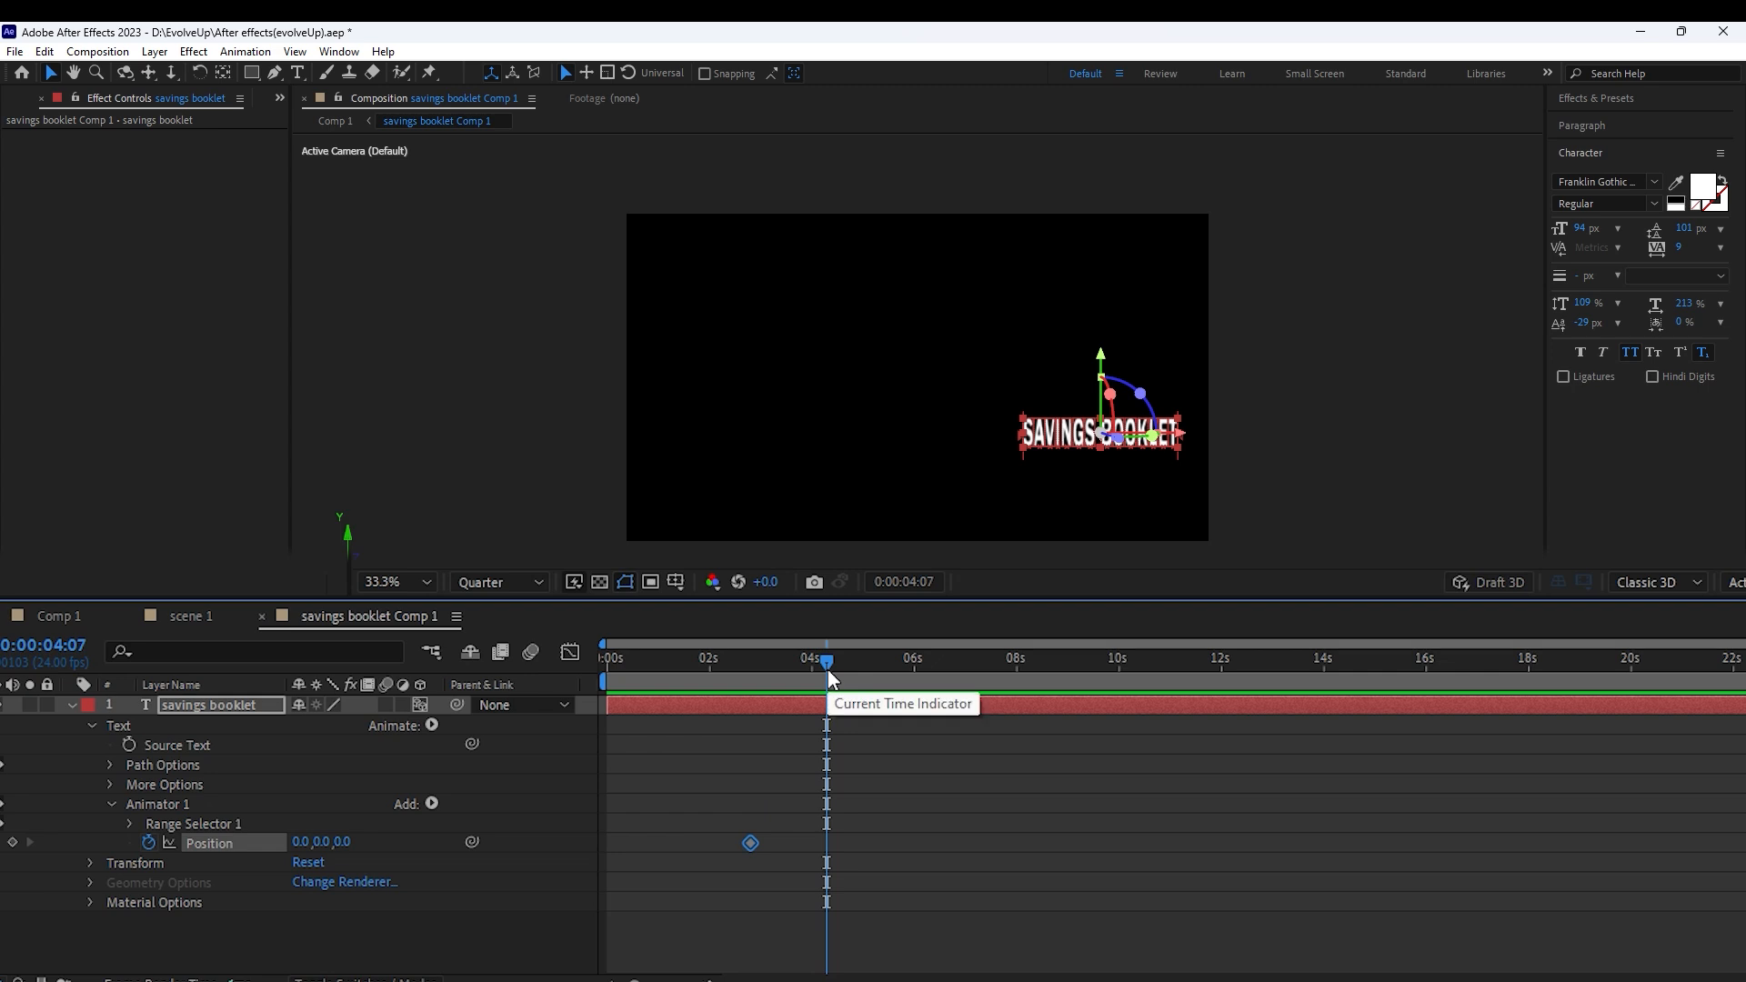
pyautogui.hotkey('ctrl', 'v')
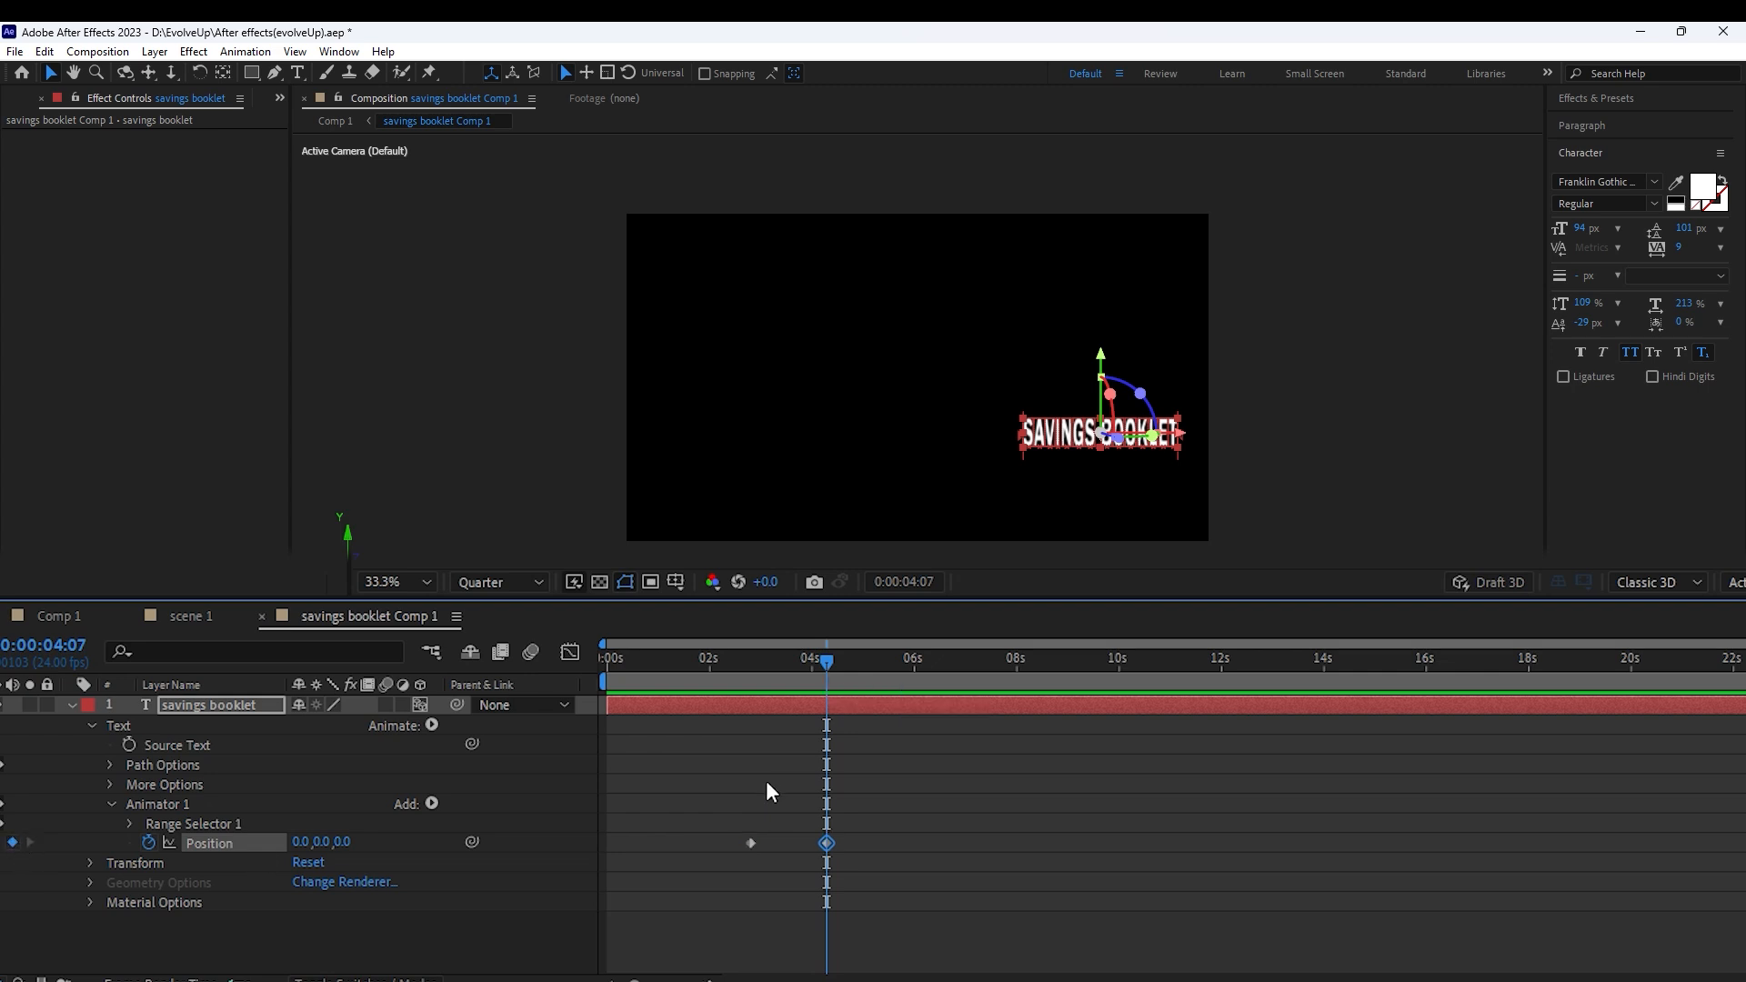
# Set the animator's Position Z to 370 at the 0:00:02:19 keyframe
pyautogui.click(770, 657)
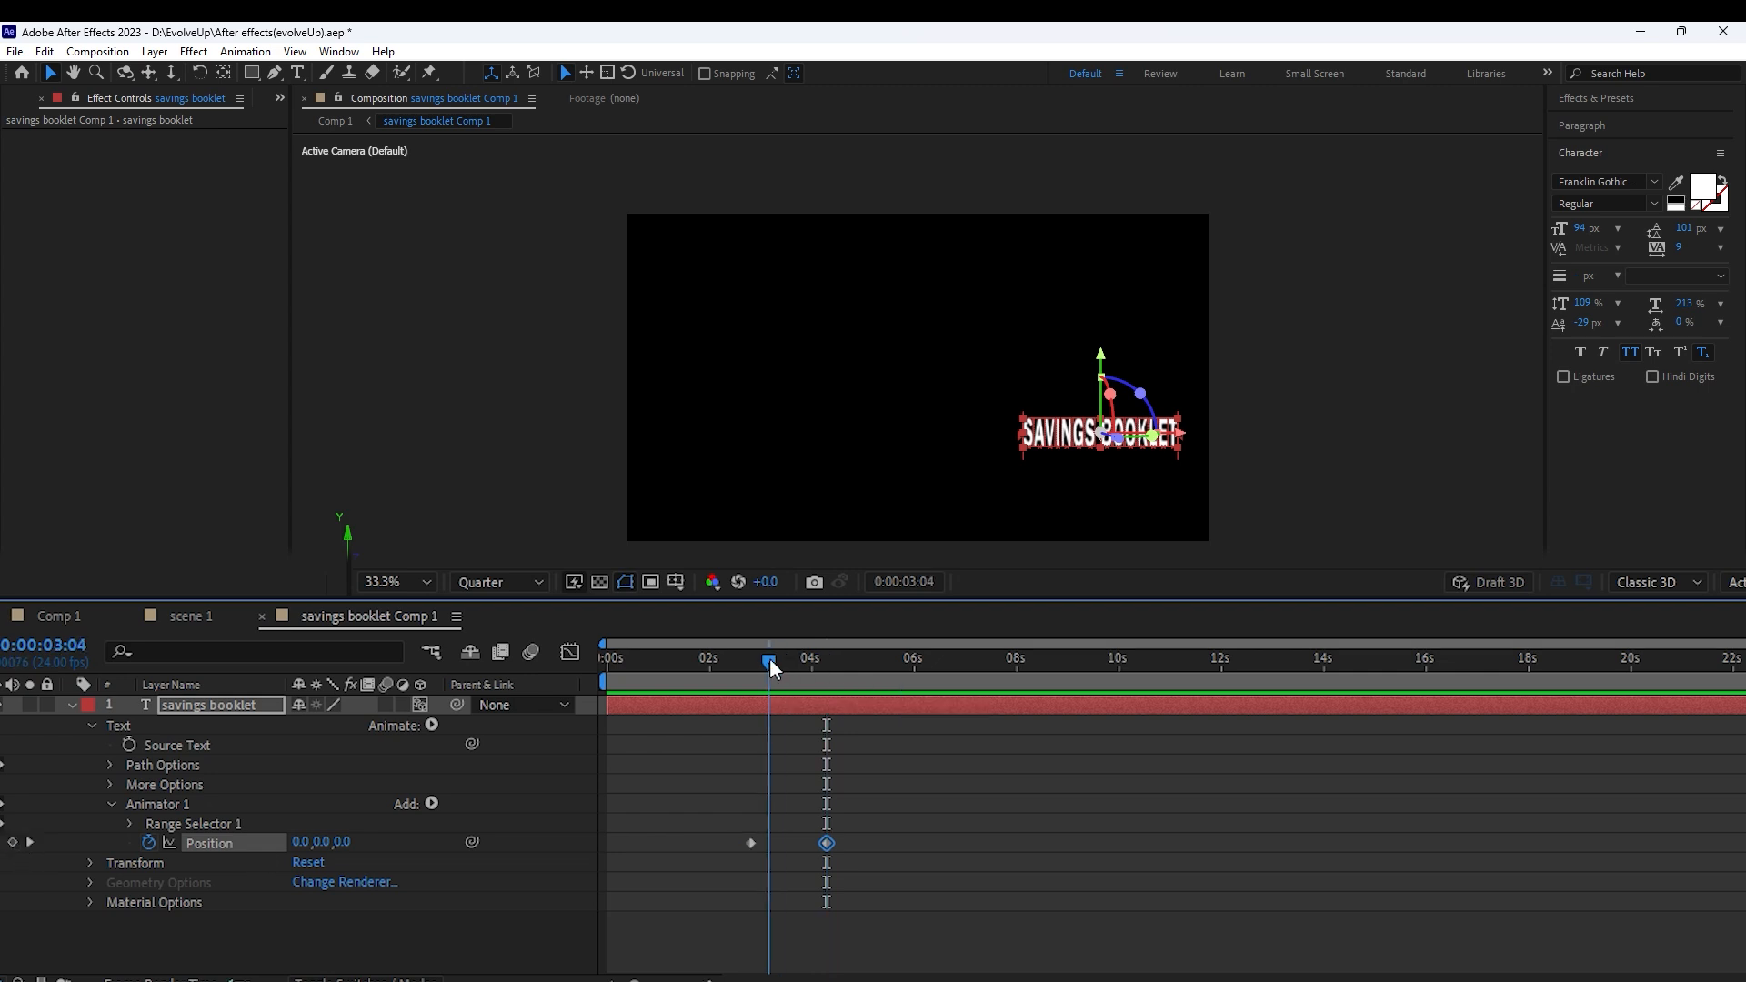
pyautogui.moveTo(344, 842); pyautogui.dragTo(448, 818)
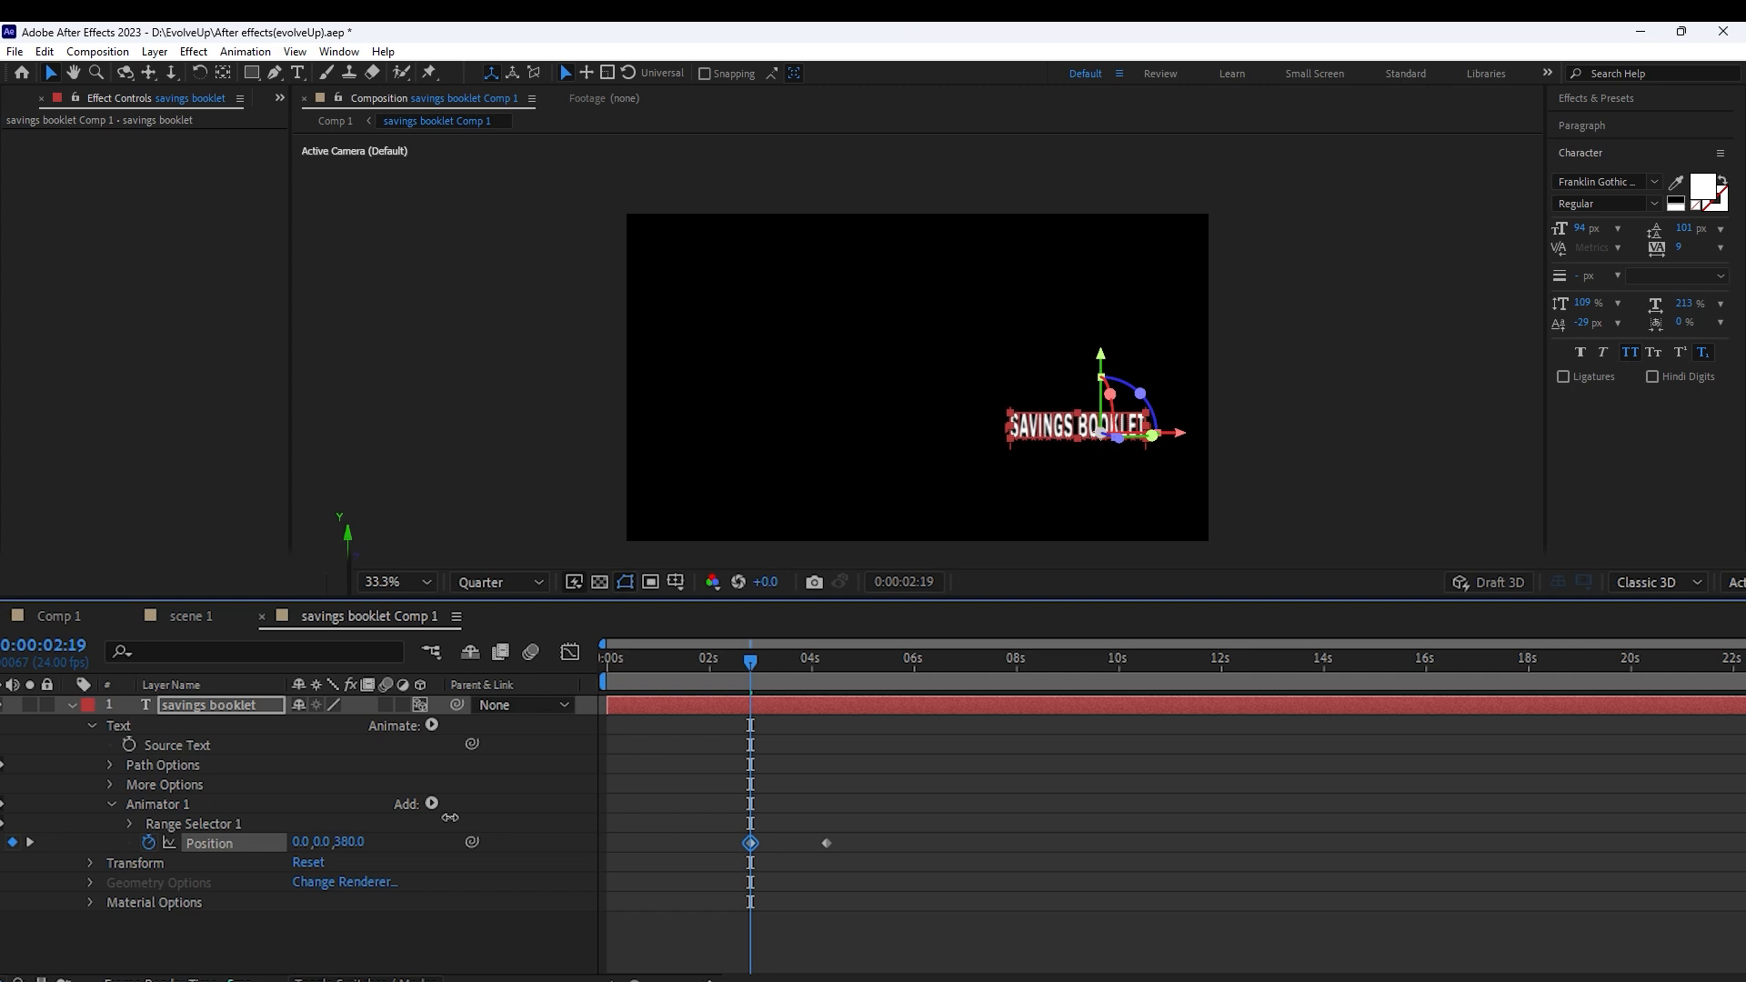
pyautogui.click(924, 849)
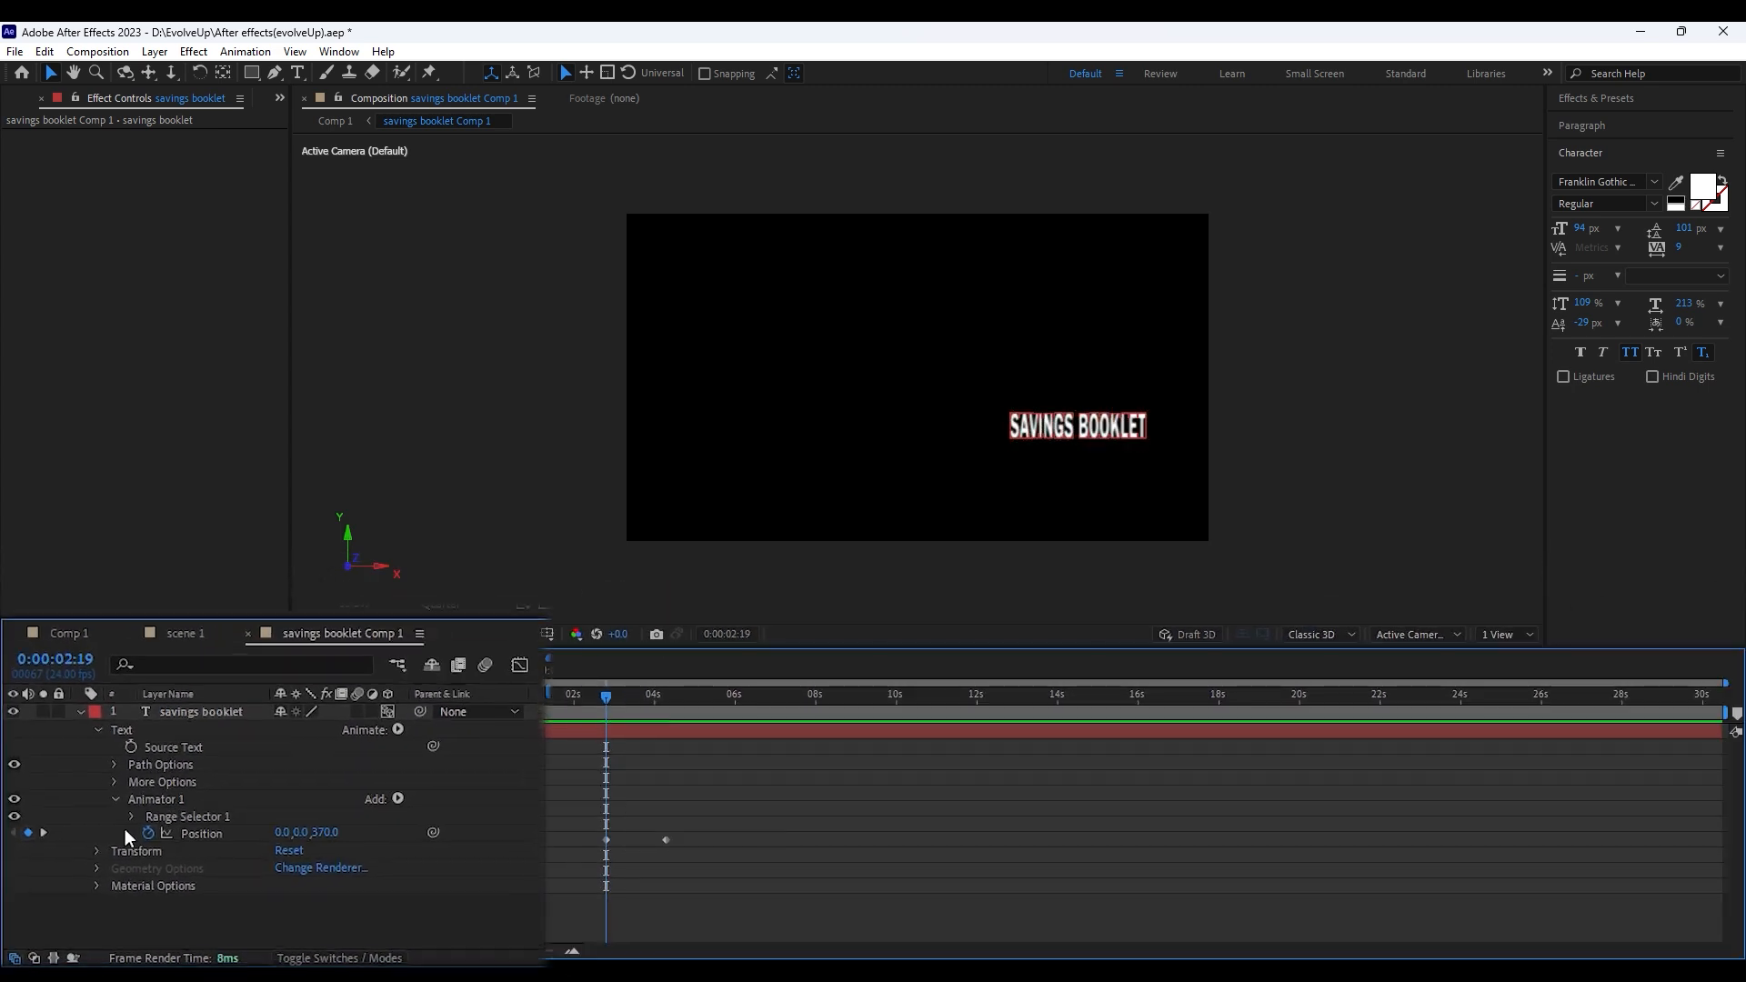
# Set the Range Selector's Offset to 18% and turn Randomize Order on in its advanced options
pyautogui.click(130, 824)
pyautogui.click(188, 880)
pyautogui.scroll(-2, 294, 825)
pyautogui.moveTo(344, 739); pyautogui.dragTo(400, 734)
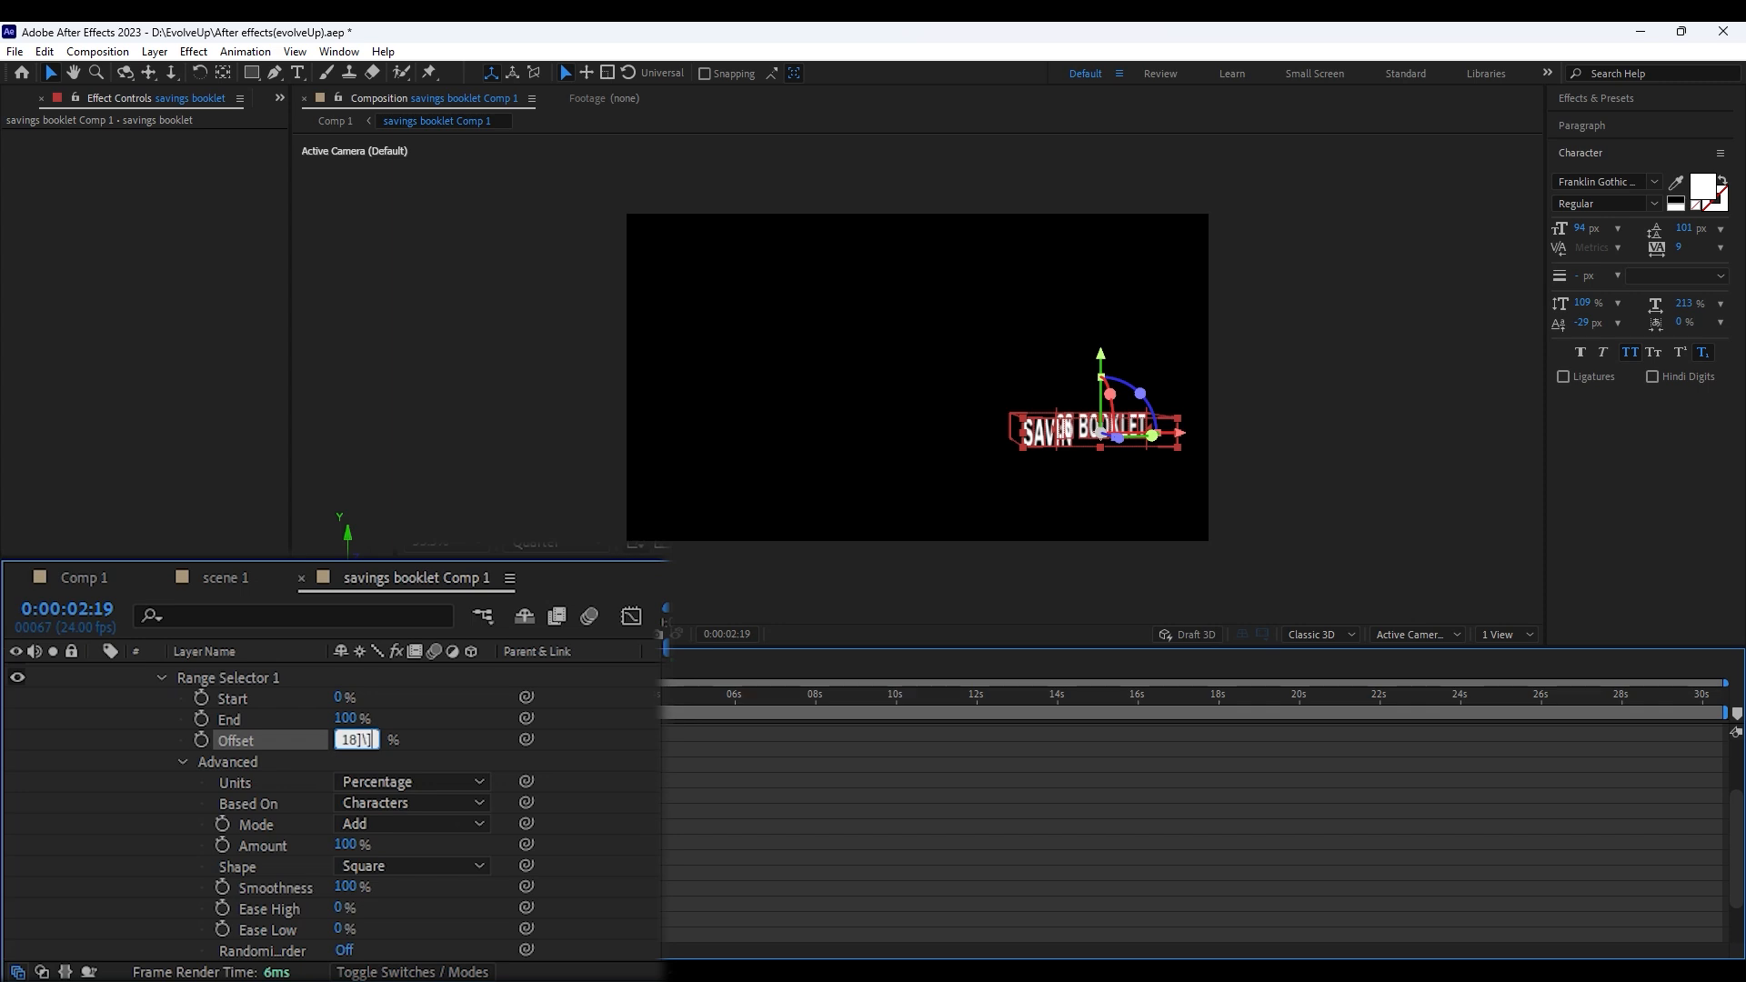
pyautogui.click(828, 944)
pyautogui.scroll(-2, 216, 814)
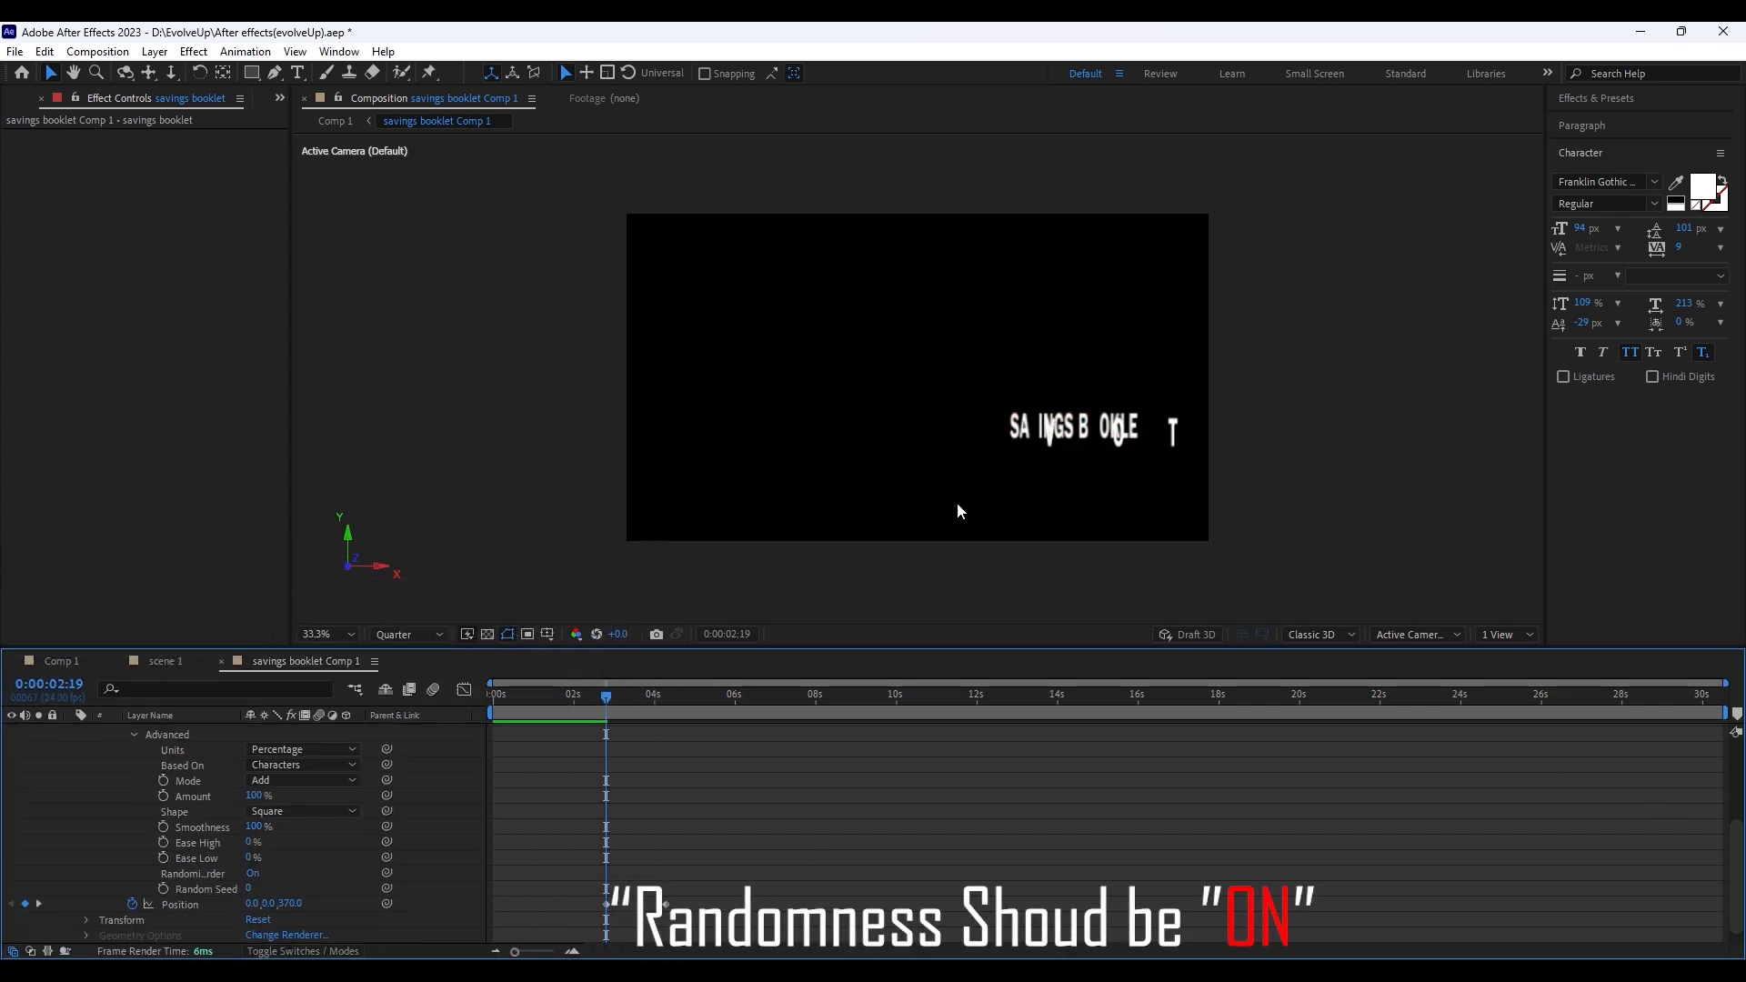
pyautogui.scroll(3, 744, 816)
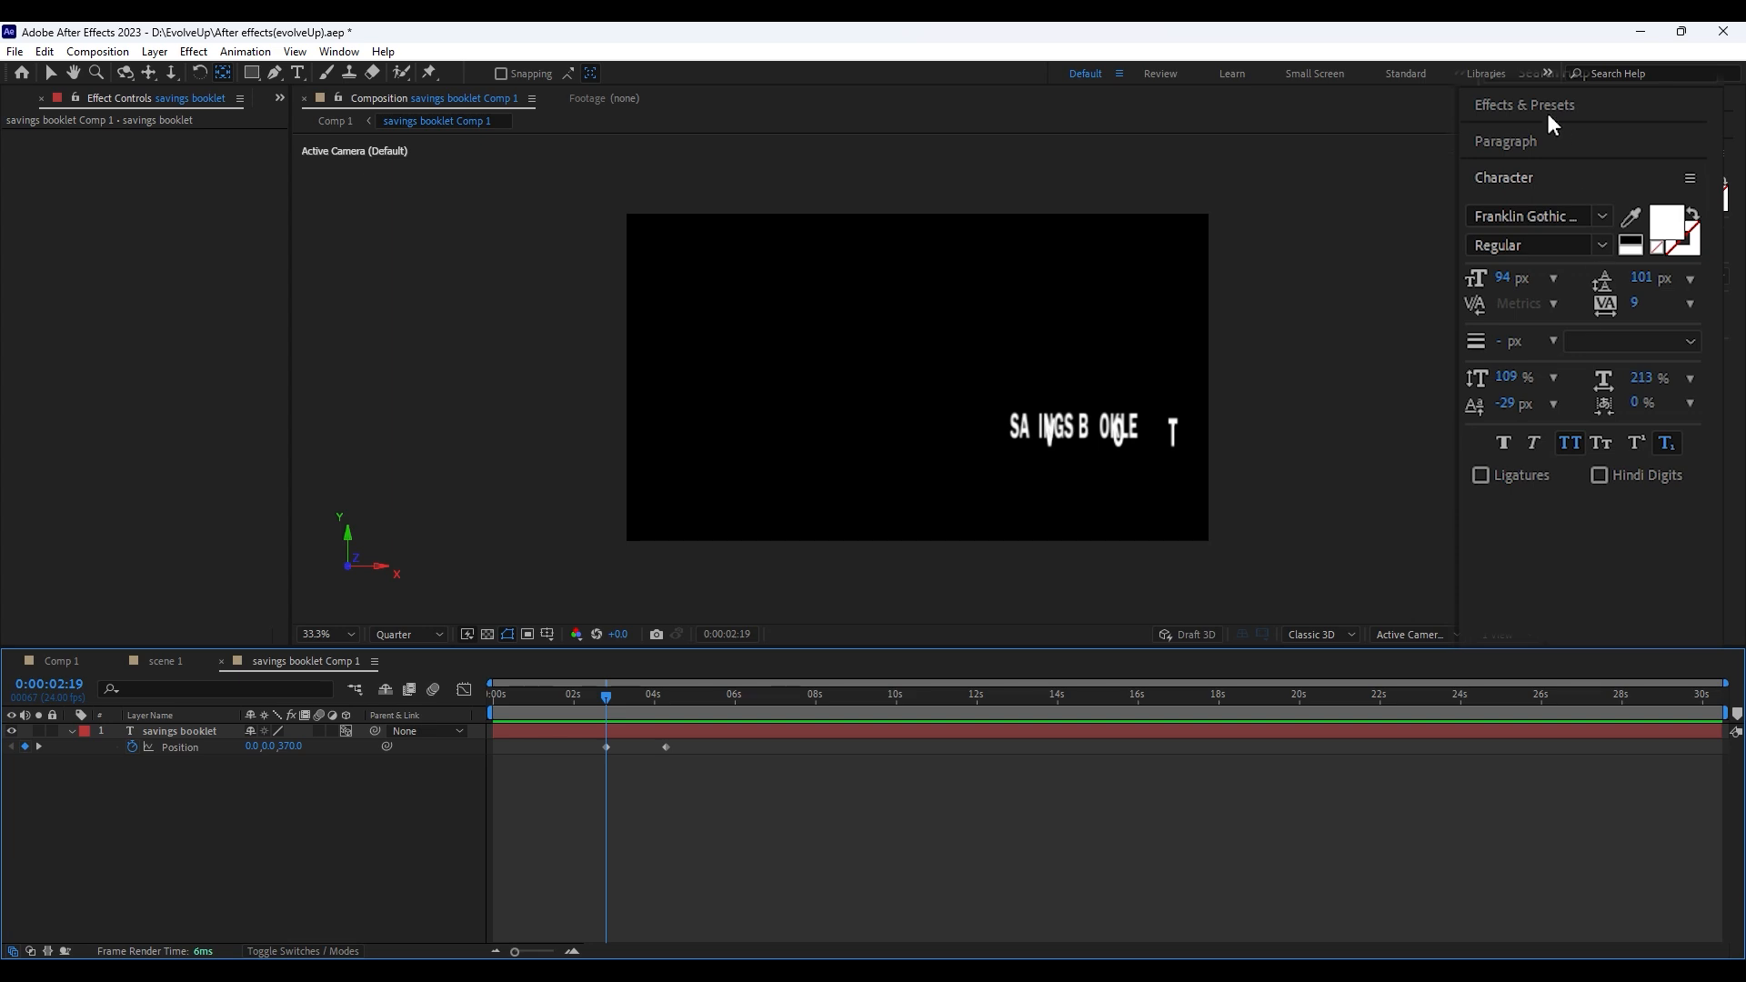
# Find the Typewriter preset and apply it to the savings booklet text layer at 0:00:02:19
pyautogui.click(1552, 124)
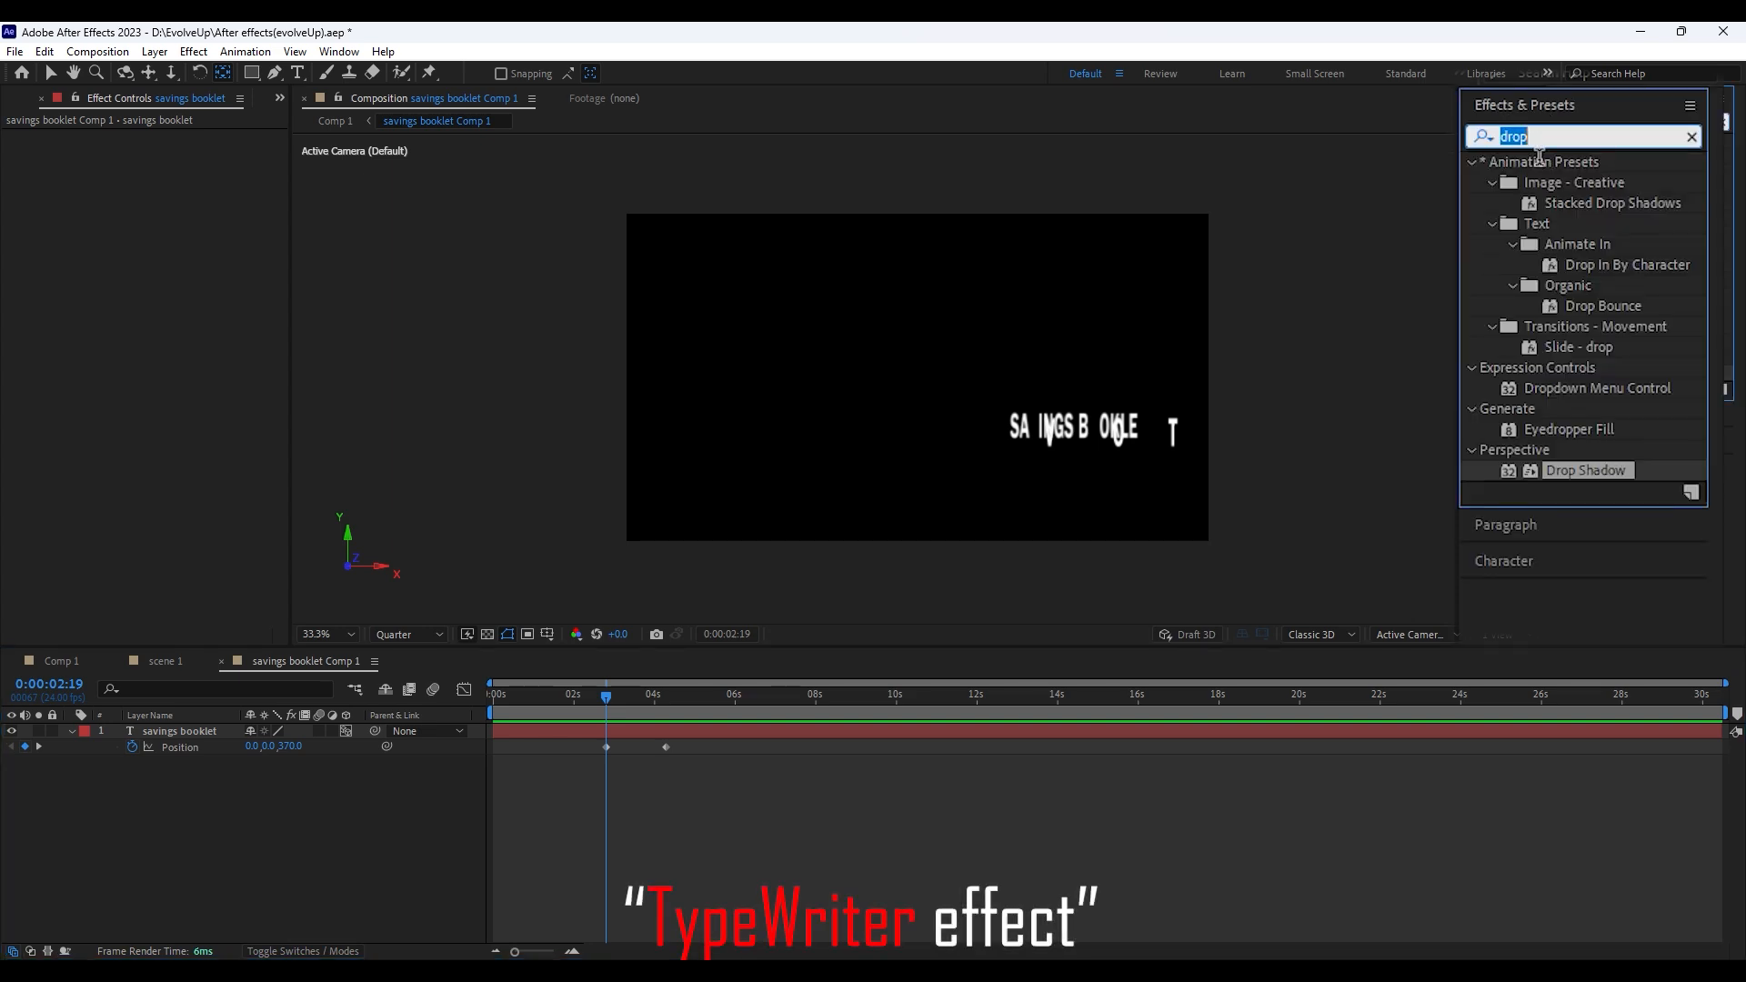
pyautogui.write('typ')
pyautogui.moveTo(1598, 285); pyautogui.dragTo(604, 730)
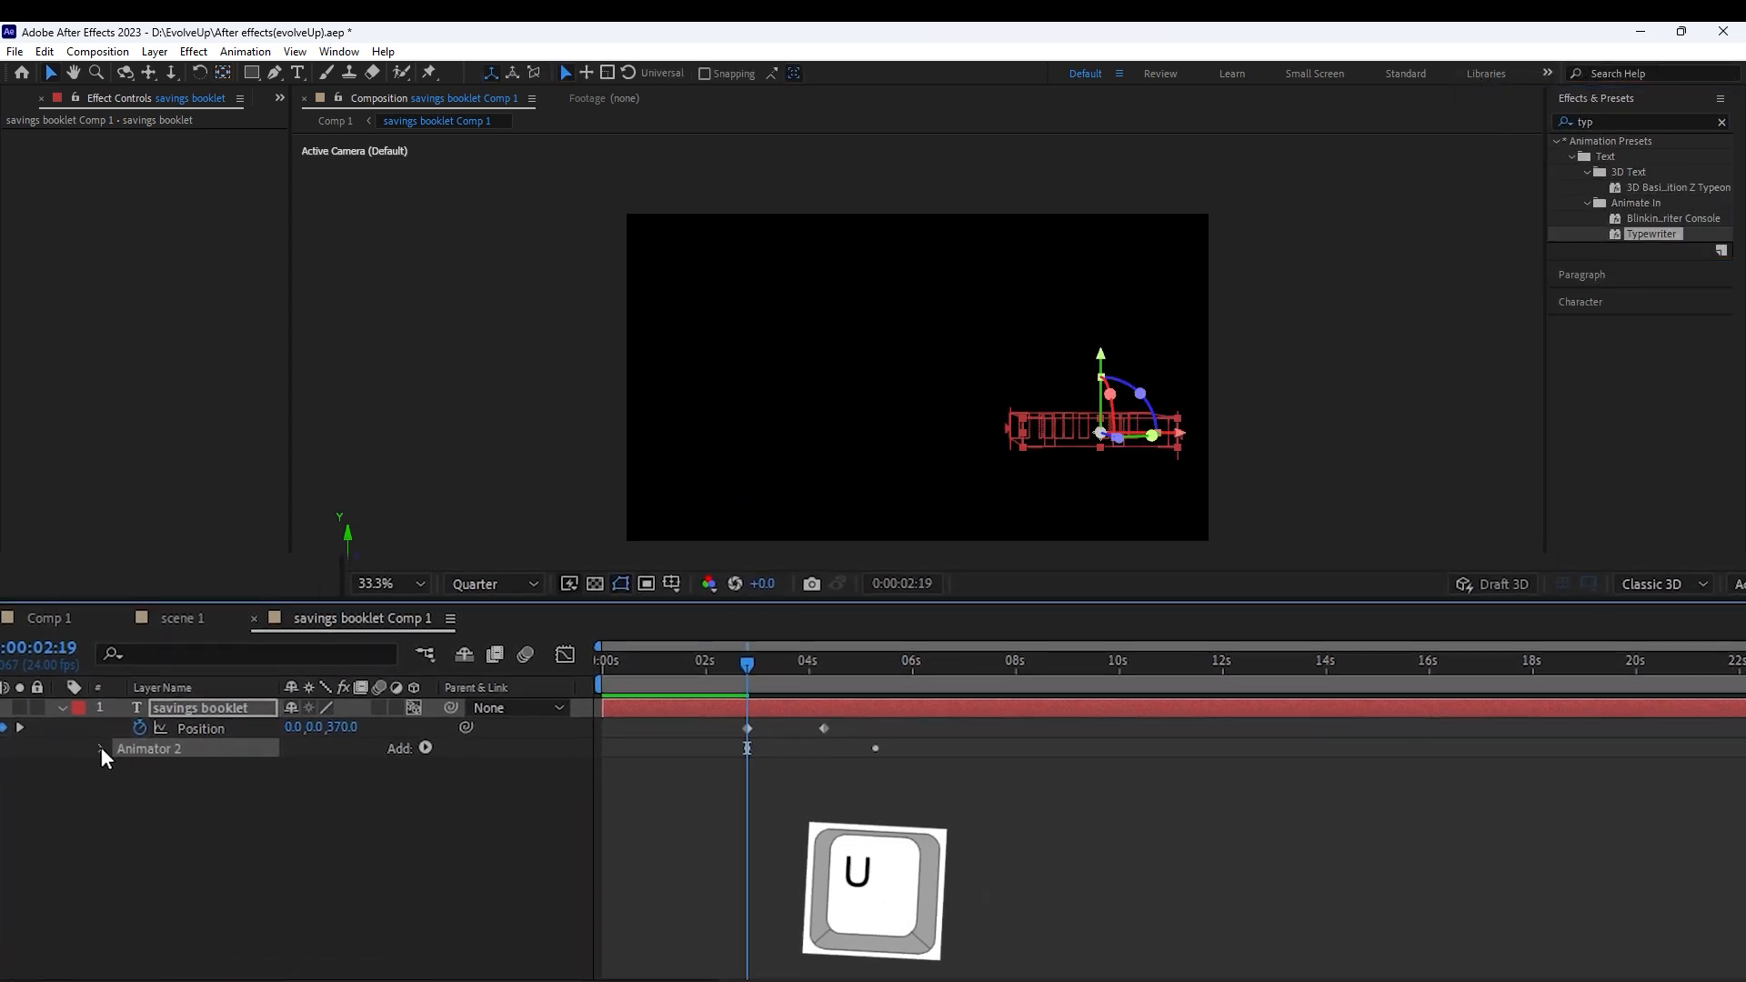
# Reveal the typewriter animator's Start keyframes, move the second one to 0:00:04:07, and expand its Range Selector 1
pyautogui.press('u')
pyautogui.press('u')
pyautogui.press('u')
pyautogui.click(775, 765)
pyautogui.press('u')
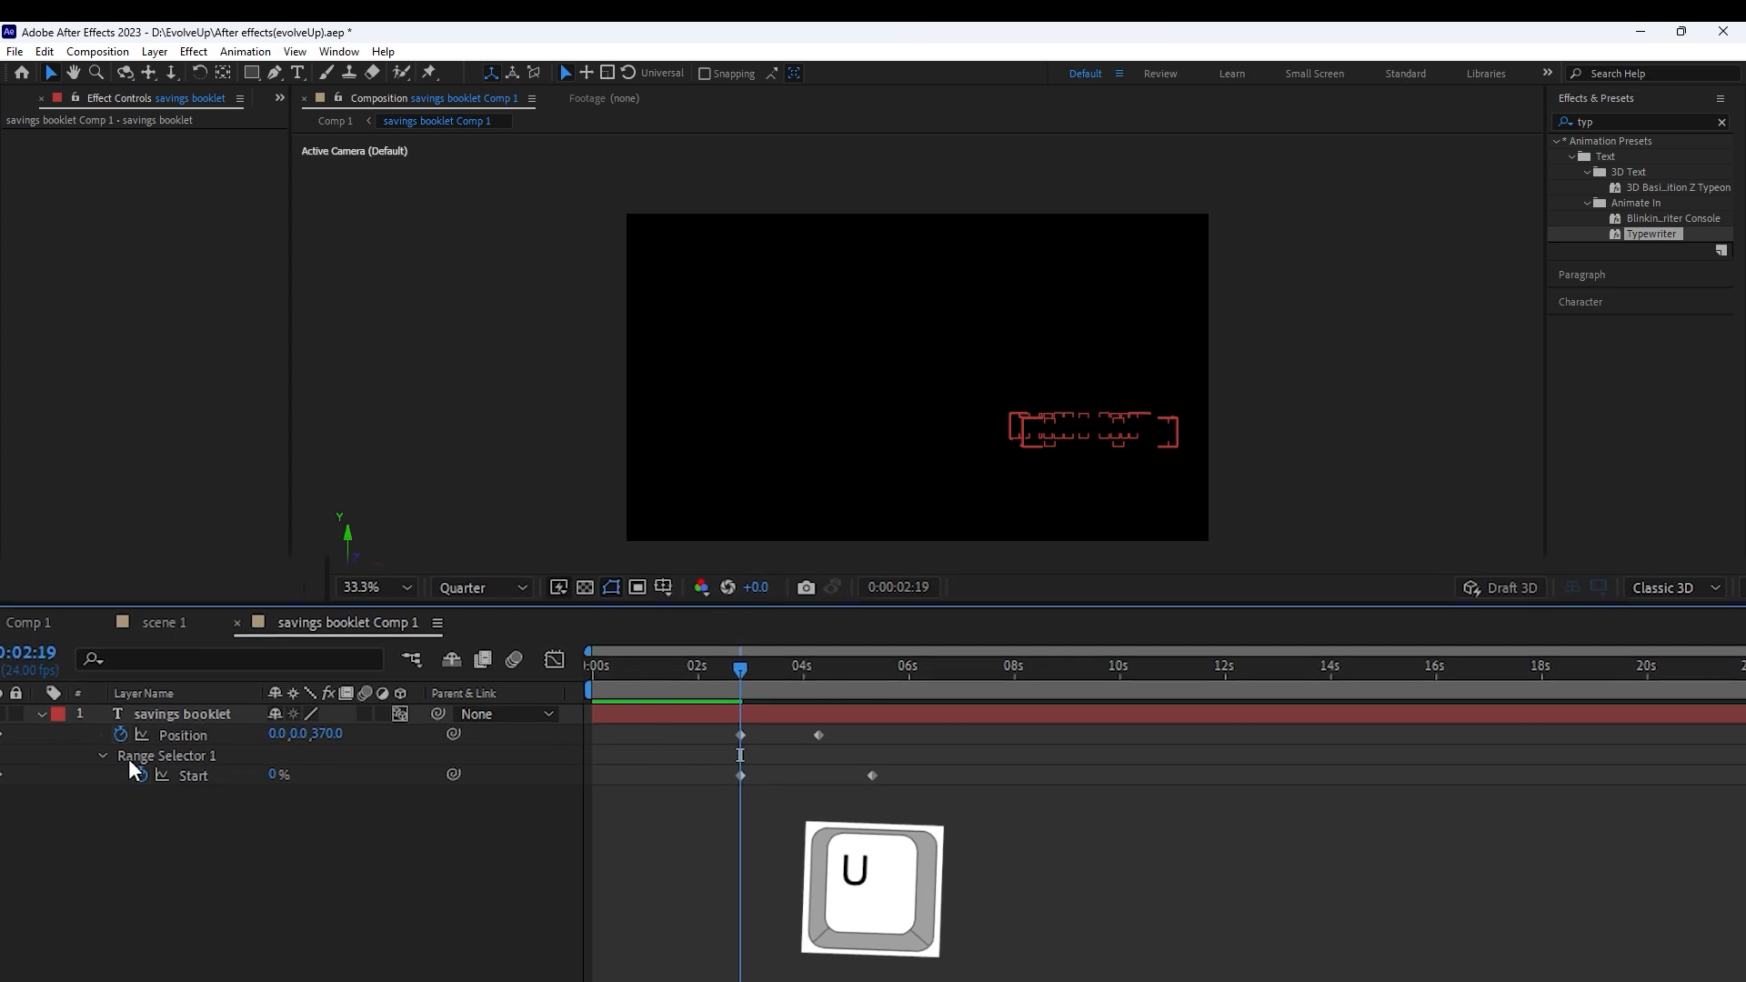
pyautogui.click(225, 756)
pyautogui.moveTo(740, 669); pyautogui.dragTo(821, 705)
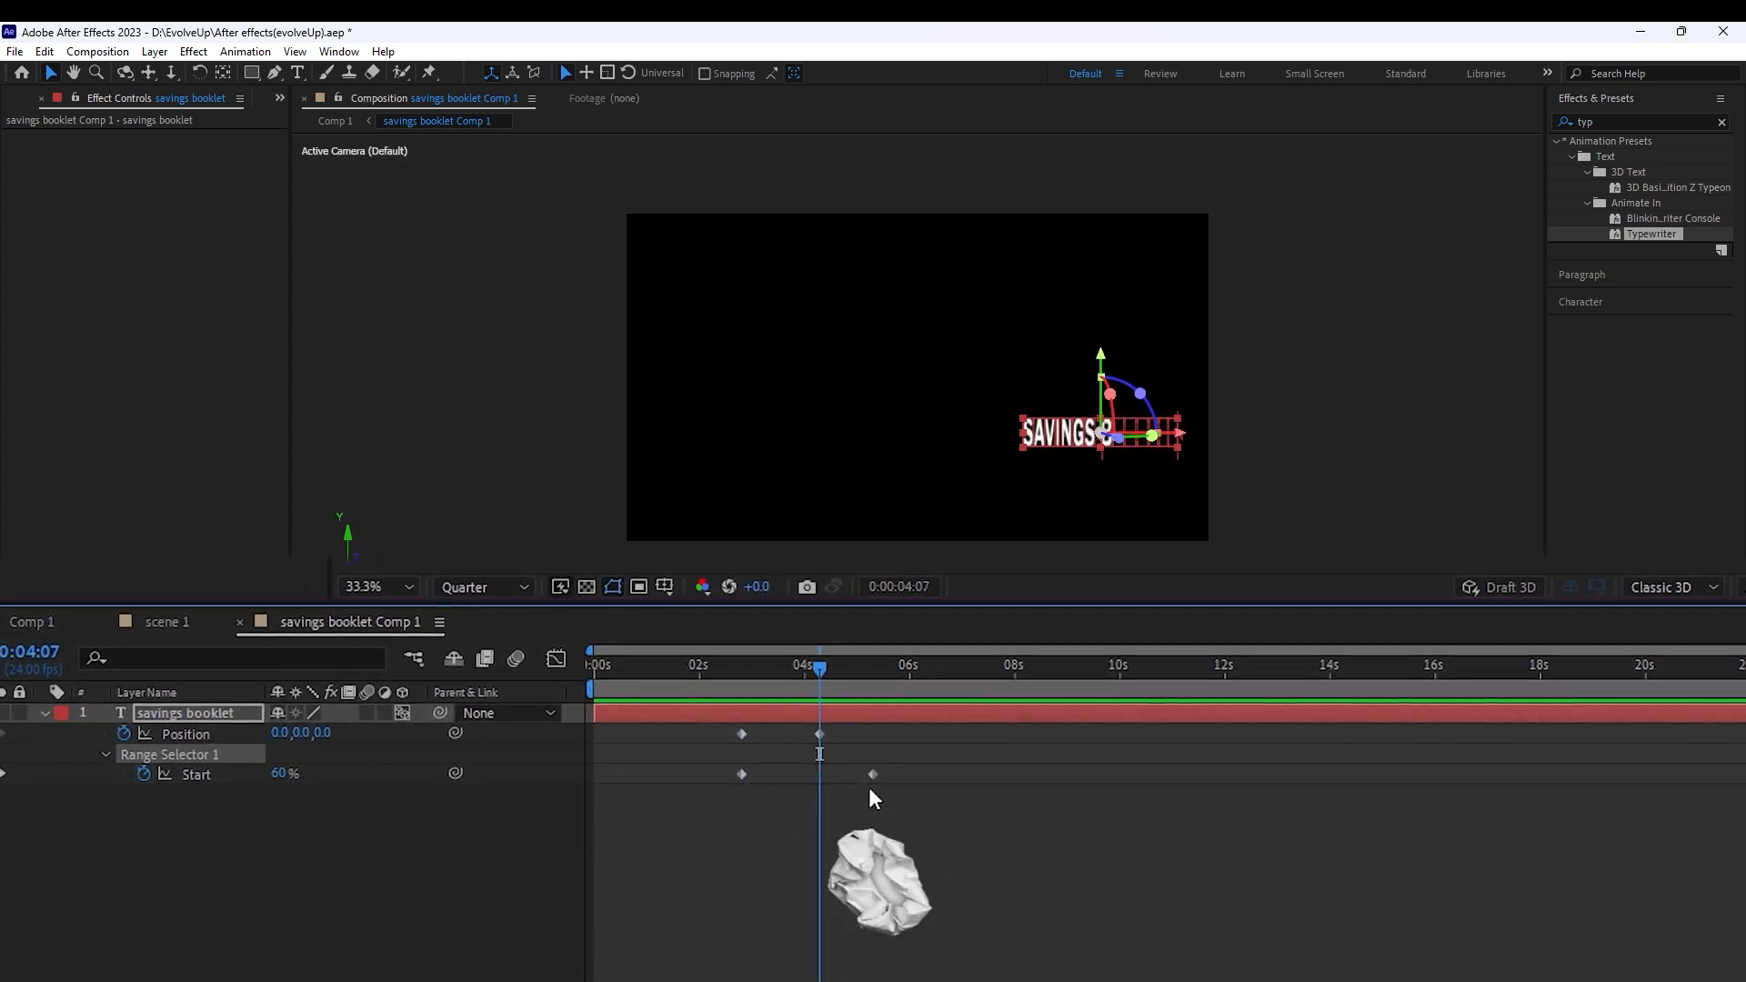
pyautogui.moveTo(871, 776); pyautogui.dragTo(821, 775)
pyautogui.click(111, 753)
pyautogui.click(115, 752)
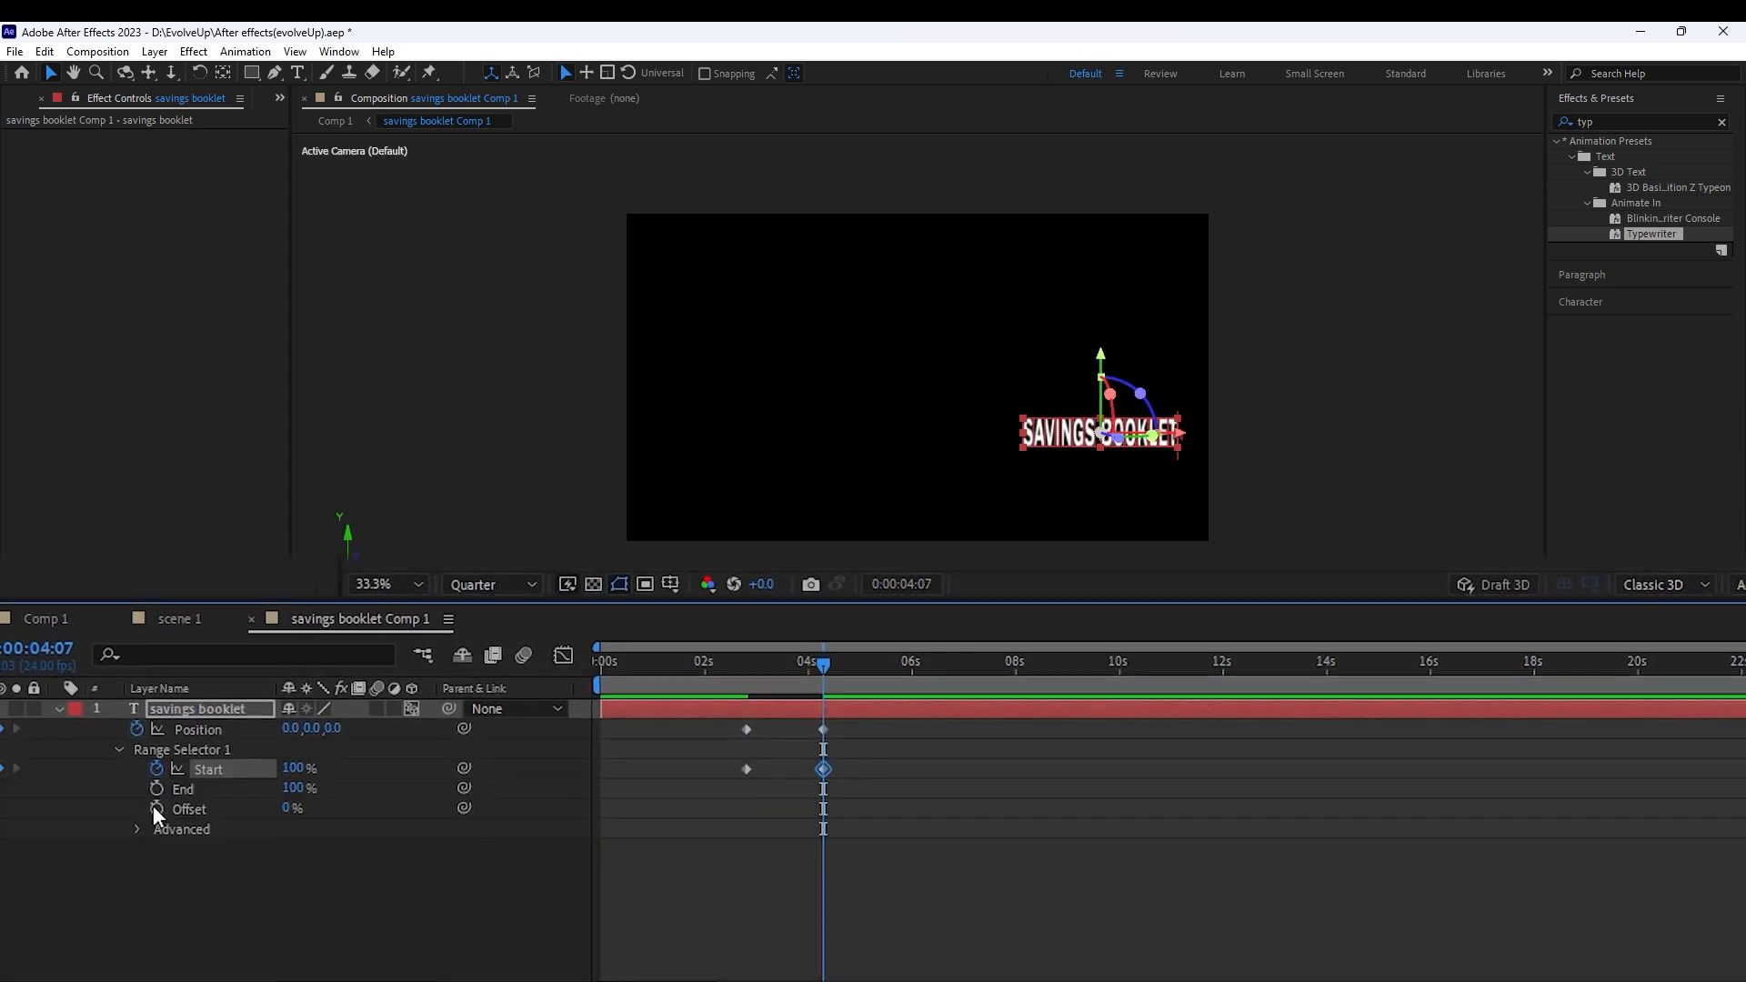
# Turn Randomize Order on in the typewriter Range Selector's advanced options and preview the text animation
pyautogui.click(137, 826)
pyautogui.scroll(-1, 991, 852)
pyautogui.click(295, 969)
pyautogui.moveTo(827, 669); pyautogui.dragTo(733, 676)
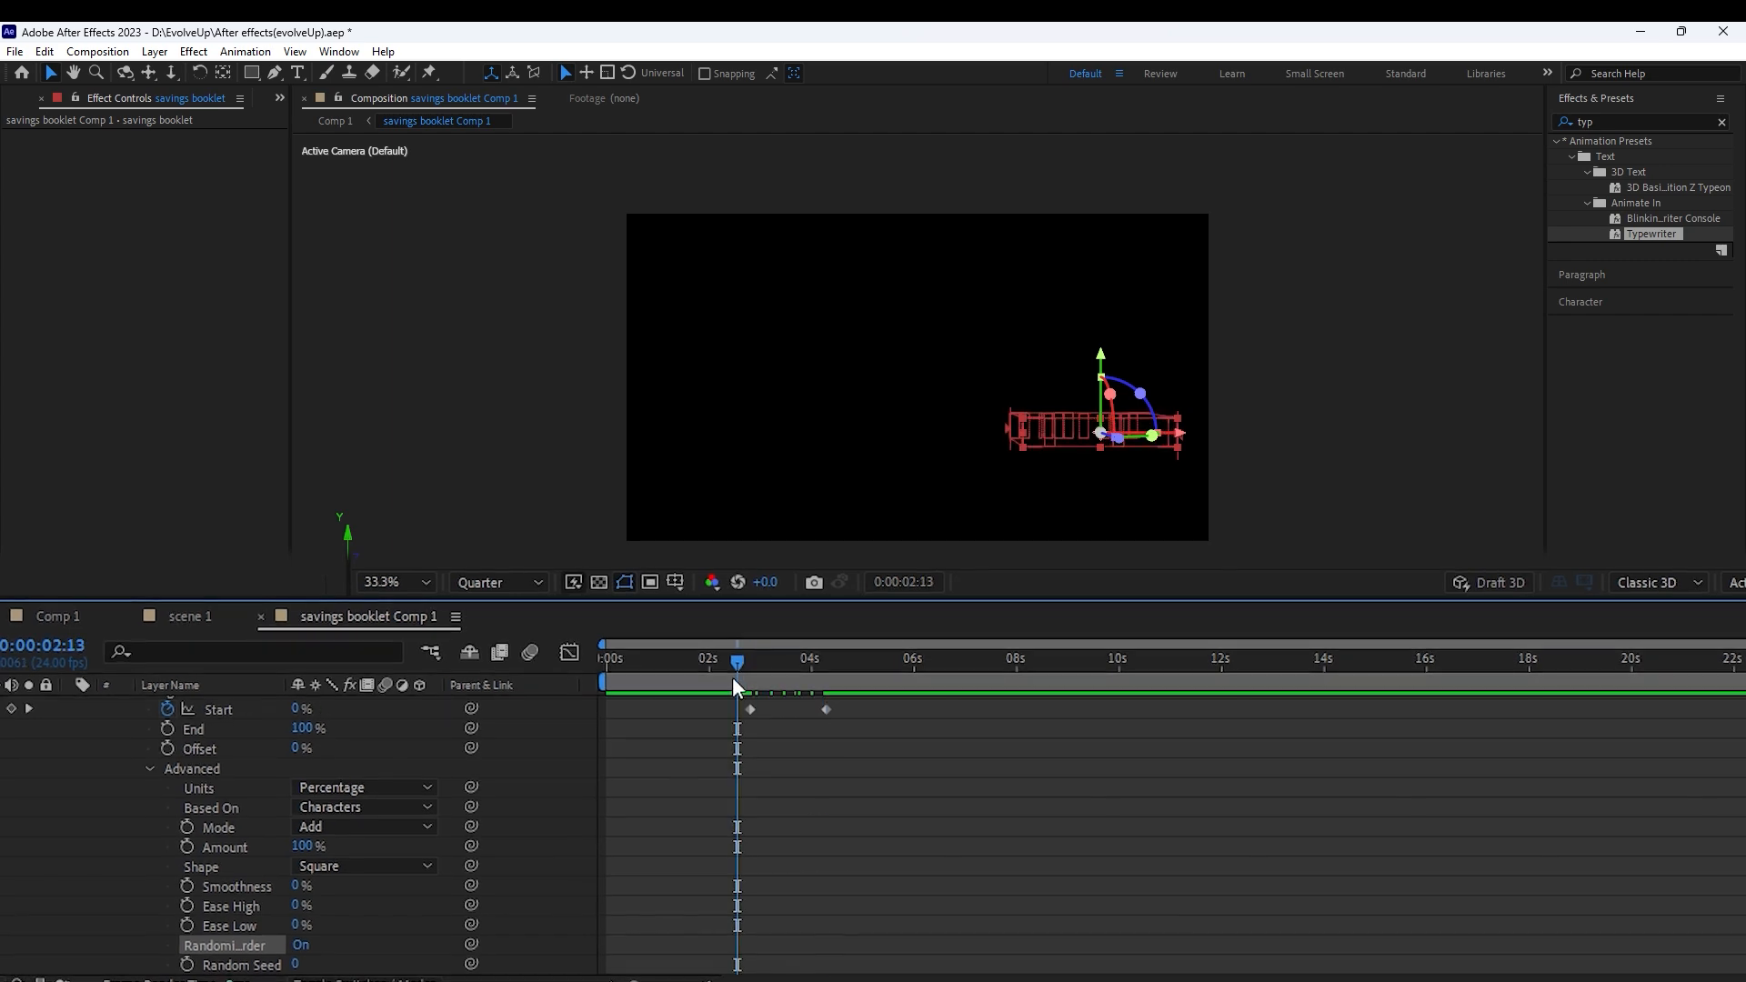
pyautogui.press('space')
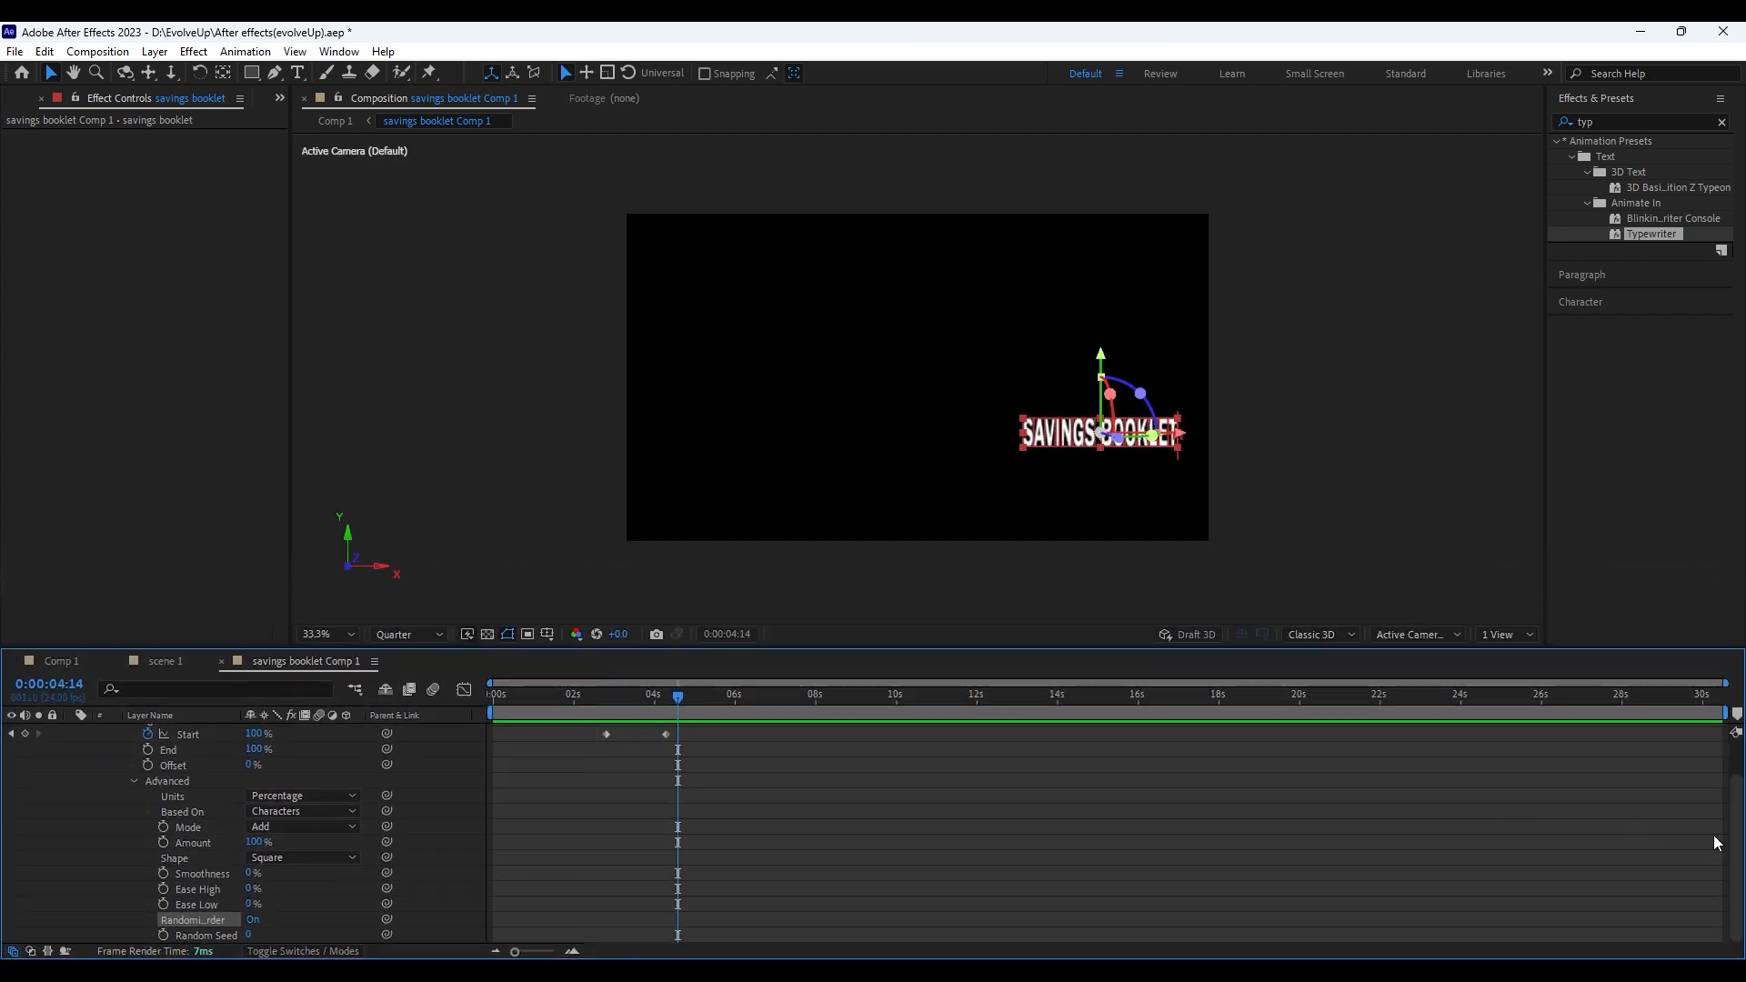
# Add a two-node camera with depth of field enabled to the savings booklet composition
pyautogui.rightClick(122, 754)
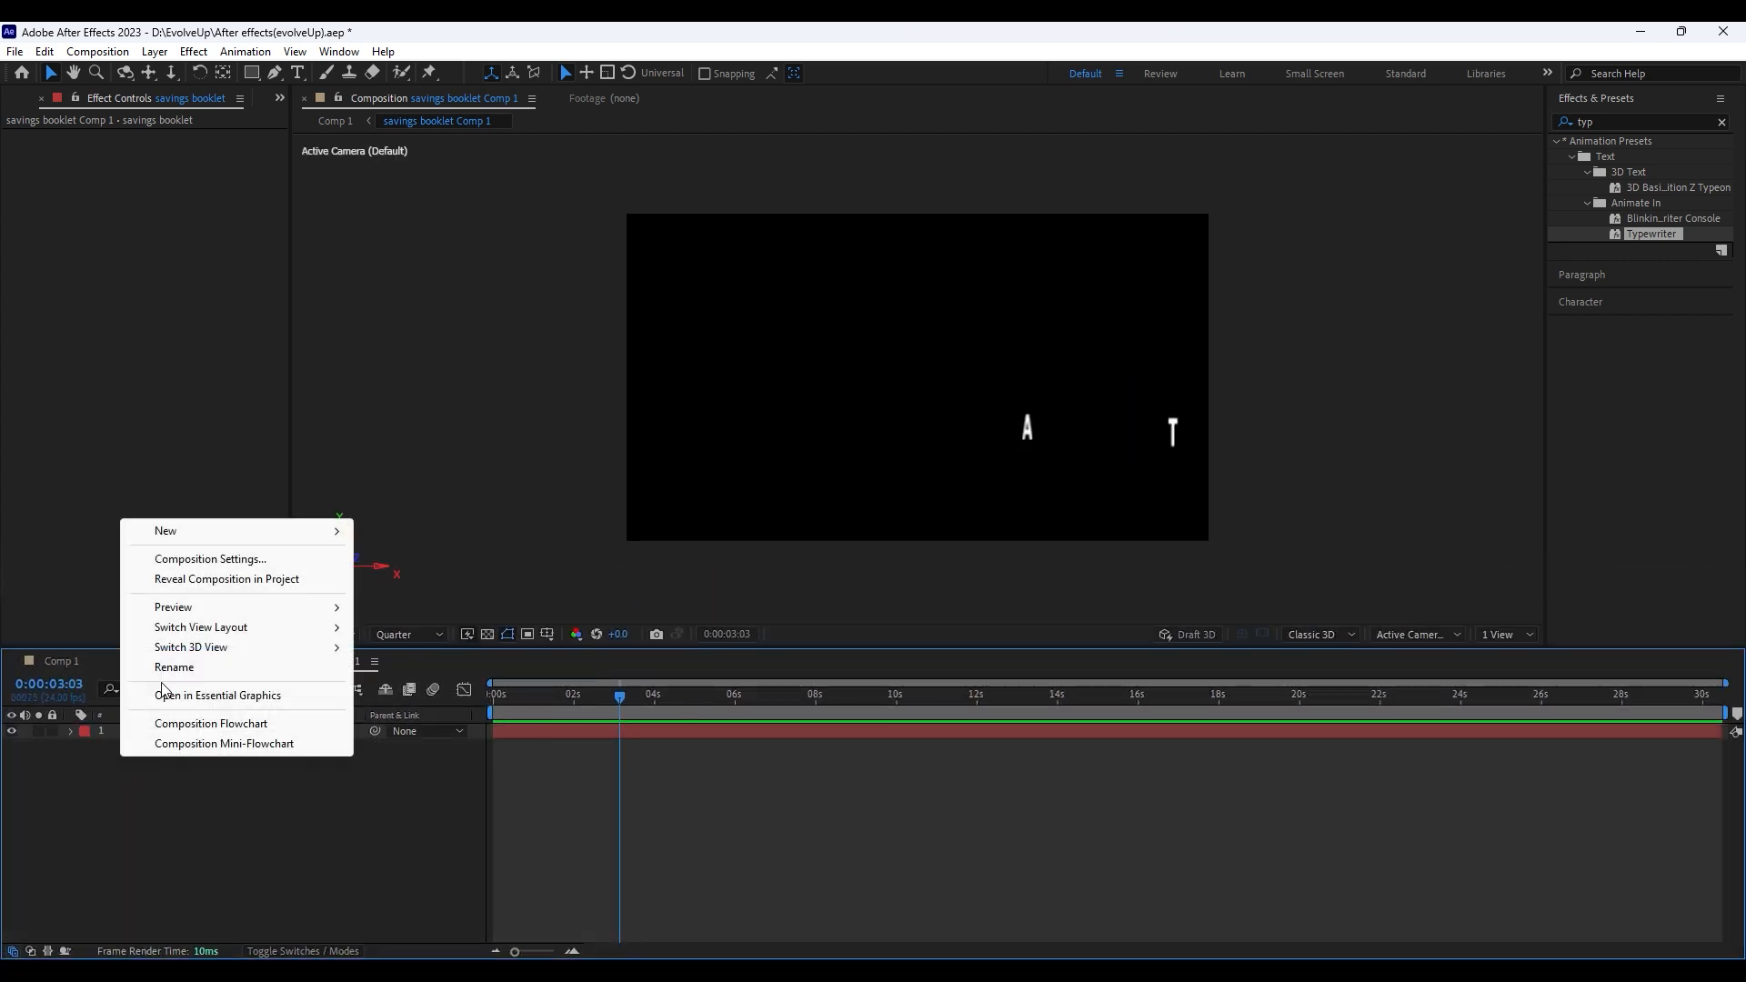
pyautogui.moveTo(204, 530)
pyautogui.click(427, 600)
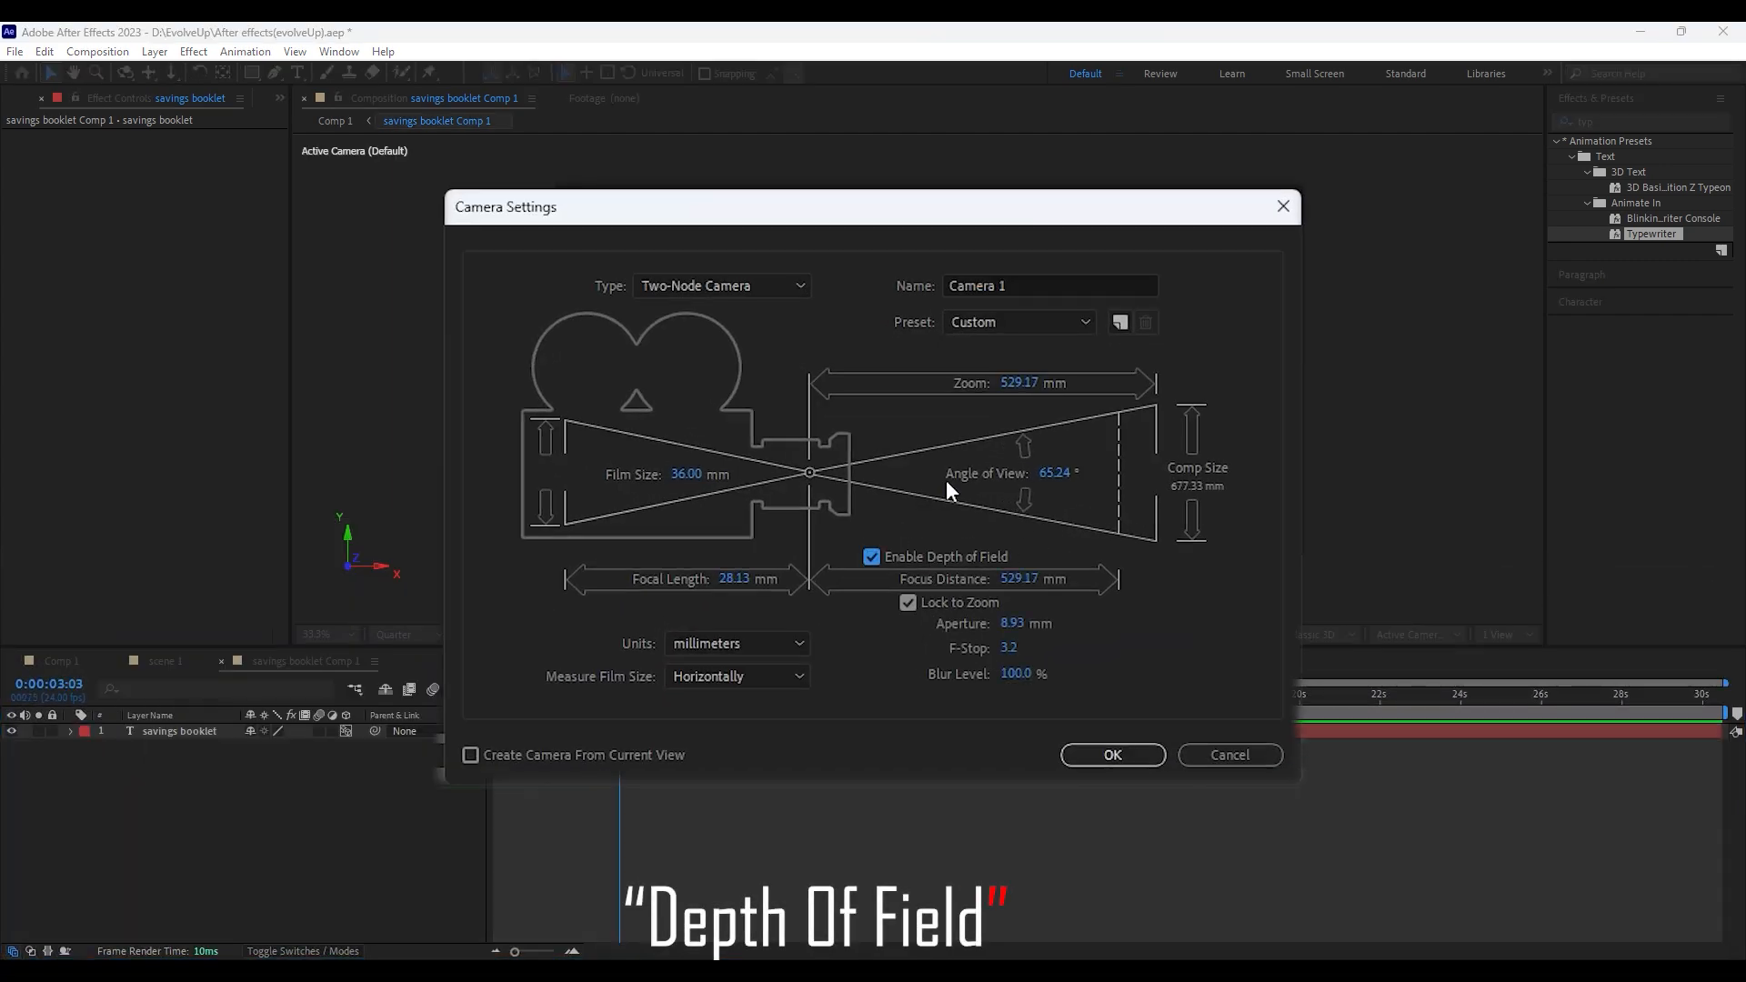
pyautogui.click(1112, 755)
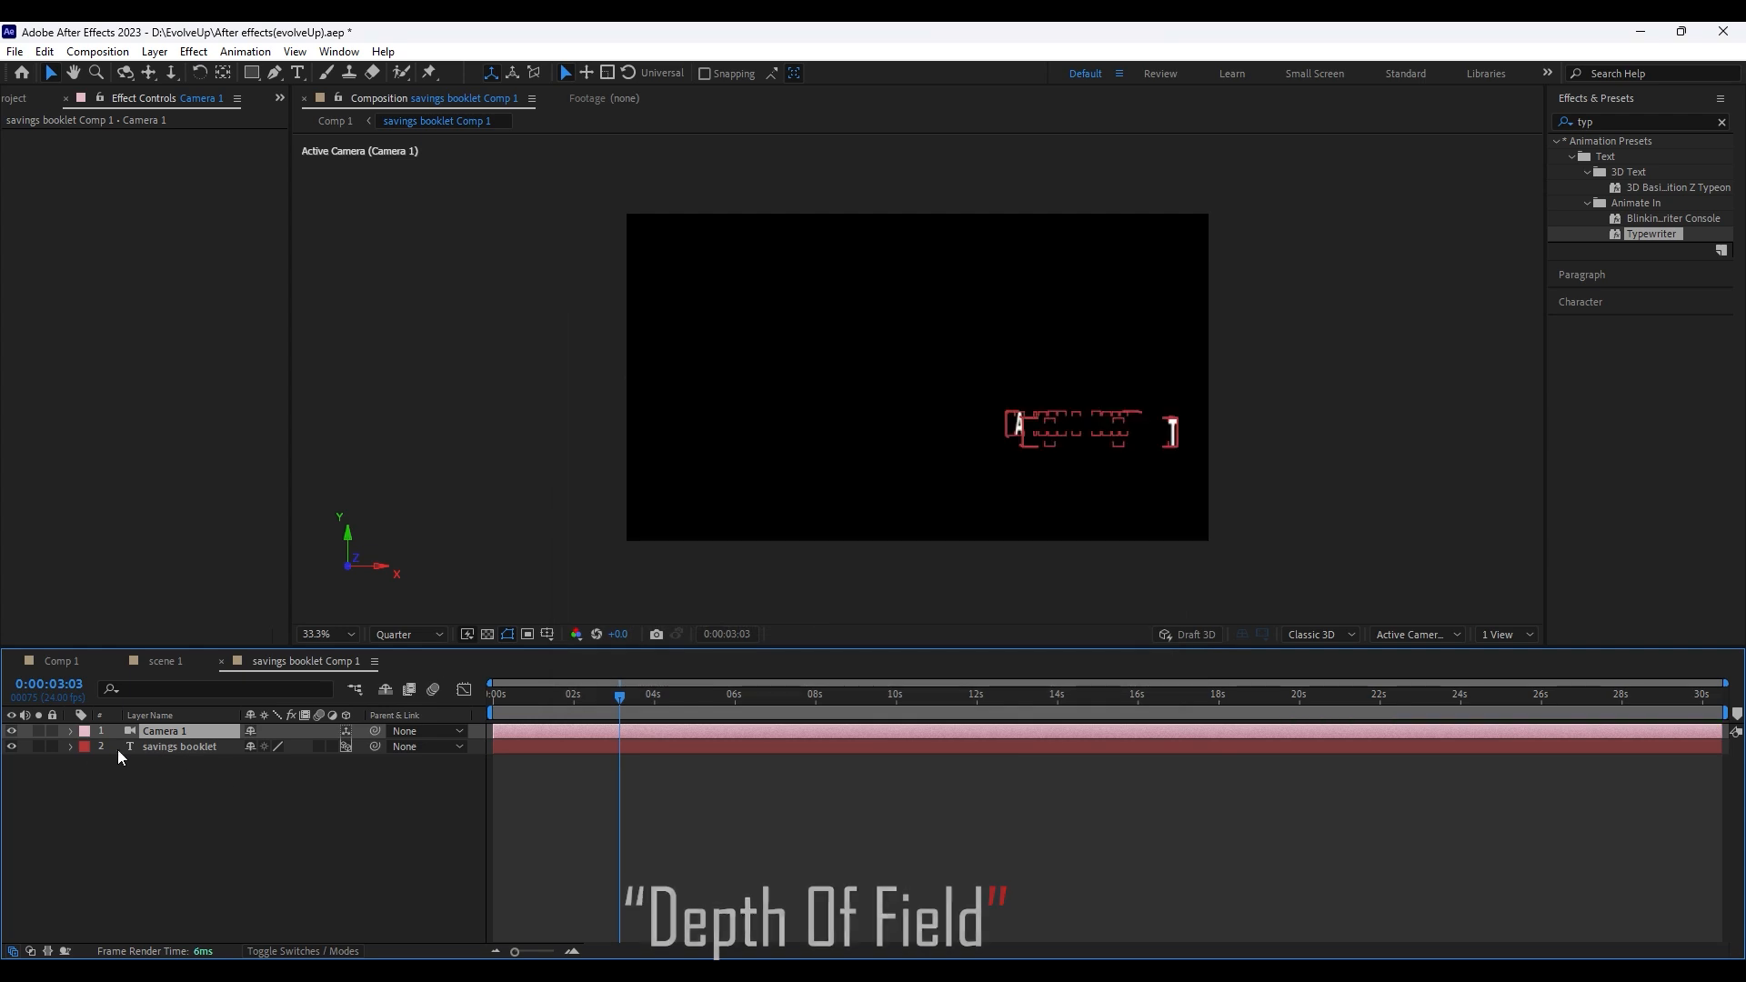
# Expand Camera 1's Camera Options and switch to a two-view layout, with the active camera view magnified to 50%
pyautogui.click(71, 731)
pyautogui.click(88, 748)
pyautogui.click(87, 856)
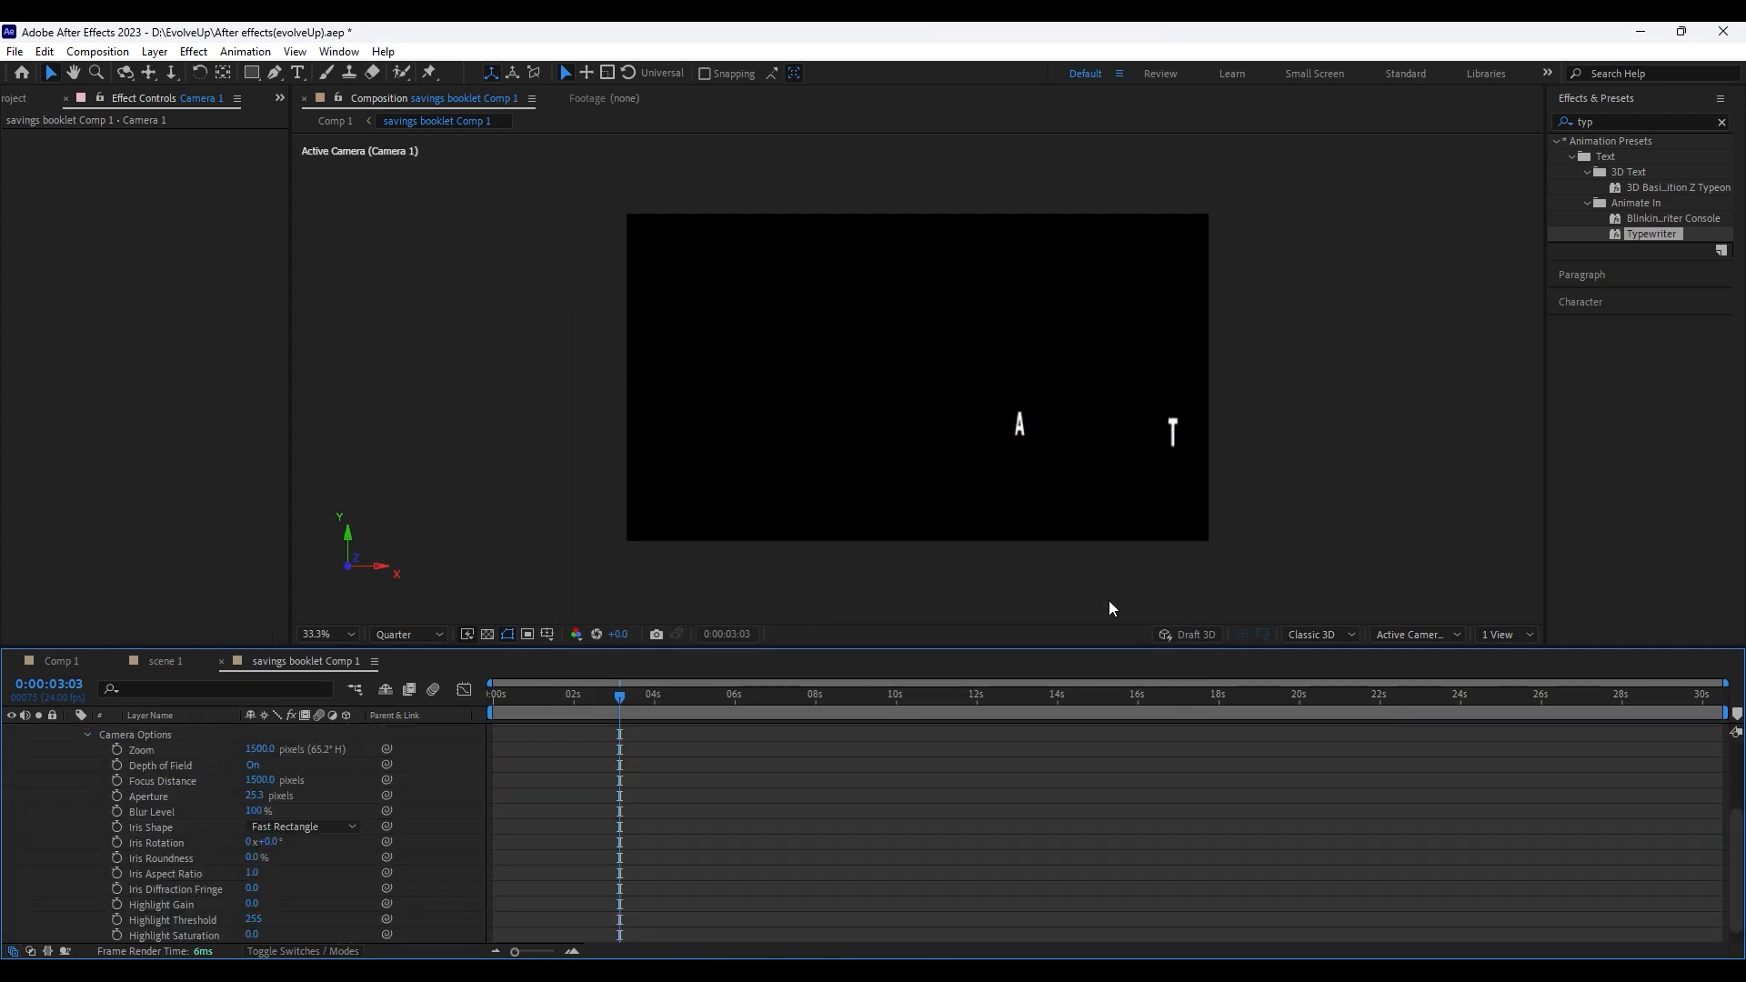
pyautogui.click(1487, 637)
pyautogui.click(1500, 675)
pyautogui.click(344, 638)
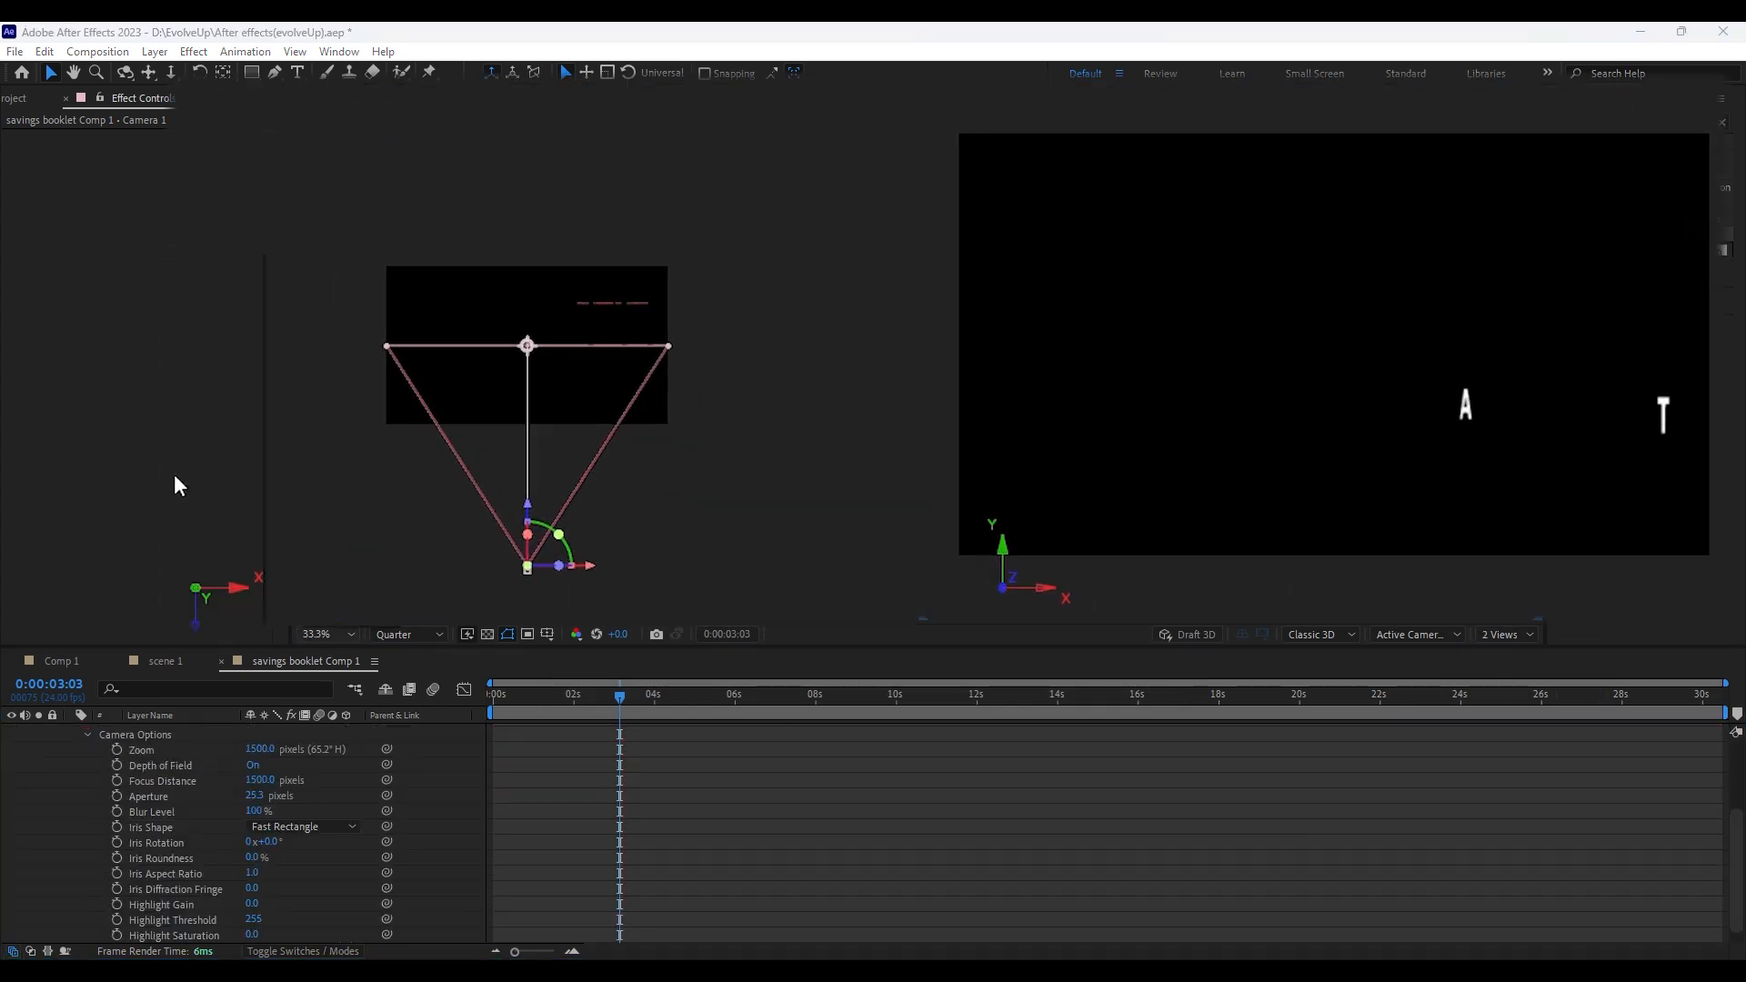
pyautogui.click(332, 480)
pyautogui.moveTo(1543, 471); pyautogui.dragTo(1307, 433)
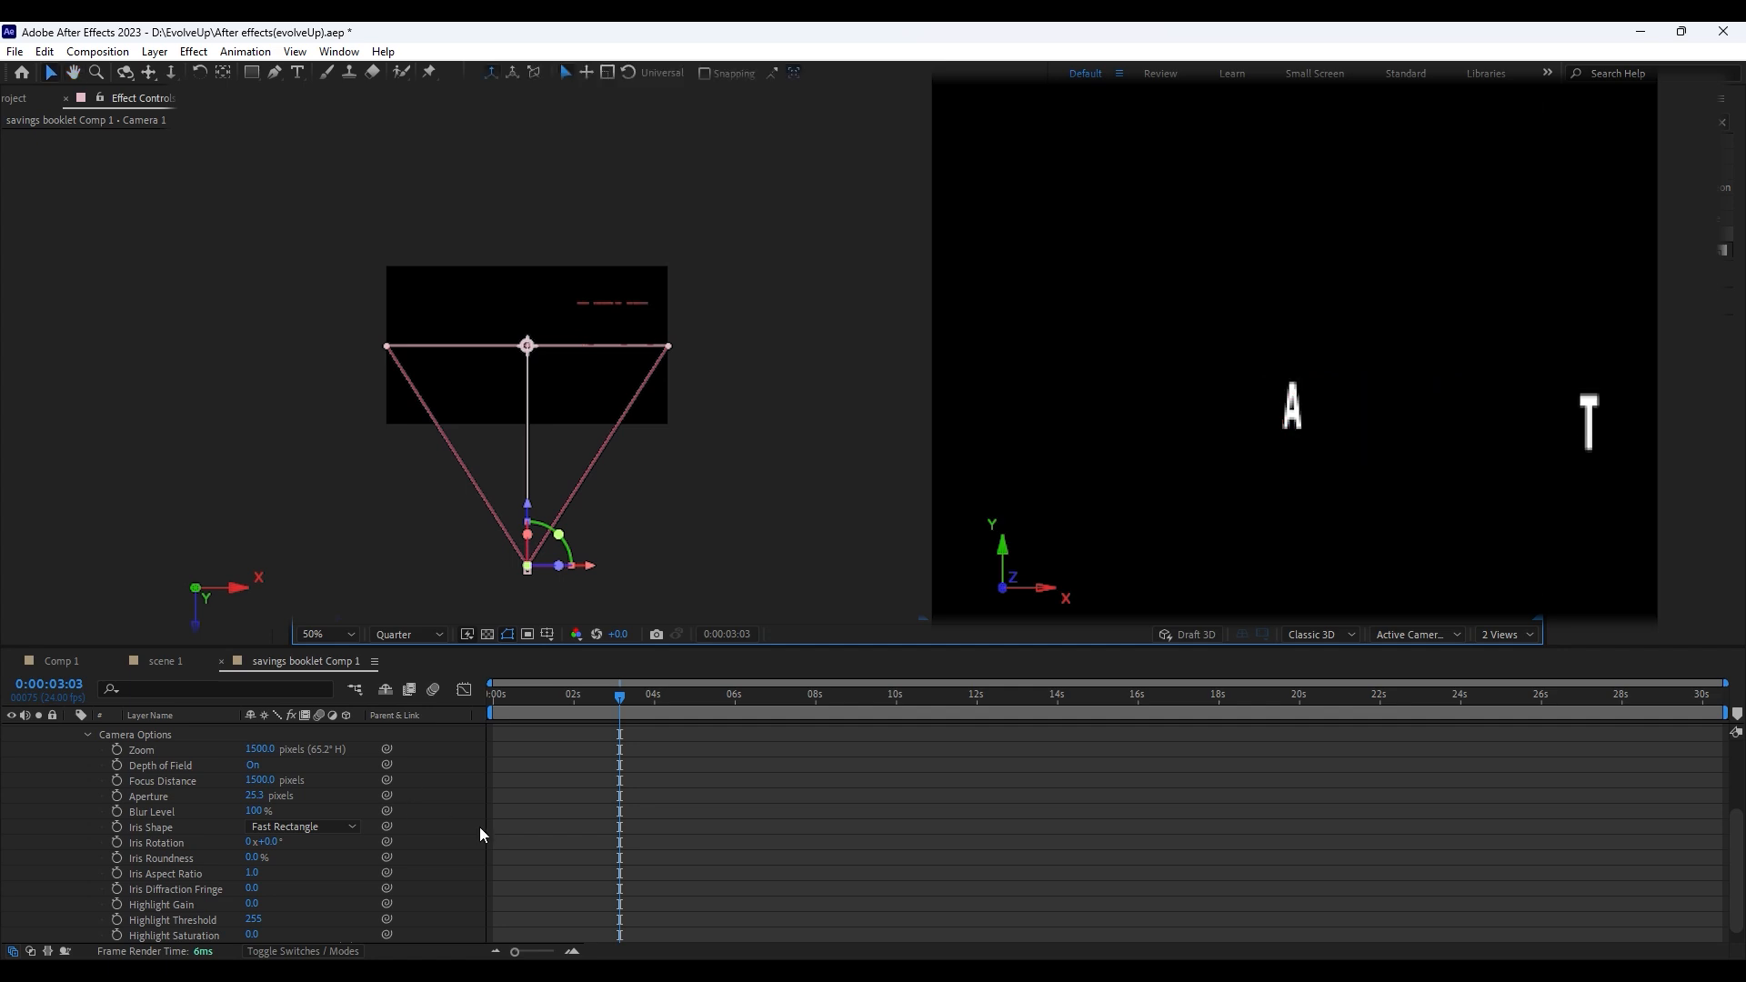
# Set Camera 1's Iris Shape to Hexagon and its Blur Level to 750%
pyautogui.click(300, 826)
pyautogui.click(309, 727)
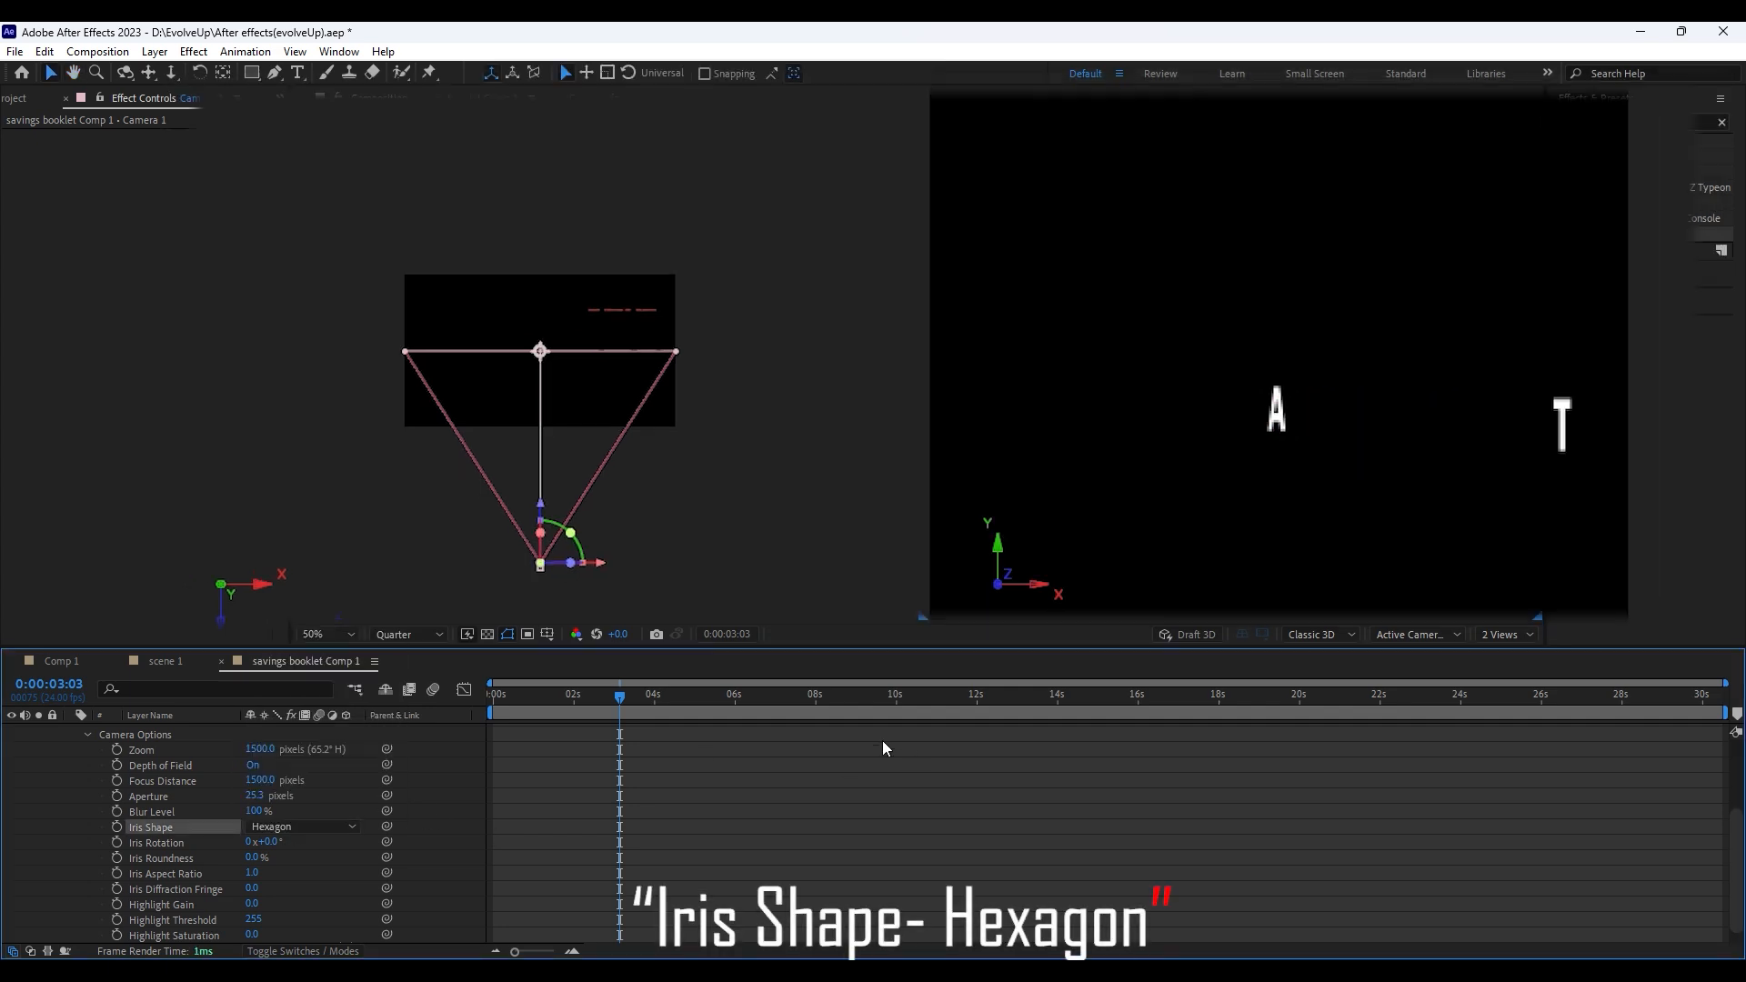
pyautogui.moveTo(329, 788); pyautogui.dragTo(353, 788)
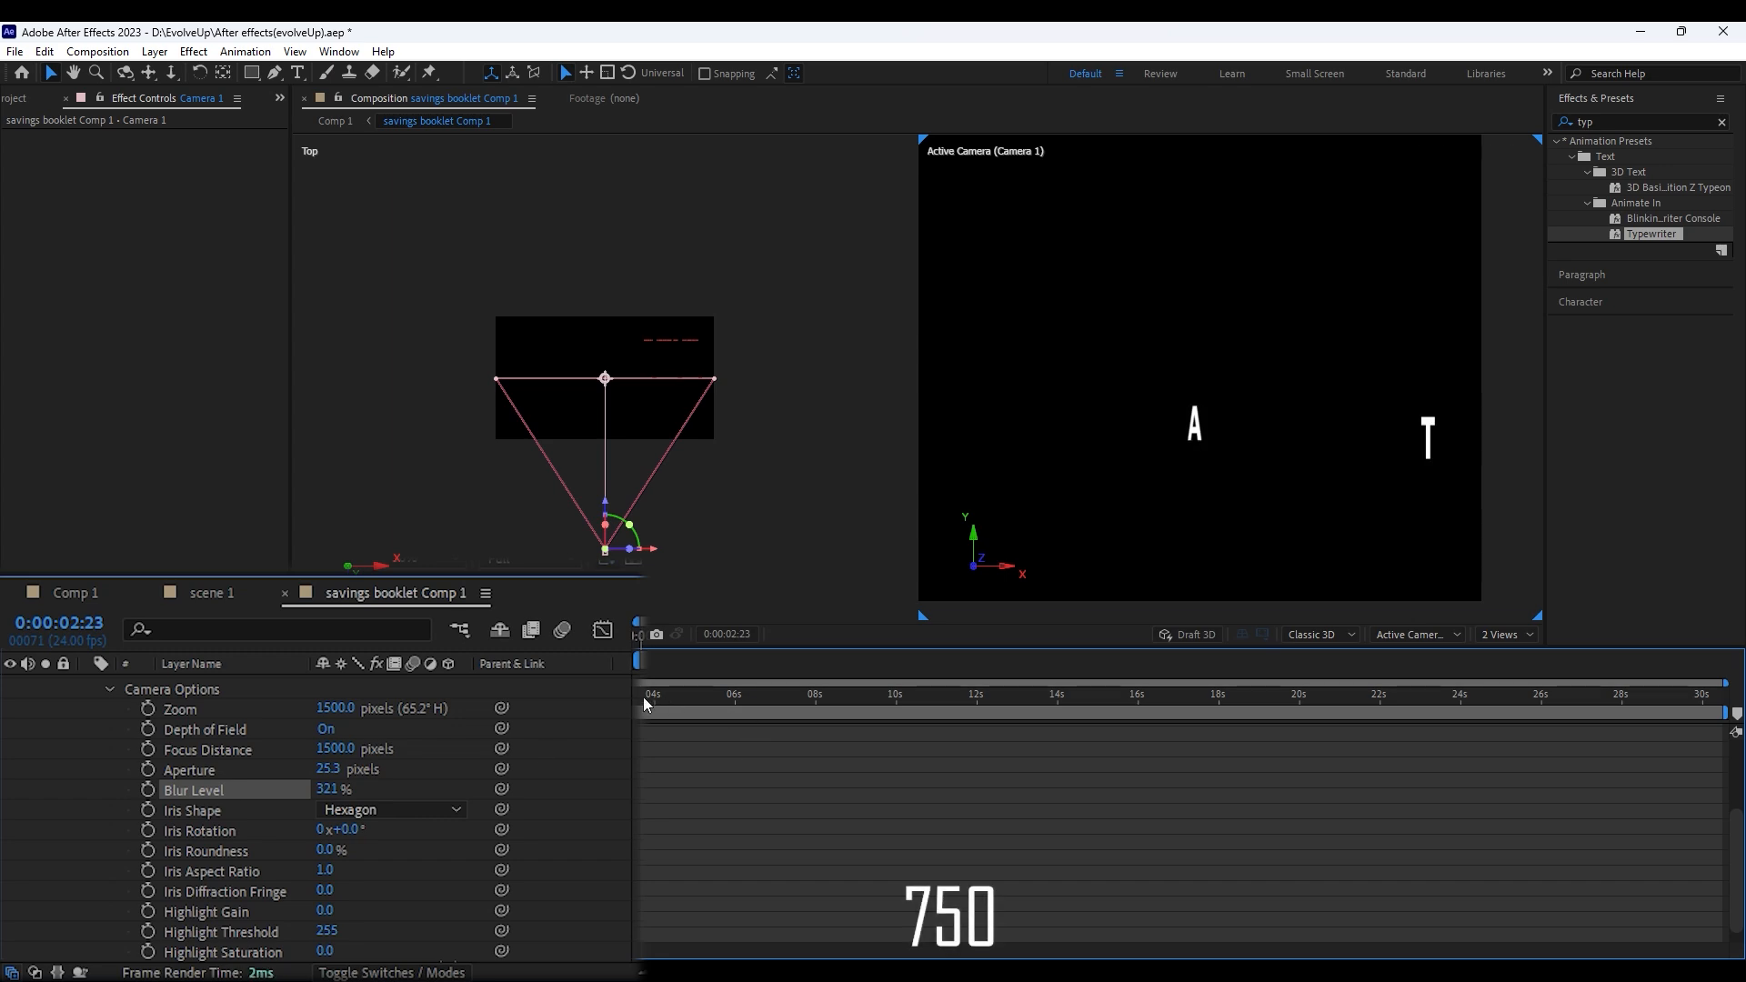
pyautogui.click(259, 780)
pyautogui.write('750')
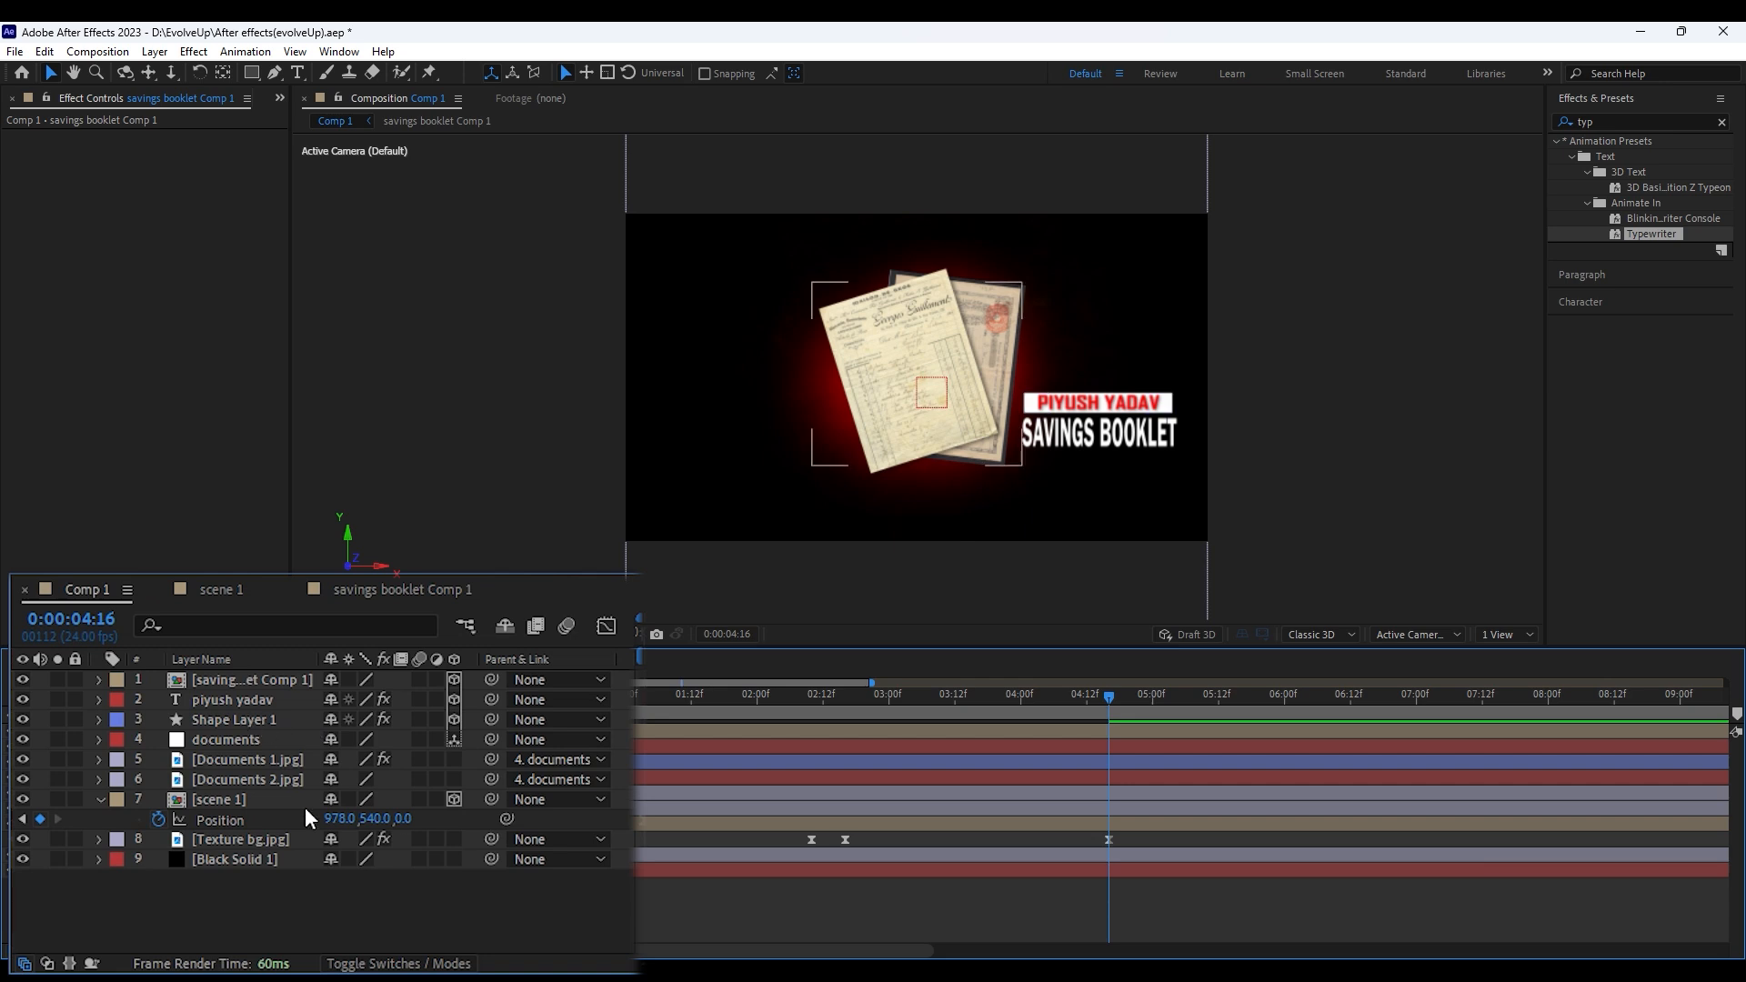
# Move the documents null to the top of Comp 1's layer stack and create a new null object
pyautogui.moveTo(248, 746); pyautogui.dragTo(269, 682)
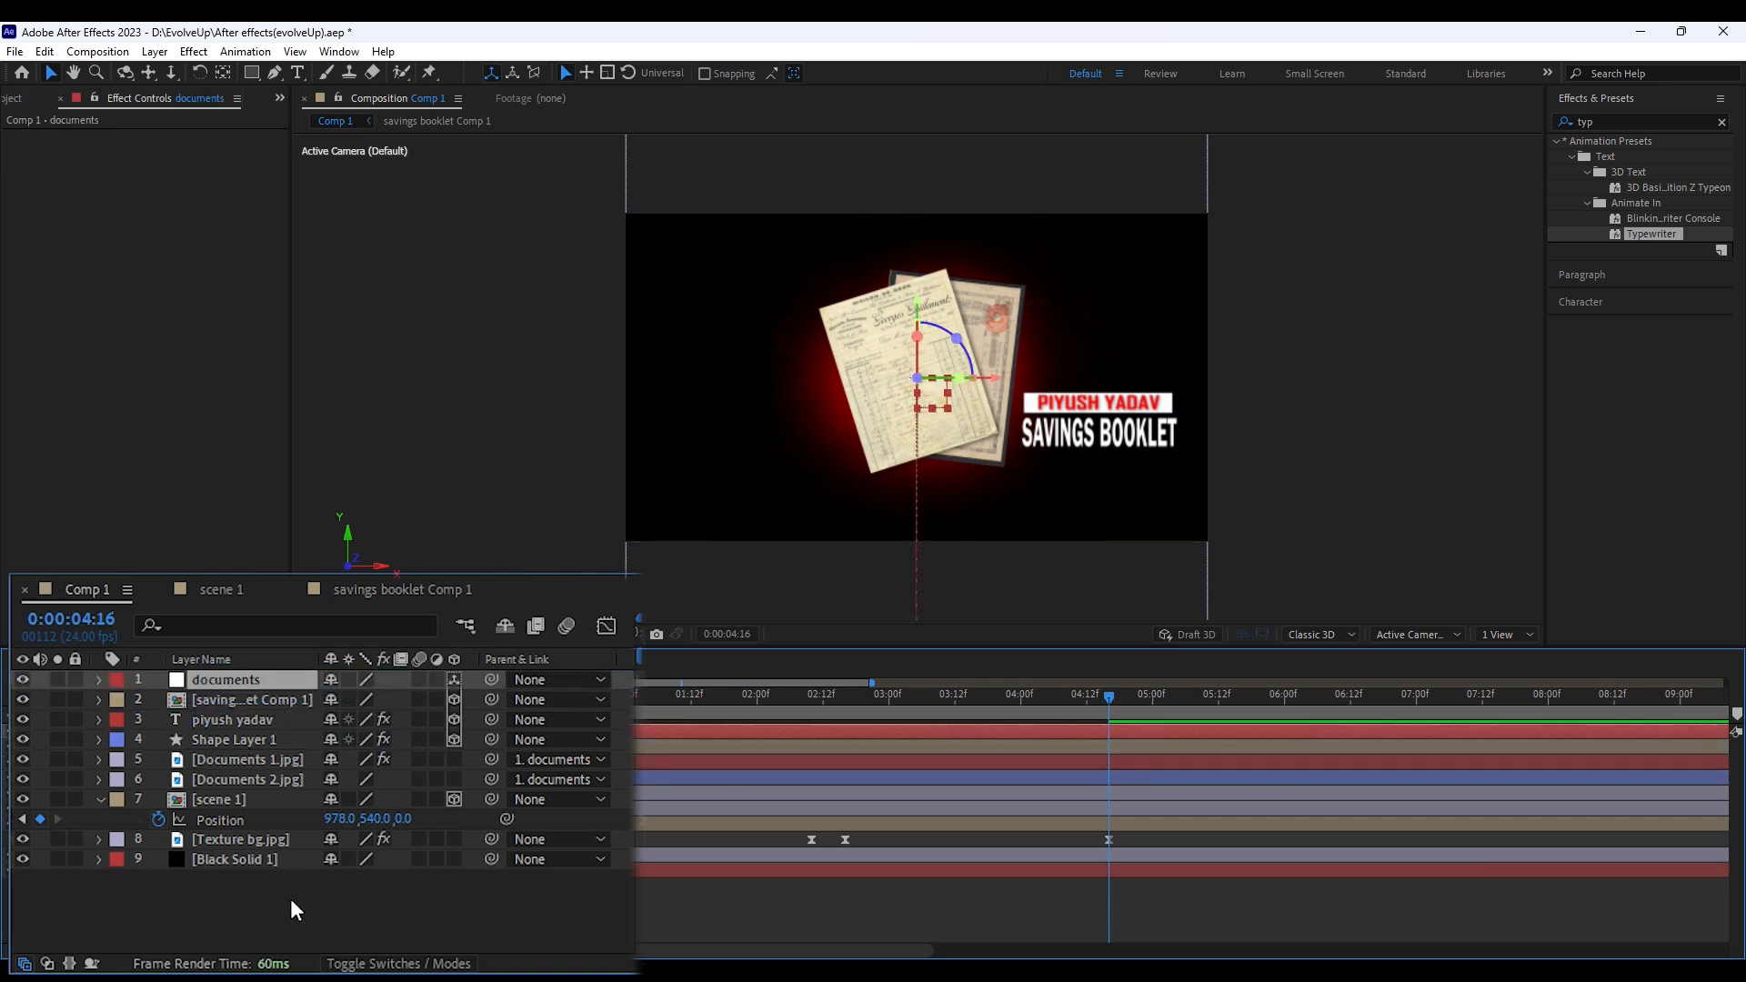
pyautogui.press('p')
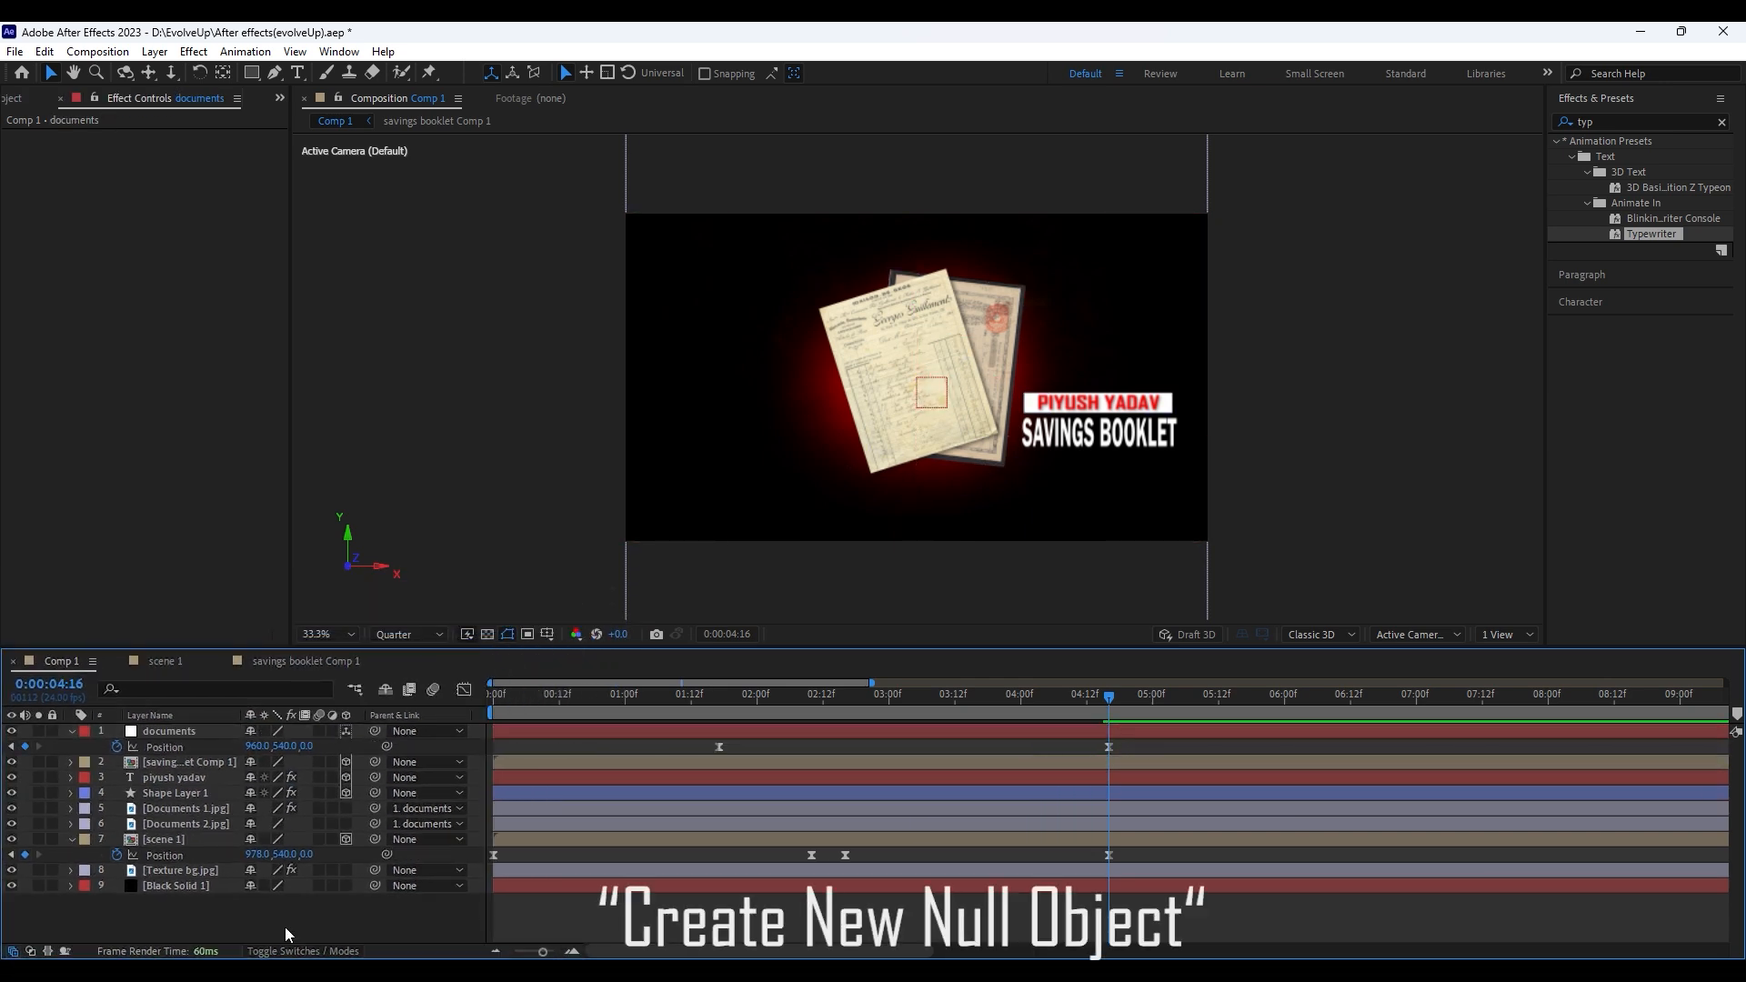
pyautogui.rightClick(289, 695)
pyautogui.moveTo(349, 702)
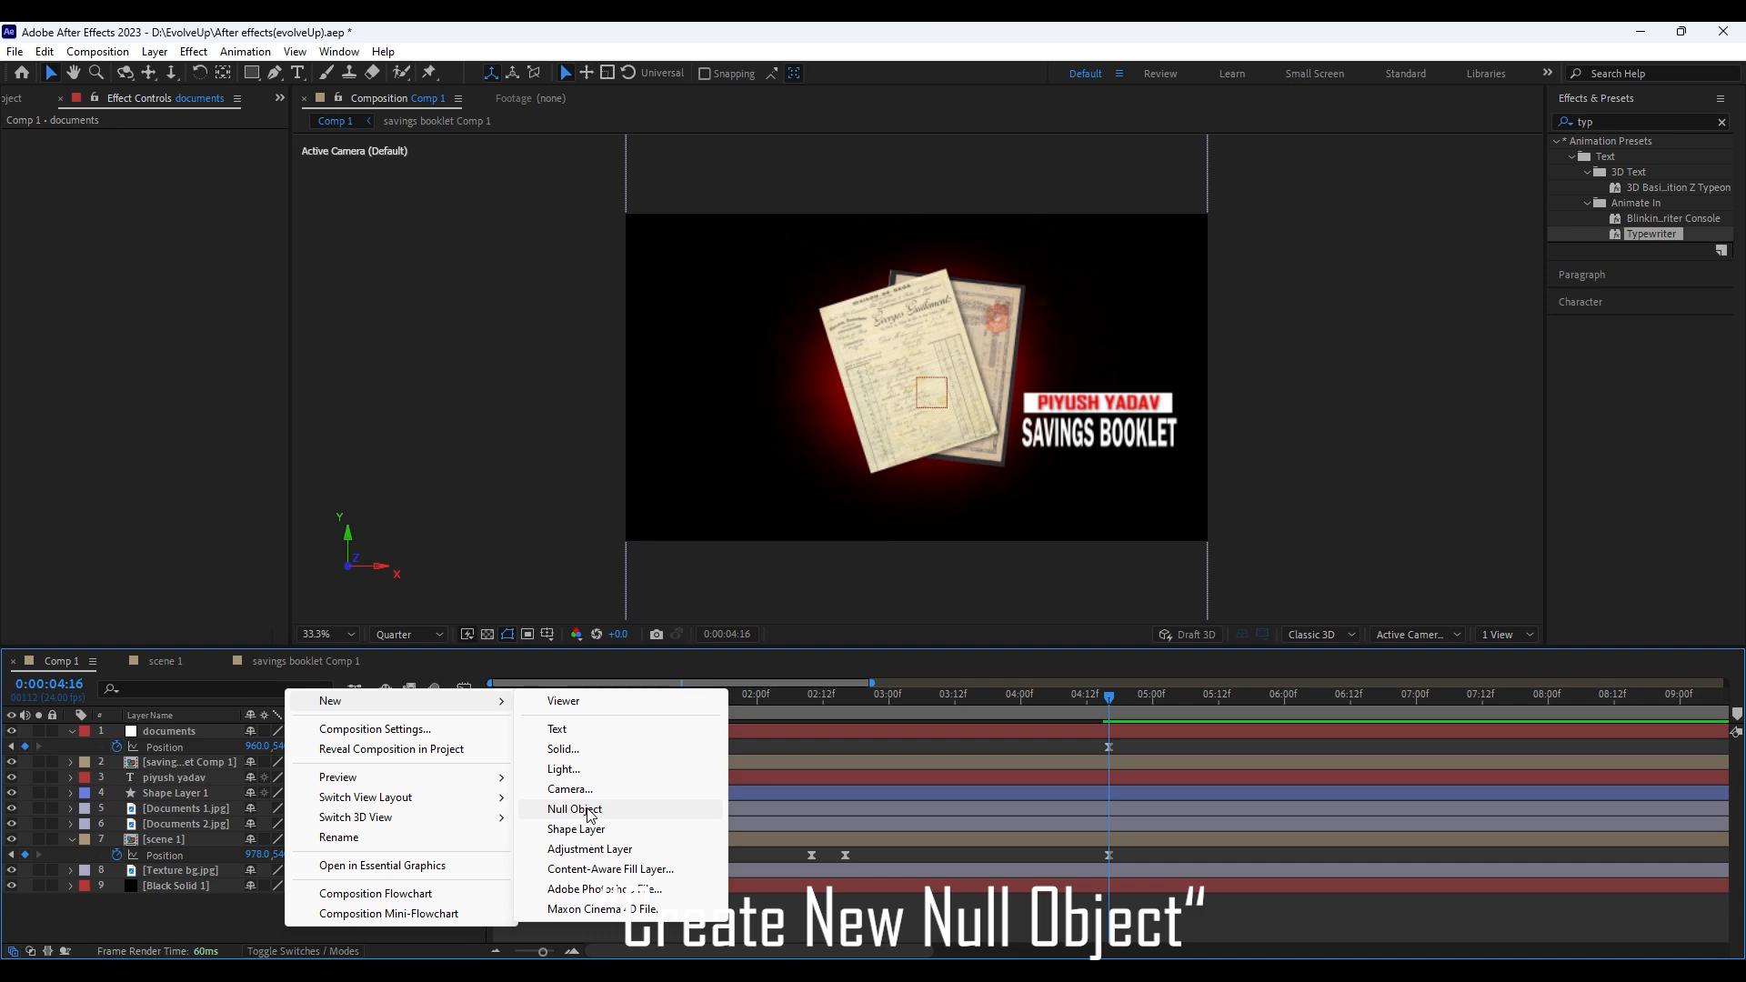
pyautogui.click(589, 810)
# Parent the savings booklet composition, the name text and Shape Layer 1 to the new null
pyautogui.click(189, 777)
pyautogui.keyDown('shift'); pyautogui.click(194, 806); pyautogui.keyUp('shift')
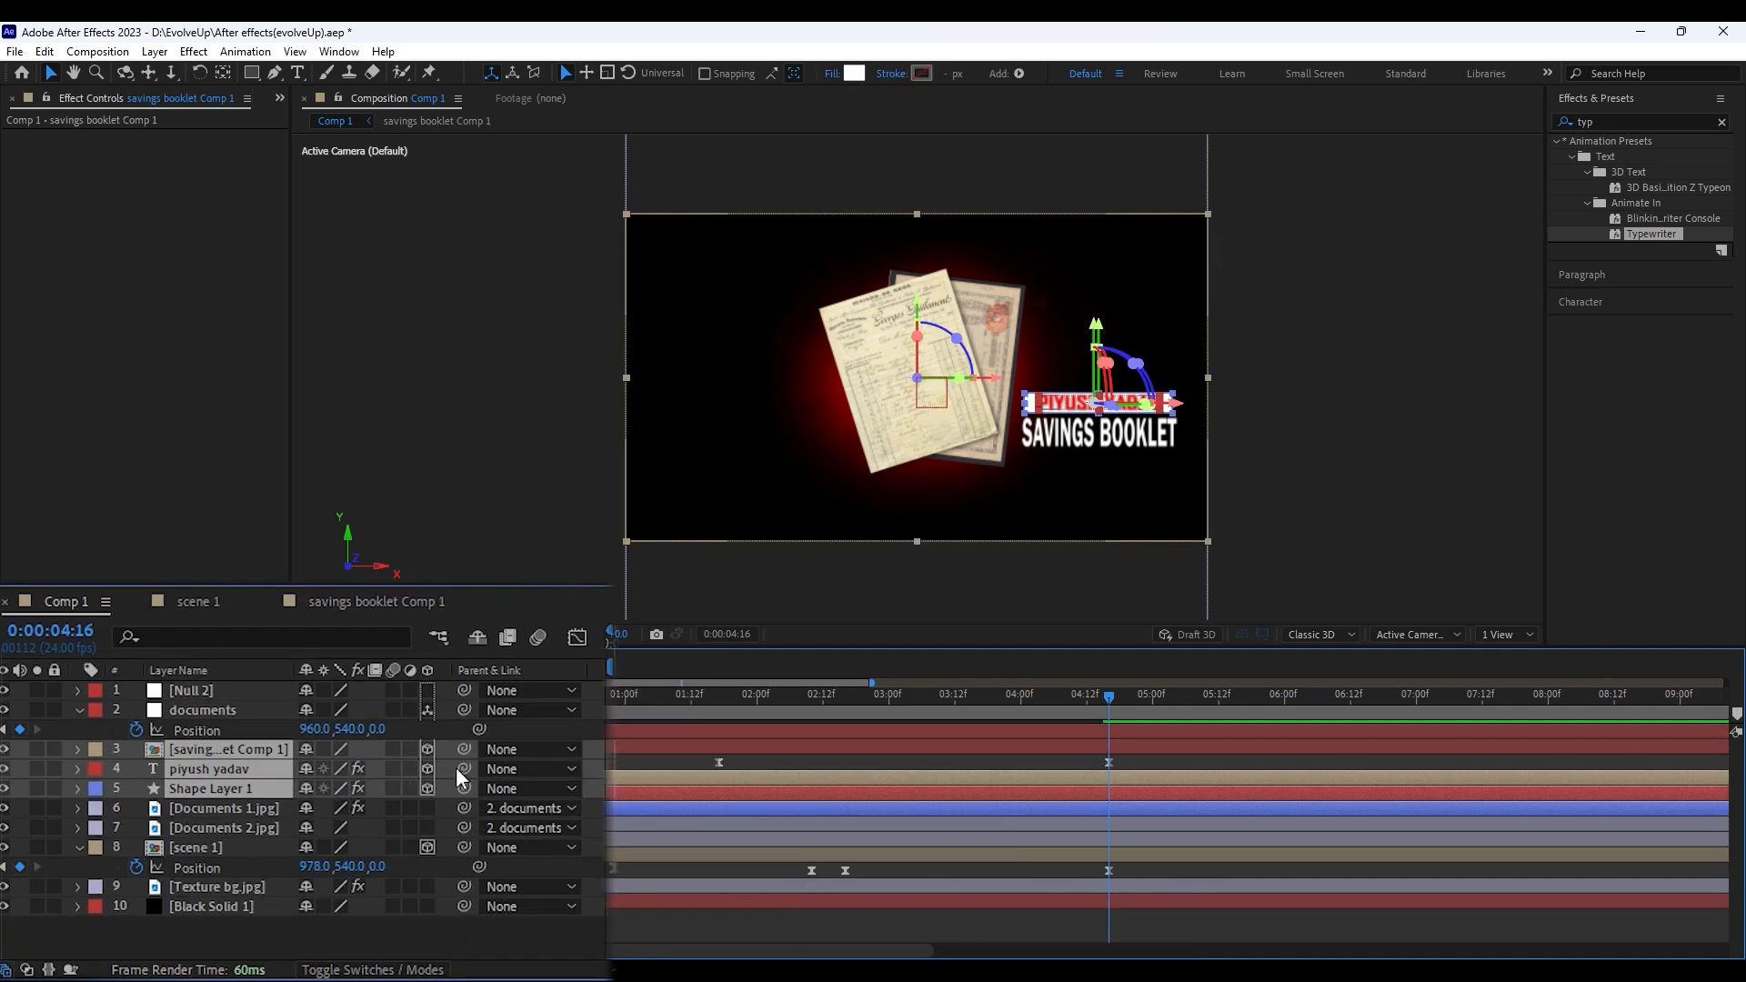
pyautogui.click(203, 689)
# Set Null 2's Position to 916, 528 and its Scale to 80% to shrink and shift the labels toward the documents
pyautogui.press('p')
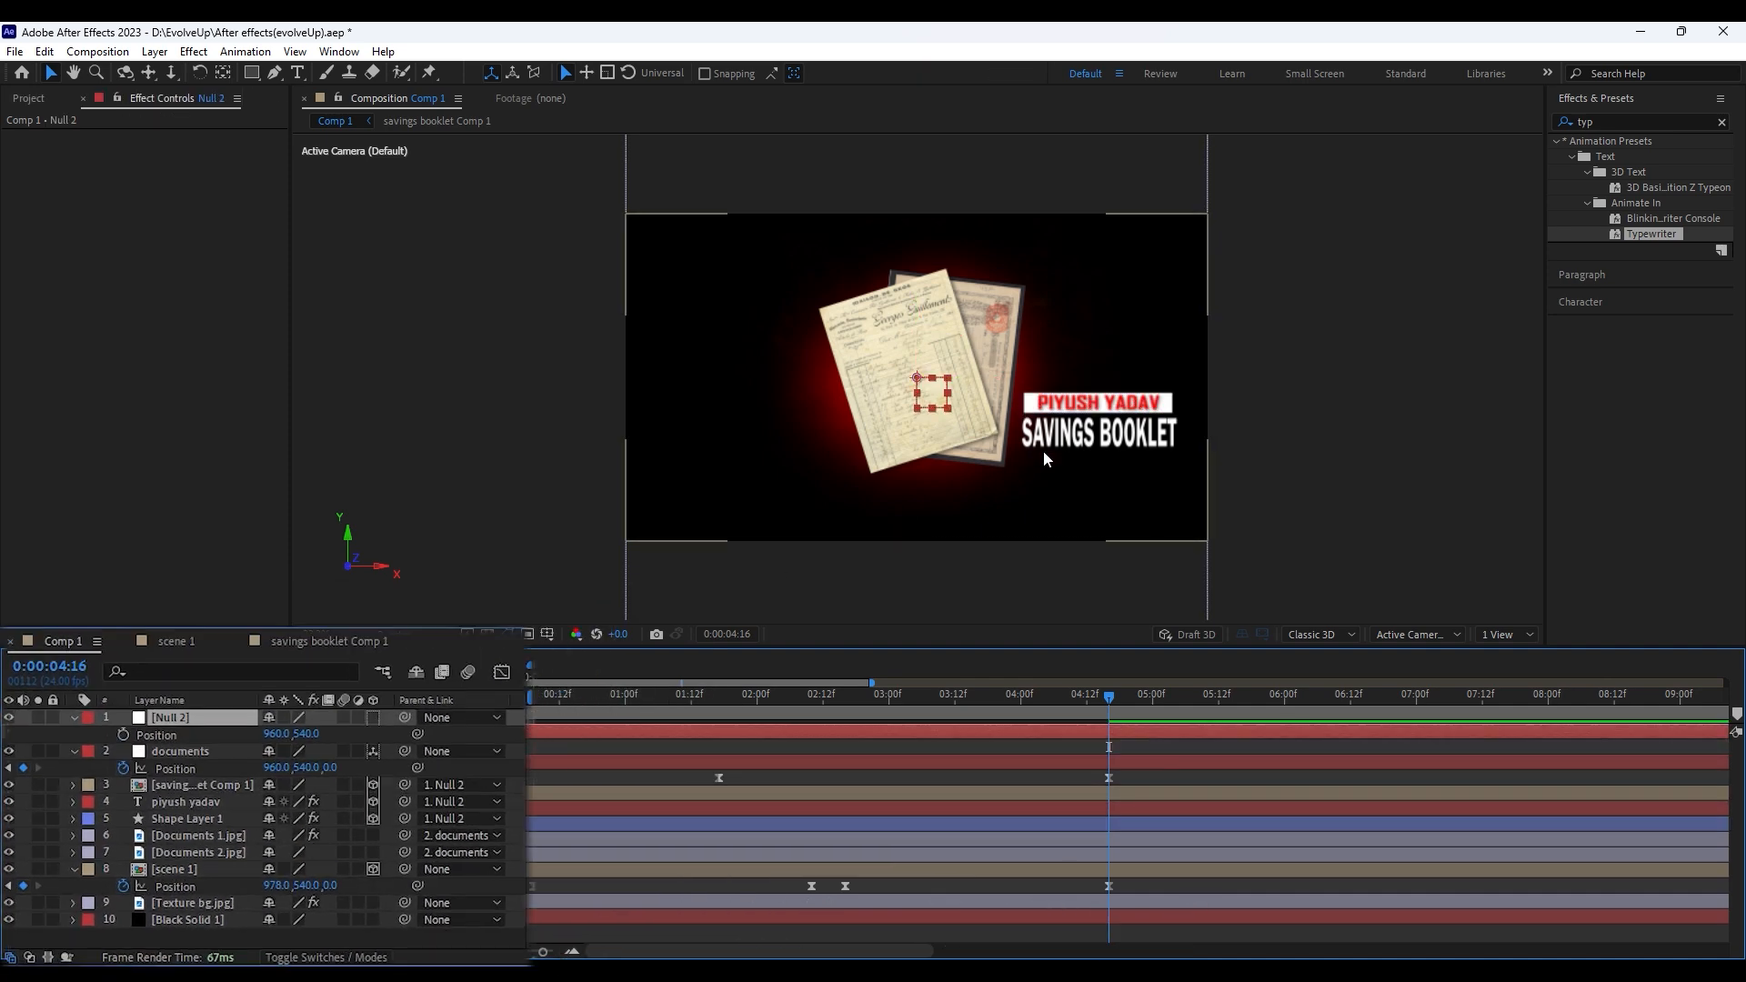
pyautogui.moveTo(353, 712); pyautogui.dragTo(424, 715)
pyautogui.press('s')
pyautogui.hotkey('shift', 'p')
# Search for the Drop Shadow effect and apply it to the savings booklet composition layer
pyautogui.click(1644, 123)
pyautogui.write('drop')
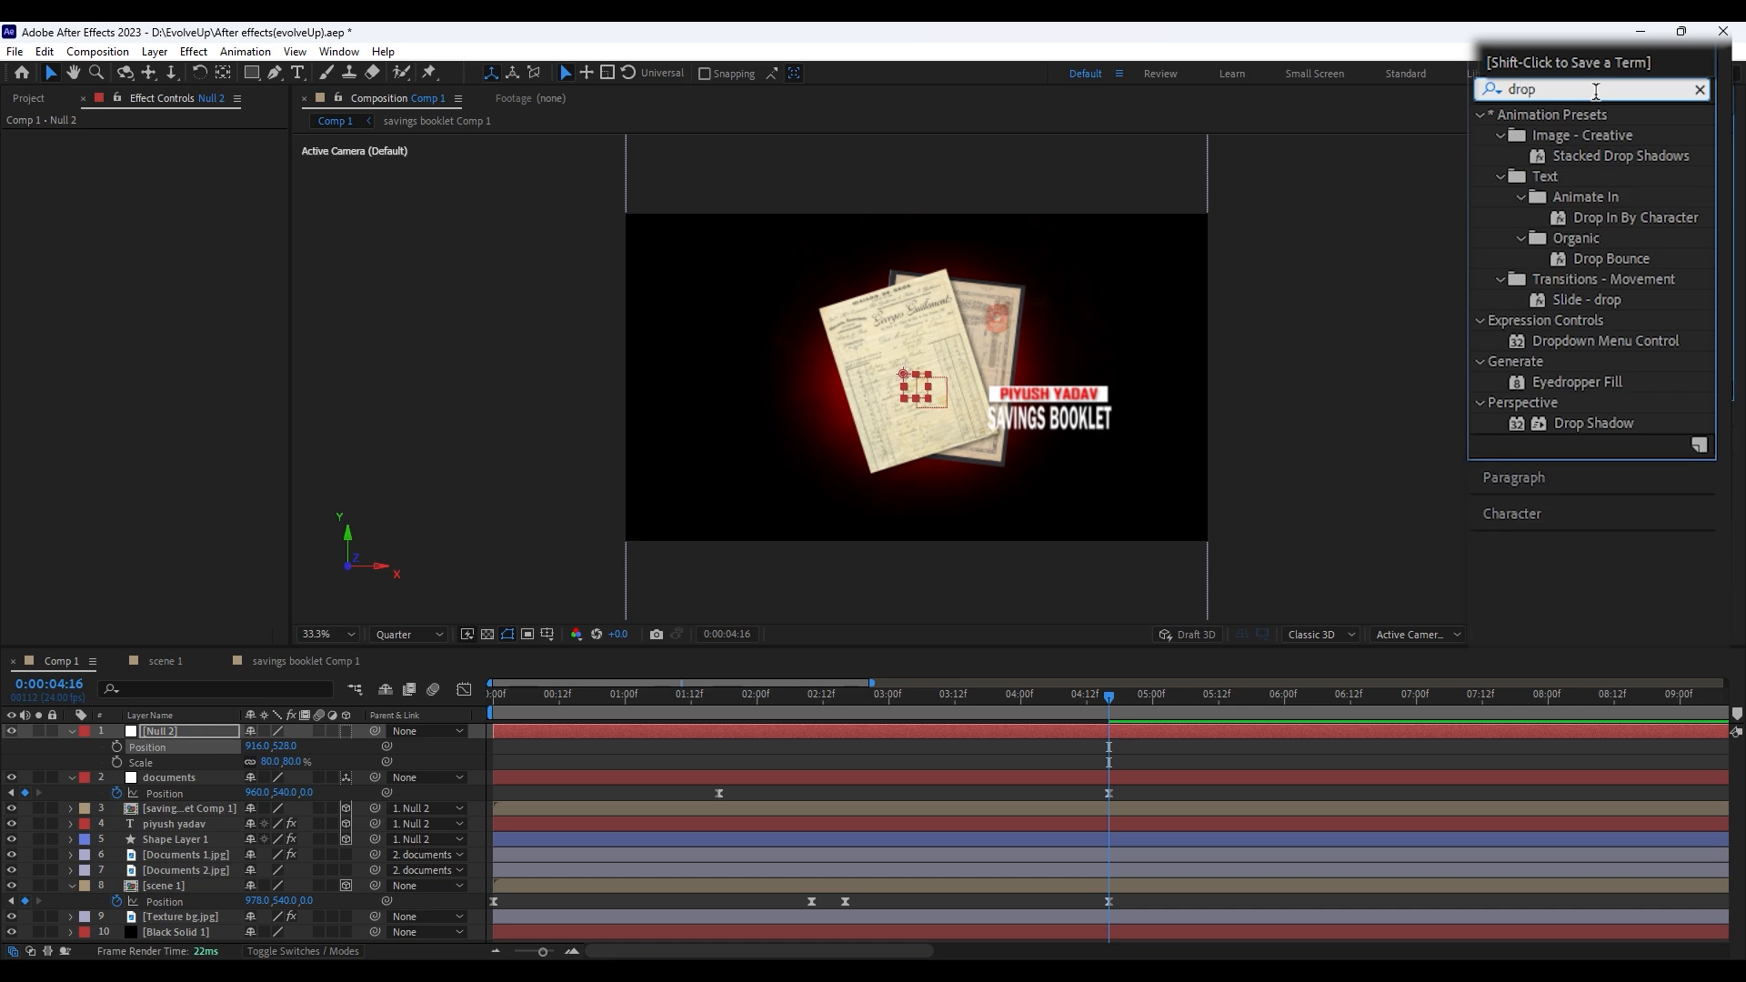
pyautogui.click(191, 809)
pyautogui.moveTo(191, 812); pyautogui.dragTo(191, 812)
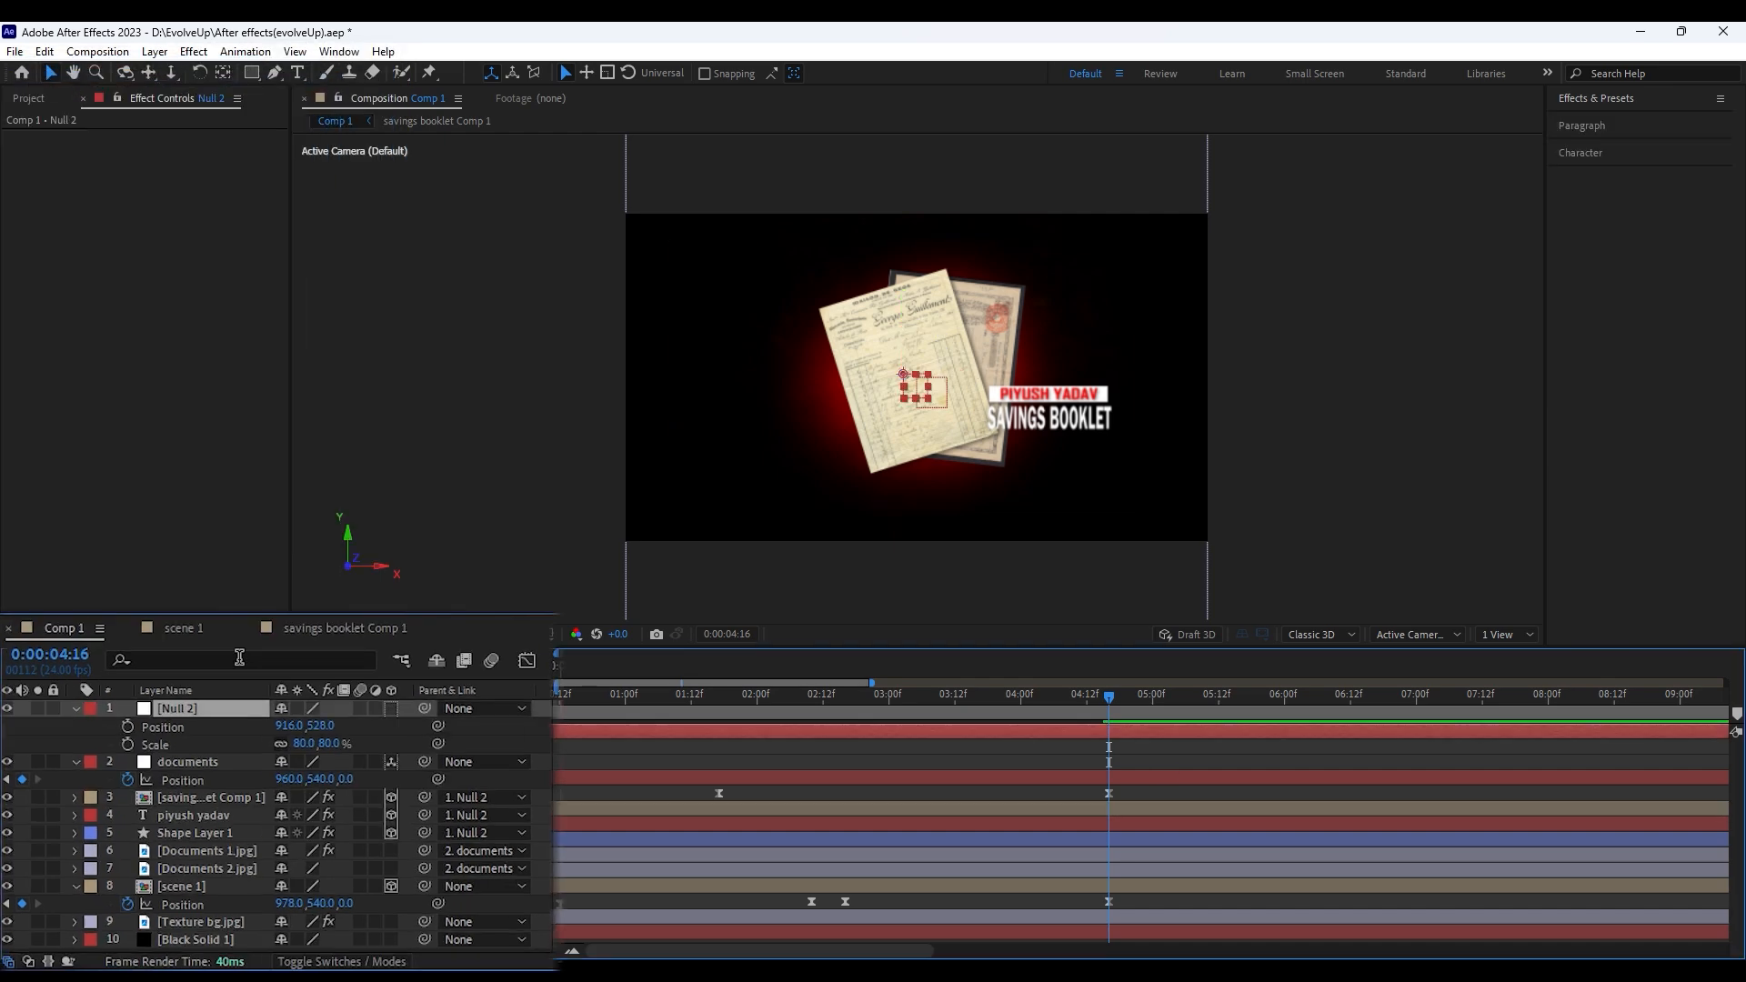
# Set Null 2's Position to 900, 548 and delete the null
pyautogui.moveTo(322, 711); pyautogui.dragTo(397, 718)
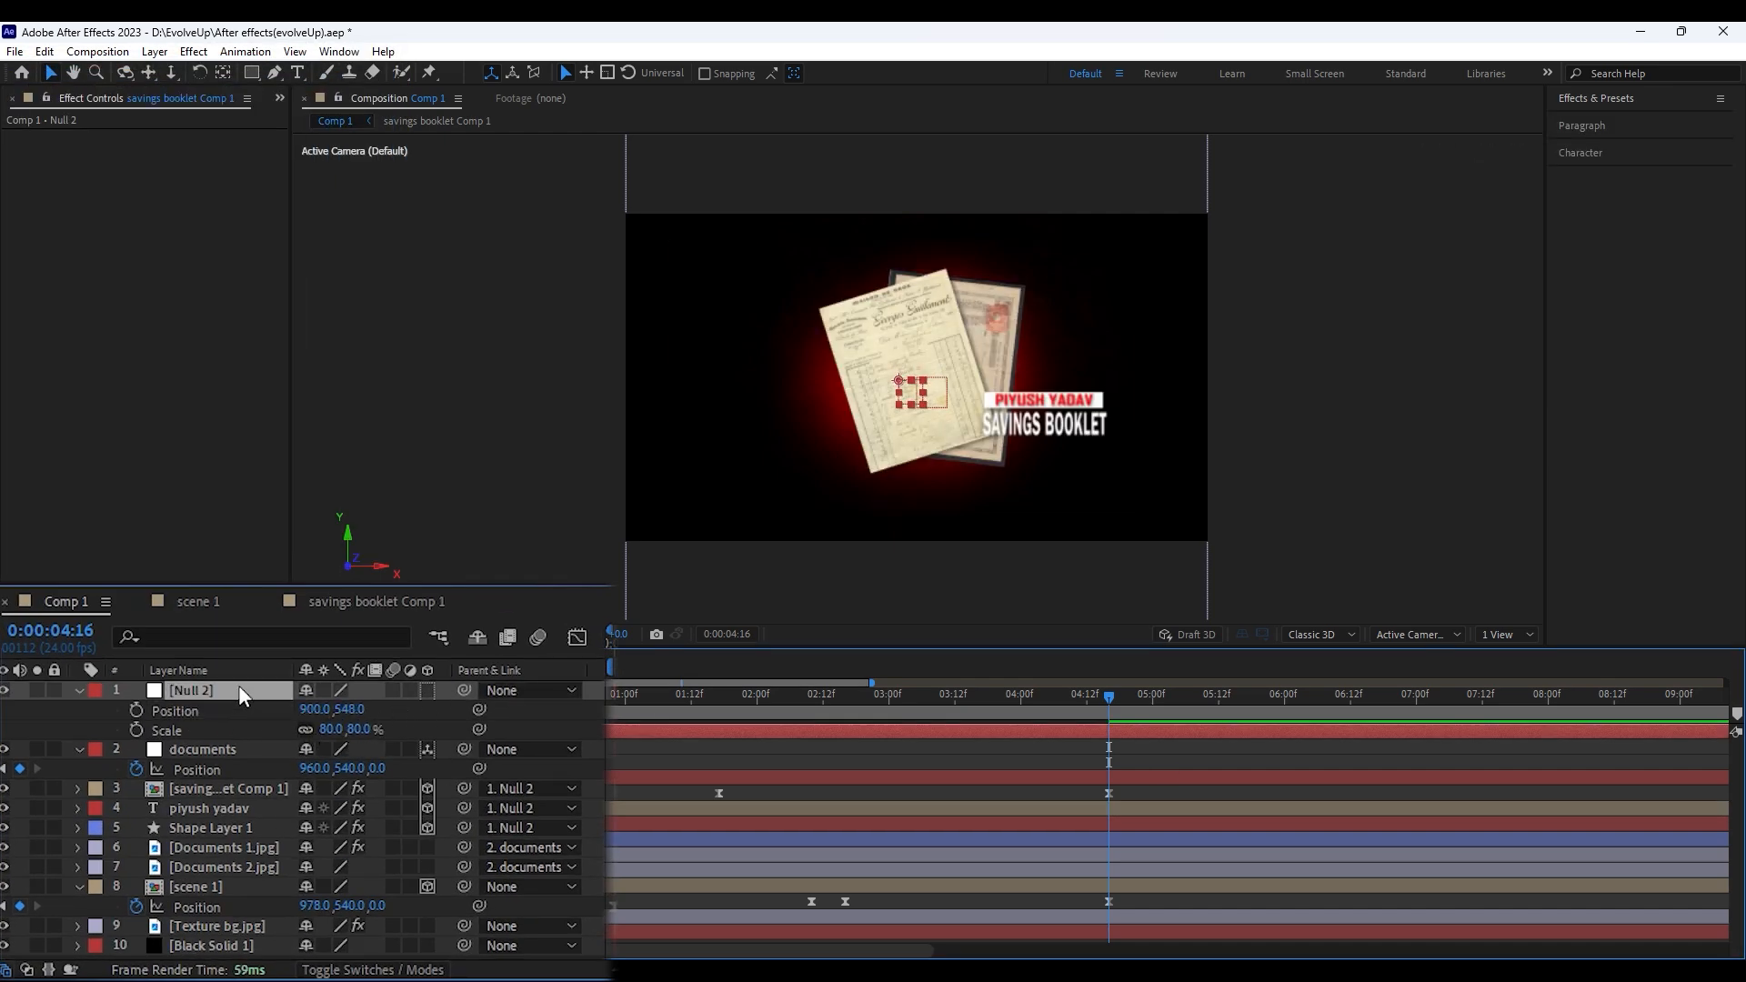
pyautogui.press('Delete')
# Parent the savings booklet composition, the name text and Shape Layer 1 to the documents null, and preview from the start
pyautogui.click(222, 749)
pyautogui.click(221, 770)
pyautogui.keyDown('ctrl'); pyautogui.click(233, 731); pyautogui.keyUp('ctrl')
pyautogui.keyDown('ctrl'); pyautogui.click(233, 749); pyautogui.keyUp('ctrl')
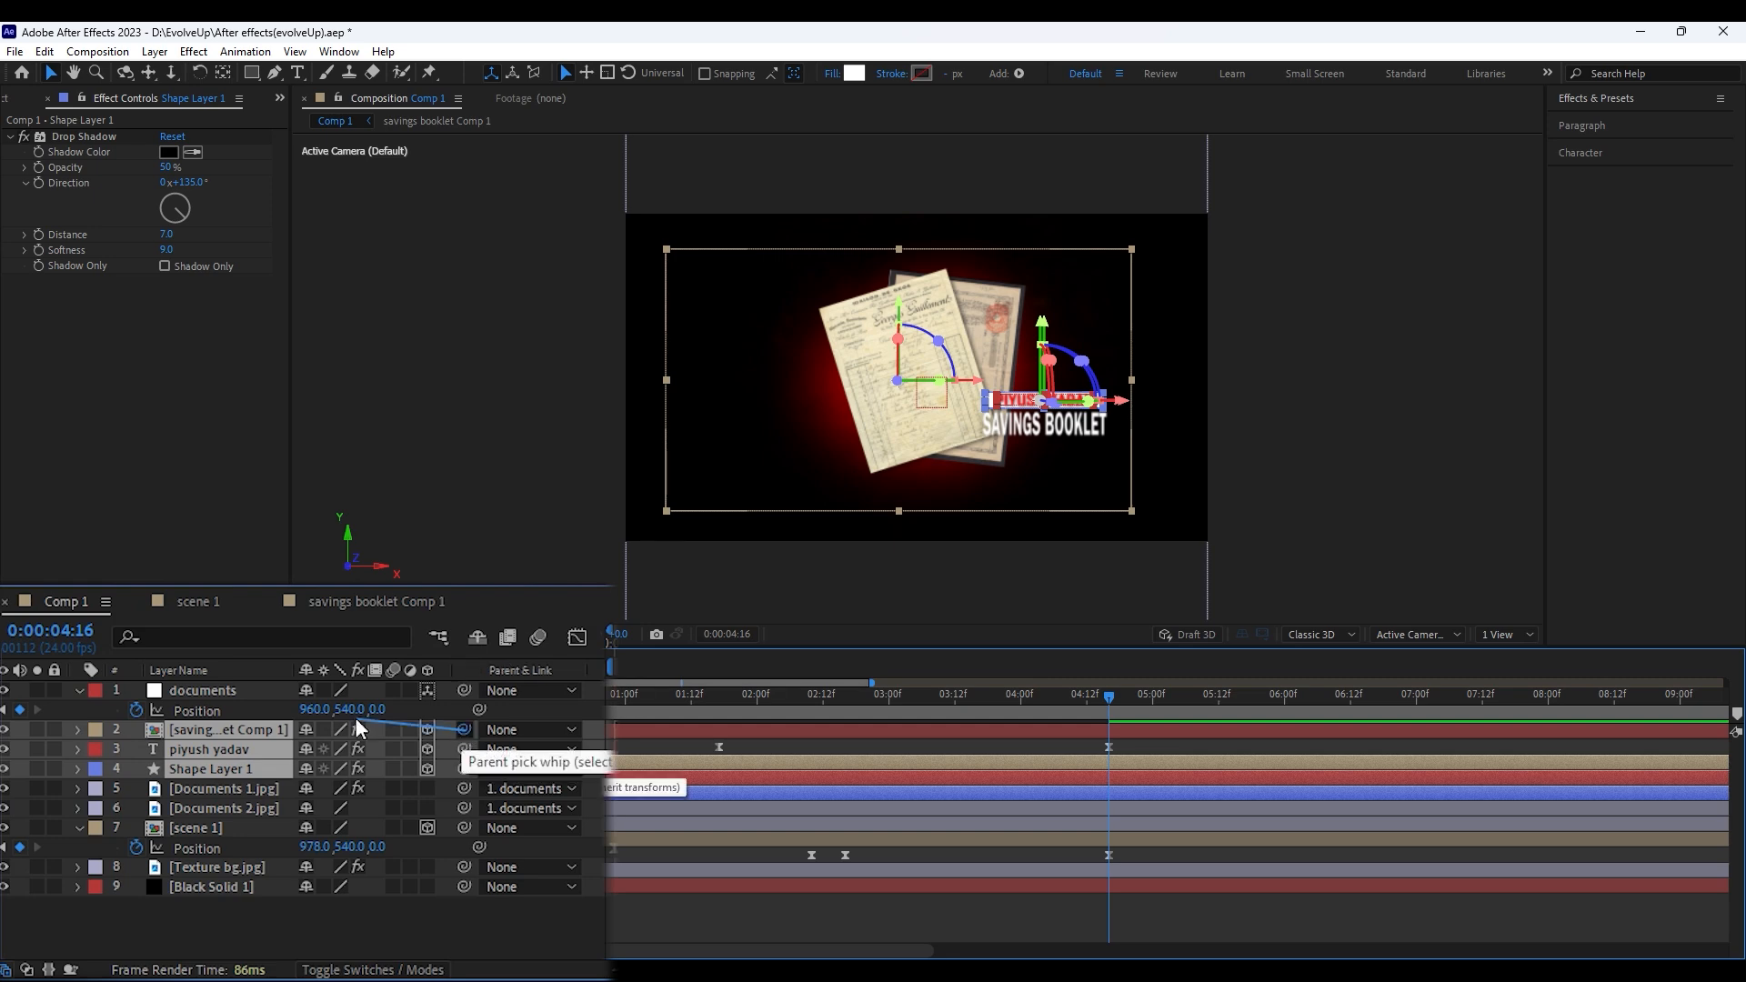
pyautogui.moveTo(358, 725); pyautogui.dragTo(232, 696)
pyautogui.press('Home')
pyautogui.press('space')
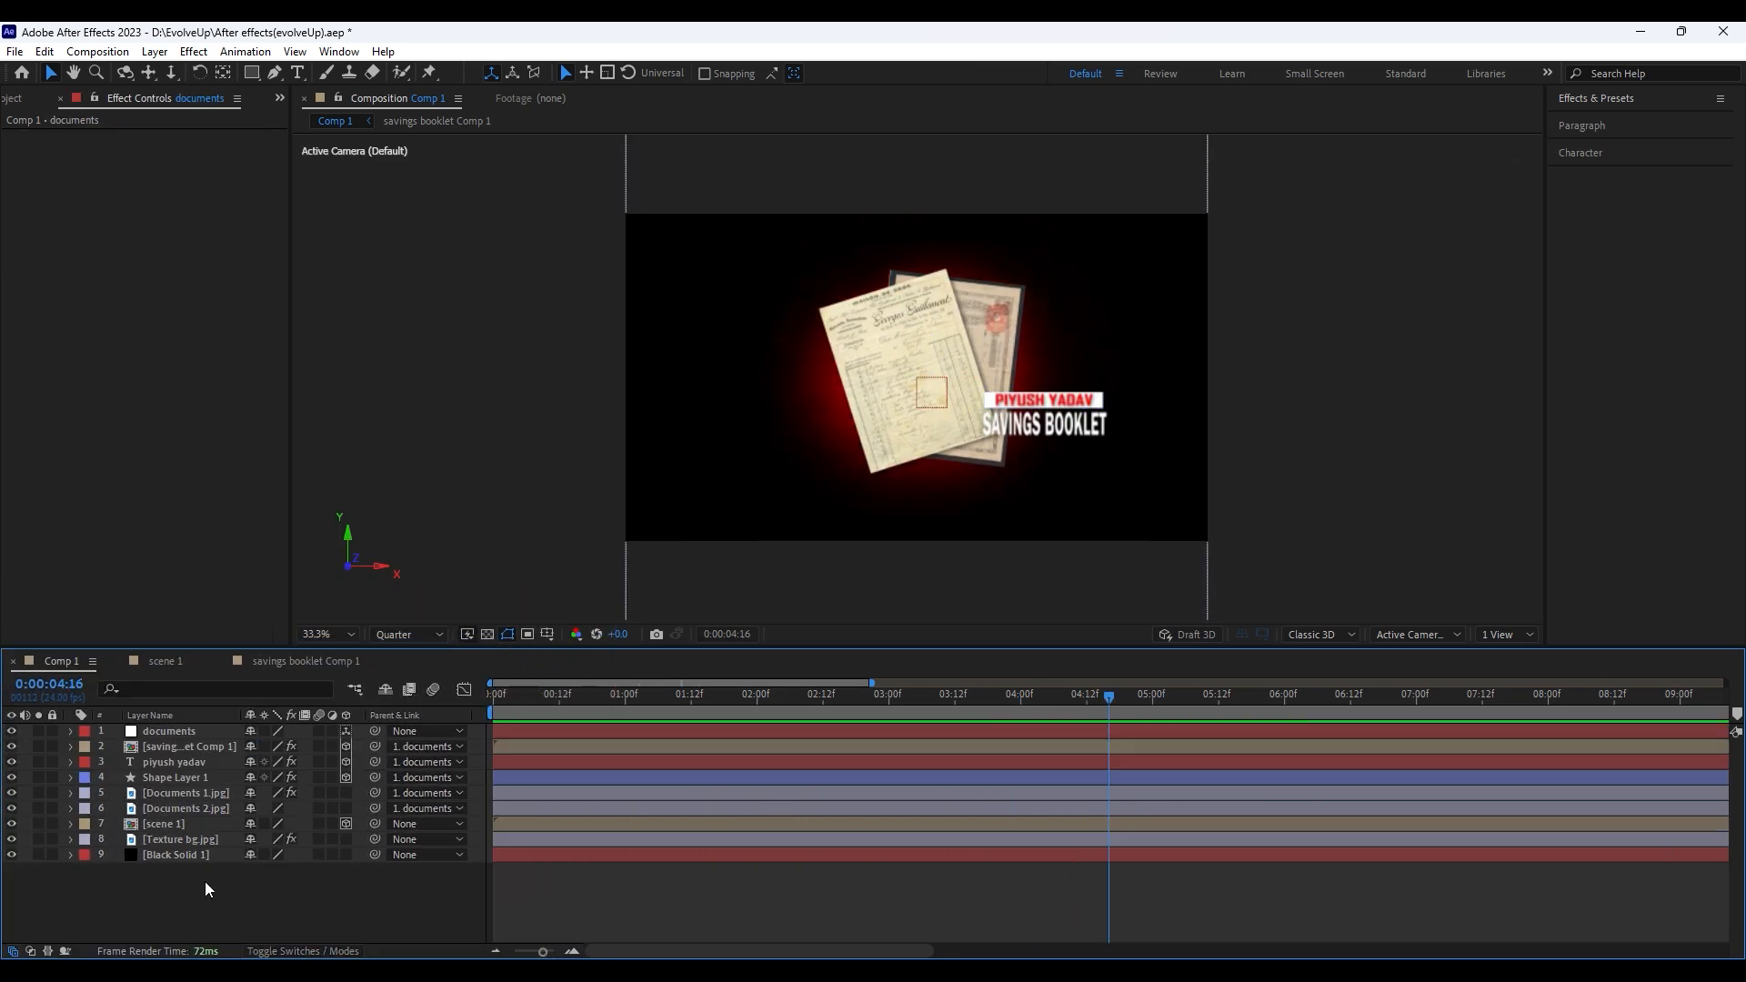
# Create another null object in Comp 1 and rename it "scale"
pyautogui.rightClick(205, 888)
pyautogui.moveTo(247, 654)
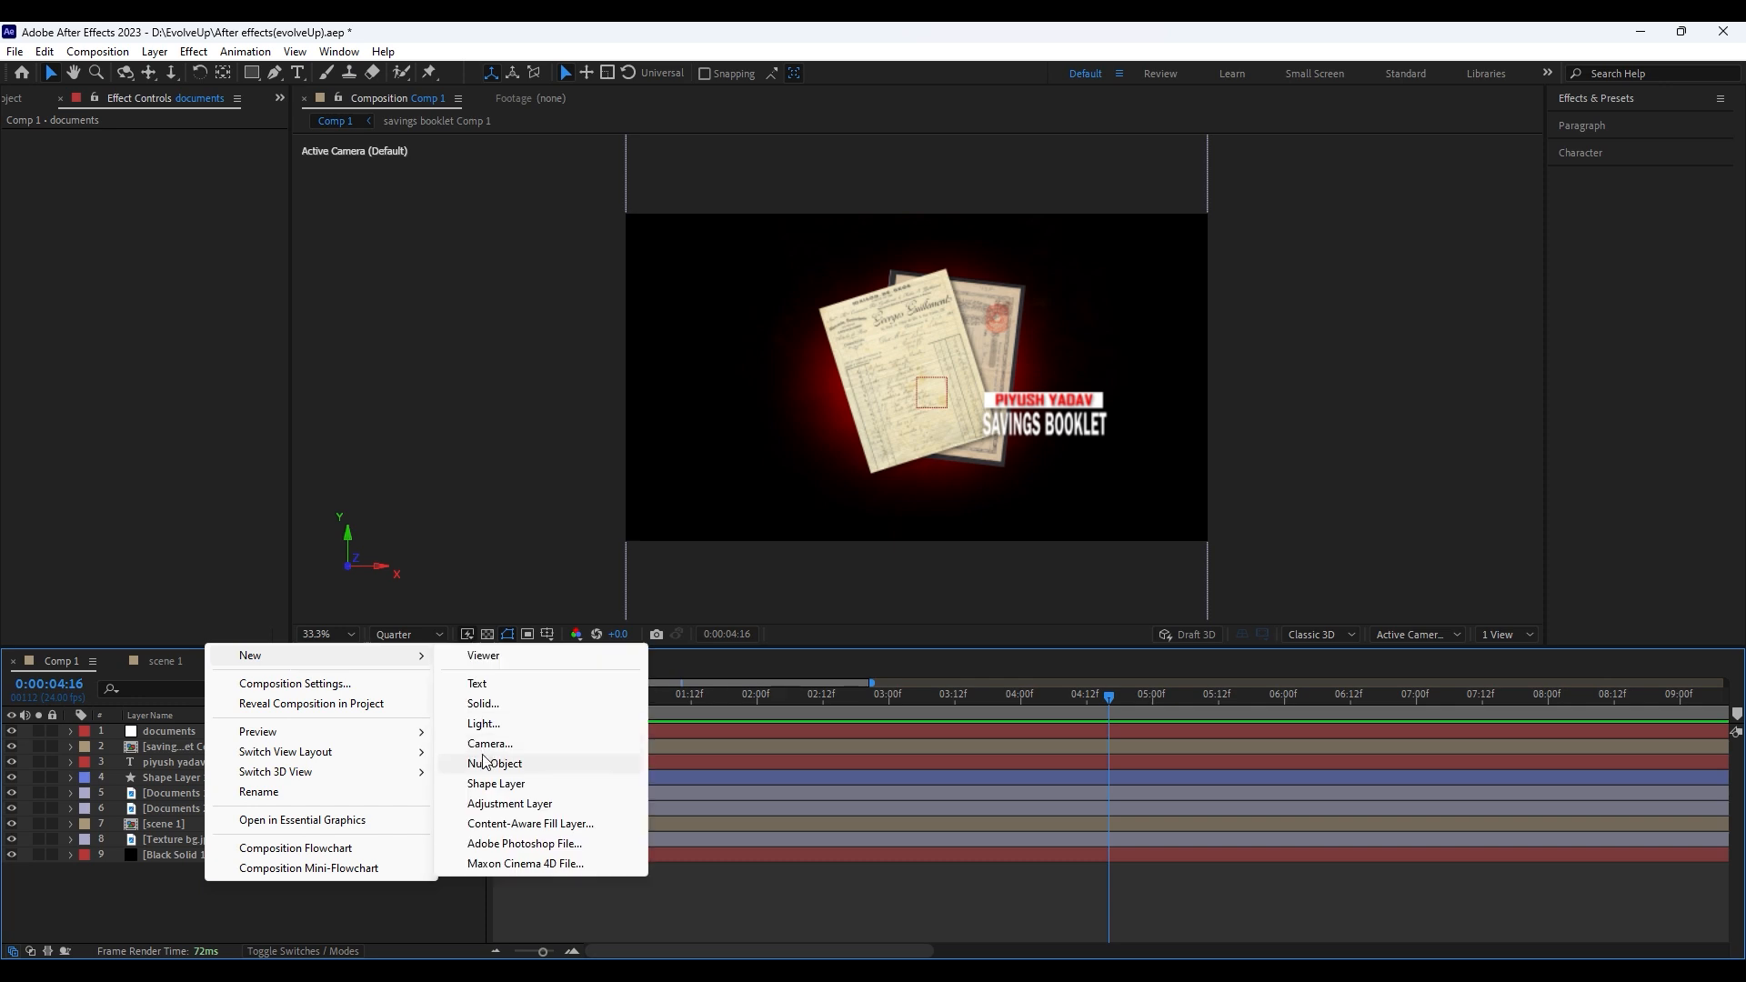
pyautogui.click(509, 743)
pyautogui.press('Return')
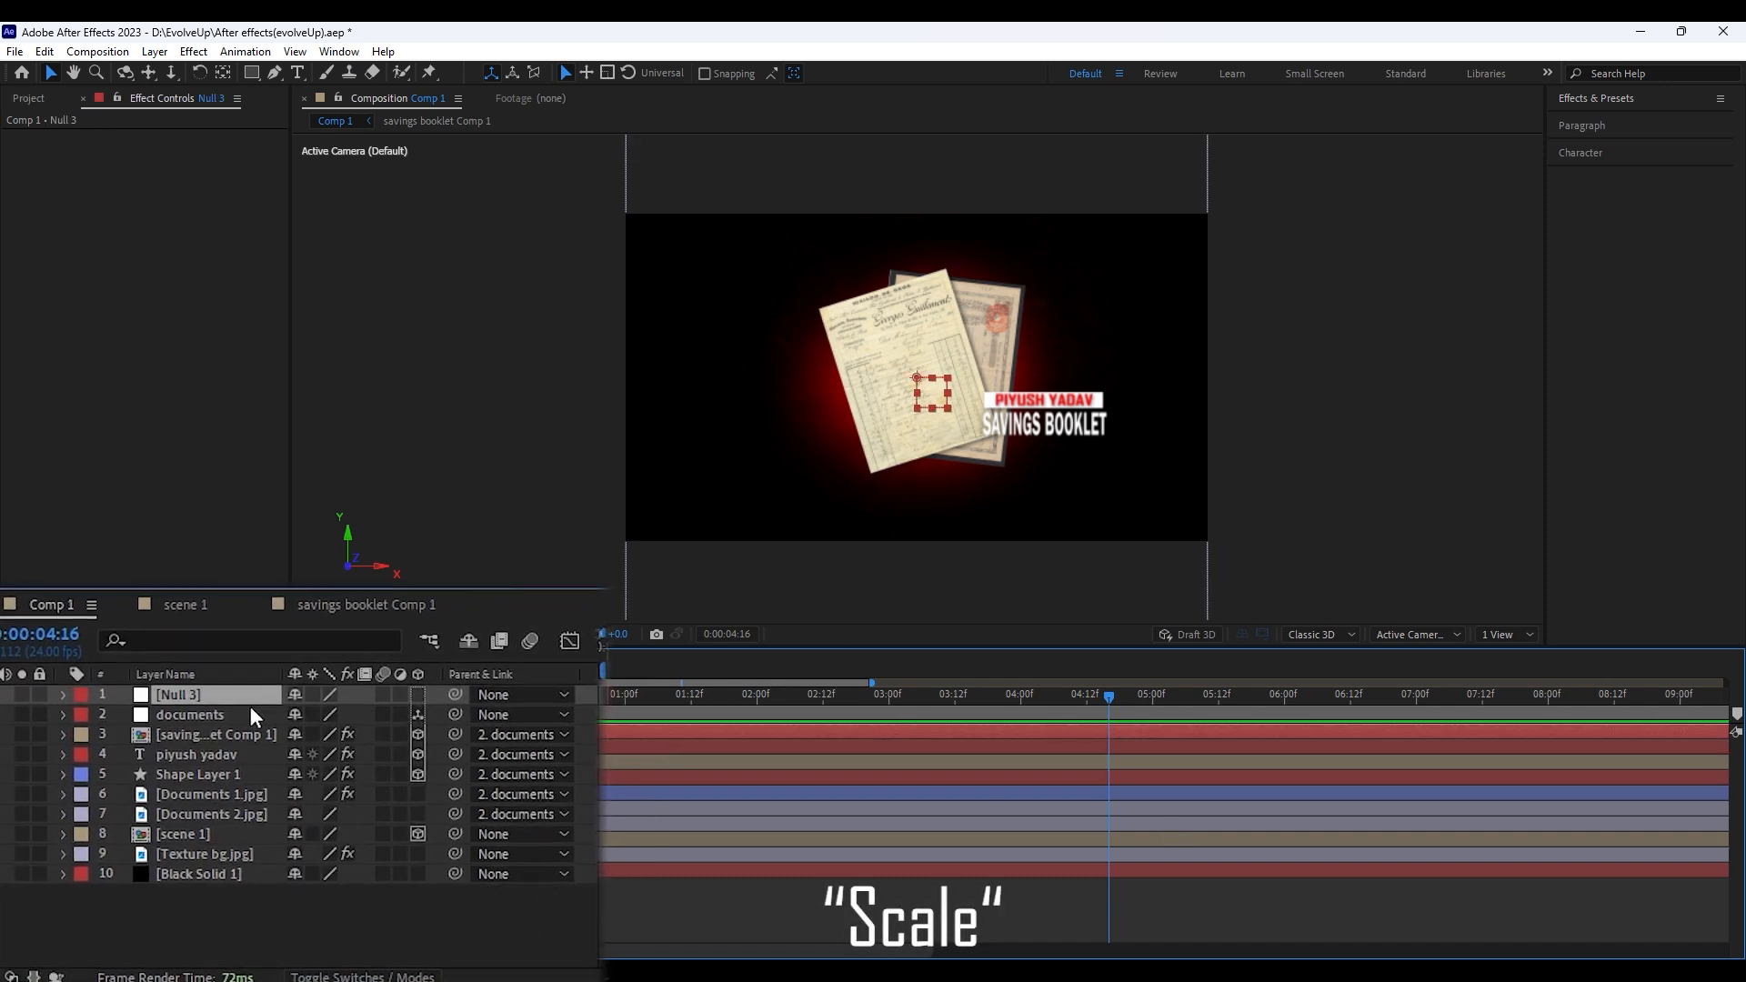
pyautogui.write('scale')
pyautogui.press('Return')
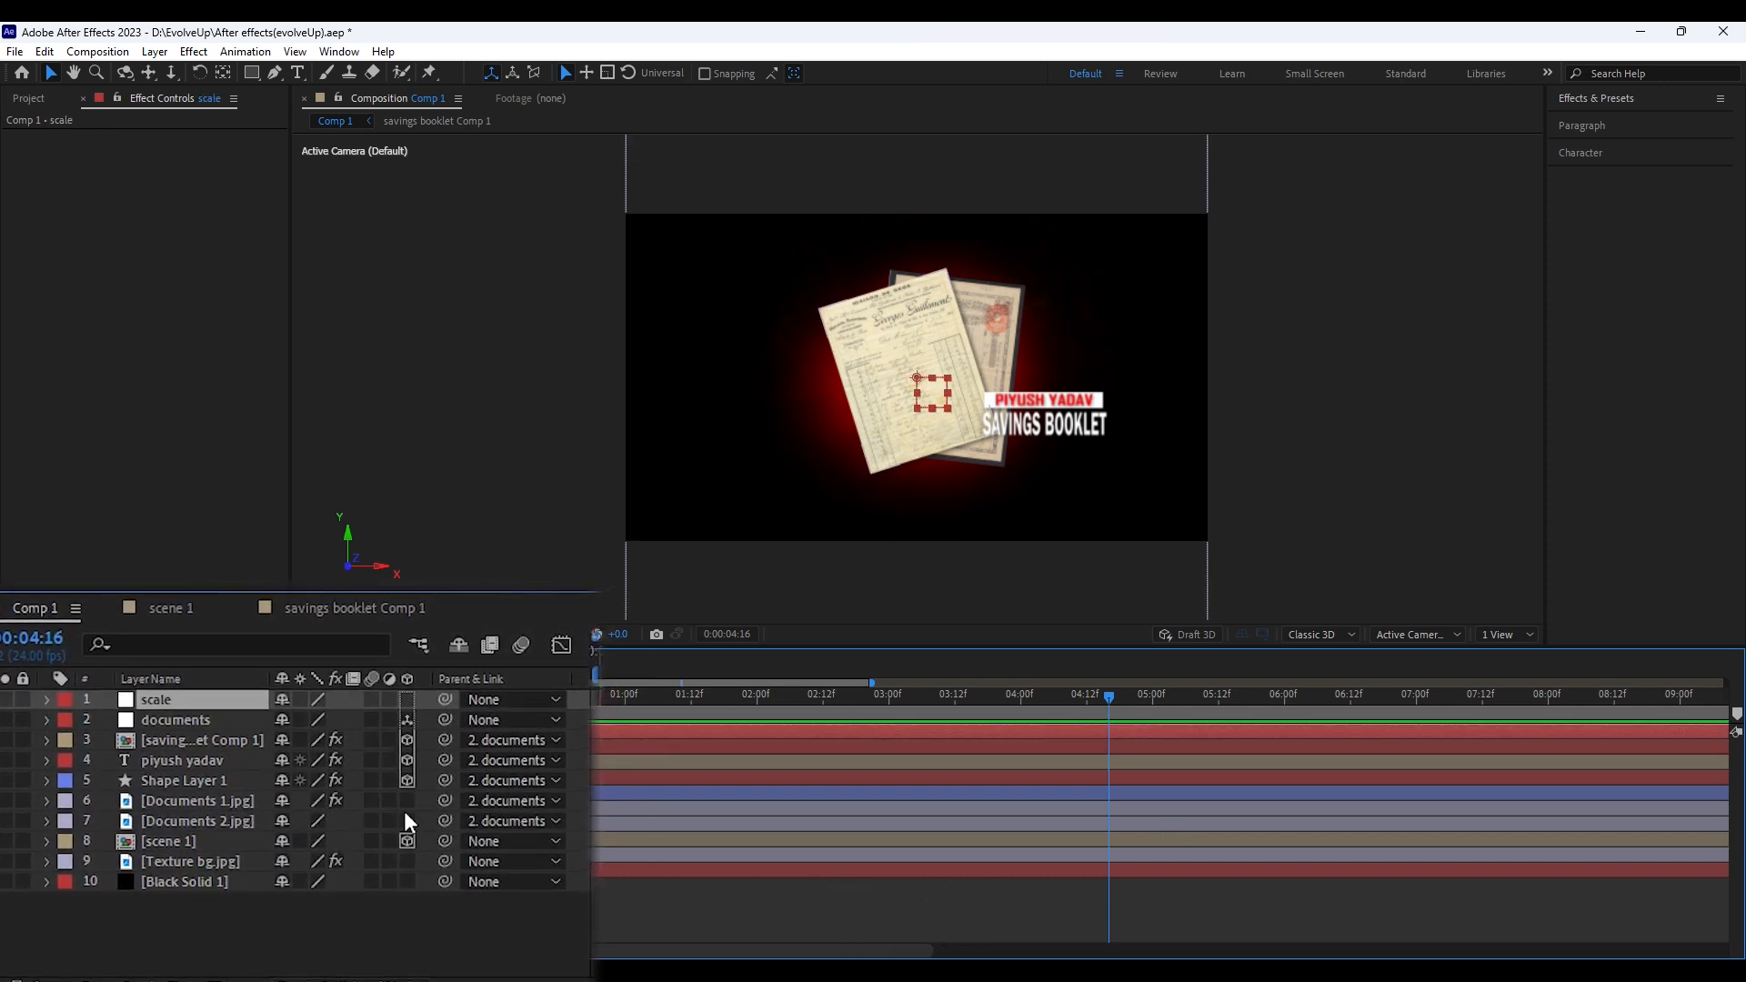
# Parent the scene 1 layer and the documents null to the scale null
pyautogui.click(192, 841)
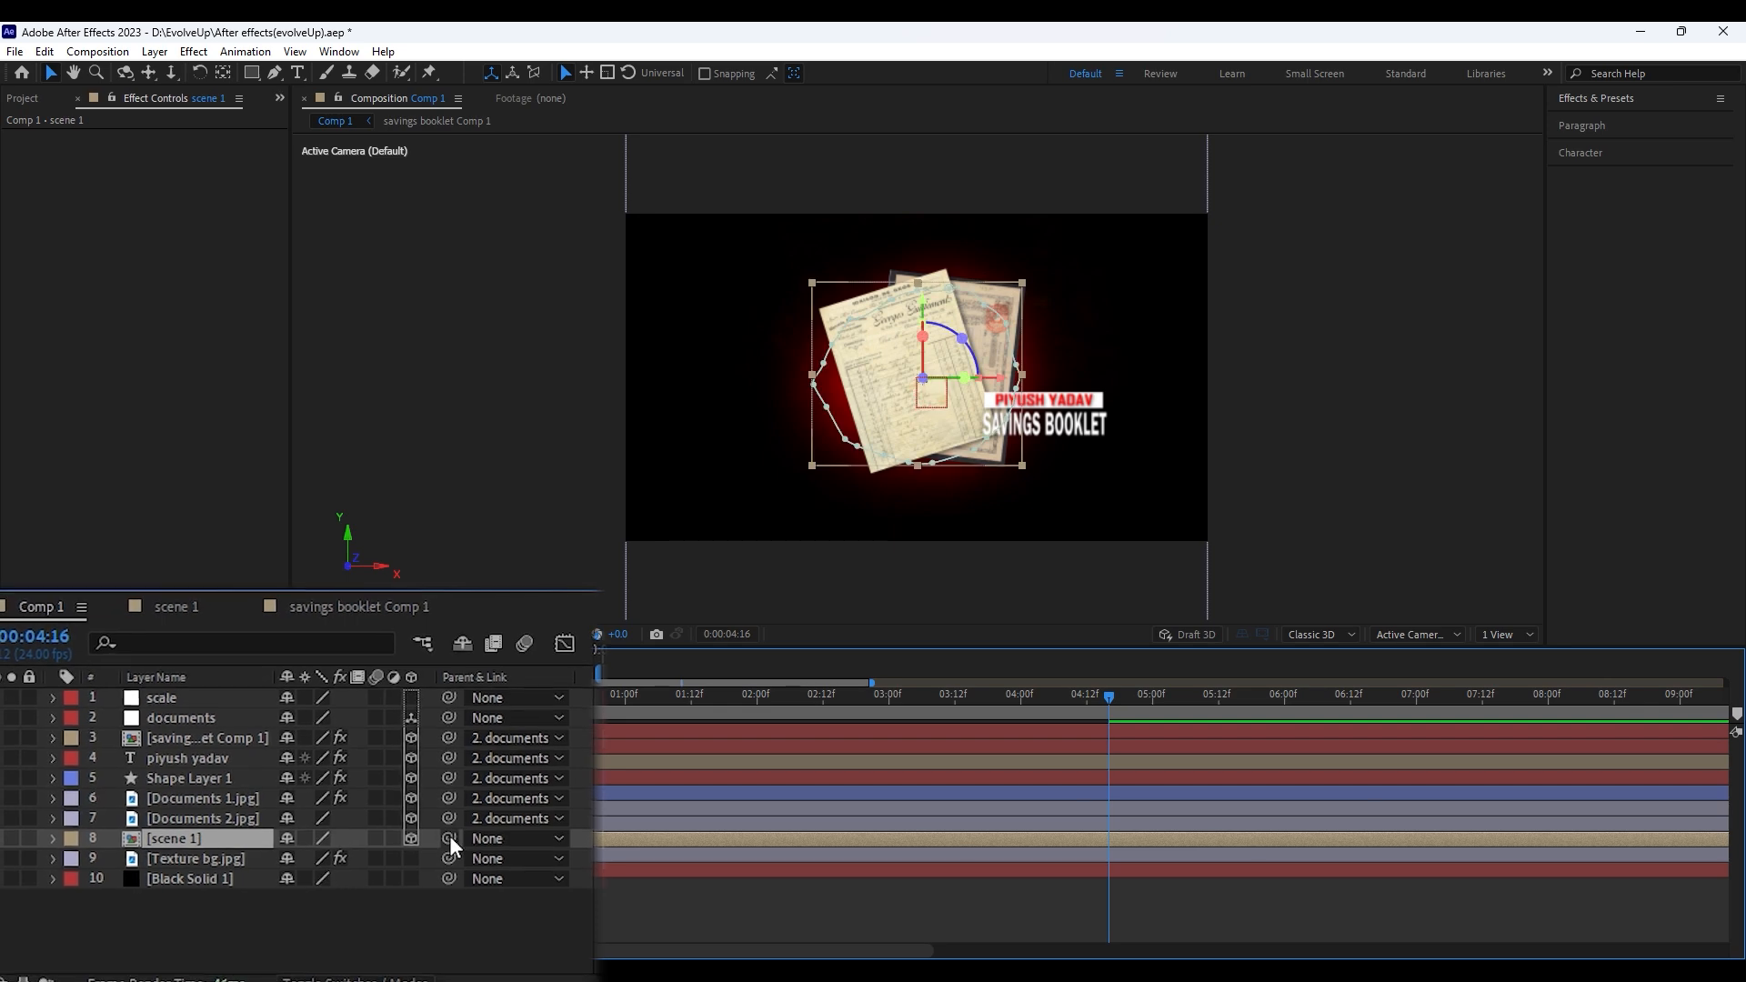
pyautogui.moveTo(444, 841); pyautogui.dragTo(191, 710)
pyautogui.moveTo(450, 717); pyautogui.dragTo(218, 695)
# Show the Position of the scale and documents nulls, and add a Position keyframe to the scale null near 0:00:04:16
pyautogui.press('p')
pyautogui.click(195, 730)
pyautogui.press('p')
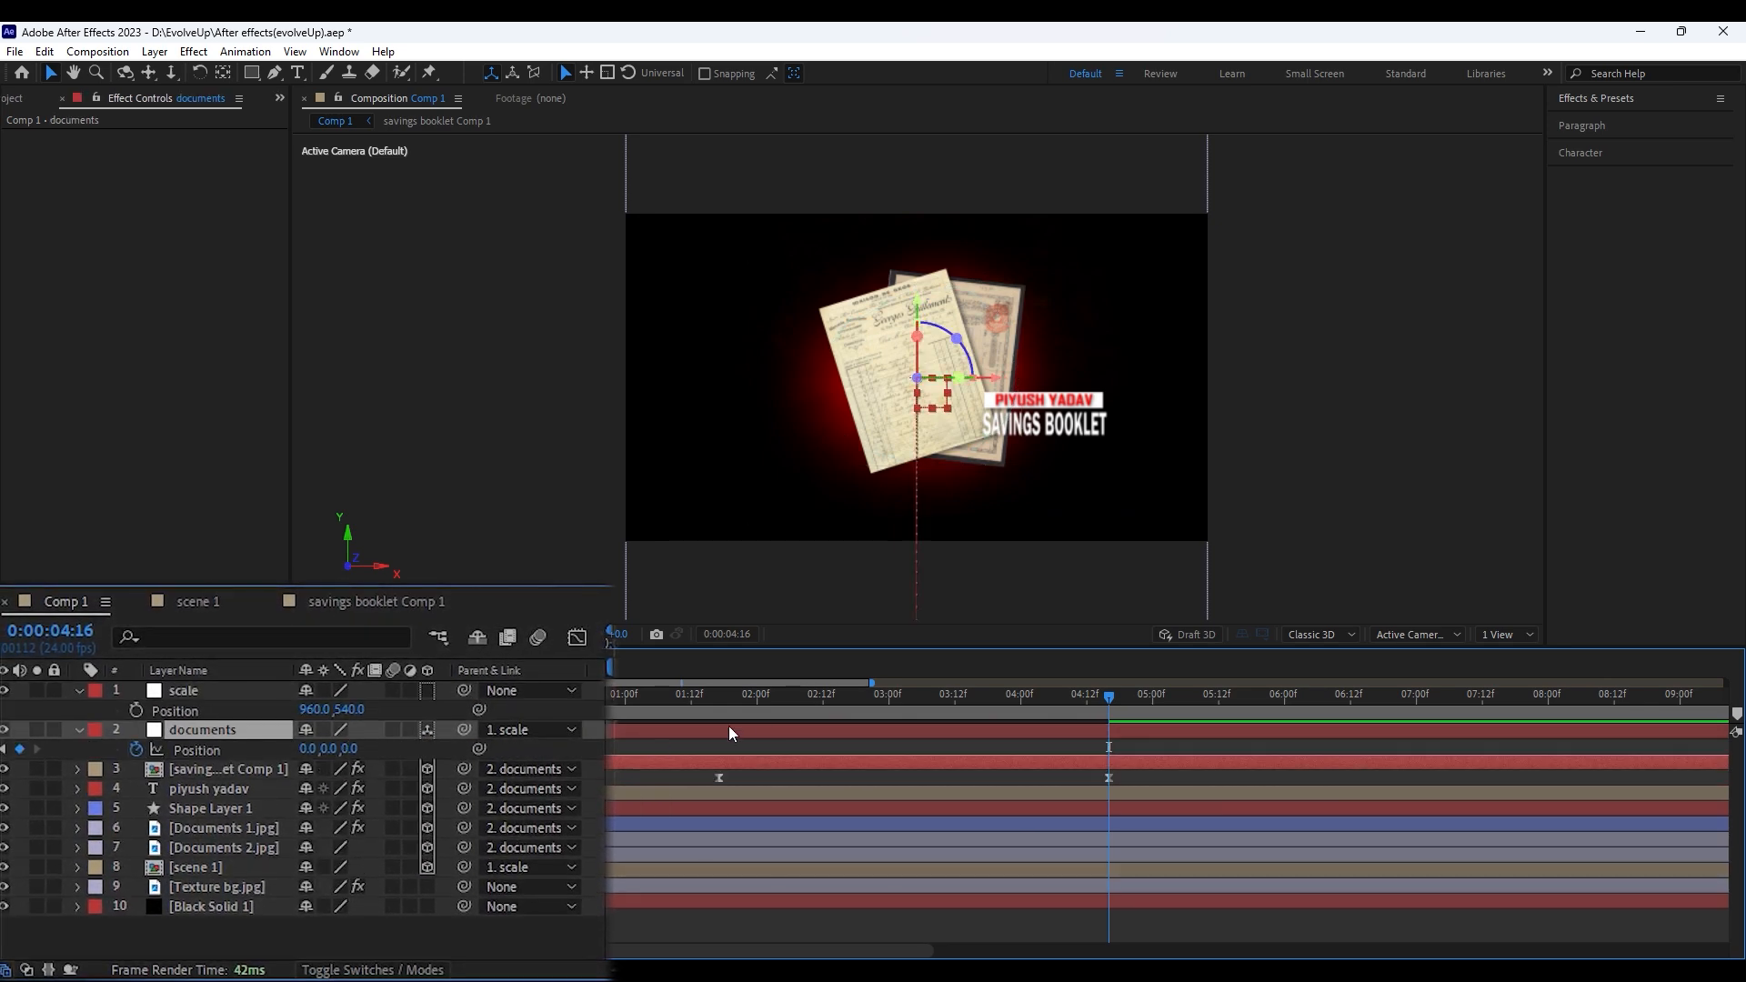
pyautogui.moveTo(757, 696); pyautogui.dragTo(836, 696)
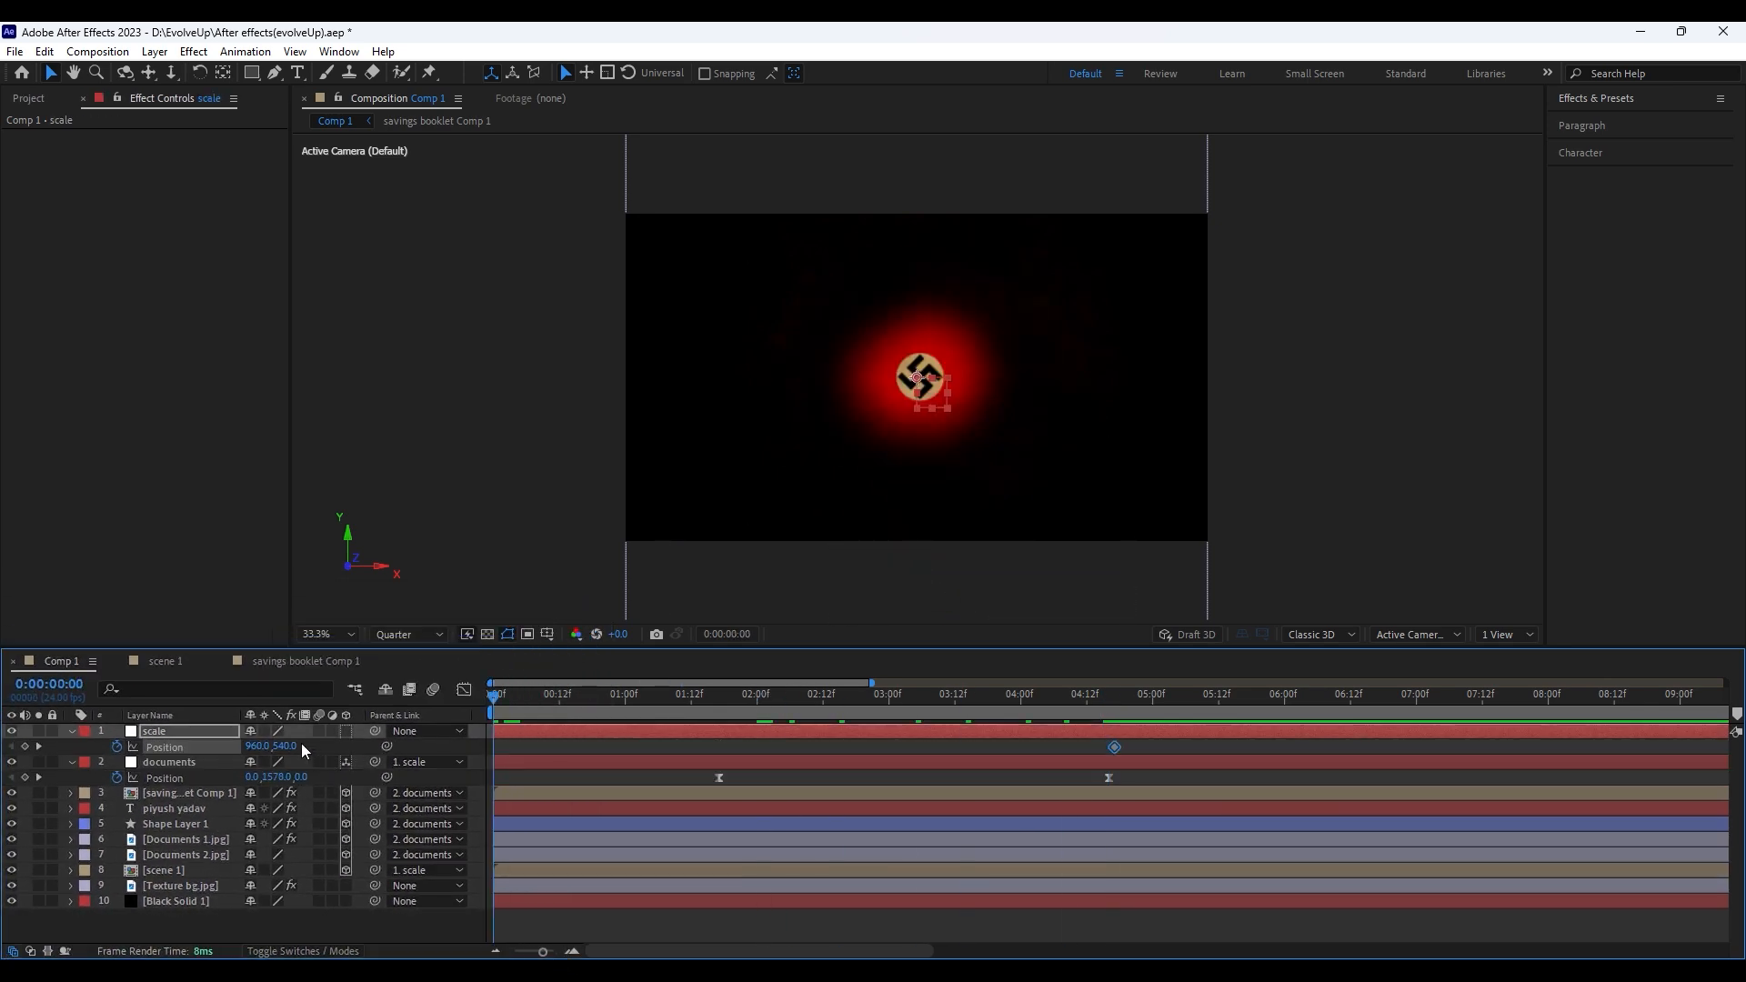
# Make the scale null a 3D layer and set its Position Z to 2700 at 0:00:00:00
pyautogui.click(349, 732)
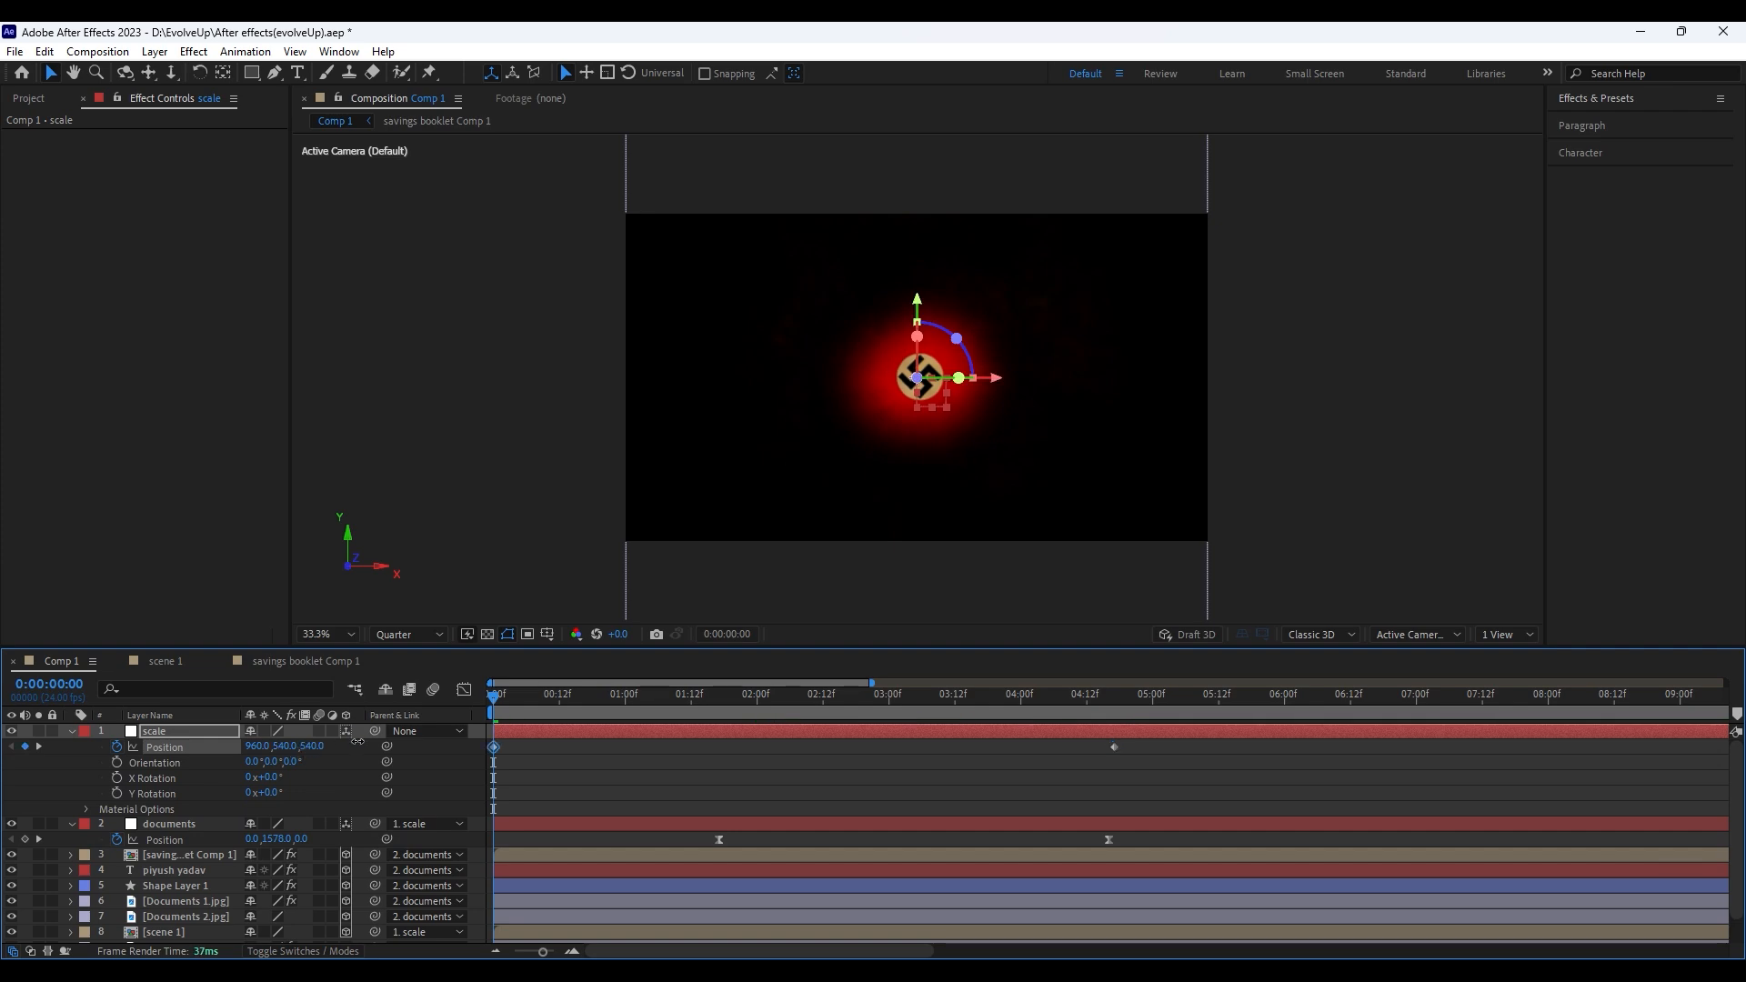
pyautogui.moveTo(358, 741); pyautogui.dragTo(536, 723)
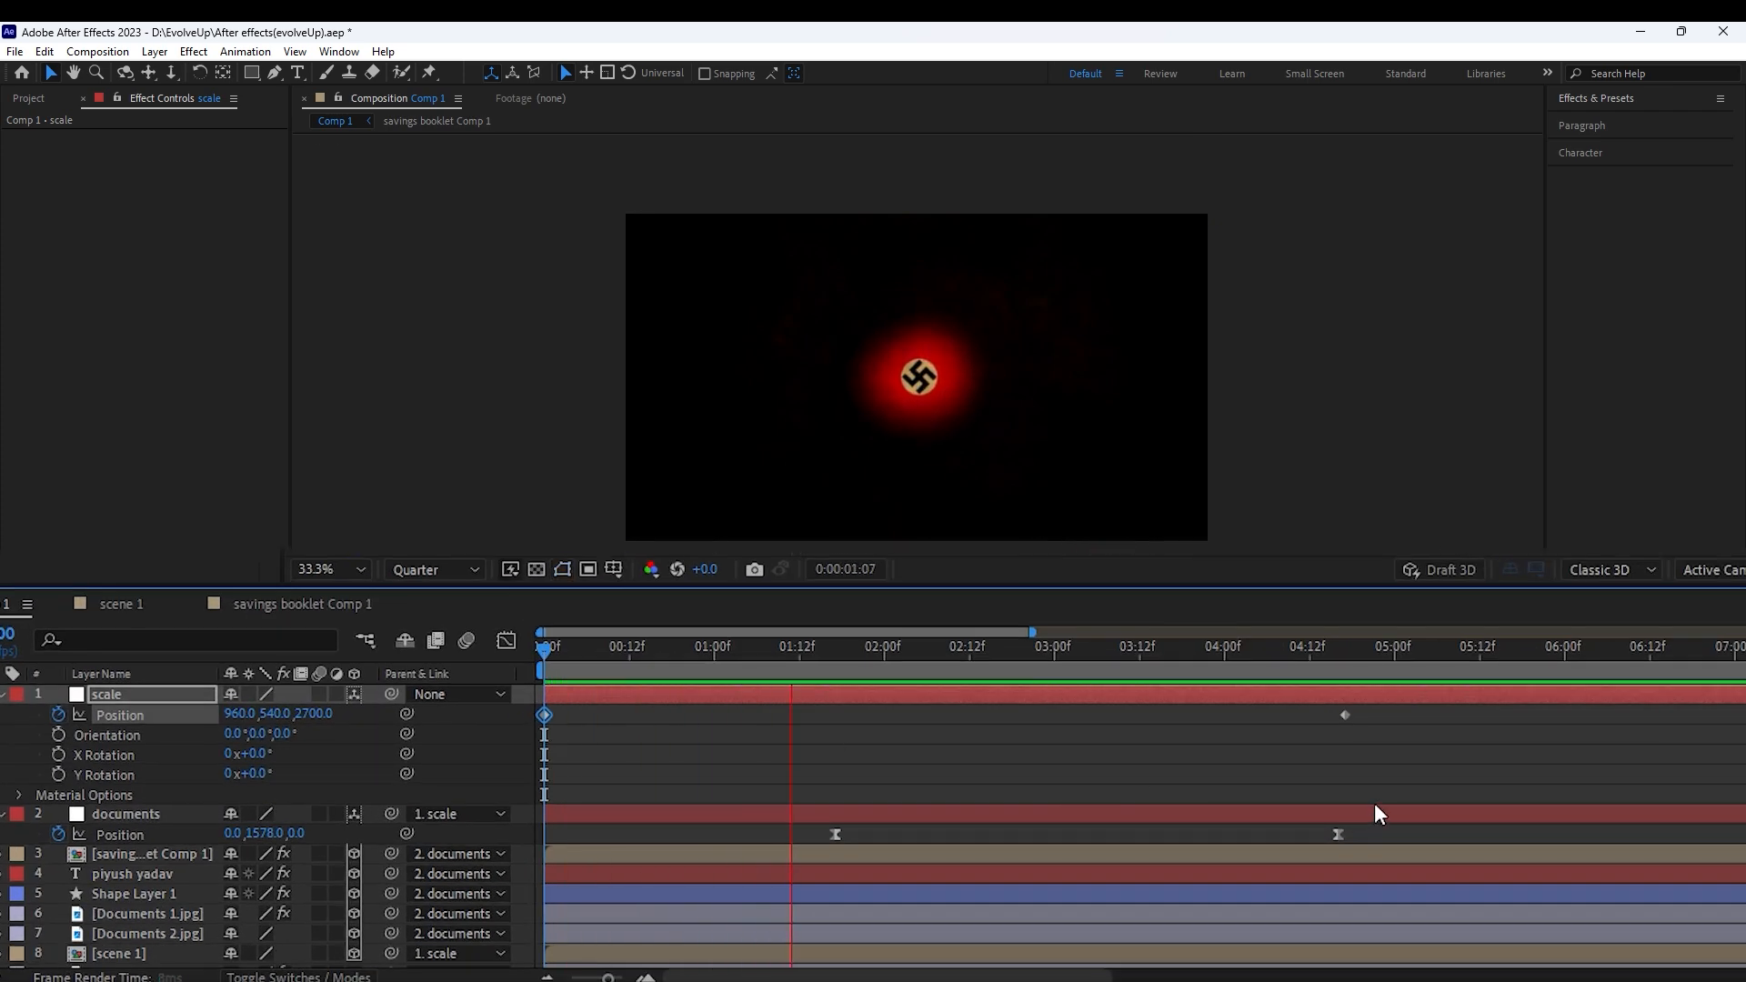
# Reshape the speed curve of the scale null's Position keyframes into a fast start with a long slowdown, and preview the zoom
pyautogui.moveTo(1443, 780); pyautogui.dragTo(505, 709)
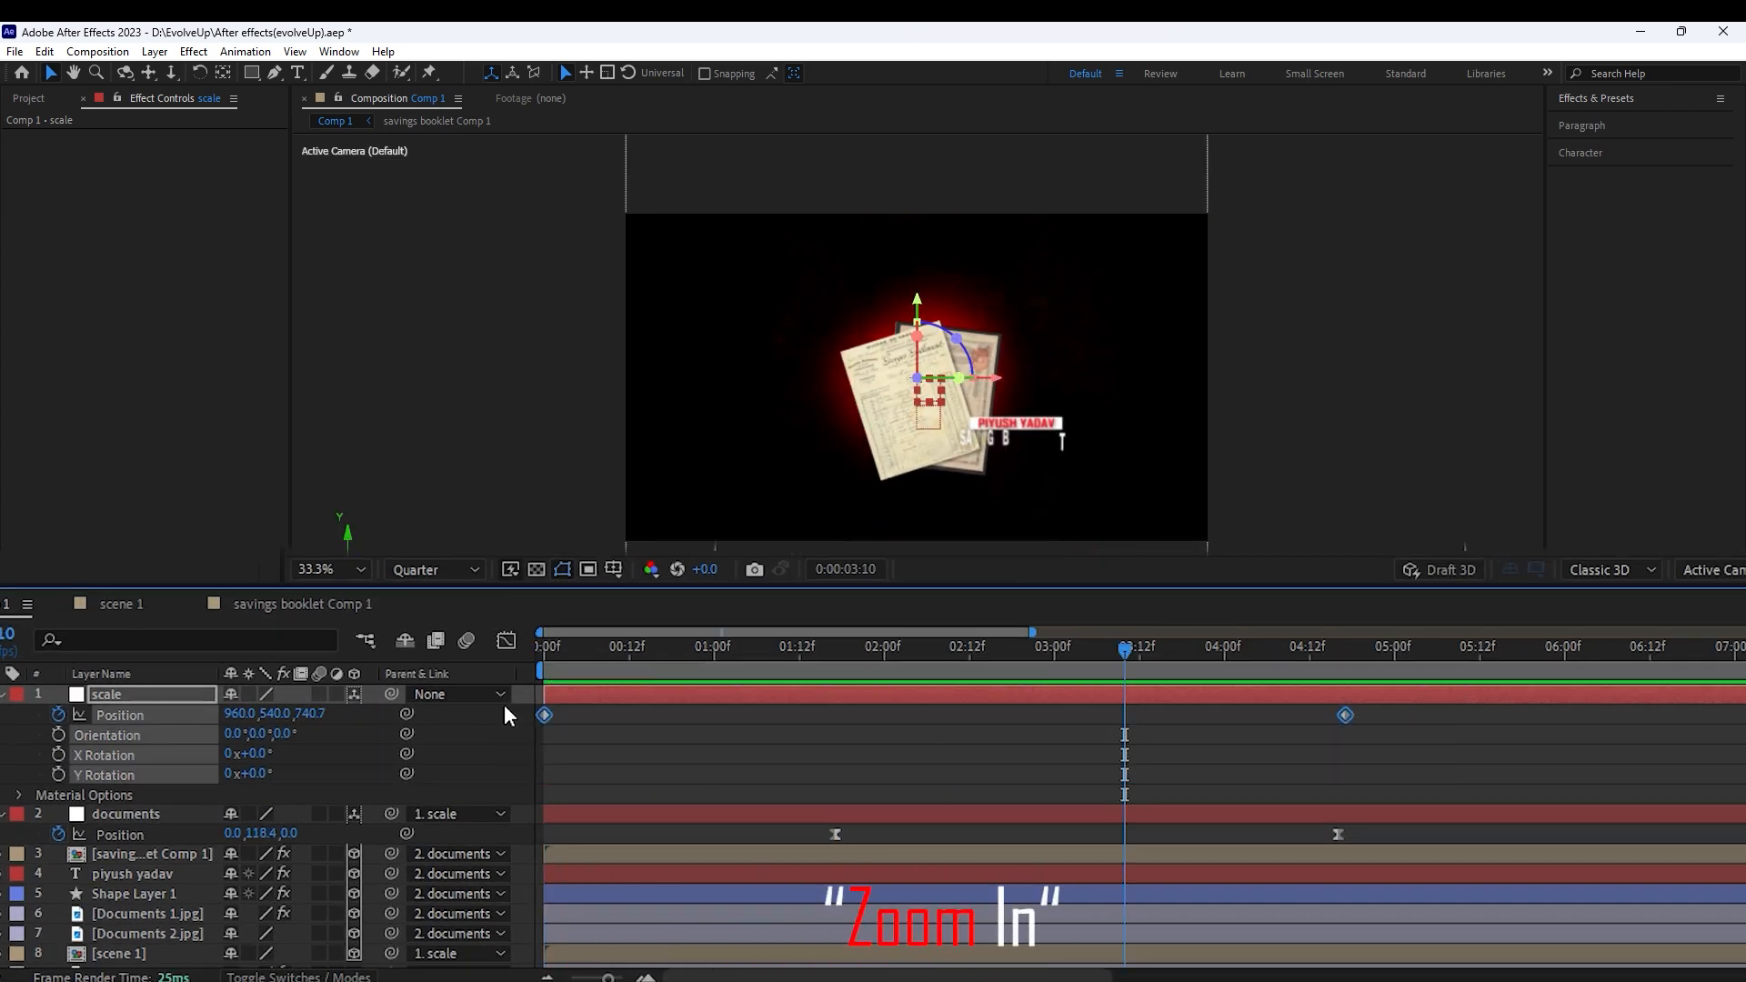
pyautogui.hotkey('shift', 'F3')
pyautogui.moveTo(608, 978)
pyautogui.mouseDown()
pyautogui.moveTo(624, 973)
pyautogui.moveTo(596, 978)
pyautogui.mouseUp()
pyautogui.moveTo(1073, 844); pyautogui.dragTo(766, 887)
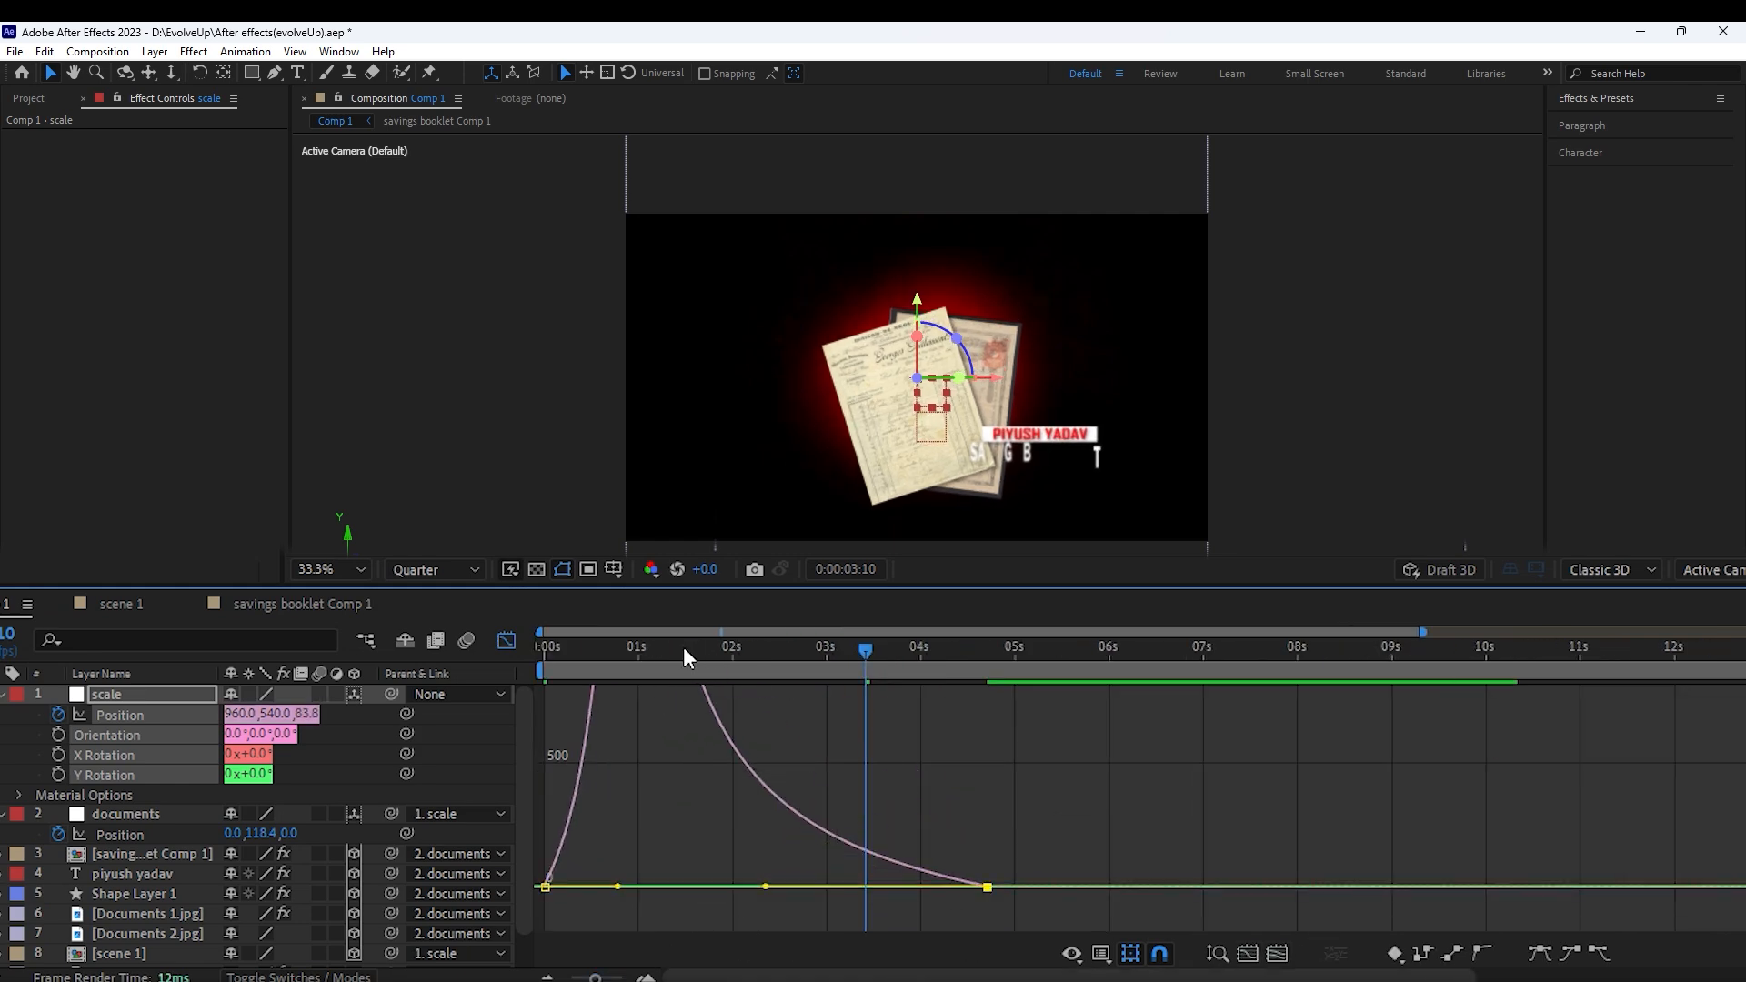
pyautogui.press('space')
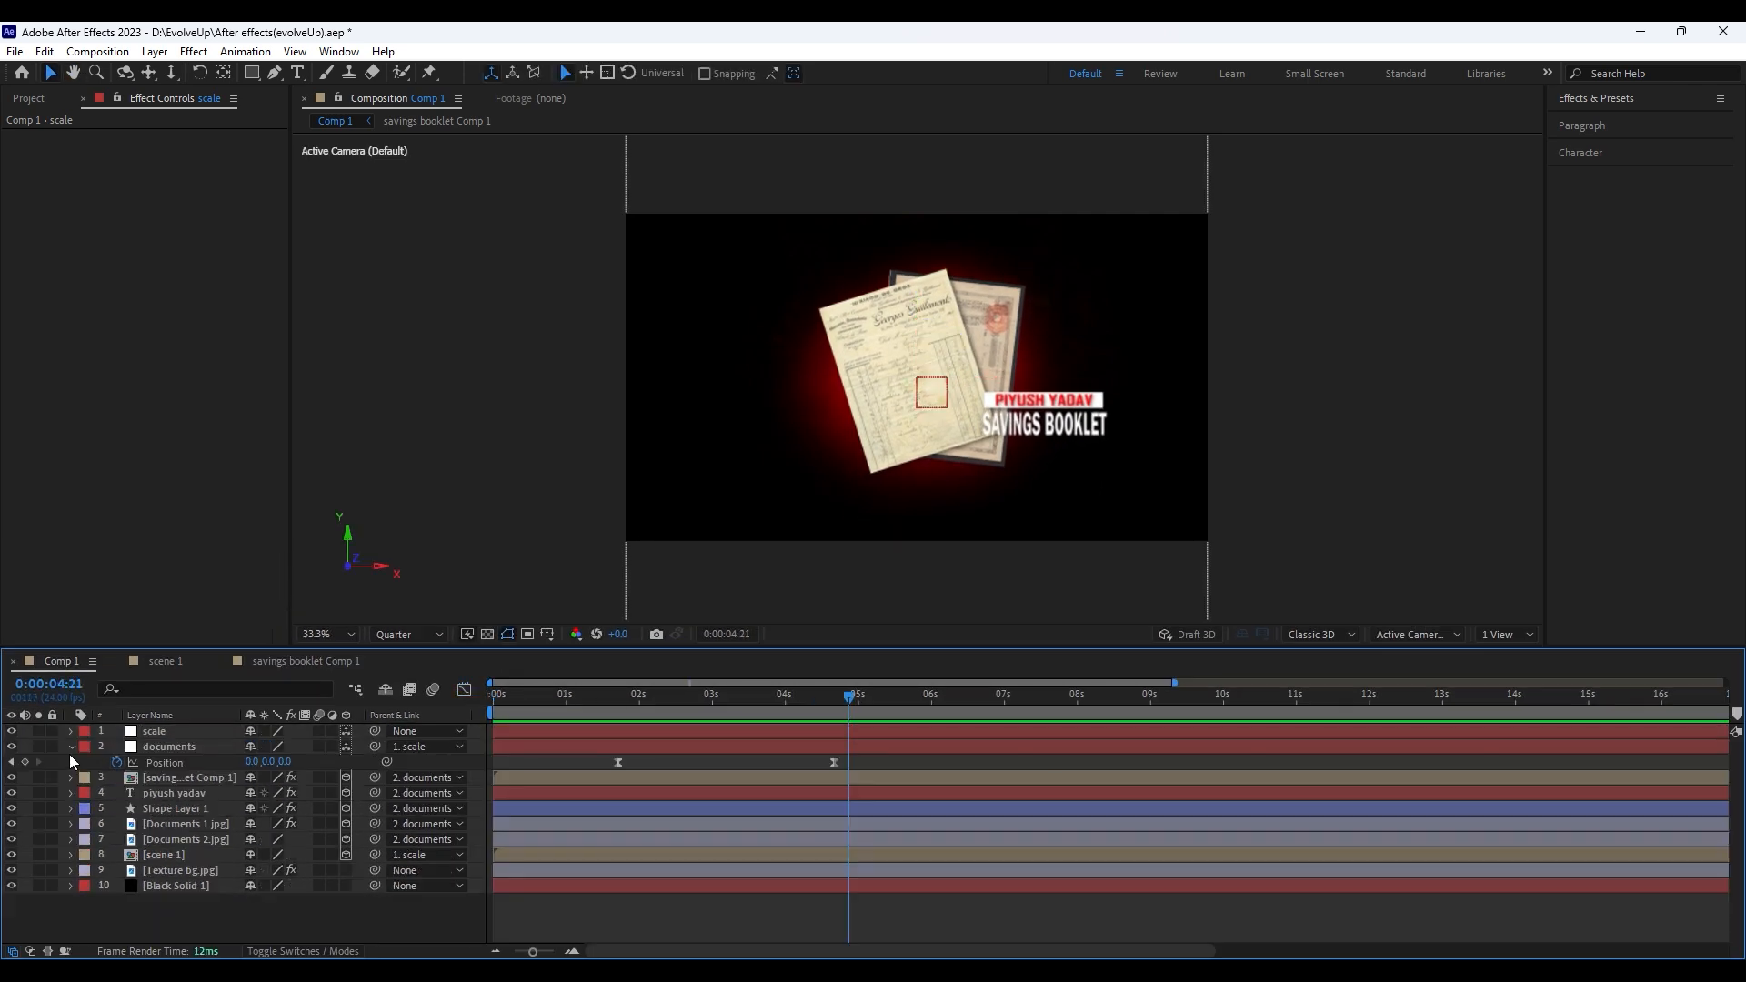
# Split all layers from scale through scene 1 at 0:00:04:21 and remove the parts after the cut
pyautogui.click(72, 748)
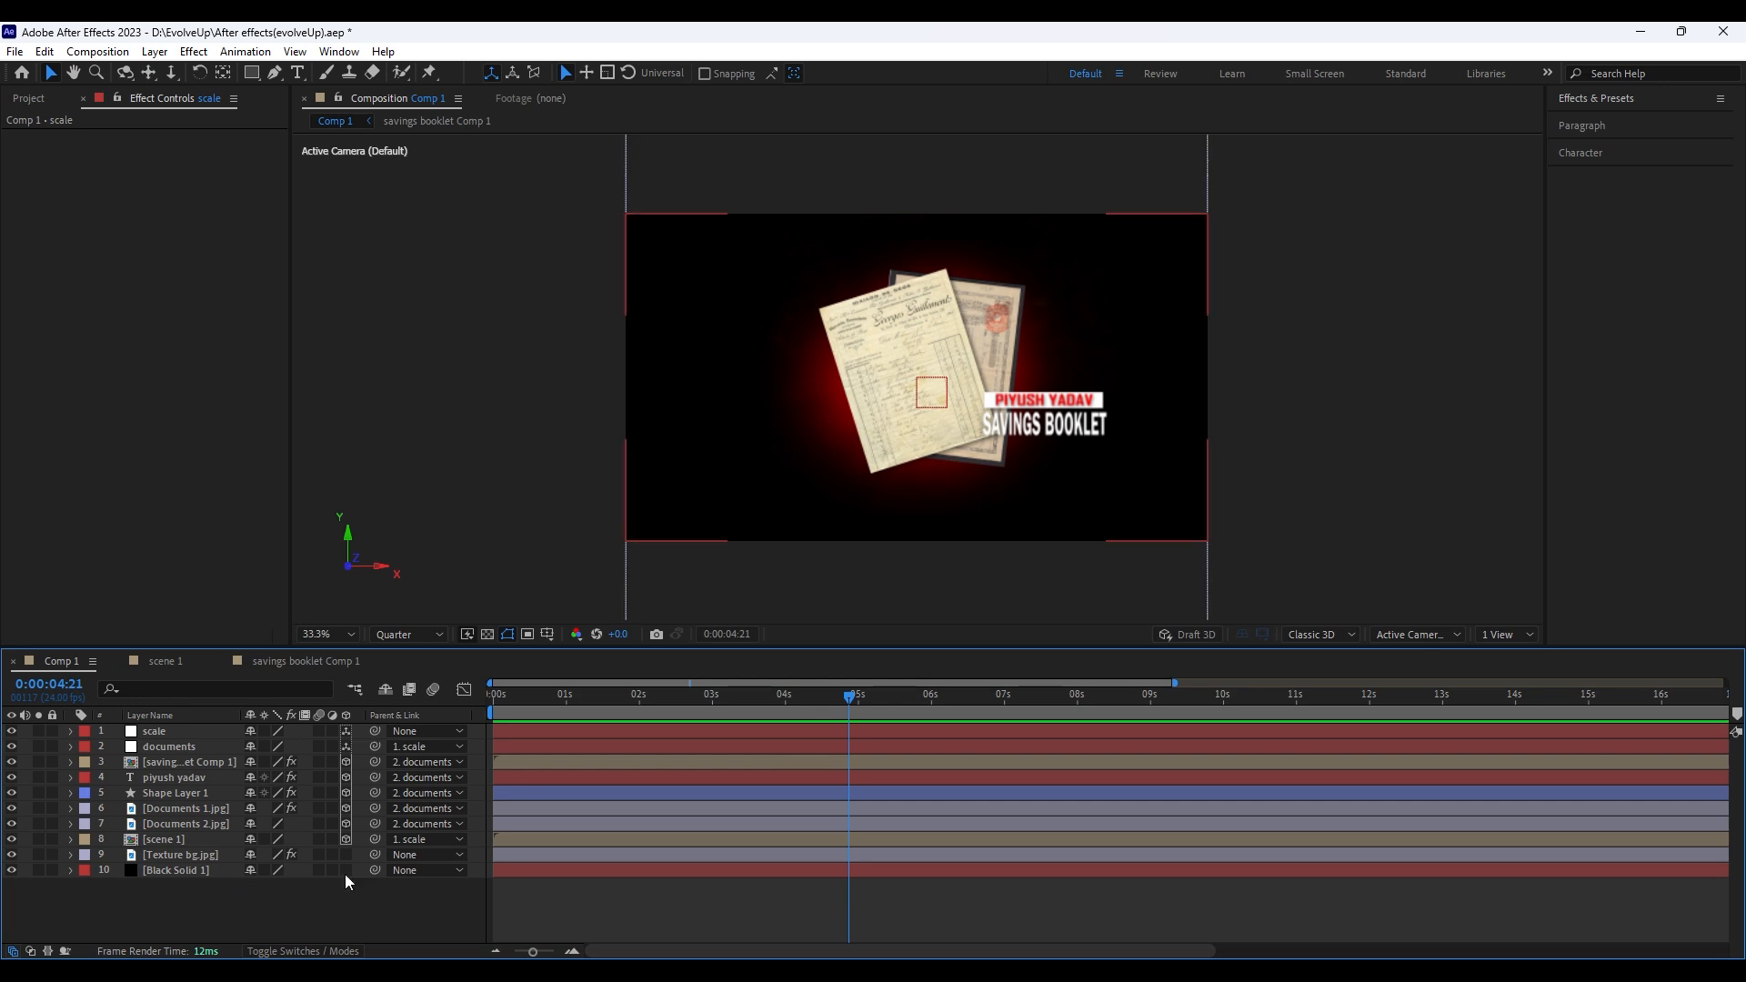
pyautogui.click(198, 838)
pyautogui.keyDown('shift'); pyautogui.click(186, 732); pyautogui.keyUp('shift')
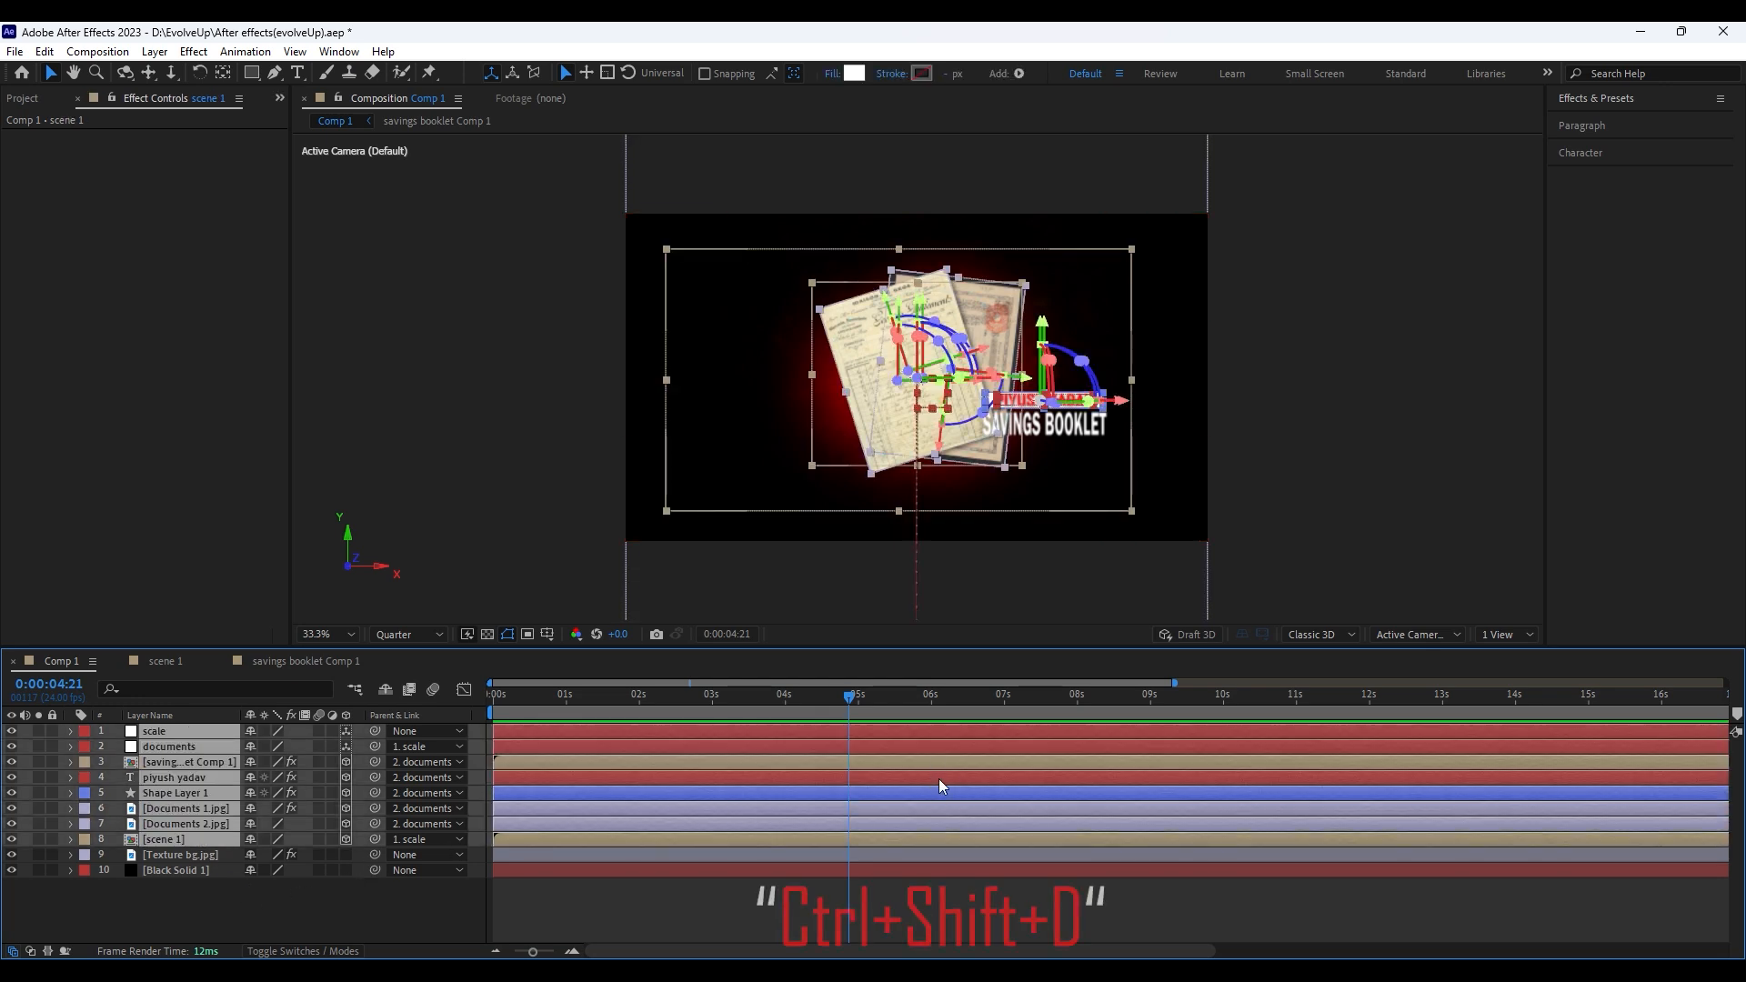
pyautogui.hotkey('ctrl', 'shift', 'd')
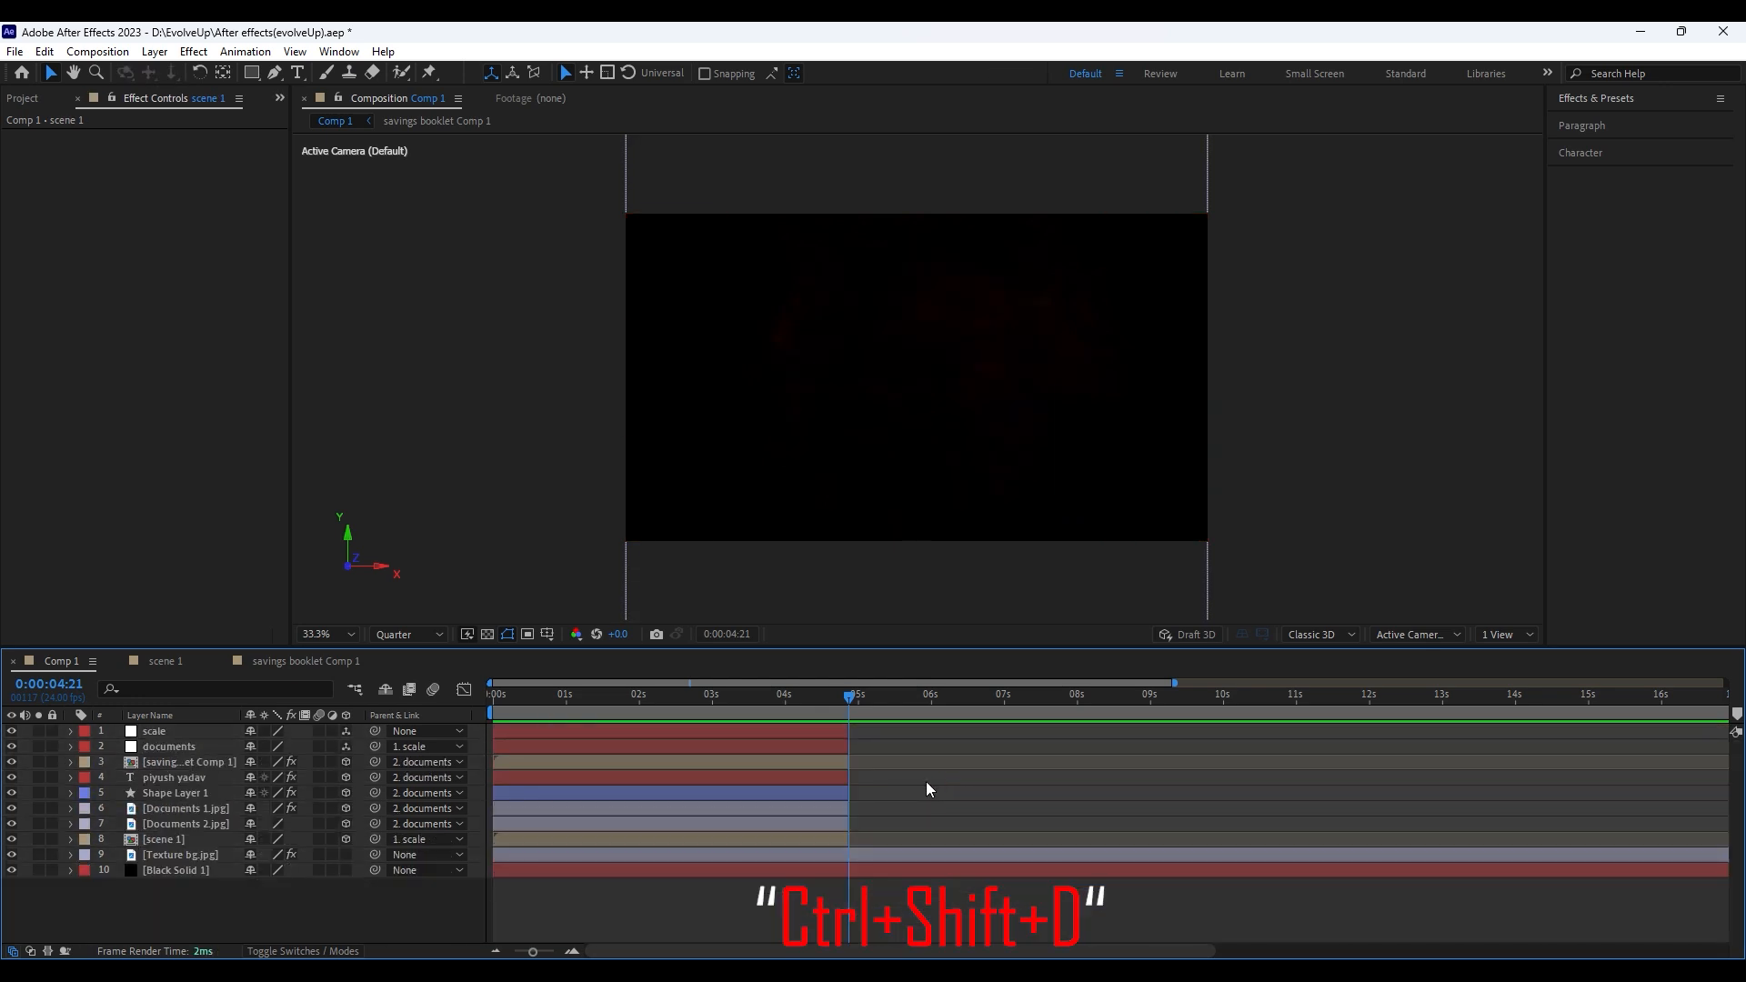
# Add a composition marker near the cut at 0:00:04:21 and set the current time to 0:00:04:20
pyautogui.click(849, 700)
pyautogui.click(854, 709)
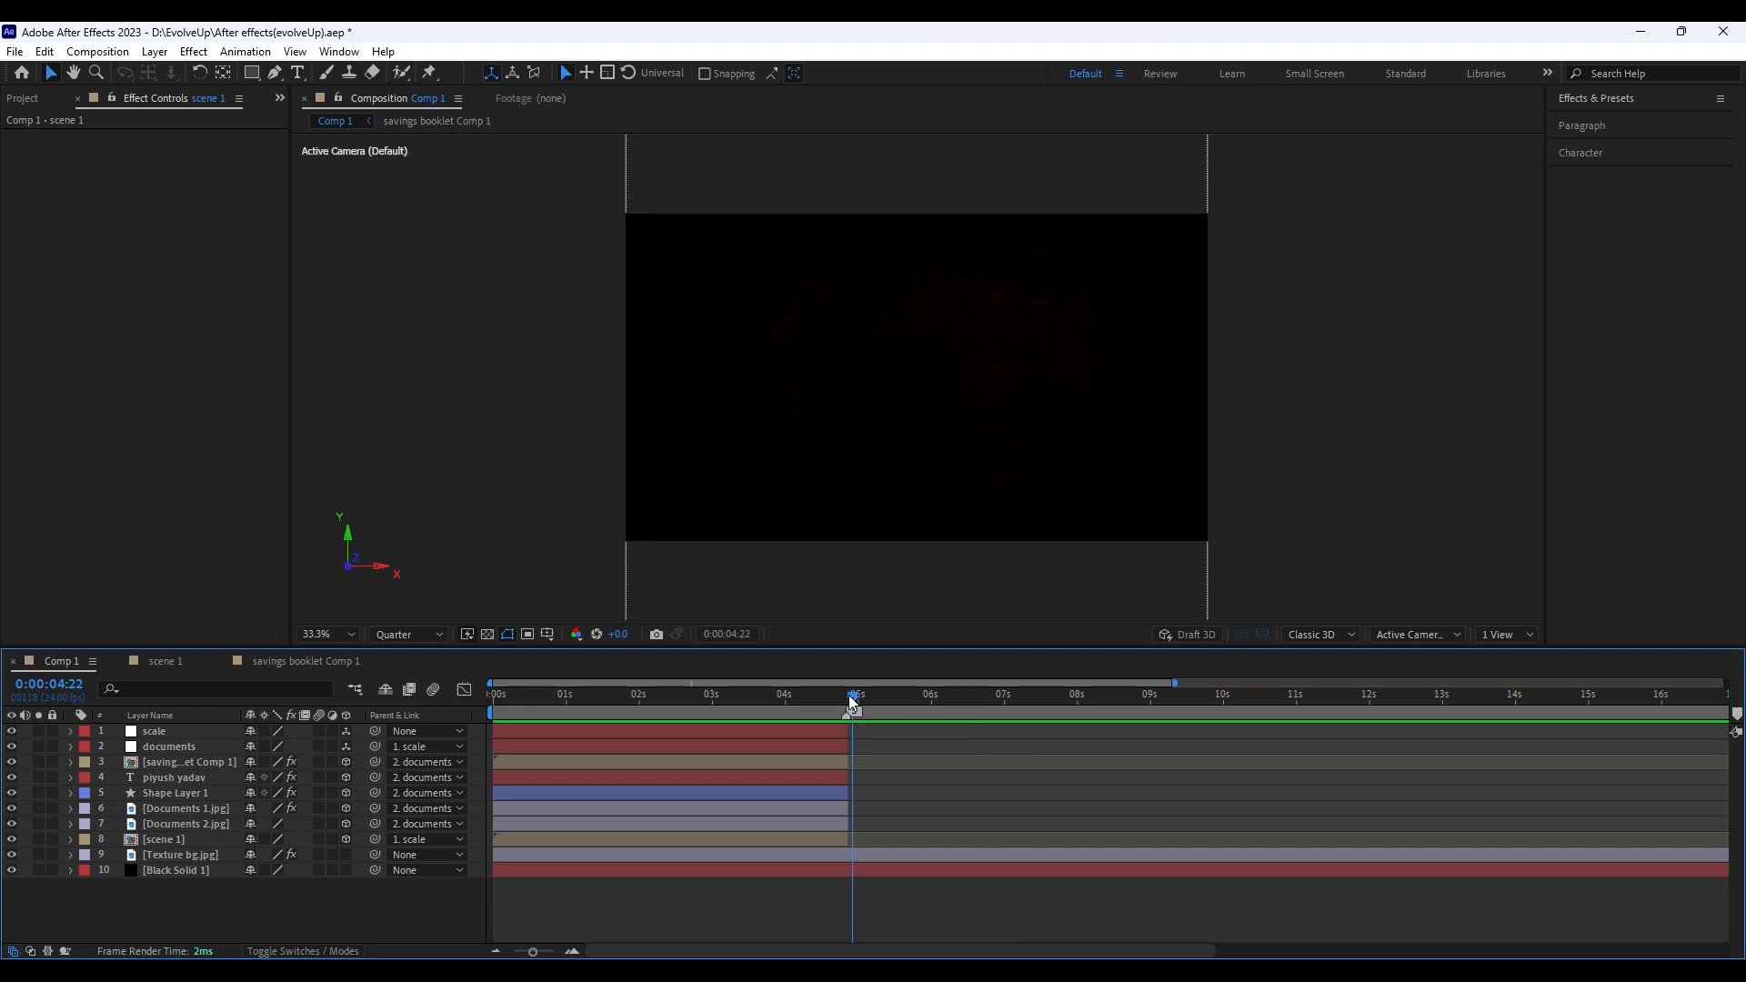
pyautogui.click(845, 698)
# Pre-compose the Texture bg.jpg and Black Solid 1 layers as "bg"
pyautogui.rightClick(200, 855)
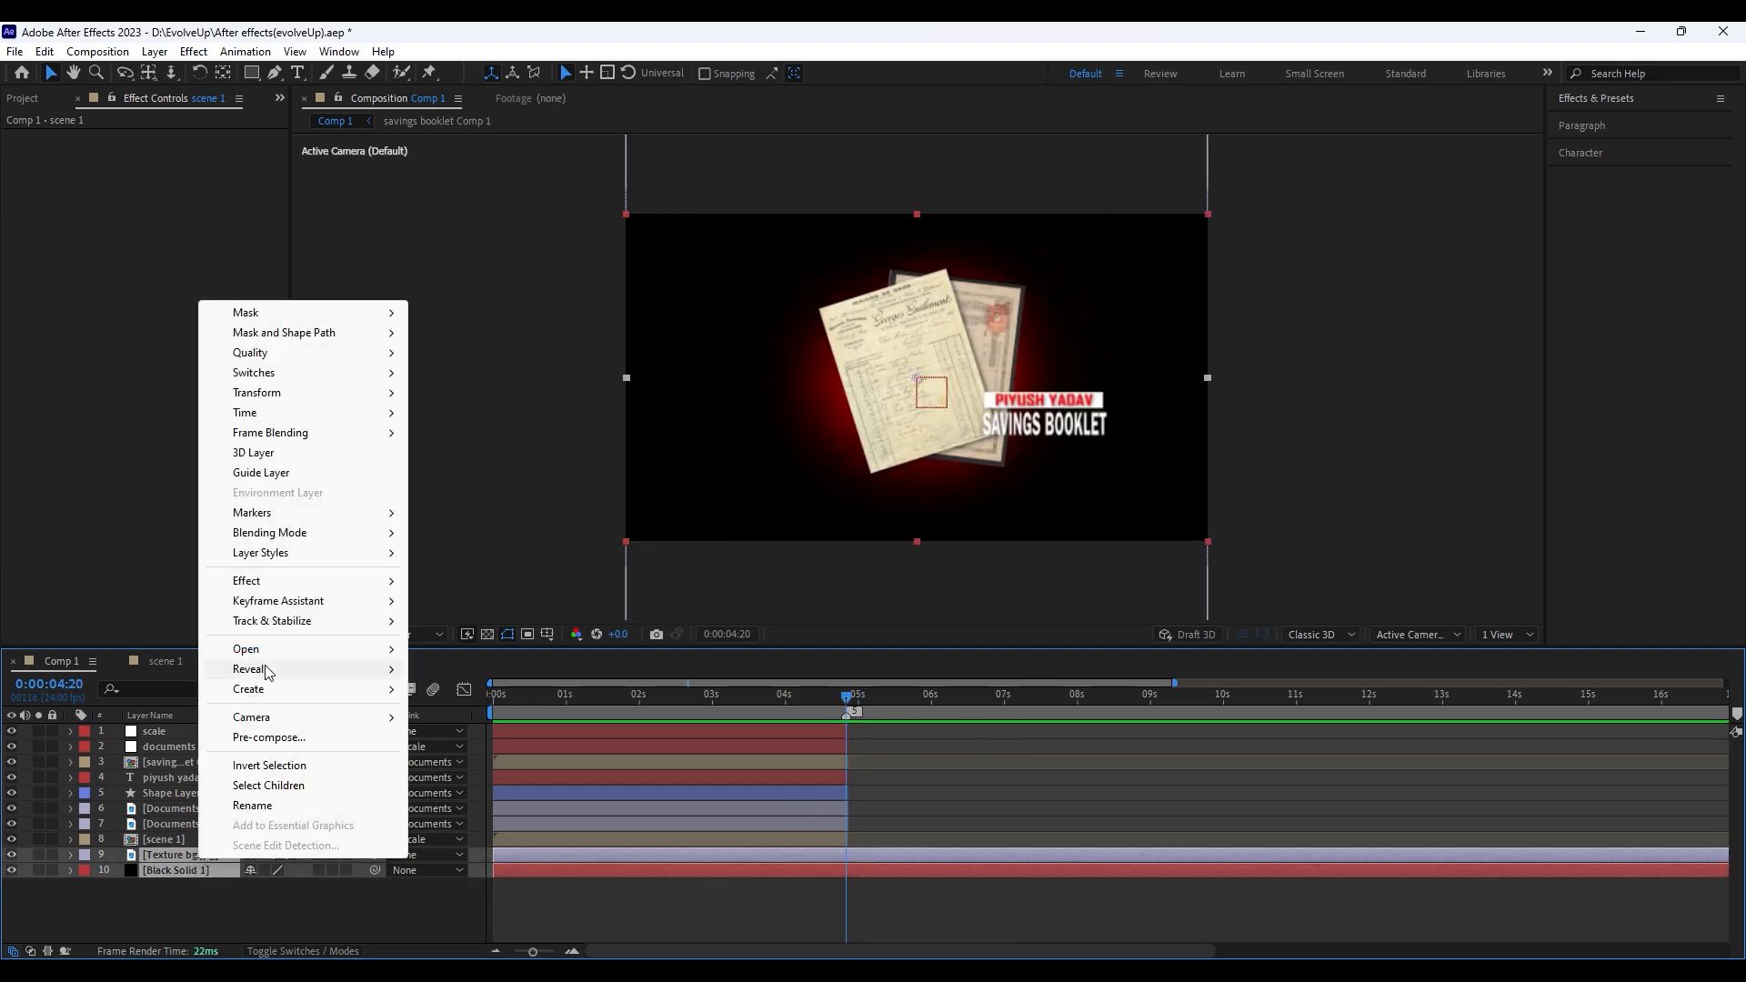
pyautogui.click(269, 737)
pyautogui.press('Return')
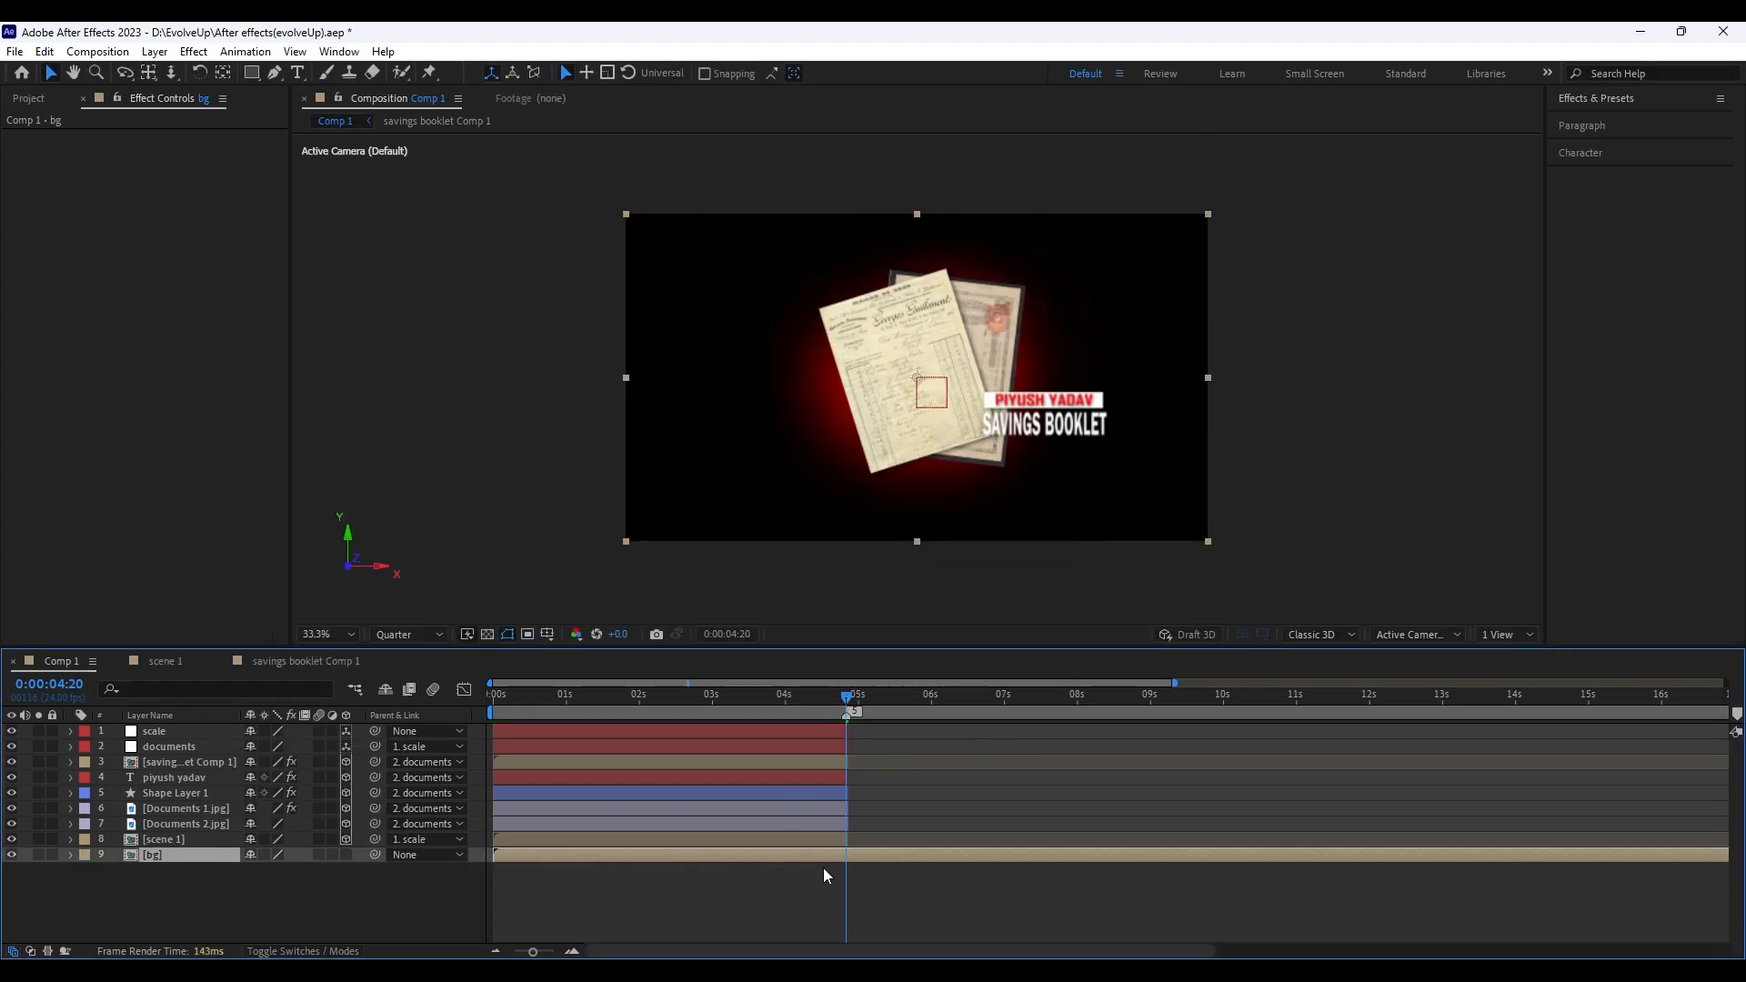
# Pre-compose all layers from scale through scene 1 as "animation 1", moving all attributes into the new composition
pyautogui.click(197, 837)
pyautogui.keyDown('shift'); pyautogui.click(161, 733); pyautogui.keyUp('shift')
pyautogui.rightClick(161, 740)
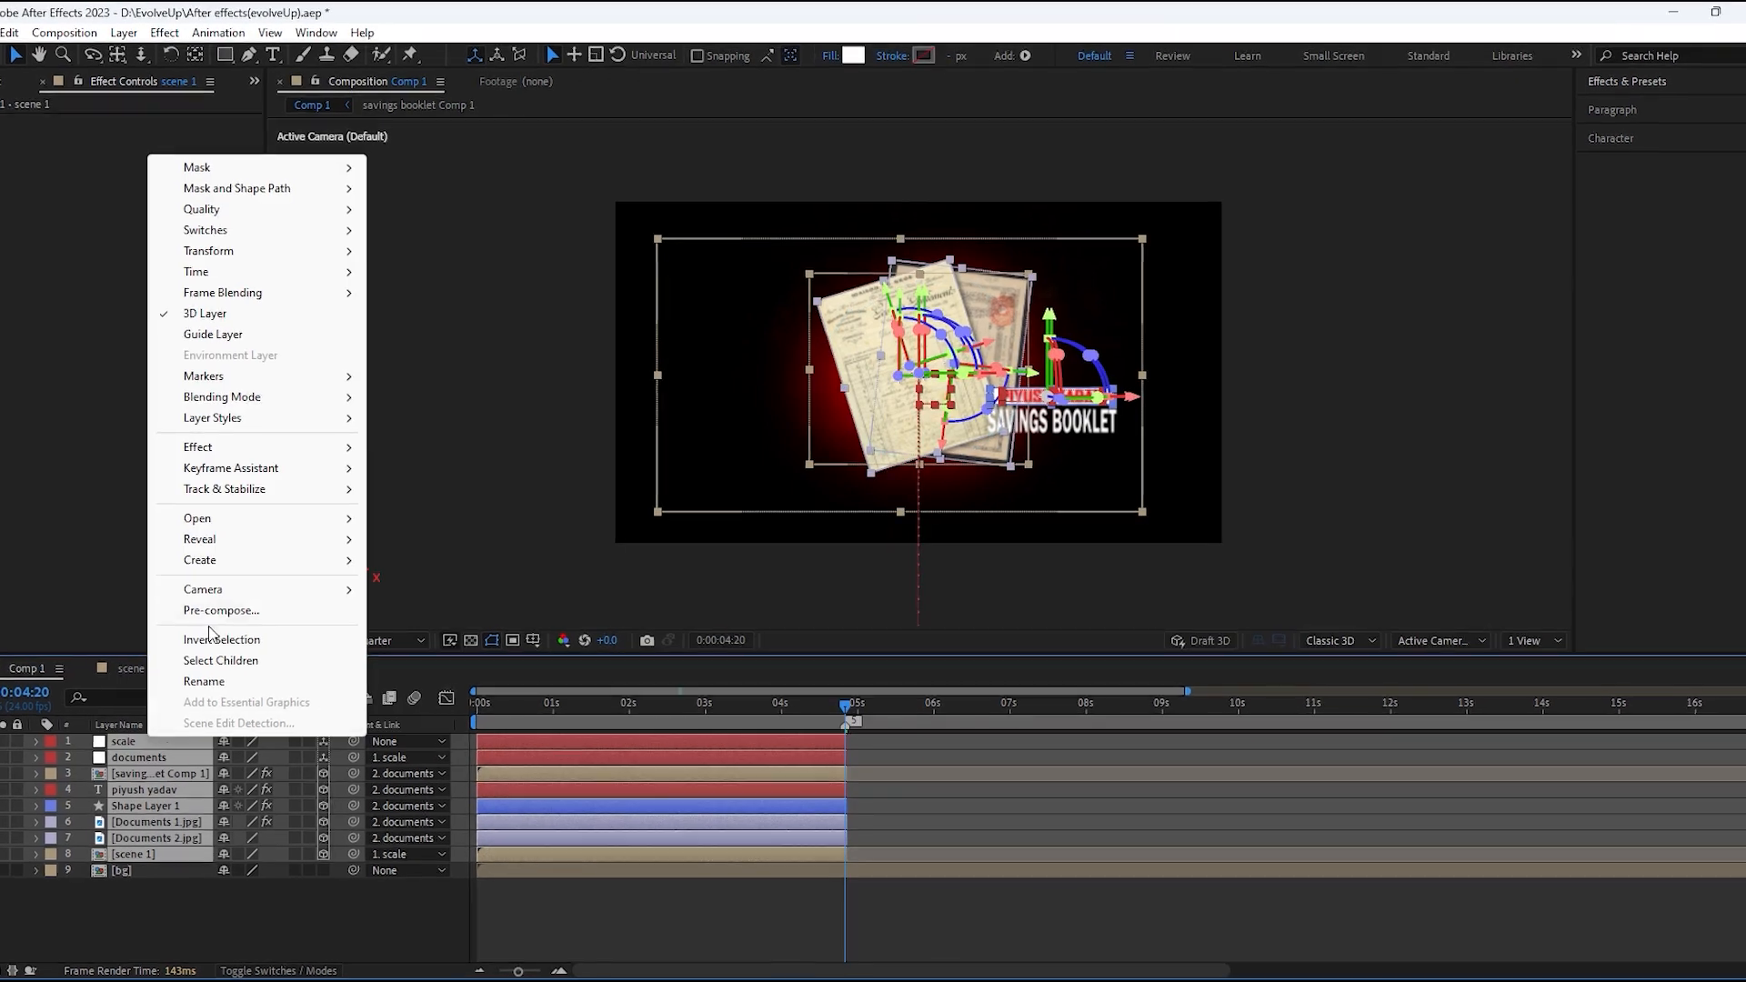
pyautogui.click(243, 615)
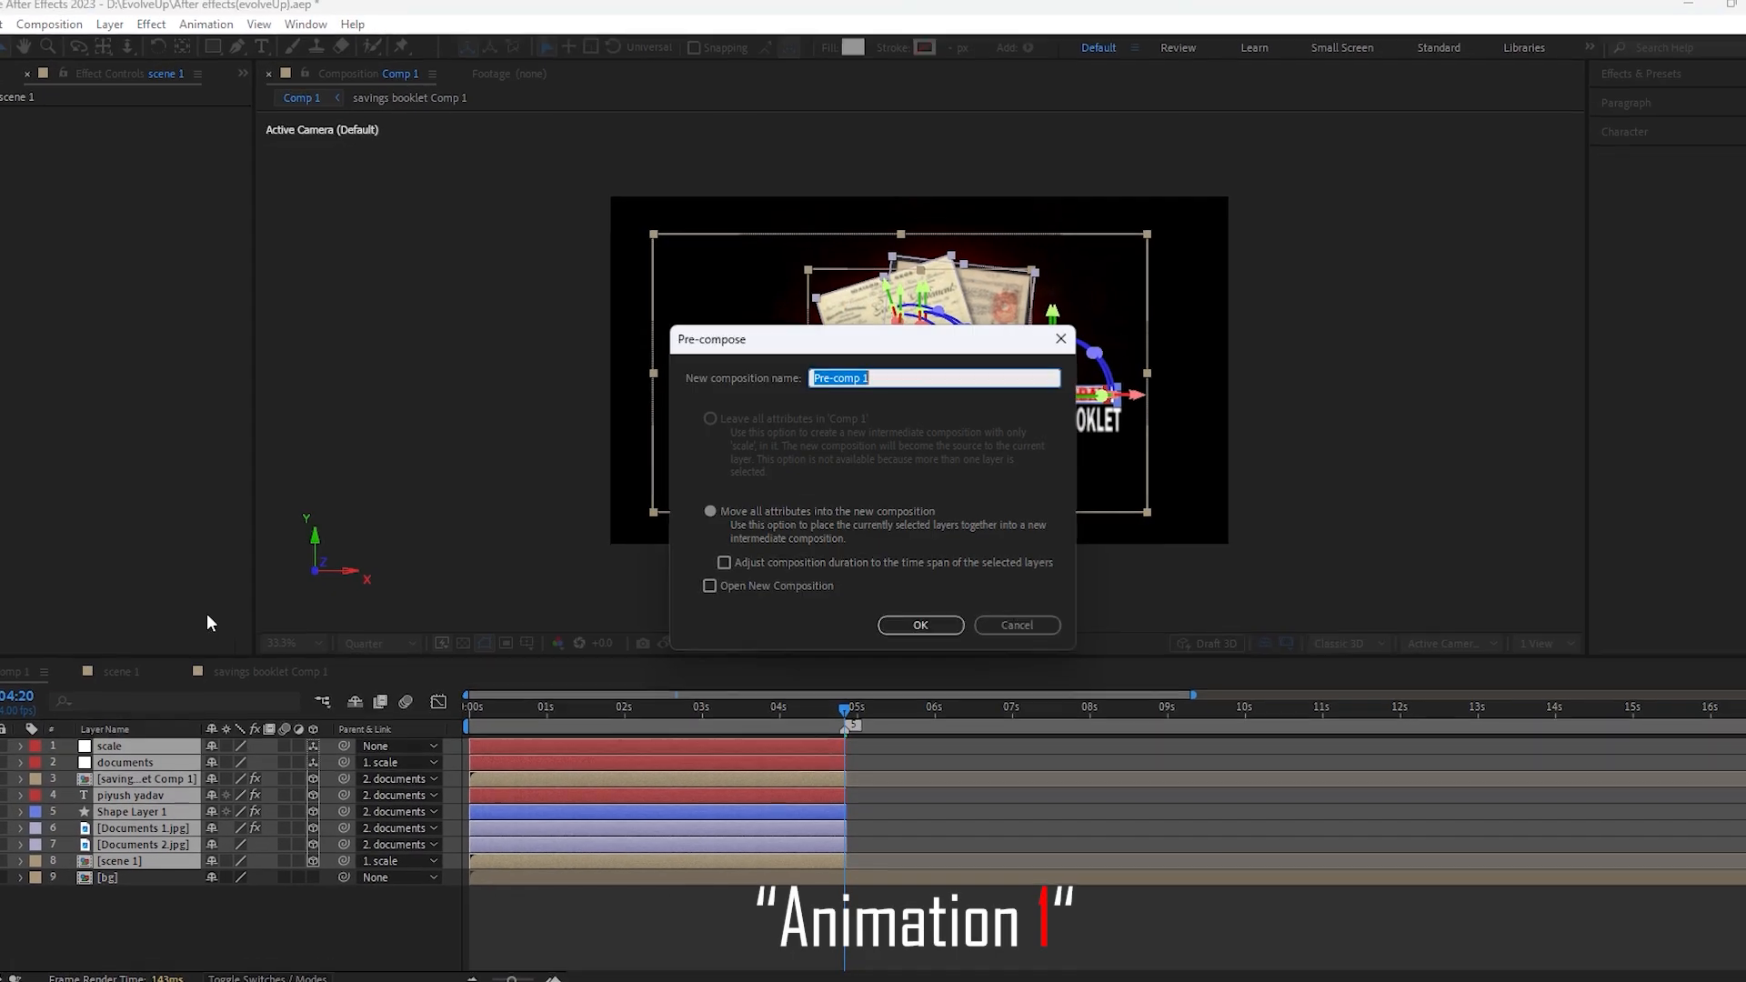
pyautogui.write('animation 1')
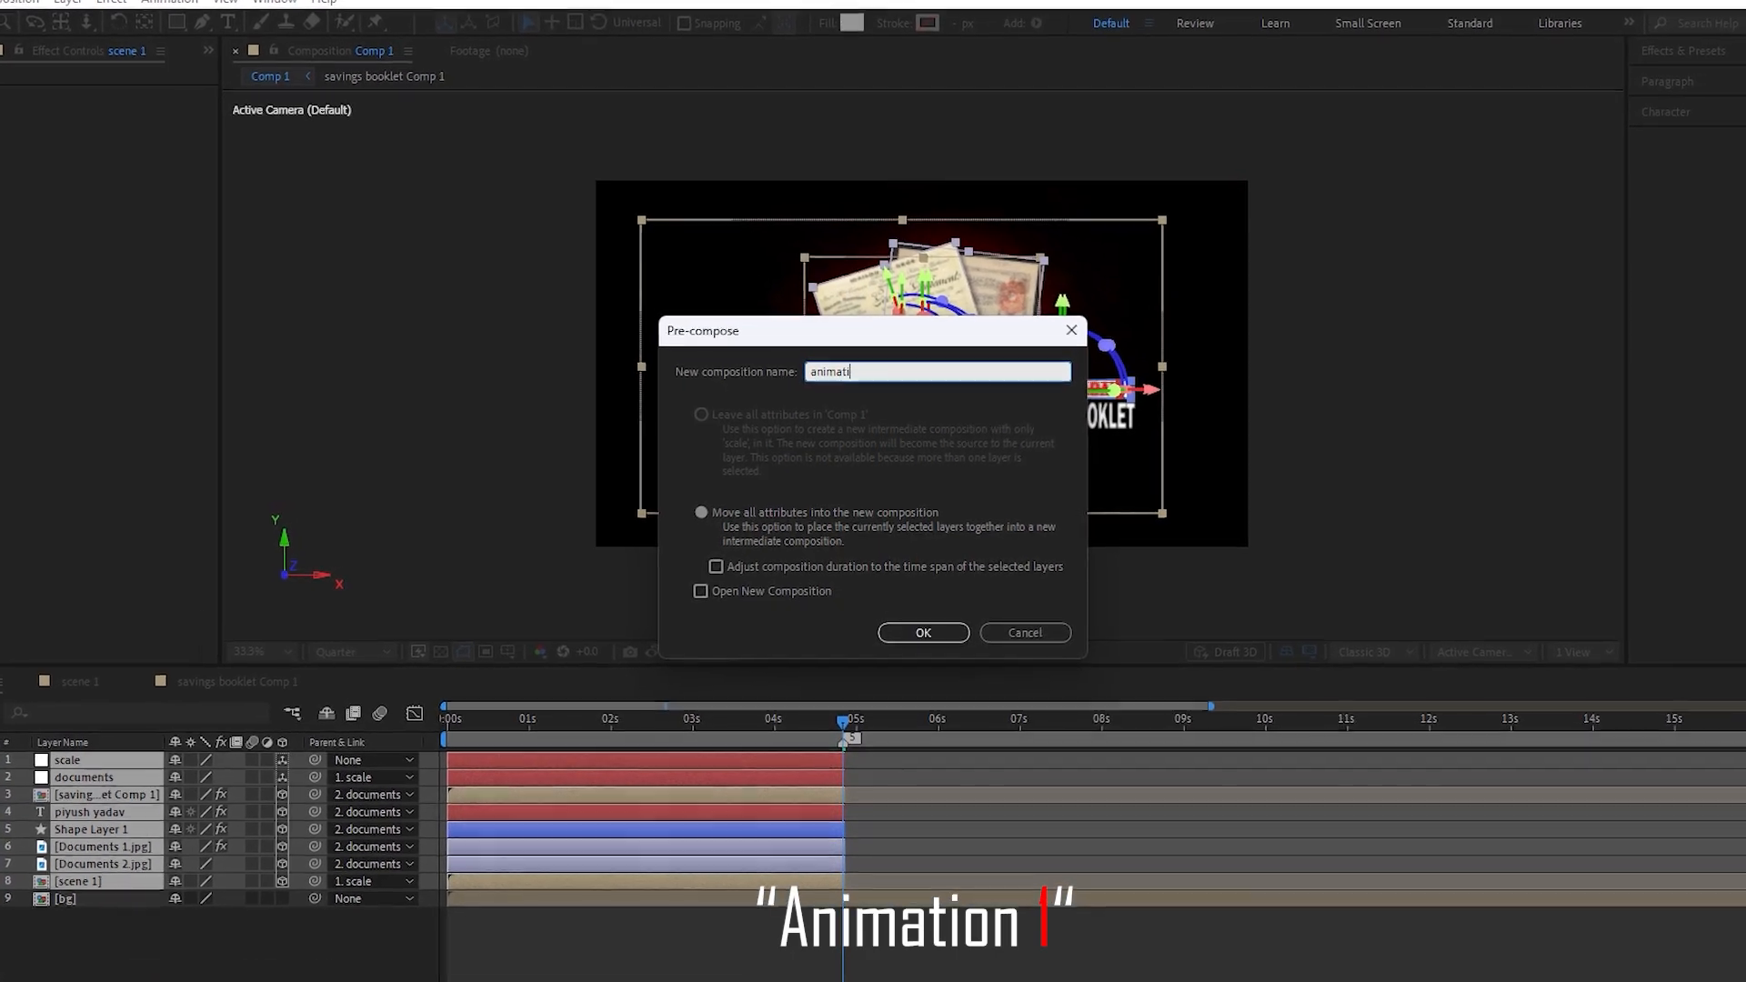
pyautogui.press('Return')
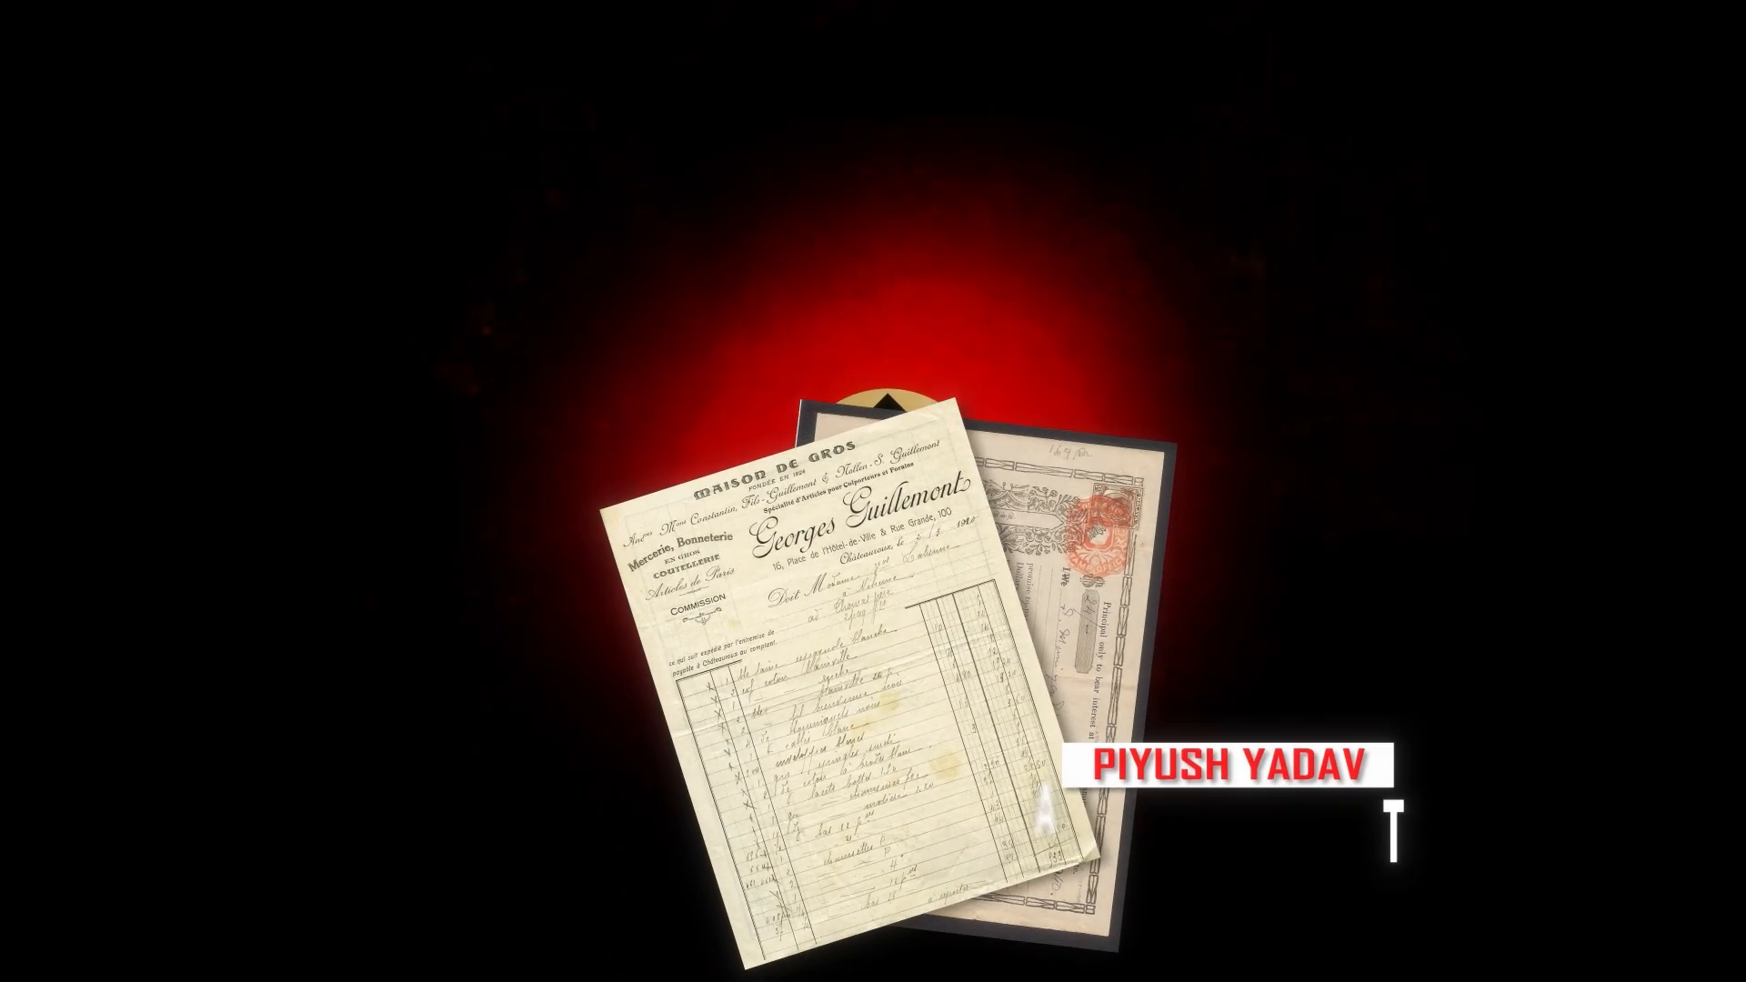
# Add dotted grid.png as the uppermost layer of Comp 1, starting at about 0:00:04:20, and scale it down to fit the frame's height
pyautogui.click(80, 472)
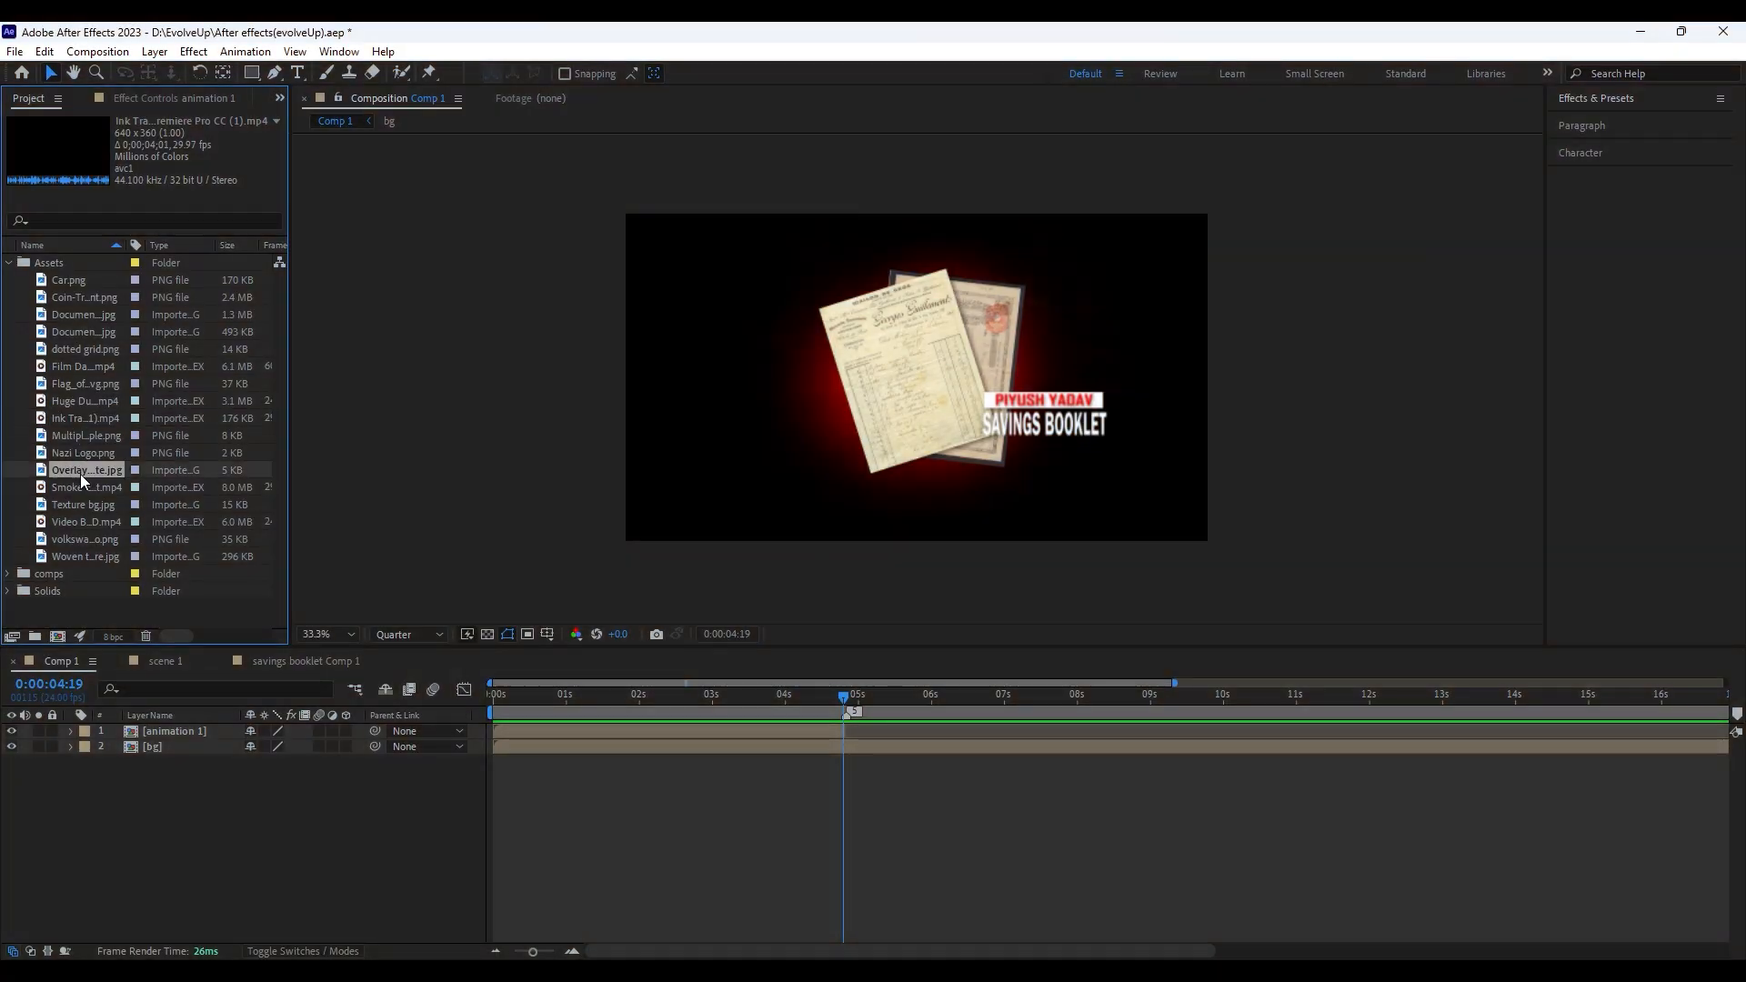
pyautogui.click(73, 540)
pyautogui.click(72, 554)
pyautogui.click(83, 350)
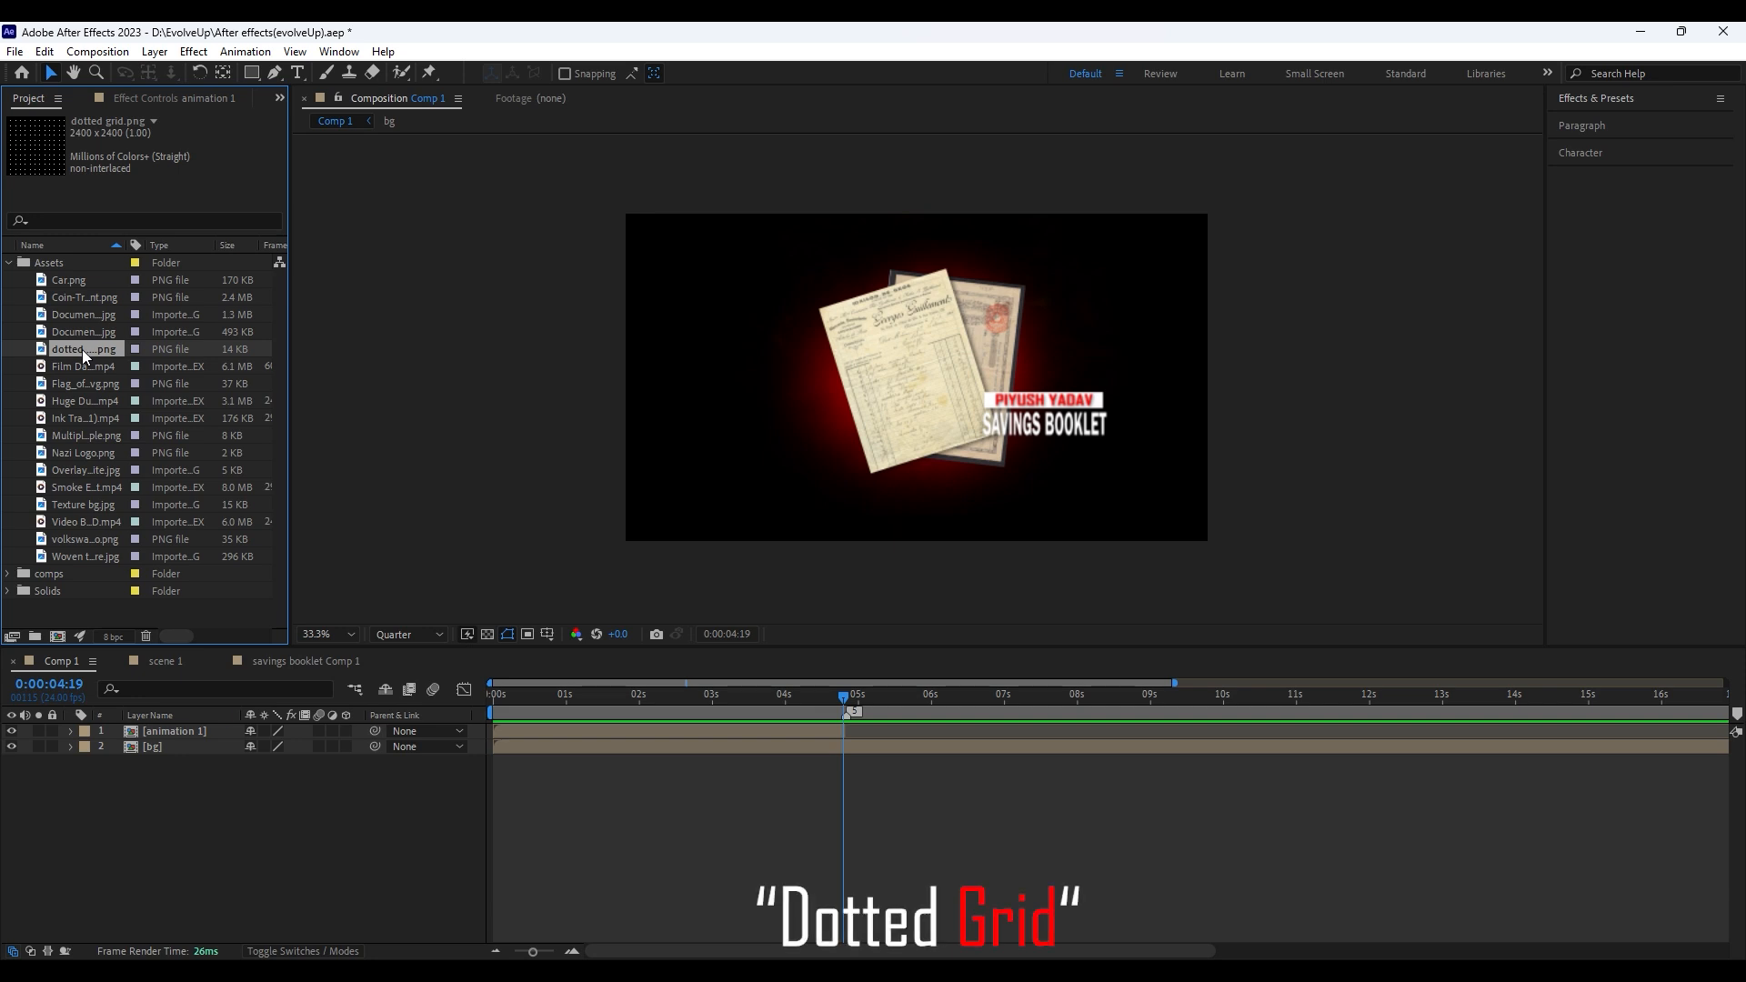
pyautogui.moveTo(82, 349); pyautogui.dragTo(625, 734)
pyautogui.moveTo(948, 735); pyautogui.dragTo(1221, 722)
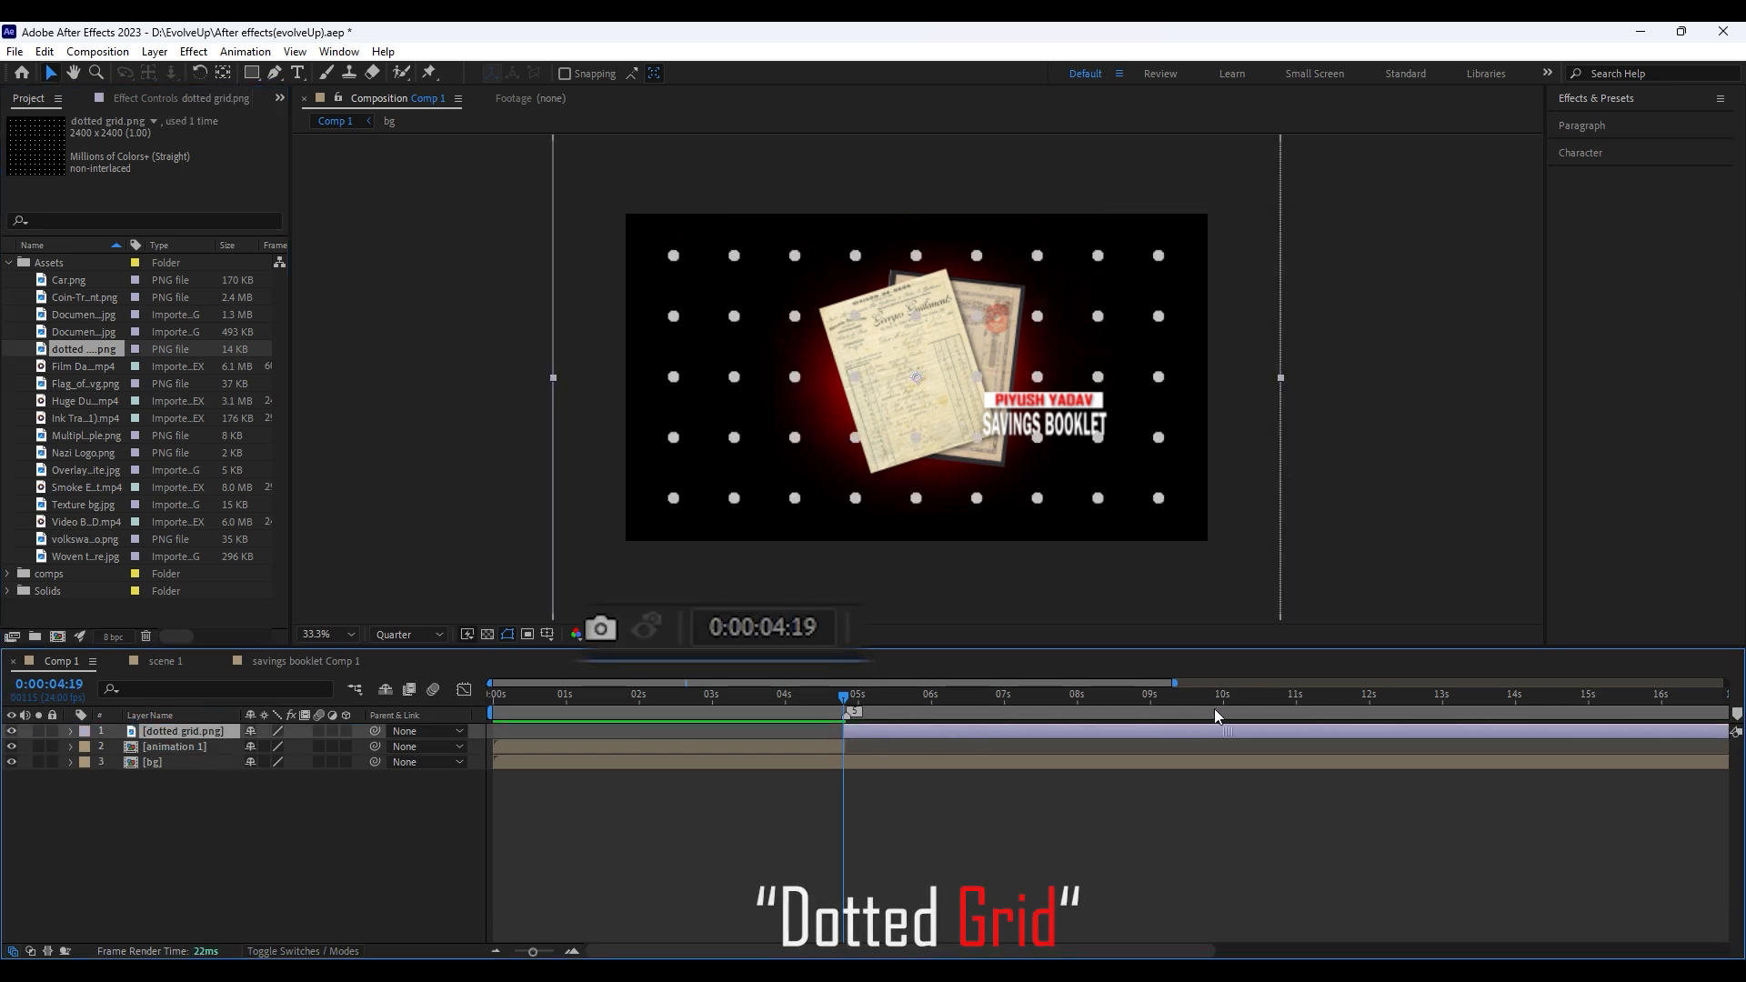
pyautogui.moveTo(1280, 378); pyautogui.dragTo(1379, 433)
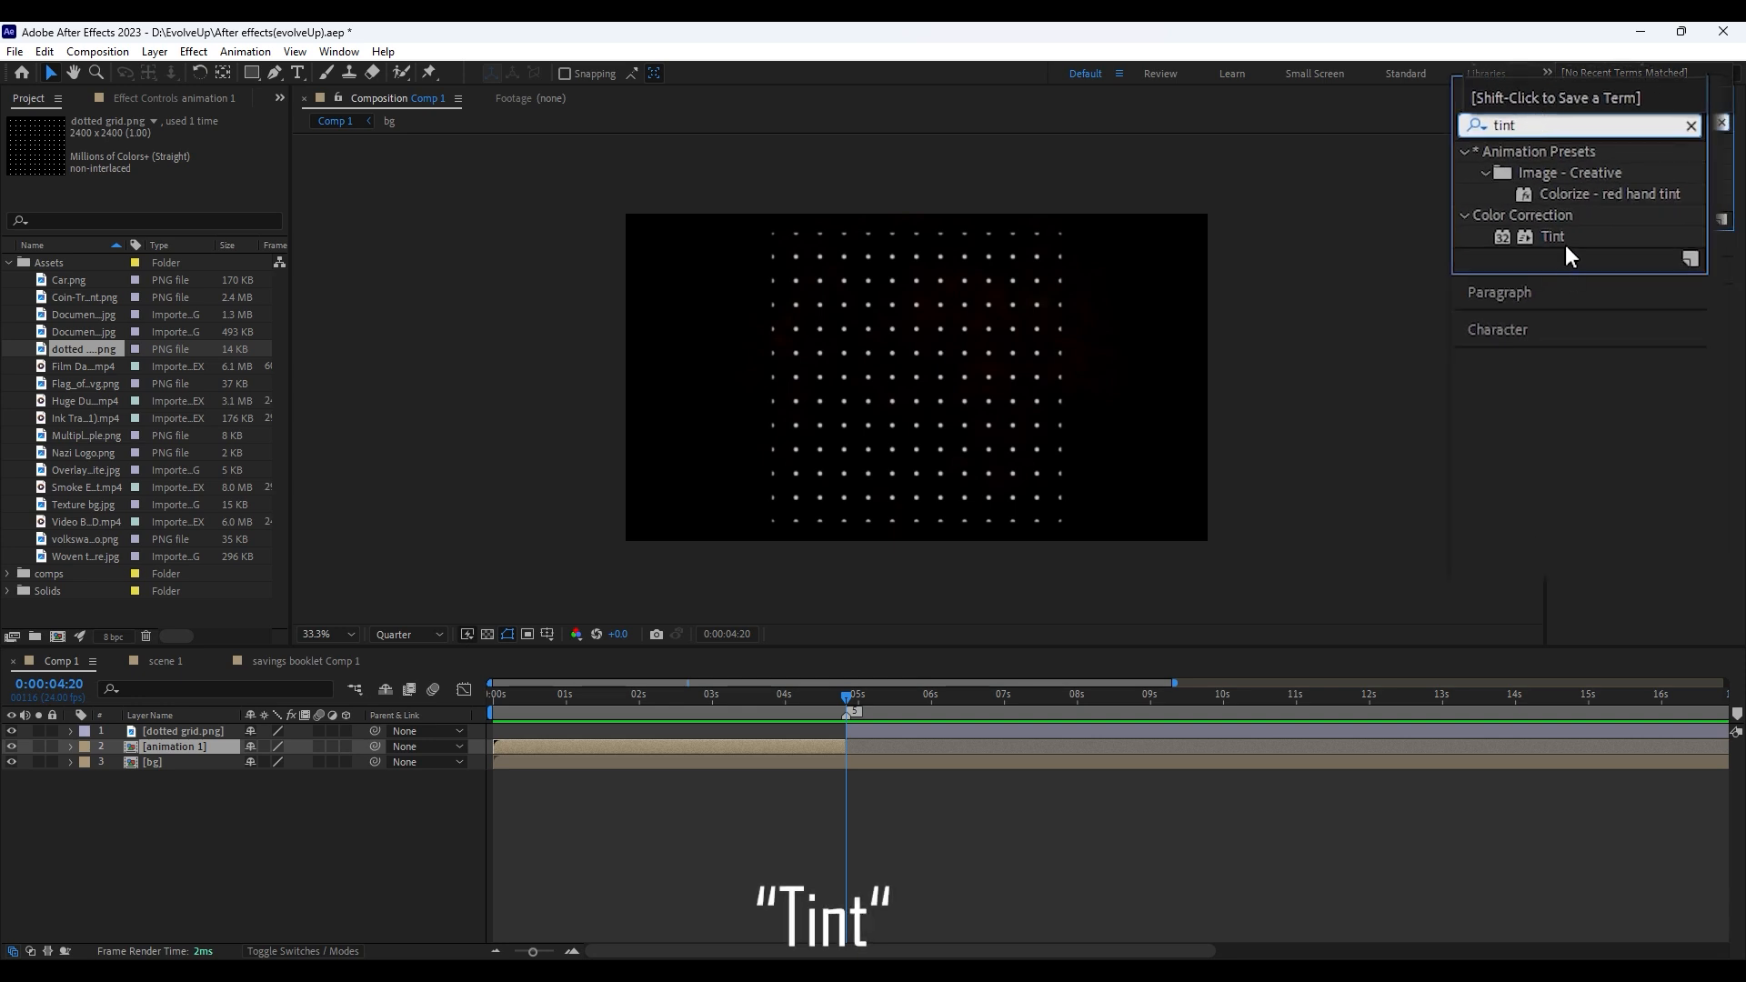
# Apply the Tint effect to the dotted grid layer and map white to dark red, about 6A0000
pyautogui.moveTo(1598, 215); pyautogui.dragTo(904, 735)
pyautogui.click(170, 167)
pyautogui.moveTo(418, 262)
pyautogui.mouseDown()
pyautogui.moveTo(520, 250)
pyautogui.moveTo(622, 383)
pyautogui.mouseUp()
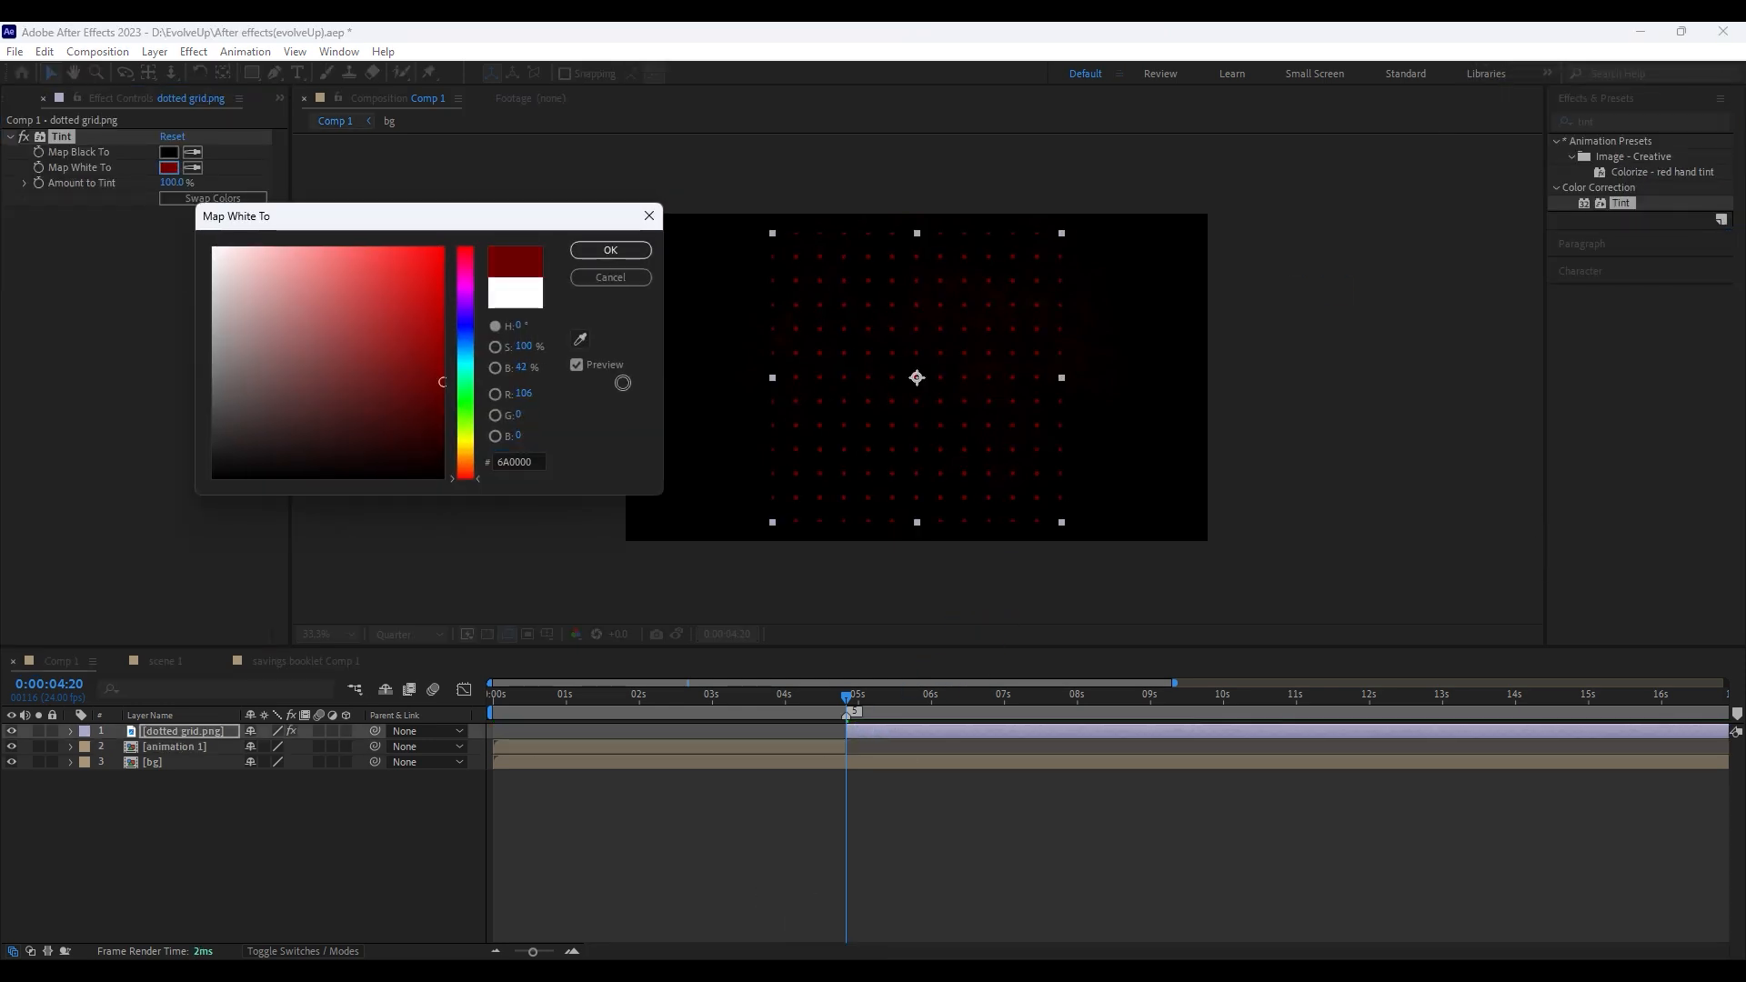
pyautogui.click(631, 255)
# Scale the dotted grid up around its centre until it extends slightly beyond the frame's width
pyautogui.moveTo(1180, 400); pyautogui.dragTo(1233, 400)
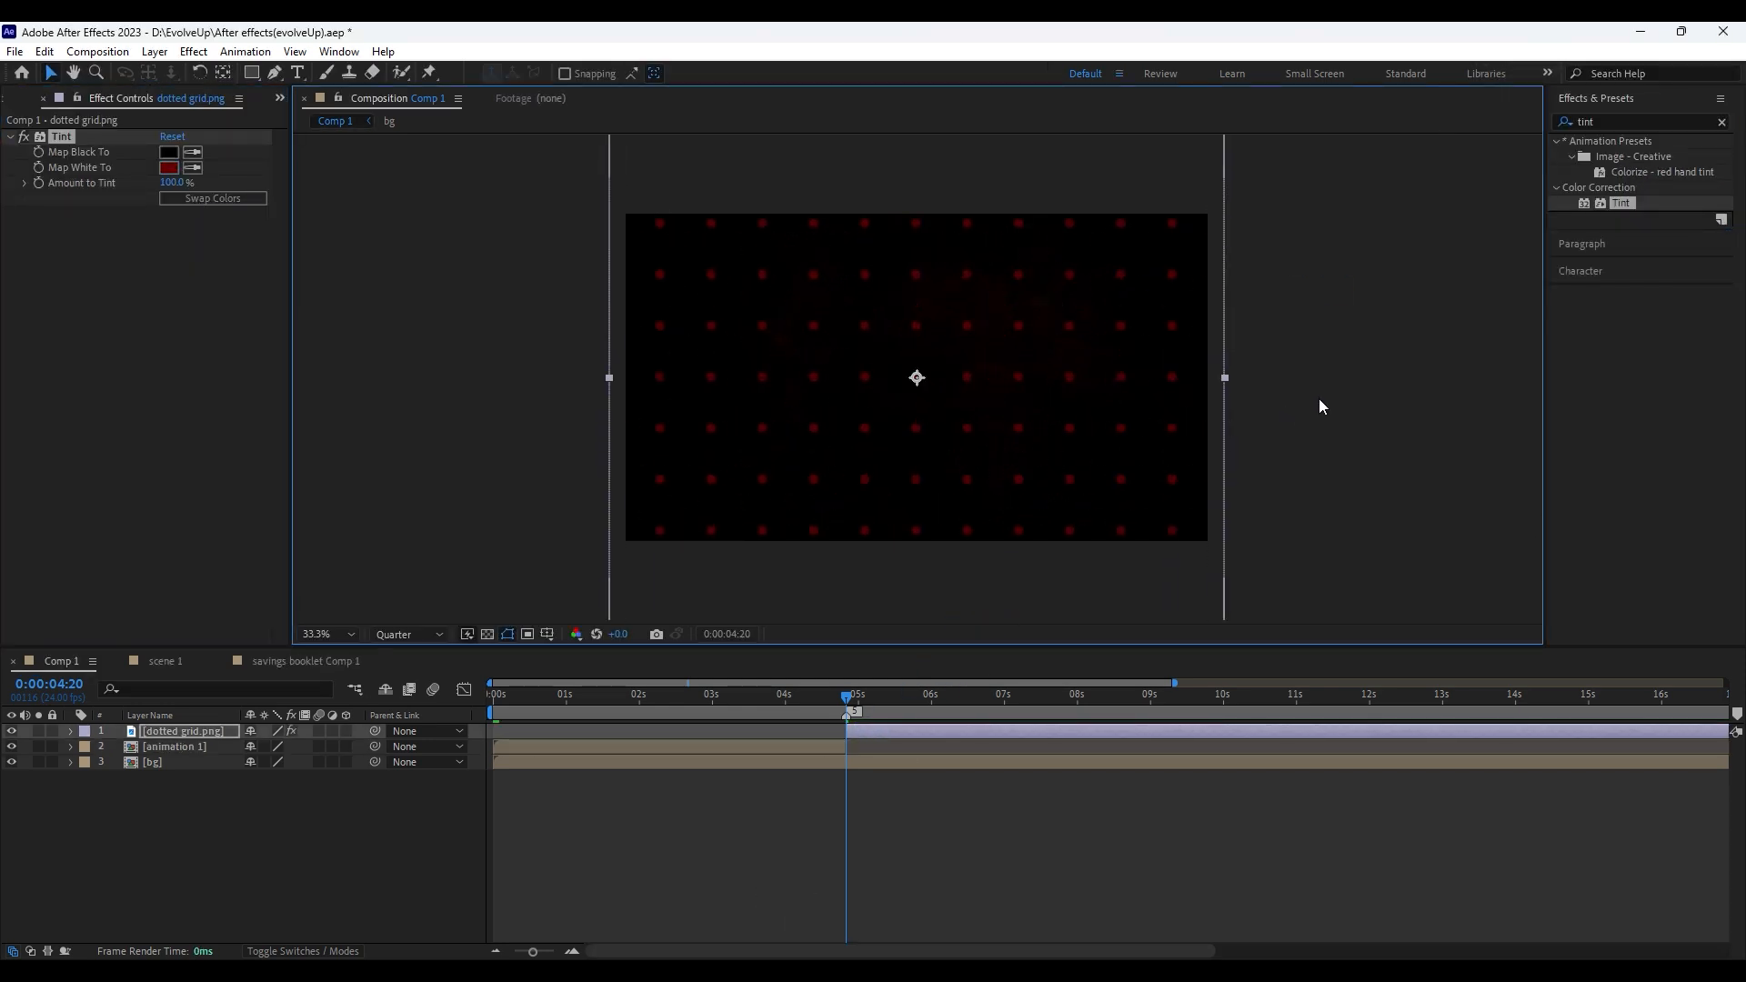
pyautogui.click(1319, 398)
pyautogui.click(1128, 510)
# Apply the Levels effect to the dotted grid layer and darken the dots by lowering Gamma to about 0.42
pyautogui.click(1522, 118)
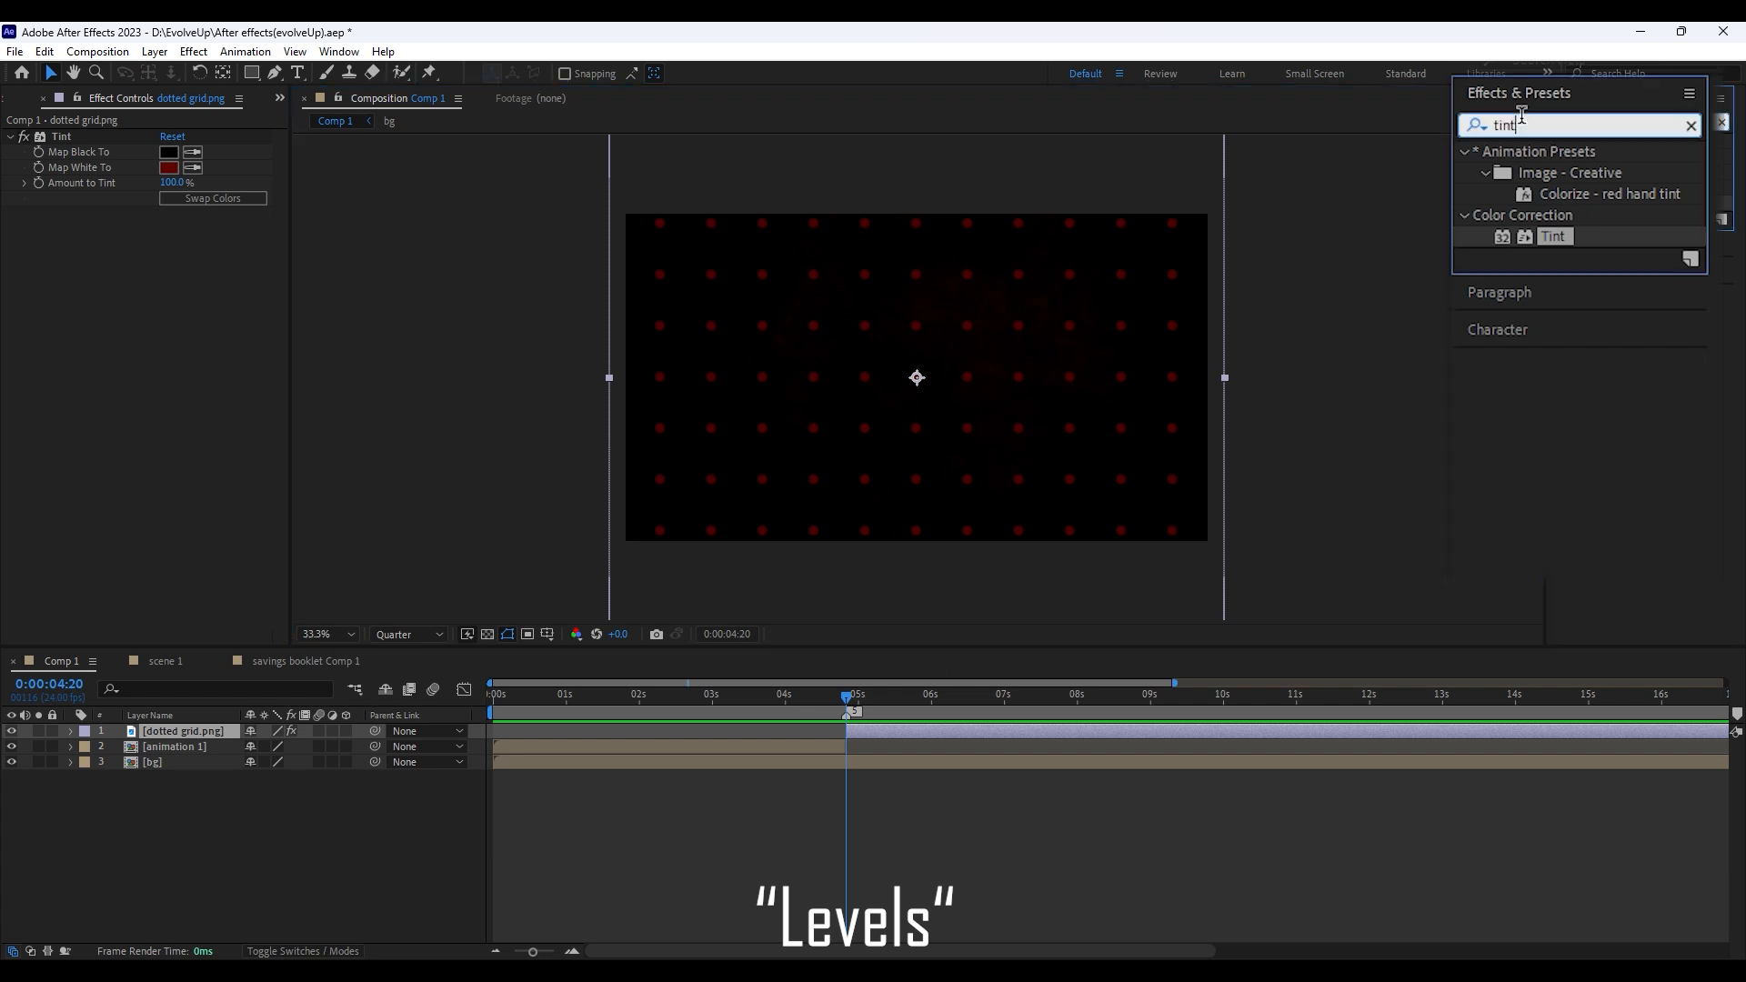
pyautogui.write('leve')
pyautogui.doubleClick(1545, 276)
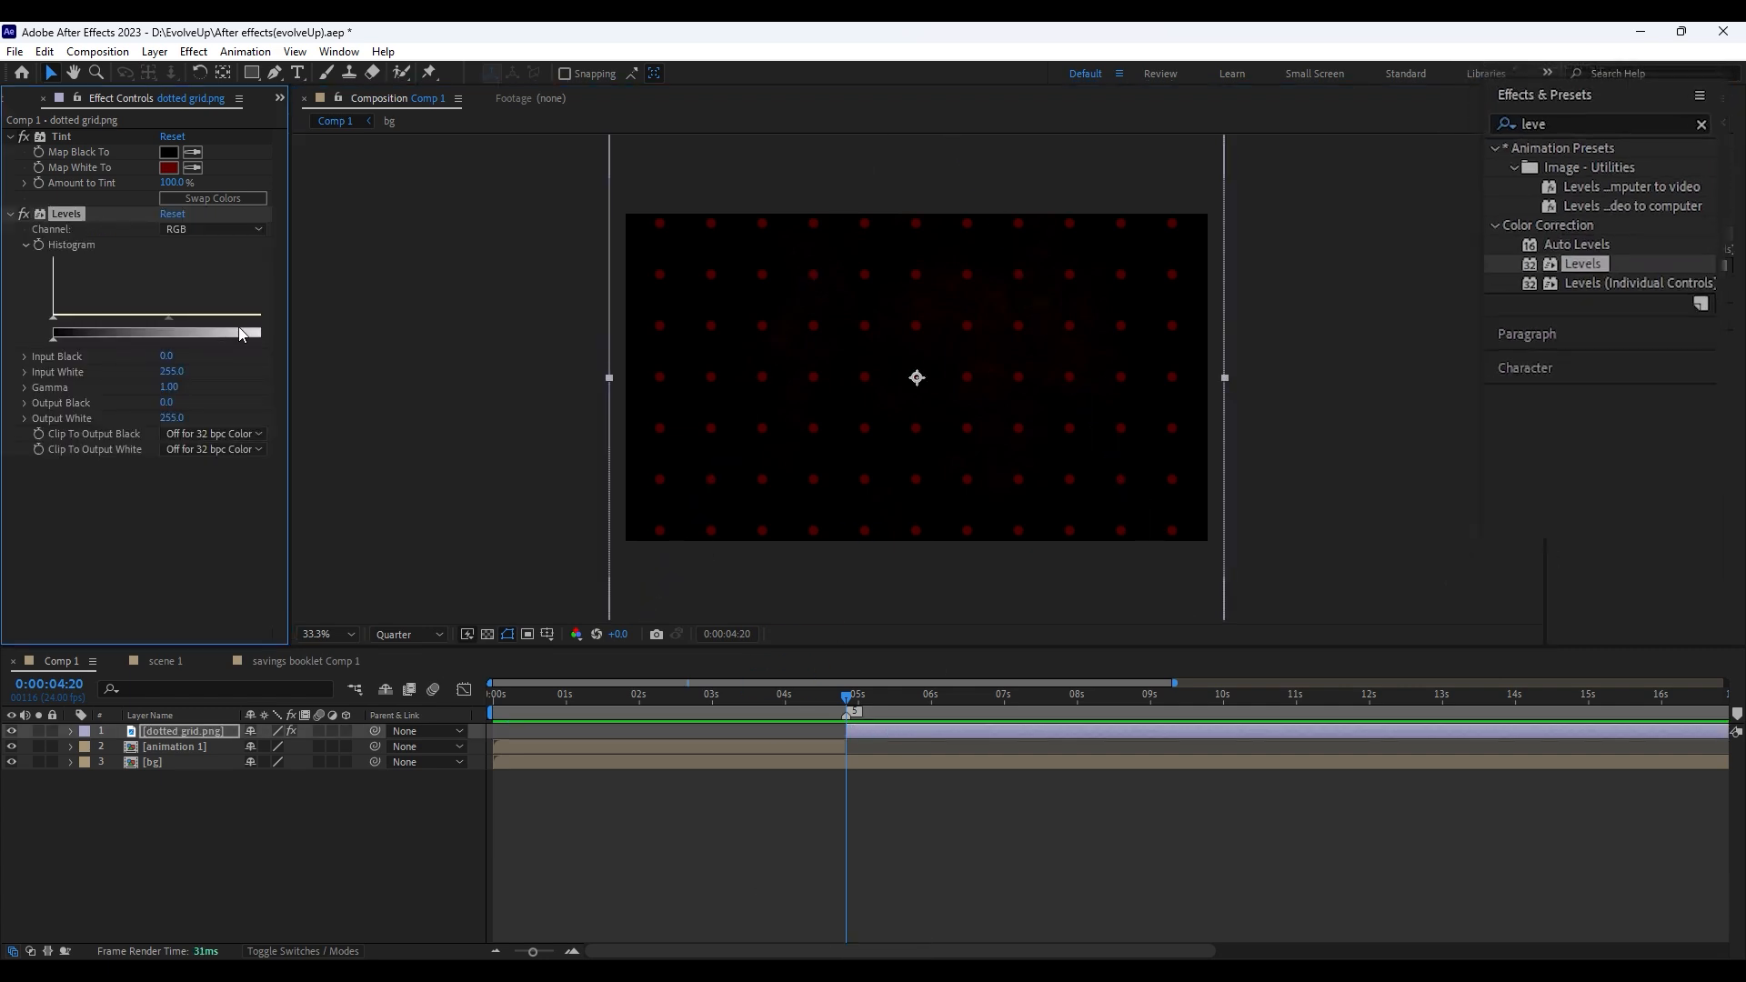
pyautogui.moveTo(199, 322); pyautogui.dragTo(332, 324)
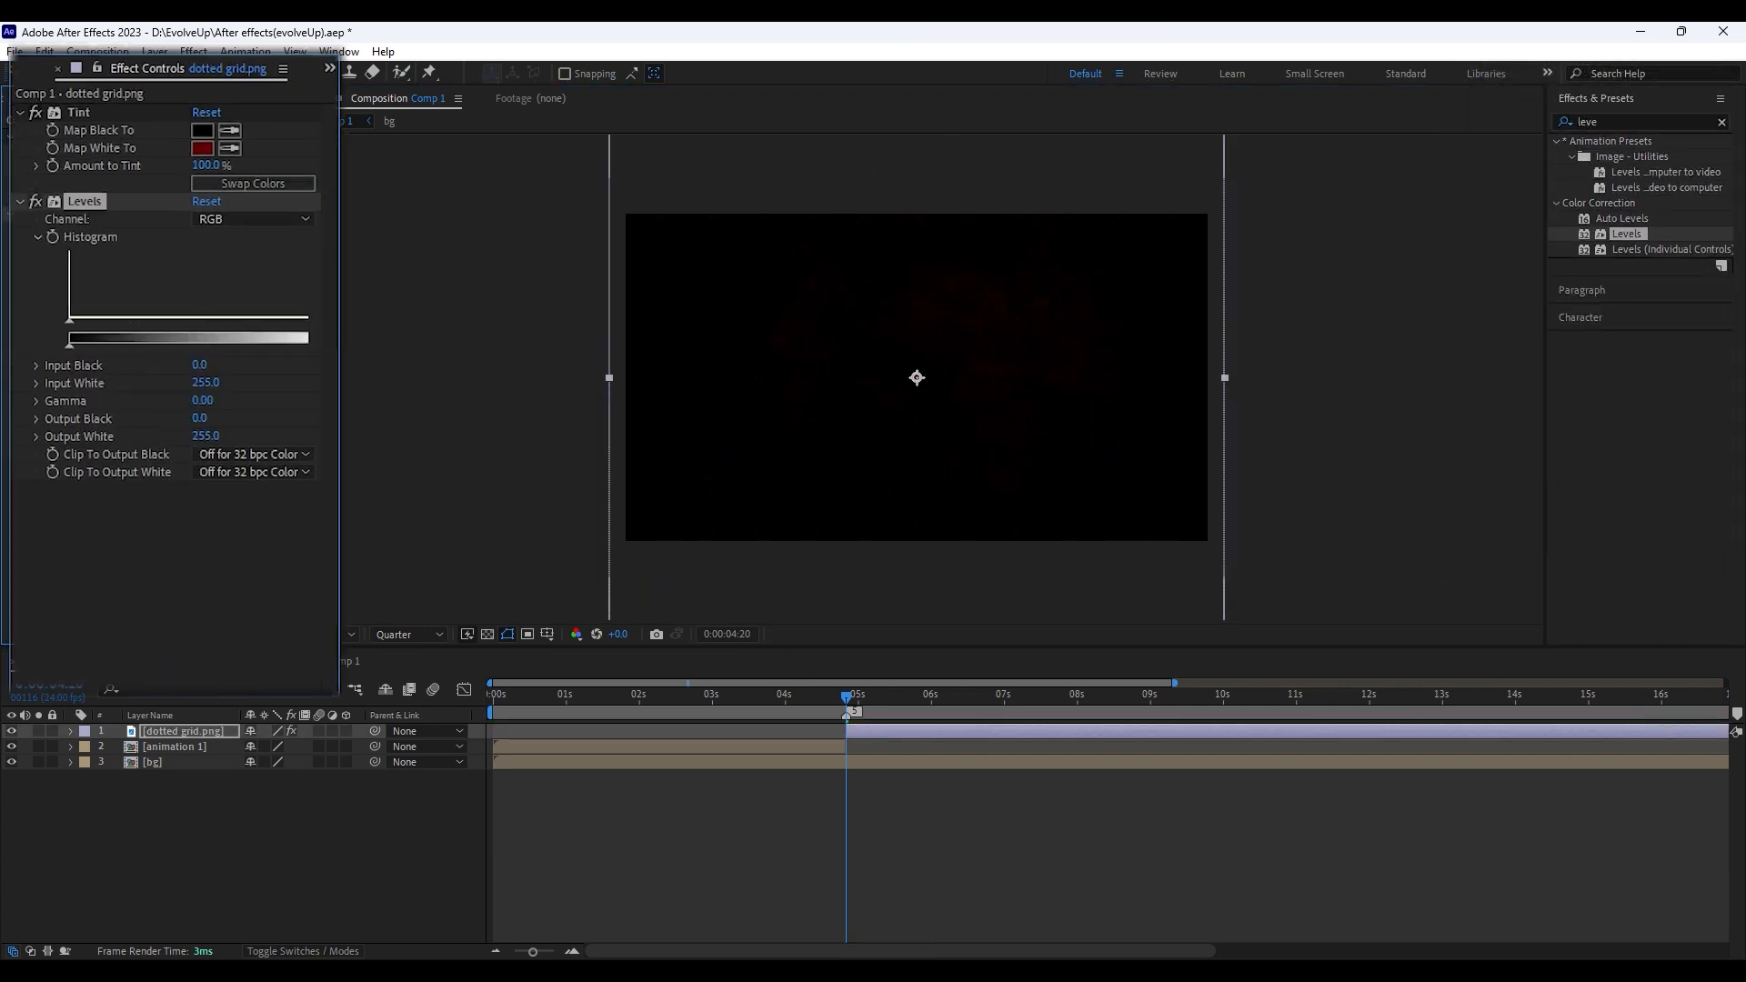
# Apply CC Vignette to the dotted grid layer, place it above Levels in the effect order, and set its Amount to 360
pyautogui.click(1605, 121)
pyautogui.write('cc v')
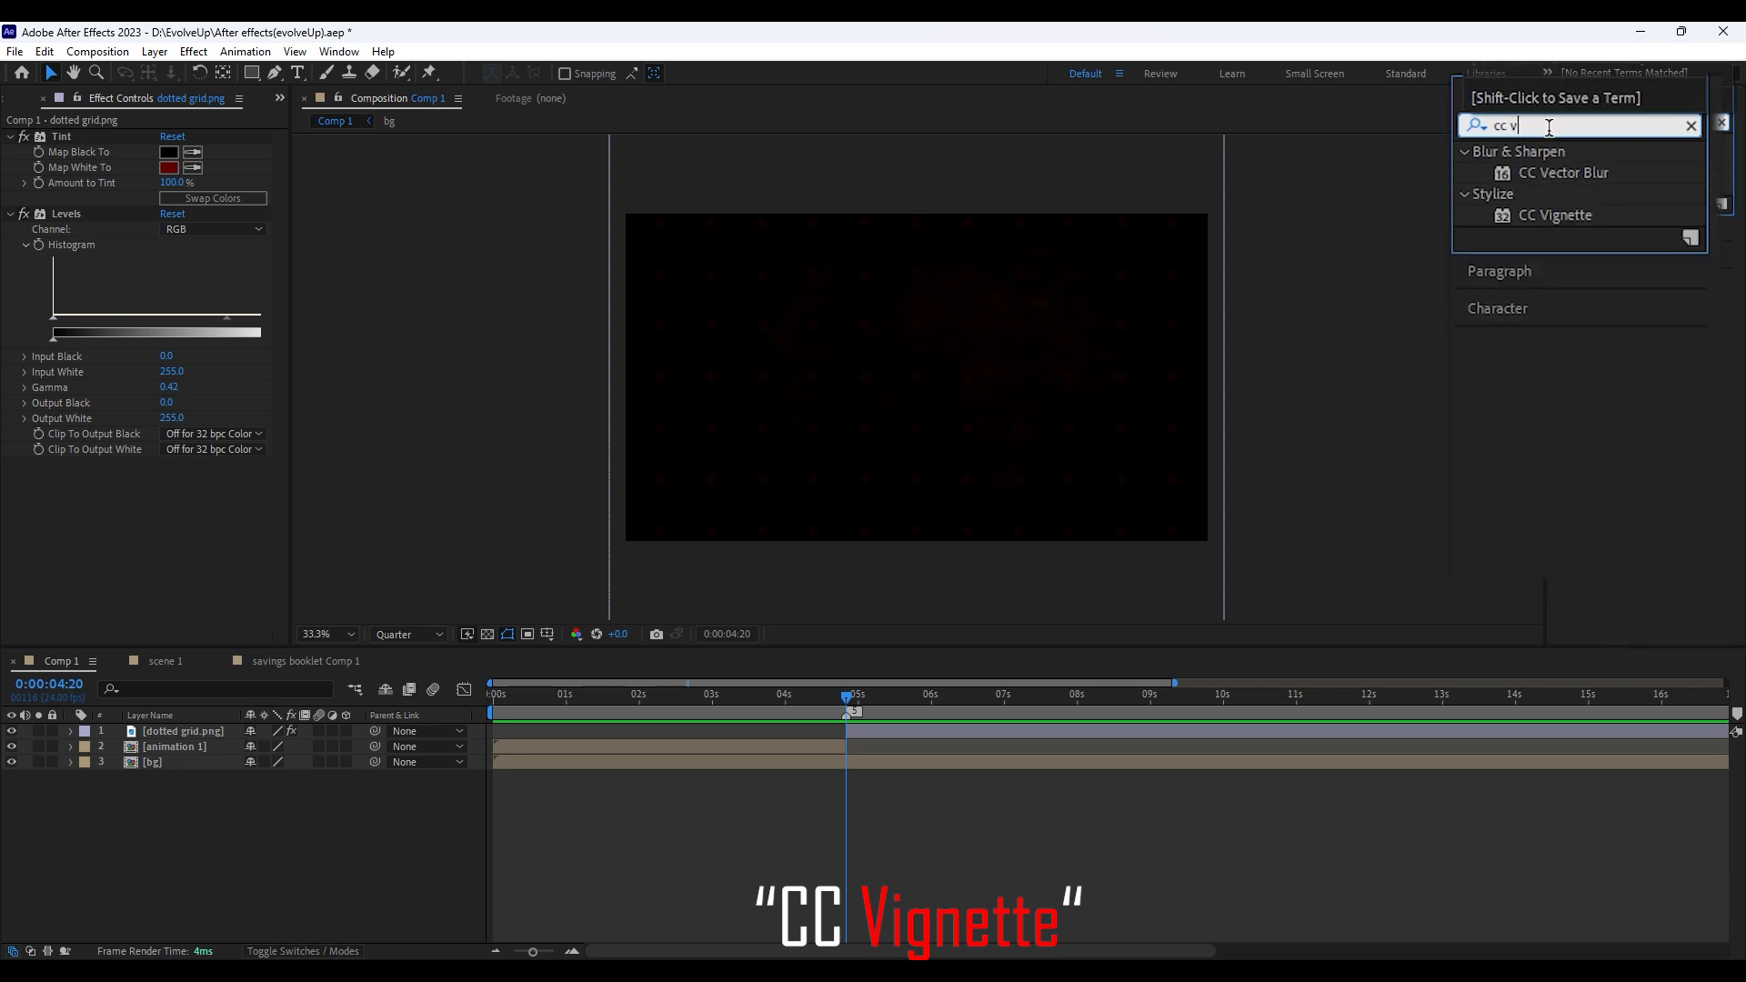
pyautogui.moveTo(1591, 224); pyautogui.dragTo(891, 724)
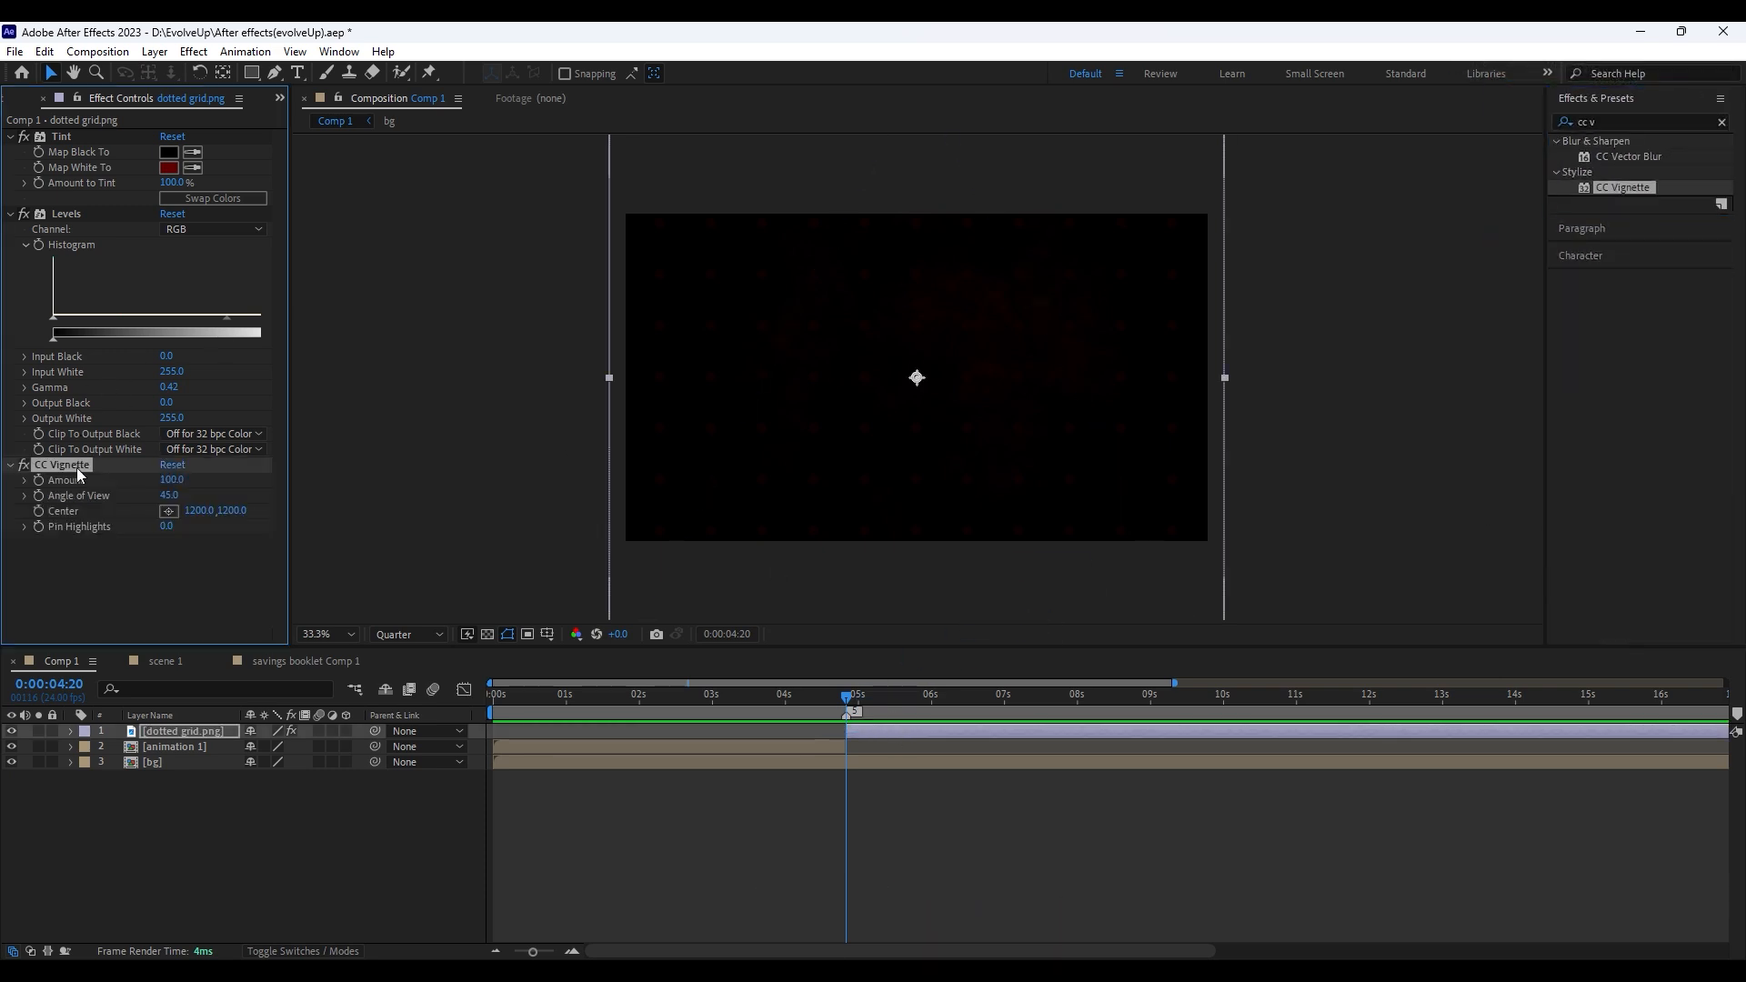
pyautogui.click(9, 214)
pyautogui.moveTo(55, 229); pyautogui.dragTo(262, 220)
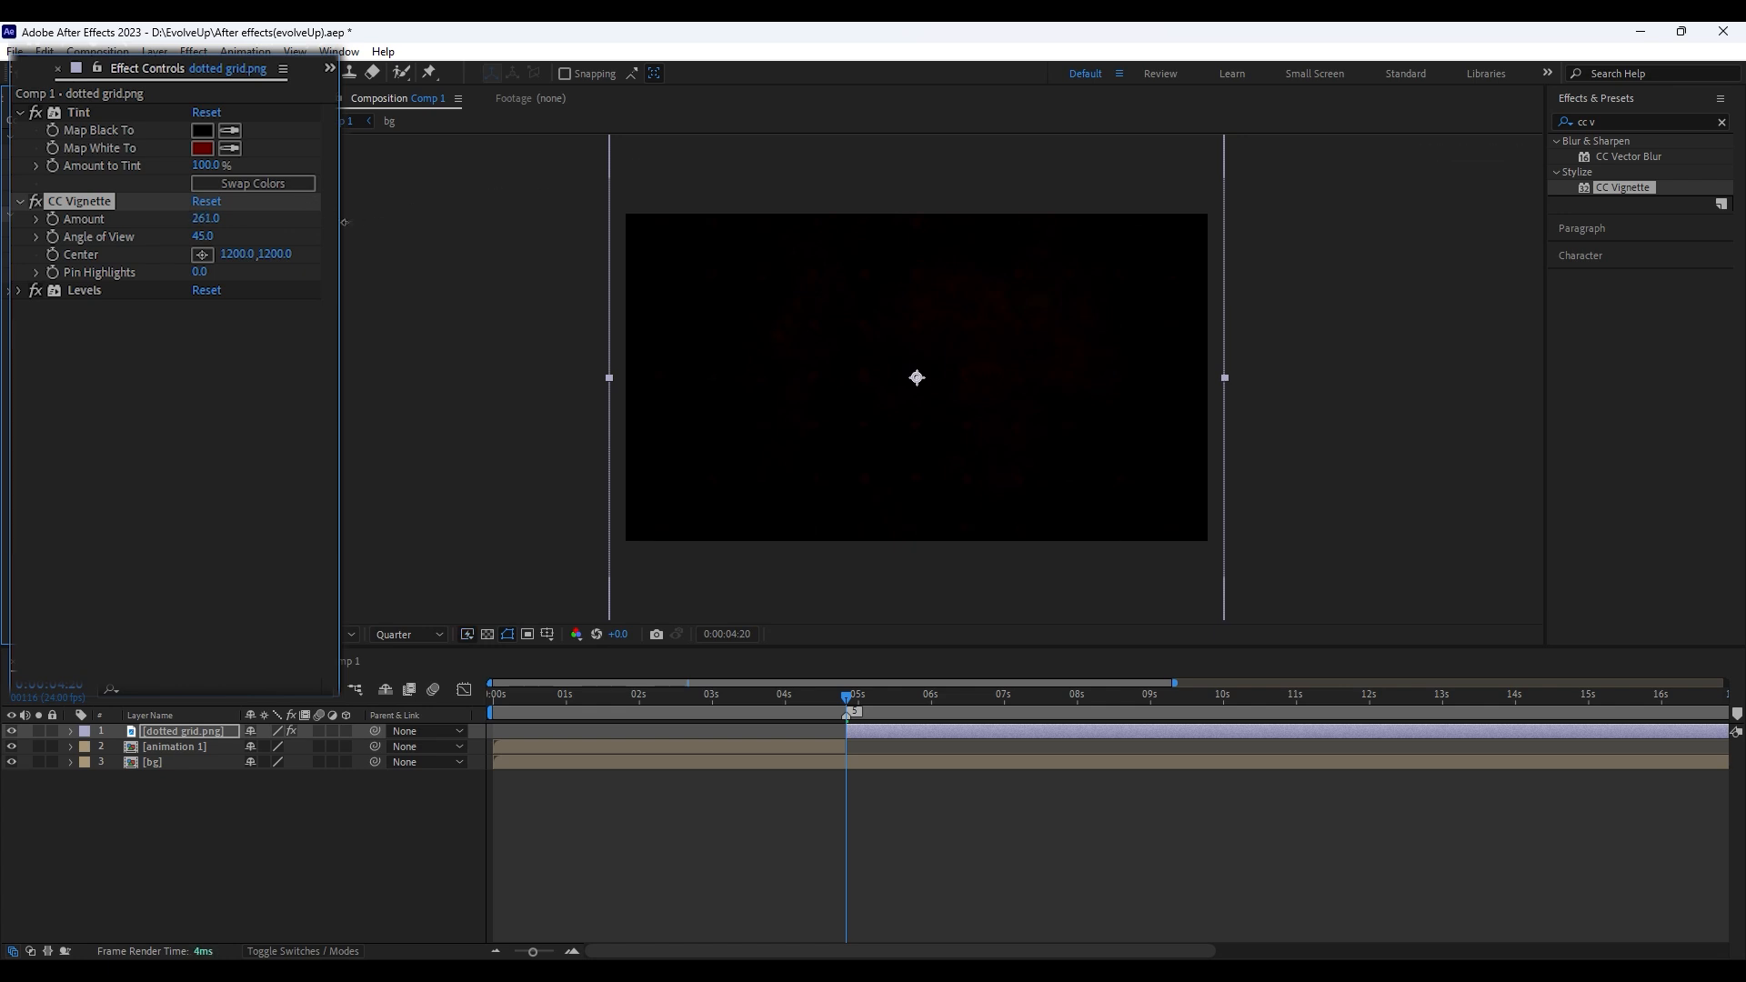
pyautogui.moveTo(419, 201); pyautogui.dragTo(459, 316)
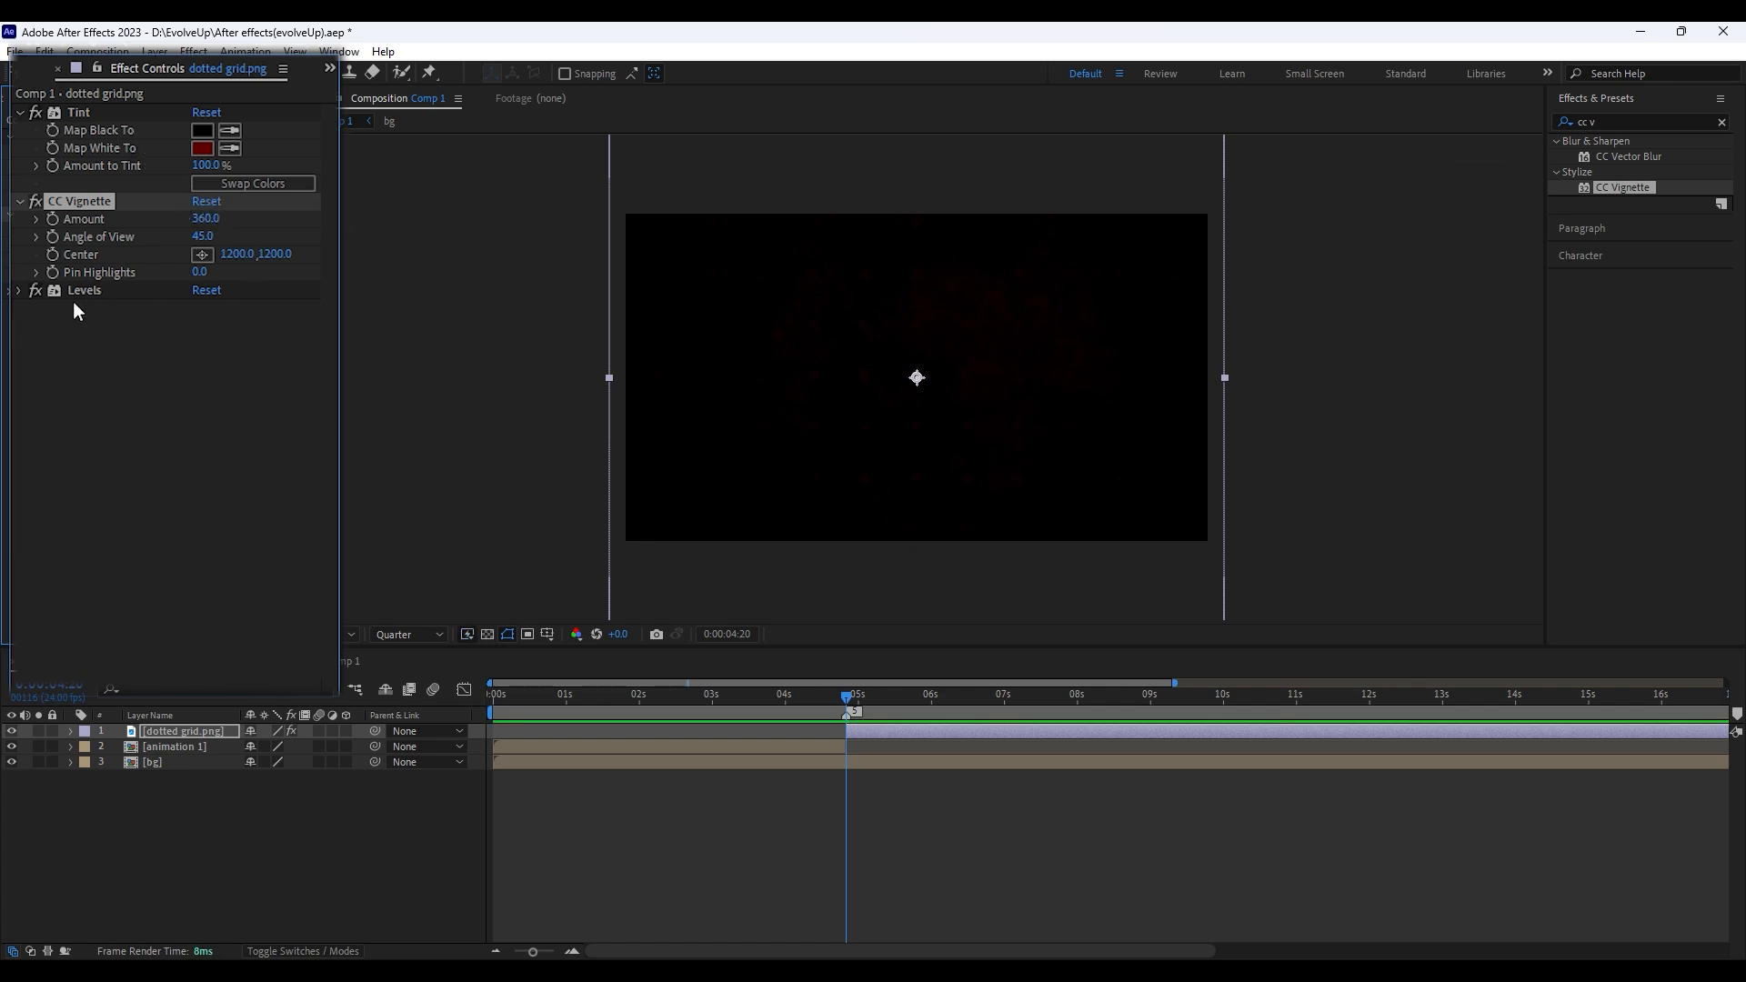
# Set the Levels Gamma of the dotted grid to 0.56 and raise the CC Vignette Amount to about 383
pyautogui.click(18, 290)
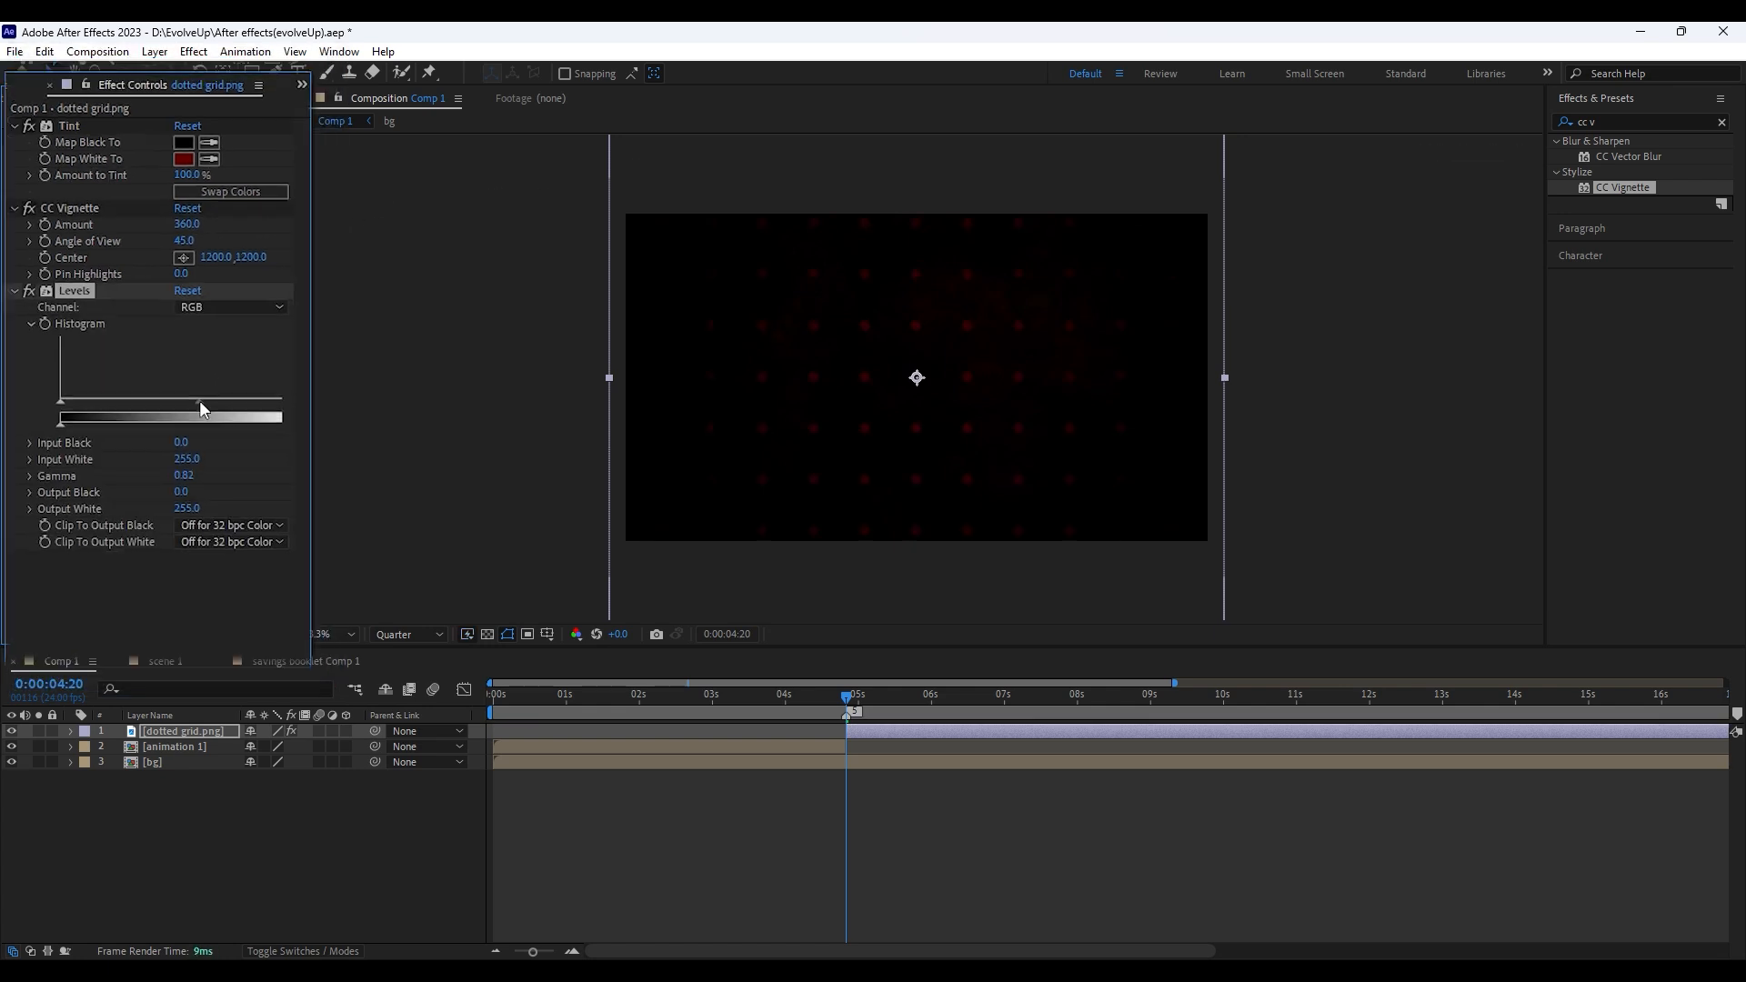
pyautogui.moveTo(199, 397); pyautogui.dragTo(216, 396)
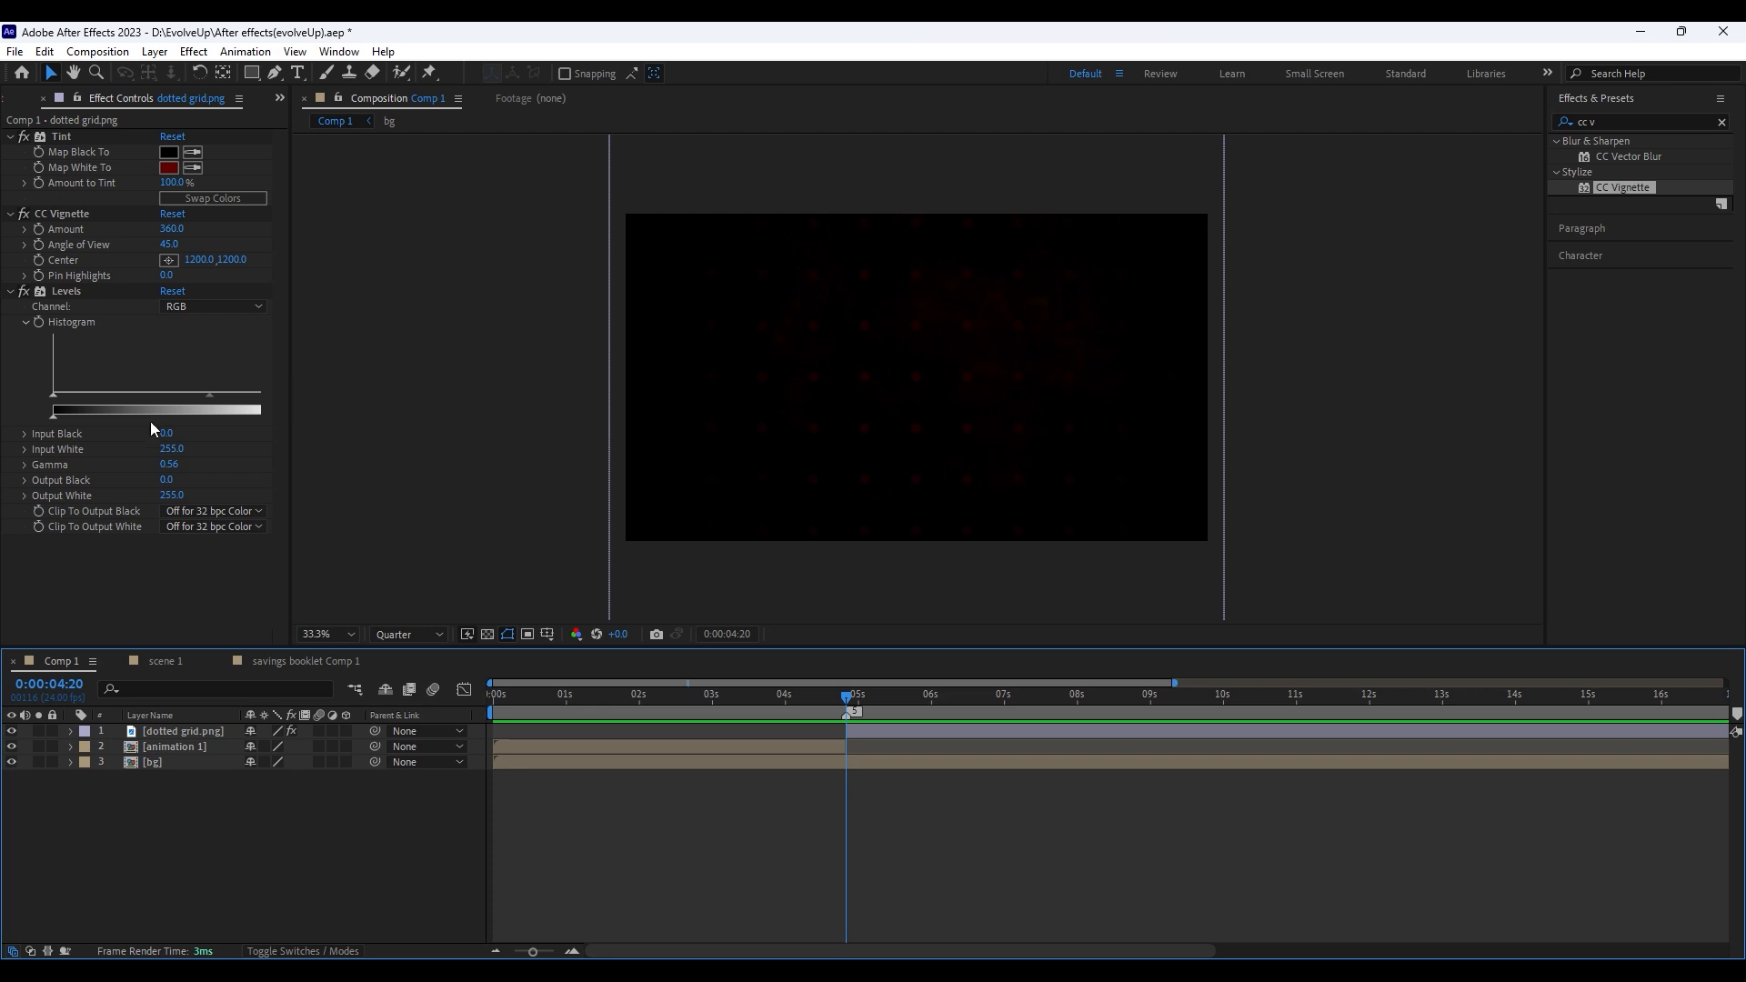
pyautogui.moveTo(176, 231); pyautogui.dragTo(199, 233)
# Draw a tall white vertical rectangle on a new shape layer near the frame's left side, extending past its upper and lower edges
pyautogui.click(893, 887)
pyautogui.press('q')
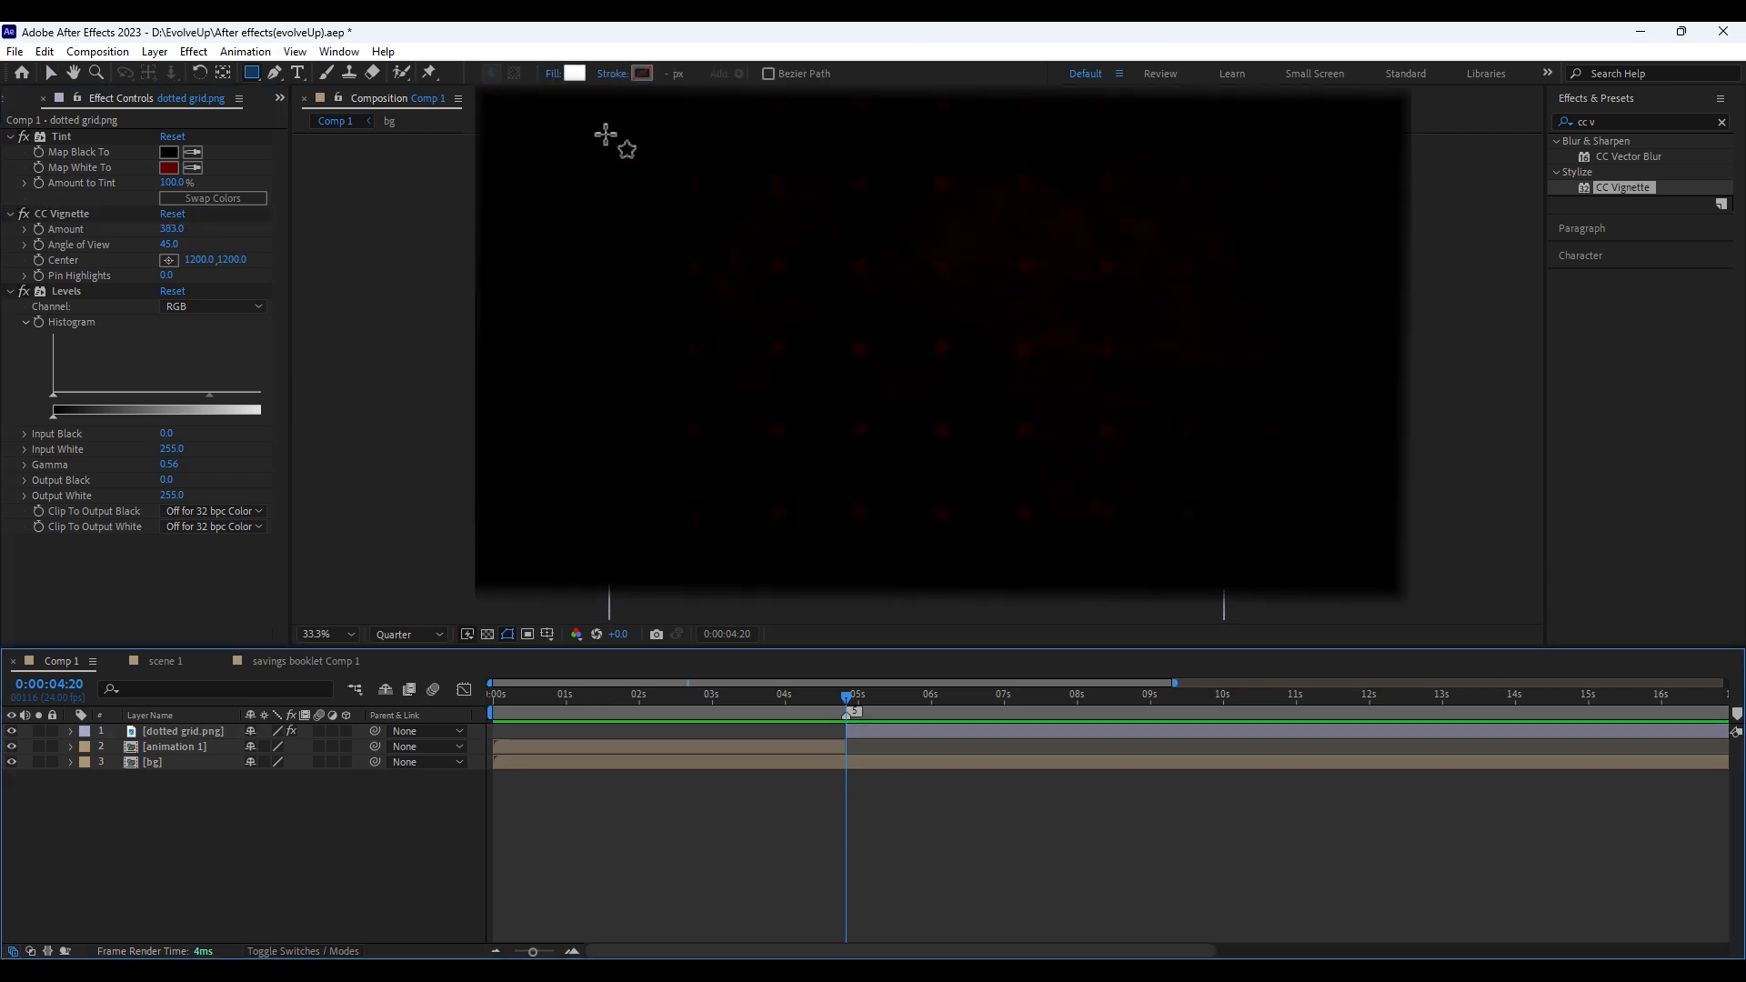
pyautogui.moveTo(662, 200); pyautogui.dragTo(738, 610)
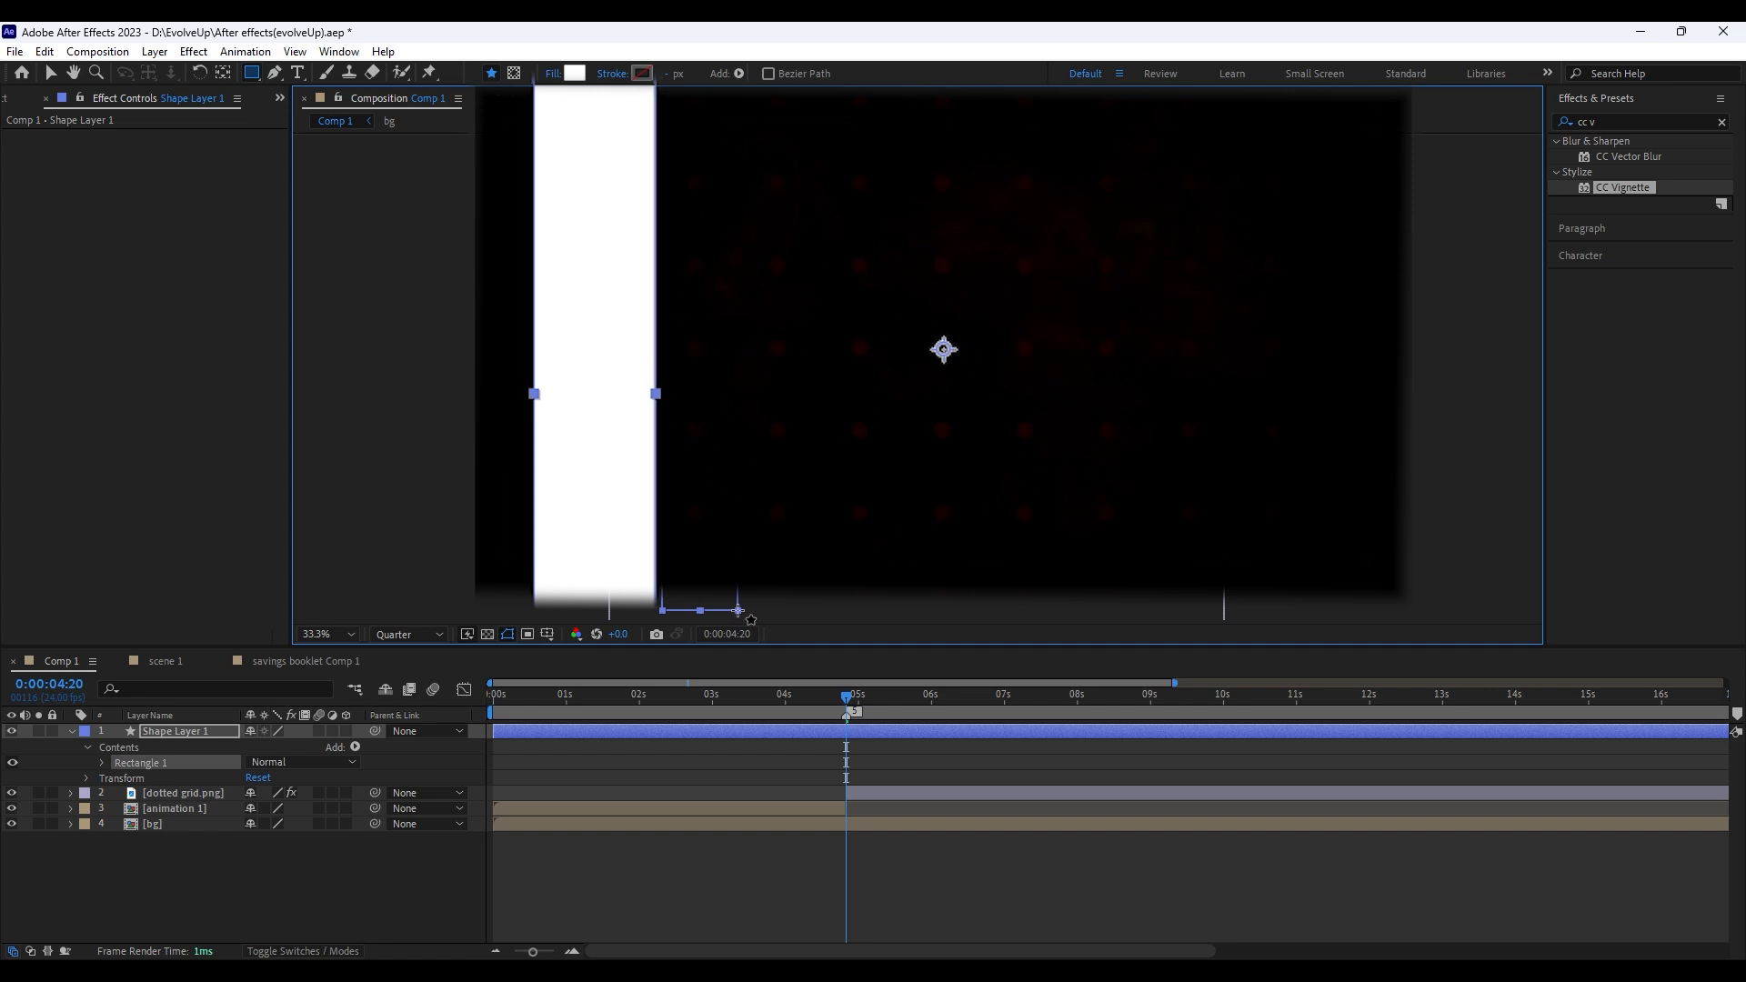
# Centre the anchor point on the rectangle and trim Shape Layer 1 to start at 0:00:04:20
pyautogui.click(875, 749)
pyautogui.click(869, 733)
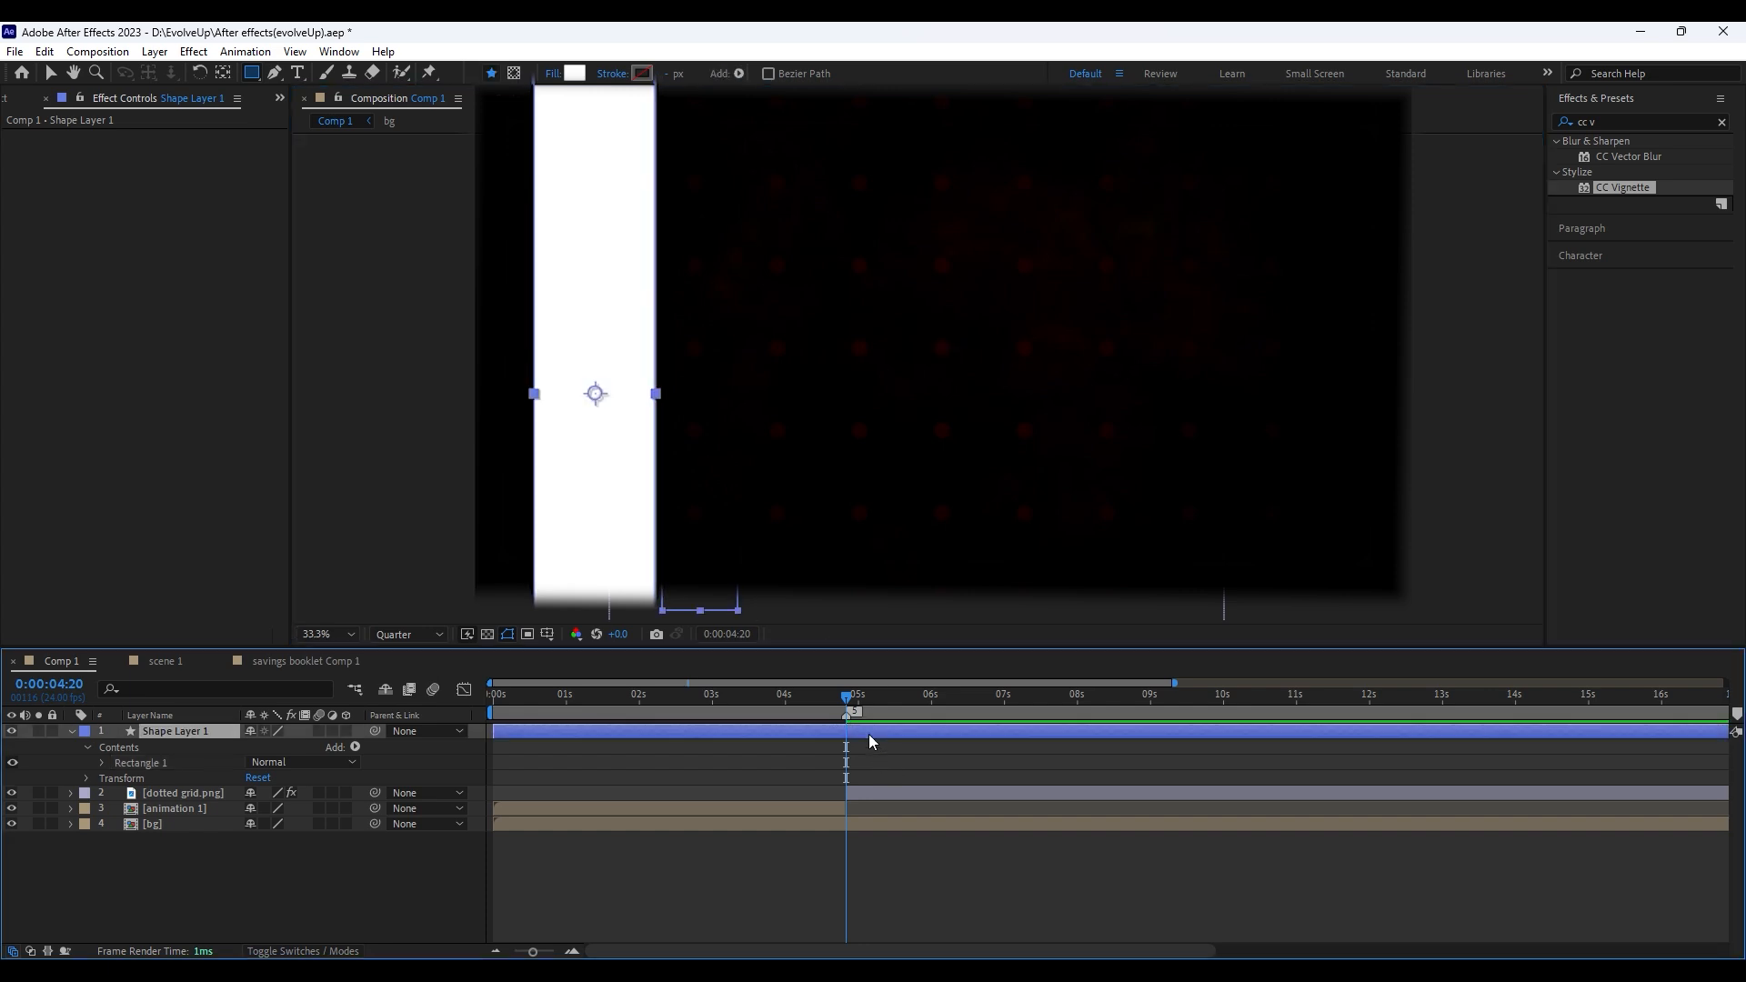
pyautogui.hotkey('alt', '[')
pyautogui.moveTo(532, 952); pyautogui.dragTo(540, 955)
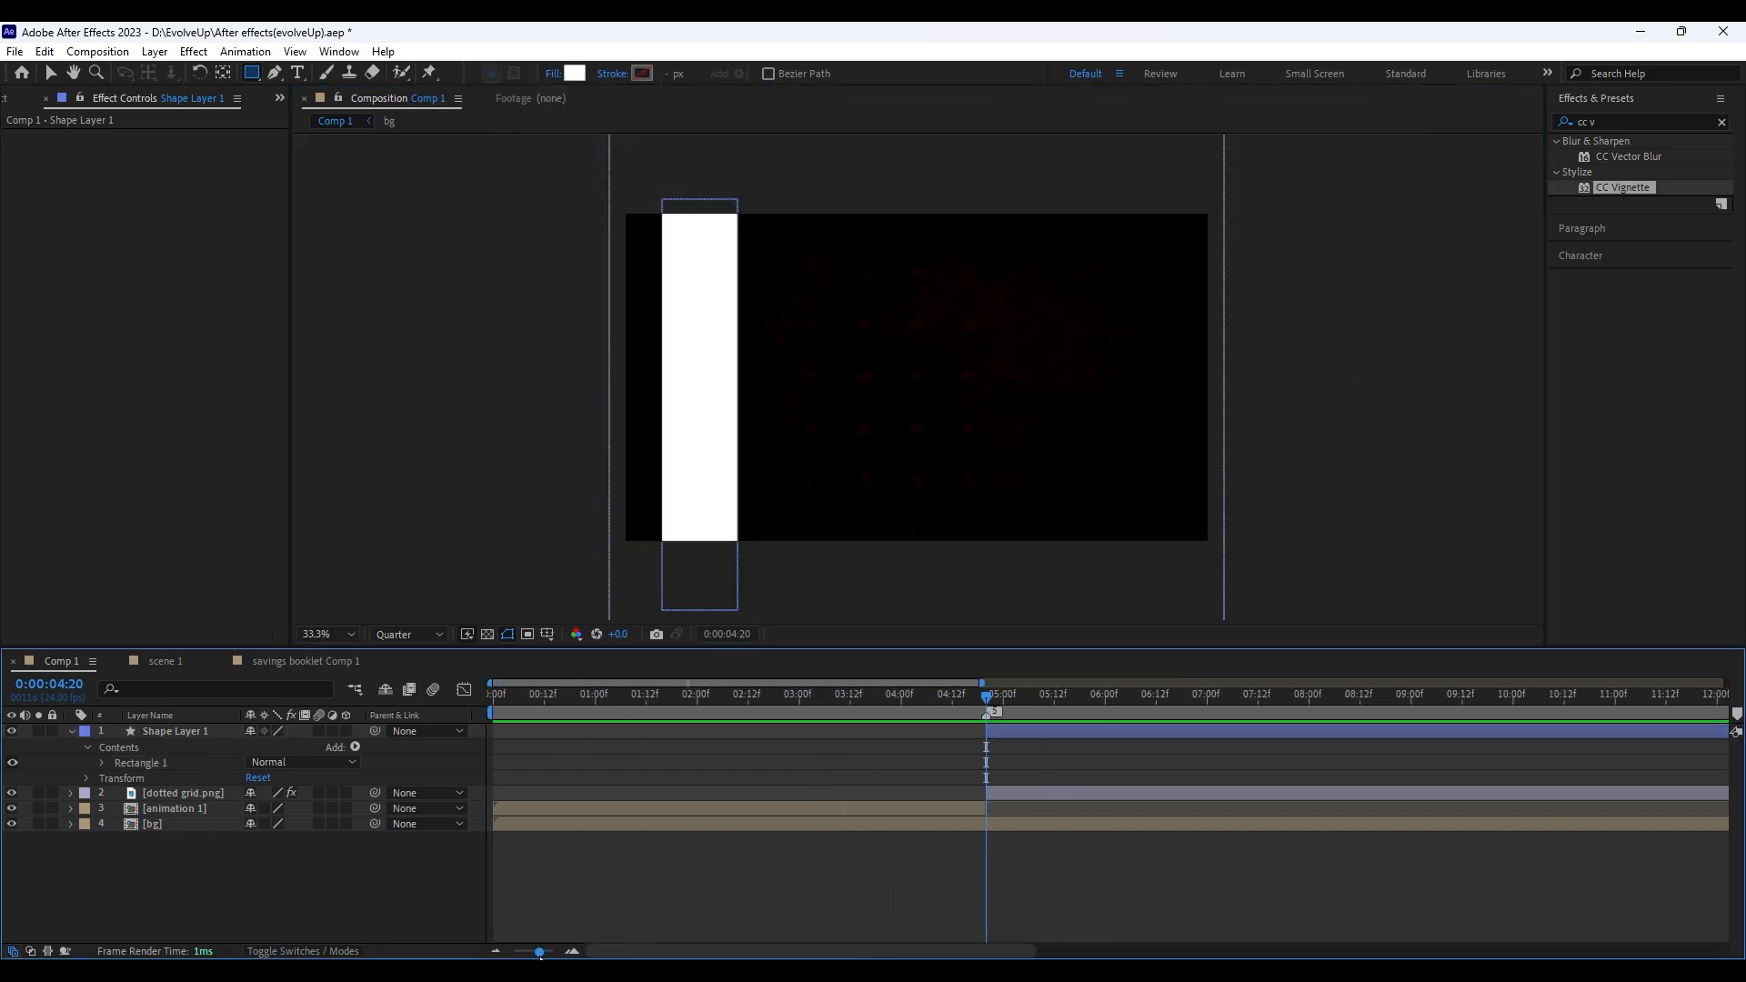
# Move the vertical rectangle slightly upwards so it overhangs the frame more evenly, and change its fill to pure red
pyautogui.press('v')
pyautogui.click(560, 300)
pyautogui.moveTo(704, 351); pyautogui.dragTo(706, 336)
pyautogui.click(714, 73)
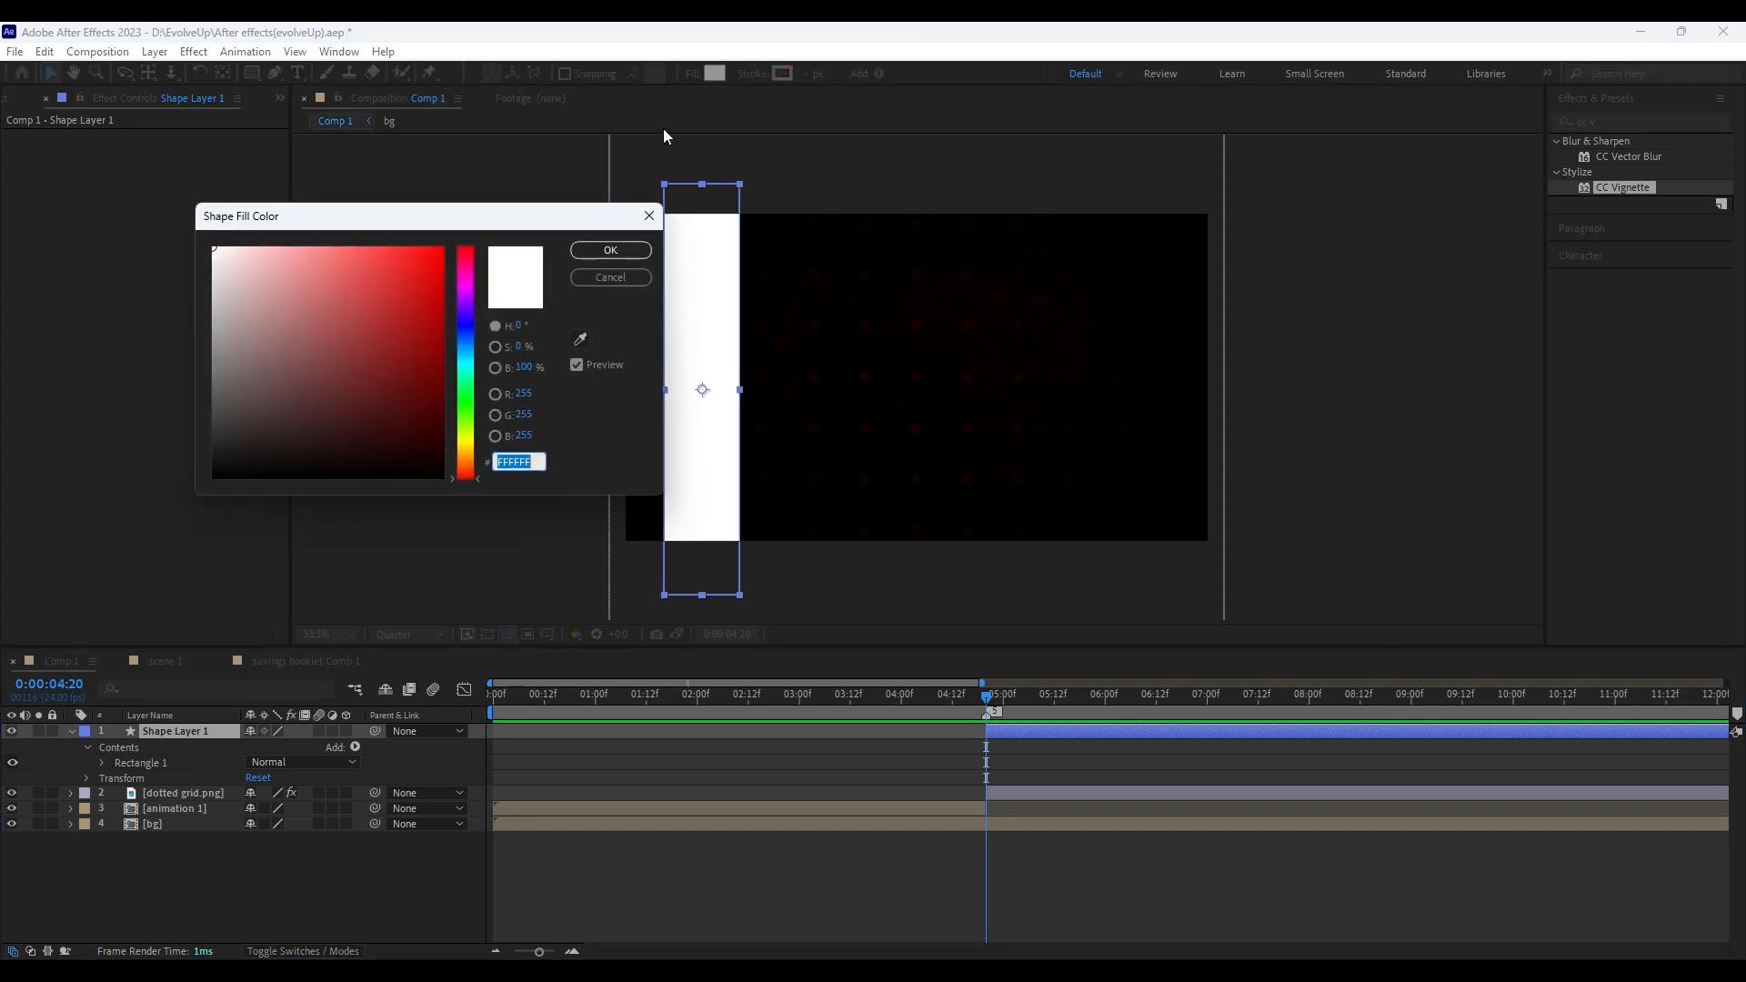
pyautogui.click(444, 247)
pyautogui.click(610, 250)
# Copy the flag image and its circular matte shape from the scene 1 composition into Comp 1
pyautogui.click(231, 658)
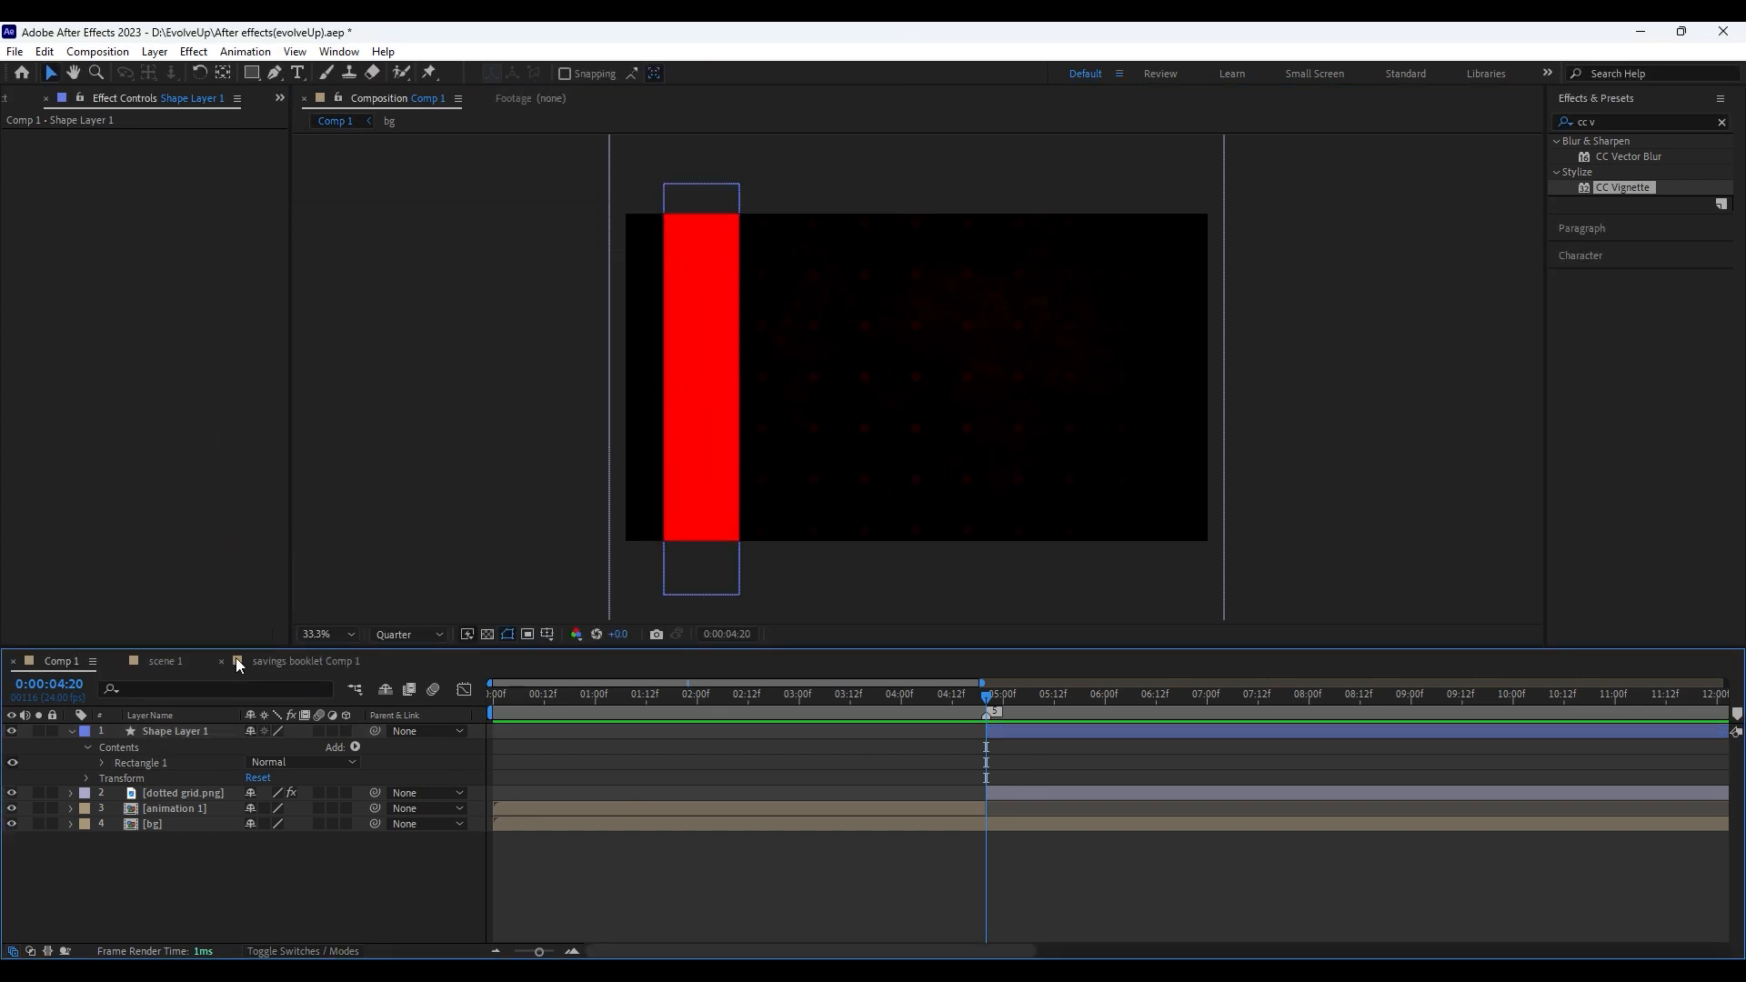
pyautogui.click(220, 661)
pyautogui.click(173, 661)
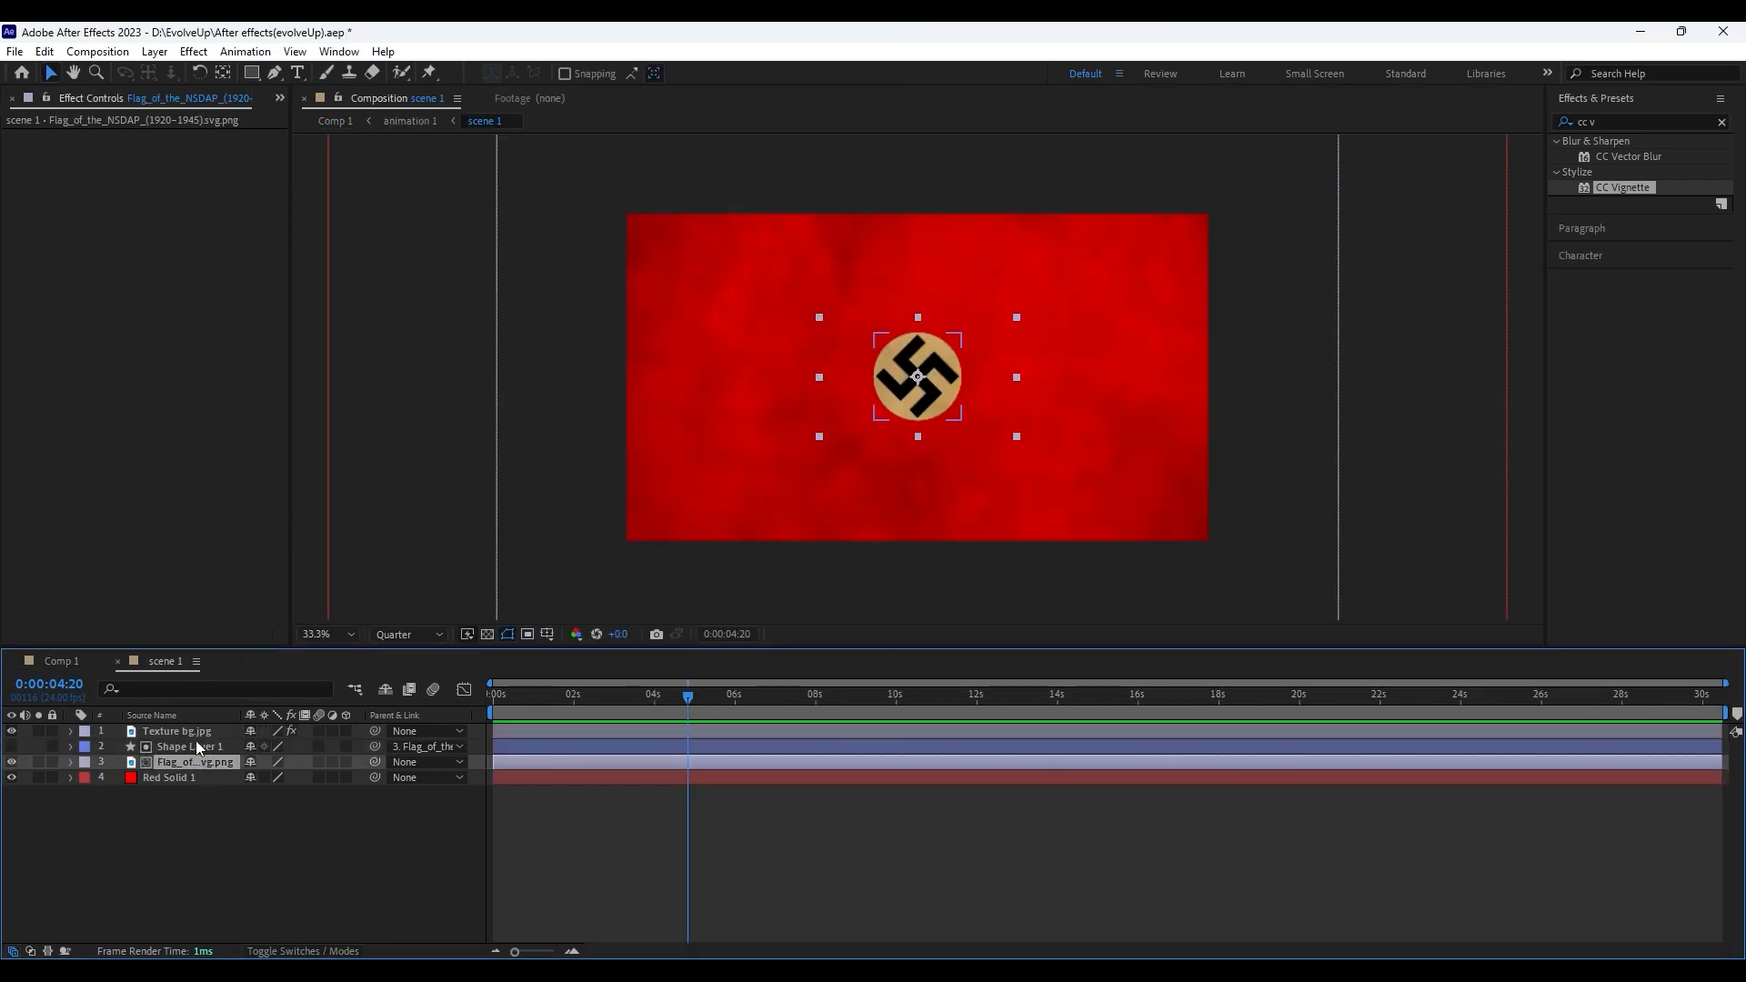
pyautogui.click(177, 731)
pyautogui.click(11, 731)
pyautogui.click(10, 731)
pyautogui.click(186, 762)
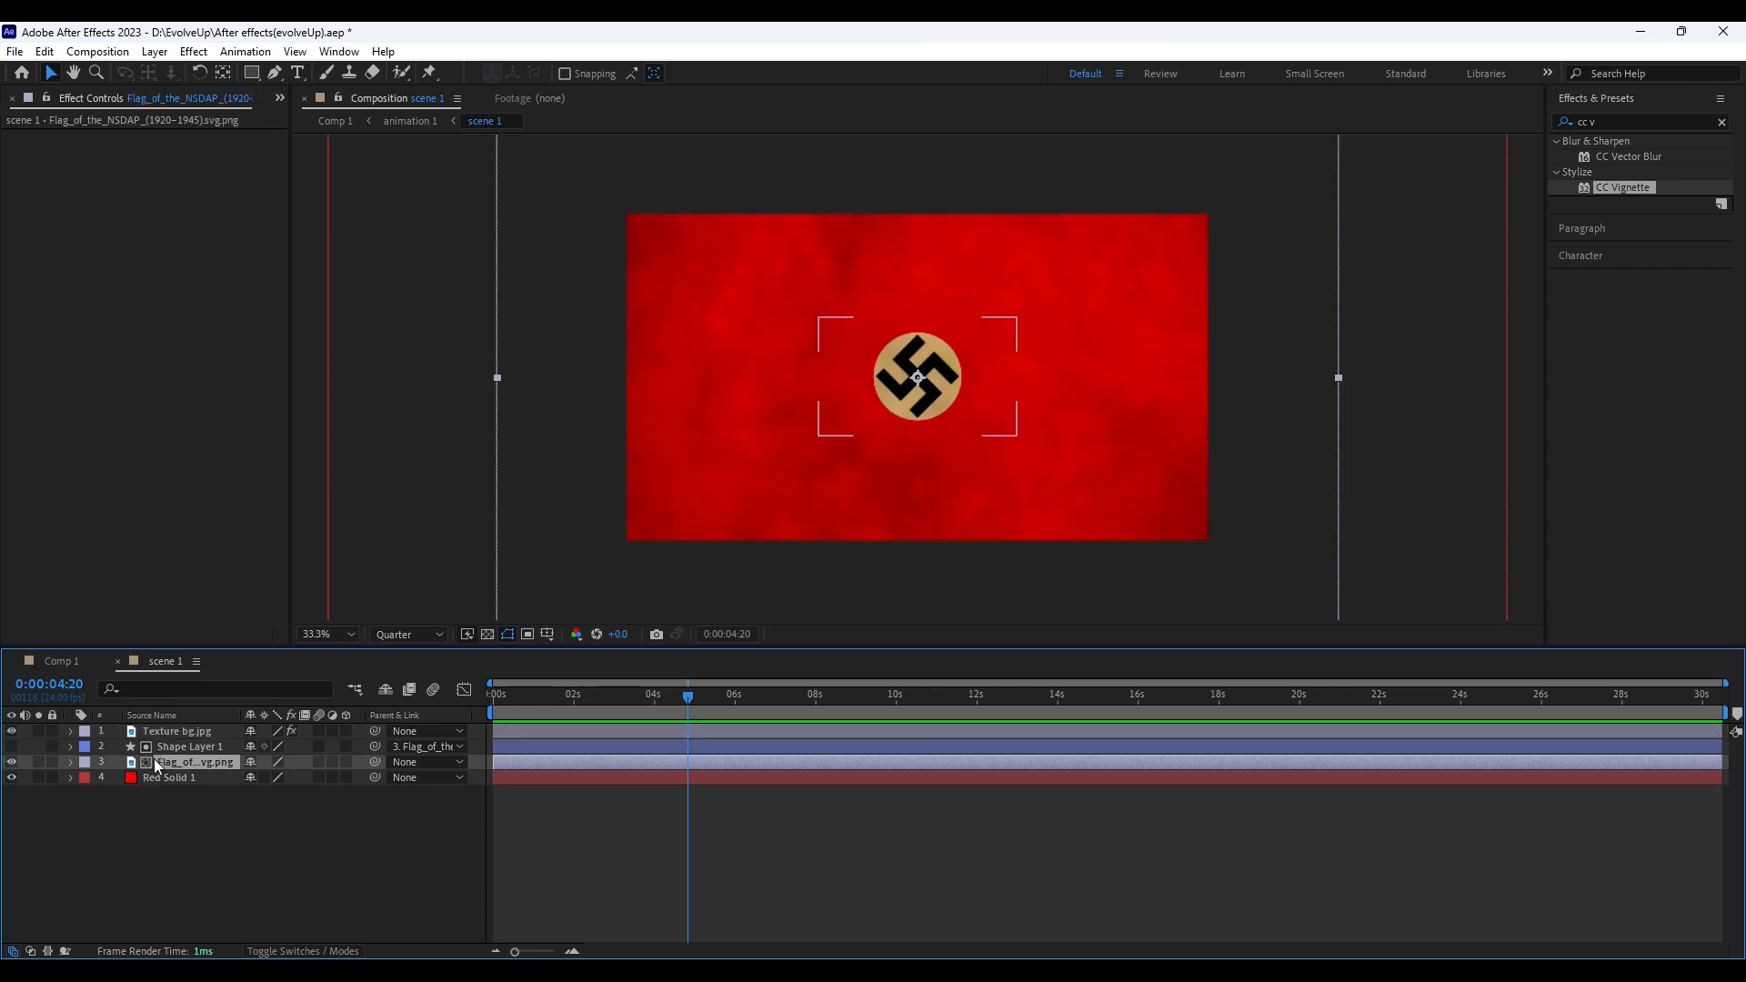
pyautogui.keyDown('ctrl'); pyautogui.click(167, 747); pyautogui.keyUp('ctrl')
pyautogui.click(61, 661)
pyautogui.hotkey('ctrl', 'v')
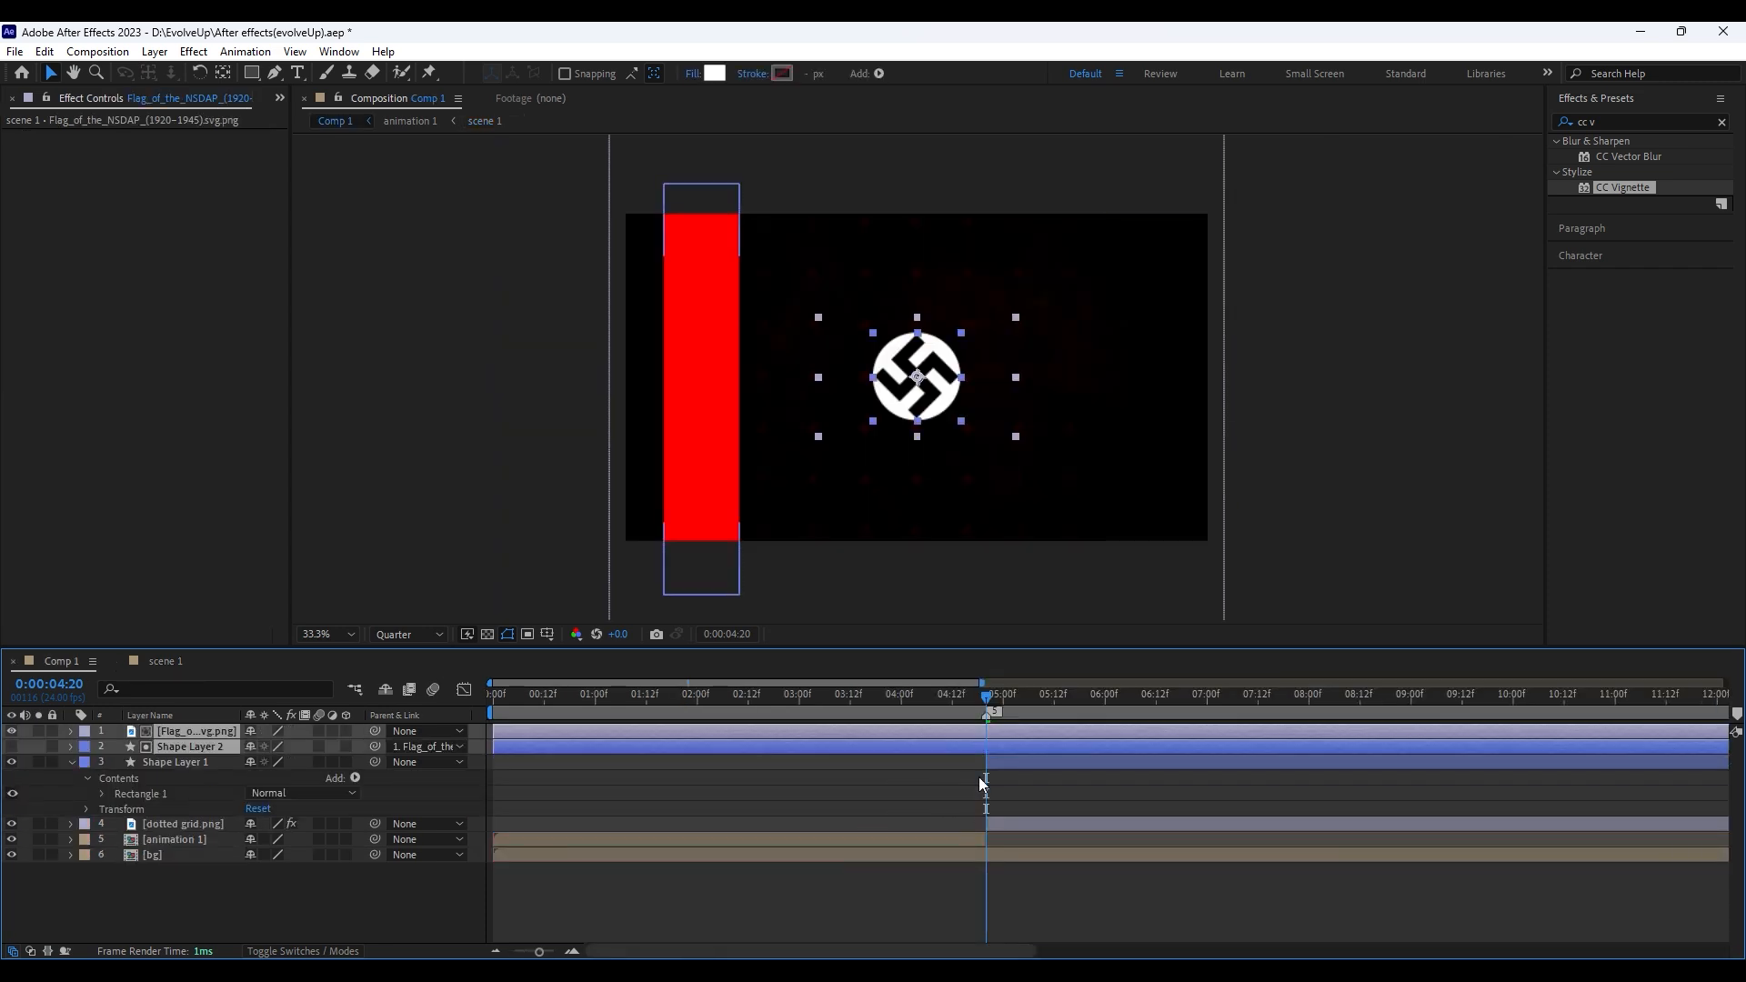
# Start the pasted emblem layers at 0:00:04:20, fit them onto the middle of the red stripe, and parent them to Shape Layer 1
pyautogui.hotkey('alt', '[')
pyautogui.moveTo(988, 429); pyautogui.dragTo(724, 400)
pyautogui.click(1068, 814)
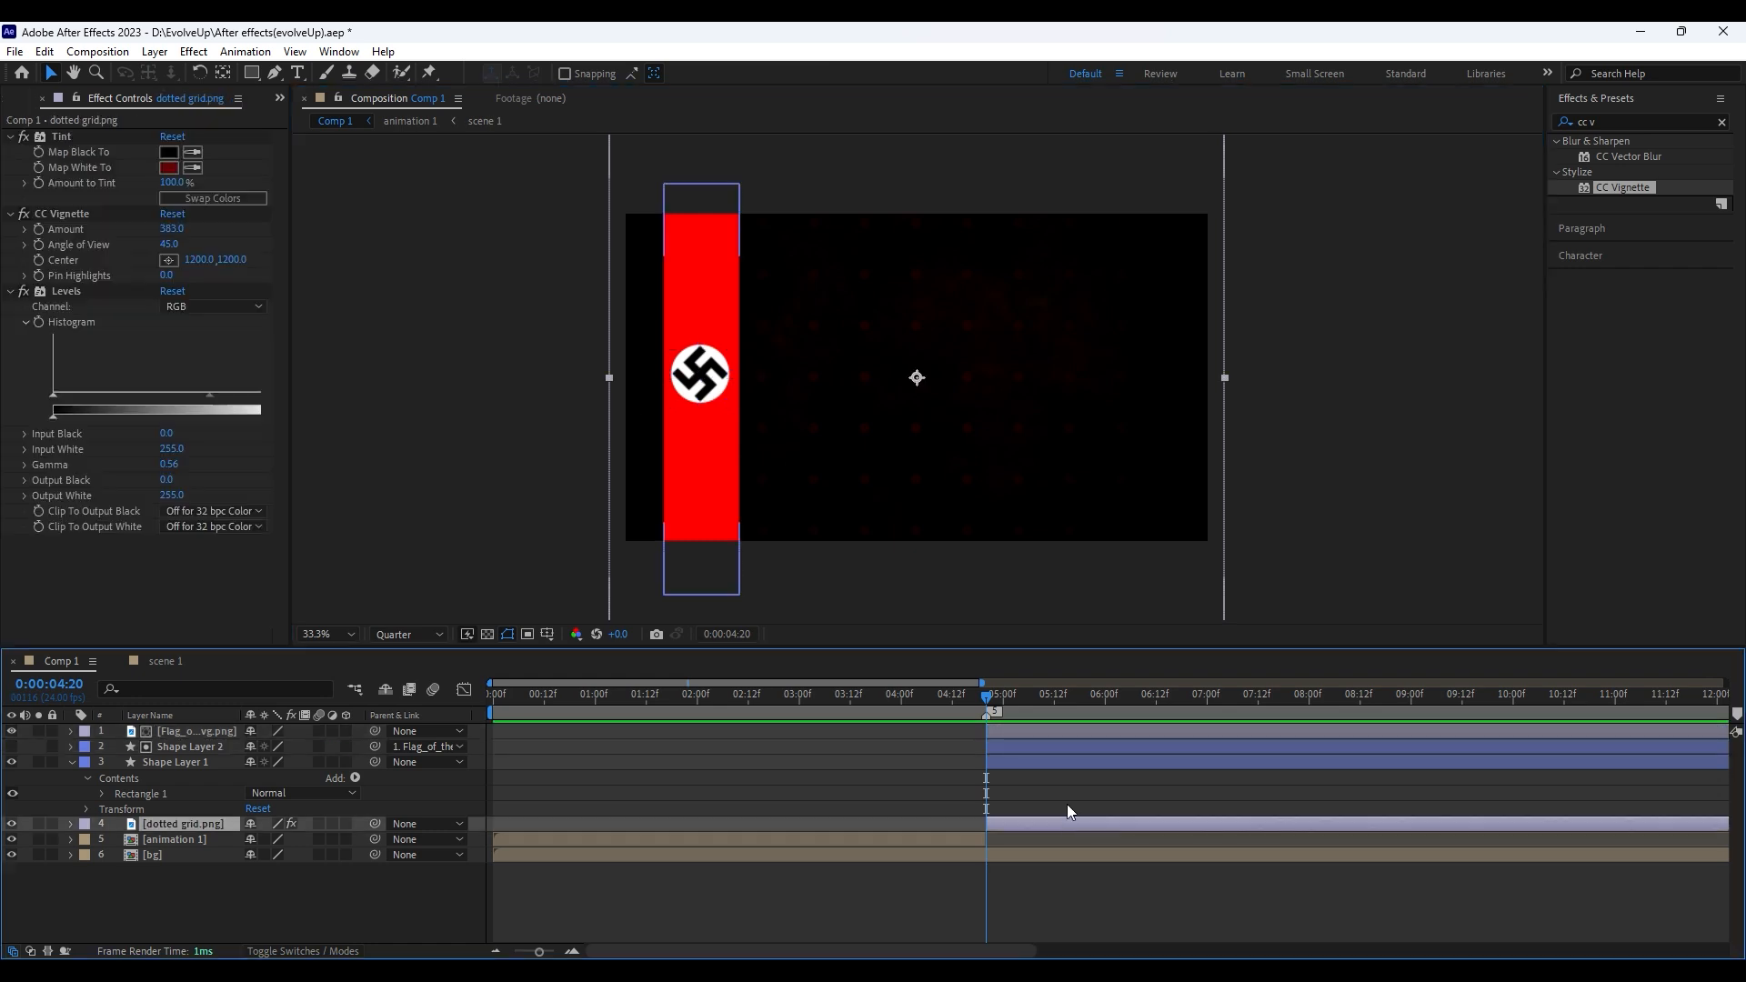
pyautogui.moveTo(375, 731); pyautogui.dragTo(223, 718)
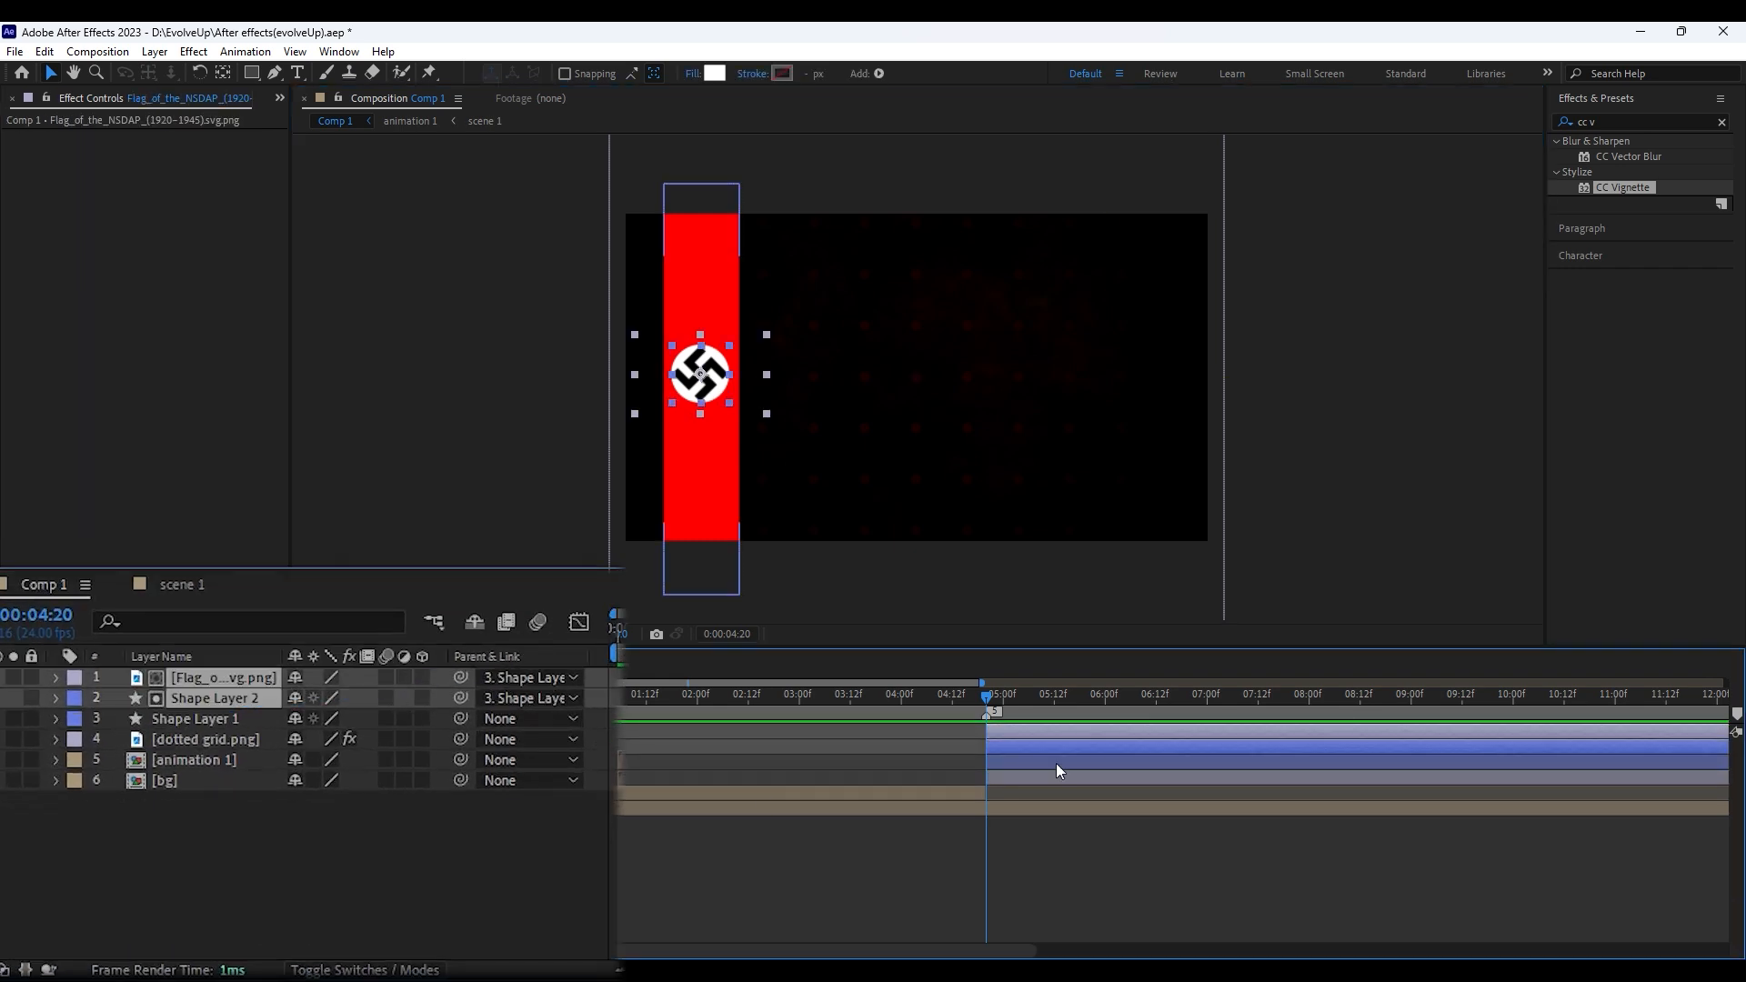
# Duplicate the red stripe, place the copy near the frame's right side, and put its layer at the top of the stack
pyautogui.click(699, 494)
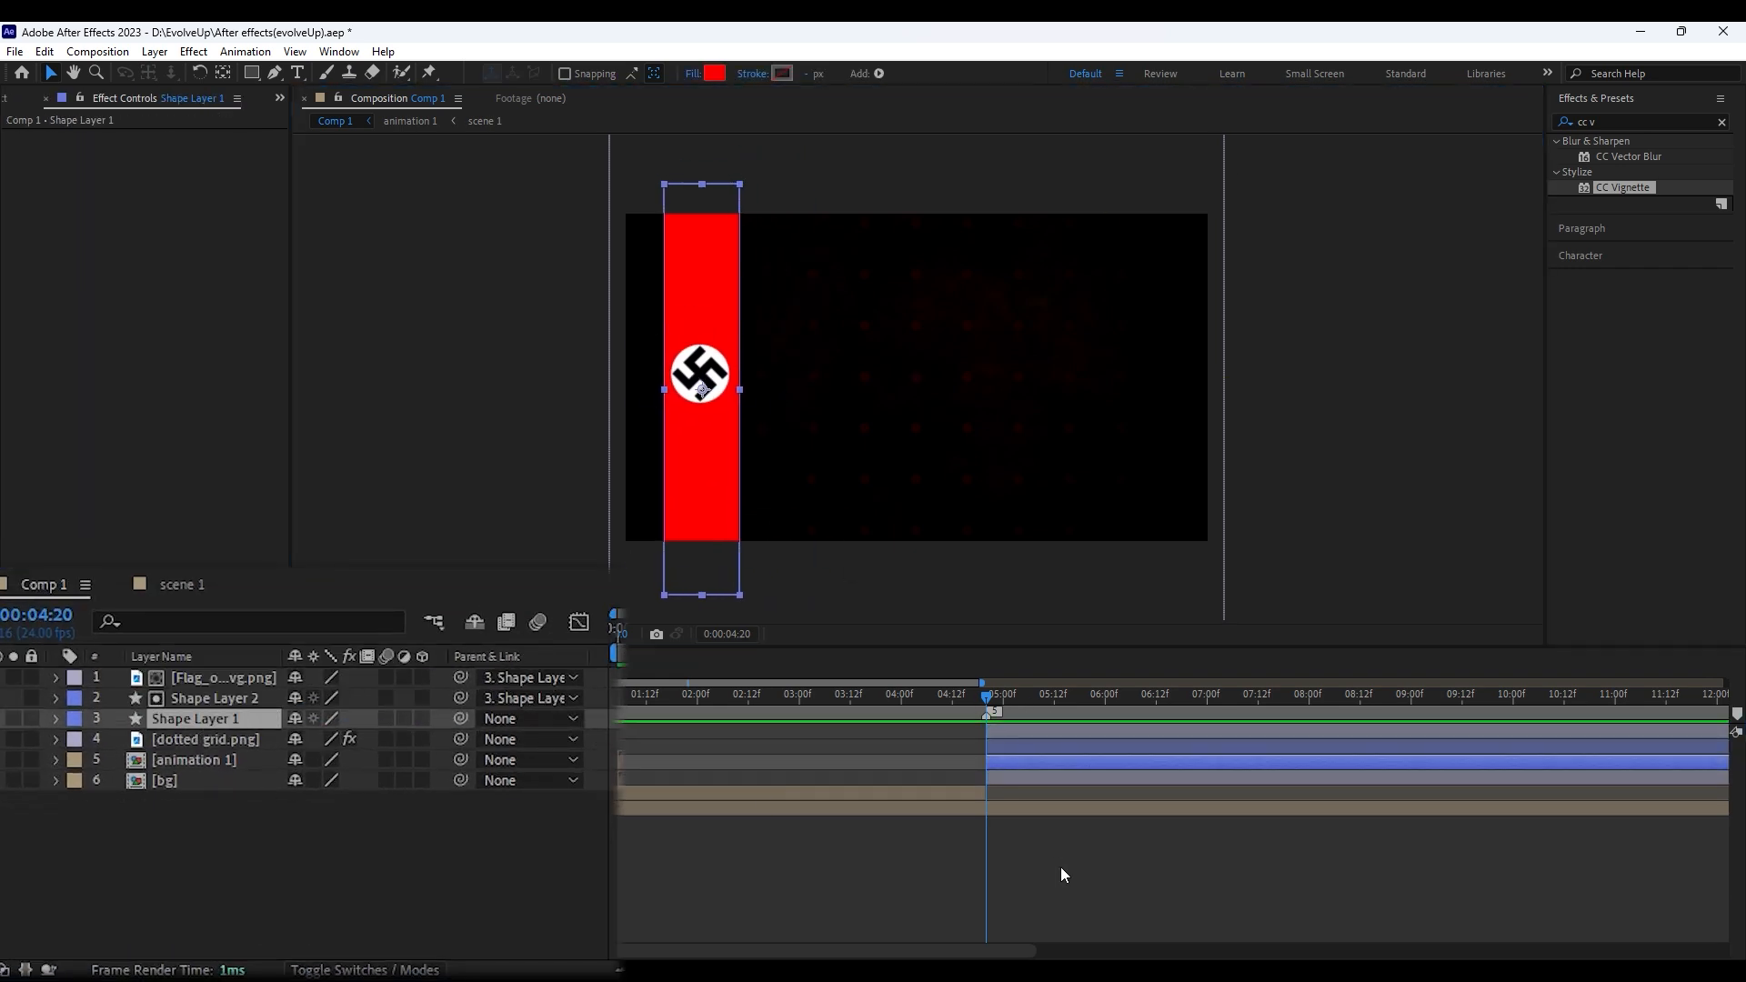
pyautogui.hotkey('ctrl', 'd')
pyautogui.moveTo(701, 460); pyautogui.dragTo(1135, 461)
pyautogui.moveTo(192, 712); pyautogui.dragTo(210, 673)
# Duplicate the circular matte Shape Layer 2, bring the copy above all layers, and centre it on the right-hand red stripe
pyautogui.click(194, 699)
pyautogui.click(64, 716)
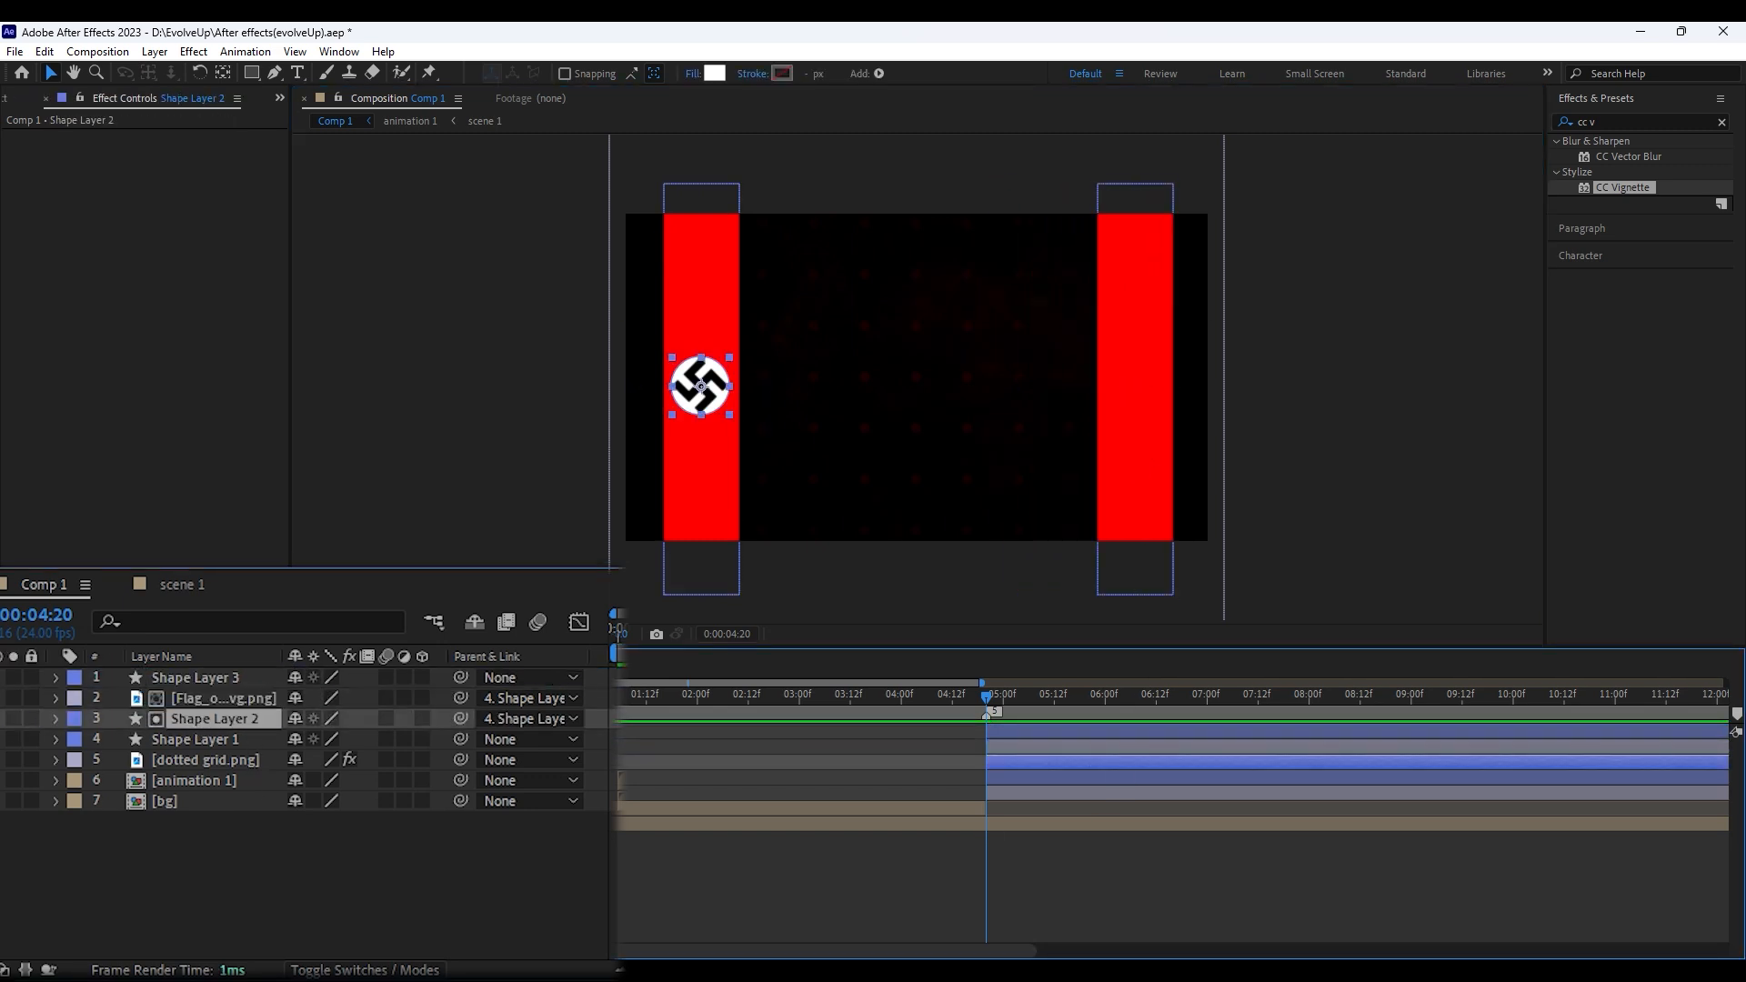
pyautogui.hotkey('ctrl', 'd')
pyautogui.moveTo(199, 718); pyautogui.dragTo(206, 674)
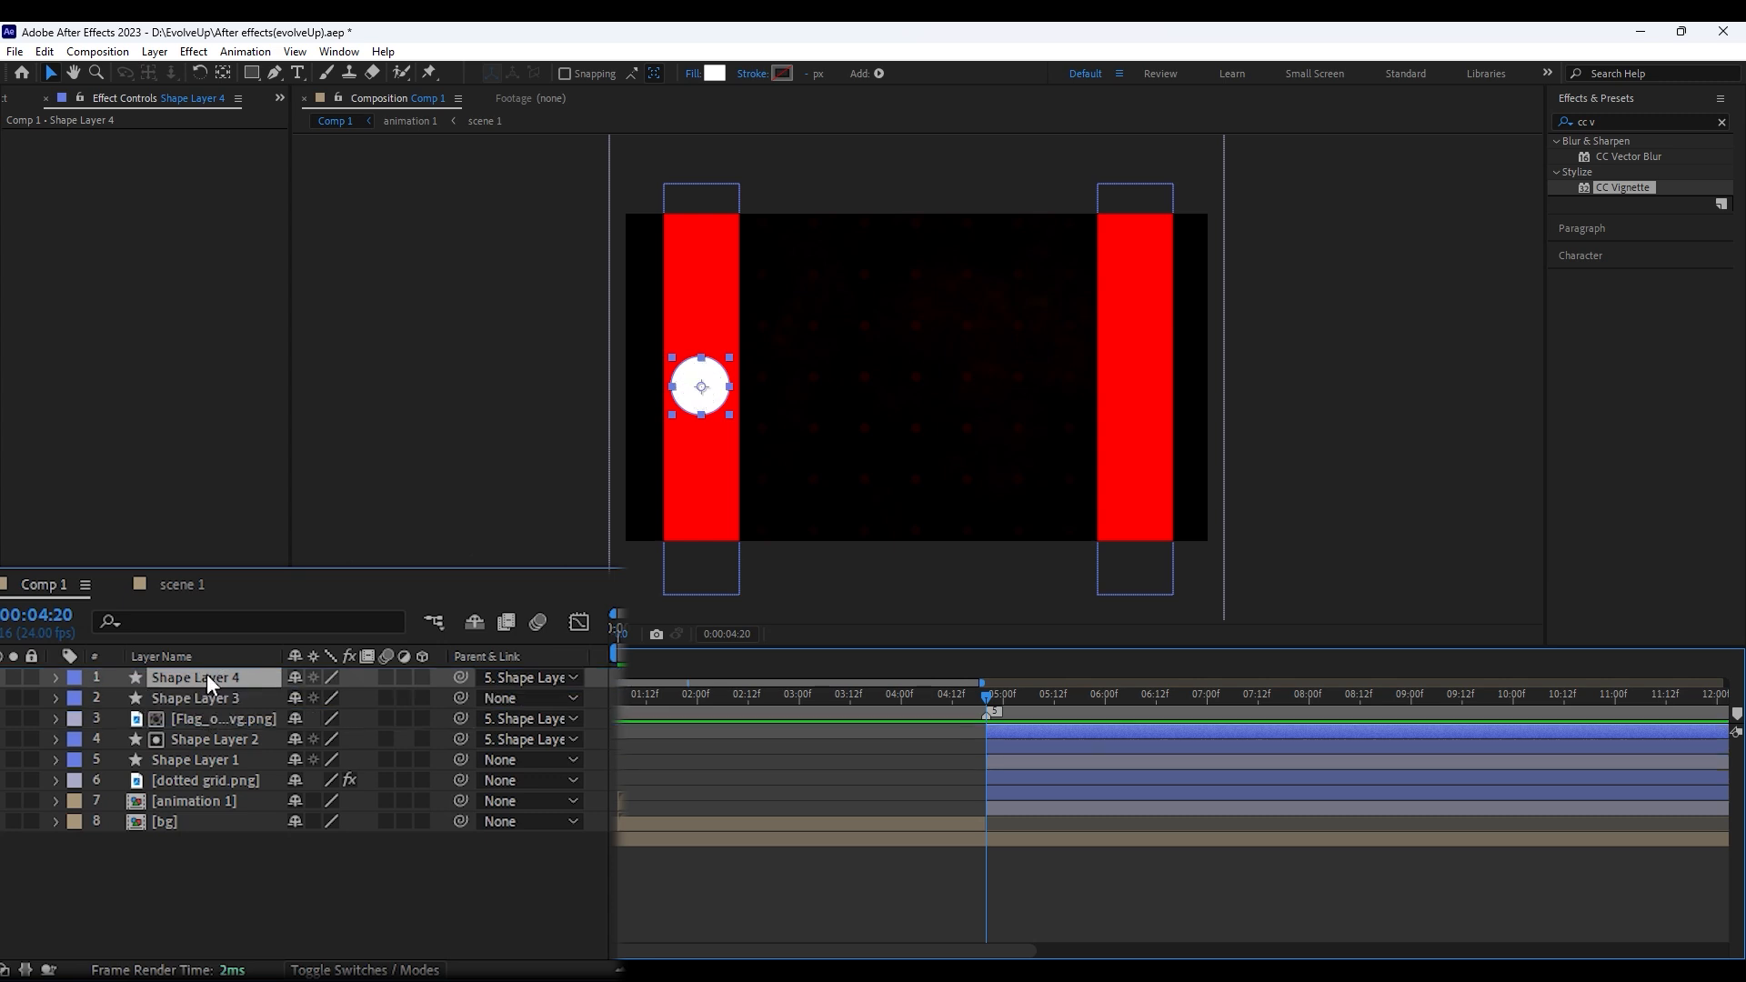
pyautogui.moveTo(718, 376); pyautogui.dragTo(1121, 376)
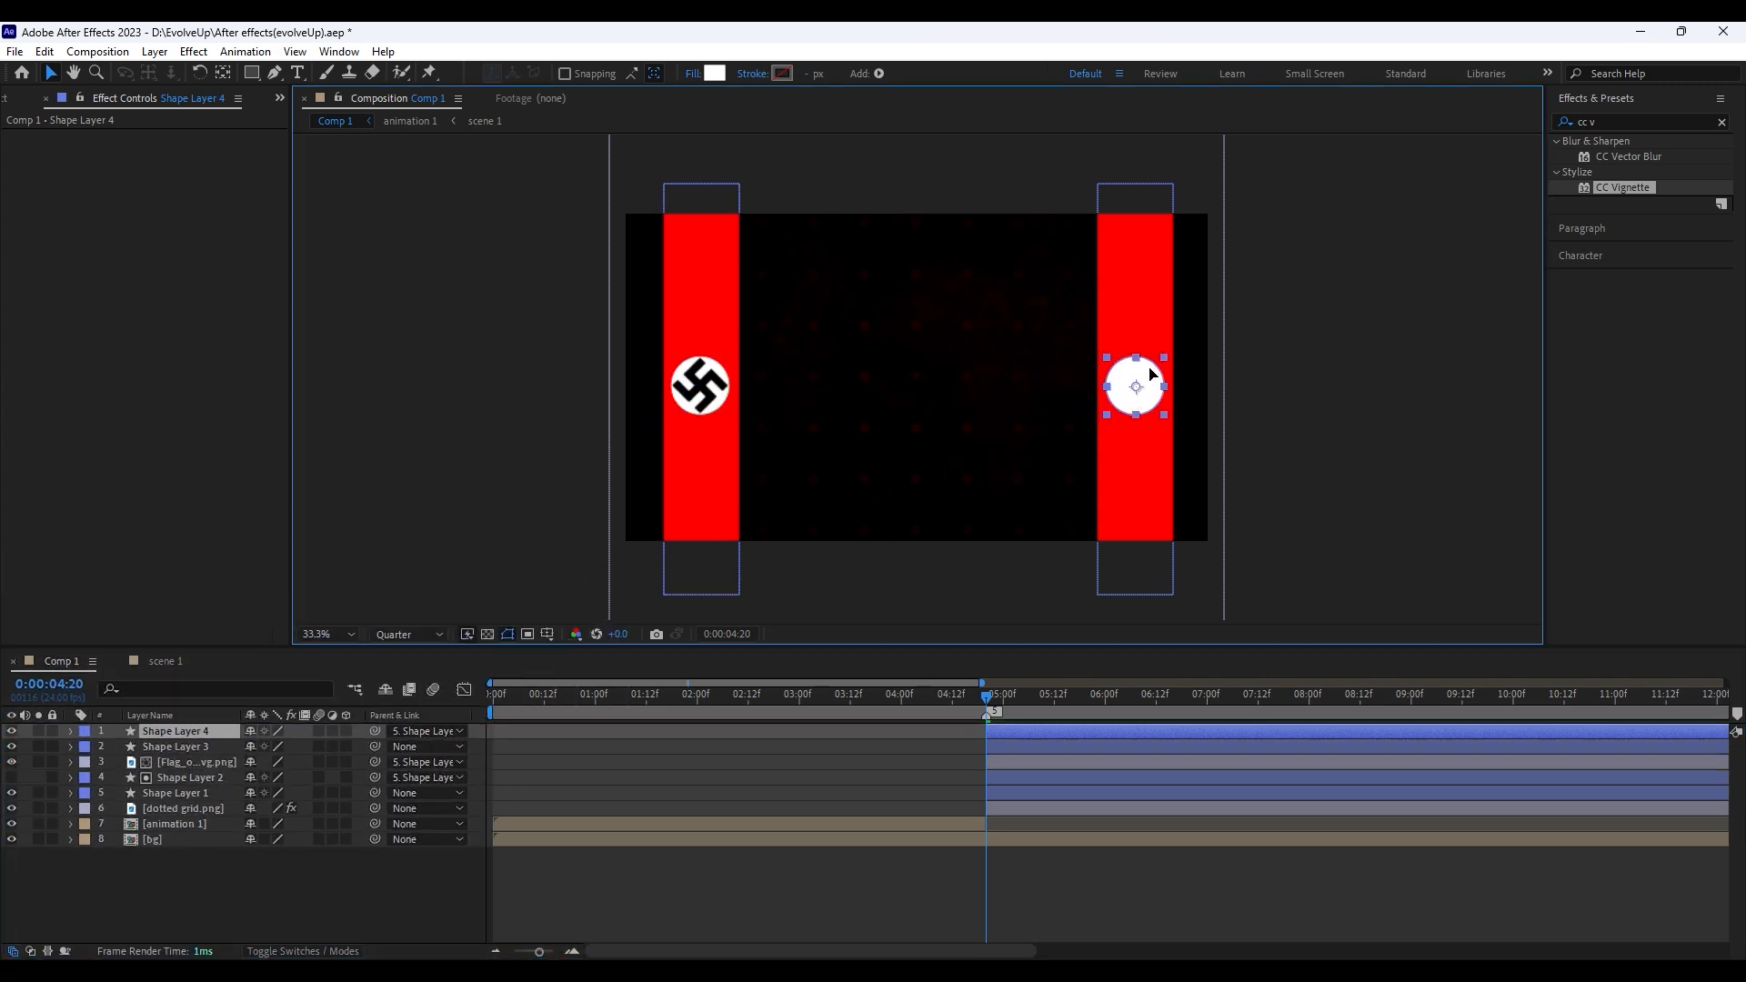
pyautogui.click(1100, 869)
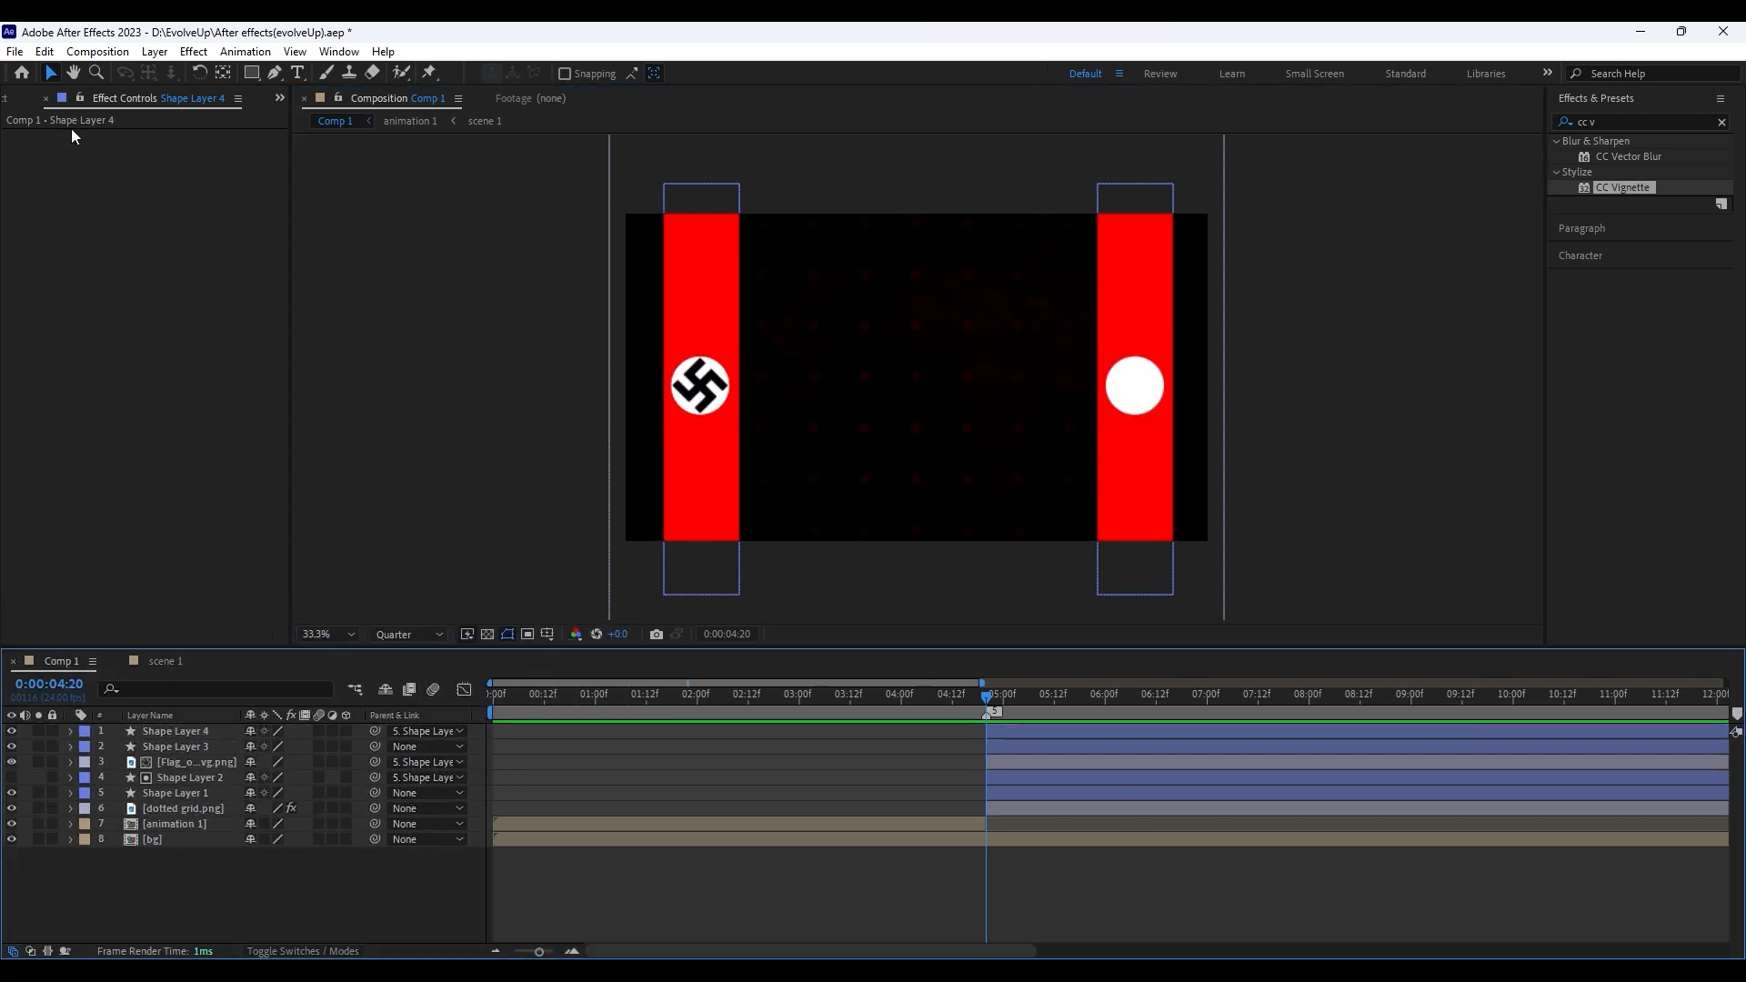
# Add the old Volkswagen logo PNG to Comp 1 and scale it down to fit inside the white circle
pyautogui.hotkey('ctrl', '0')
pyautogui.moveTo(77, 541); pyautogui.dragTo(1027, 733)
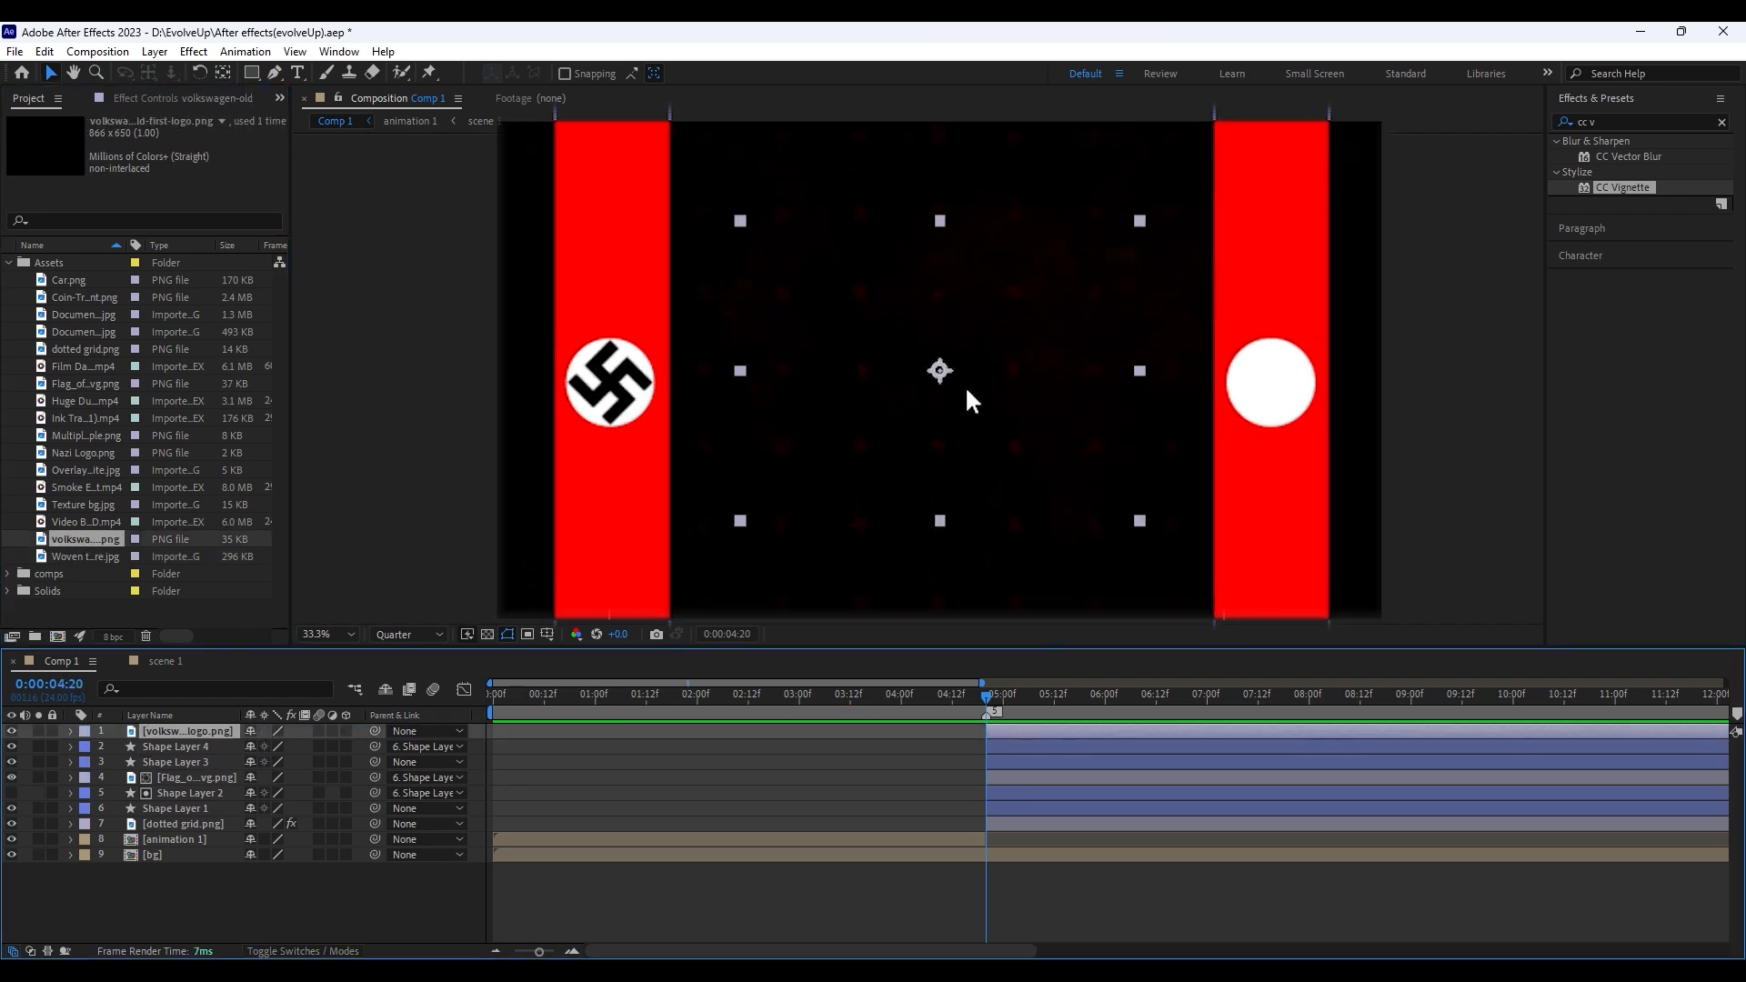
pyautogui.moveTo(969, 400); pyautogui.dragTo(1320, 409)
pyautogui.moveTo(1489, 530); pyautogui.dragTo(1343, 437)
pyautogui.scroll(-2, 1195, 391)
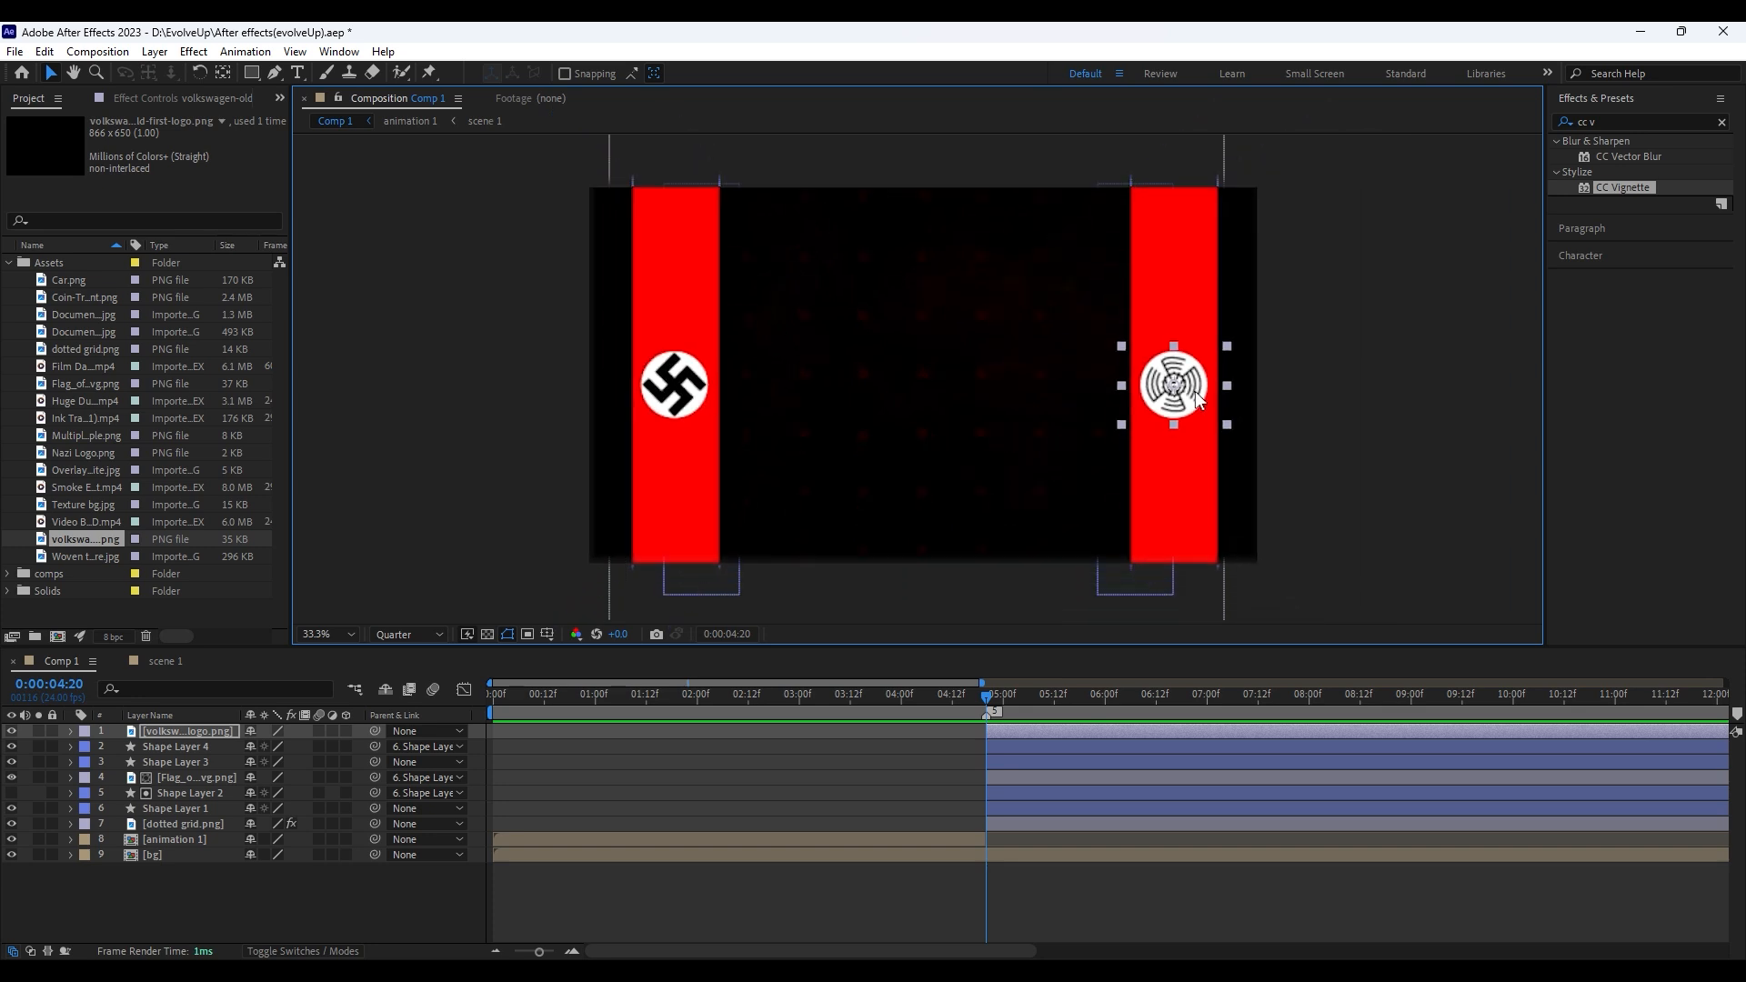
# Parent the Volkswagen logo and its white circle, Shape Layer 4, to the right-hand stripe, Shape Layer 3
pyautogui.click(218, 762)
pyautogui.hotkey('ctrl', 'Up')
pyautogui.hotkey('ctrl', 'Up')
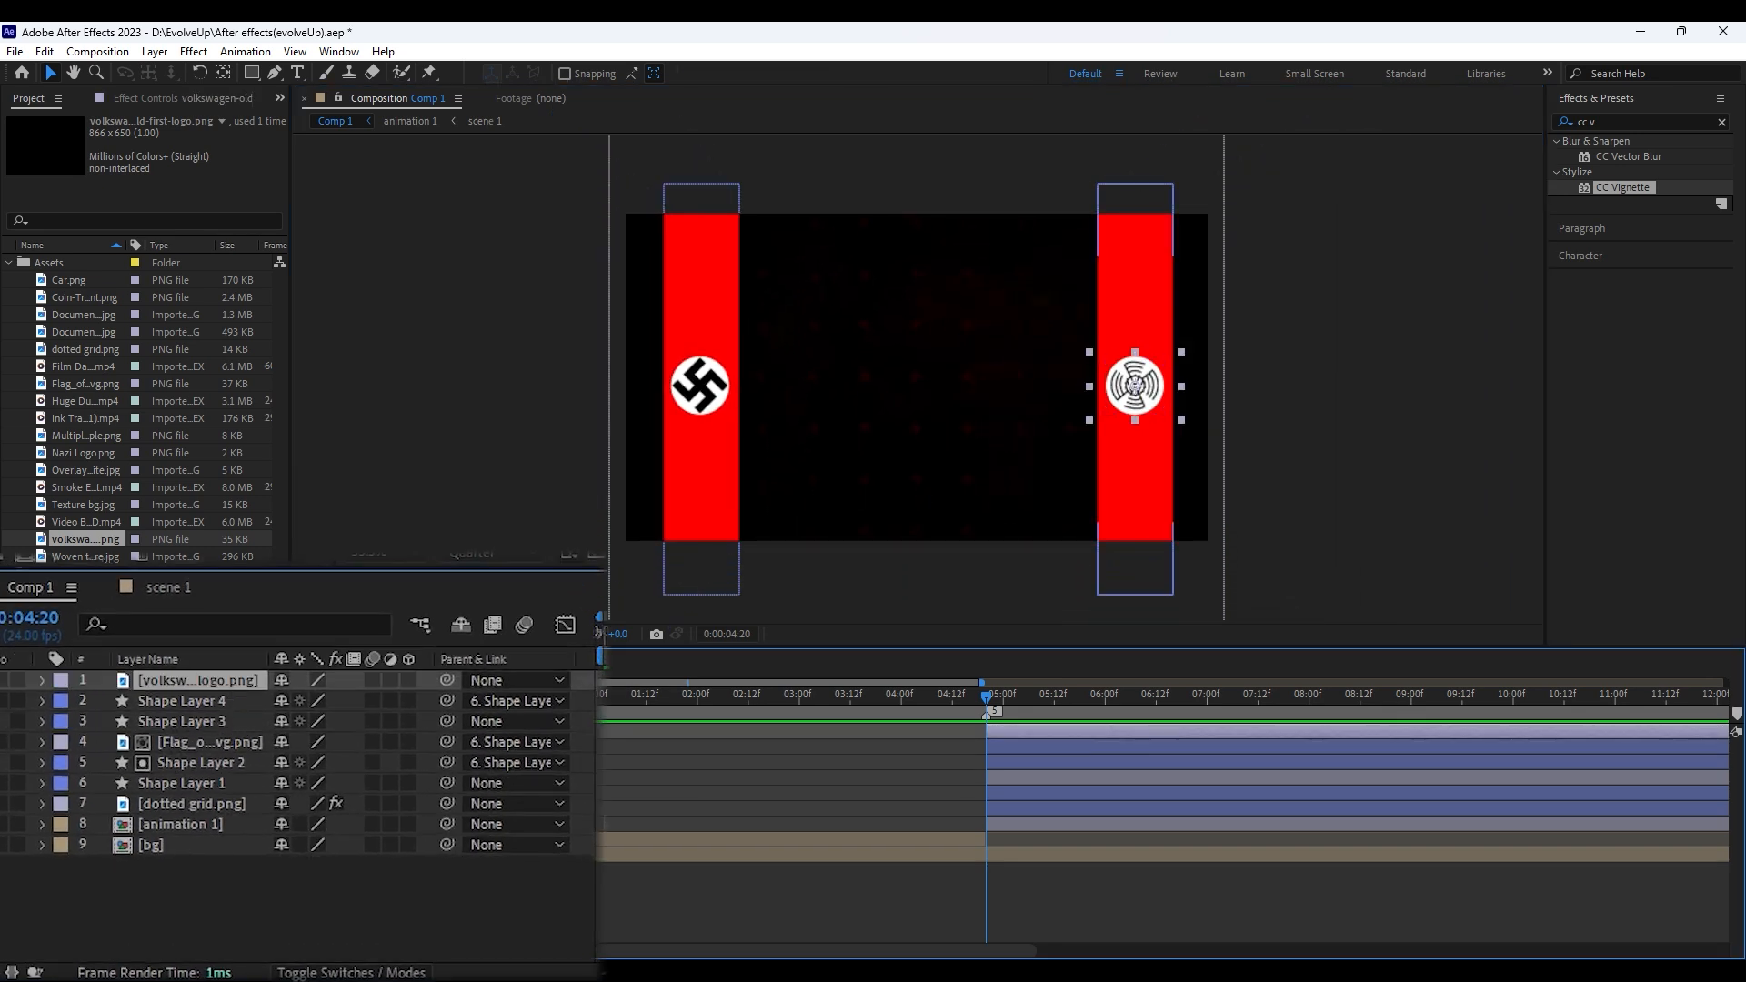
pyautogui.click(221, 706)
pyautogui.moveTo(226, 711); pyautogui.dragTo(228, 720)
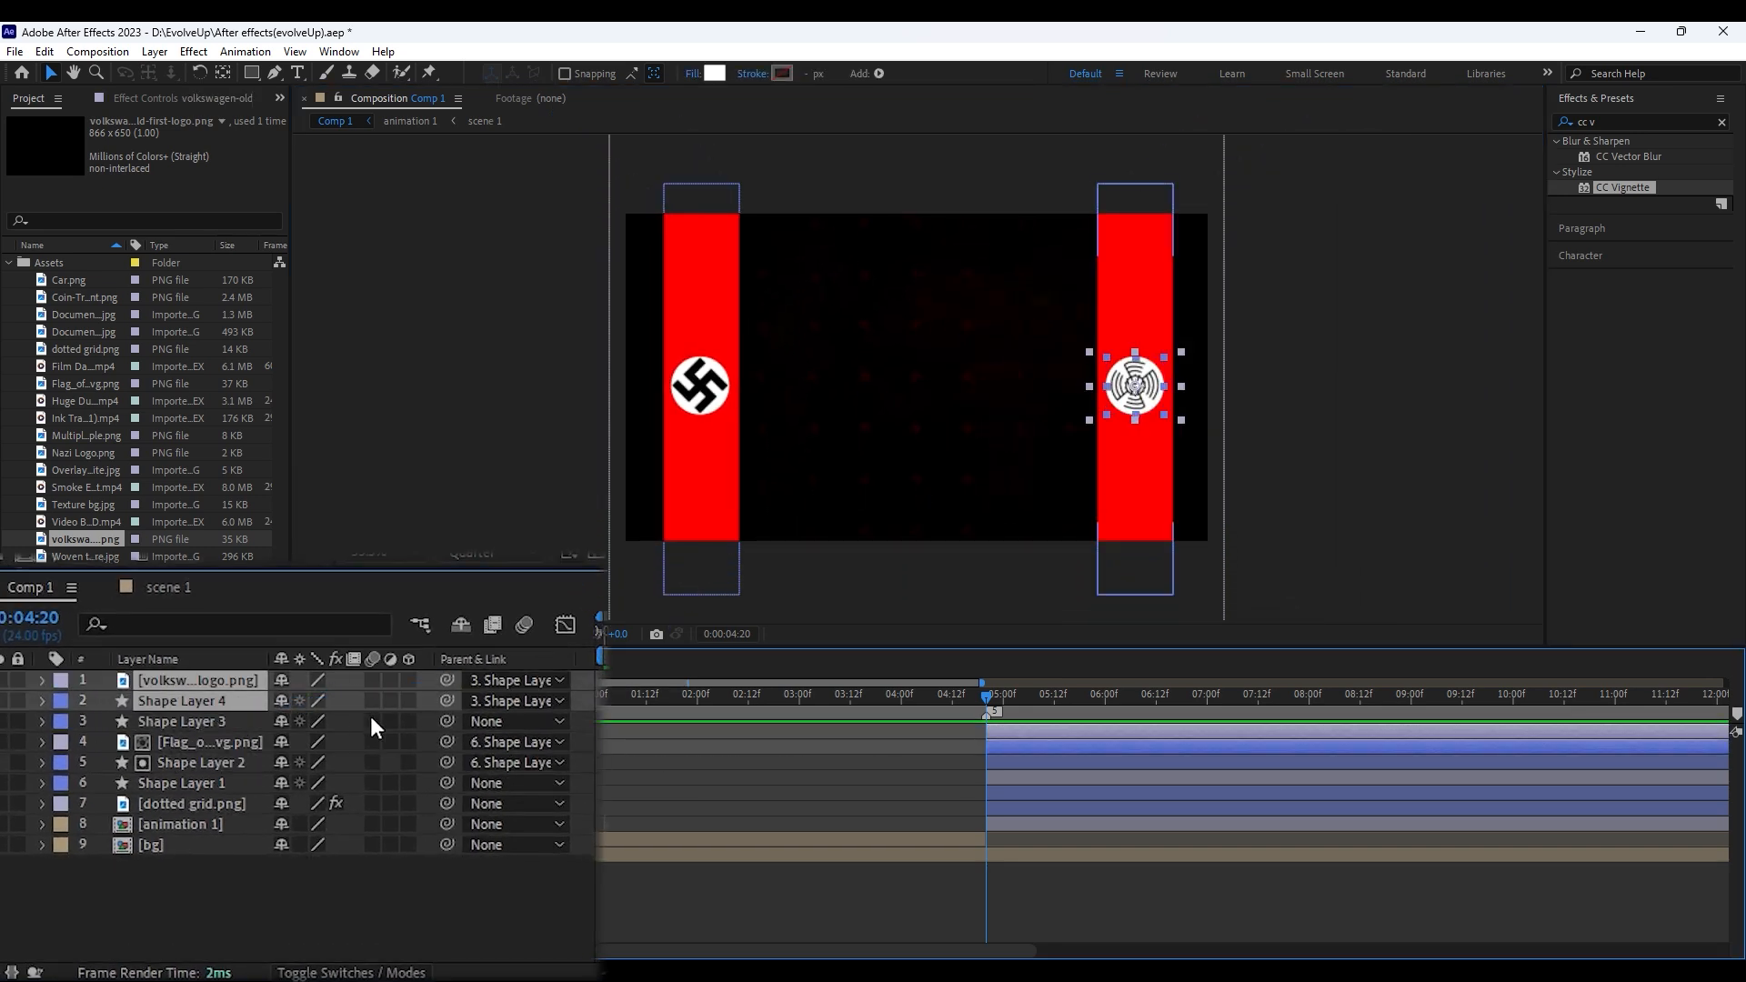
pyautogui.click(210, 720)
# Pre-compose the left stripe, its circle and the flag emblem into a composition named "nazi flag"
pyautogui.click(182, 808)
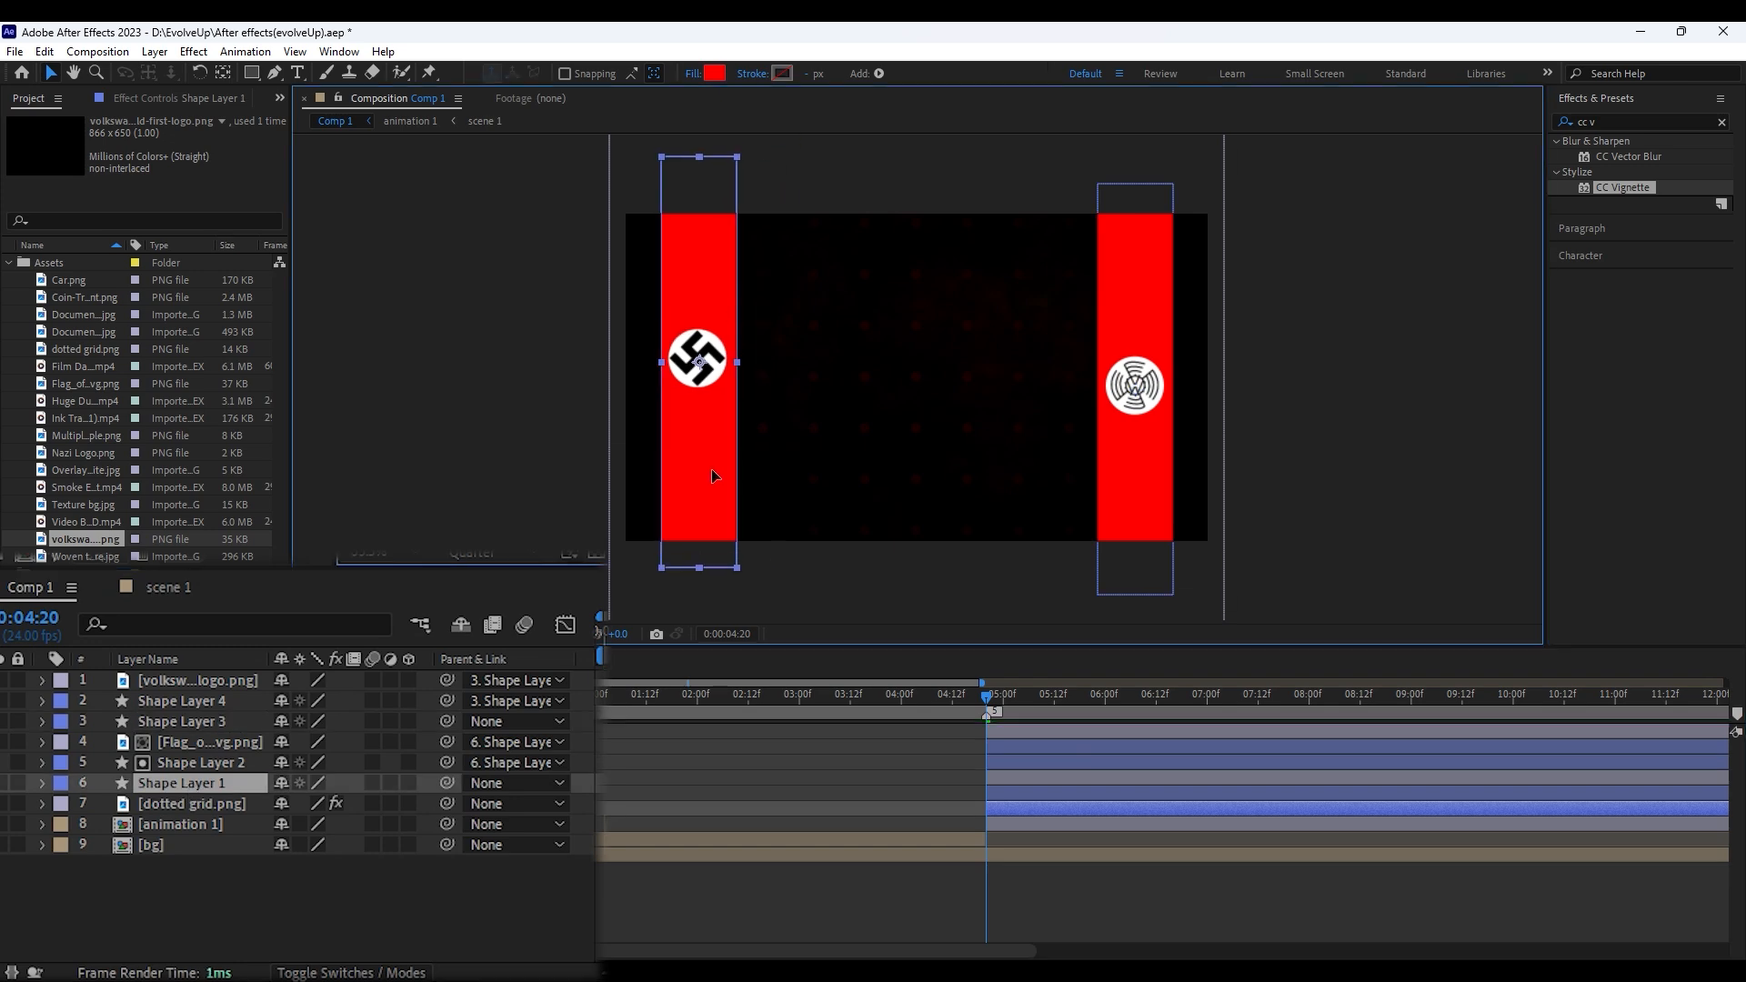
pyautogui.keyDown('shift'); pyautogui.click(189, 777); pyautogui.keyUp('shift')
pyautogui.rightClick(189, 776)
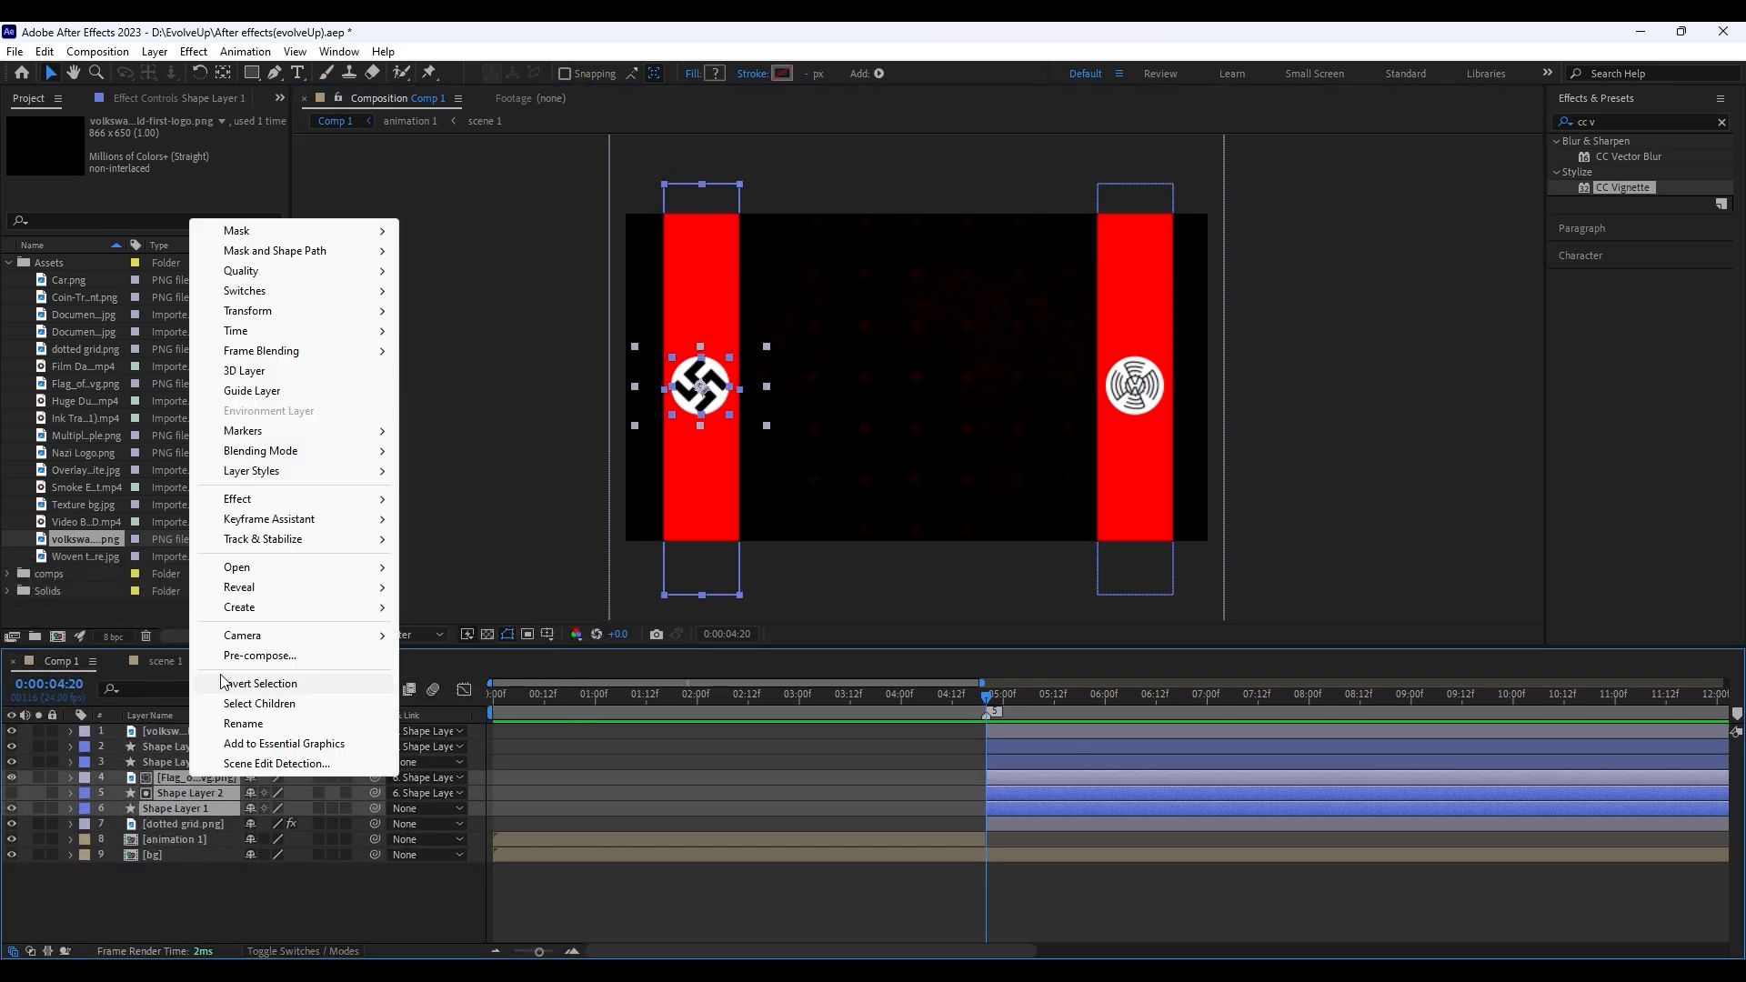
pyautogui.click(247, 661)
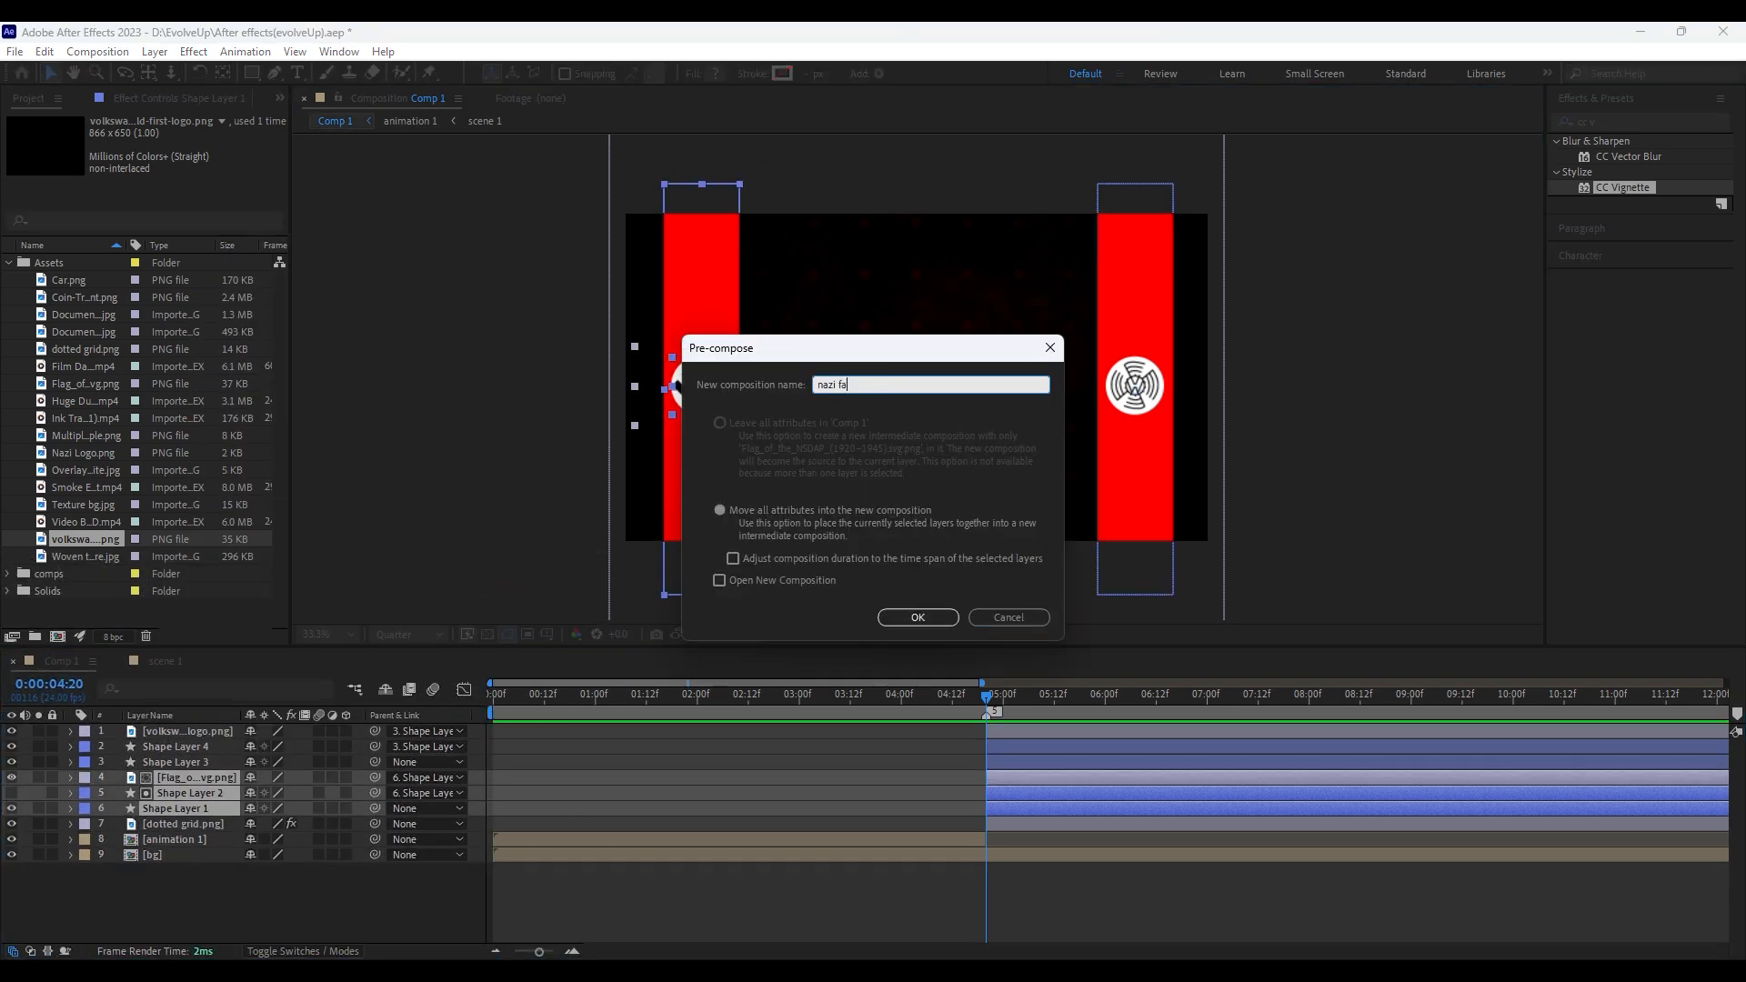
pyautogui.press('Return')
# Pre-compose the Volkswagen logo, its circle and the right stripe into a composition named "volswagen flag"
pyautogui.click(198, 760)
pyautogui.keyDown('shift'); pyautogui.click(197, 731); pyautogui.keyUp('shift')
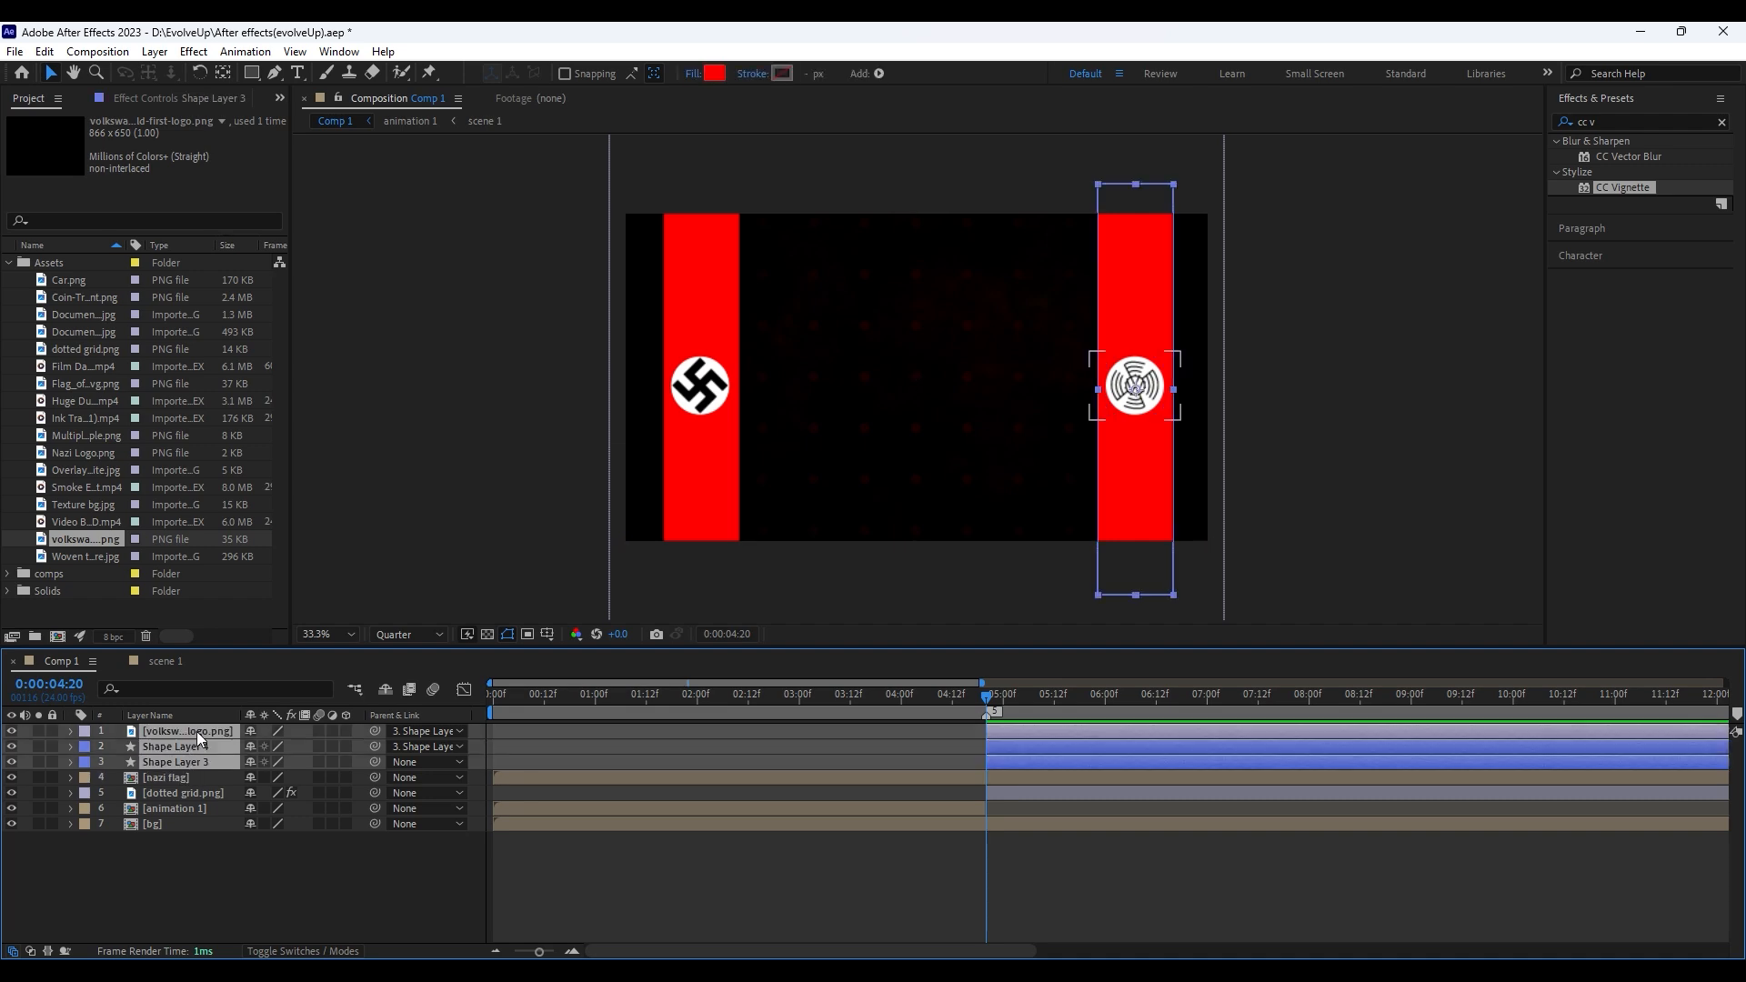
pyautogui.rightClick(196, 731)
pyautogui.click(229, 611)
pyautogui.write('volswag')
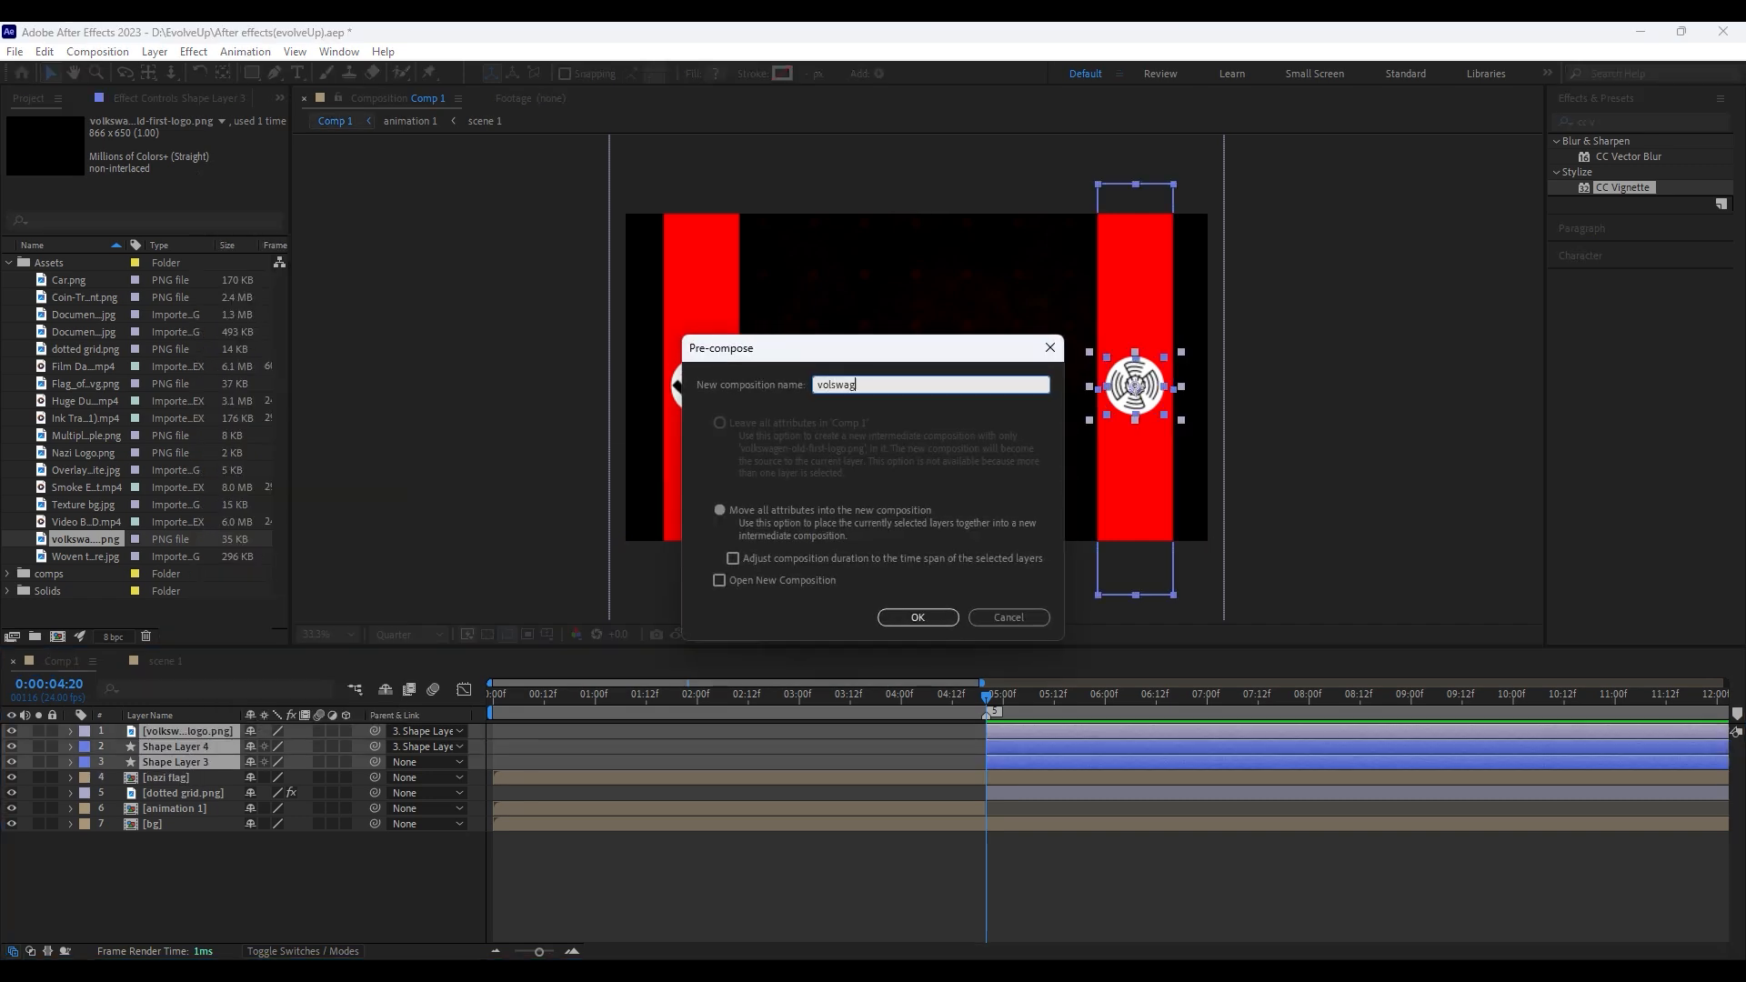
pyautogui.write('en flah')
pyautogui.press('BackSpace')
pyautogui.write('g')
pyautogui.press('Return')
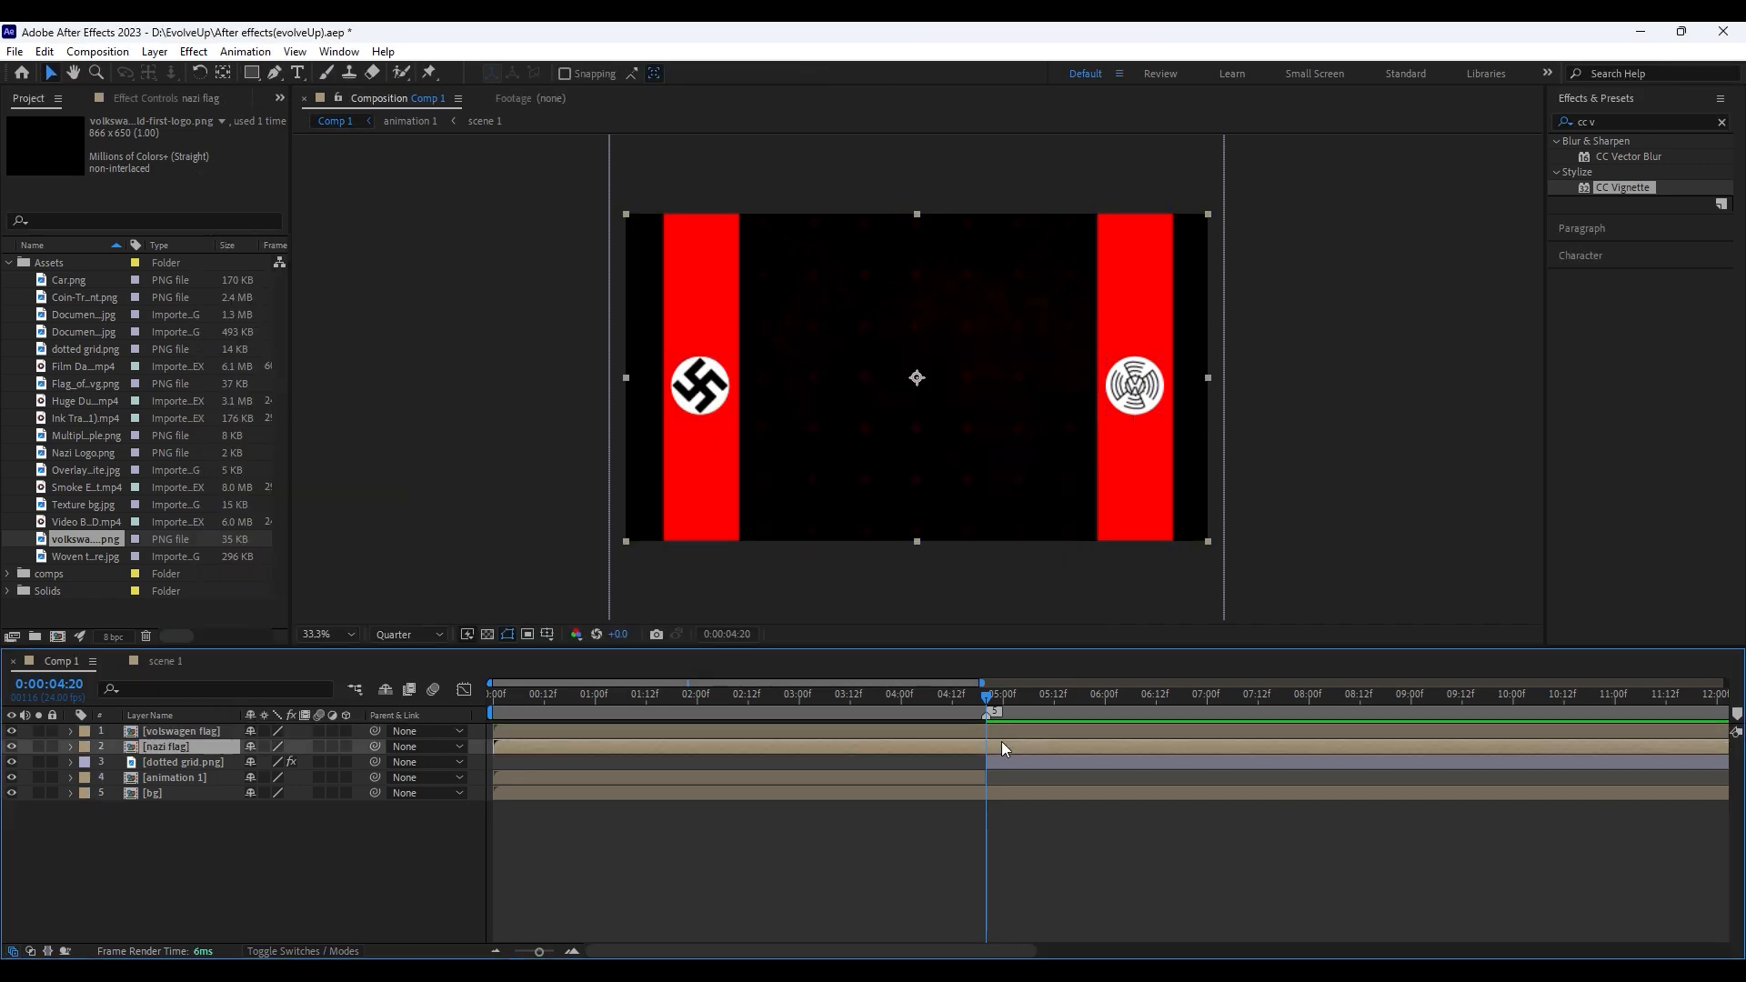
# Shift all layers inside the volswagen flag composition to start at 0:00:00:00 and return to Comp 1
pyautogui.click(935, 908)
pyautogui.doubleClick(1012, 731)
pyautogui.moveTo(586, 695); pyautogui.dragTo(491, 695)
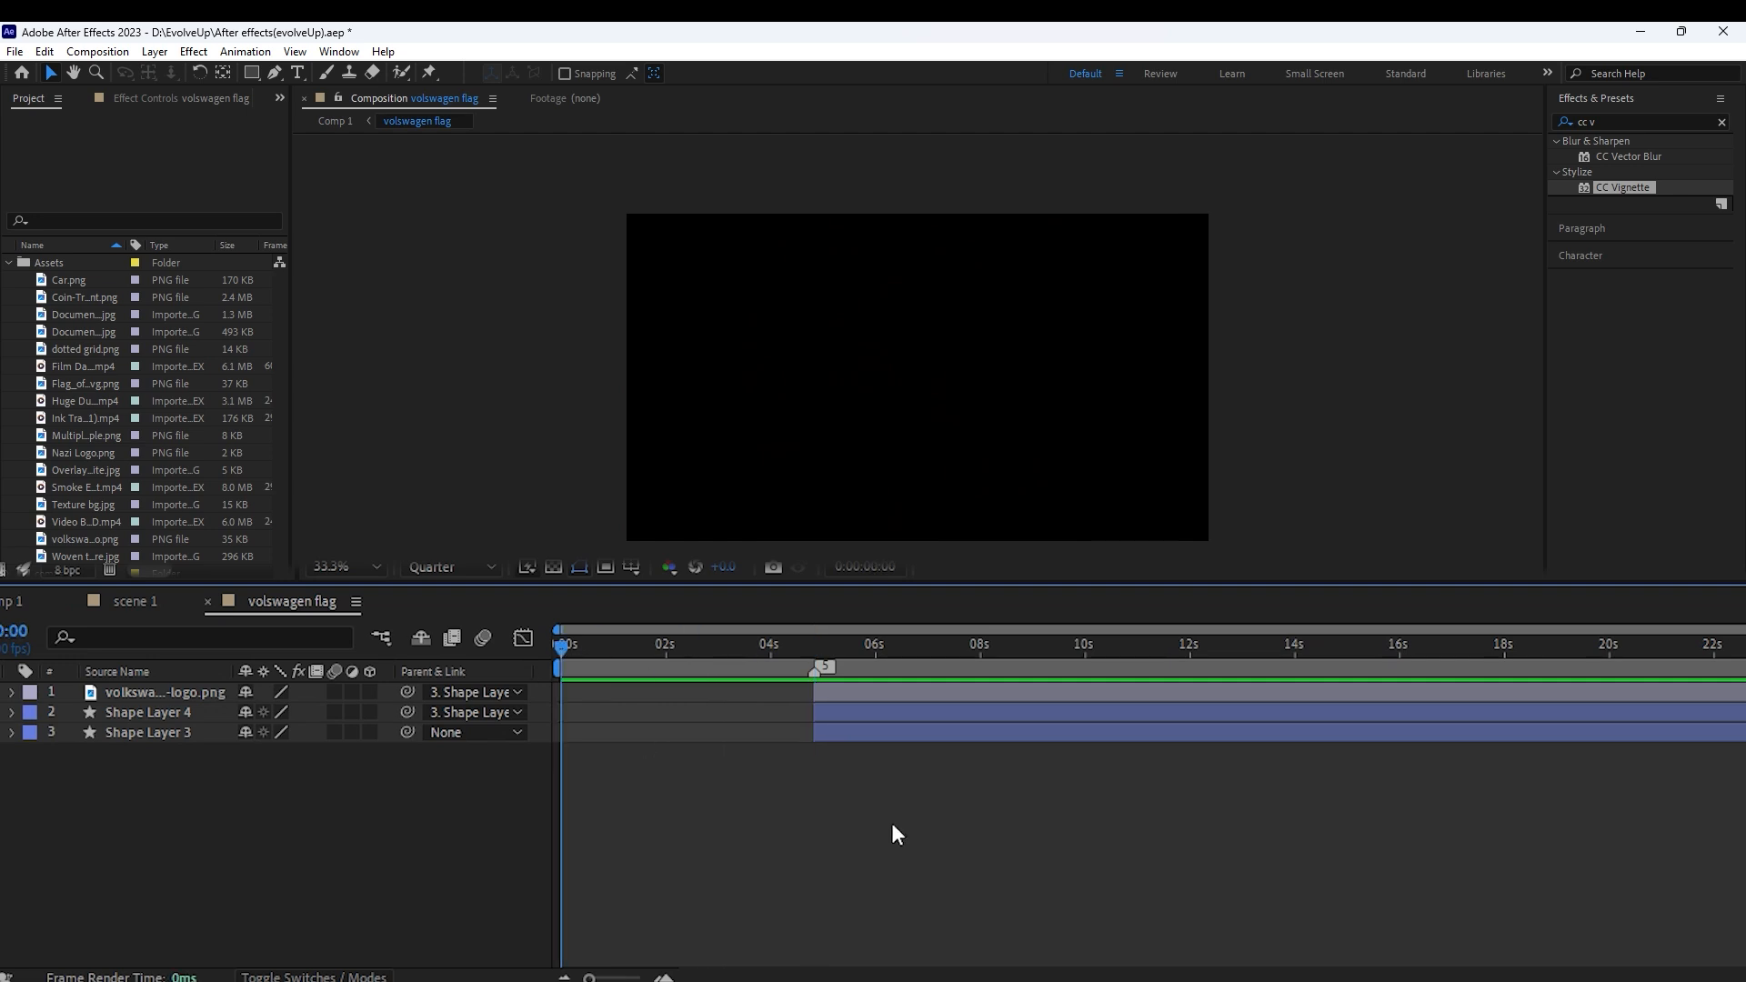
pyautogui.hotkey('ctrl', 'a')
pyautogui.moveTo(852, 711); pyautogui.dragTo(600, 711)
pyautogui.click(28, 604)
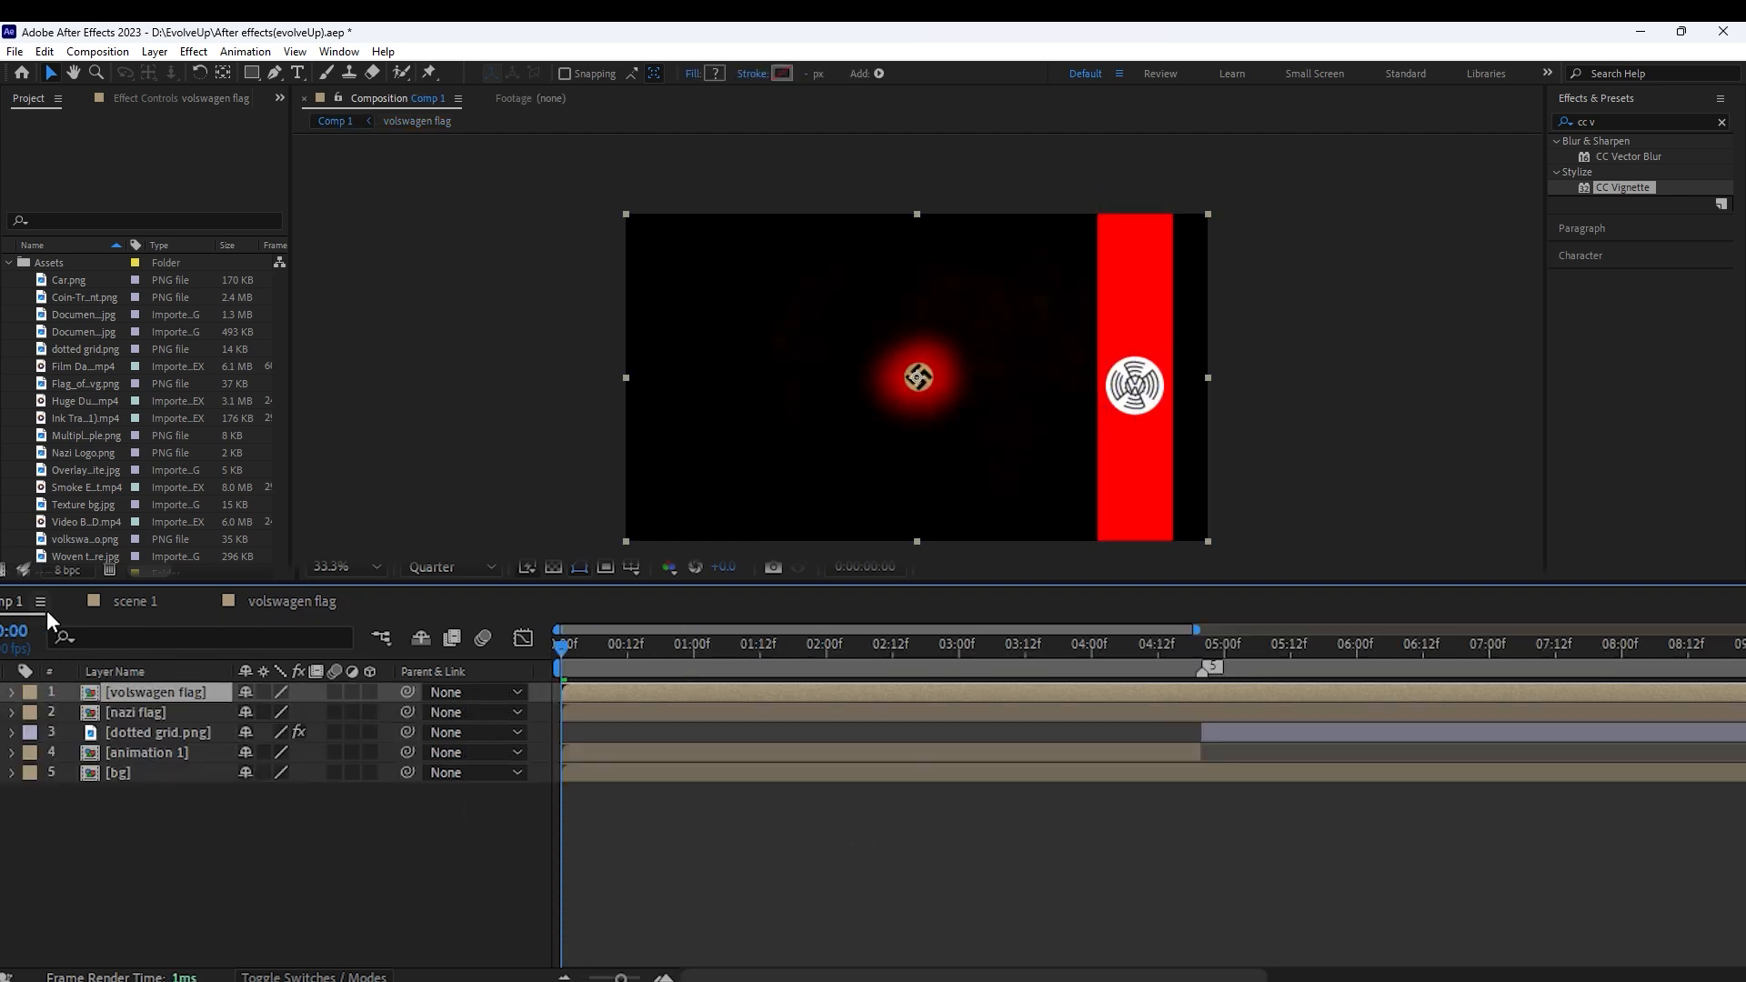
# Shift all layers inside the nazi flag composition to the start of its timeline and return to Comp 1
pyautogui.doubleClick(1187, 715)
pyautogui.hotkey('ctrl', 'a')
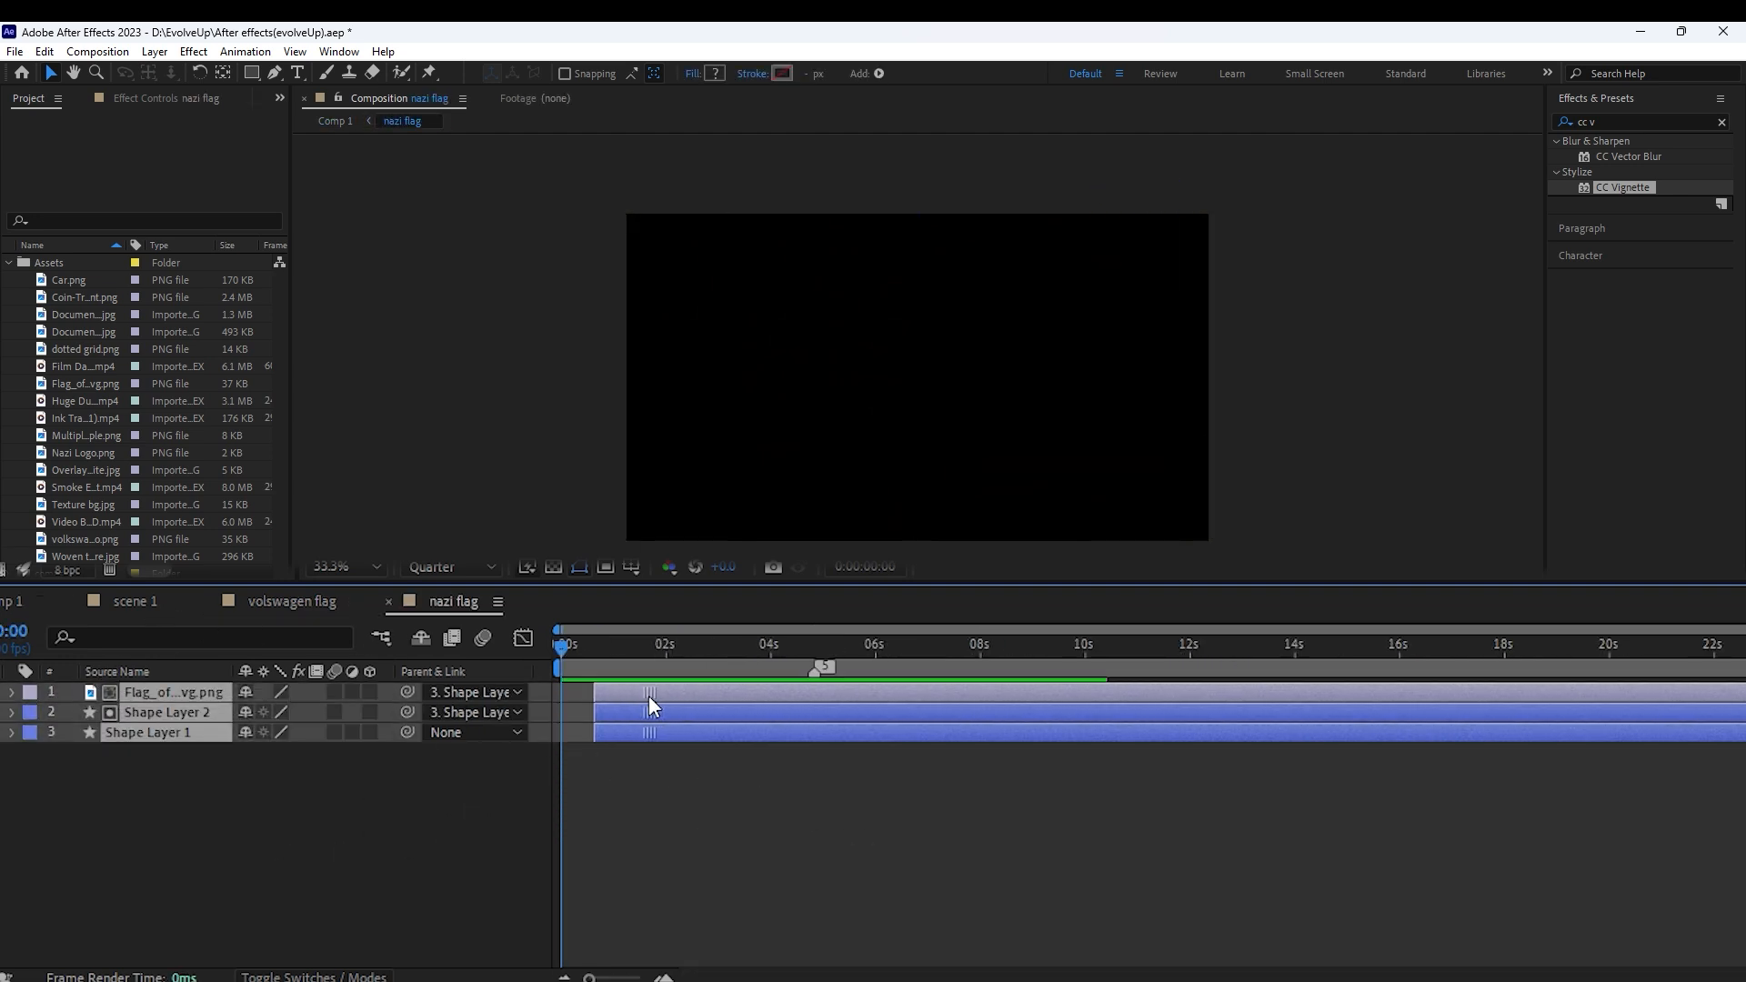
pyautogui.click(38, 604)
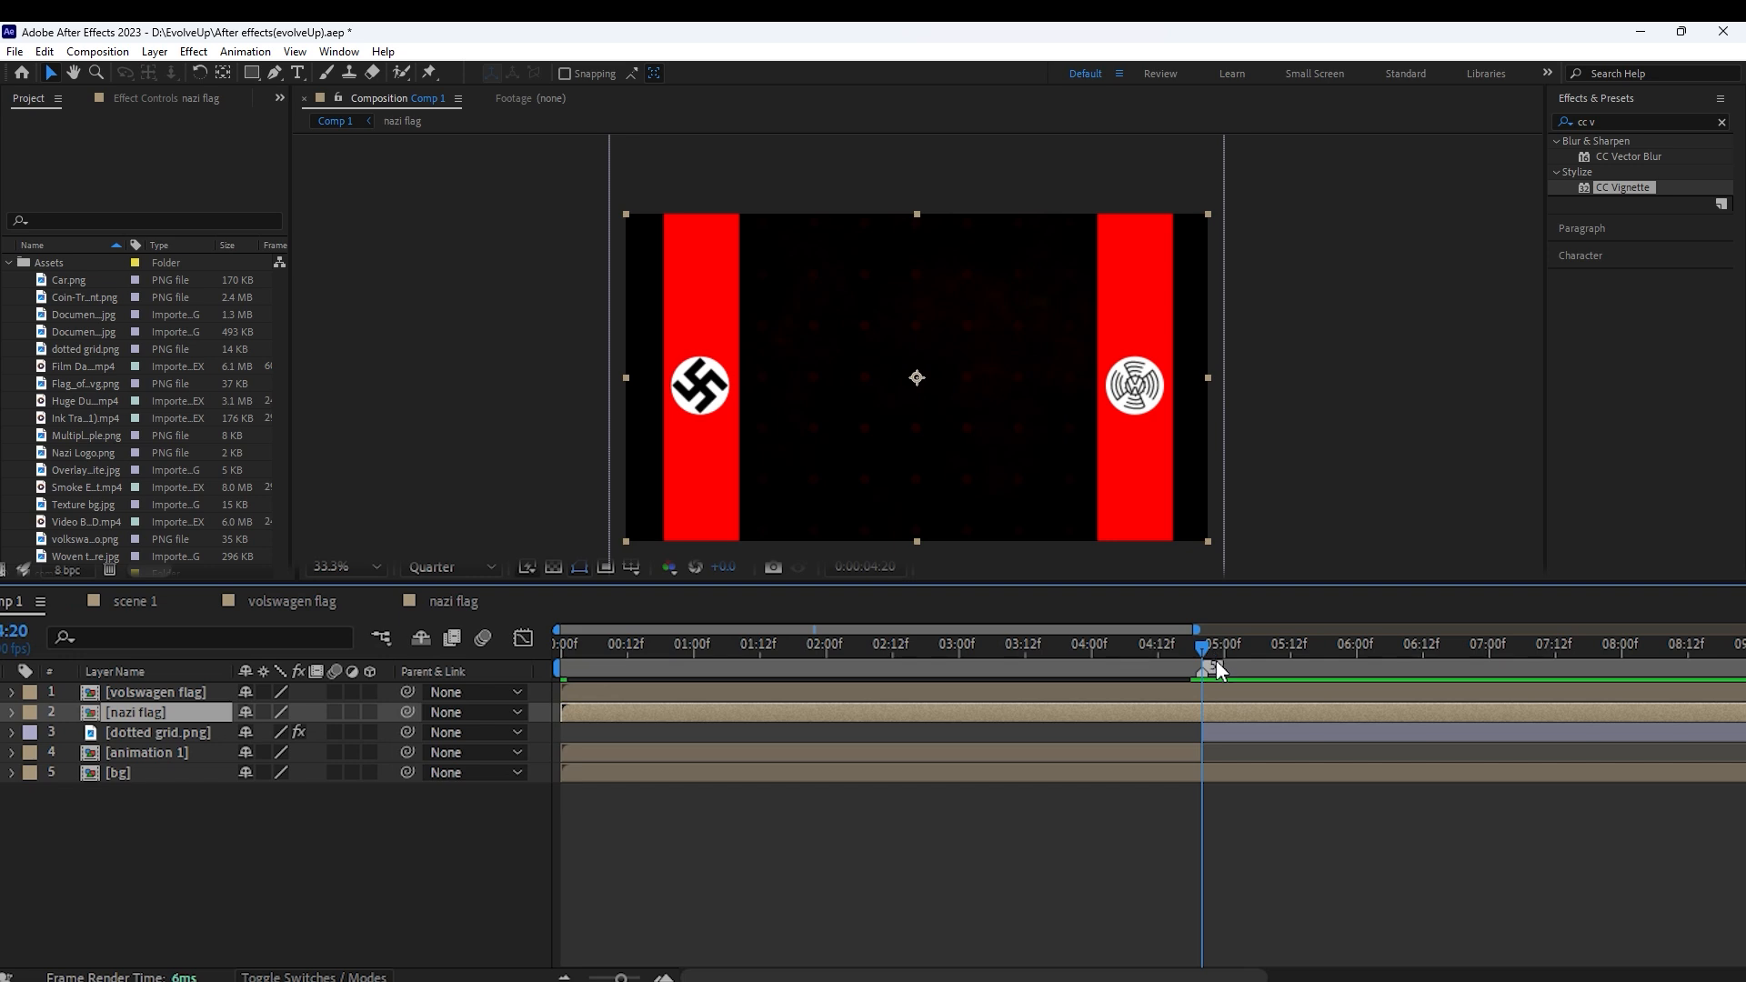
# Trim the nazi flag and volswagen flag layers in Comp 1 to start at 0:00:04:20
pyautogui.hotkey('alt', '[')
pyautogui.click(1225, 695)
pyautogui.hotkey('alt', '[')
pyautogui.click(1272, 823)
pyautogui.moveTo(1201, 648); pyautogui.dragTo(1212, 651)
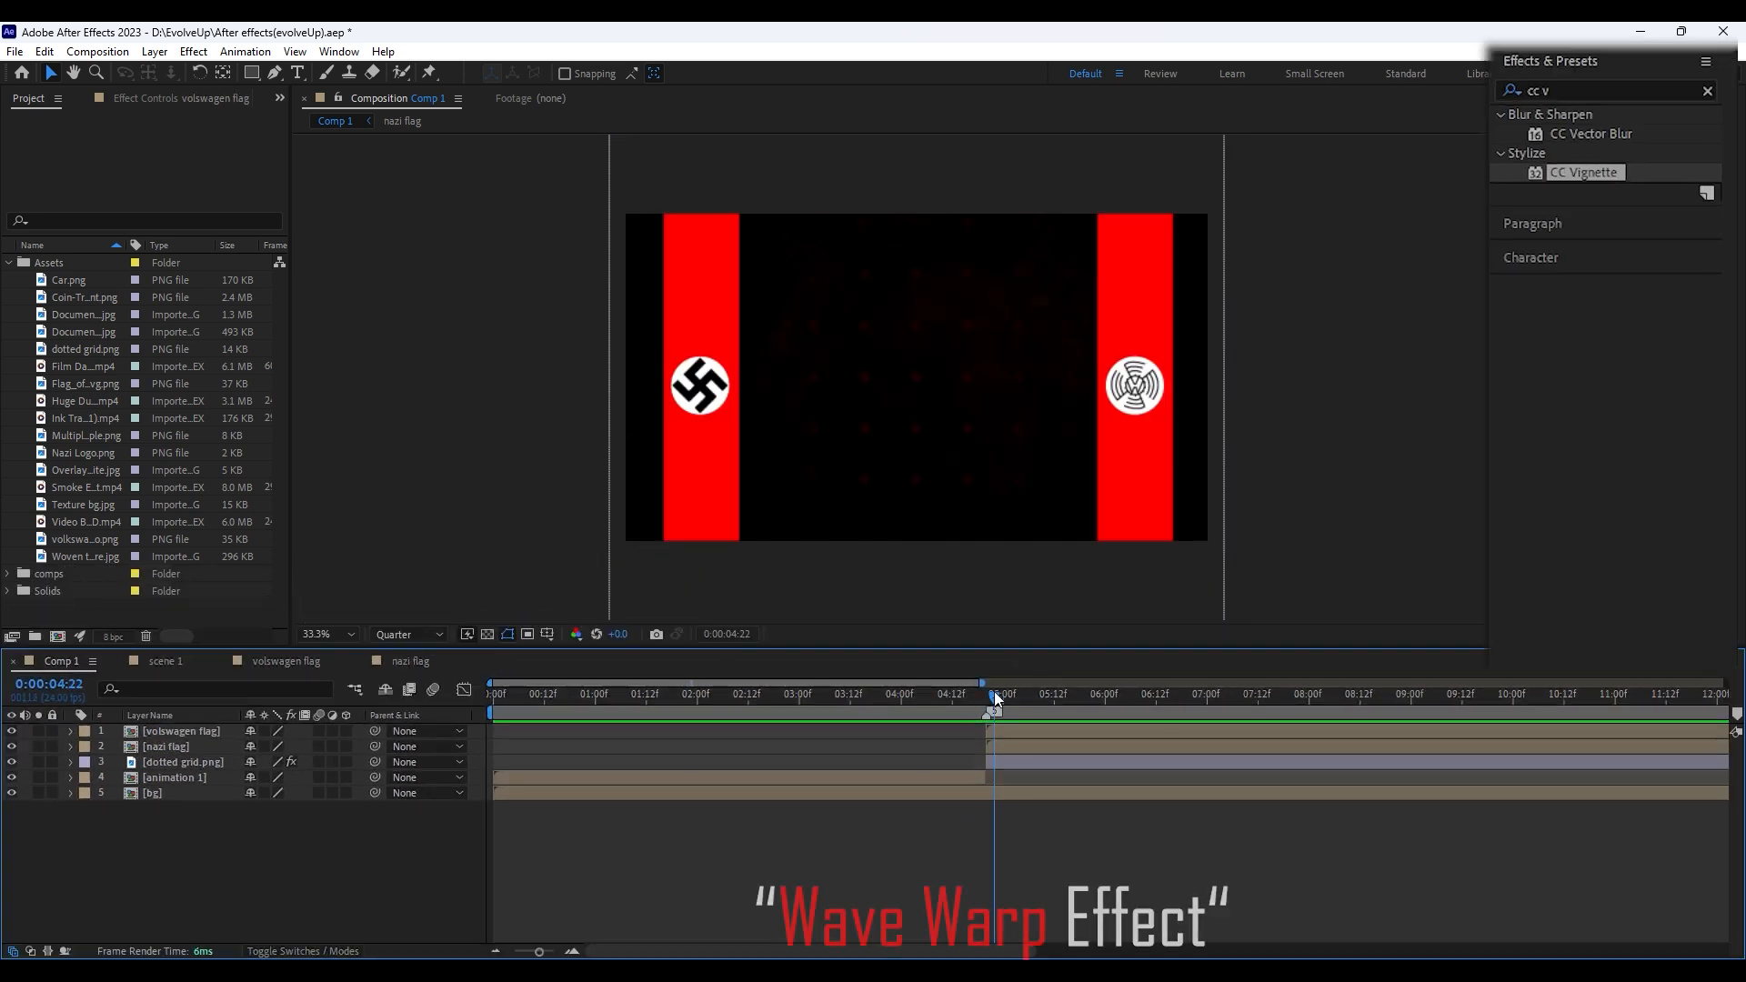
pyautogui.moveTo(995, 697); pyautogui.dragTo(986, 694)
# Find the Wave Warp effect and apply it to the nazi flag layer
pyautogui.click(1568, 89)
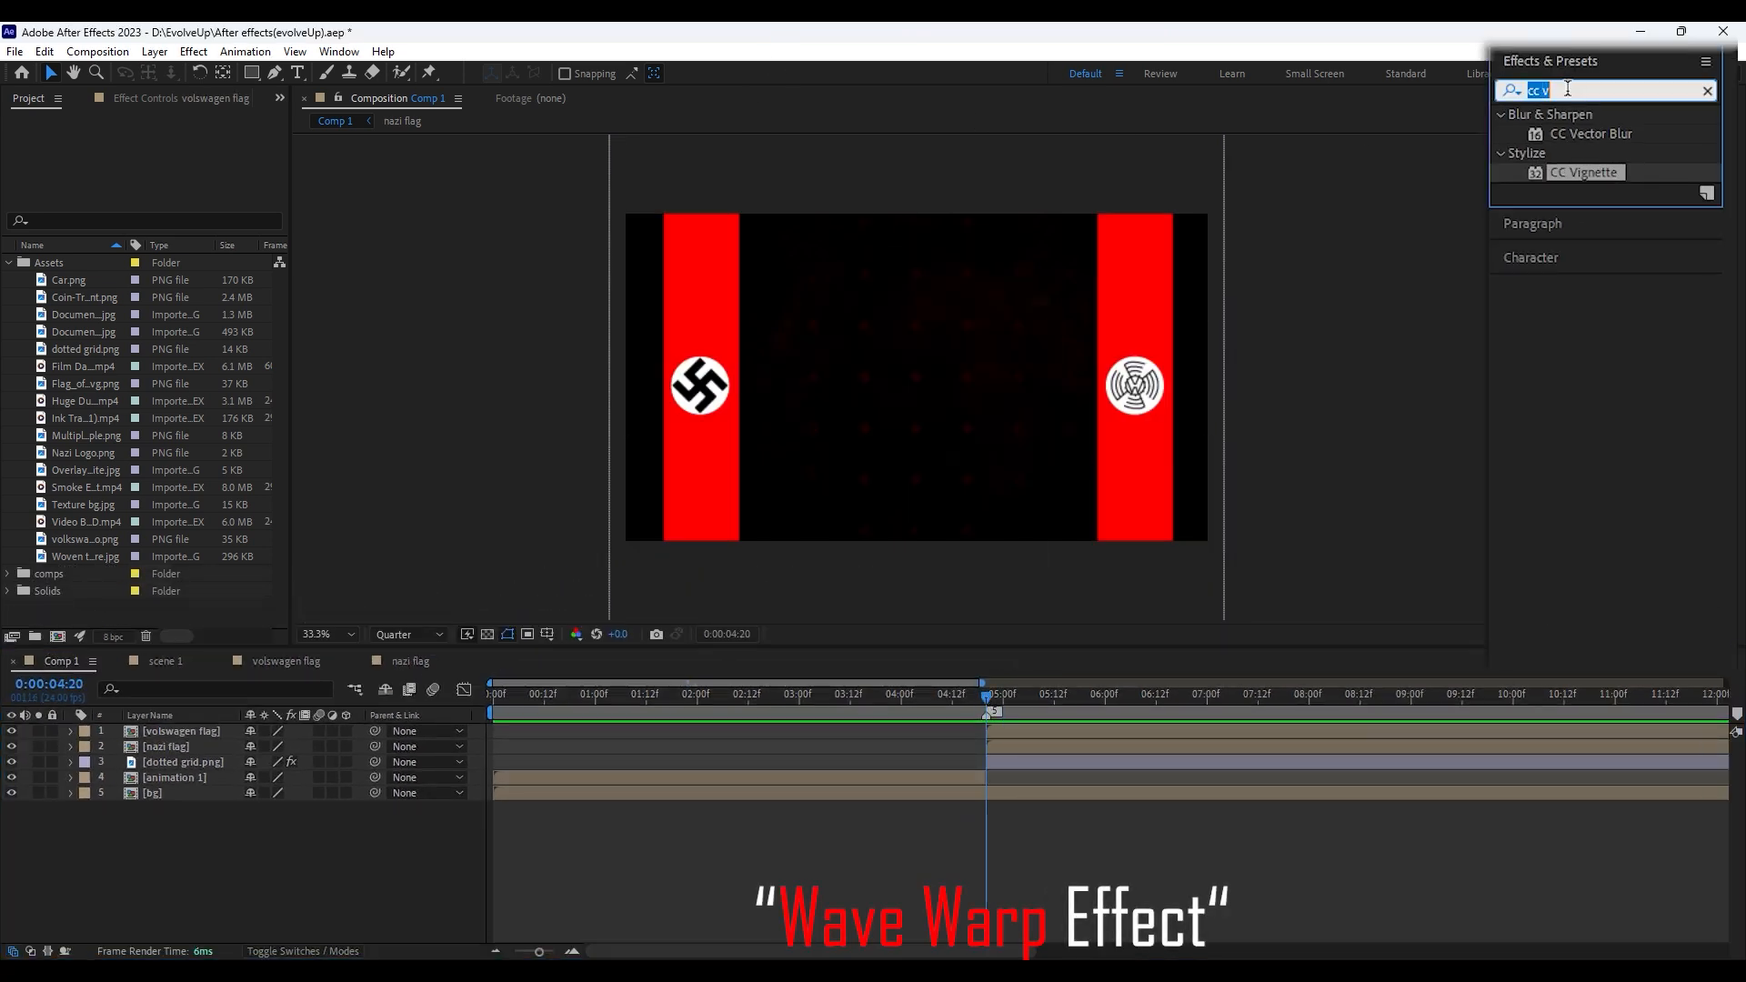
pyautogui.write('wave warp')
pyautogui.moveTo(1621, 156); pyautogui.dragTo(1010, 747)
# Set the Wave Warp's Wave Width to 300 and its Direction to 50°
pyautogui.click(172, 168)
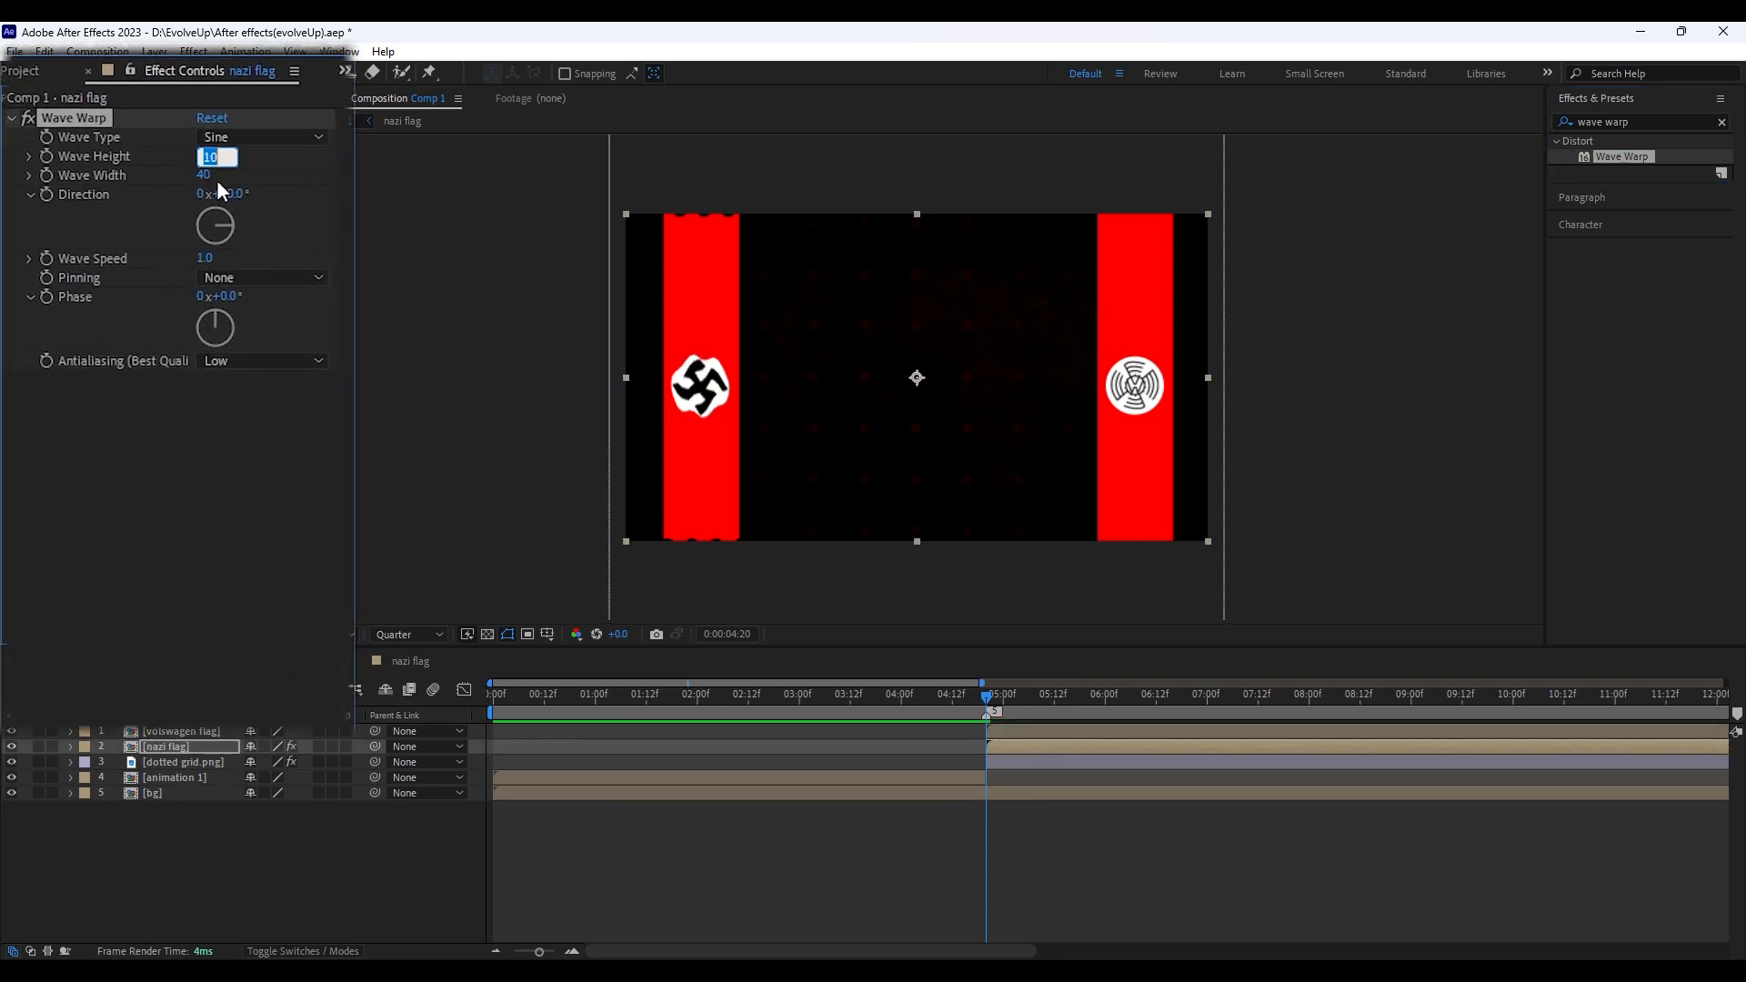
pyautogui.click(206, 175)
pyautogui.write('300')
pyautogui.press('Return')
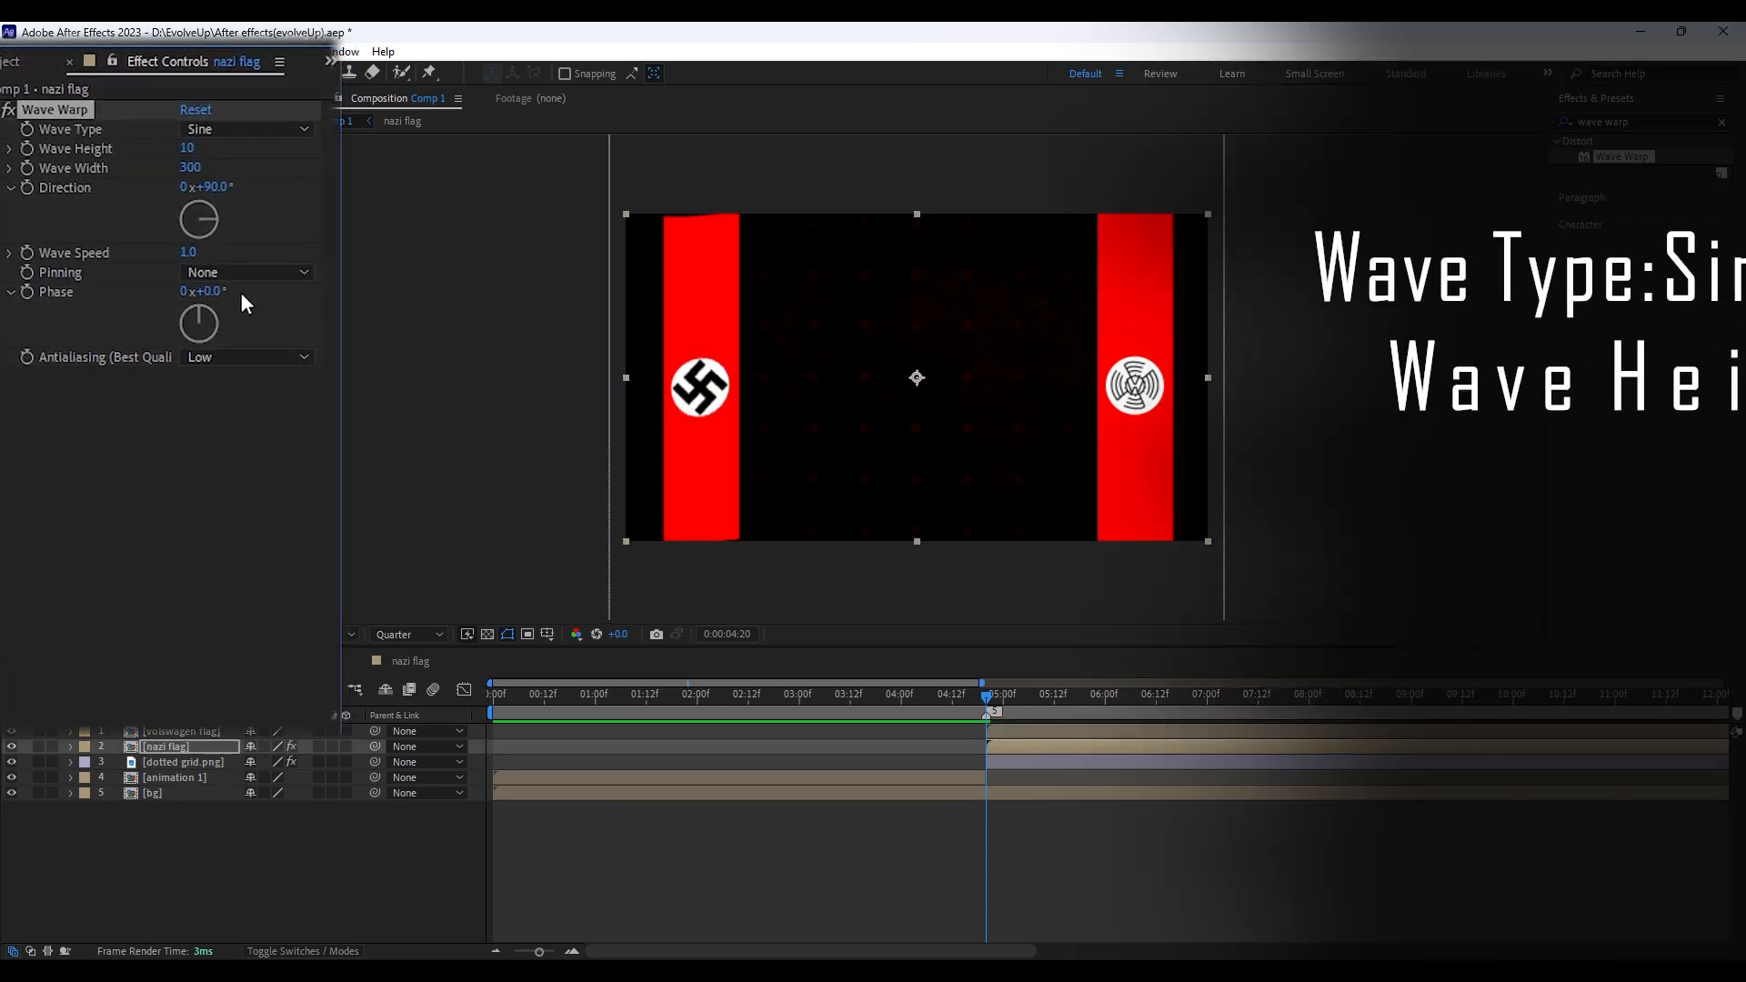
pyautogui.click(207, 186)
pyautogui.write('50')
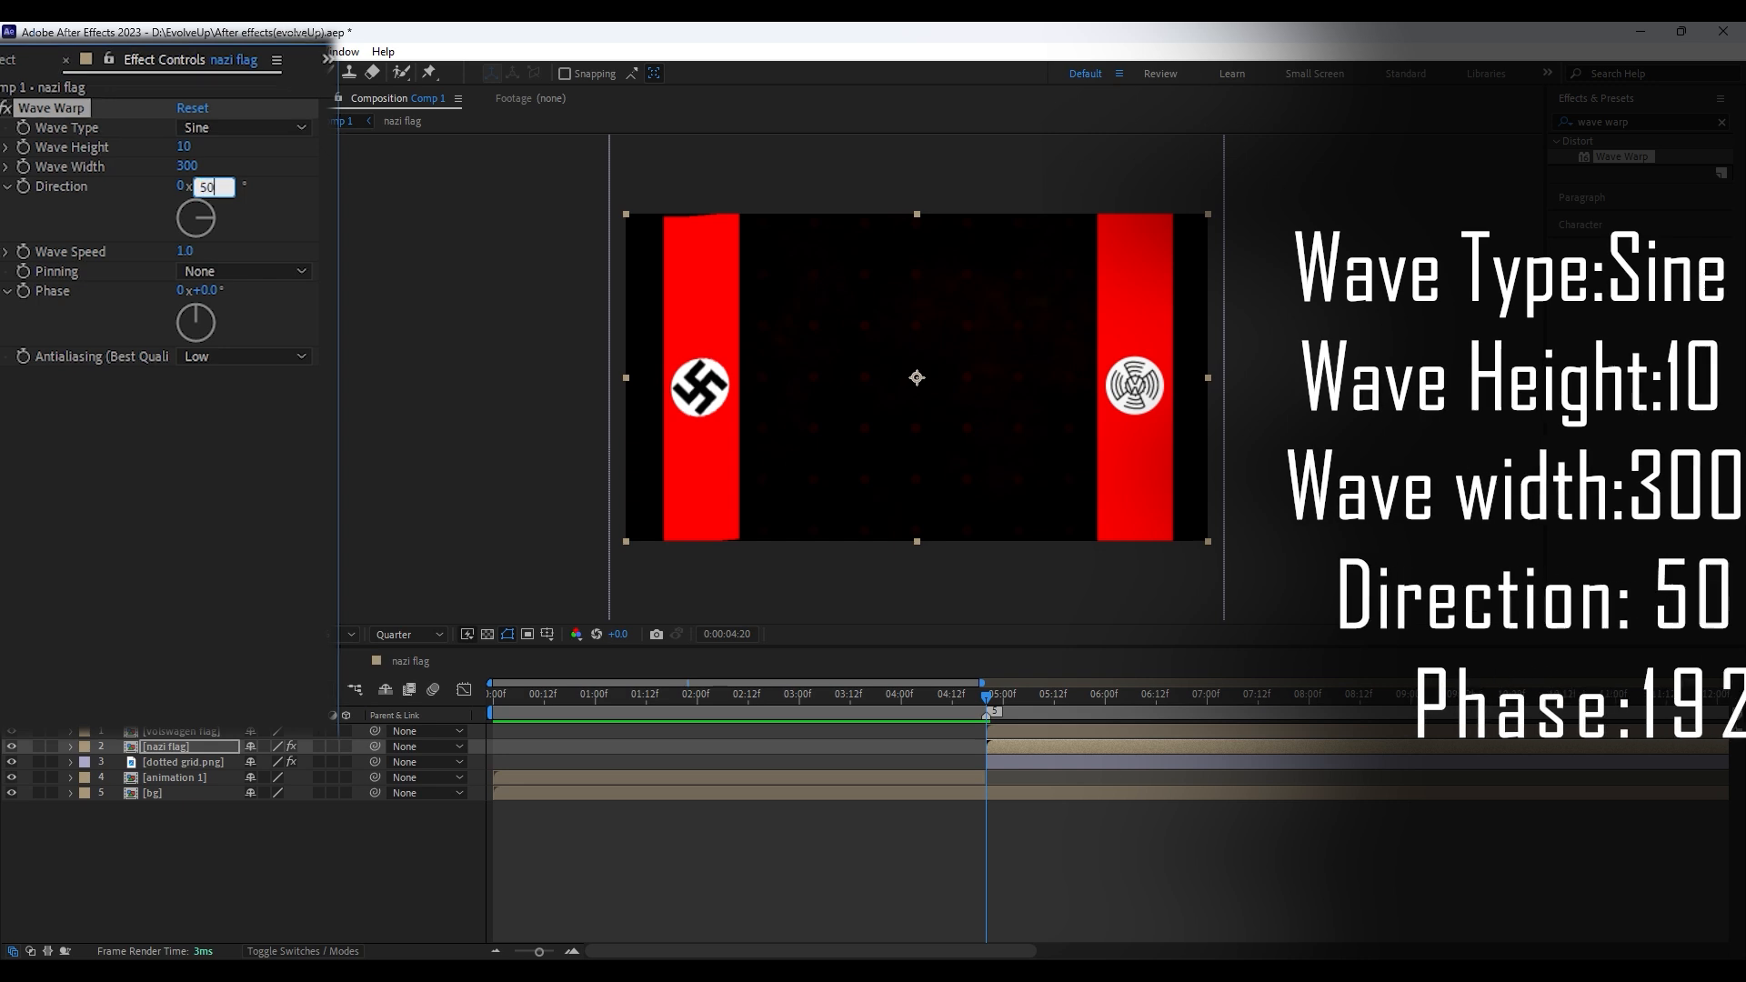
pyautogui.press('Return')
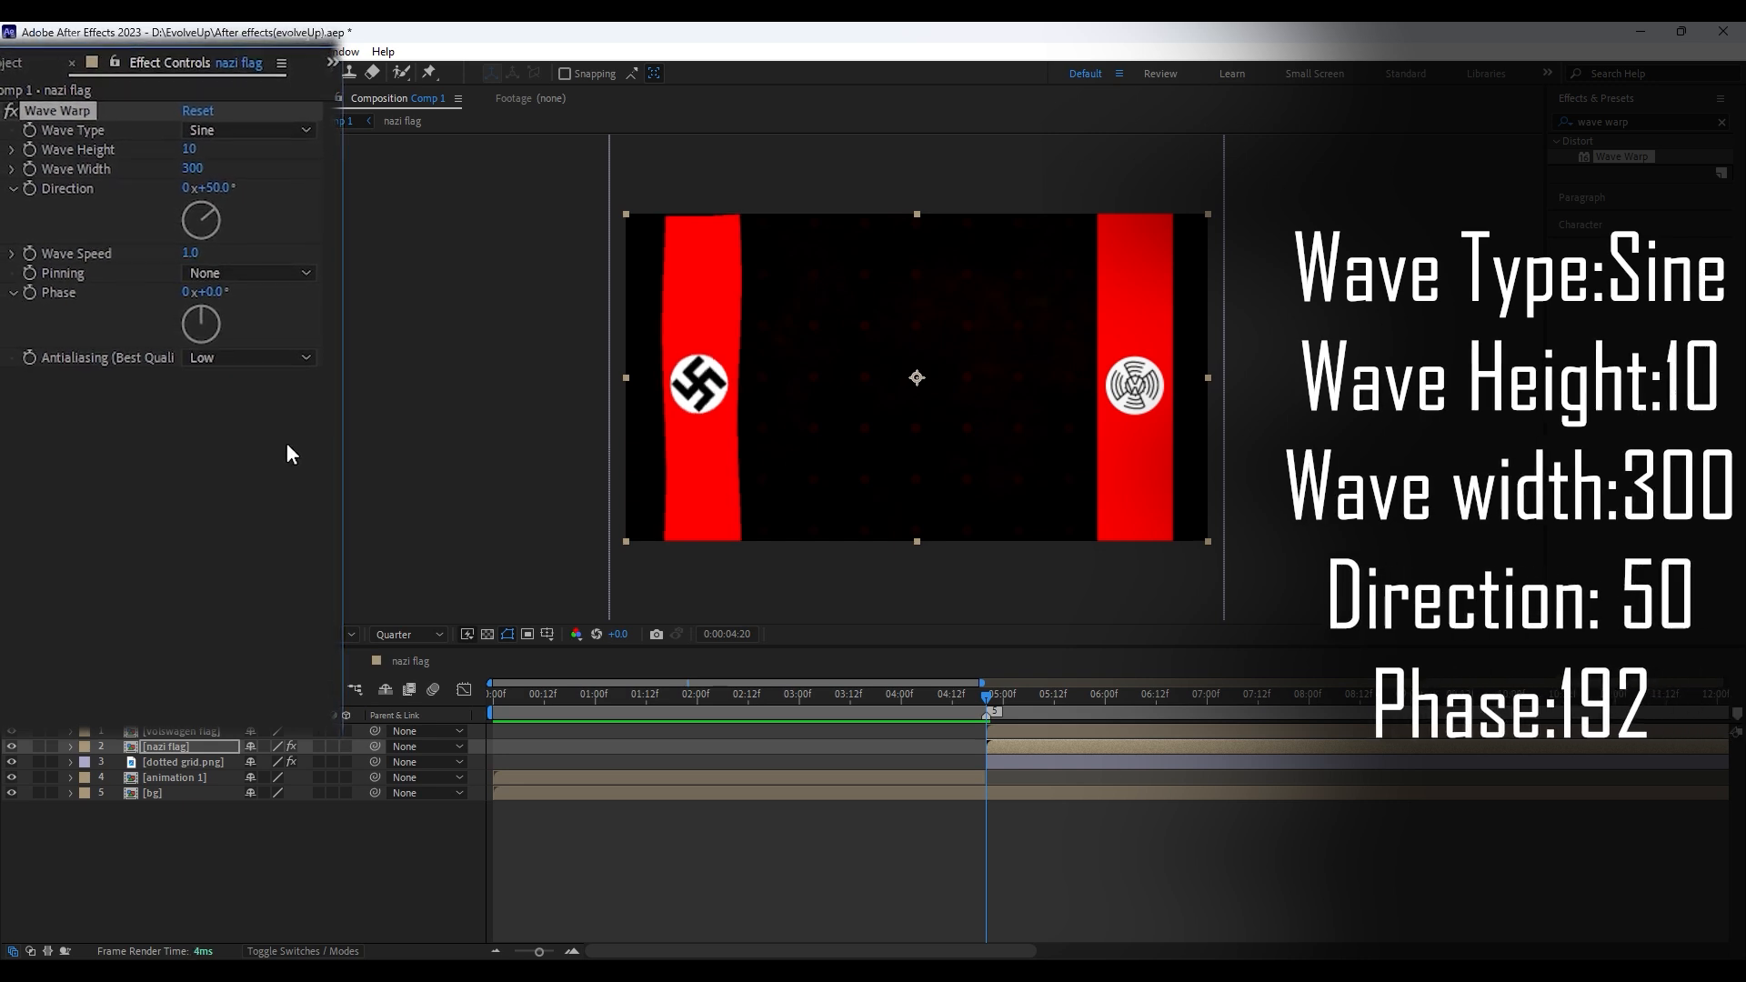
# Set the Wave Warp's Phase to 192° and Antialiasing to High, and preview the waving flag
pyautogui.click(206, 292)
pyautogui.write('192')
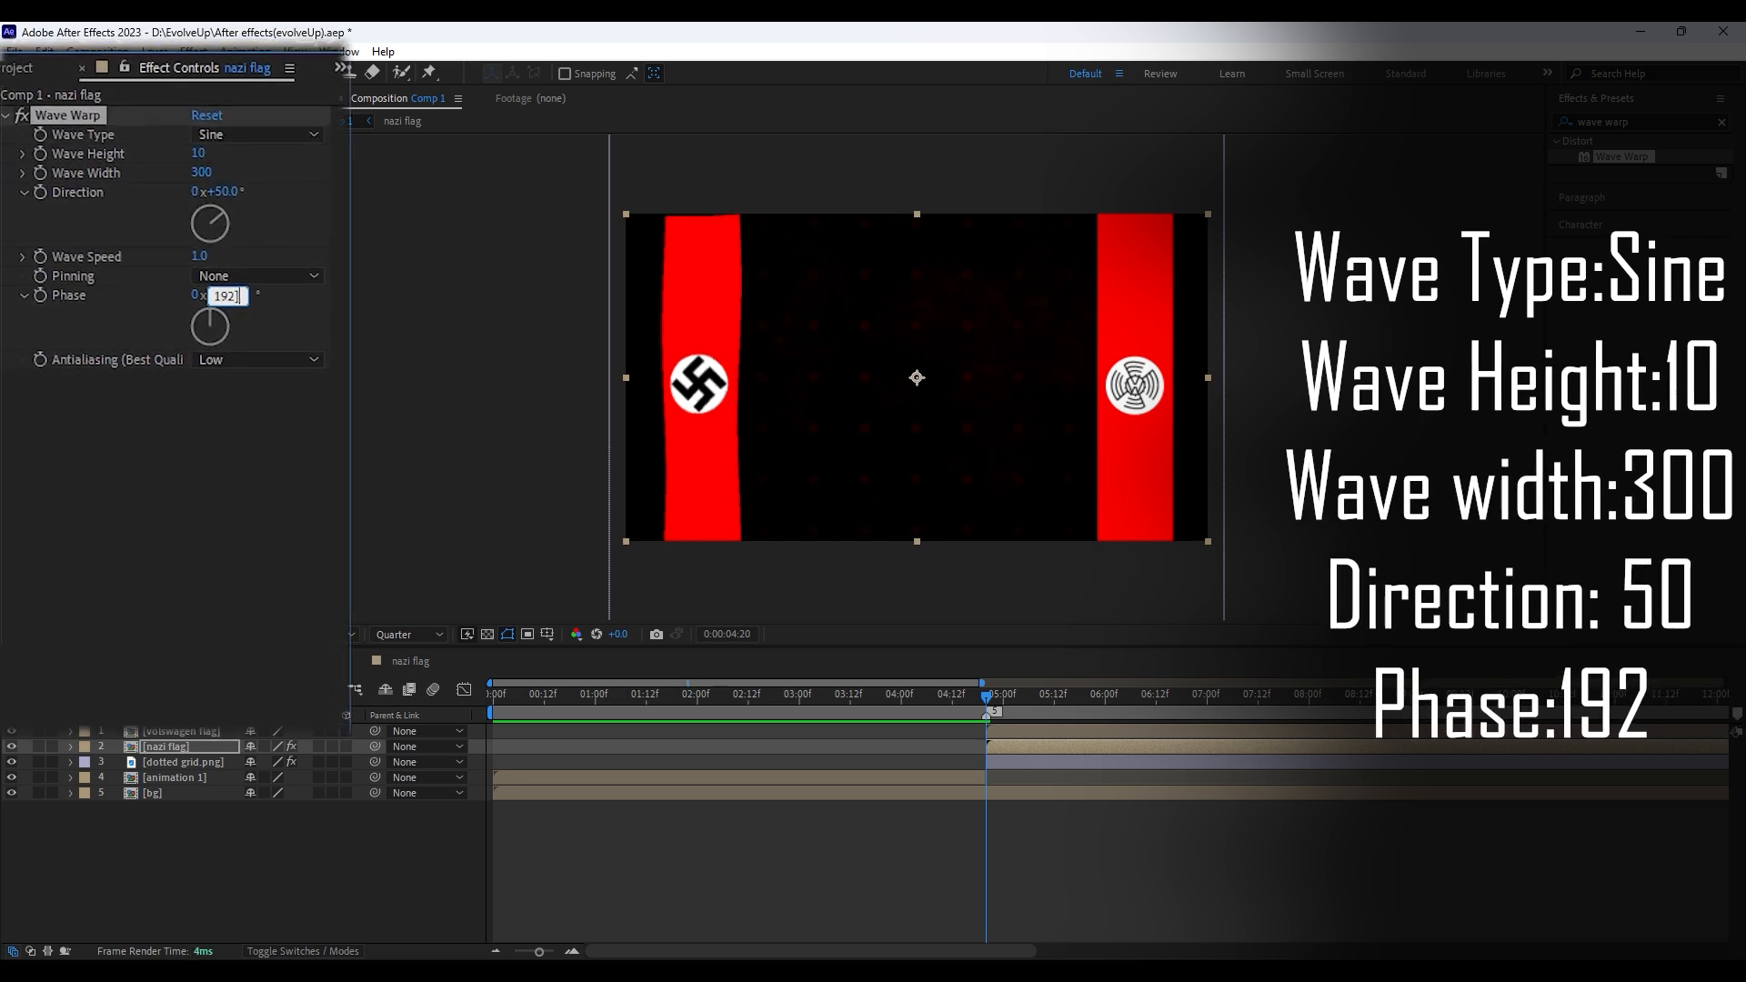
pyautogui.press('Return')
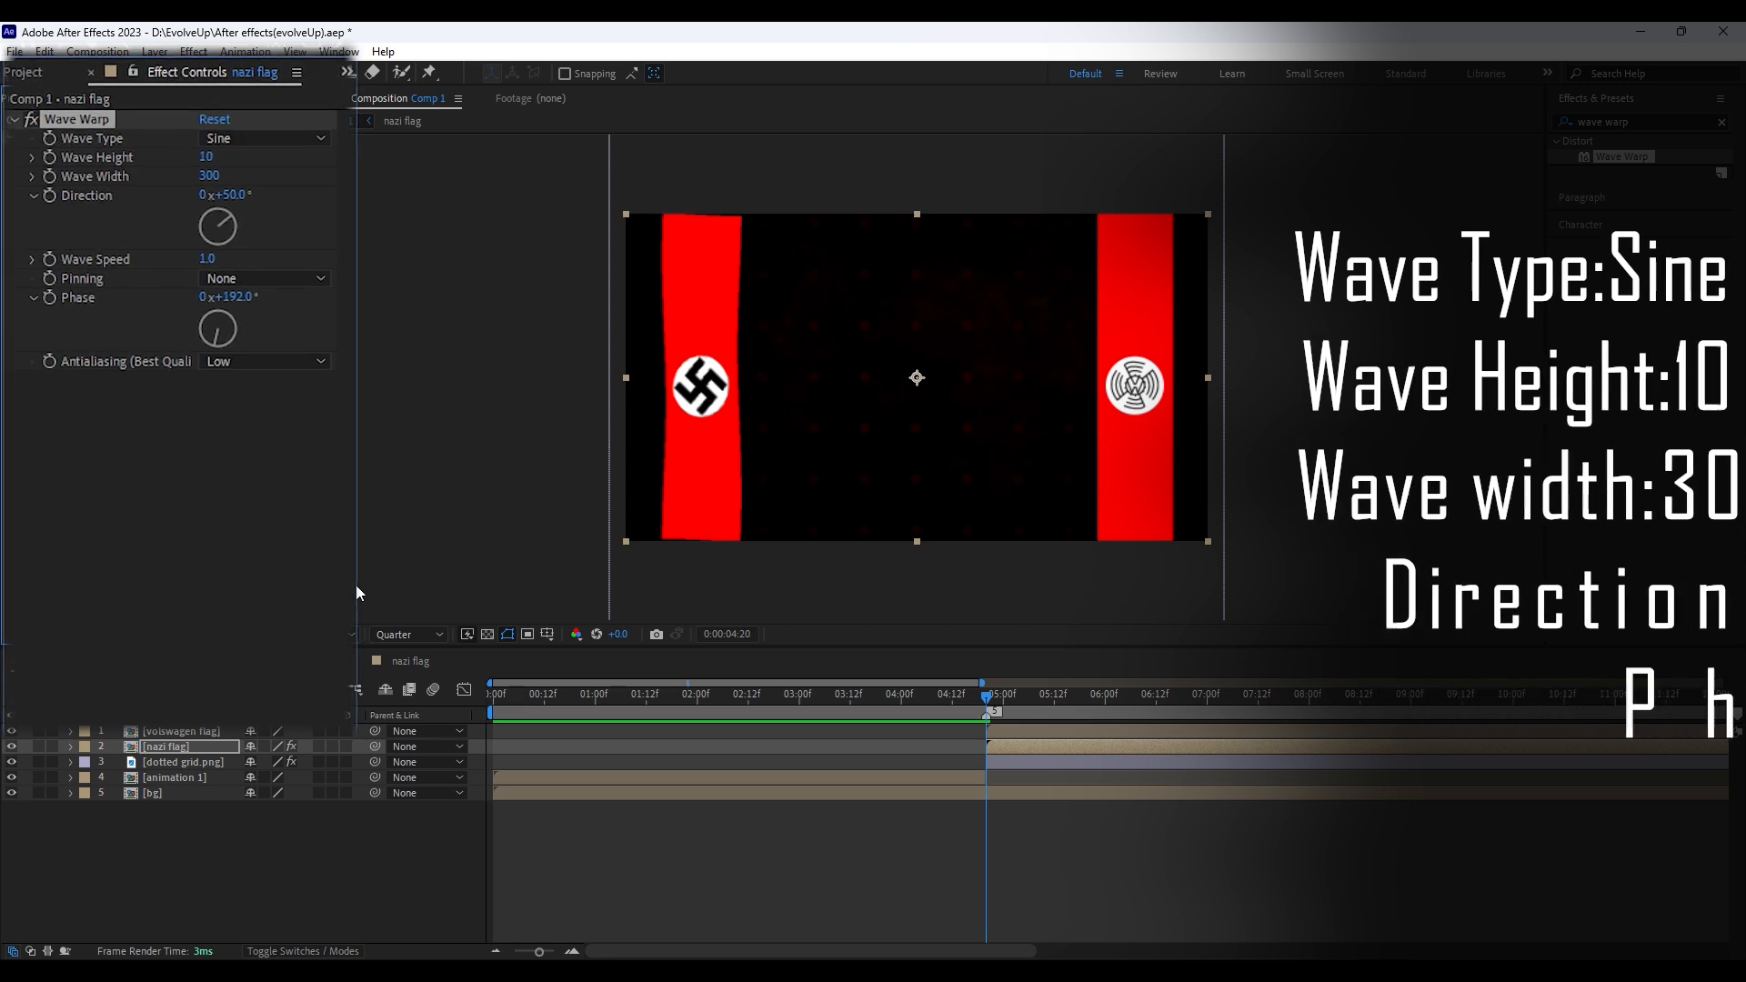
pyautogui.click(264, 361)
pyautogui.click(238, 437)
pyautogui.press('space')
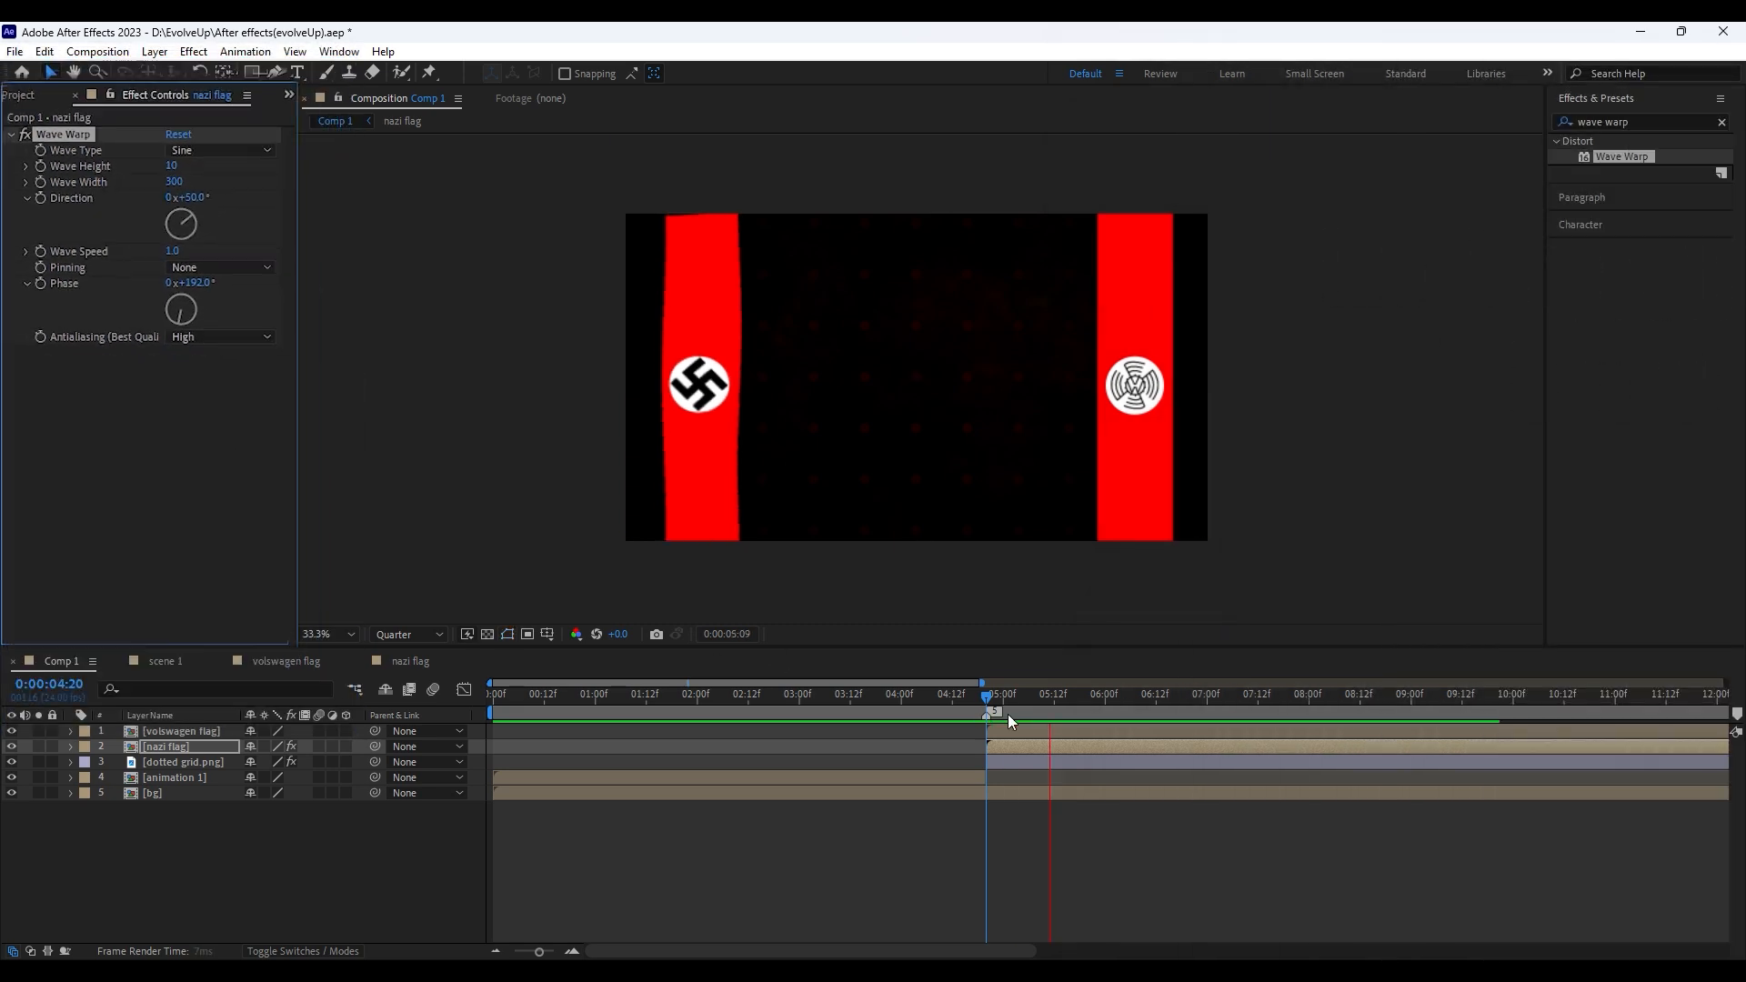
# Increase the nazi flag composition's height to 1599 px so the whole stripe fits inside its frame
pyautogui.doubleClick(1017, 745)
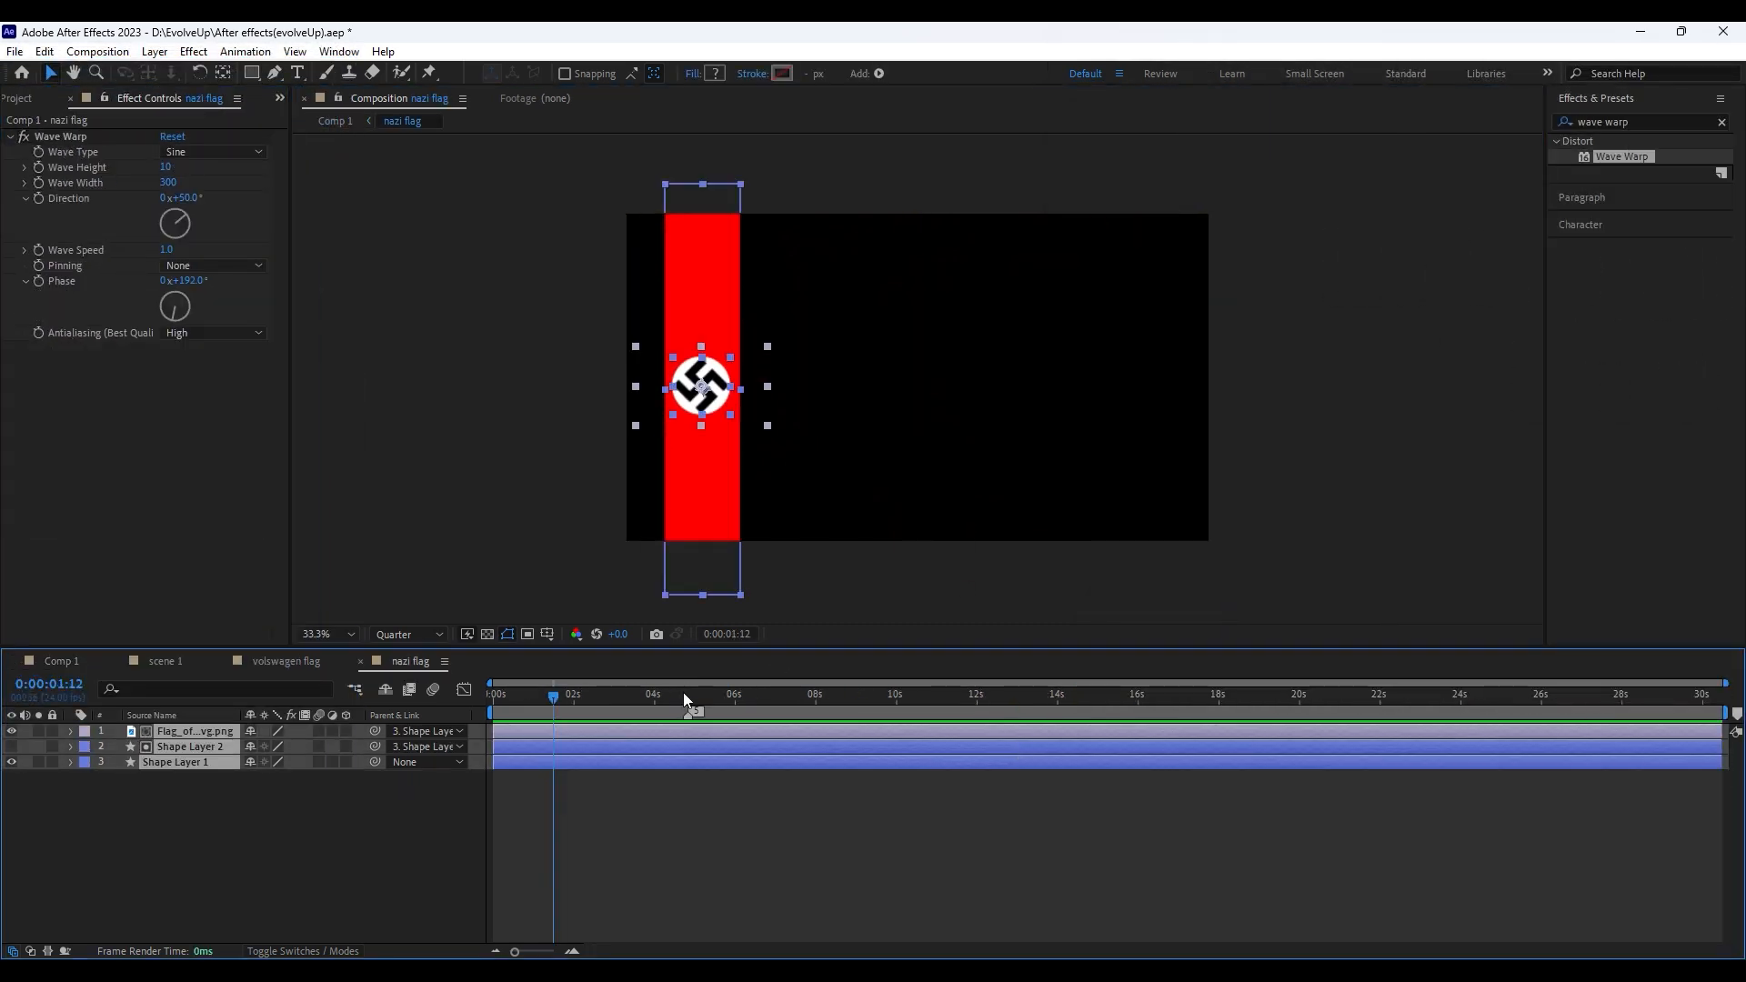
pyautogui.click(531, 762)
pyautogui.click(154, 52)
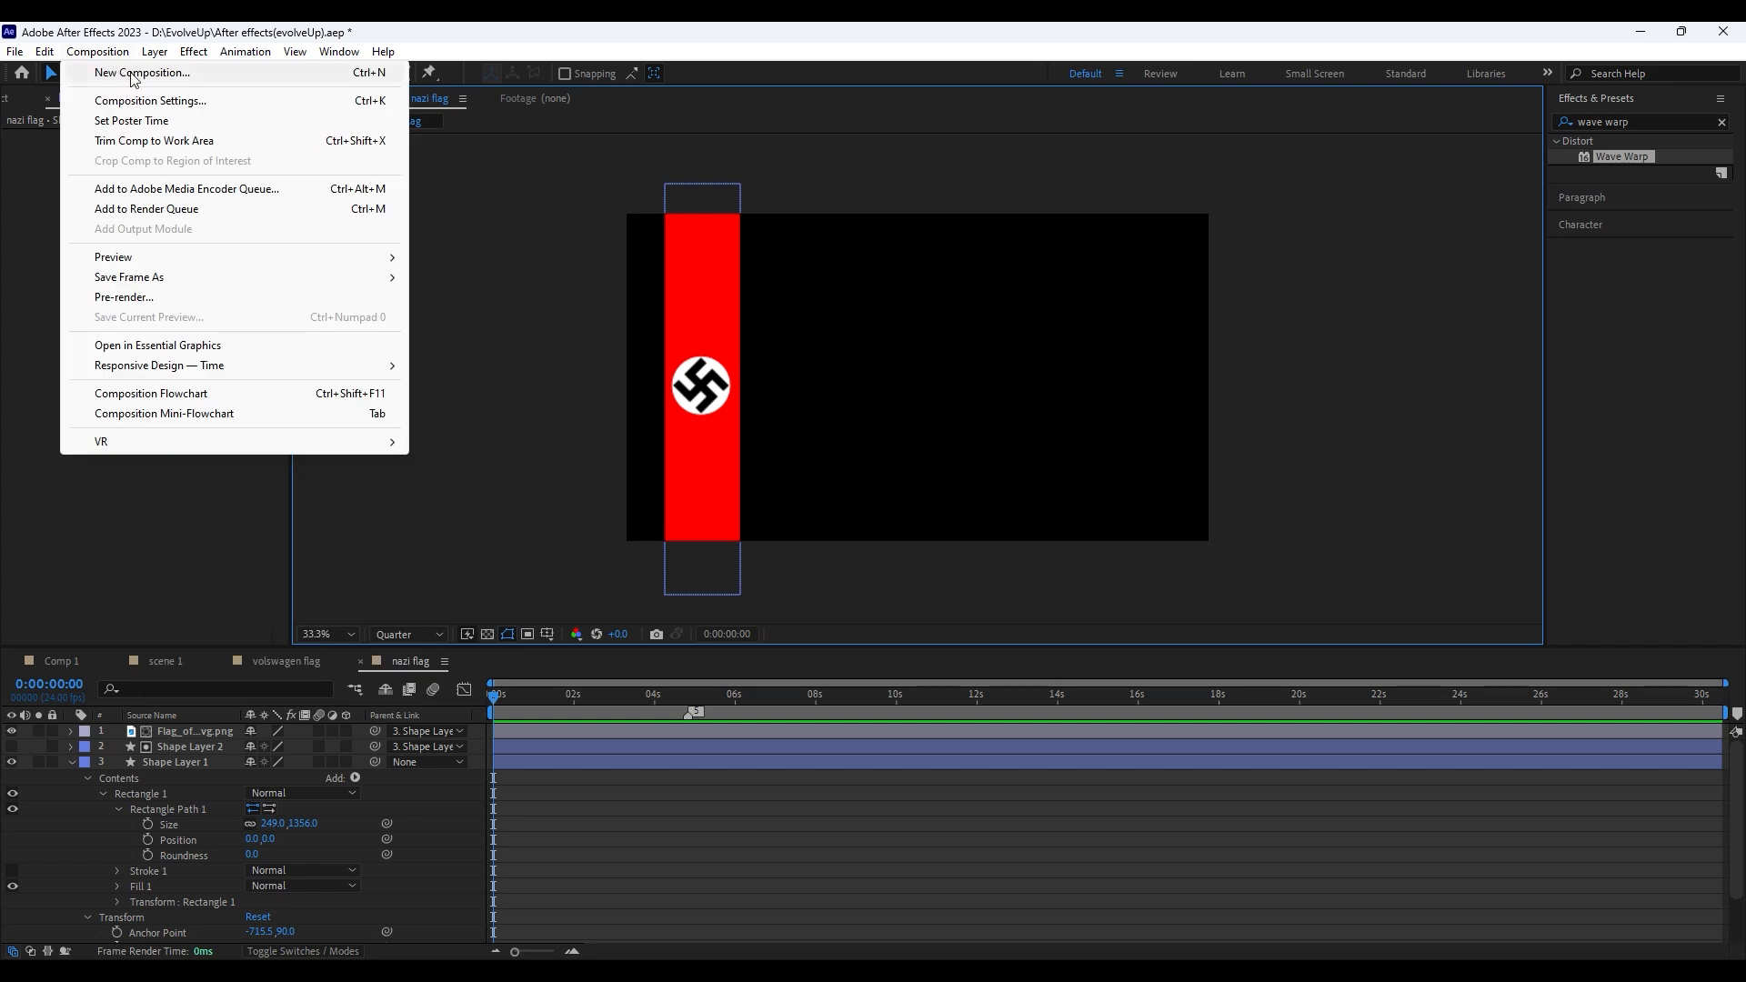
pyautogui.click(146, 100)
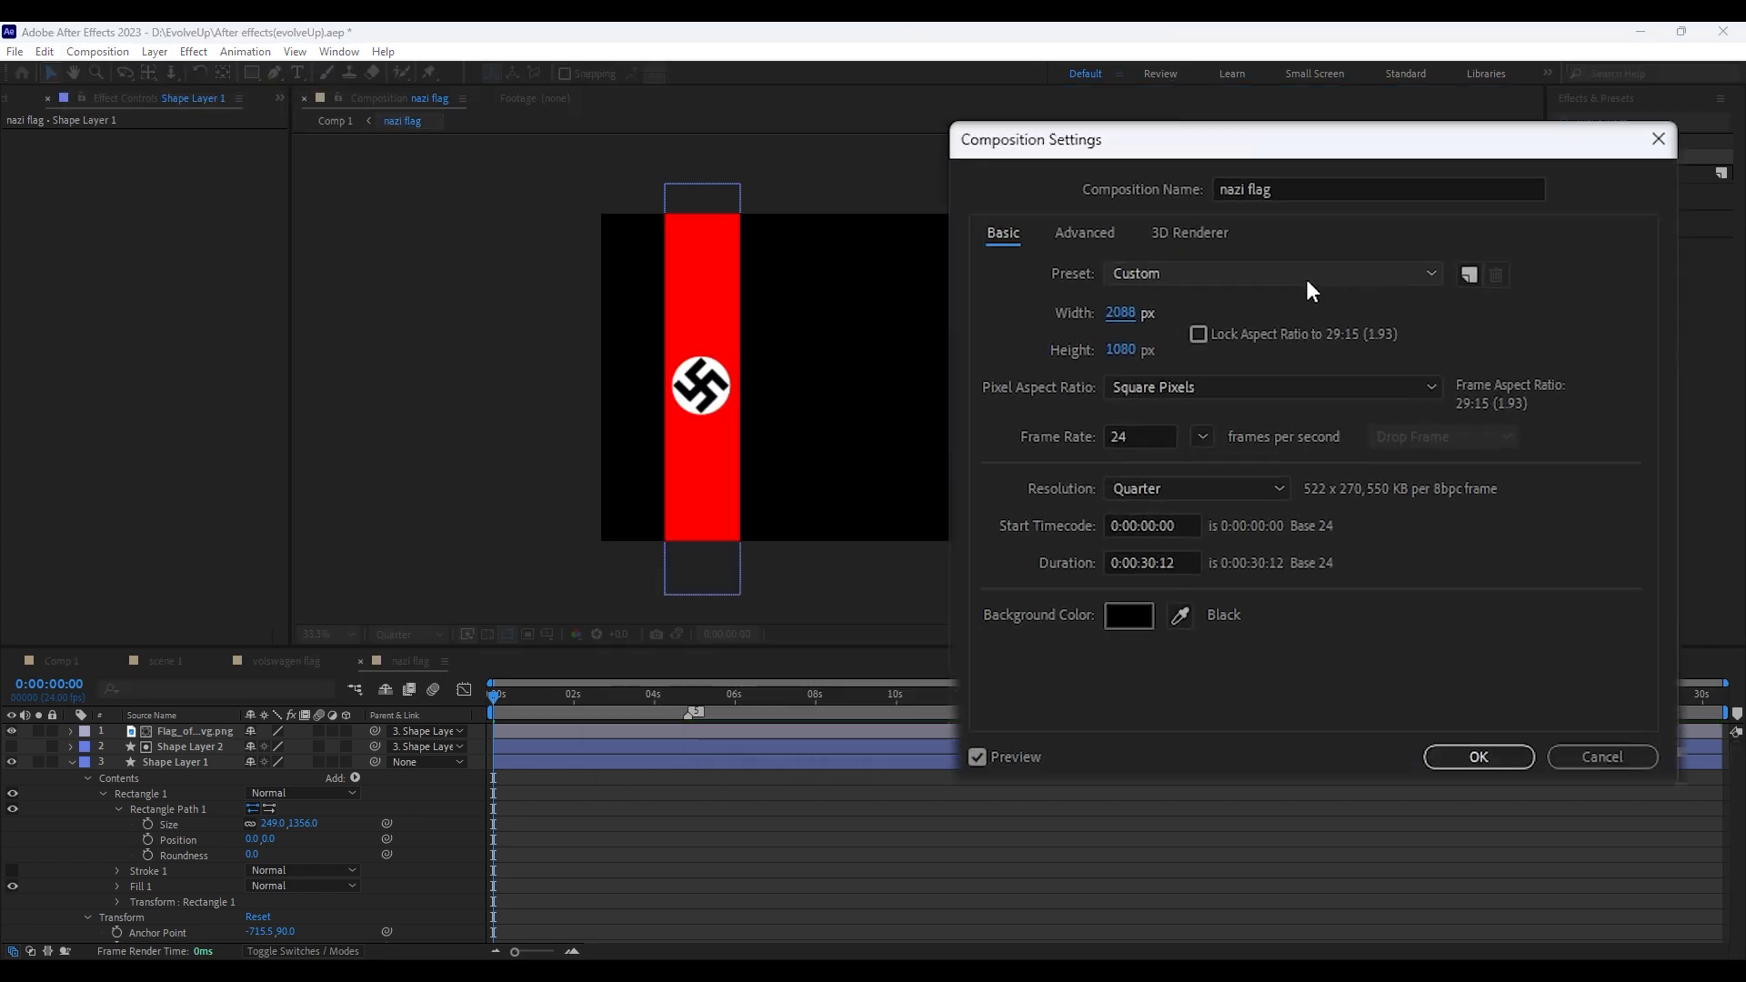
pyautogui.moveTo(1138, 359); pyautogui.dragTo(1473, 346)
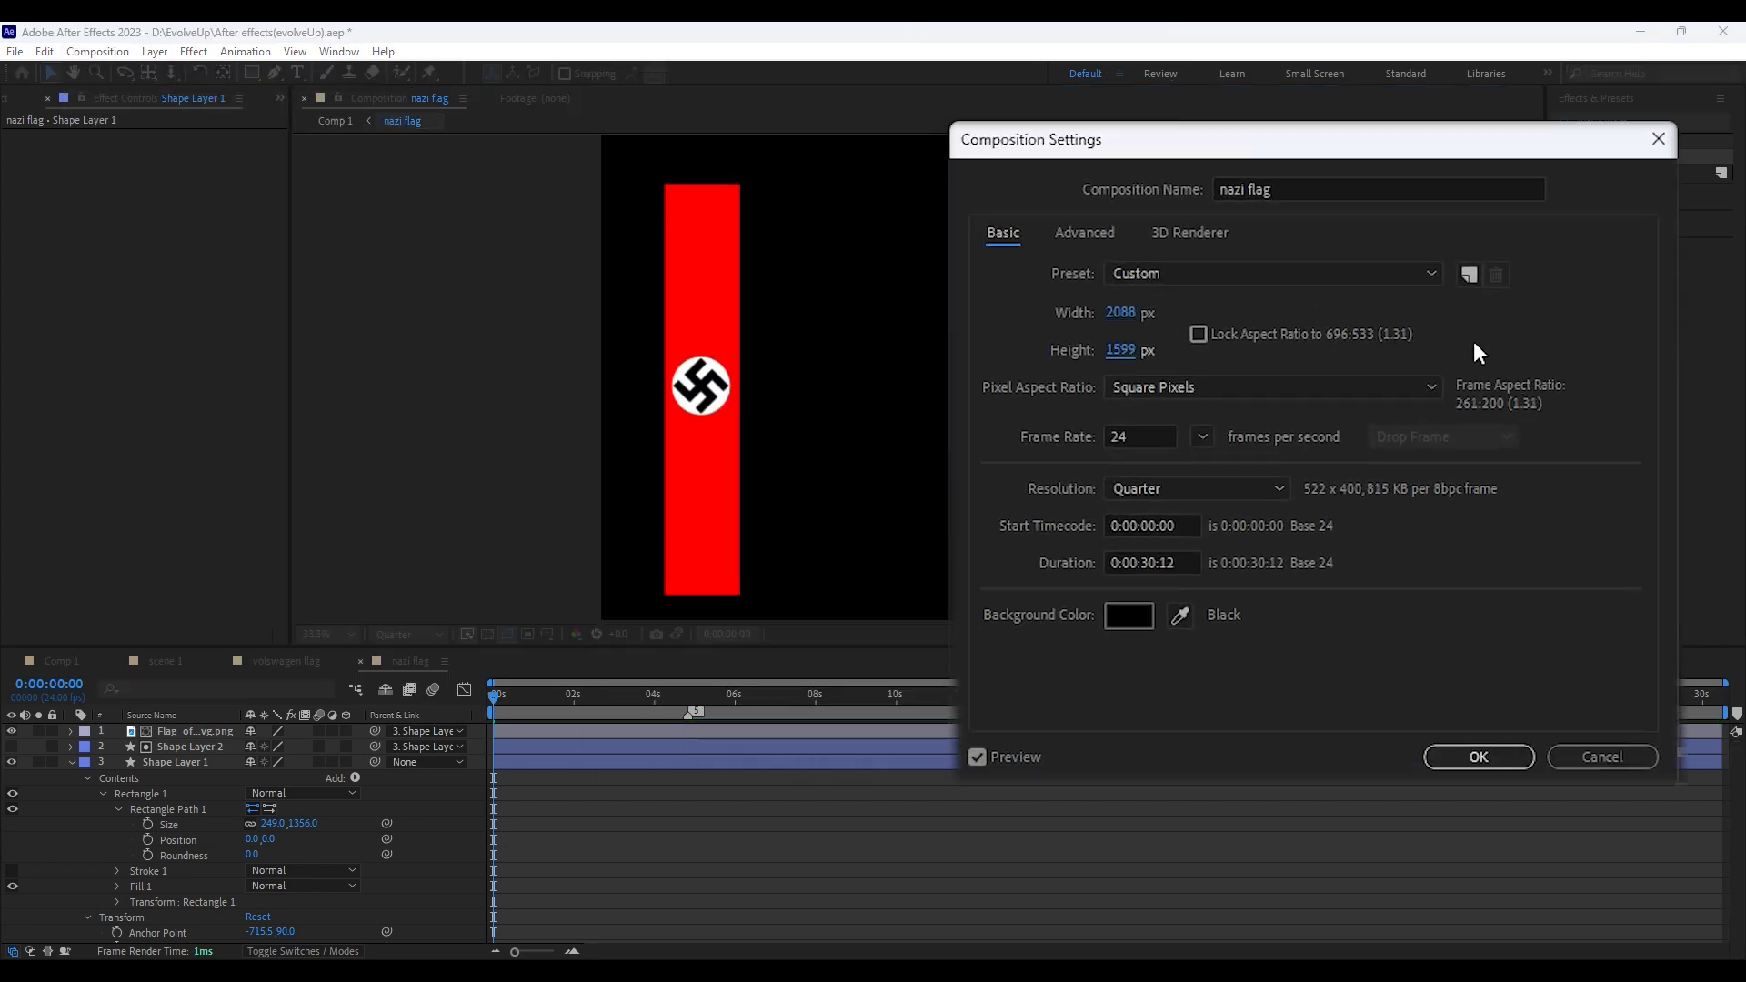
pyautogui.click(1471, 755)
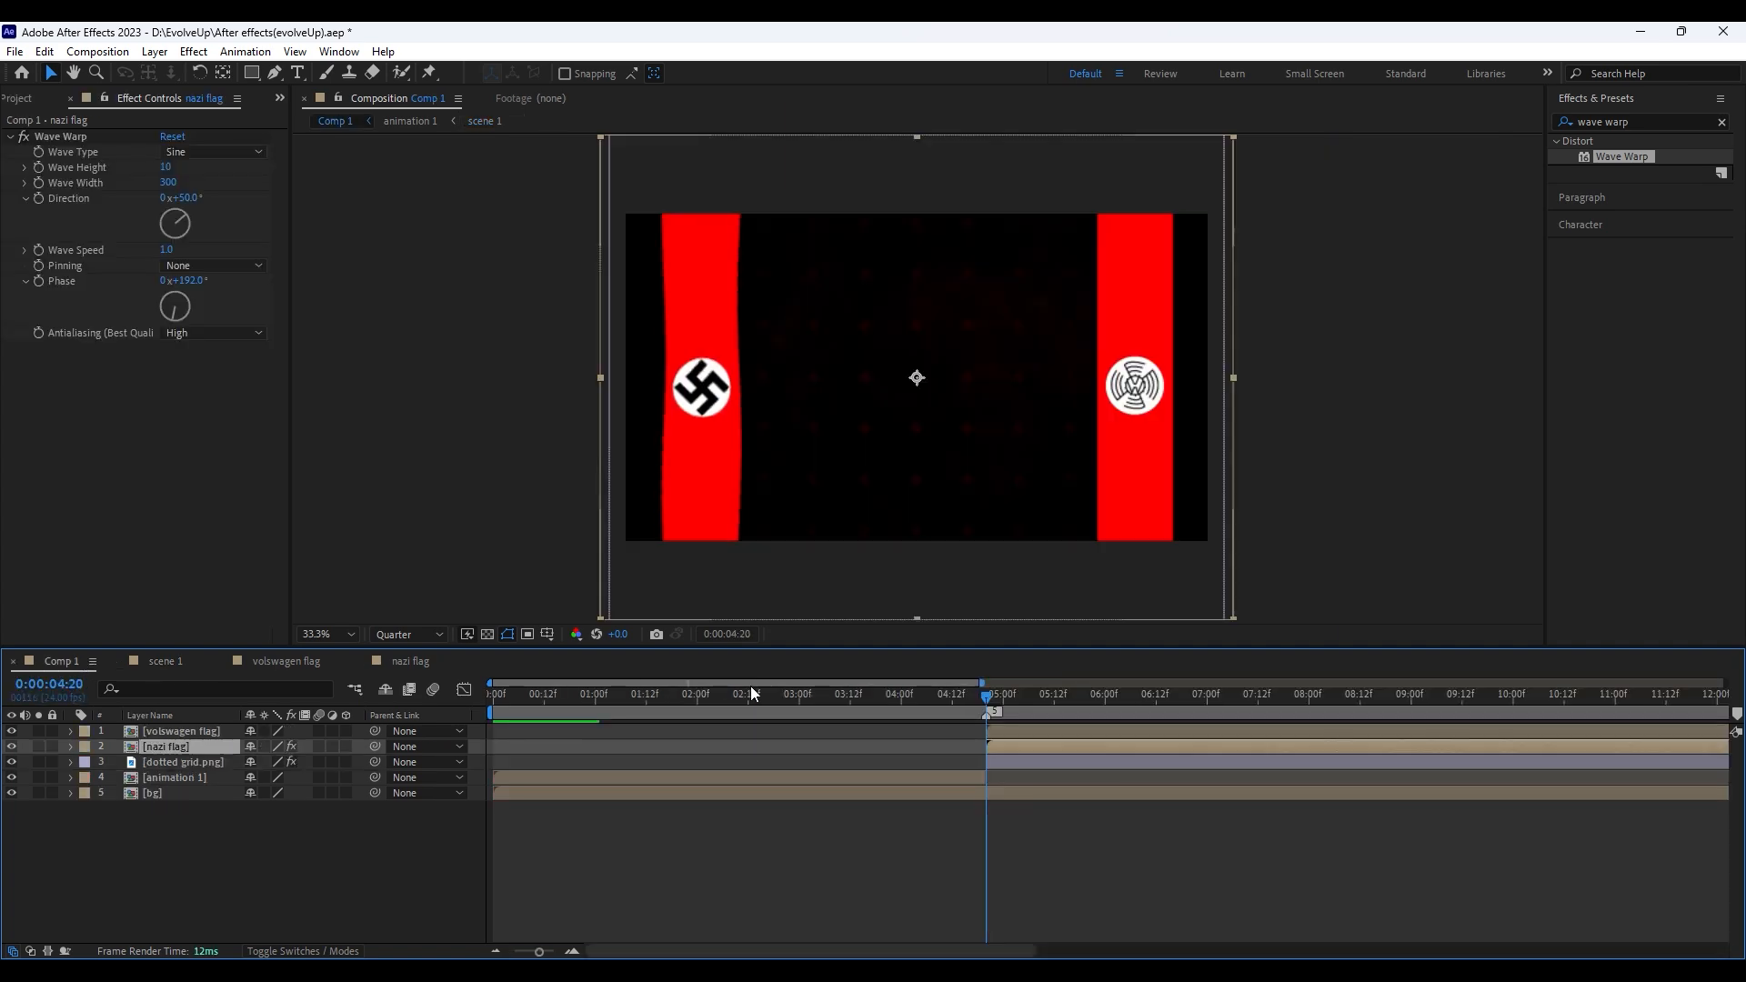
# Open the volswagen flag composition and enlarge it to 2458 × 2210 px in its composition settings
pyautogui.doubleClick(1019, 731)
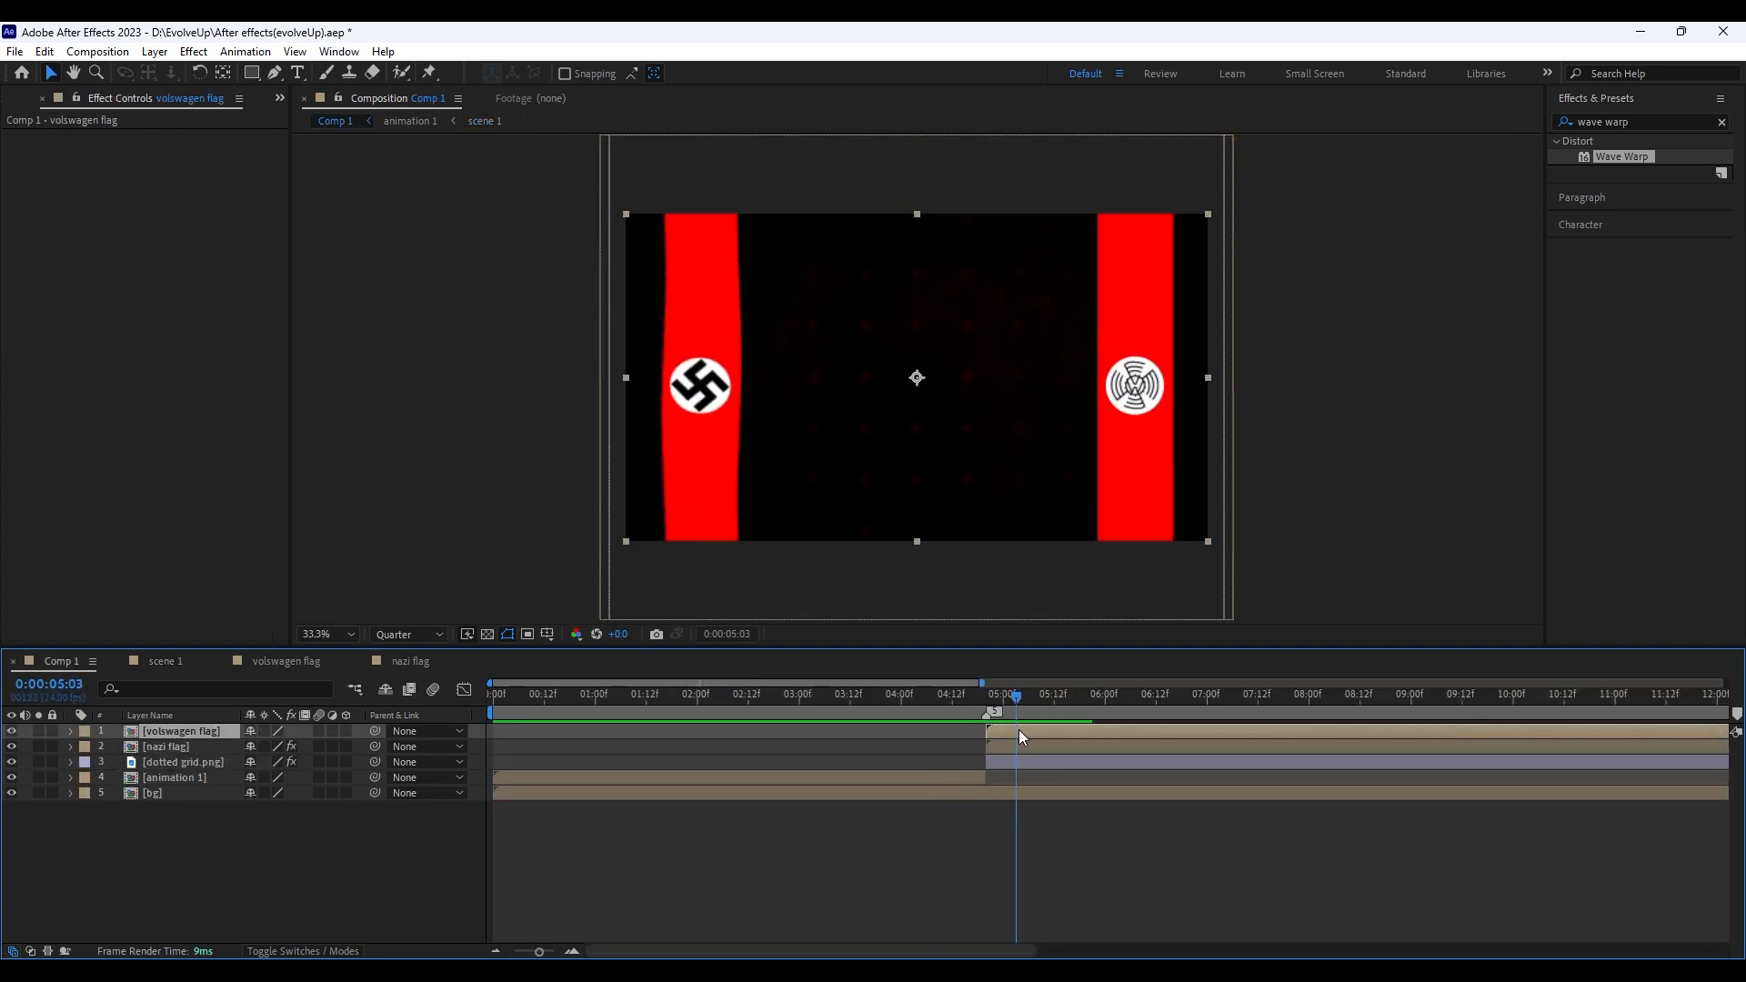
pyautogui.click(98, 51)
pyautogui.click(136, 95)
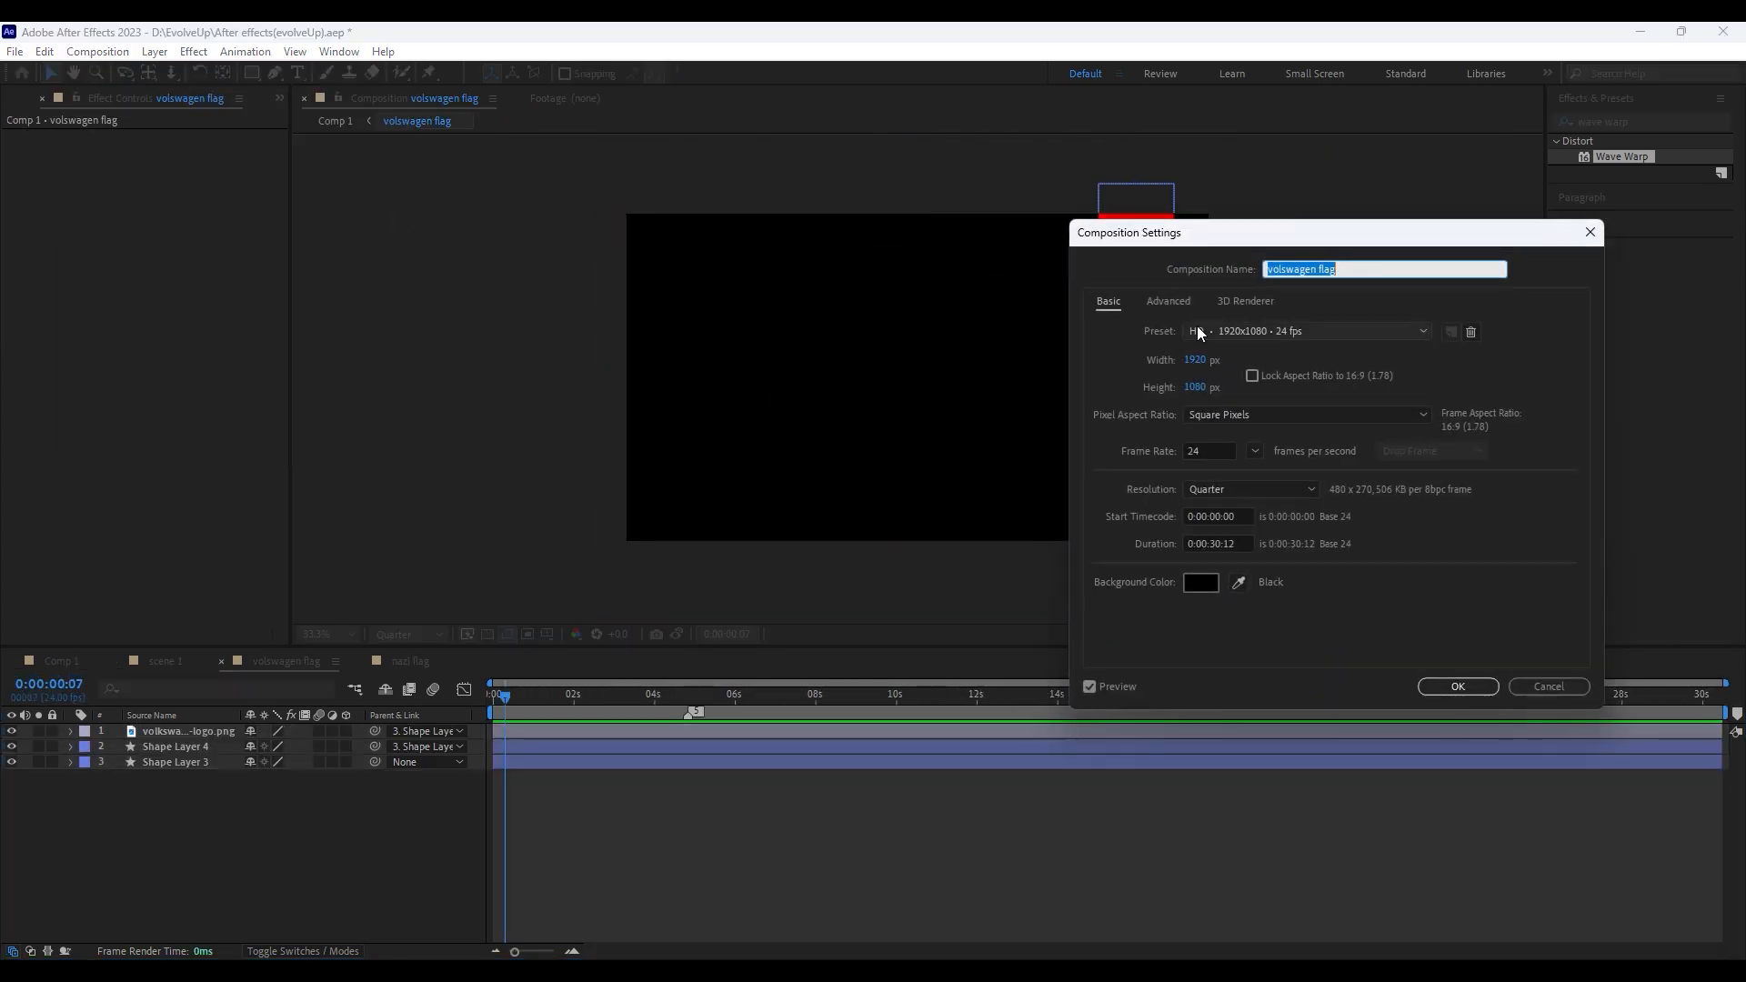
pyautogui.moveTo(1192, 235); pyautogui.dragTo(380, 160)
pyautogui.moveTo(384, 283); pyautogui.dragTo(224, 303)
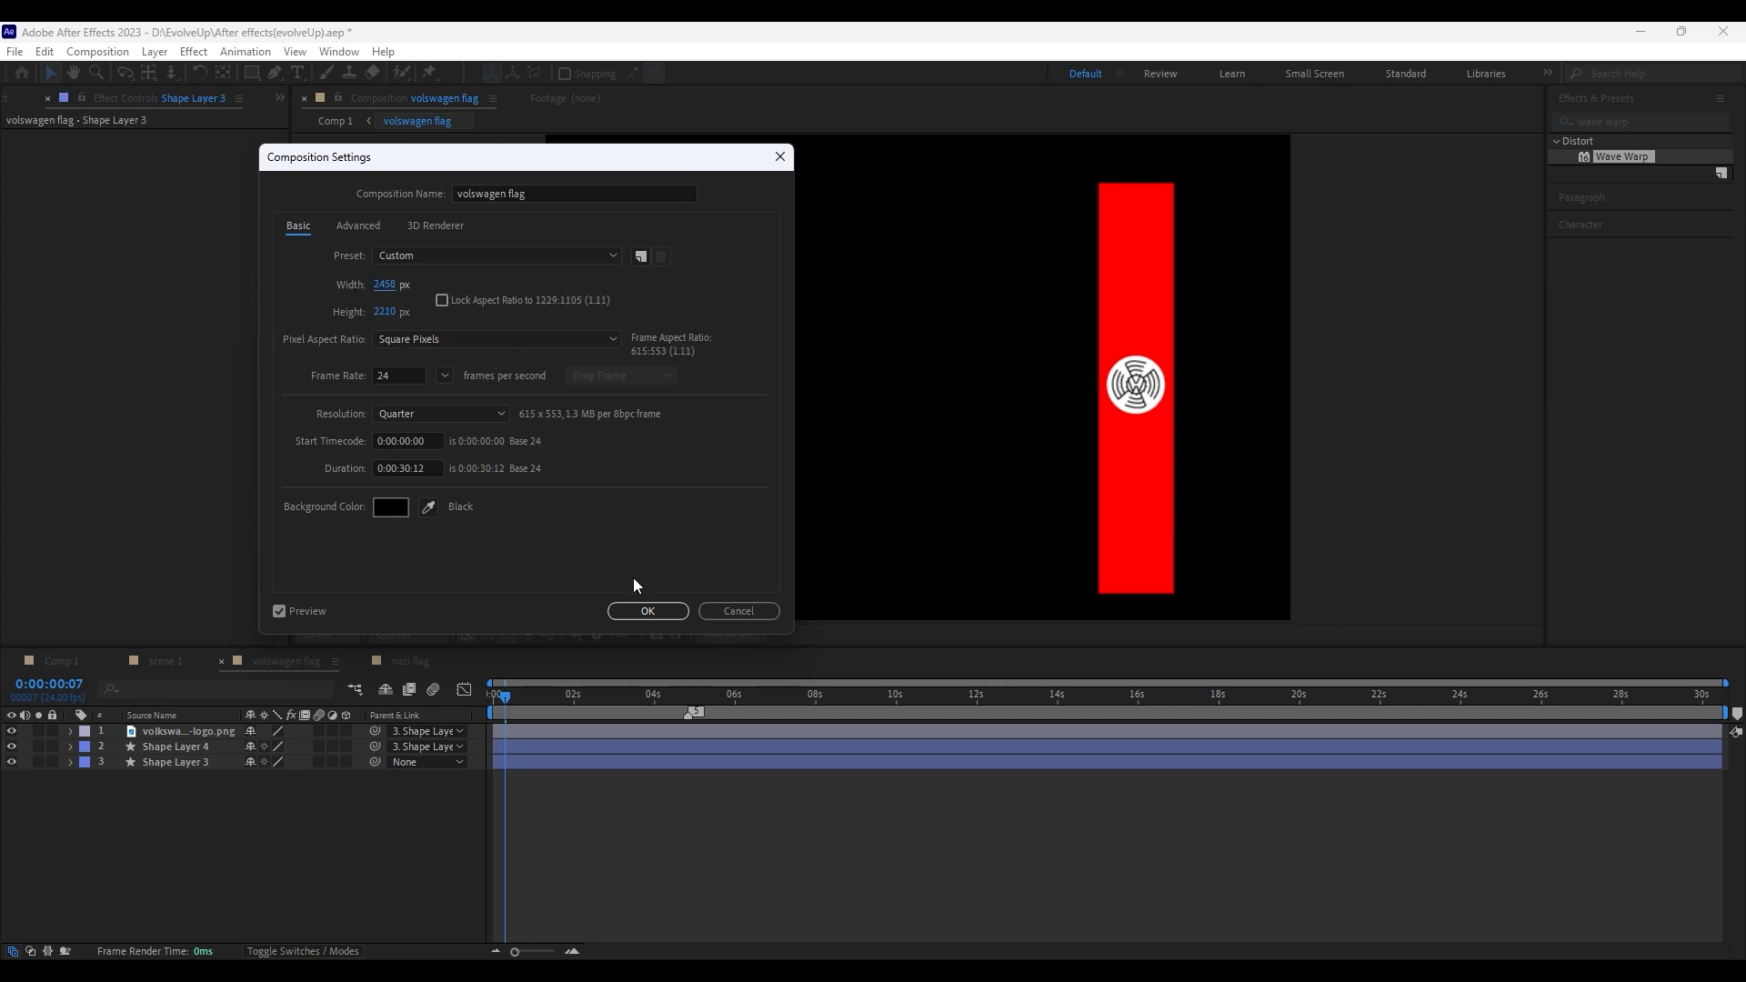
pyautogui.click(647, 610)
# Return to Comp 1 and close the timelines of the other compositions
pyautogui.click(66, 662)
pyautogui.click(122, 662)
pyautogui.click(122, 662)
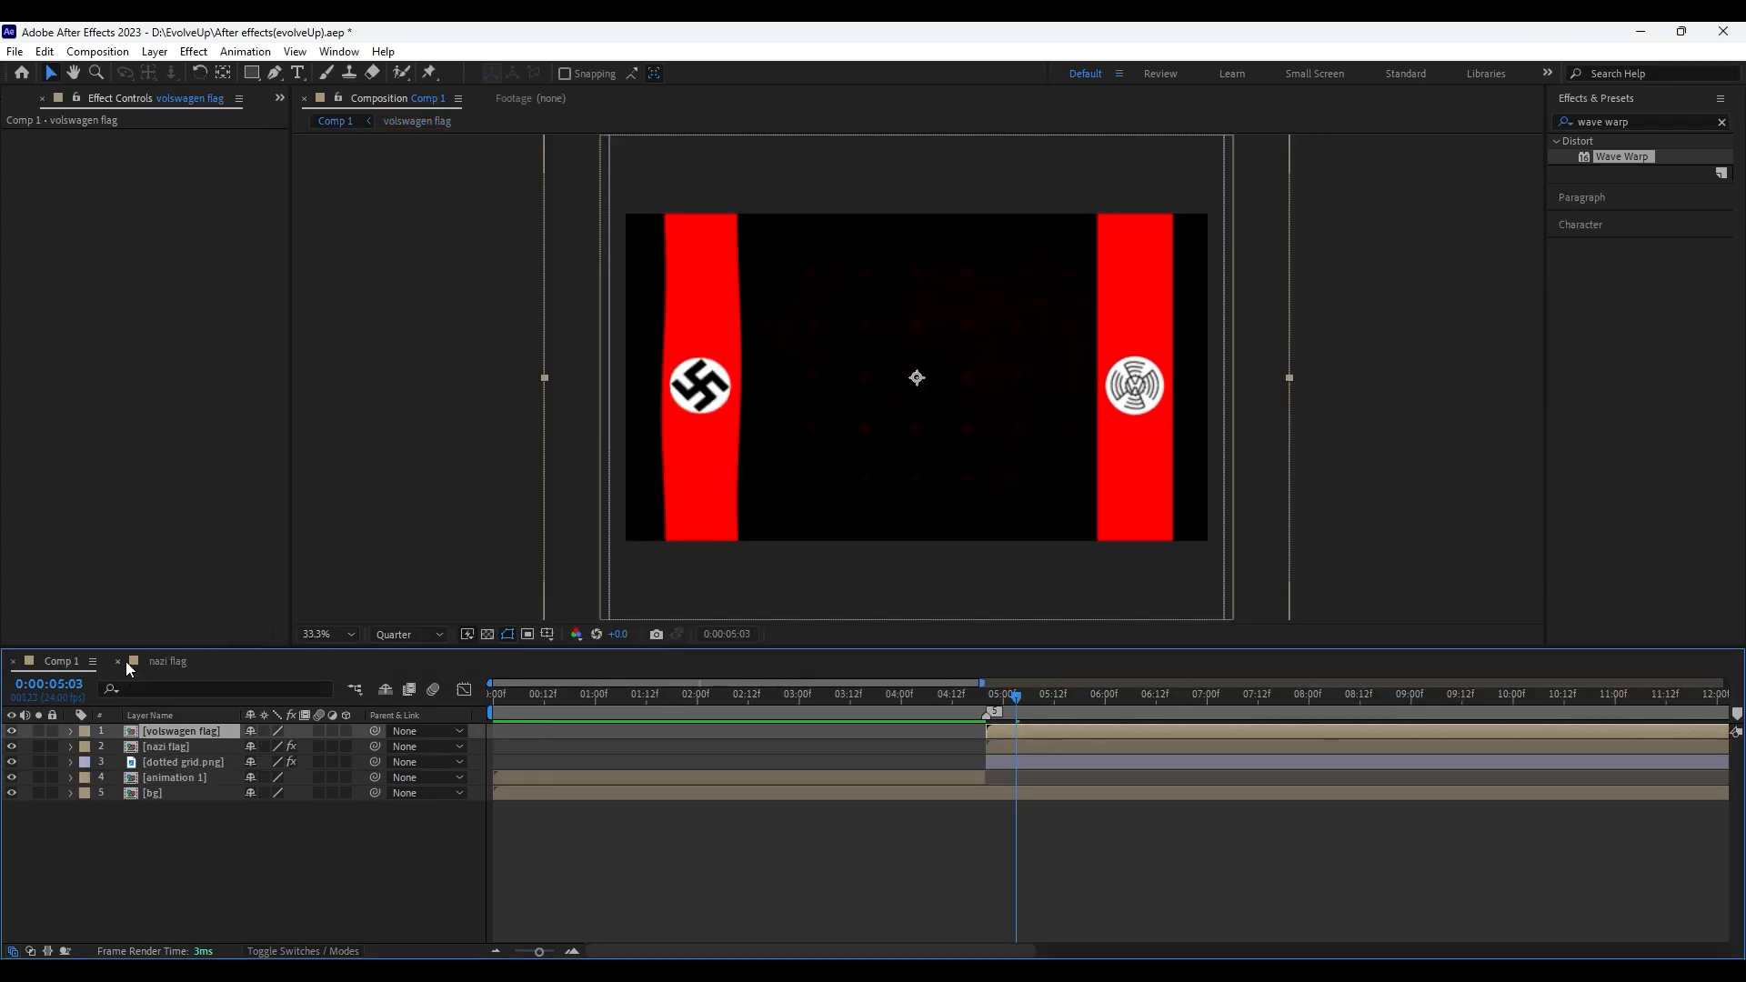
pyautogui.click(121, 662)
# Copy the Wave Warp effect from the nazi flag layer to the volswagen flag layer and preview the waving
pyautogui.click(1011, 742)
pyautogui.click(85, 136)
pyautogui.hotkey('ctrl', 'c')
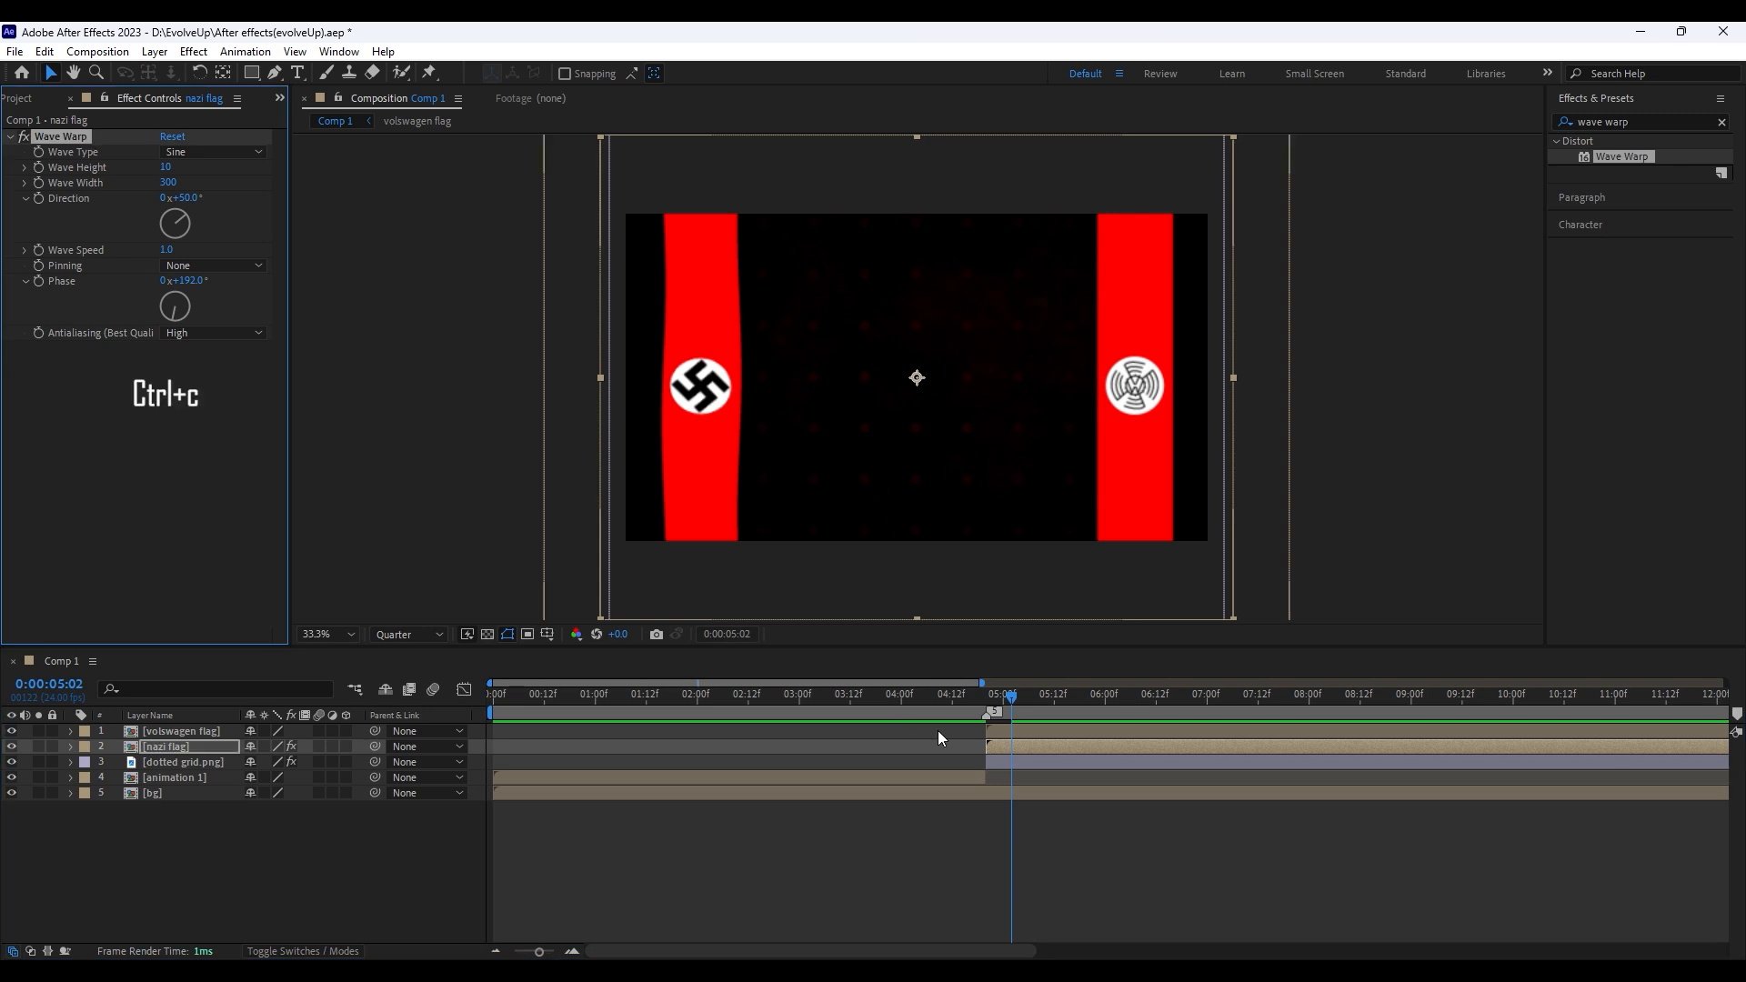
pyautogui.click(942, 733)
pyautogui.hotkey('ctrl', 'v')
pyautogui.click(982, 696)
pyautogui.press('space')
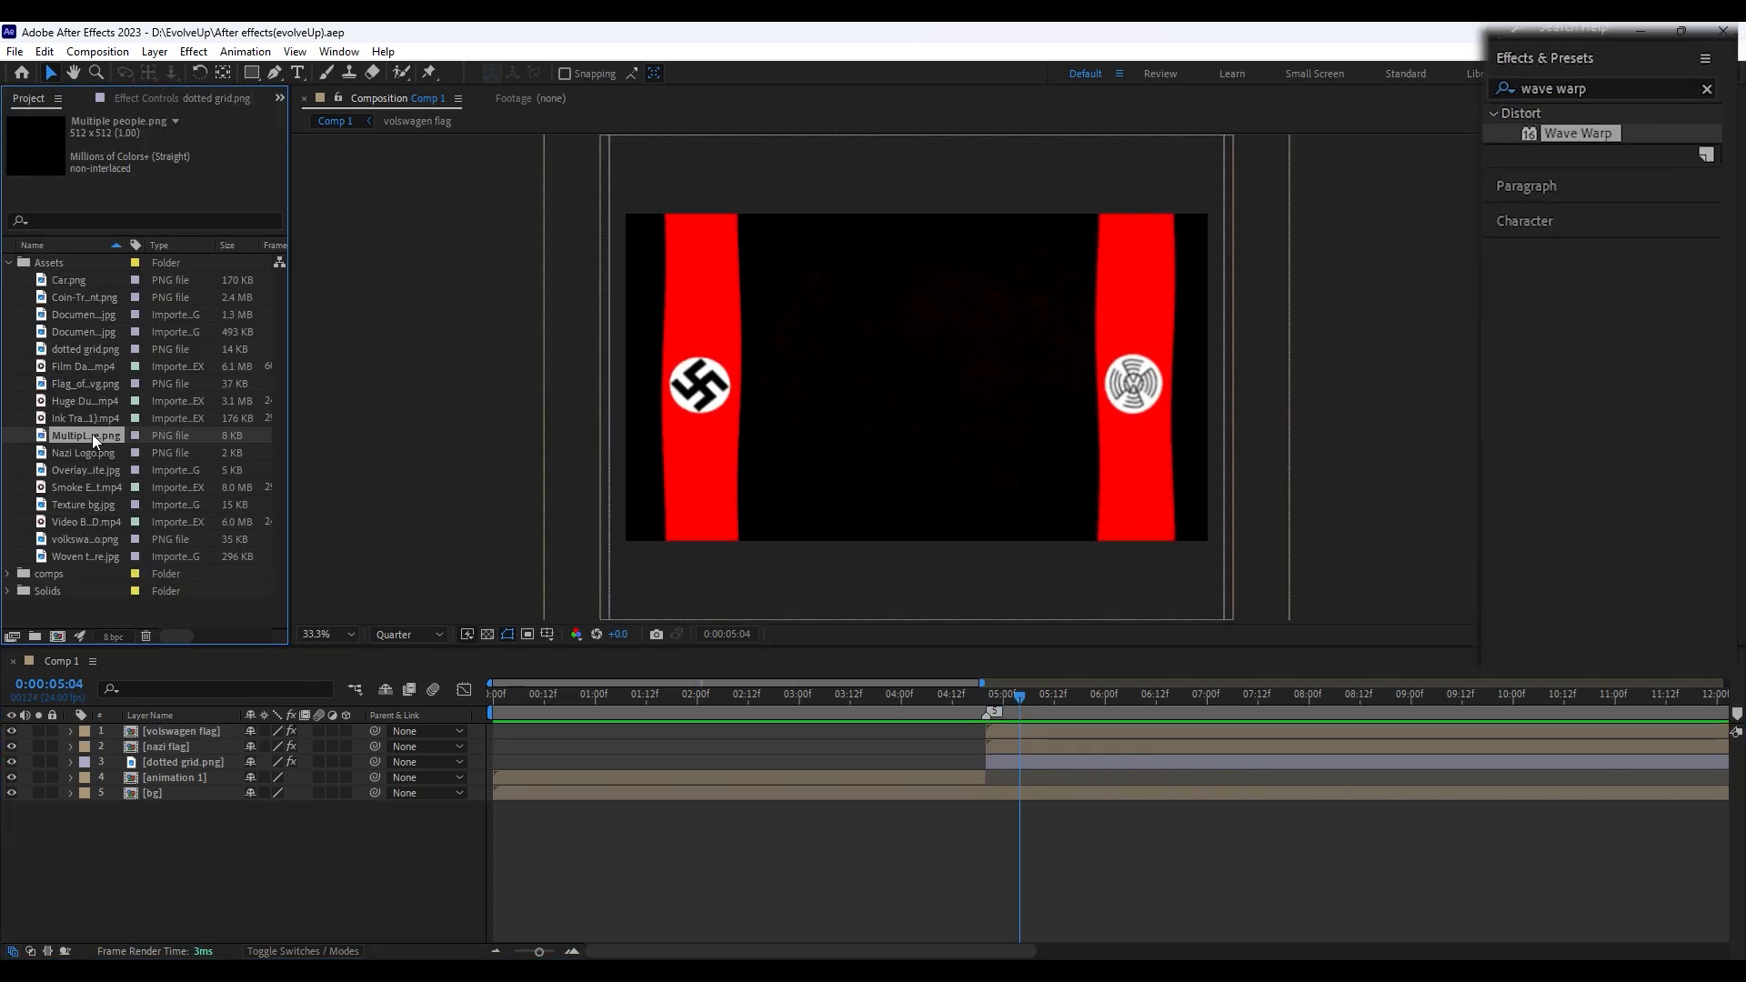
# Add Multiple people.png to Comp 1 and apply a Tint effect that maps black to red (FF0000)
pyautogui.moveTo(91, 435); pyautogui.dragTo(978, 435)
pyautogui.click(1577, 88)
pyautogui.write('tint')
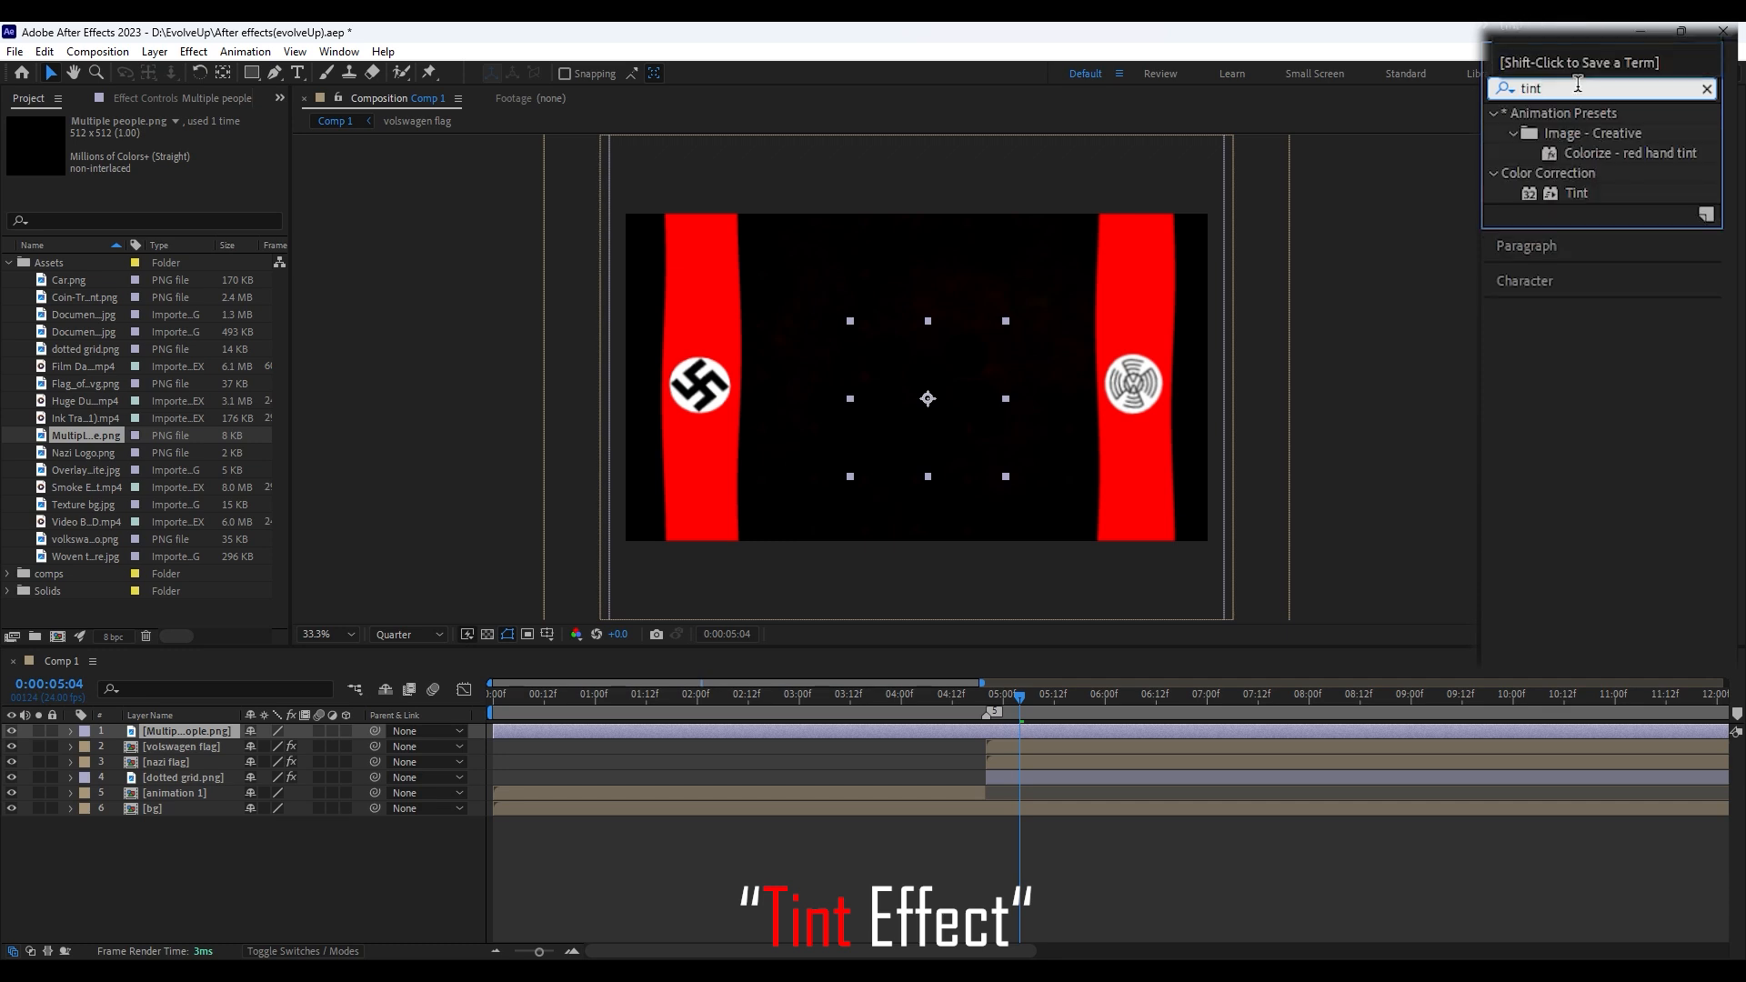
pyautogui.moveTo(1578, 195); pyautogui.dragTo(927, 428)
pyautogui.click(168, 152)
pyautogui.click(418, 292)
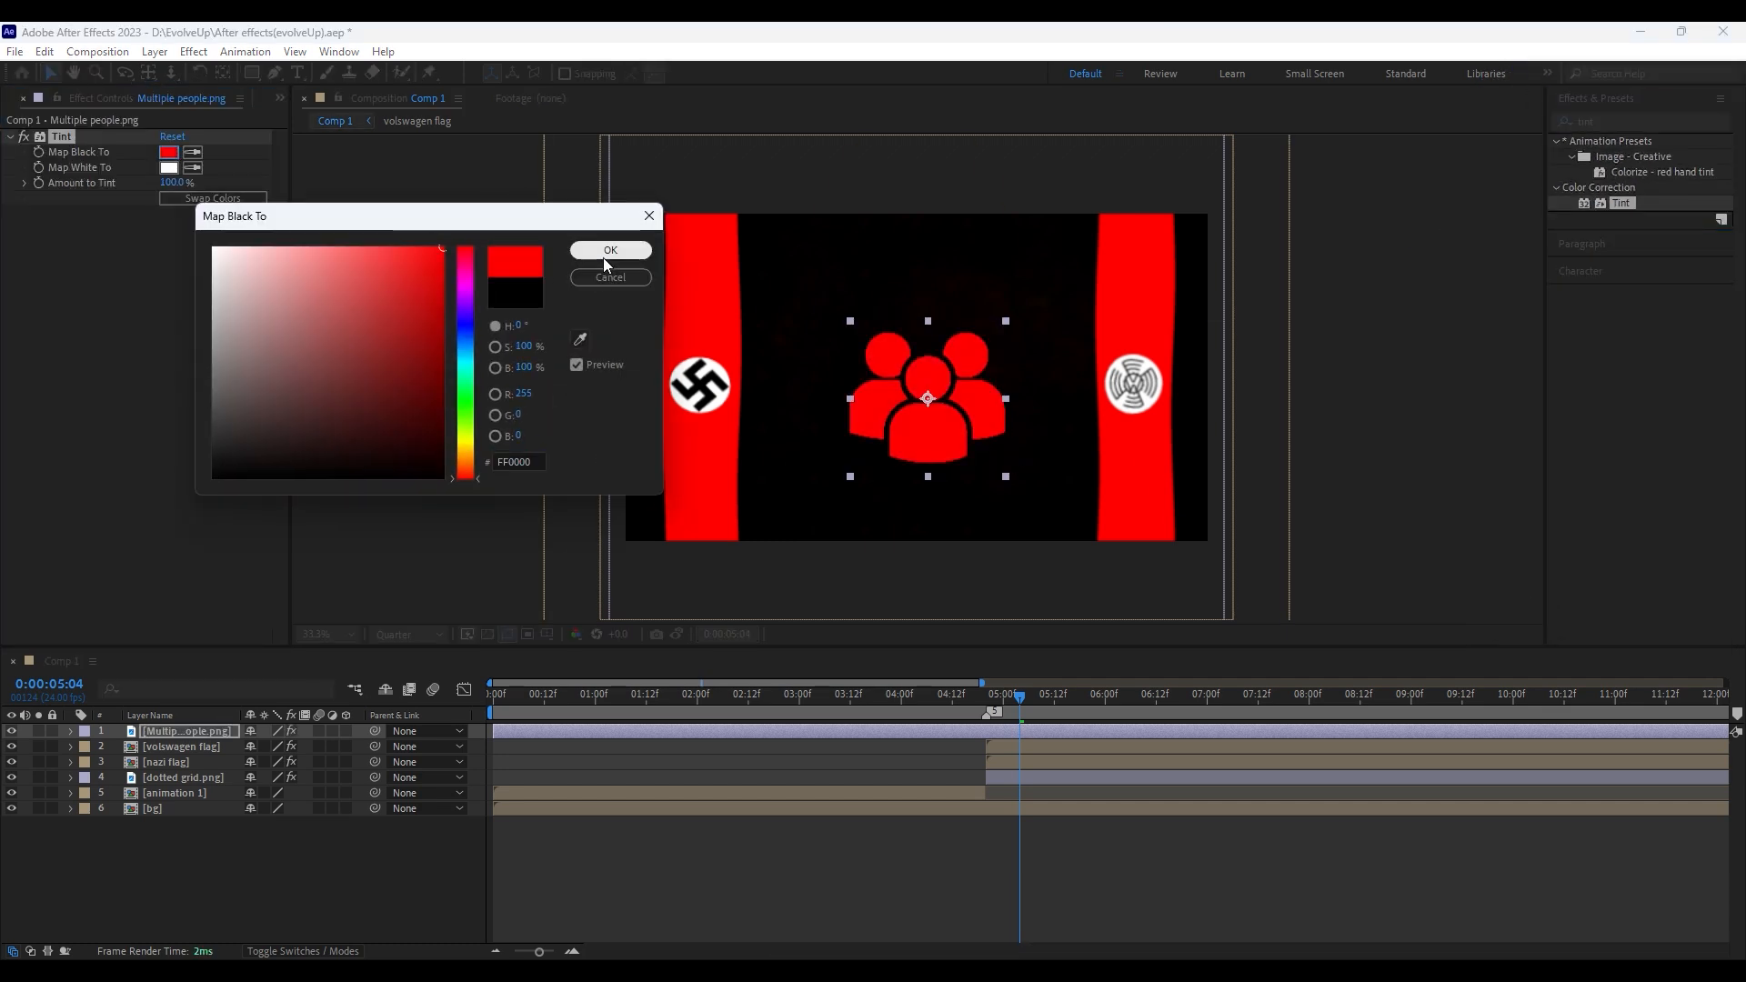
pyautogui.click(604, 261)
# Scale the people icon down to a small size and place it beside the nazi flag's emblem
pyautogui.click(1006, 478)
pyautogui.click(969, 438)
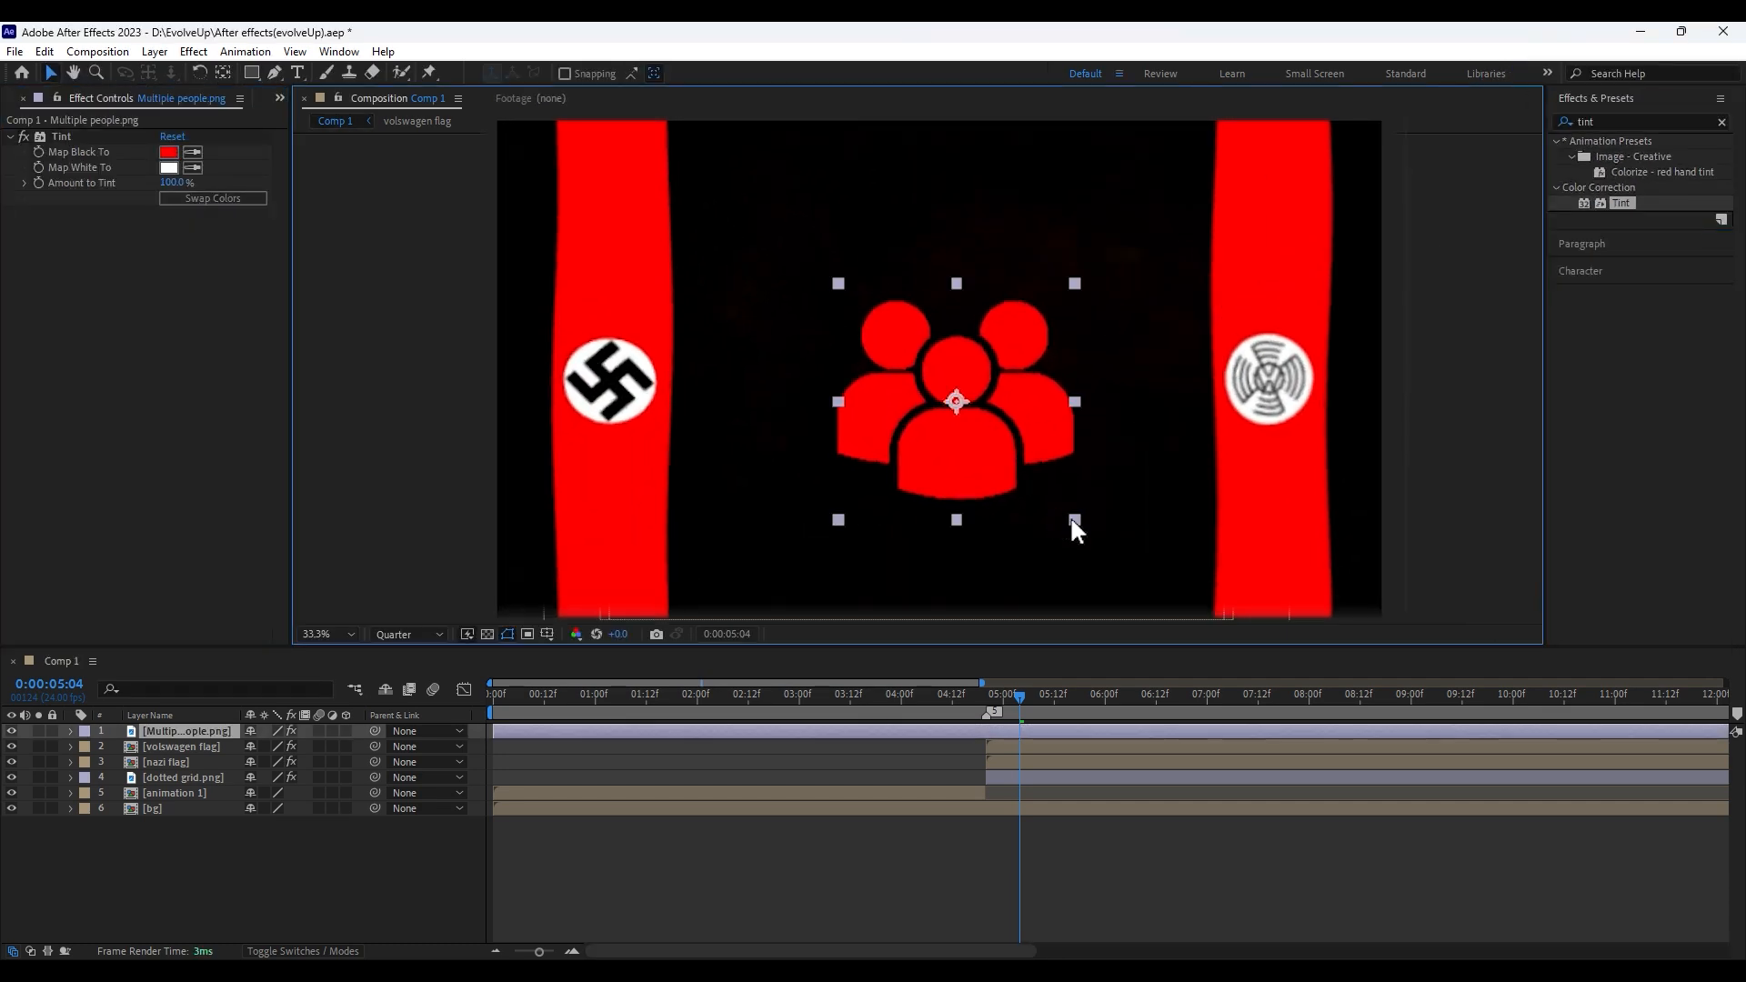
pyautogui.moveTo(1005, 477); pyautogui.dragTo(810, 390)
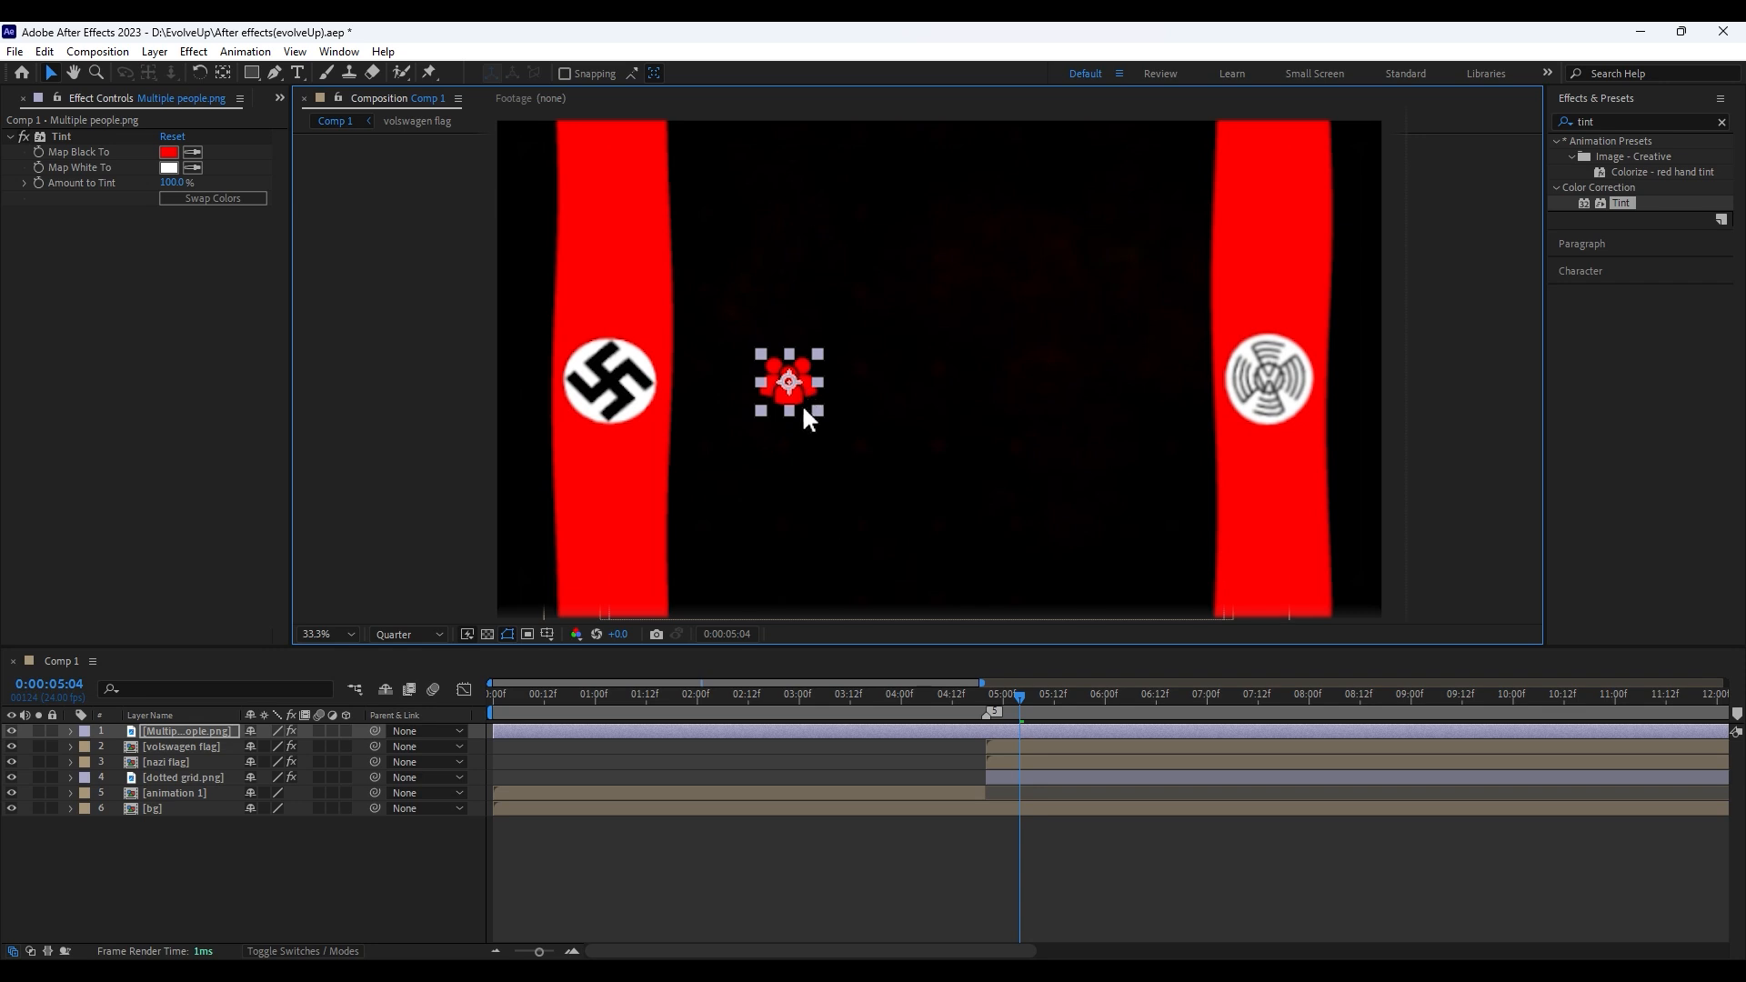
pyautogui.click(1014, 850)
# Trim the people icon layer to start at 0:00:04:20 and fine-tune the icon's position beside the nazi flag
pyautogui.moveTo(1020, 695); pyautogui.dragTo(987, 695)
pyautogui.click(1009, 733)
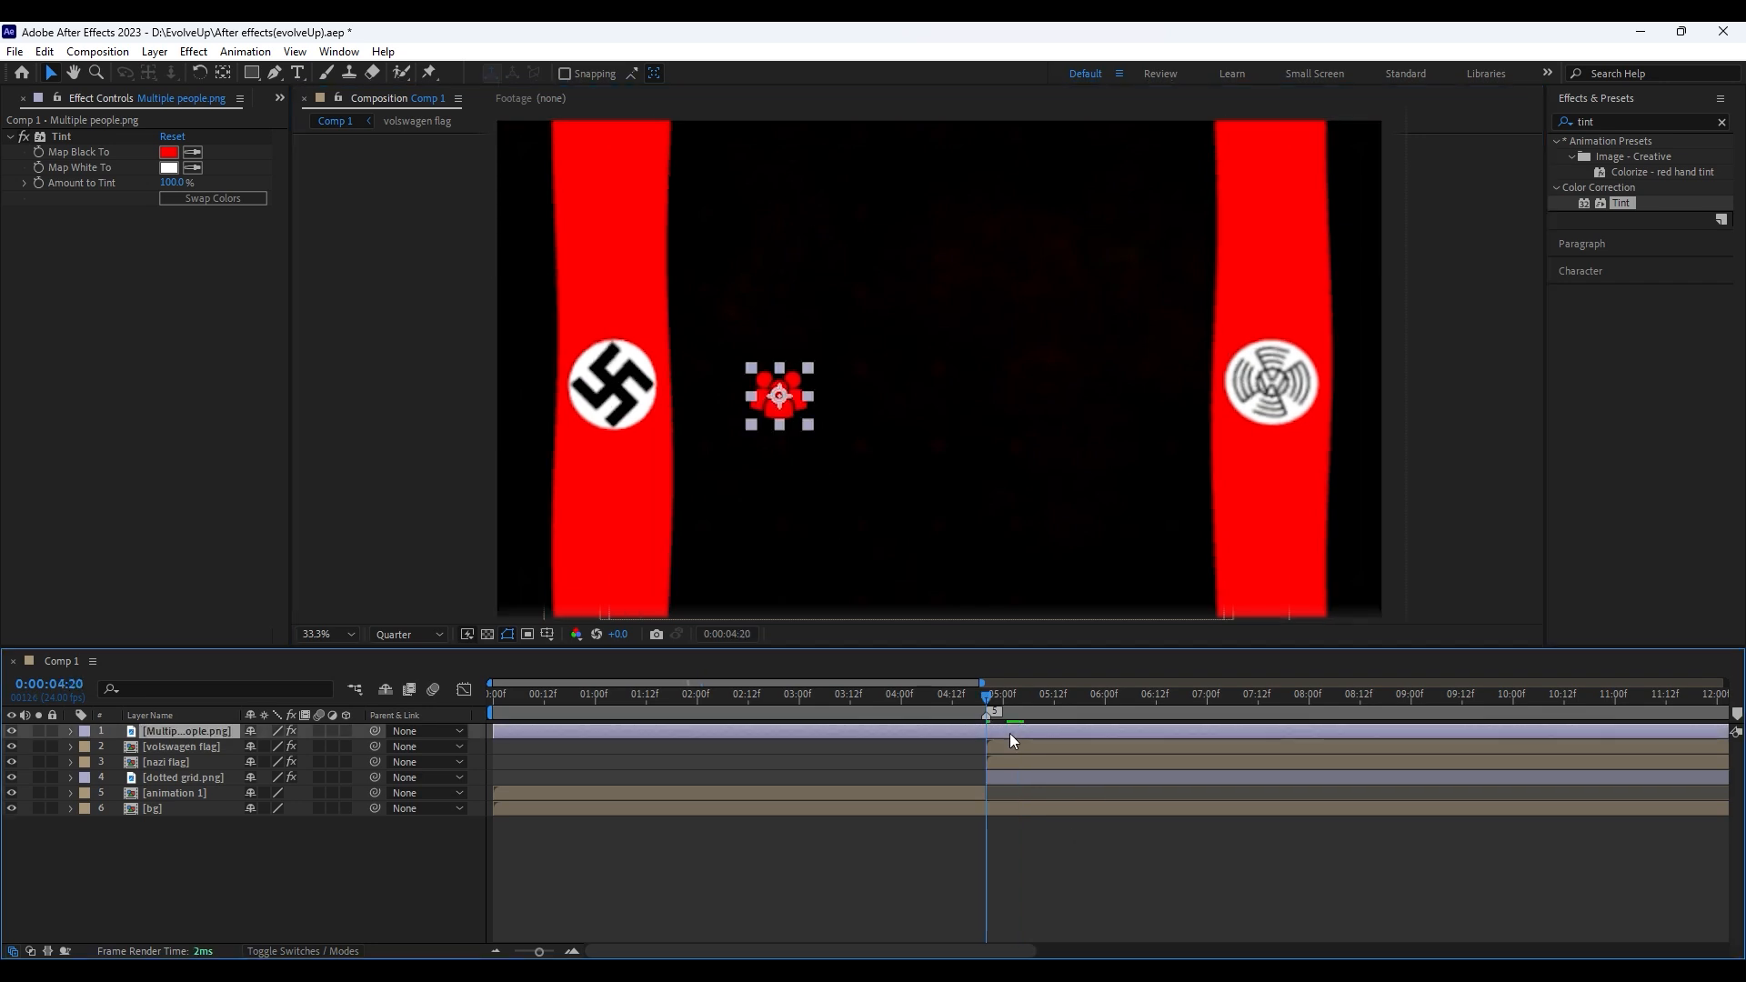
pyautogui.hotkey('alt', '[')
pyautogui.click(991, 851)
pyautogui.moveTo(785, 414); pyautogui.dragTo(789, 400)
pyautogui.click(1038, 824)
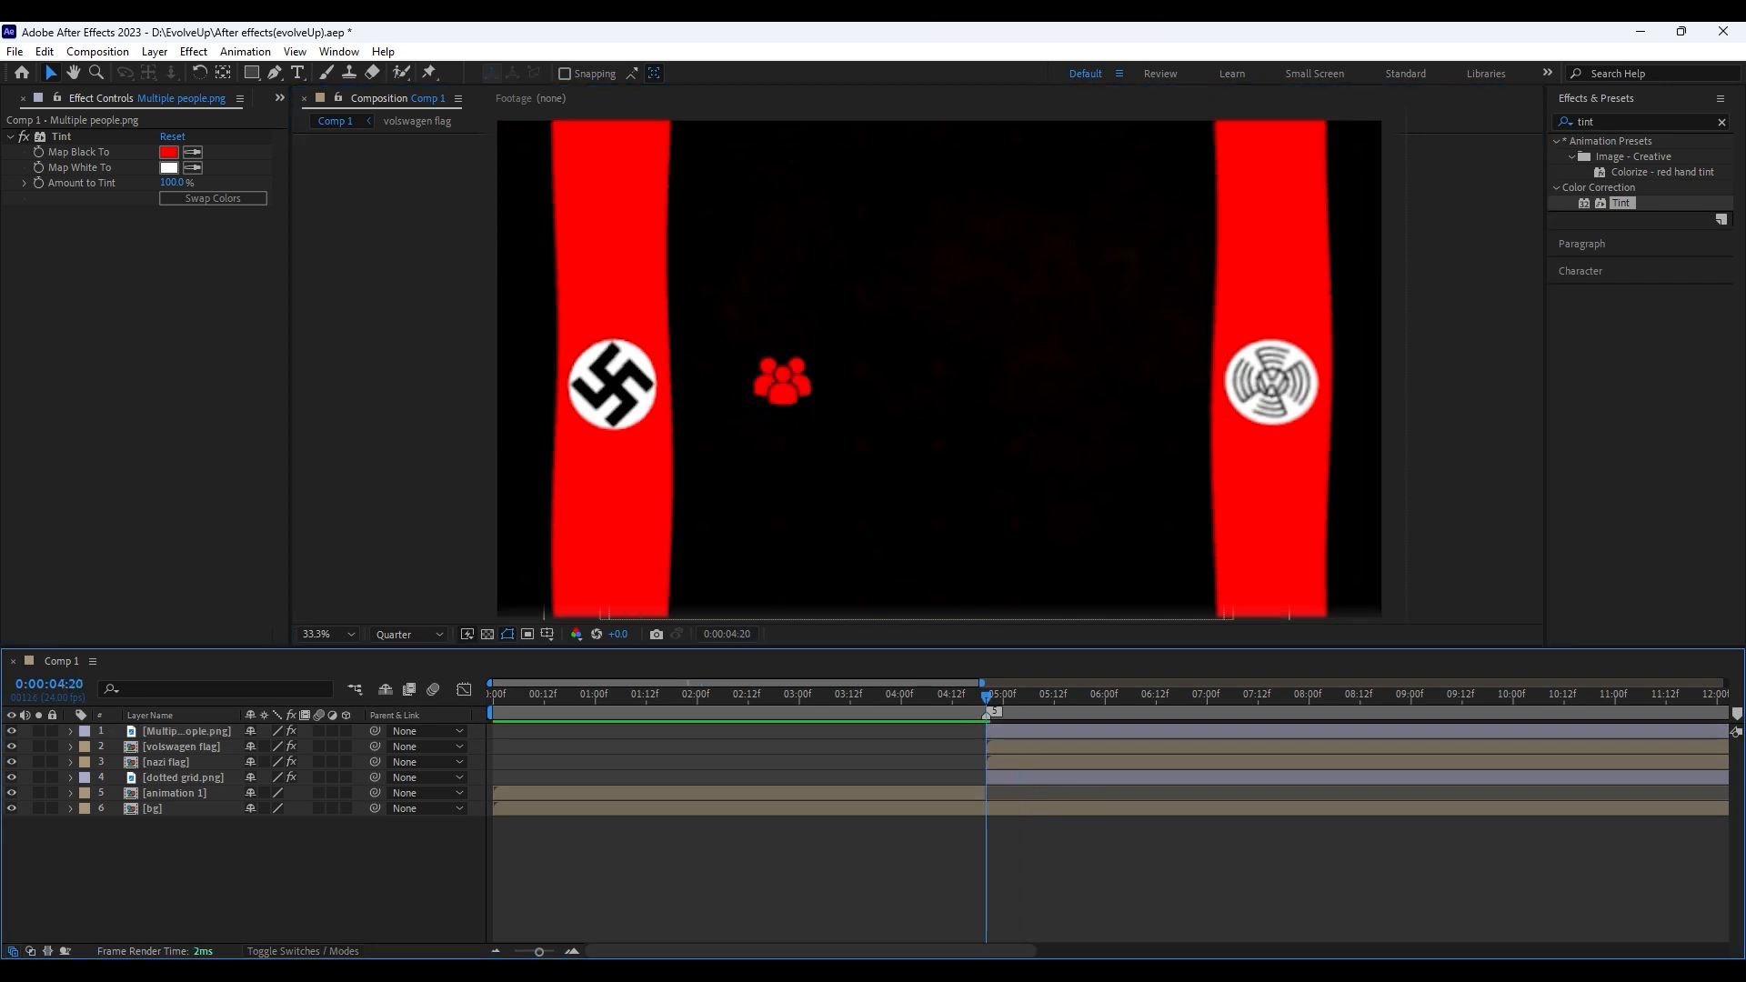
# Add the Volkswagen logo PNG to Comp 1 and colour it white (FFFFFF) with a Fill effect
pyautogui.click(7, 100)
pyautogui.click(87, 539)
pyautogui.moveTo(107, 542); pyautogui.dragTo(1020, 728)
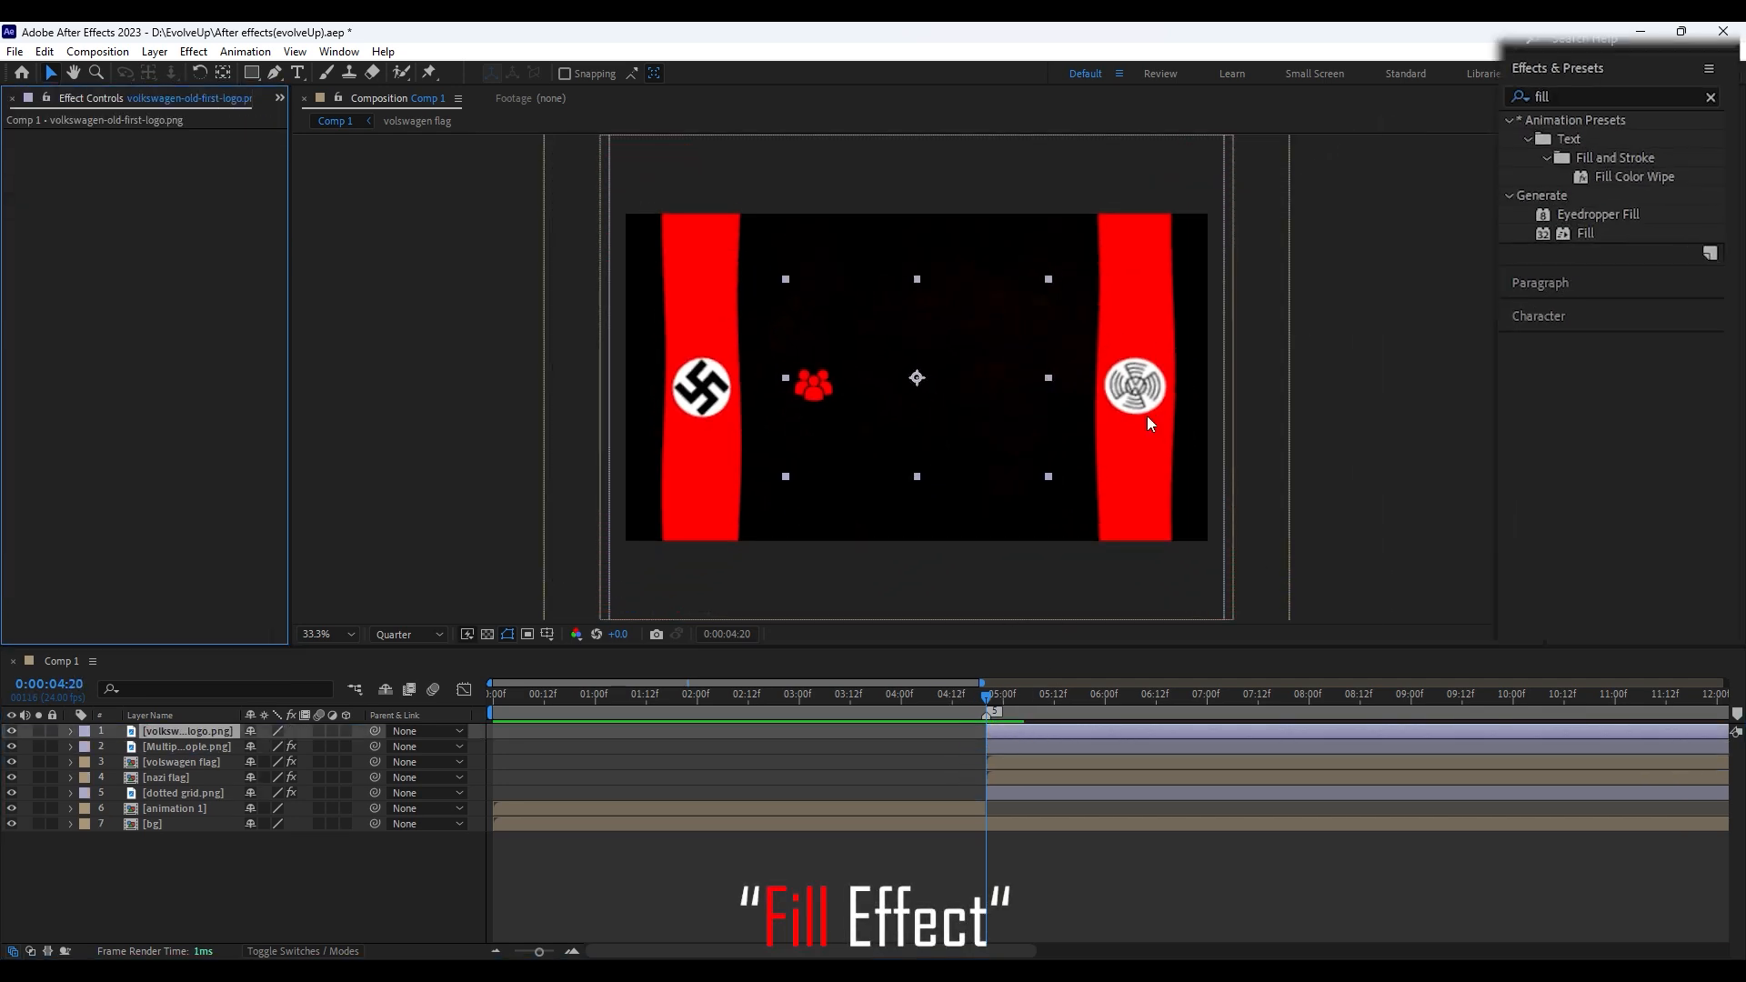
pyautogui.moveTo(1578, 234); pyautogui.dragTo(980, 431)
pyautogui.click(169, 184)
pyautogui.moveTo(226, 262); pyautogui.dragTo(173, 196)
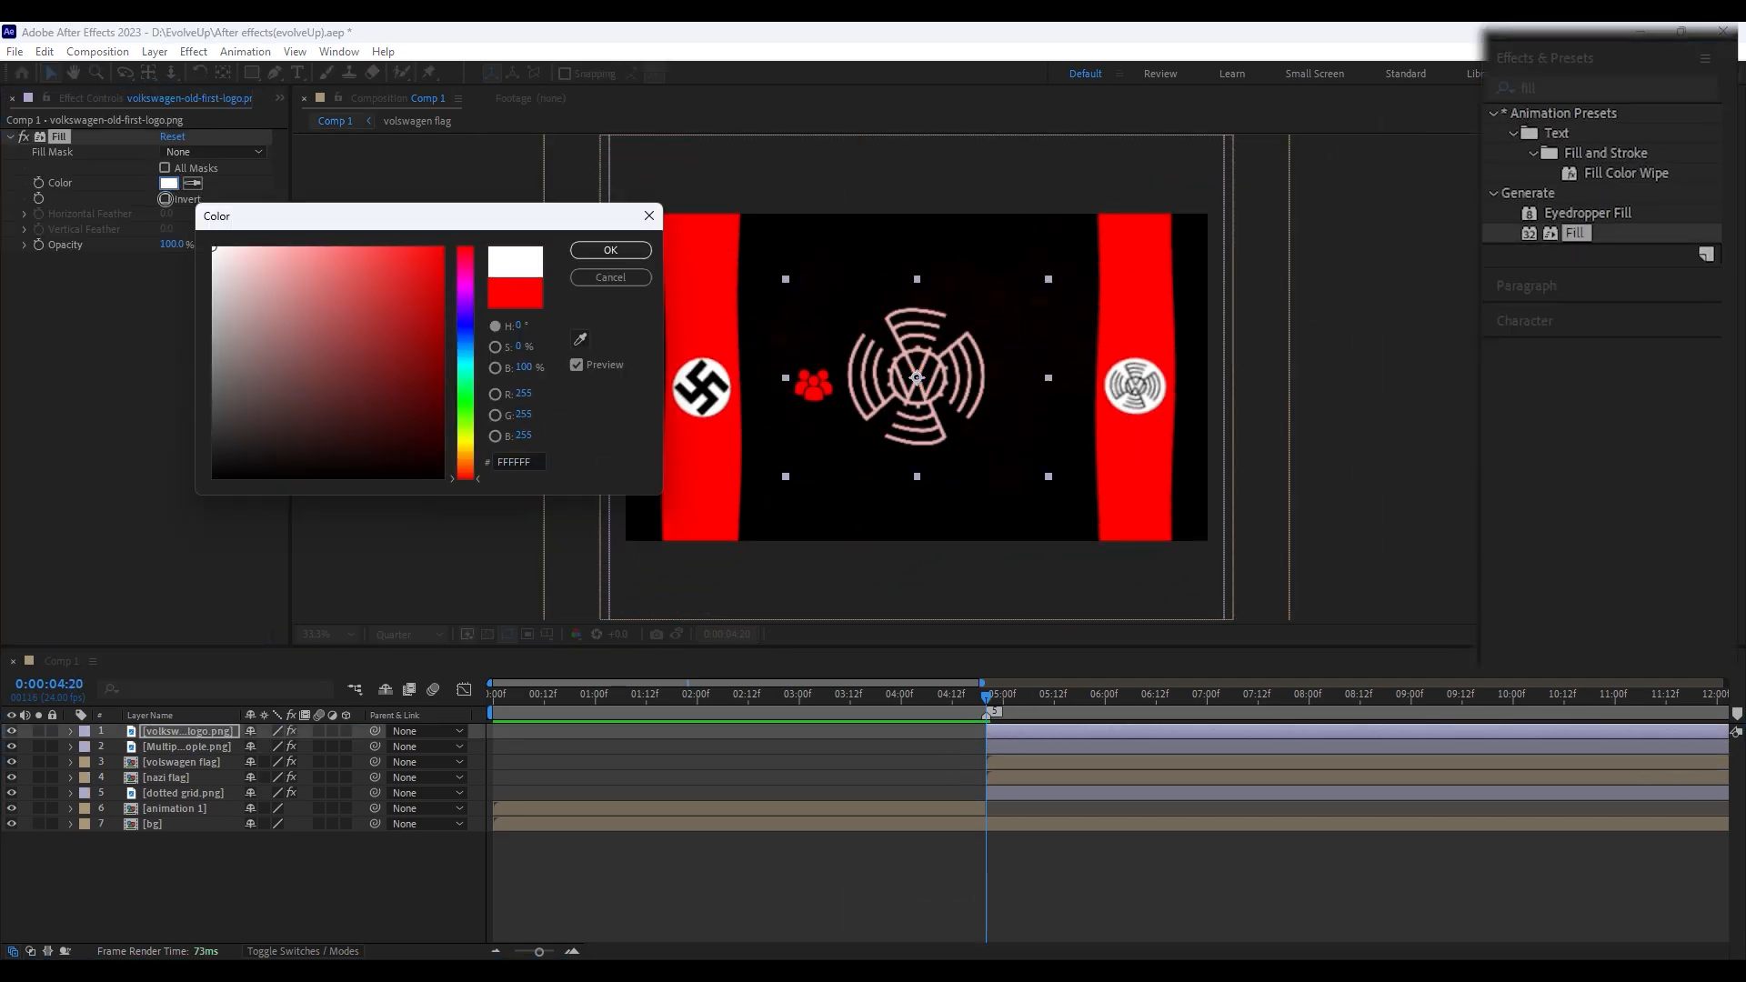
pyautogui.click(609, 254)
# Shrink the white logo, place it beside the volswagen flag and shift both icons slightly towards the centre
pyautogui.moveTo(1142, 519); pyautogui.dragTo(1140, 425)
pyautogui.click(1100, 824)
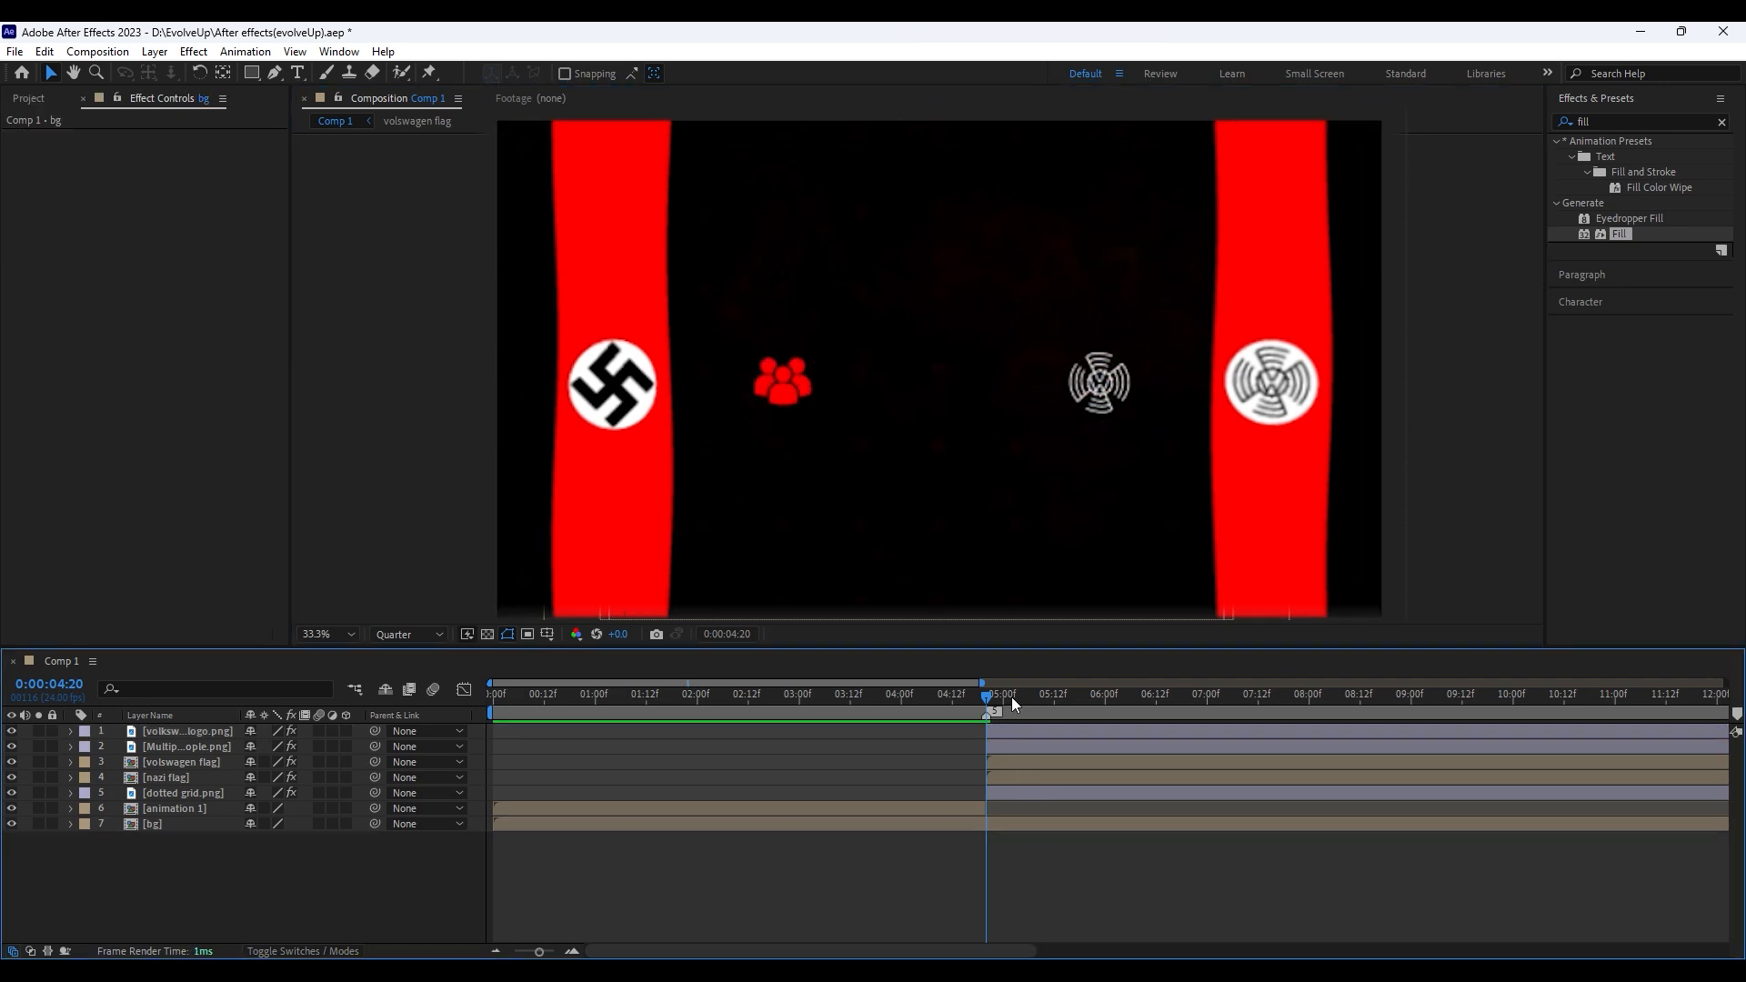
pyautogui.click(784, 382)
pyautogui.click(1098, 382)
pyautogui.click(1120, 541)
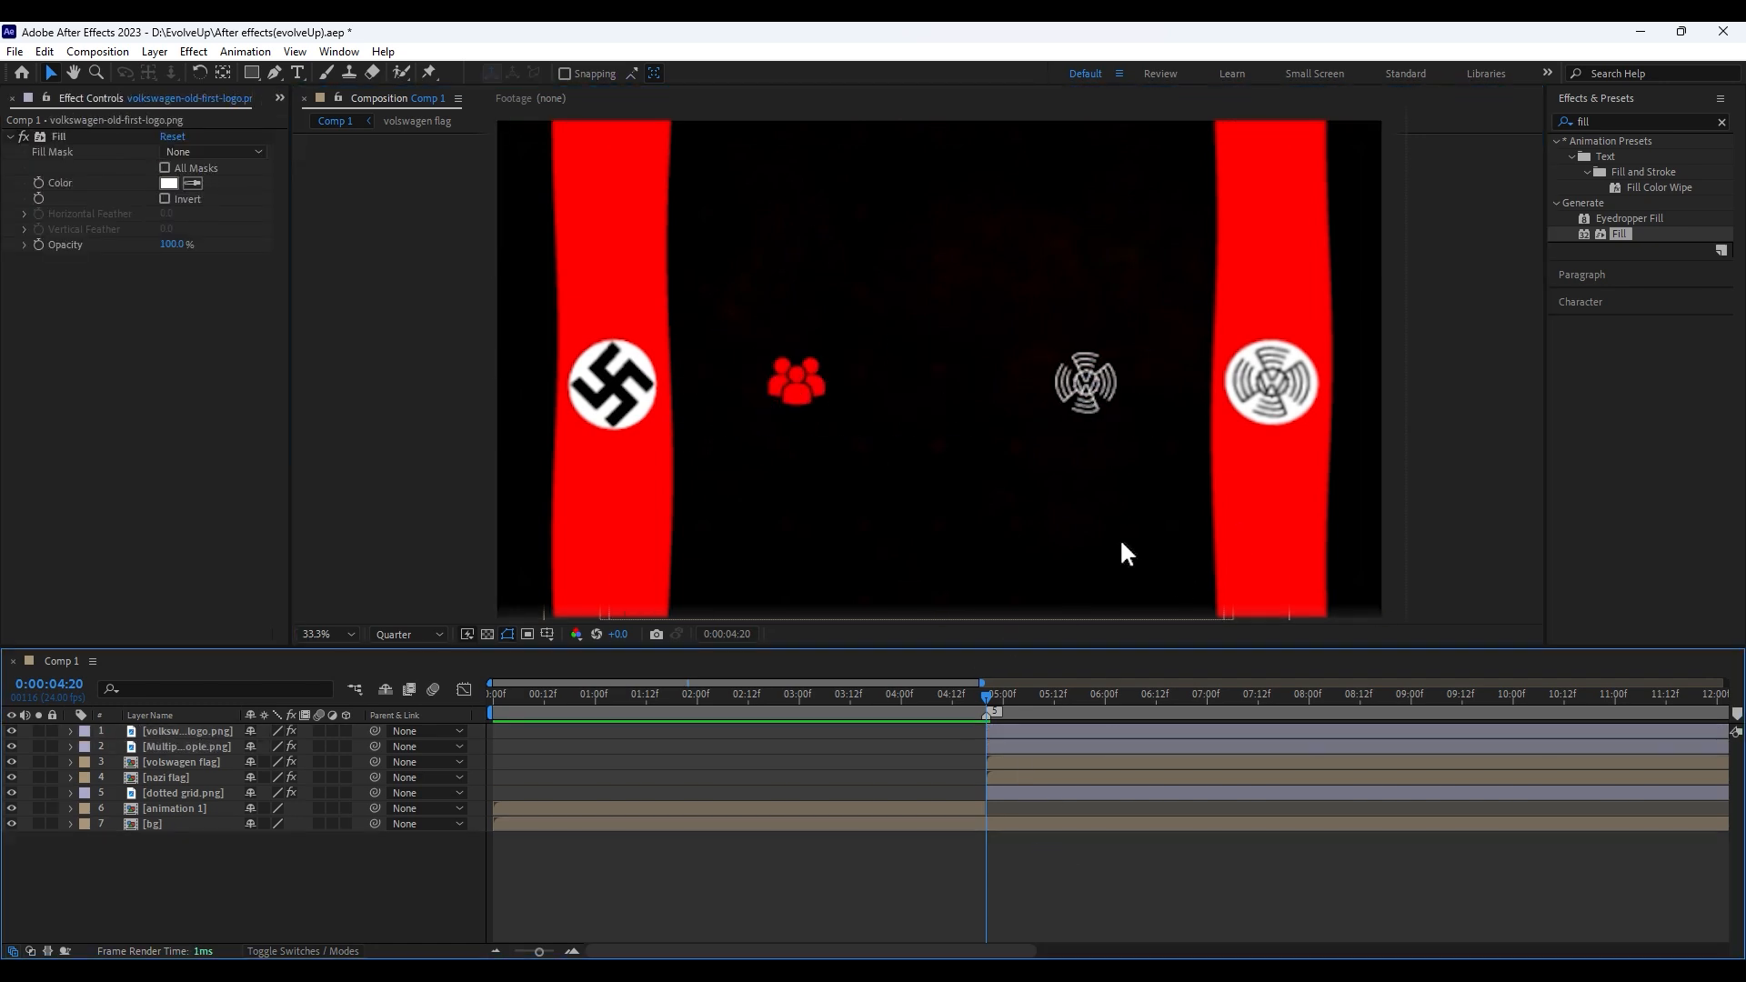
# Draw a straight horizontal line with the Pen tool from the people icon to the white logo
pyautogui.click(327, 634)
pyautogui.click(328, 515)
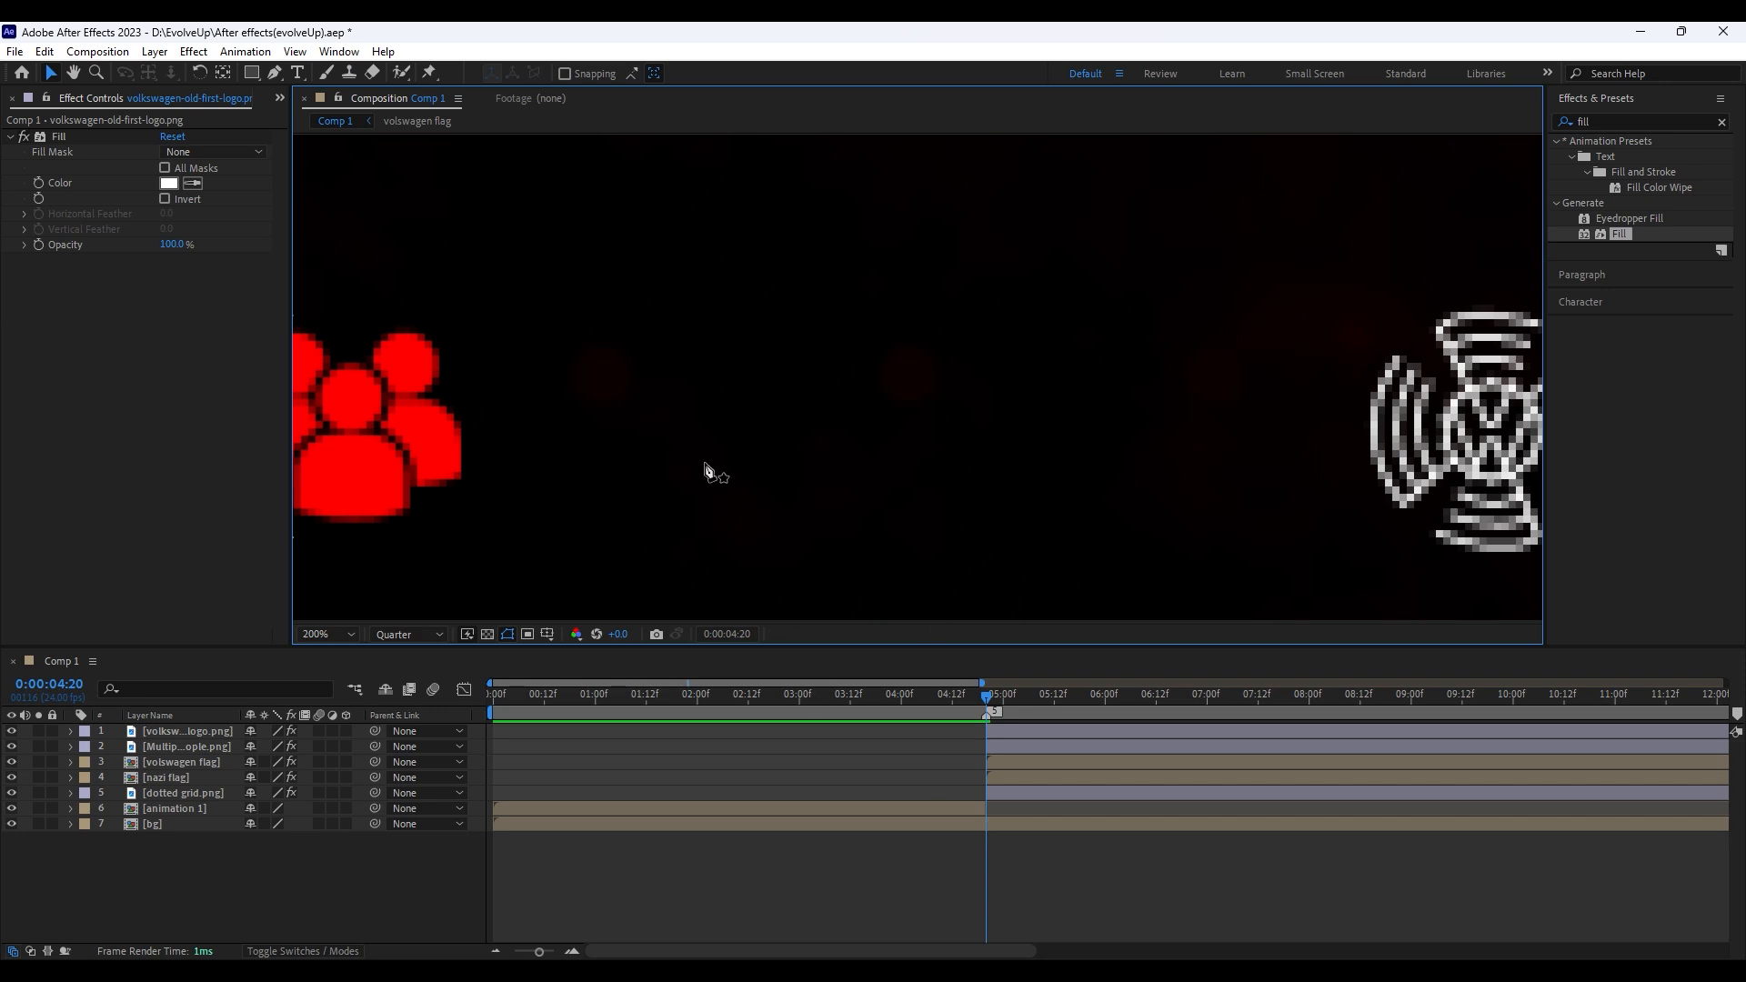
pyautogui.press('g')
pyautogui.click(484, 443)
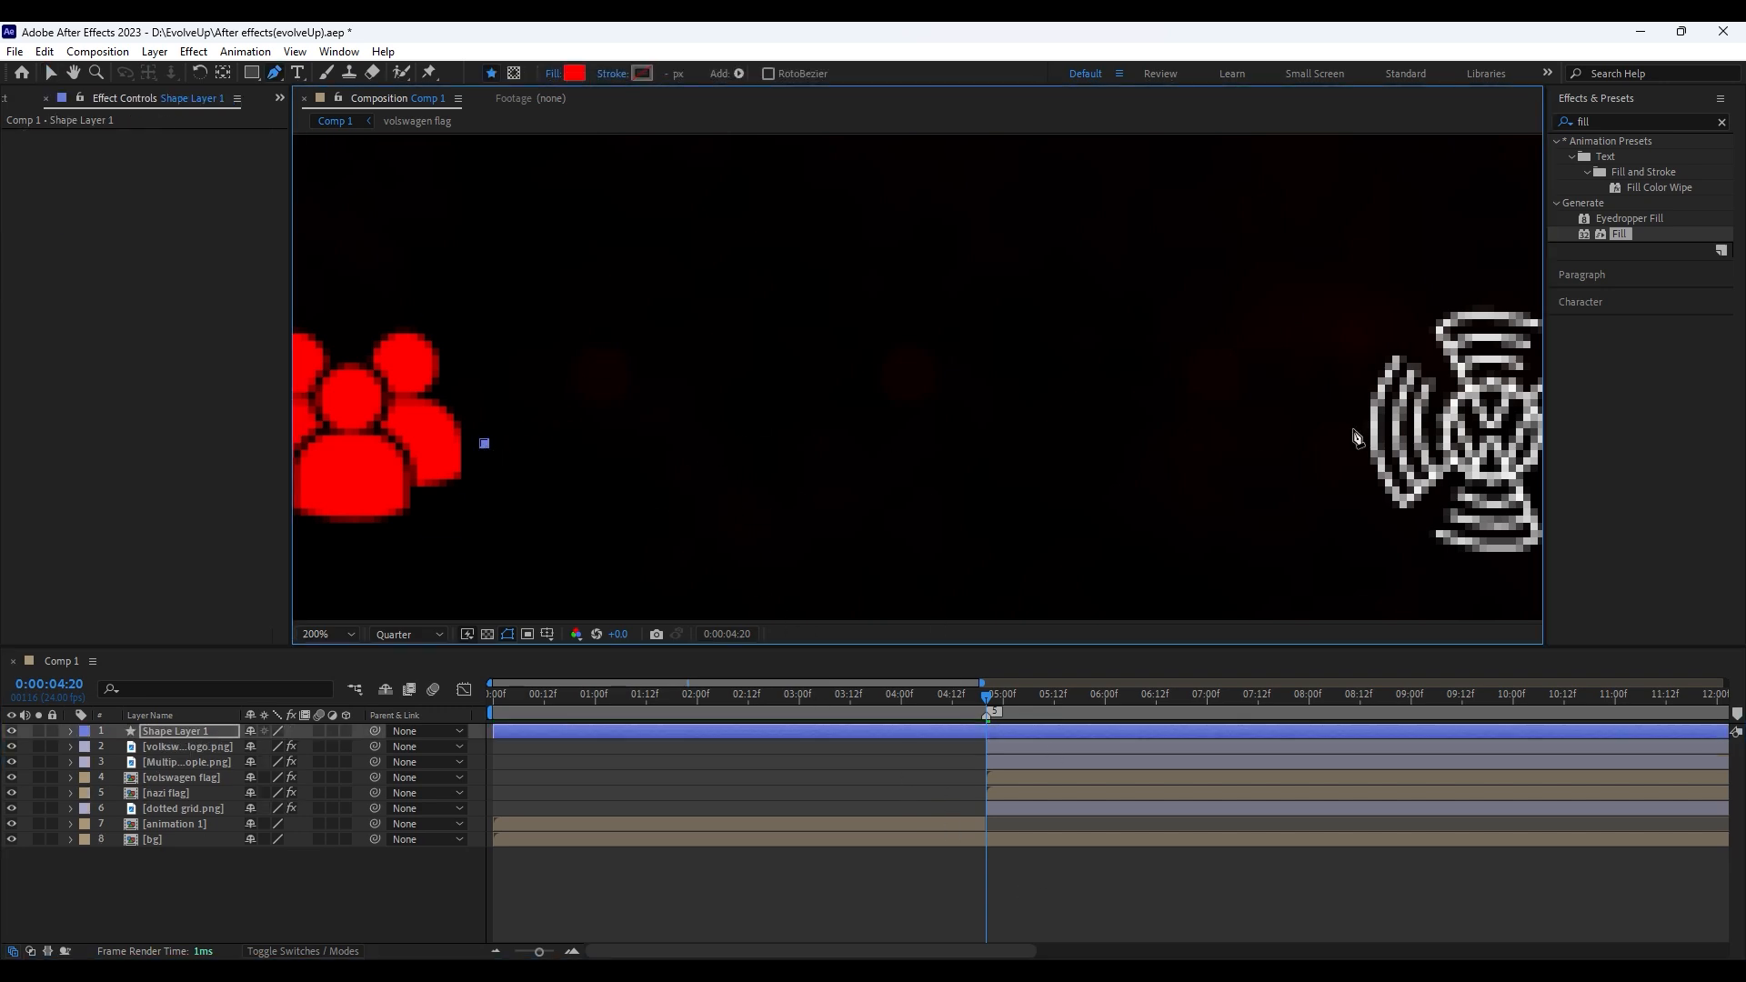
# Set the line's fill to none and give it a 4 px red (FF0000) stroke
pyautogui.click(555, 72)
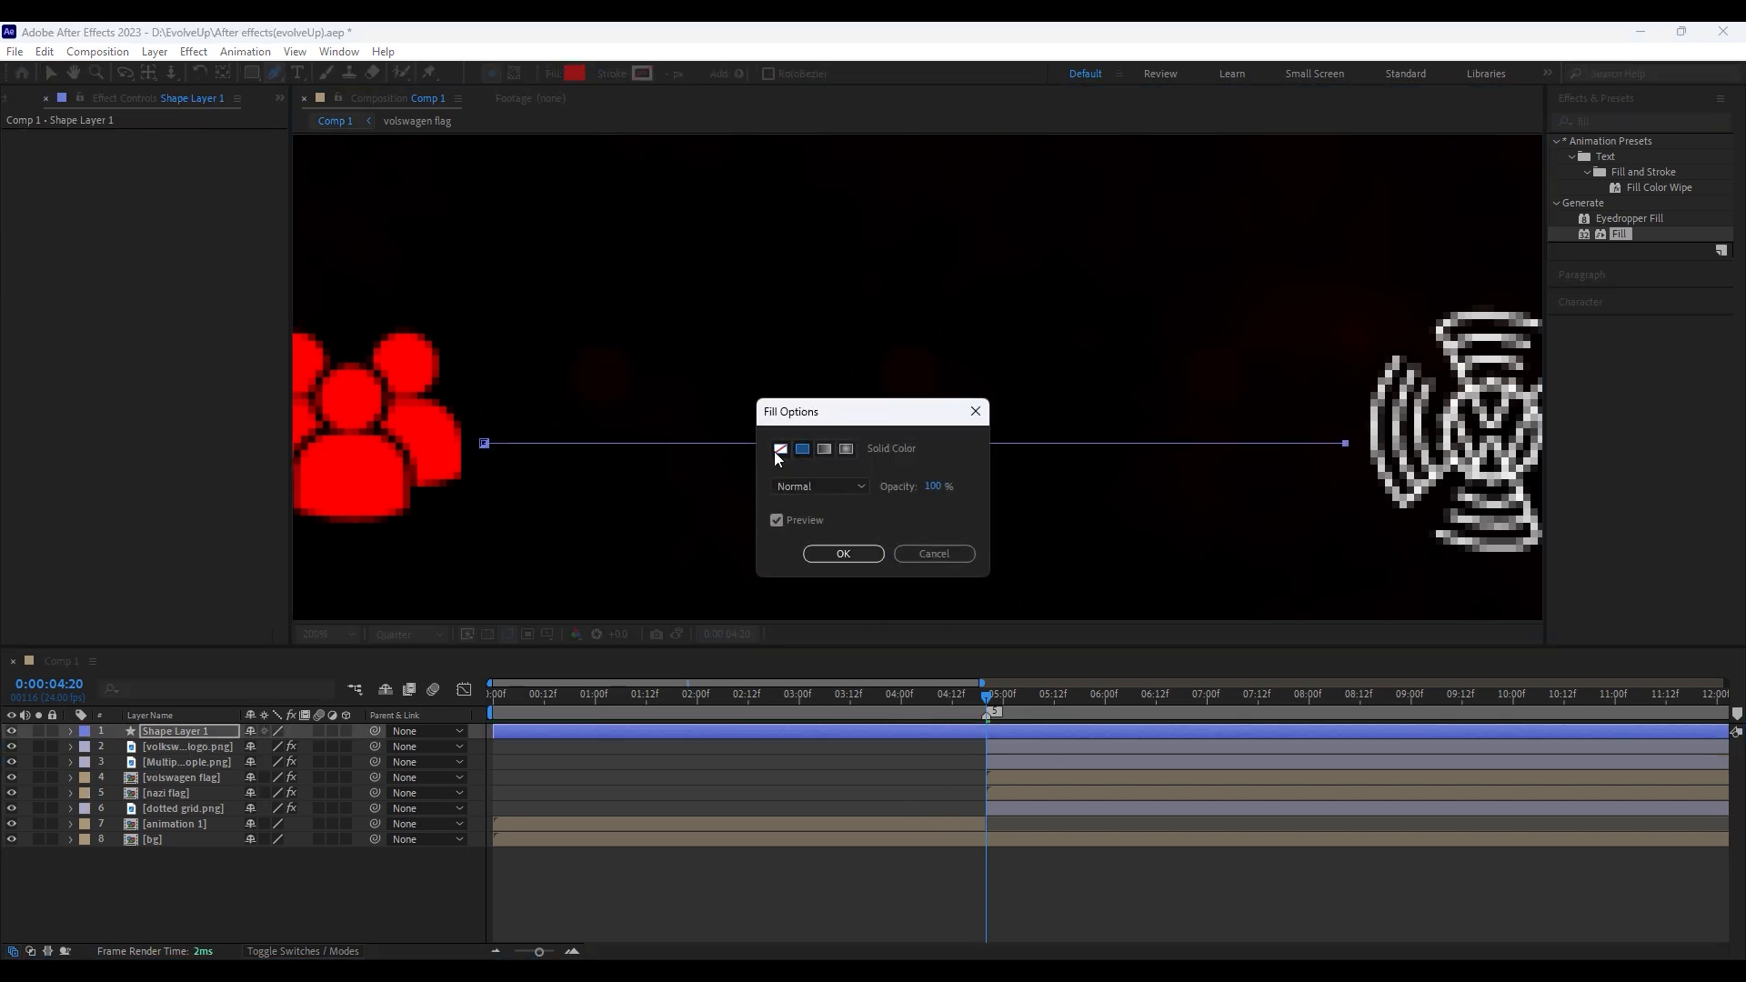
pyautogui.click(773, 449)
pyautogui.press('Return')
pyautogui.click(642, 73)
pyautogui.write('ff0000')
pyautogui.press('Return')
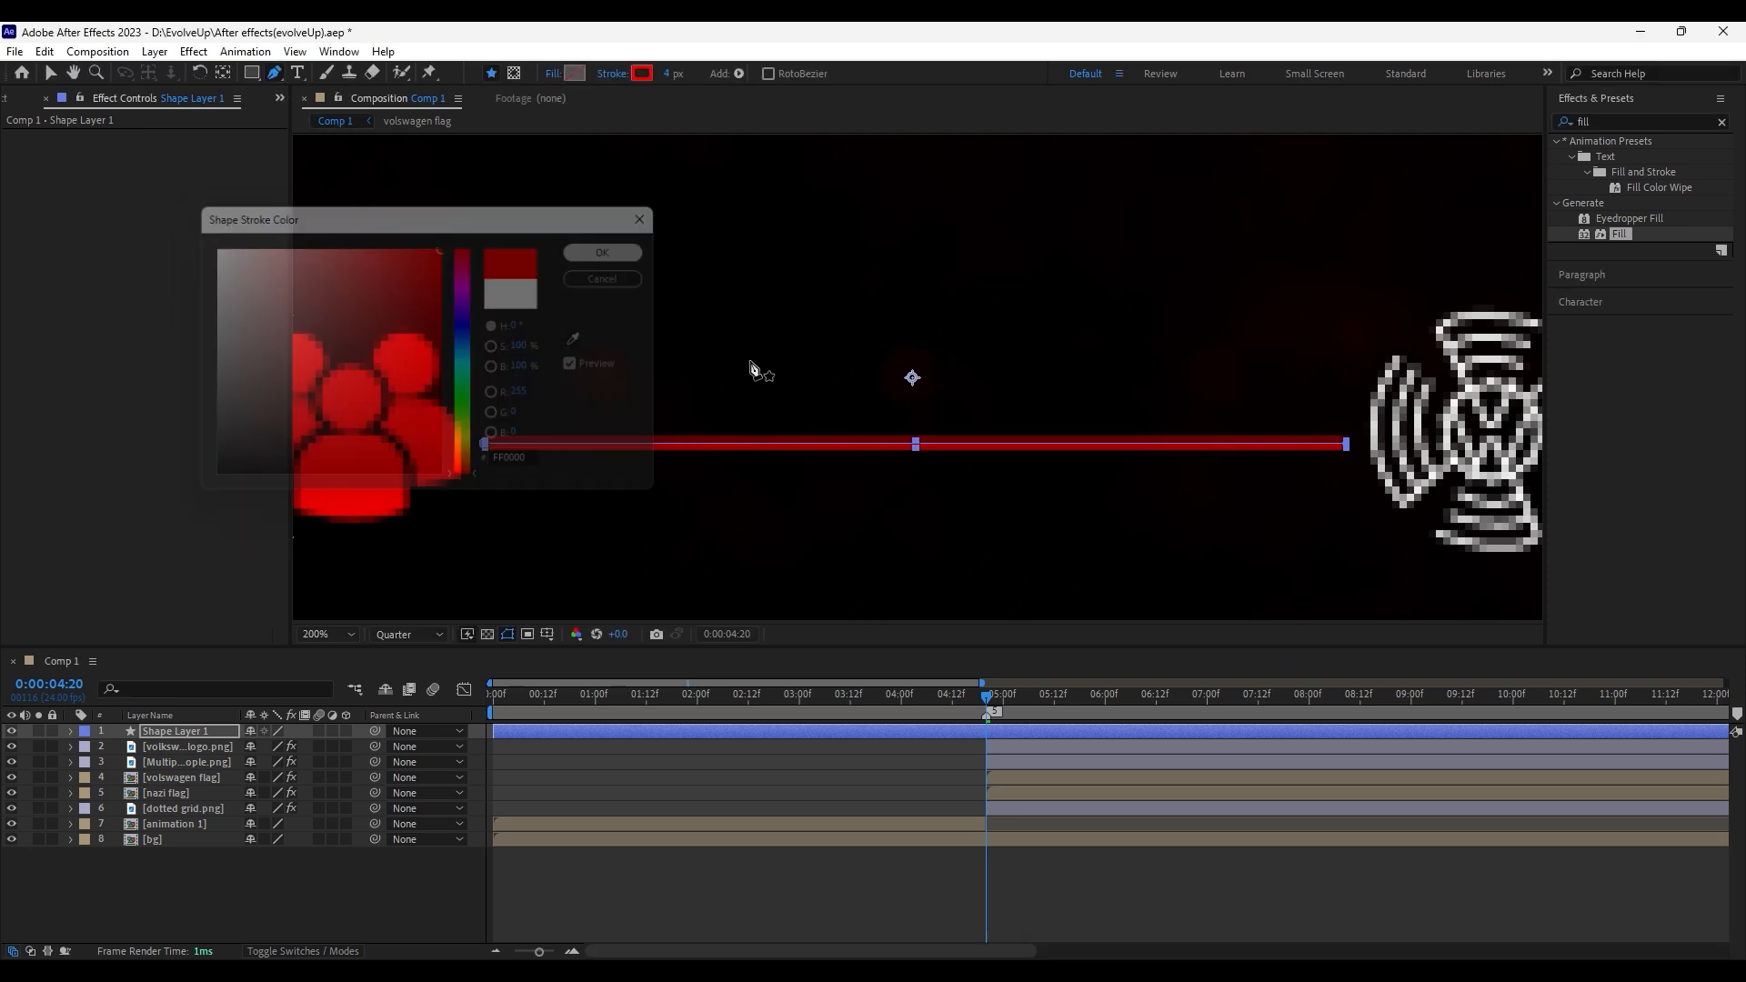
# Trim the line's shape layer to start at 0:00:04:20
pyautogui.click(1049, 876)
pyautogui.click(1001, 732)
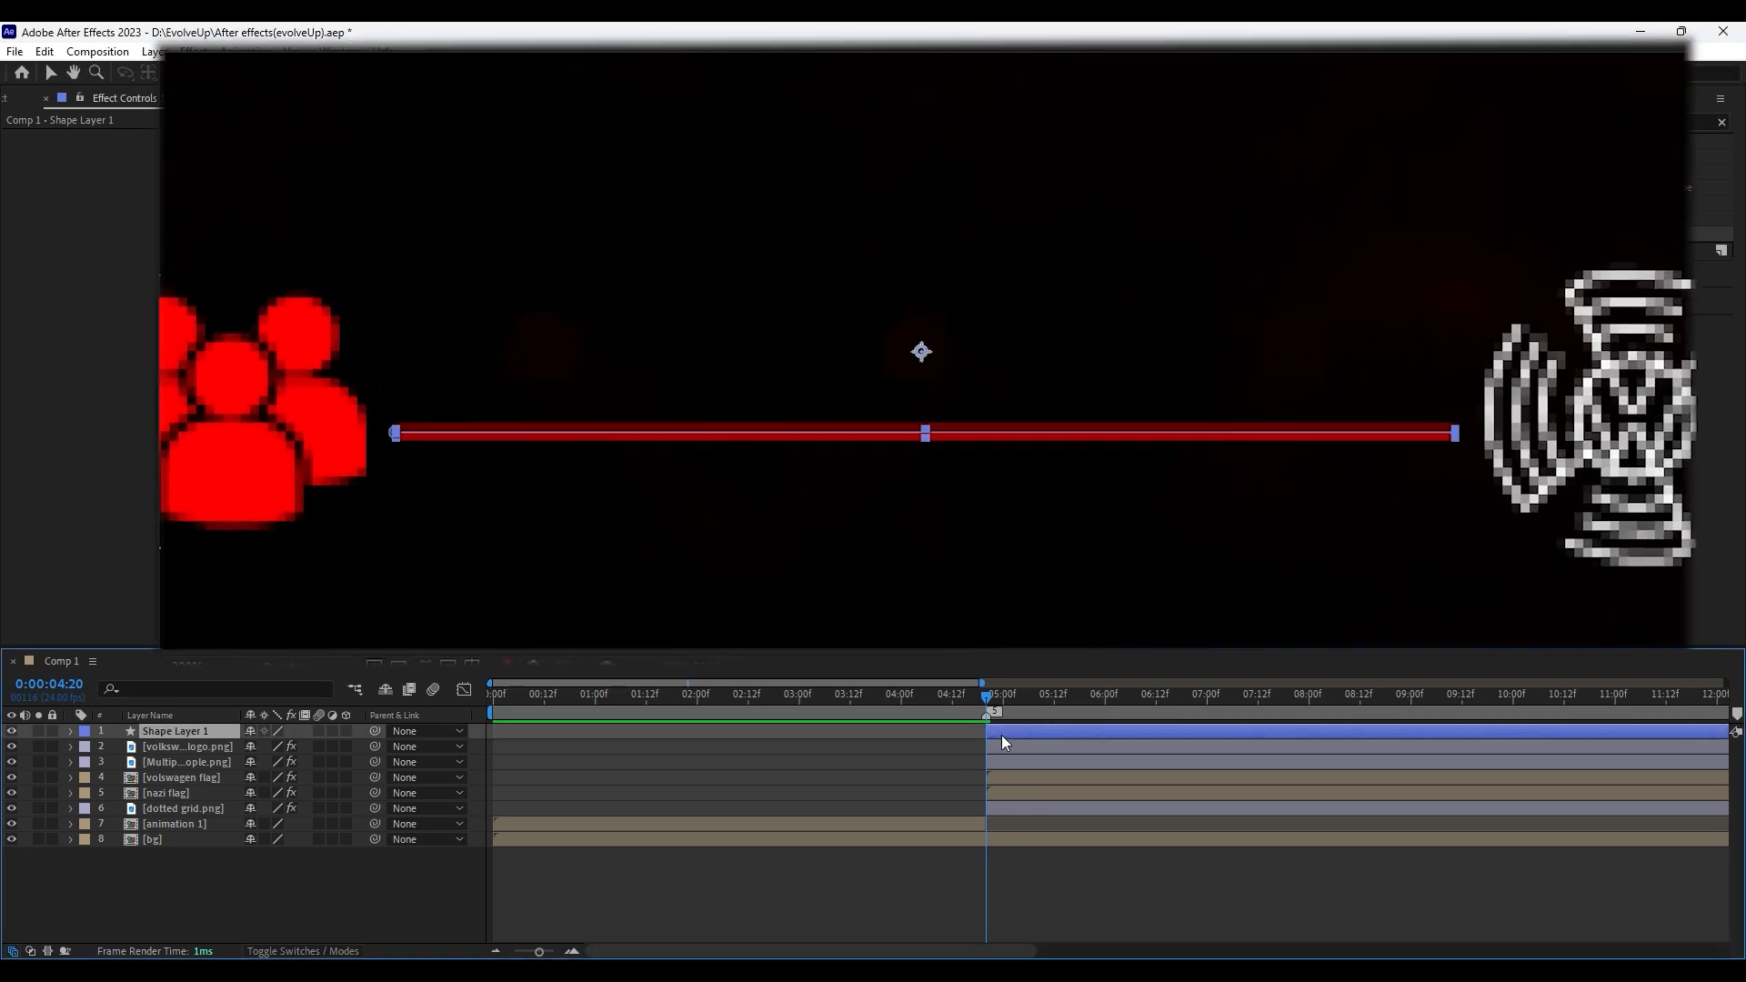
pyautogui.click(1078, 853)
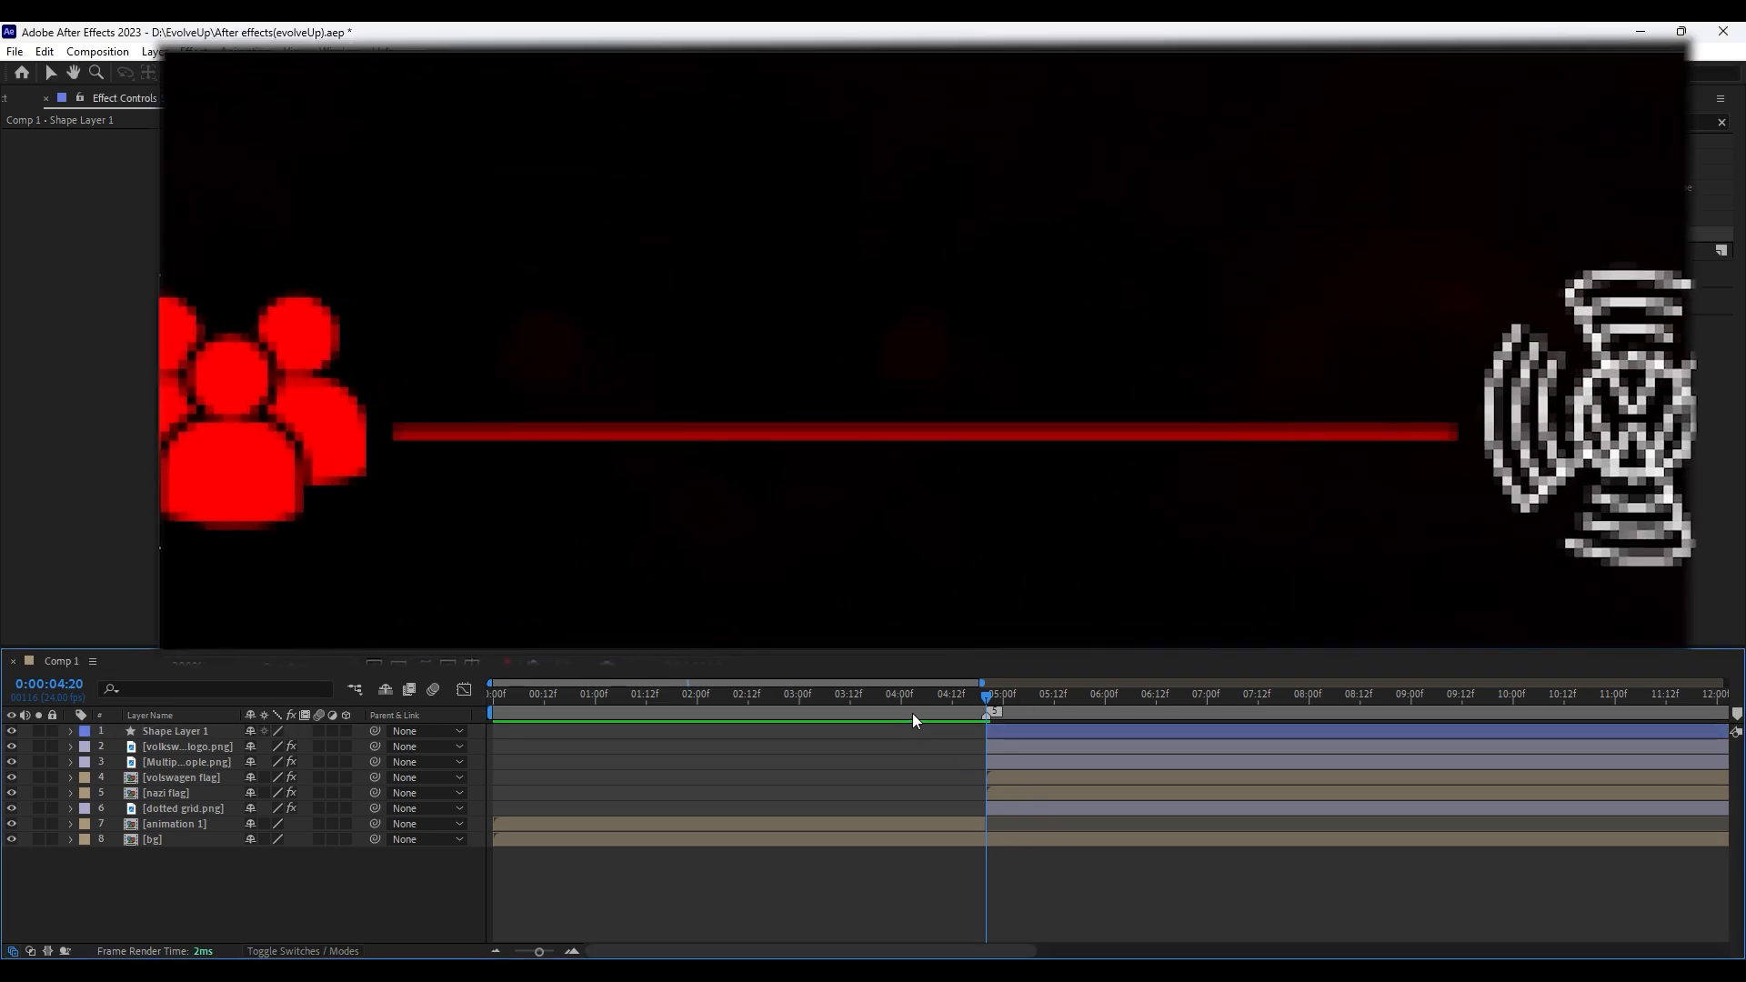
pyautogui.moveTo(852, 421); pyautogui.dragTo(829, 464)
pyautogui.press('super+x')
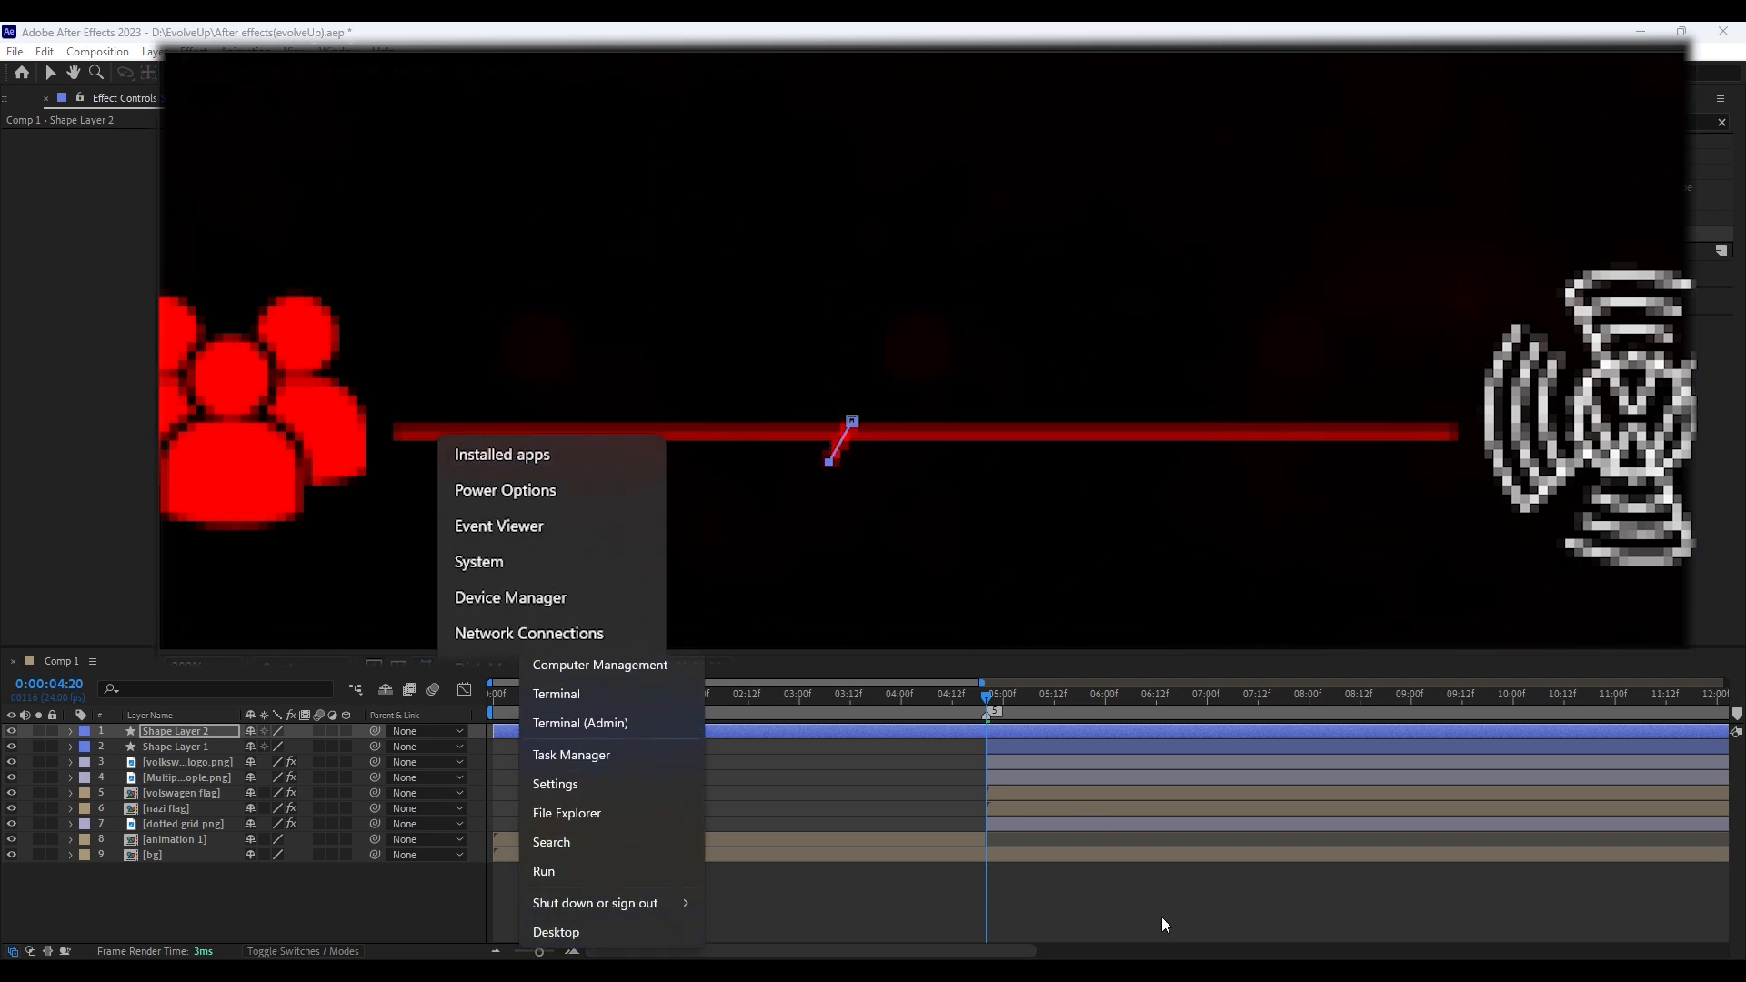
pyautogui.click(1138, 892)
pyautogui.hotkey('ctrl', 'z')
pyautogui.hotkey('ctrl', 'z')
pyautogui.hotkey('ctrl', 'z')
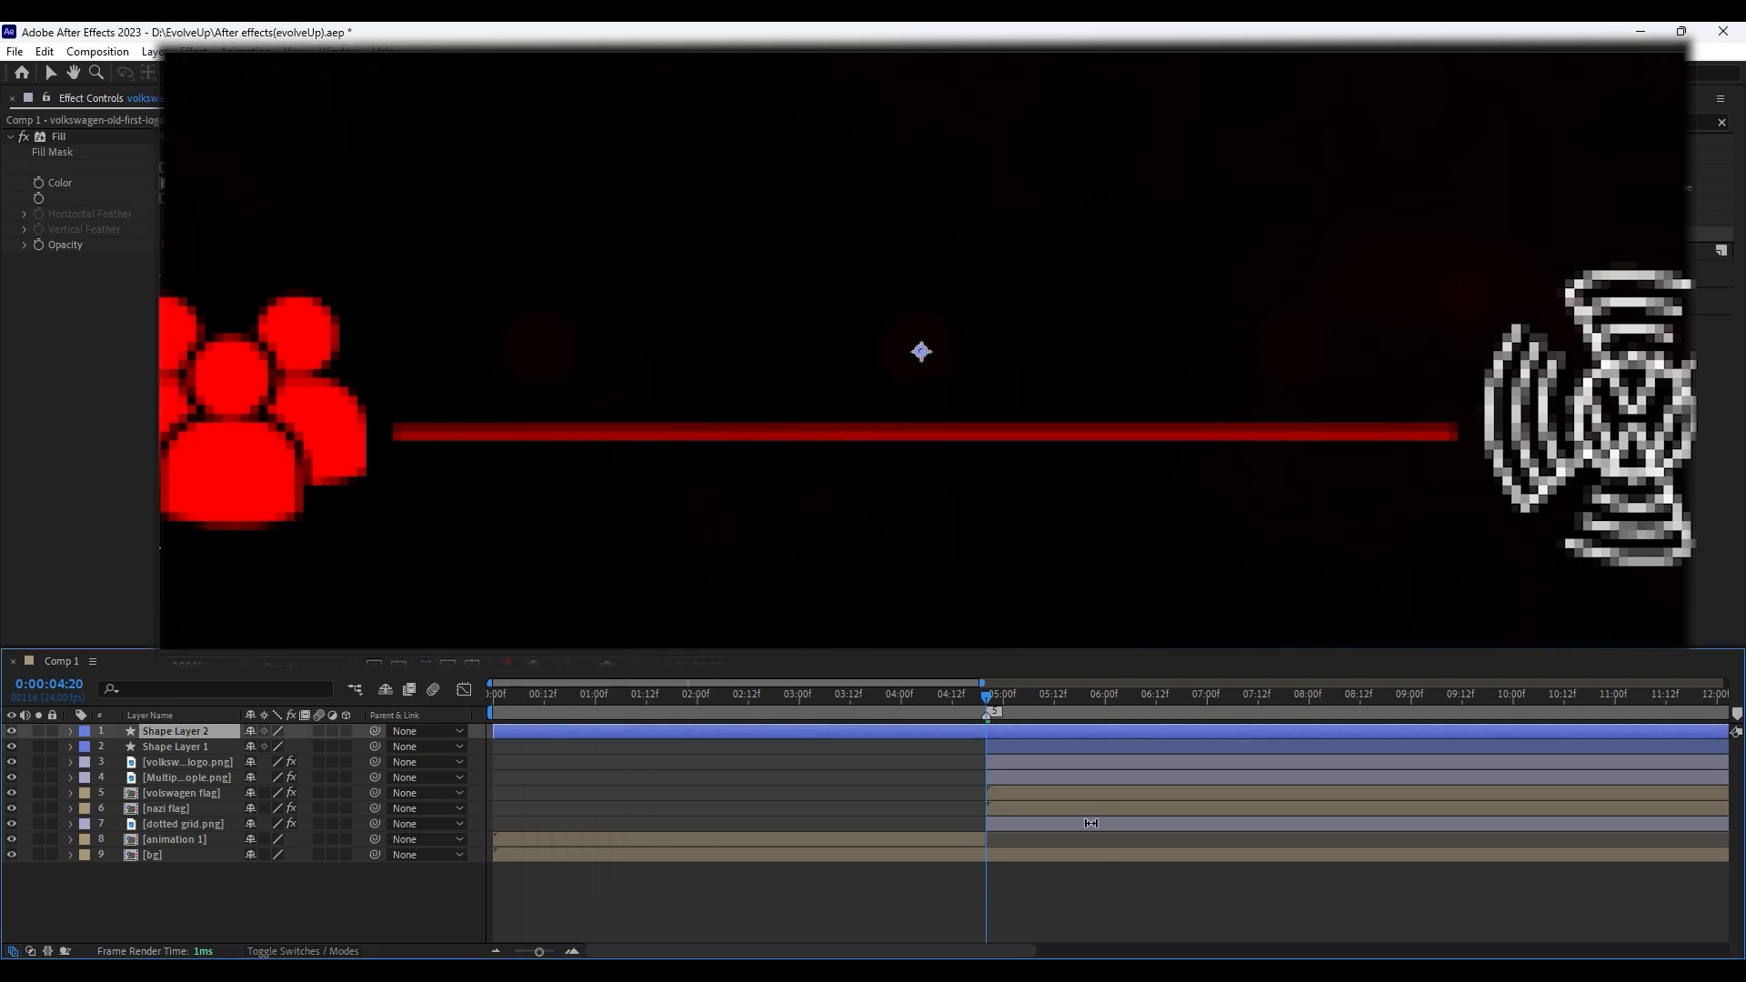
# Draw a small red triangle on the line with the Pen tool as an arrowhead
pyautogui.click(973, 421)
pyautogui.click(995, 441)
pyautogui.click(953, 441)
pyautogui.click(973, 421)
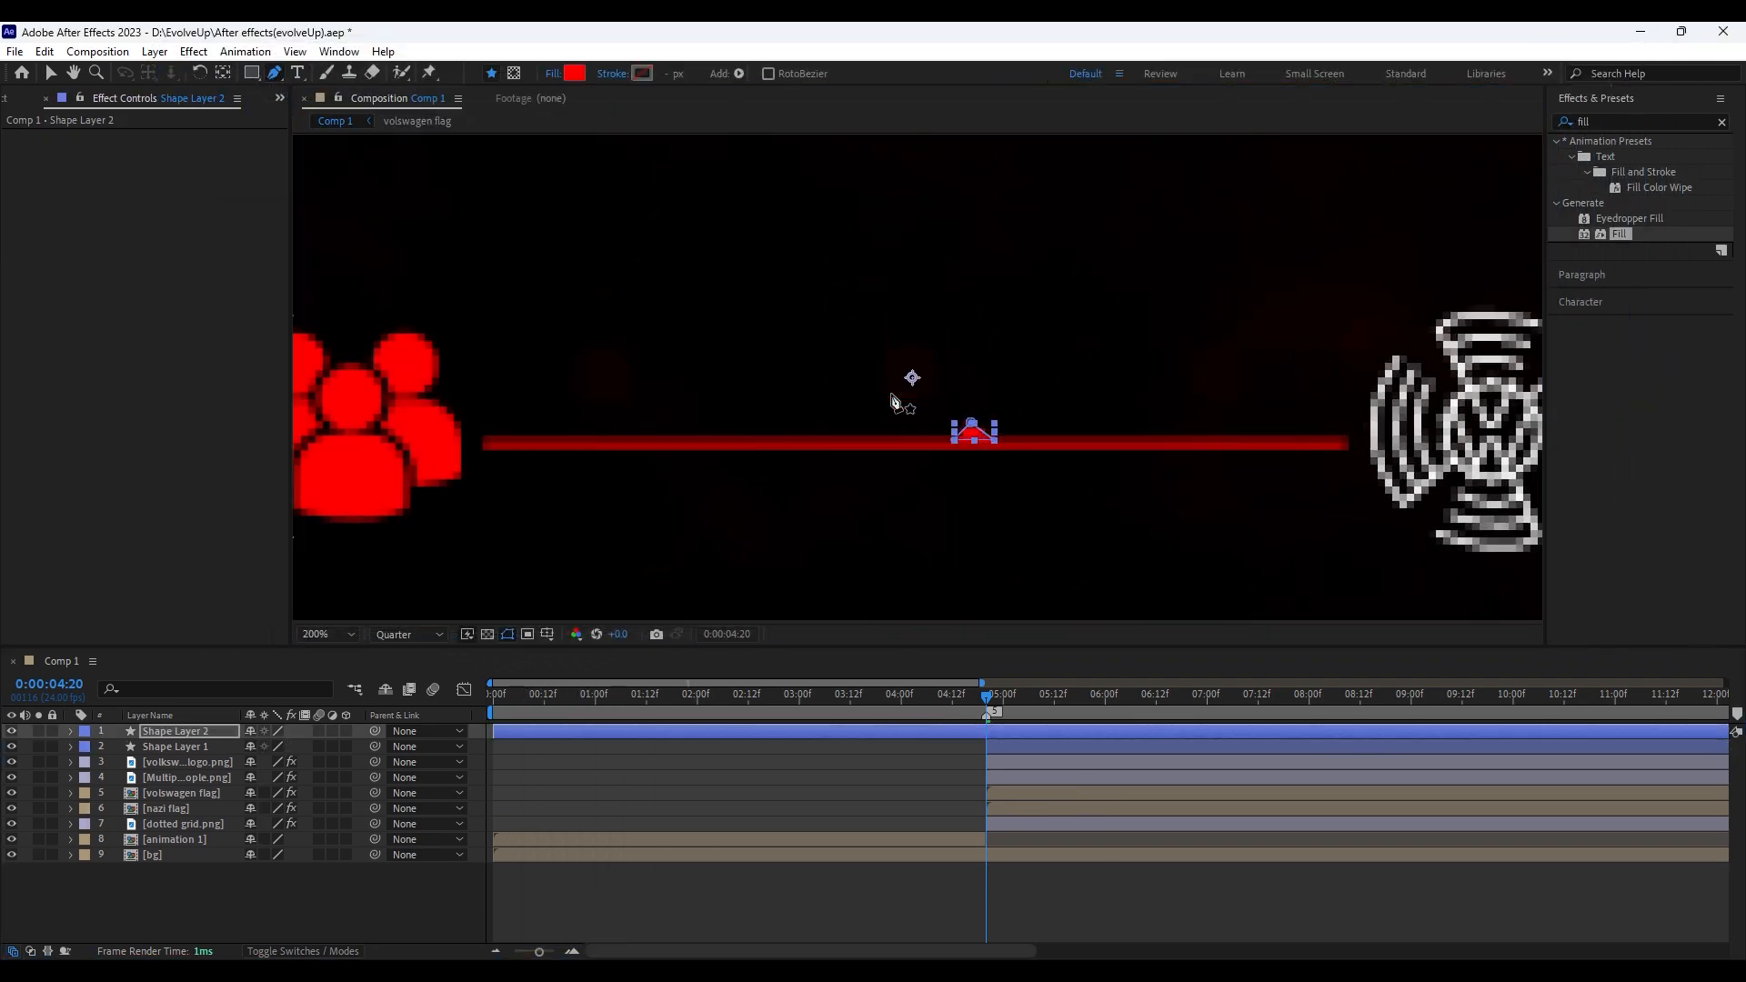
# Rotate the triangle to point at the logo and place it on the line's end beside the logo
pyautogui.press('v')
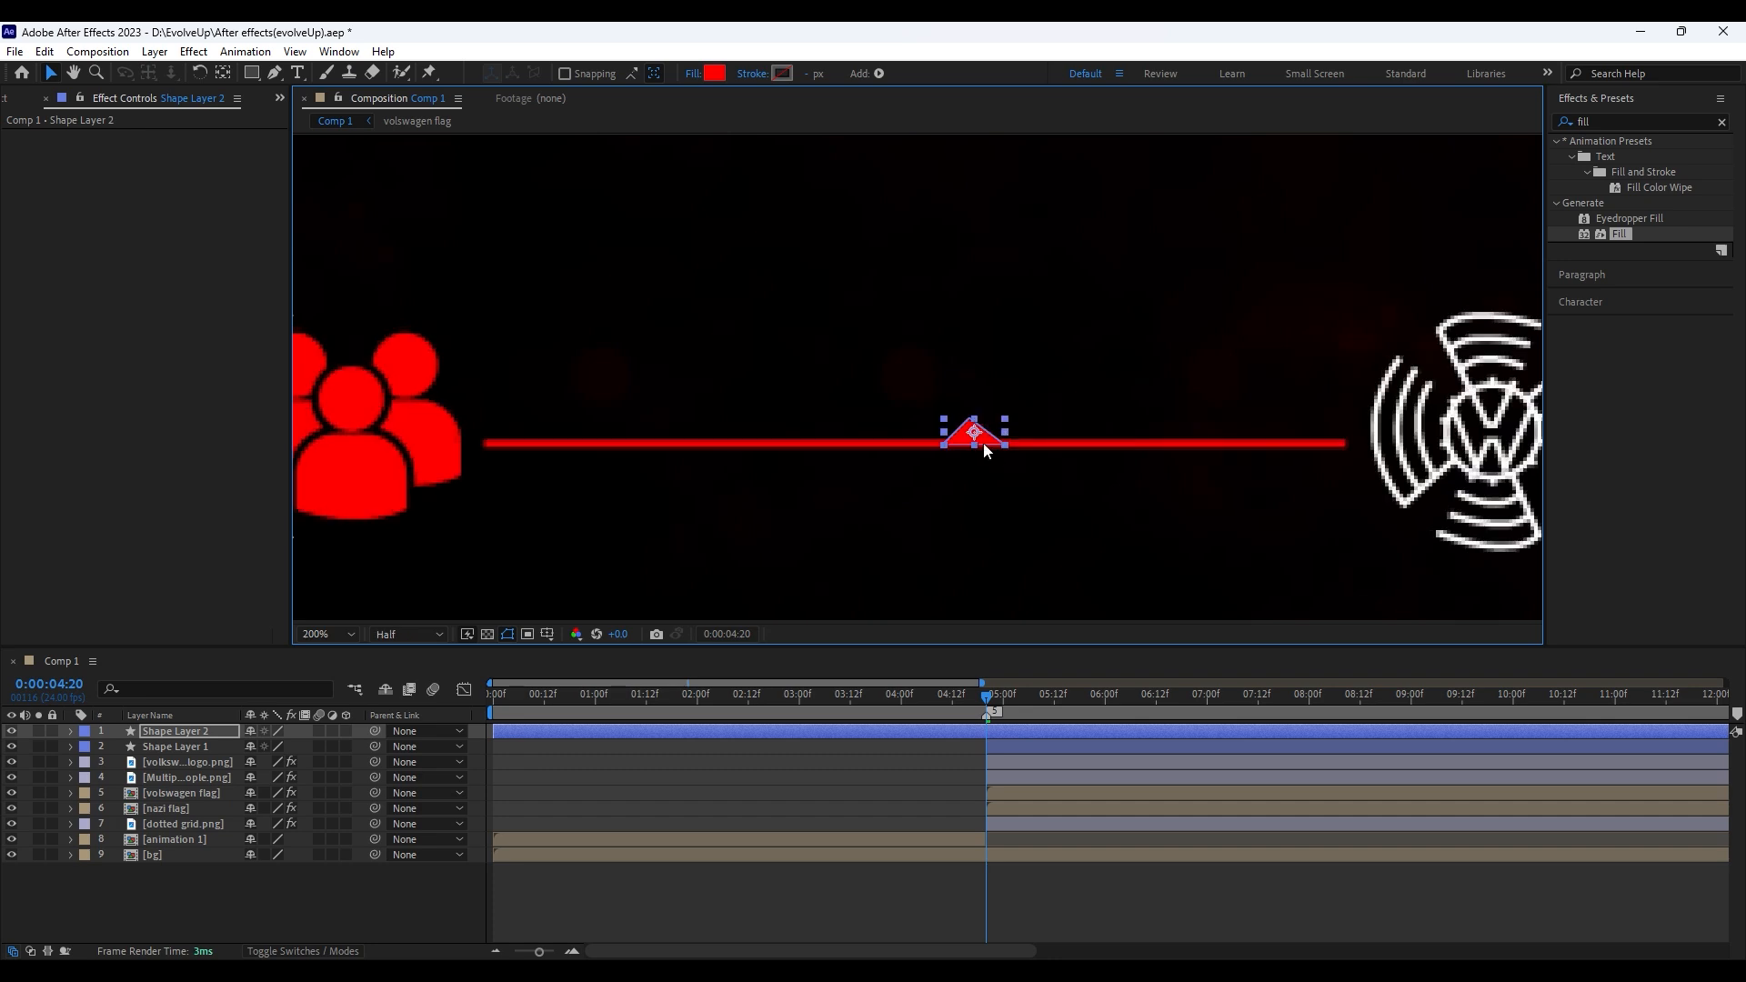
pyautogui.press('w')
pyautogui.moveTo(1340, 458); pyautogui.dragTo(1439, 439)
pyautogui.click(1535, 638)
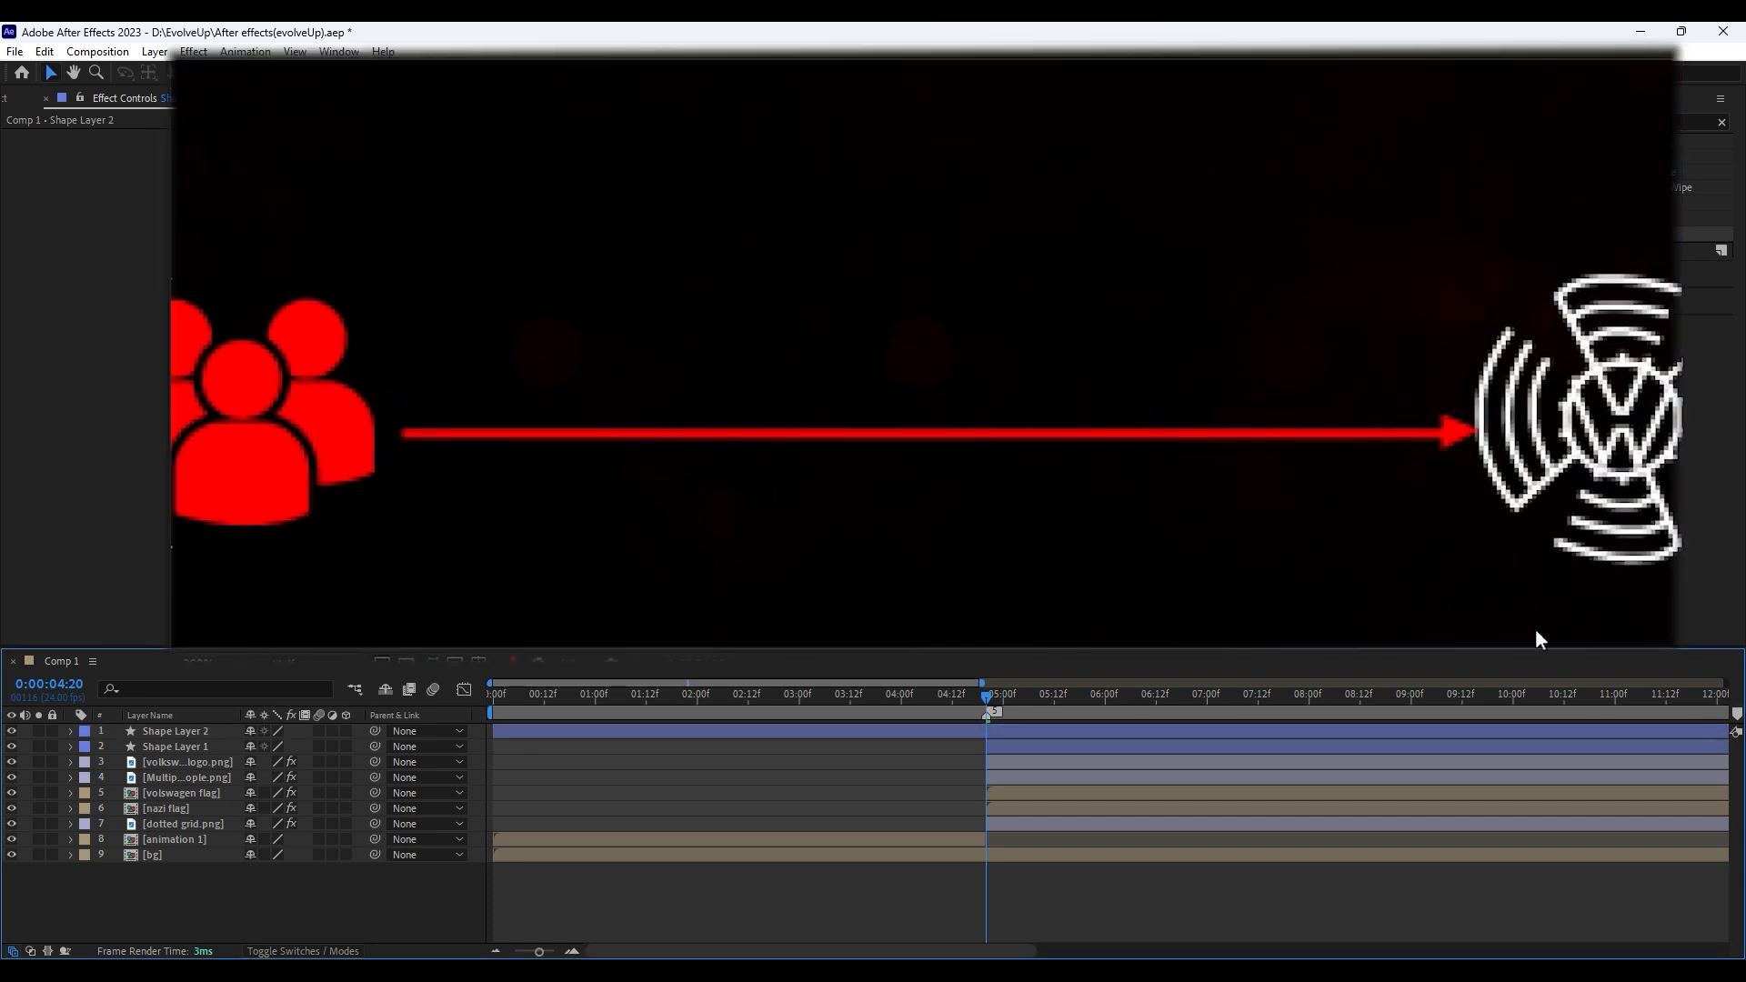
# Trim the arrowhead's shape layer to start at 0:00:04:20 and shift the white logo slightly away from the arrow tip
pyautogui.click(1266, 868)
pyautogui.click(328, 635)
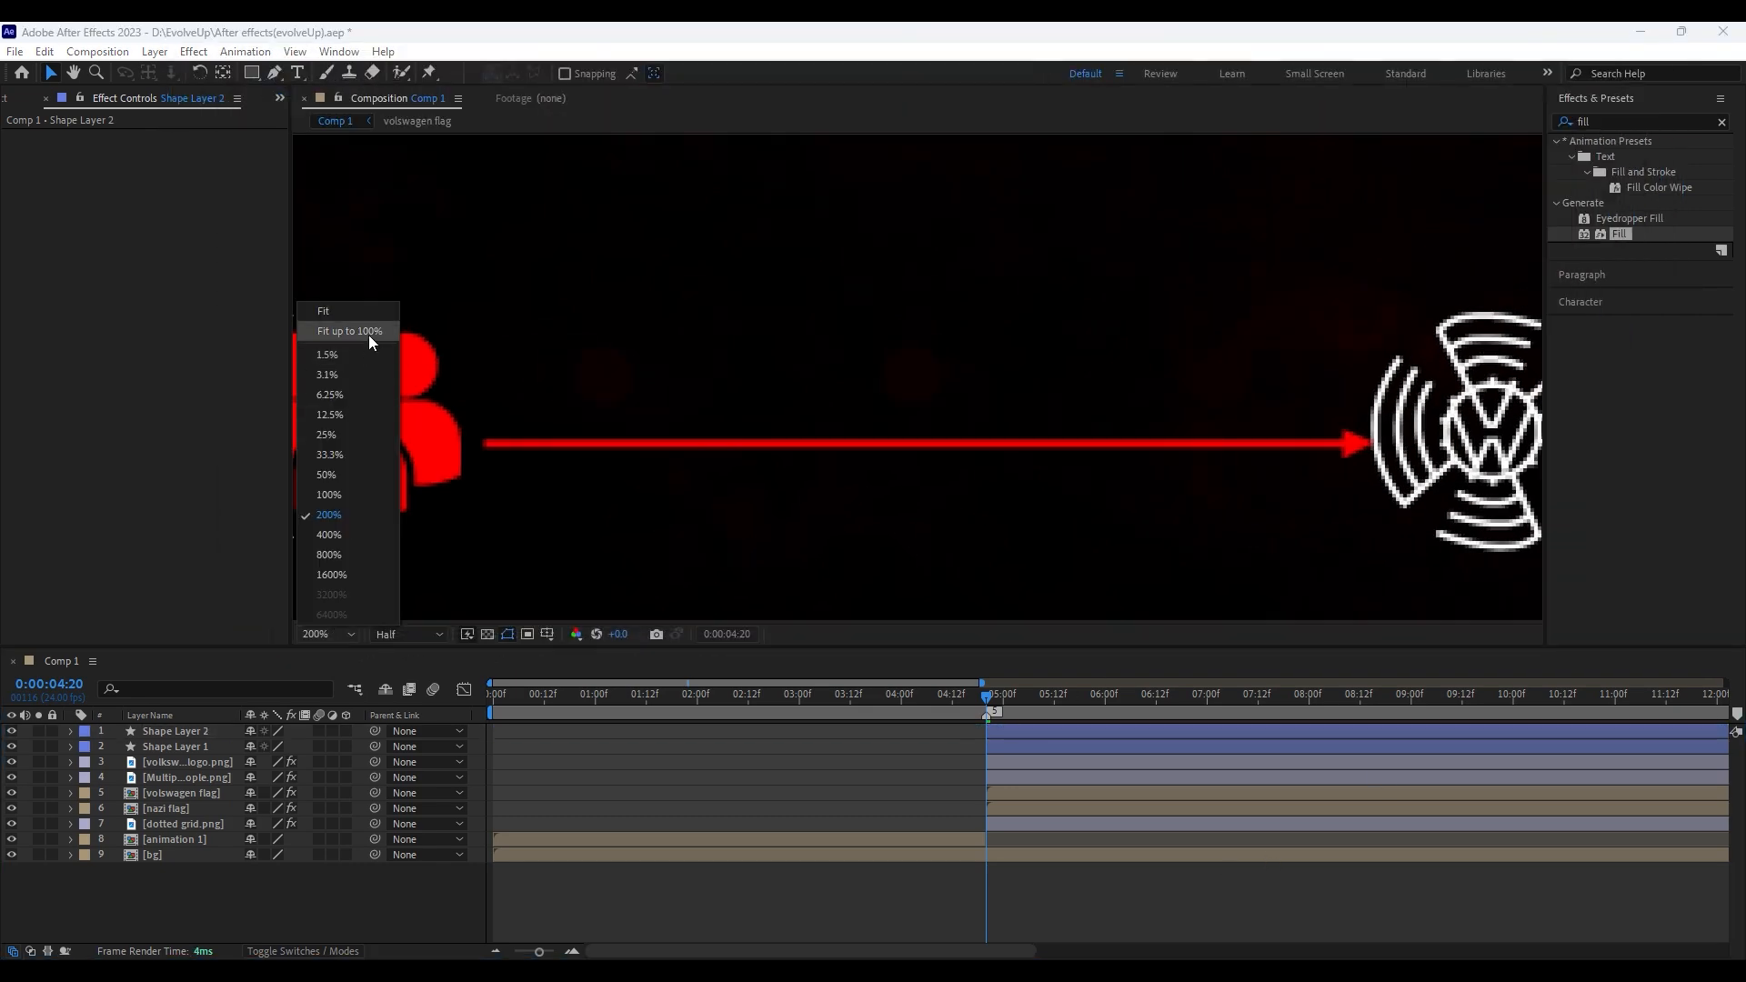
pyautogui.click(368, 336)
pyautogui.click(1052, 398)
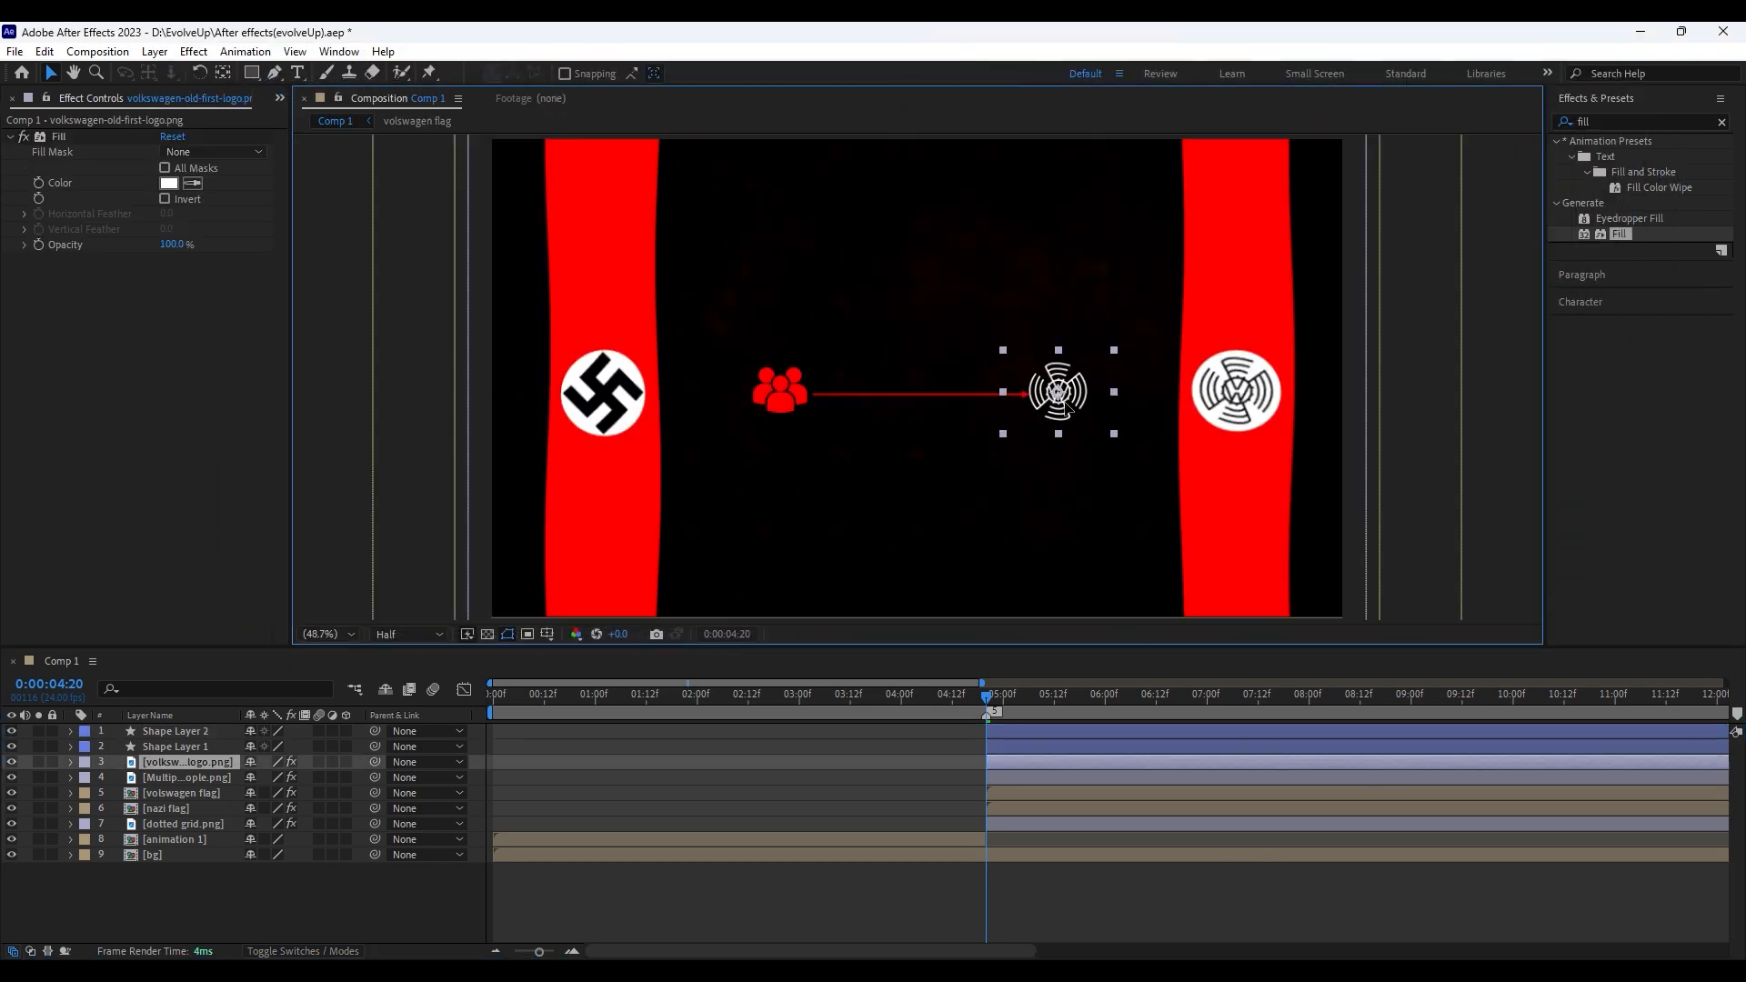
pyautogui.click(1083, 896)
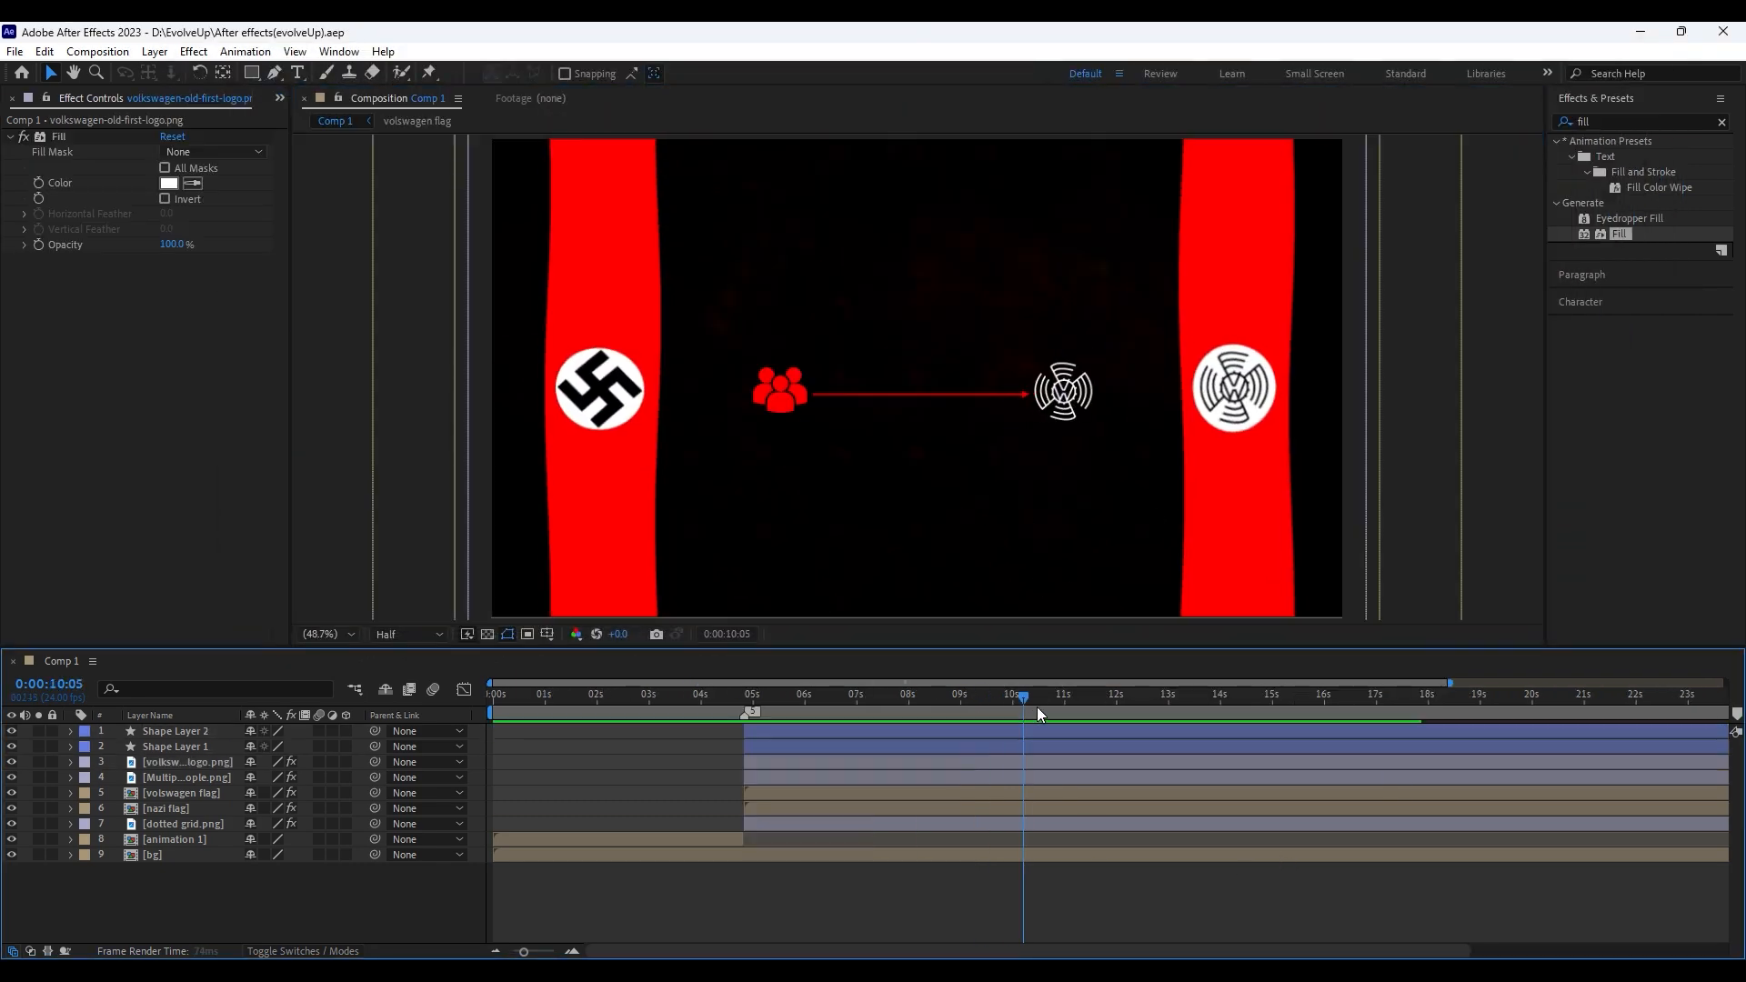
# Move the arrowhead and line shape layers together so that they start at 0:00:13:11
pyautogui.moveTo(1037, 707); pyautogui.dragTo(1195, 707)
pyautogui.click(780, 731)
pyautogui.keyDown('shift'); pyautogui.click(782, 747); pyautogui.keyUp('shift')
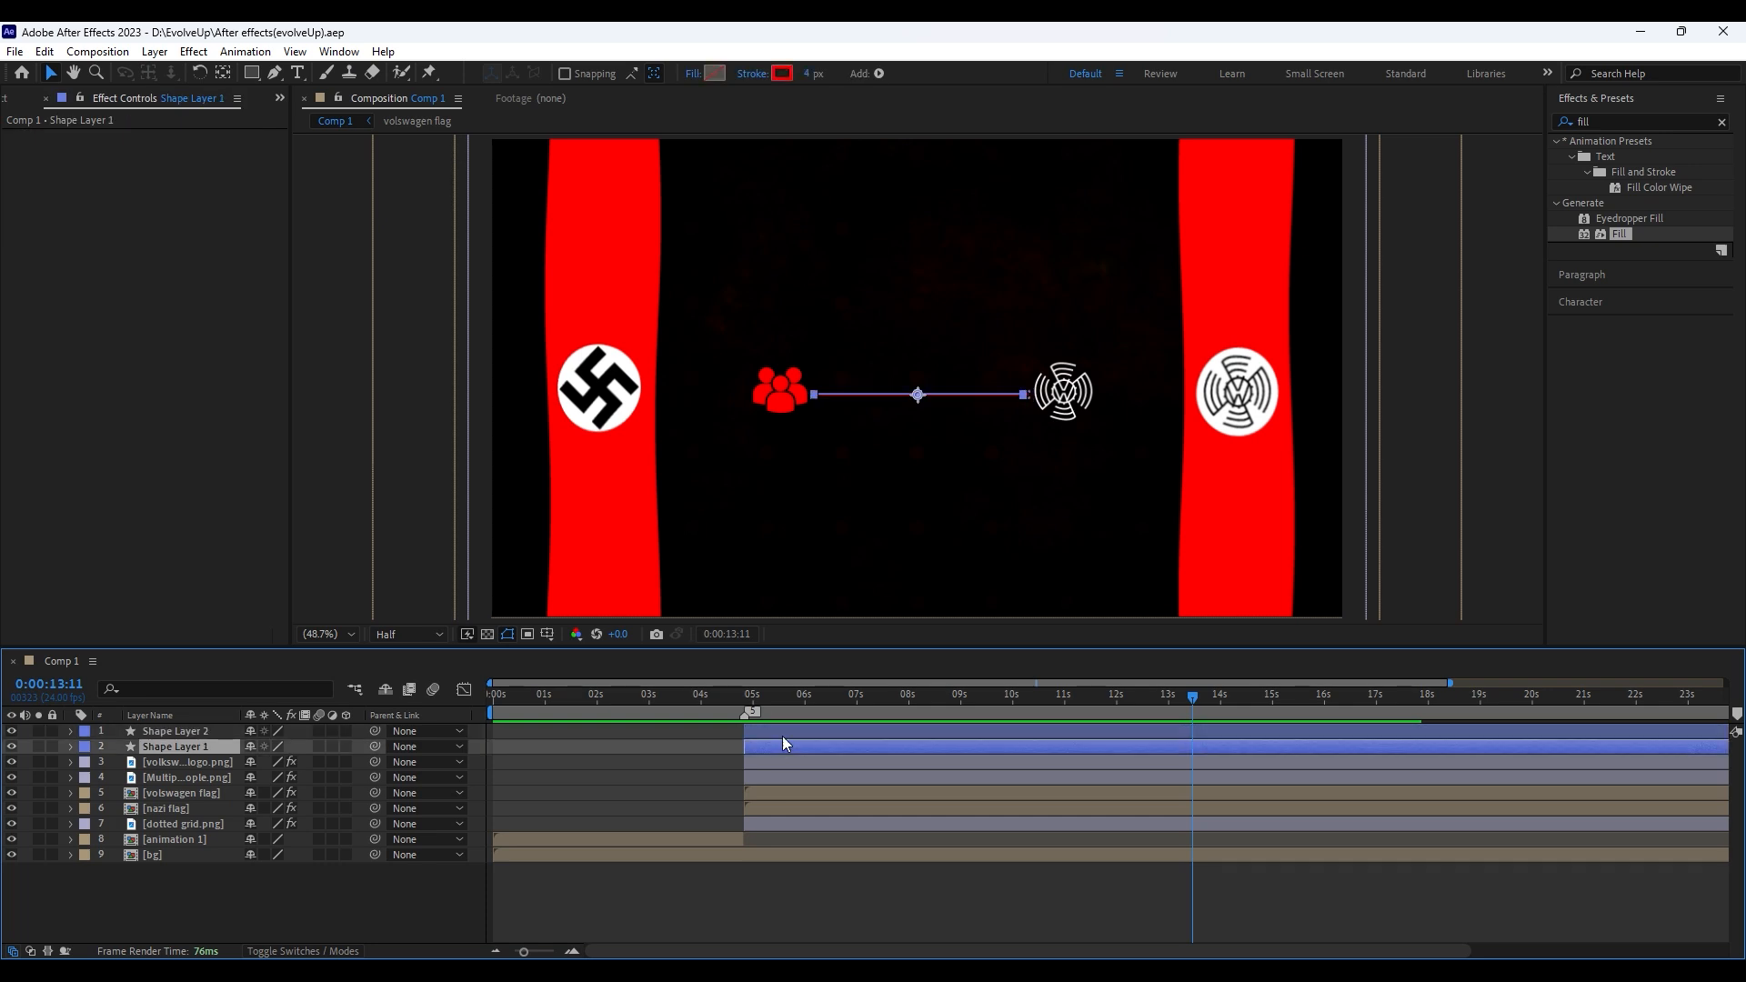
pyautogui.moveTo(781, 735); pyautogui.dragTo(1165, 738)
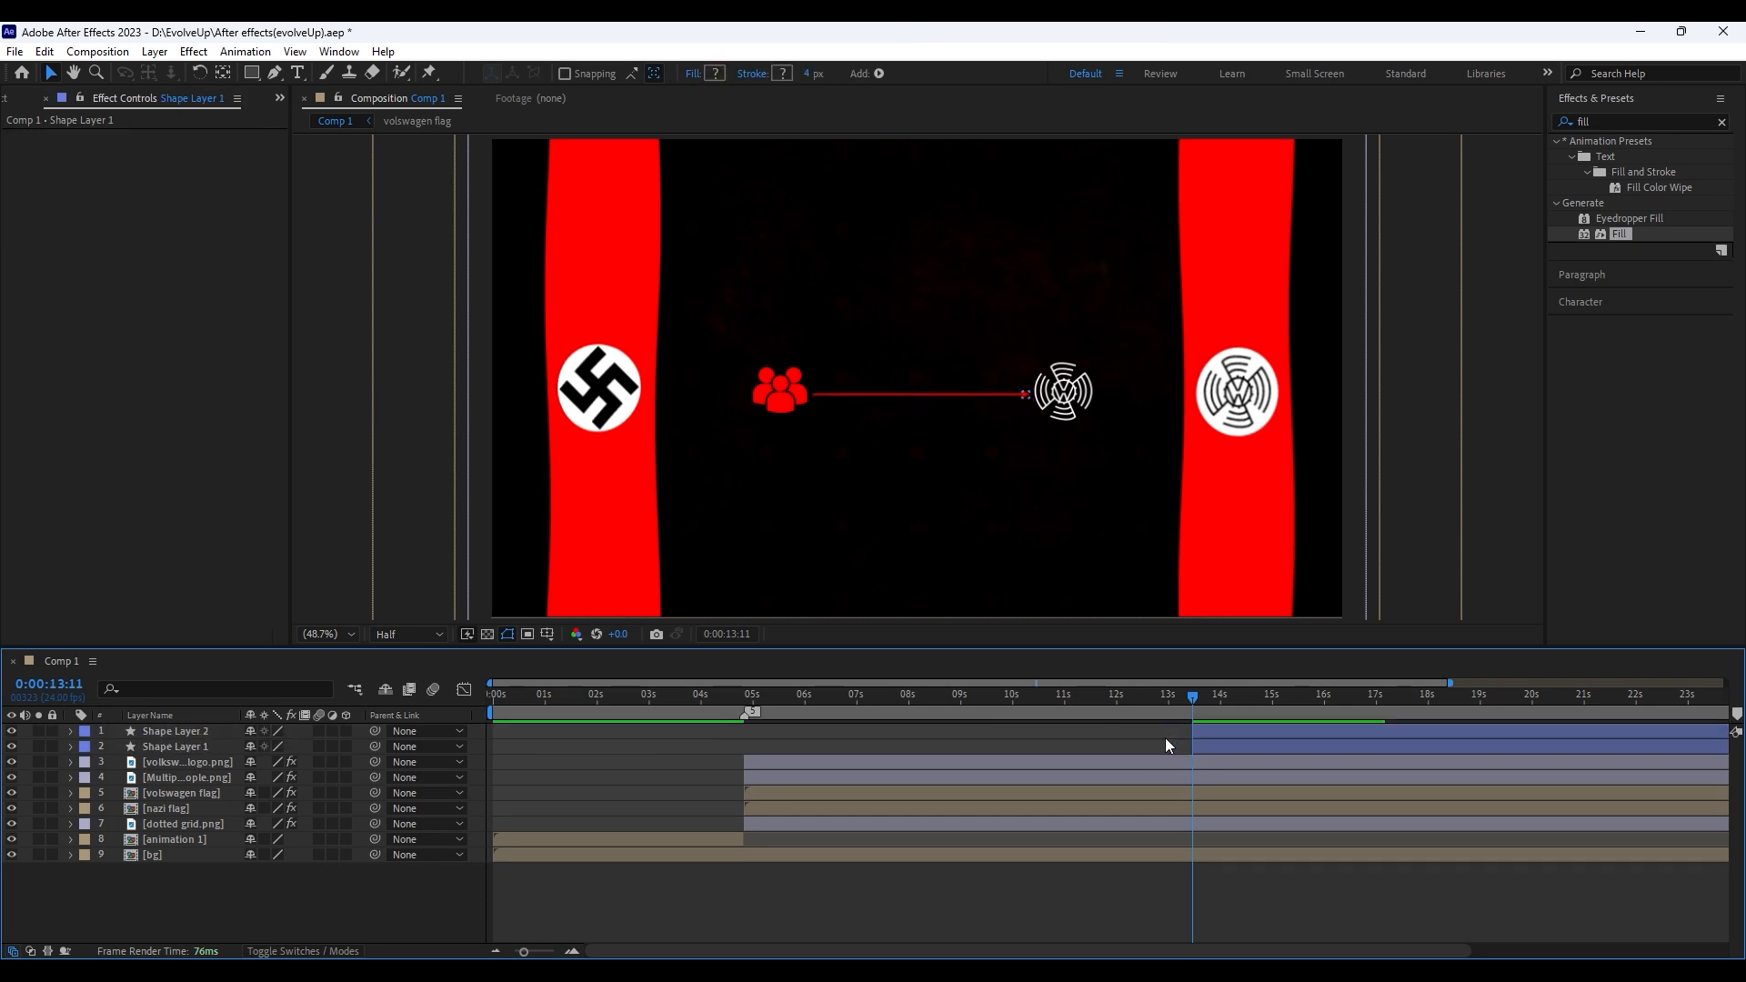
# Add a Trim Paths operator to the line's shape layer
pyautogui.click(1236, 749)
pyautogui.click(70, 747)
pyautogui.click(355, 762)
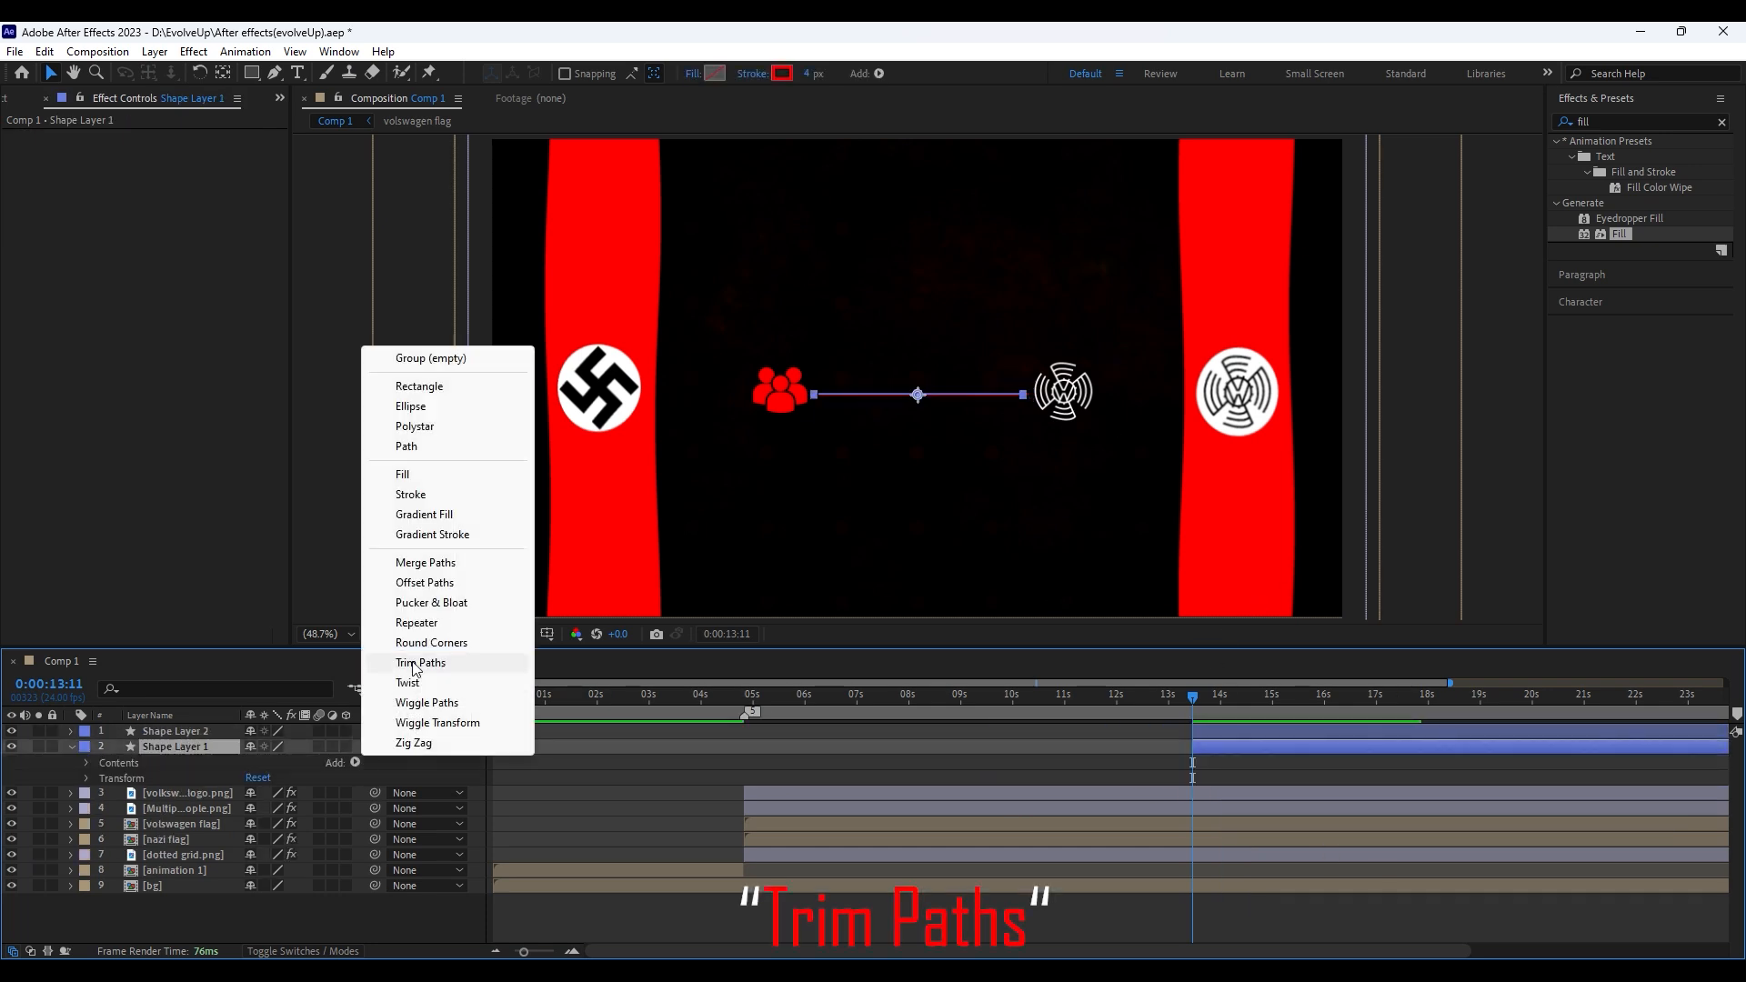
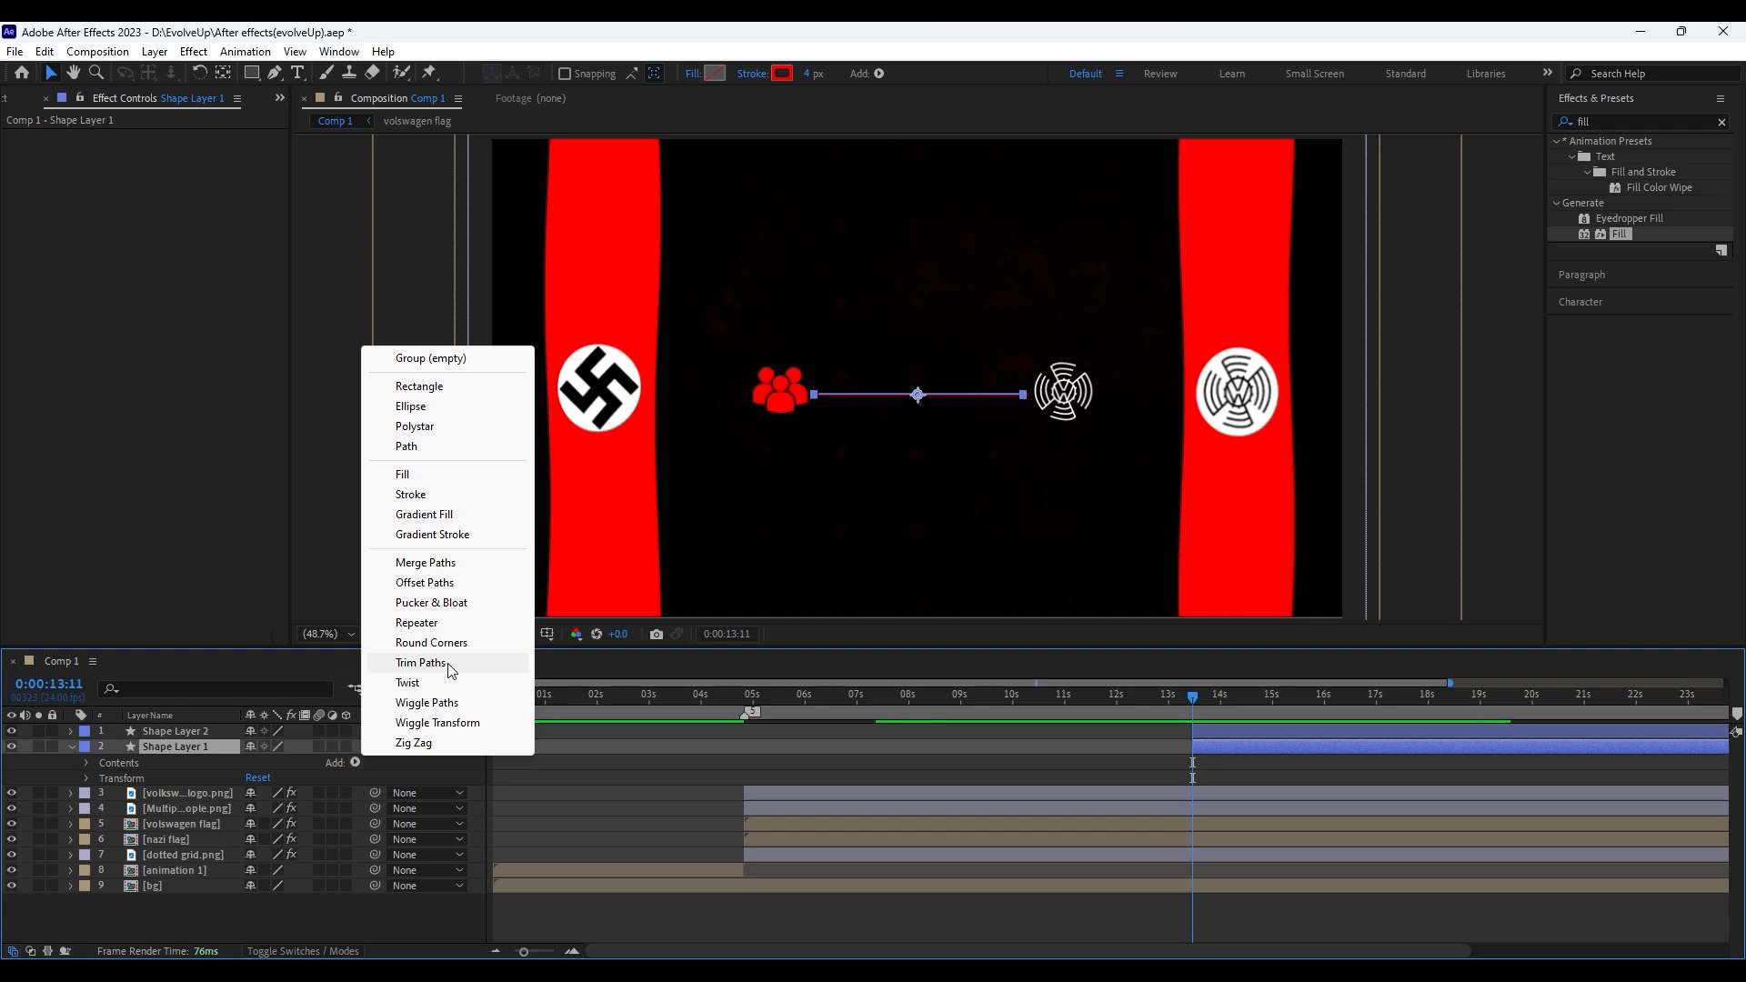
pyautogui.click(420, 663)
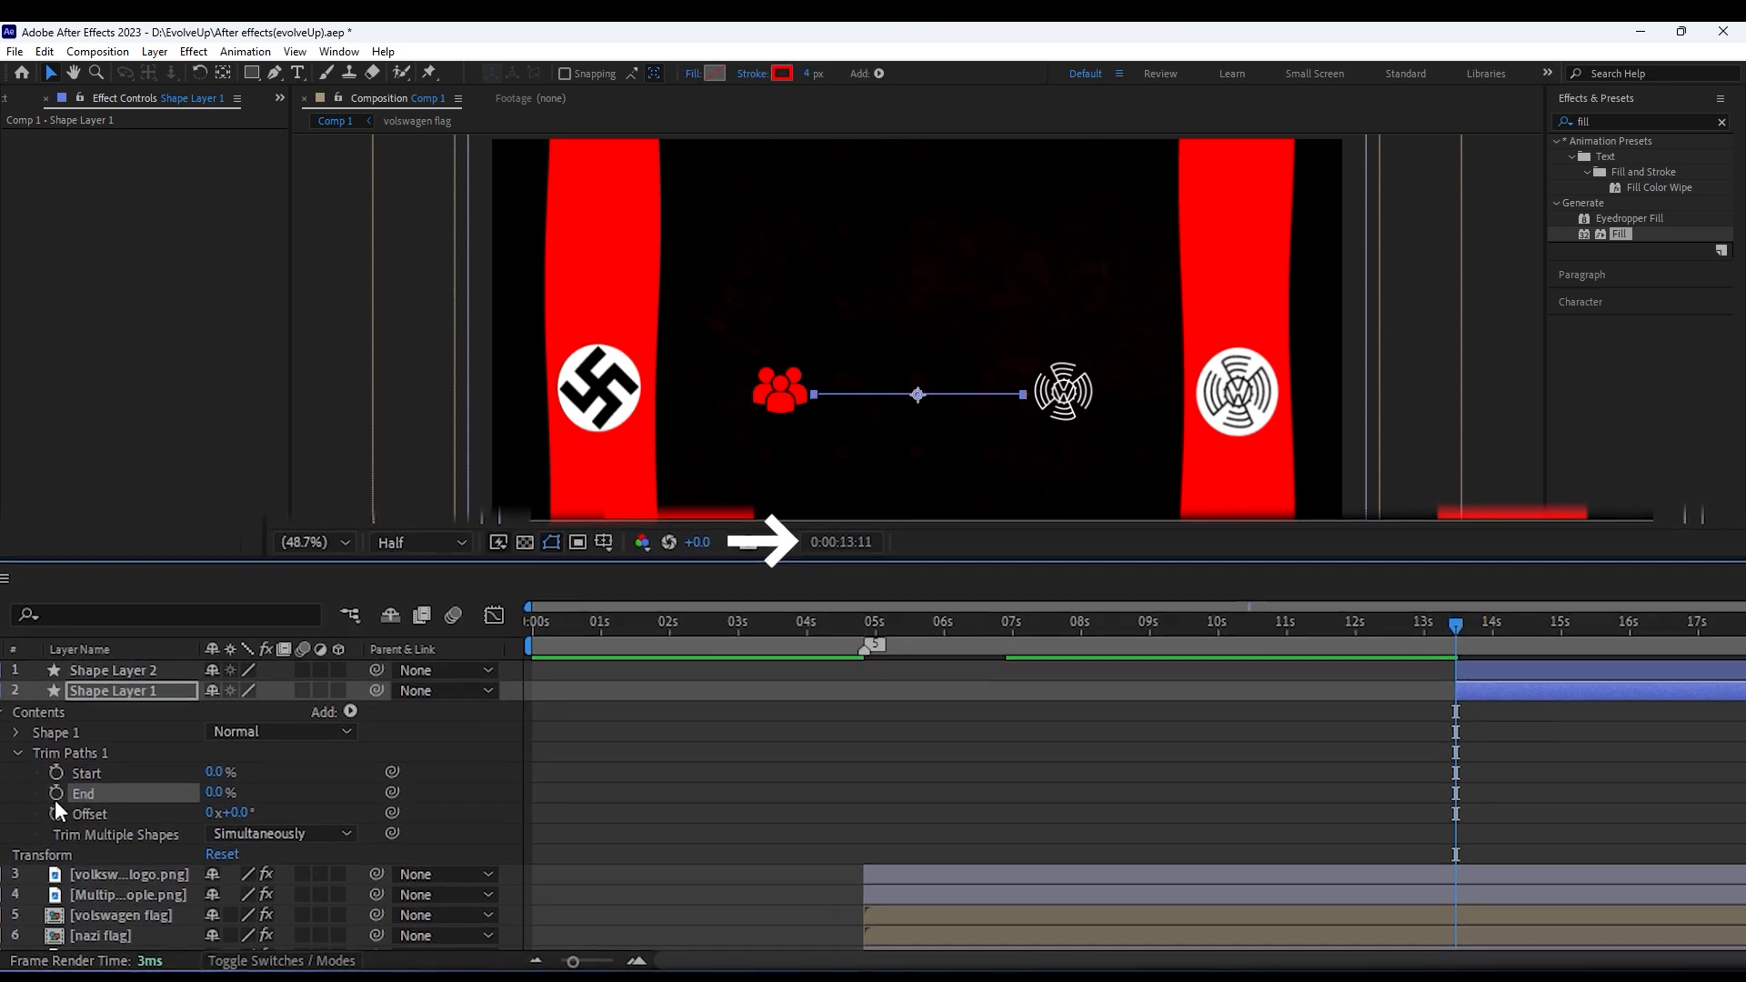
# Keyframe the line's Trim Paths End from 0% at 0:00:13:11 to 100% at 0:00:17:11 and preview the line's growth
pyautogui.click(55, 796)
pyautogui.click(1717, 632)
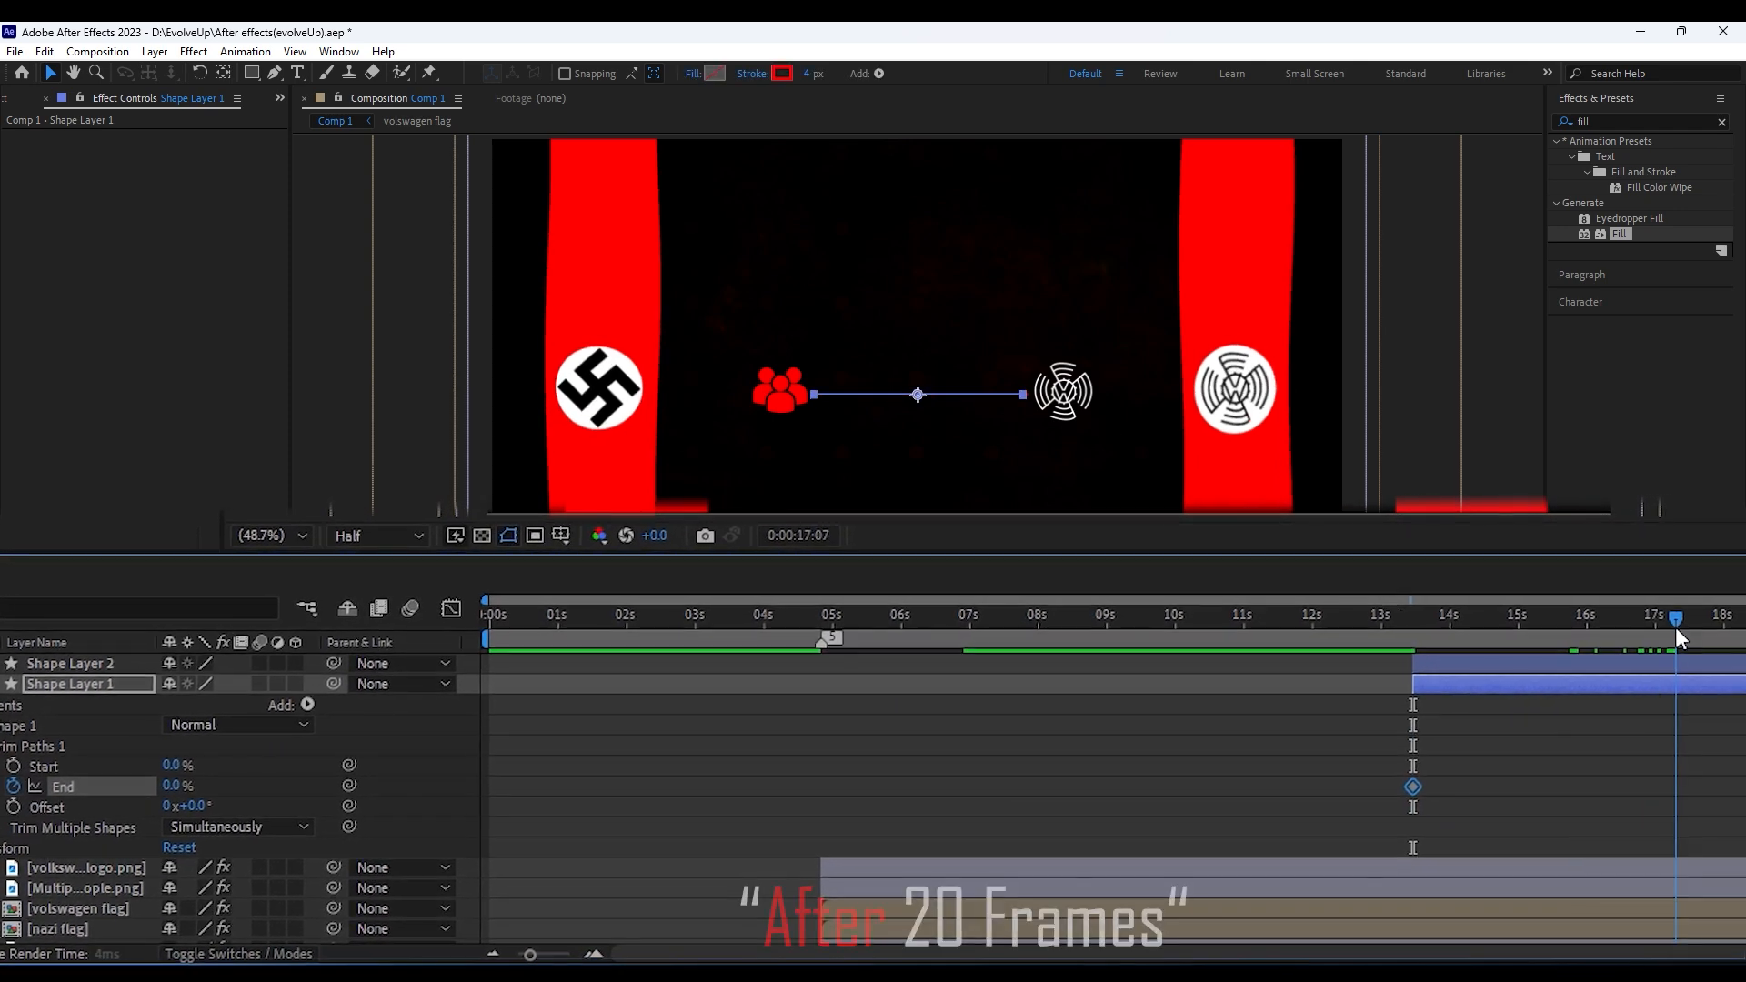
pyautogui.moveTo(1675, 628); pyautogui.dragTo(1685, 628)
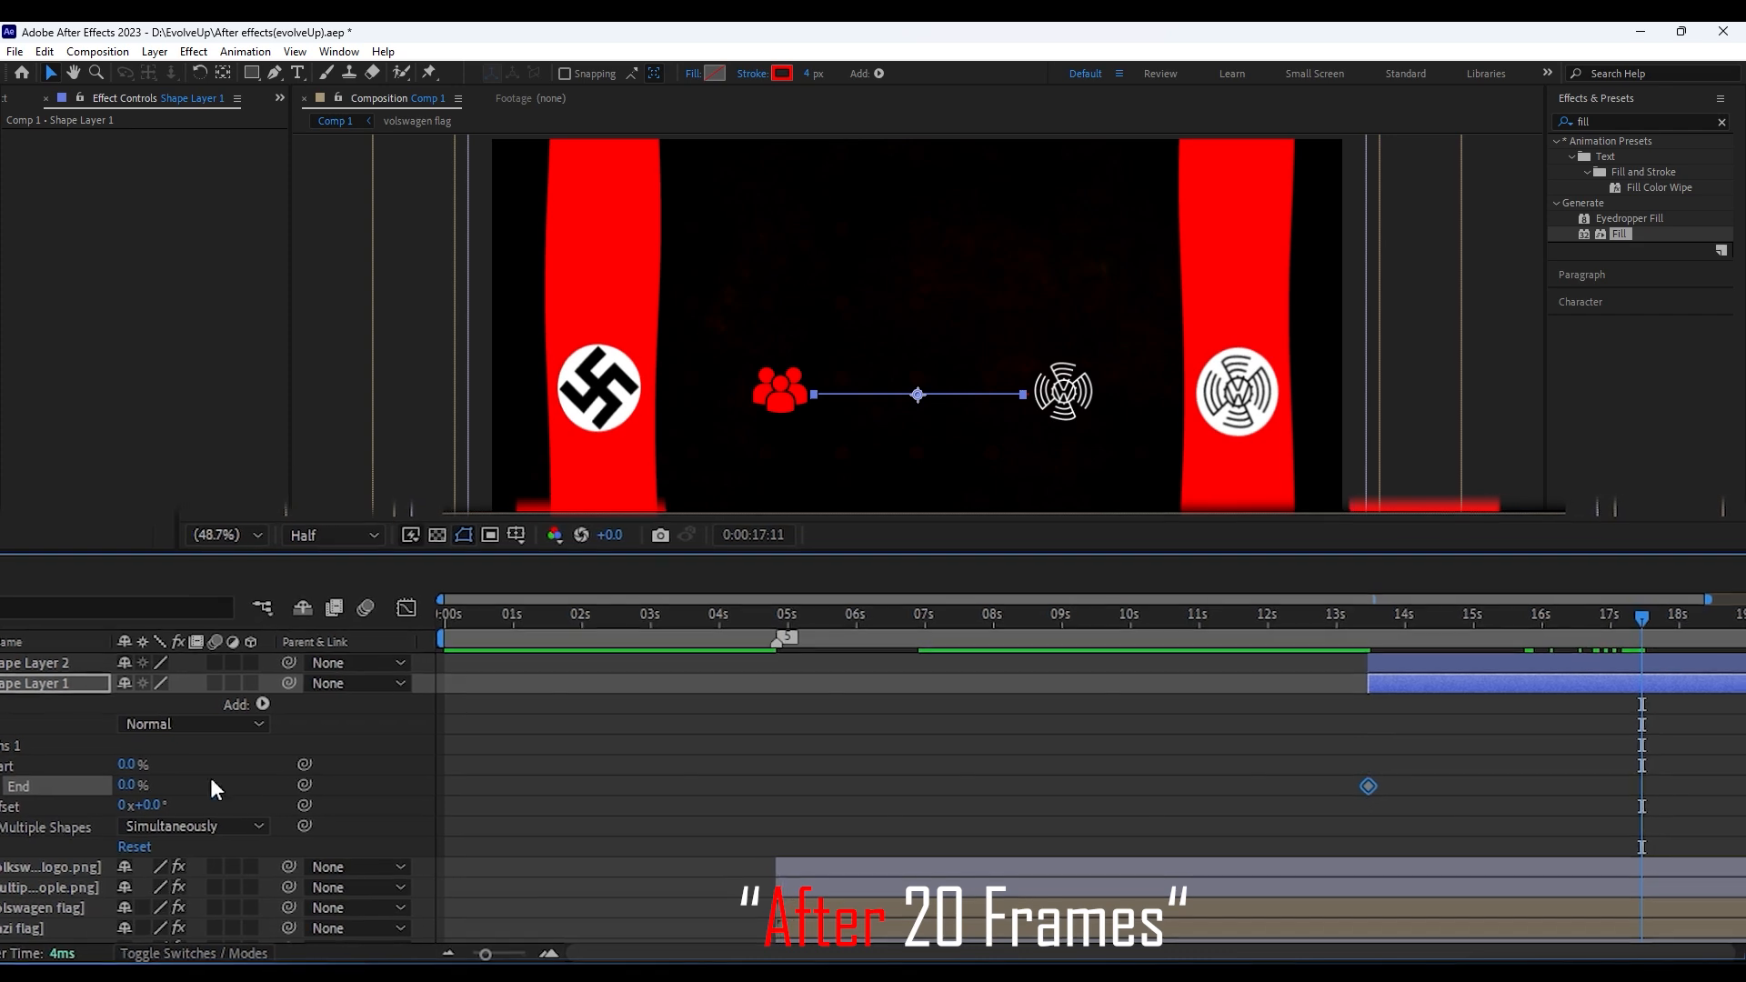
pyautogui.moveTo(127, 785); pyautogui.dragTo(254, 787)
pyautogui.moveTo(1429, 627); pyautogui.dragTo(1332, 627)
pyautogui.click(1448, 871)
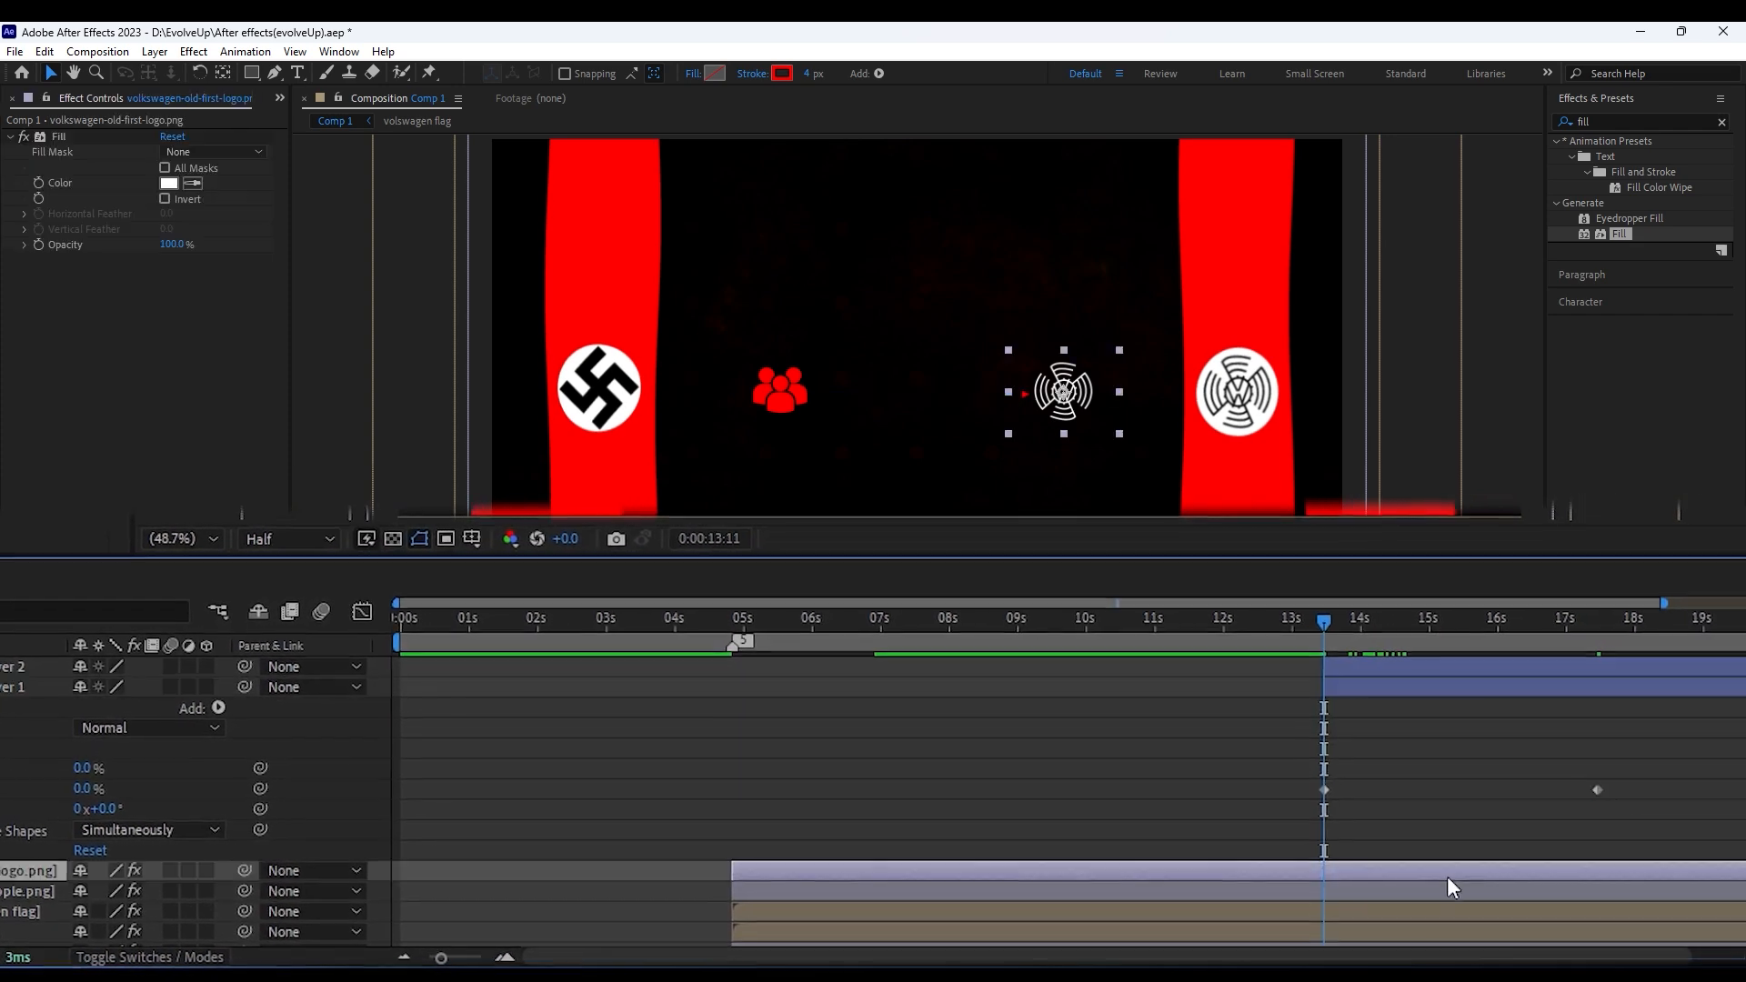
pyautogui.click(1447, 828)
pyautogui.press('space')
pyautogui.press('space')
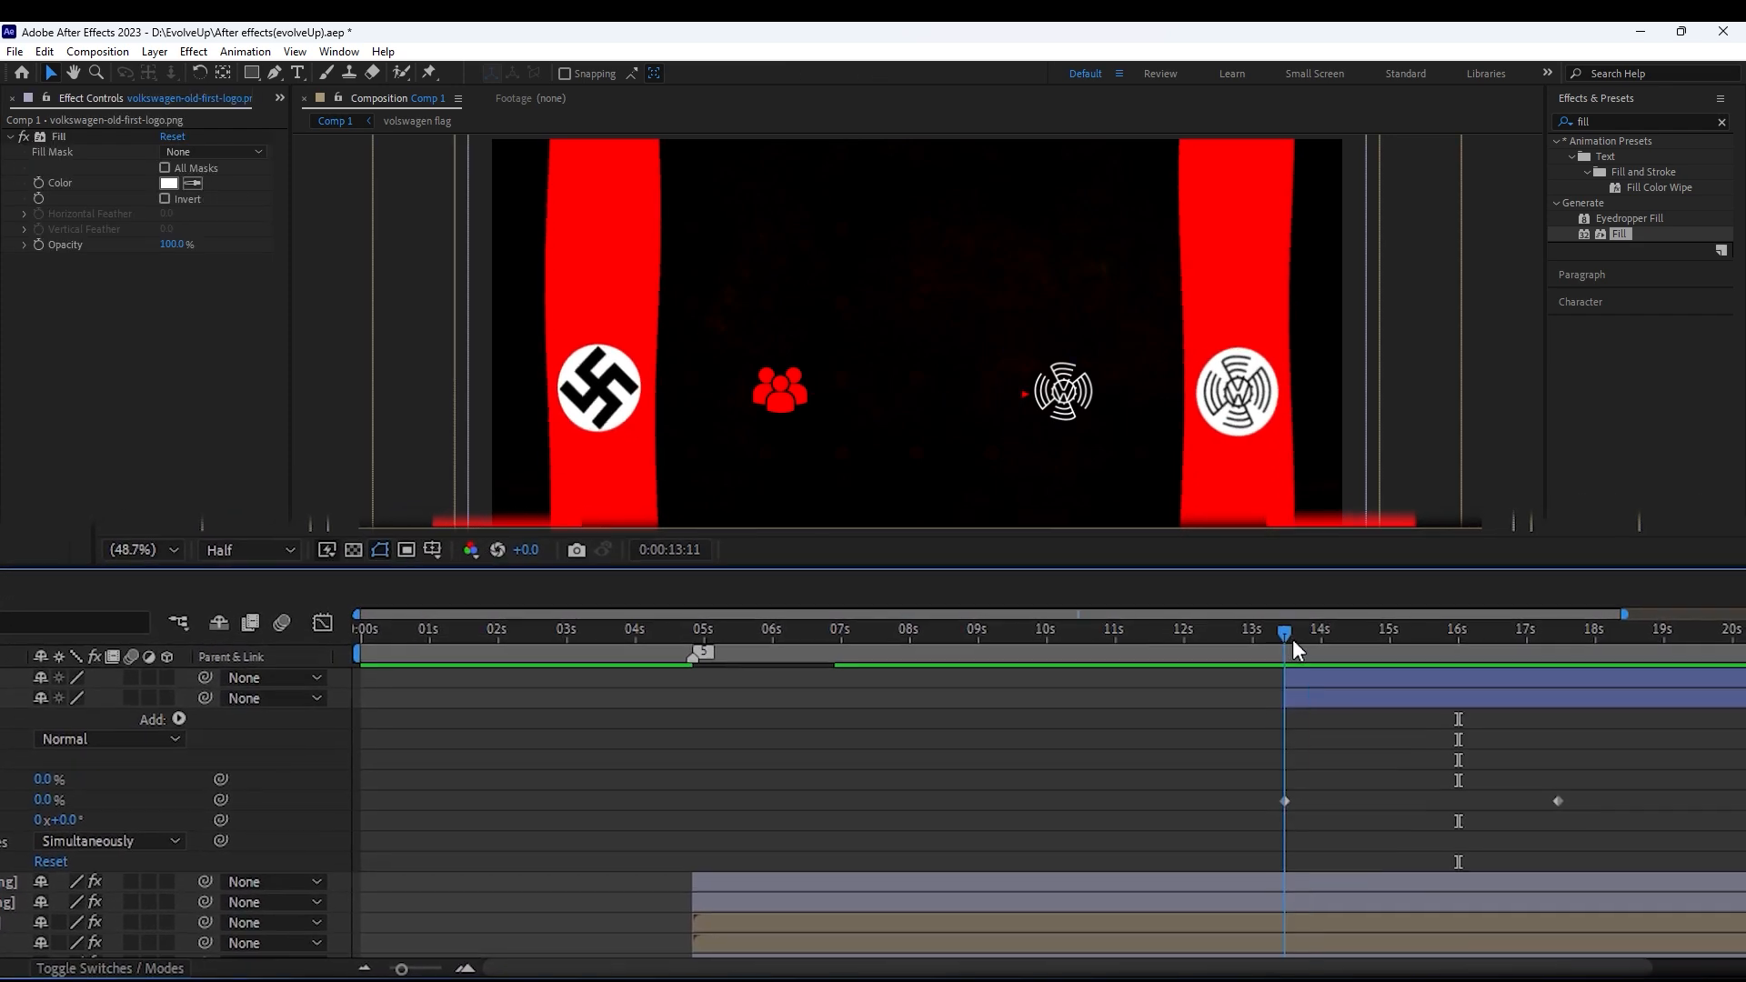
# Keyframe the arrowhead's Position from 725.5, 576.8 beside the people icon at 0:00:13:11 to 1205.5, 576.8 at 0:00:17:11
pyautogui.moveTo(1373, 707); pyautogui.dragTo(1185, 711)
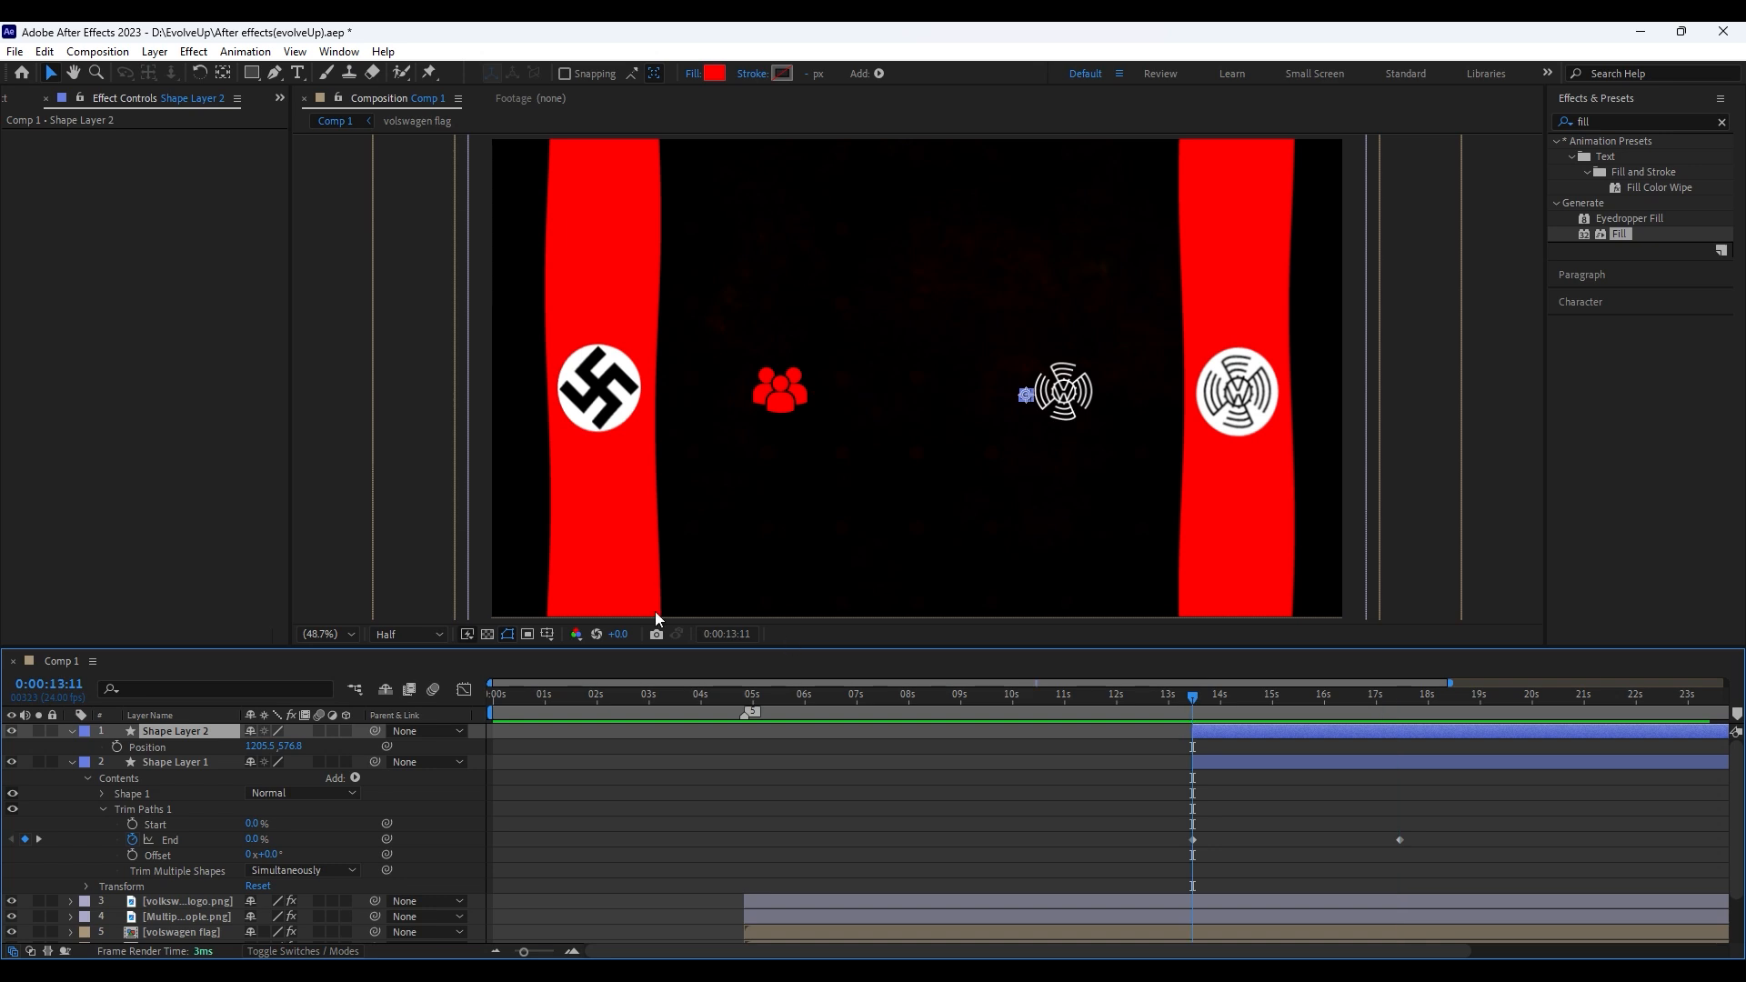
pyautogui.click(117, 748)
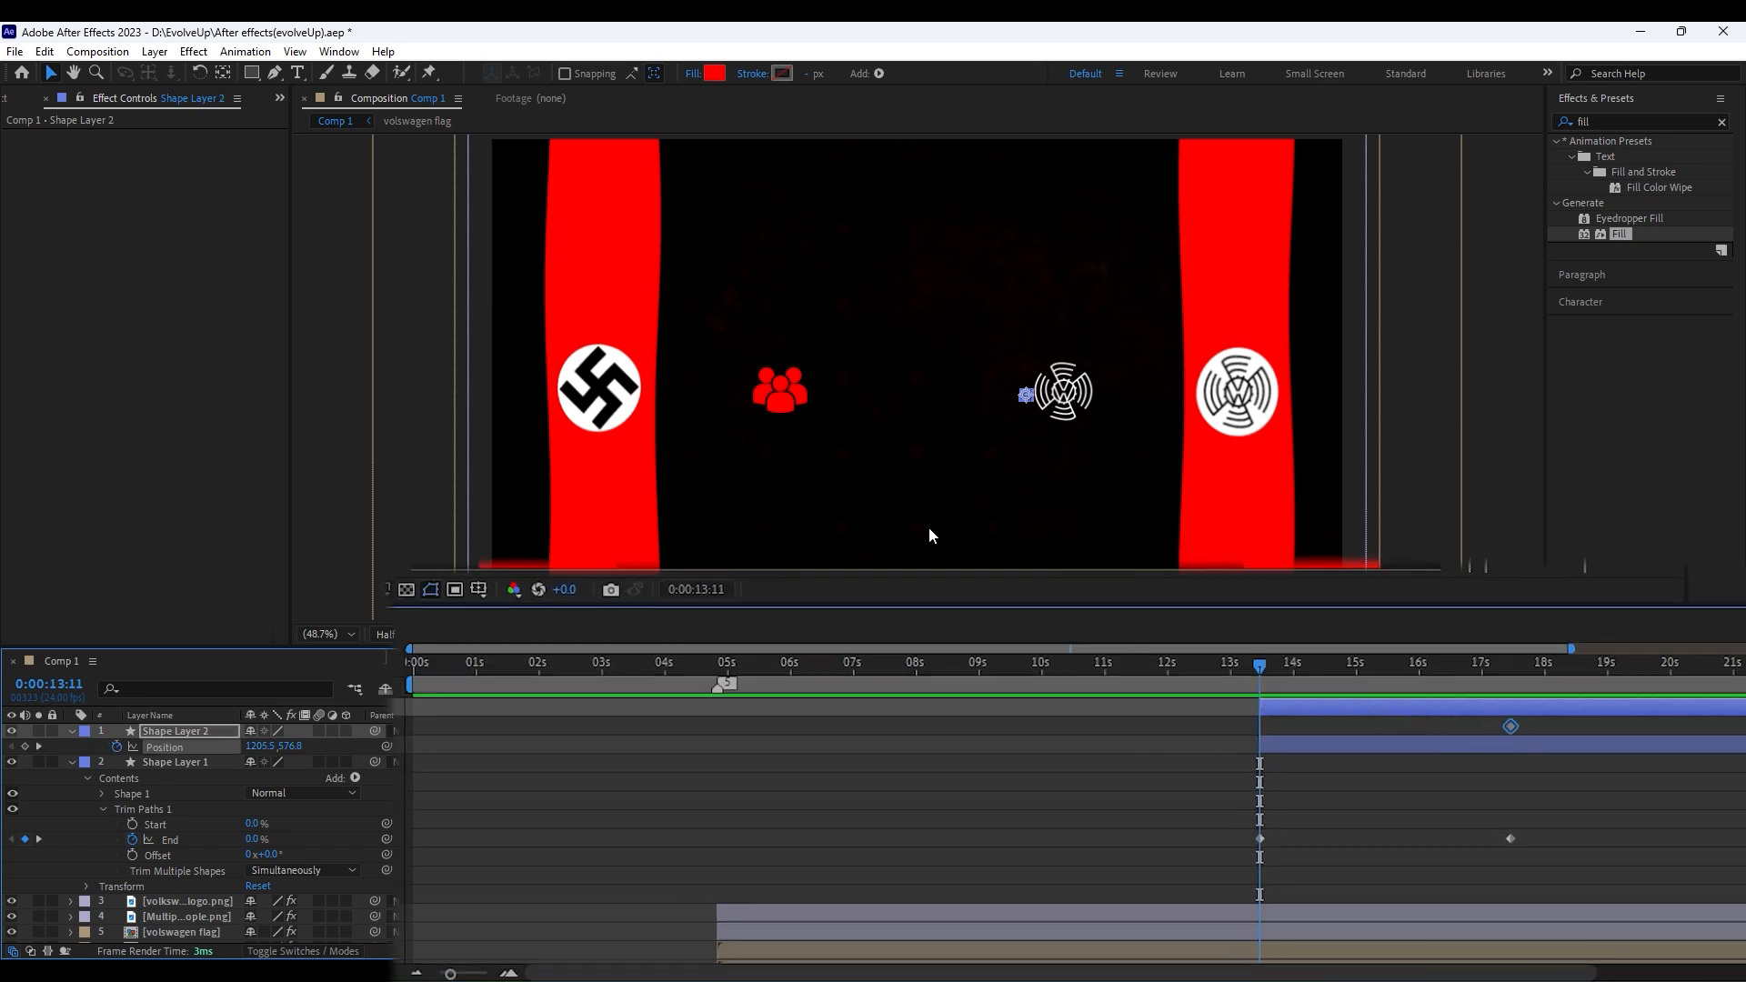
pyautogui.click(327, 634)
pyautogui.click(336, 499)
pyautogui.click(329, 635)
pyautogui.click(337, 535)
pyautogui.click(329, 635)
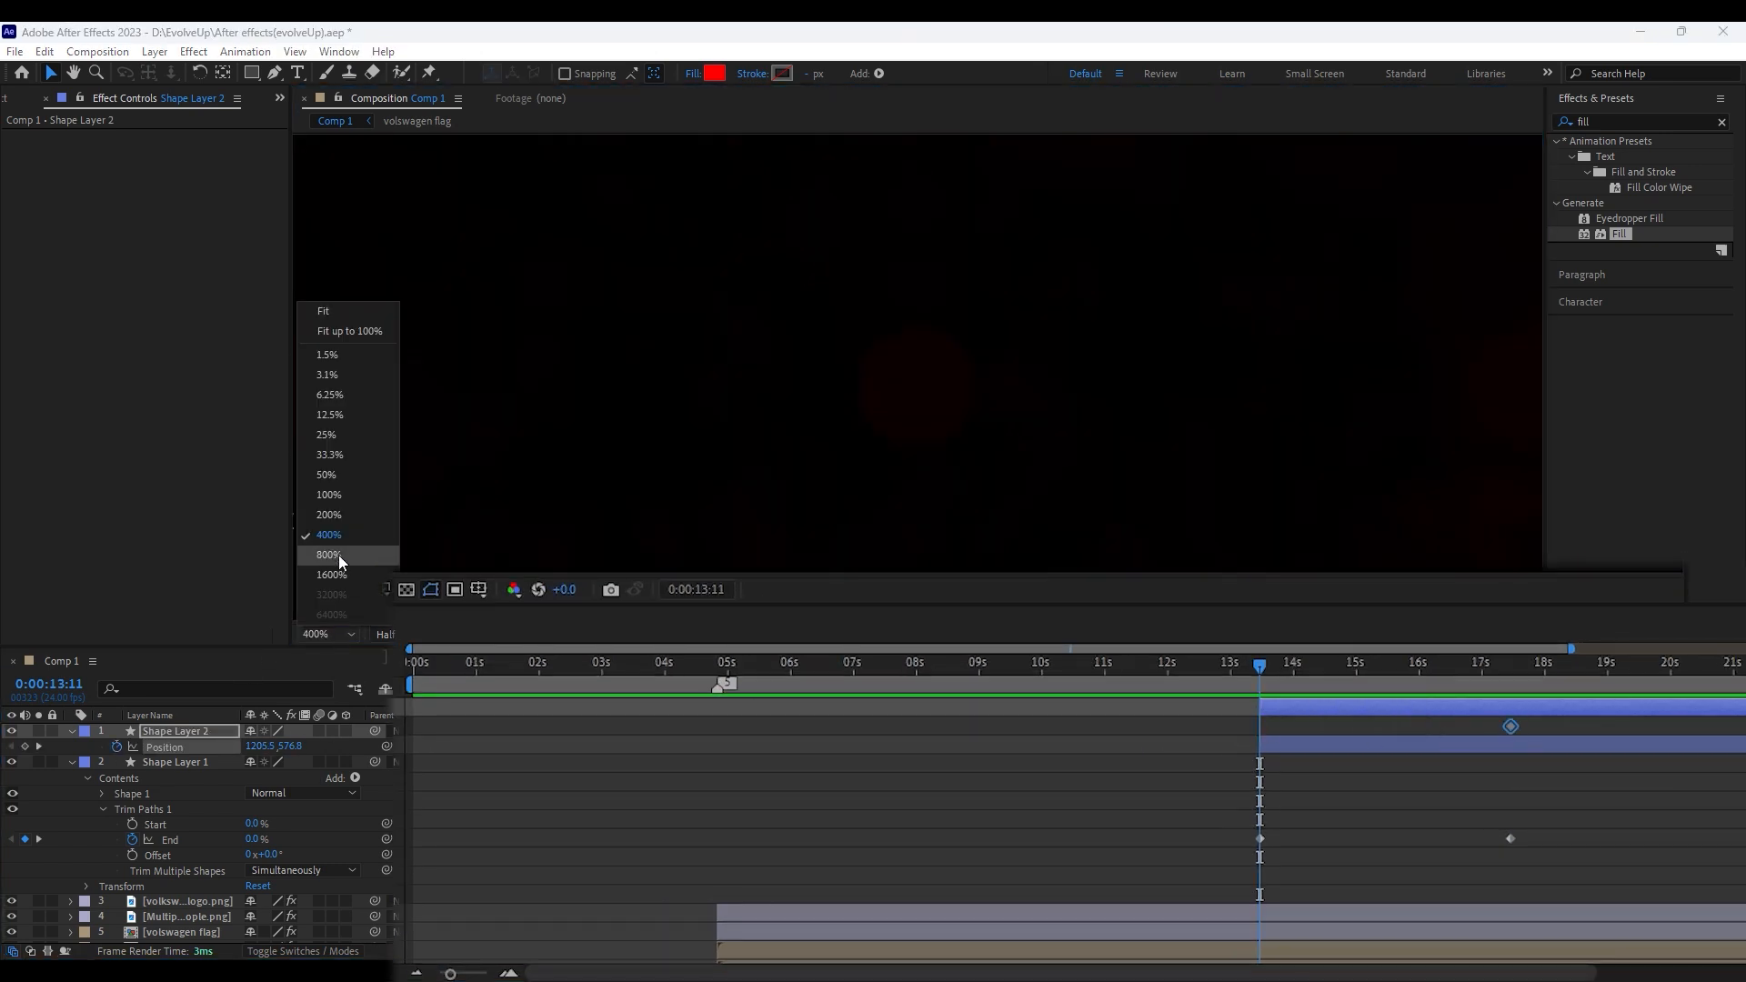
pyautogui.click(328, 515)
pyautogui.moveTo(259, 746); pyautogui.dragTo(243, 762)
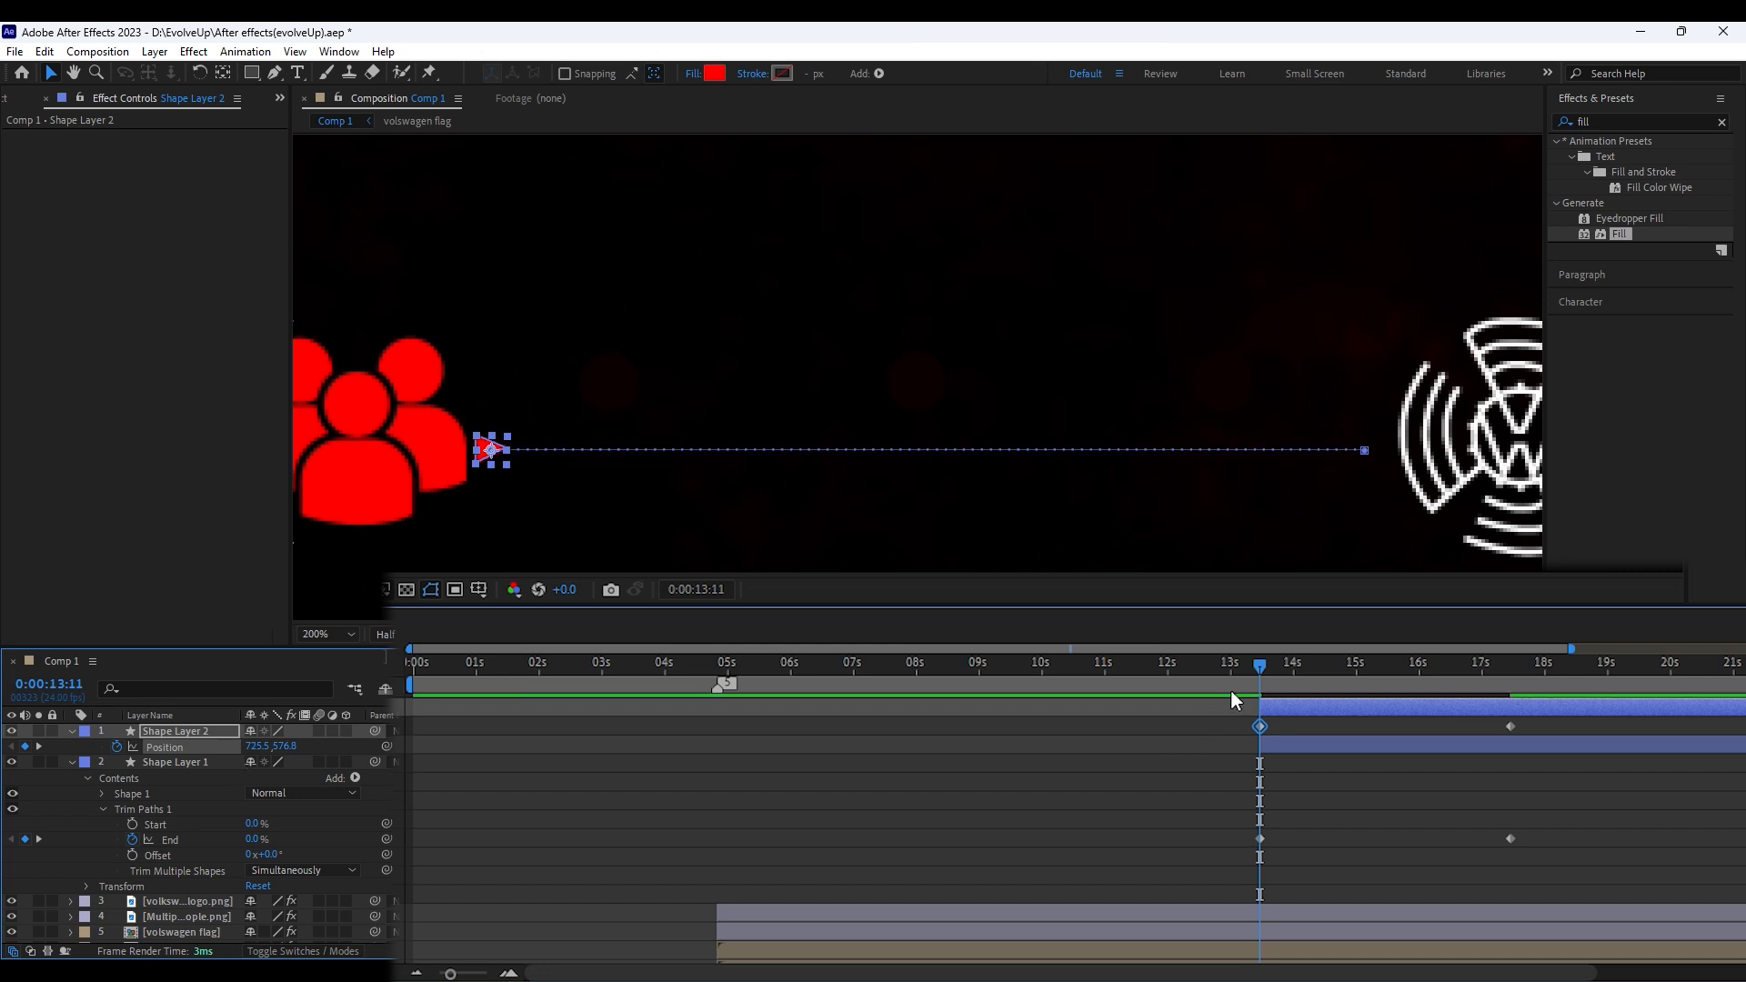
pyautogui.moveTo(1295, 668); pyautogui.dragTo(1464, 673)
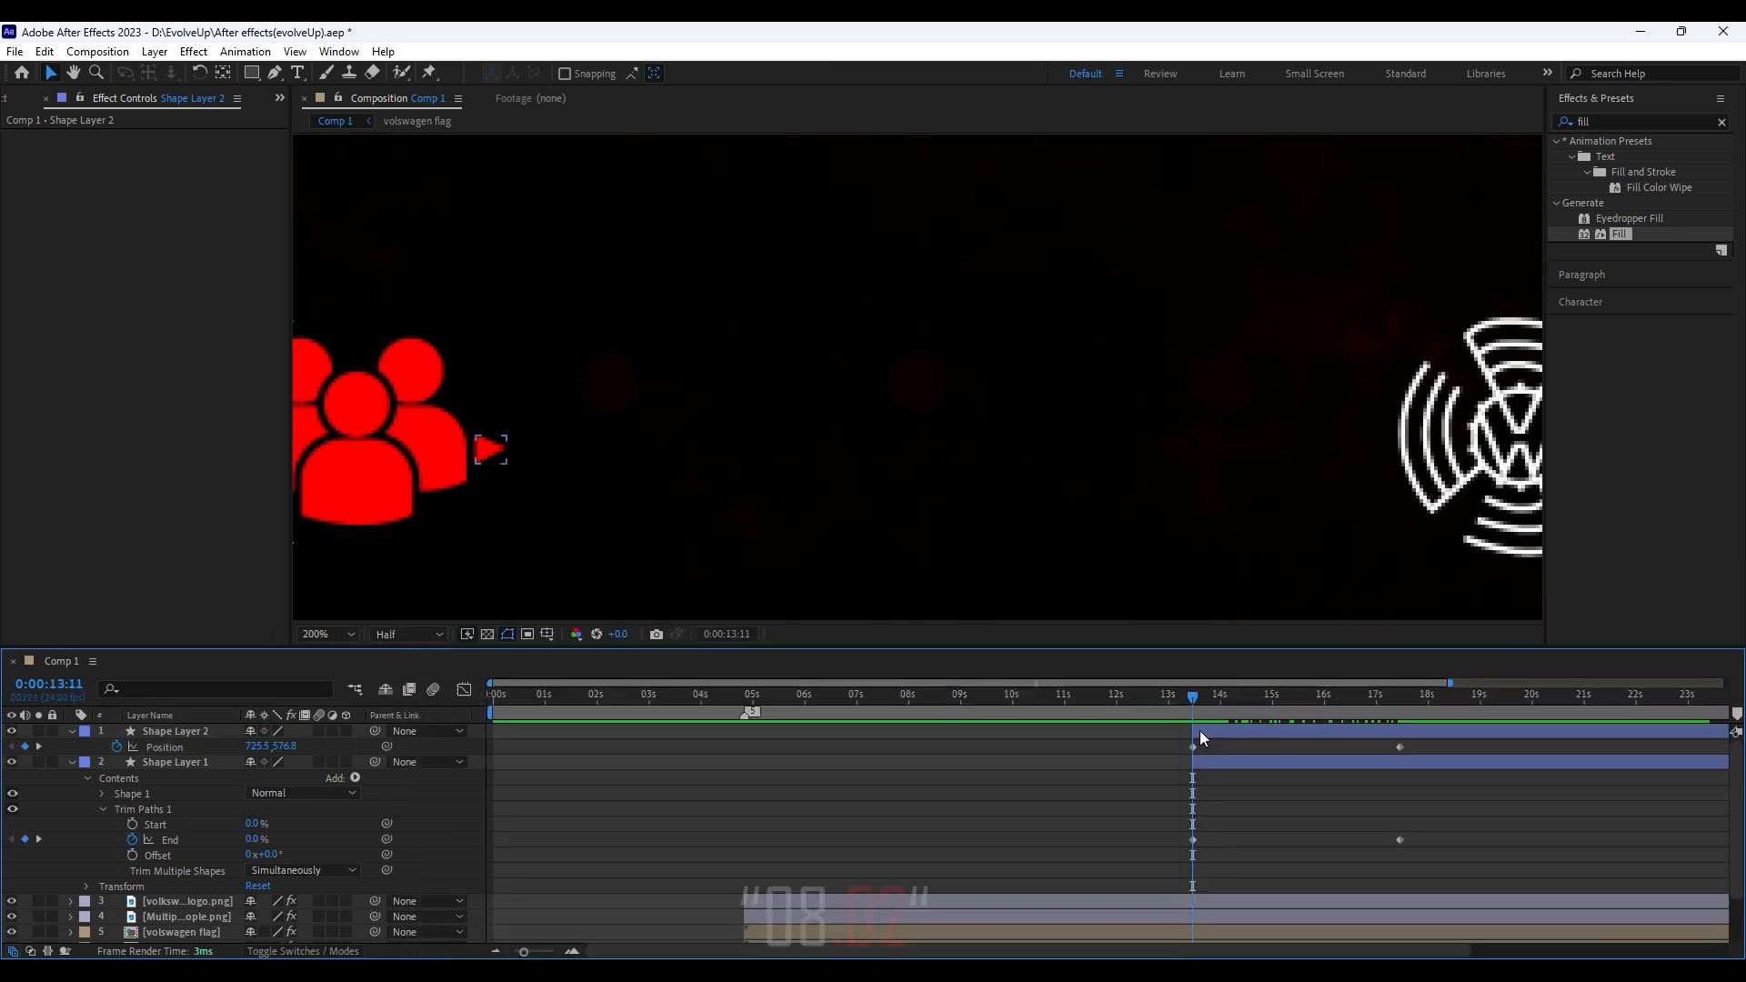
# Move the arrowhead and line layers together to start at 0:00:08:02 and bring their end keyframes to 0:00:10:15
pyautogui.keyDown('ctrl'); pyautogui.click(1241, 761); pyautogui.keyUp('ctrl')
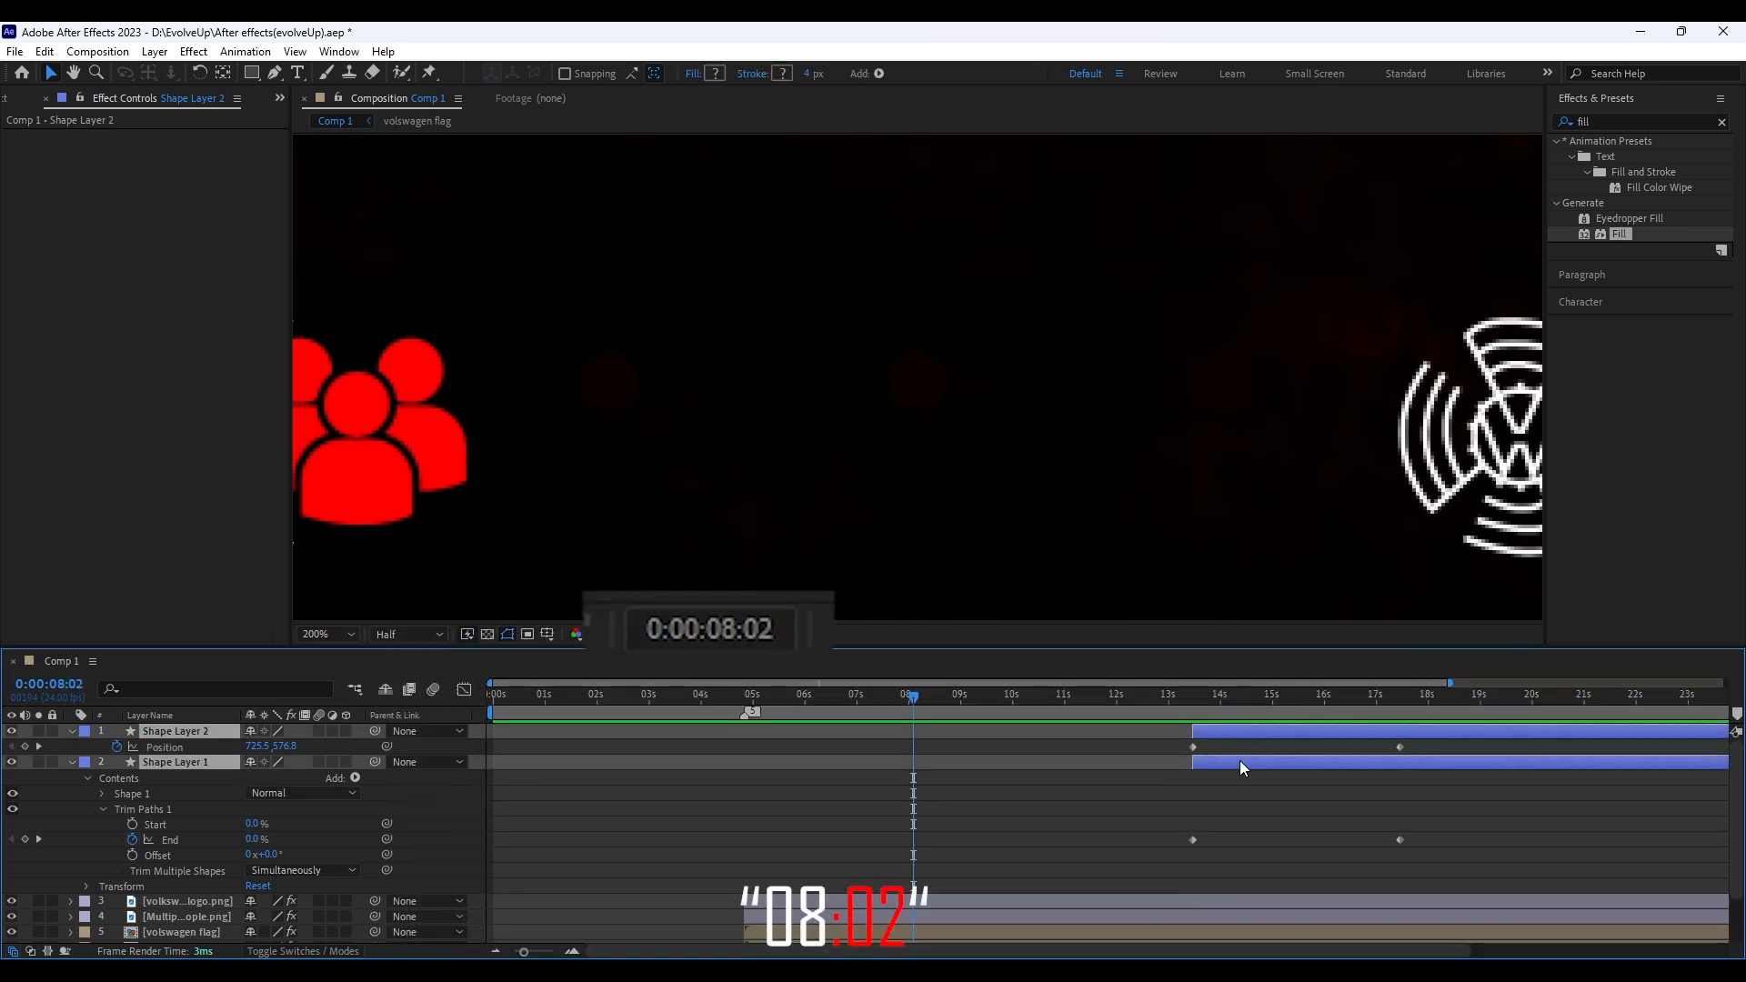
pyautogui.moveTo(1240, 760); pyautogui.dragTo(967, 771)
pyautogui.moveTo(912, 696); pyautogui.dragTo(813, 697)
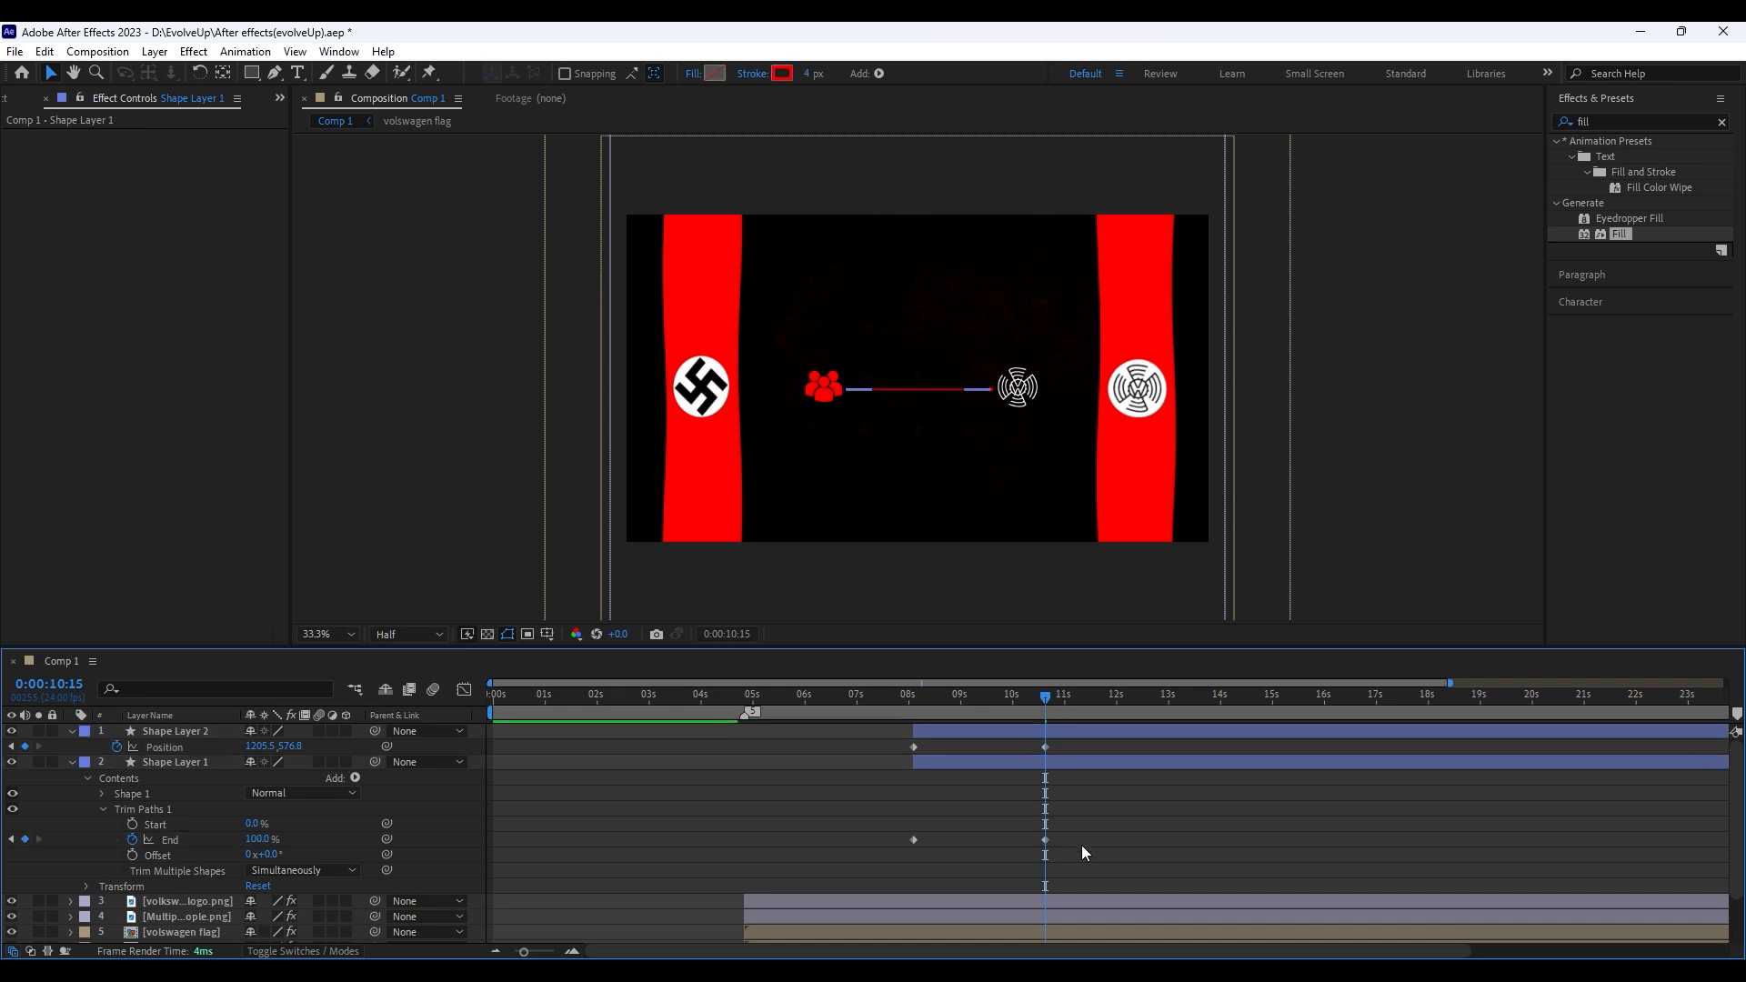
# Start Opacity keyframing at 100% on both the arrowhead and line shape layers at 0:00:08:02
pyautogui.moveTo(980, 702); pyautogui.dragTo(914, 701)
pyautogui.click(950, 762)
pyautogui.press('t')
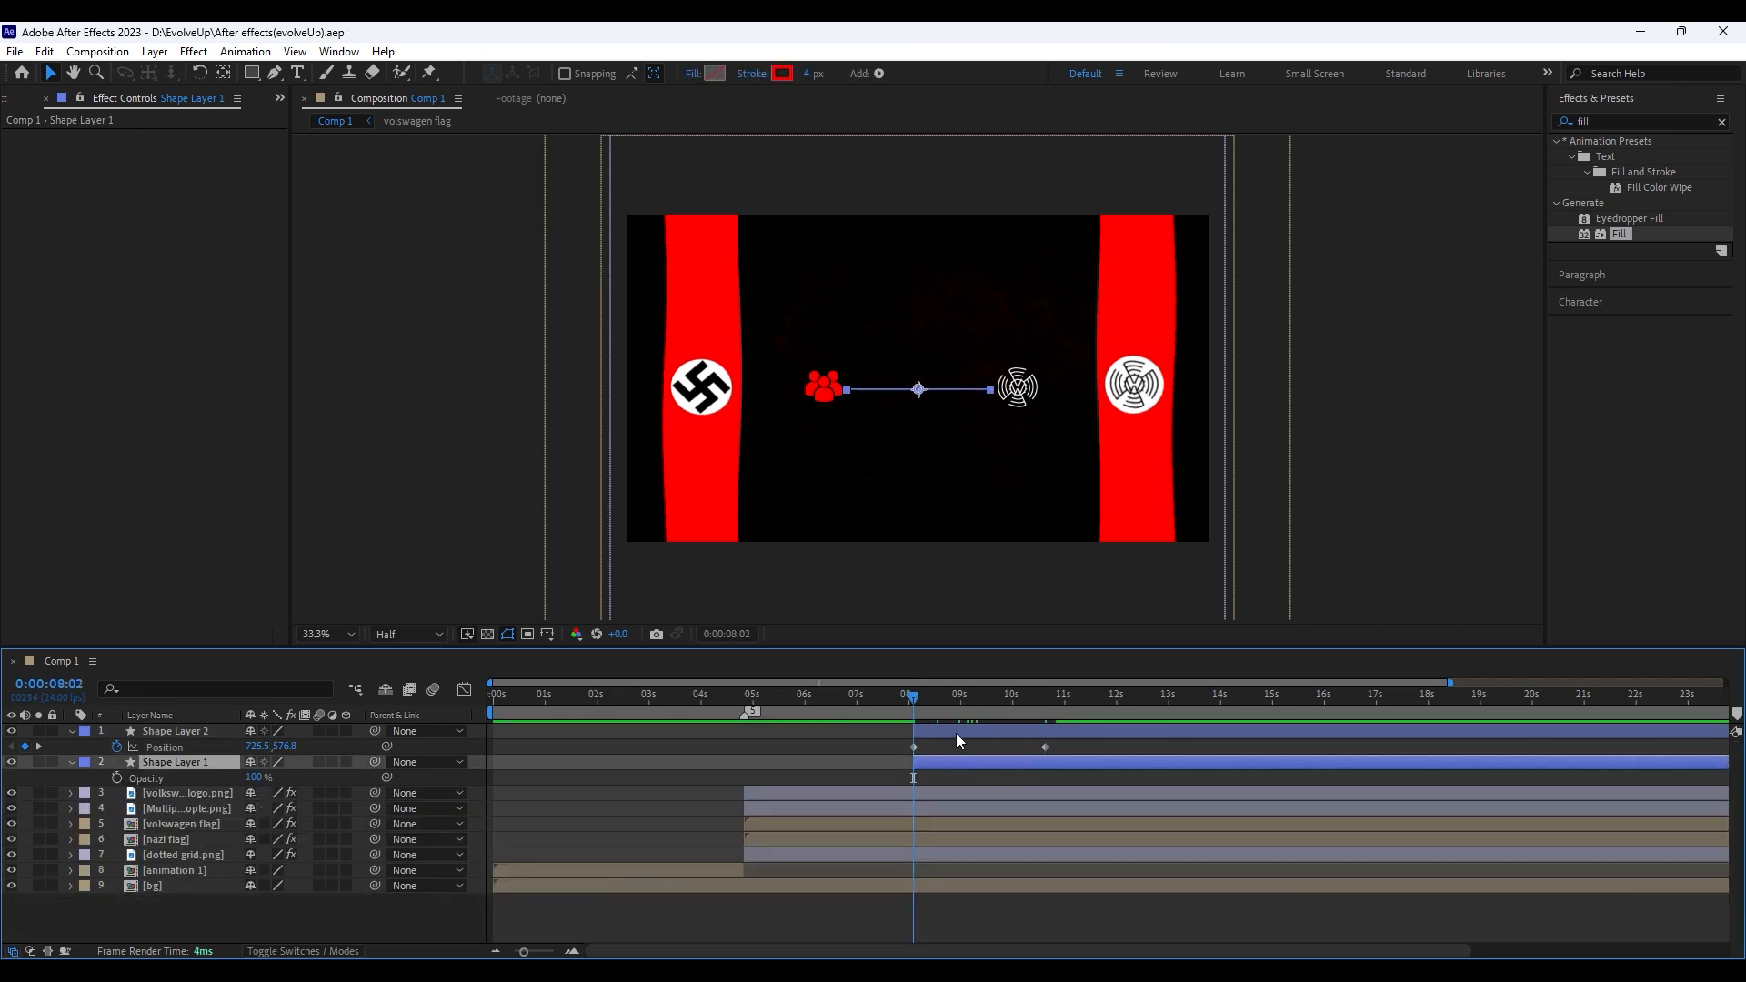
pyautogui.click(957, 731)
pyautogui.press('t')
pyautogui.click(116, 747)
pyautogui.click(117, 779)
pyautogui.click(971, 746)
pyautogui.hotkey('shift', 'pagedown')
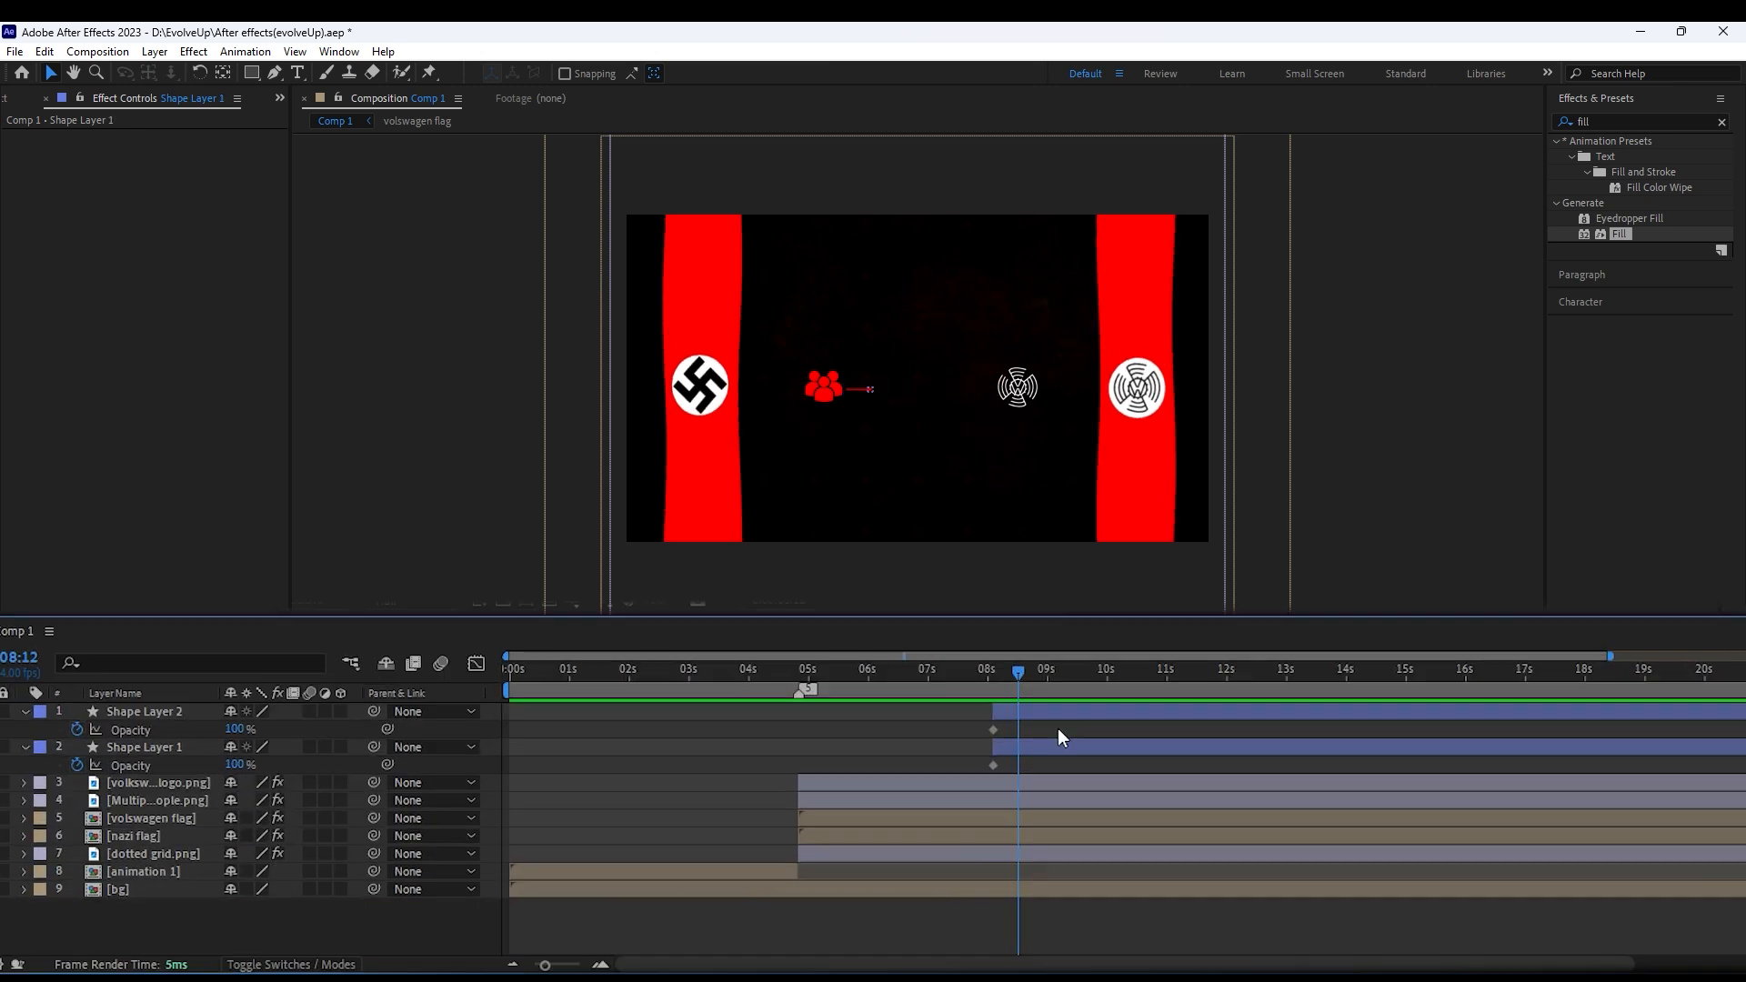
# Add a second Opacity keyframe of 100% to both shape layers at 0:00:08:07
pyautogui.hotkey('shift', 'pageup')
pyautogui.press('pagedown')
pyautogui.press('pagedown')
pyautogui.press('pagedown')
pyautogui.press('pagedown')
pyautogui.press('pagedown')
pyautogui.press('pagedown')
pyautogui.press('pagedown')
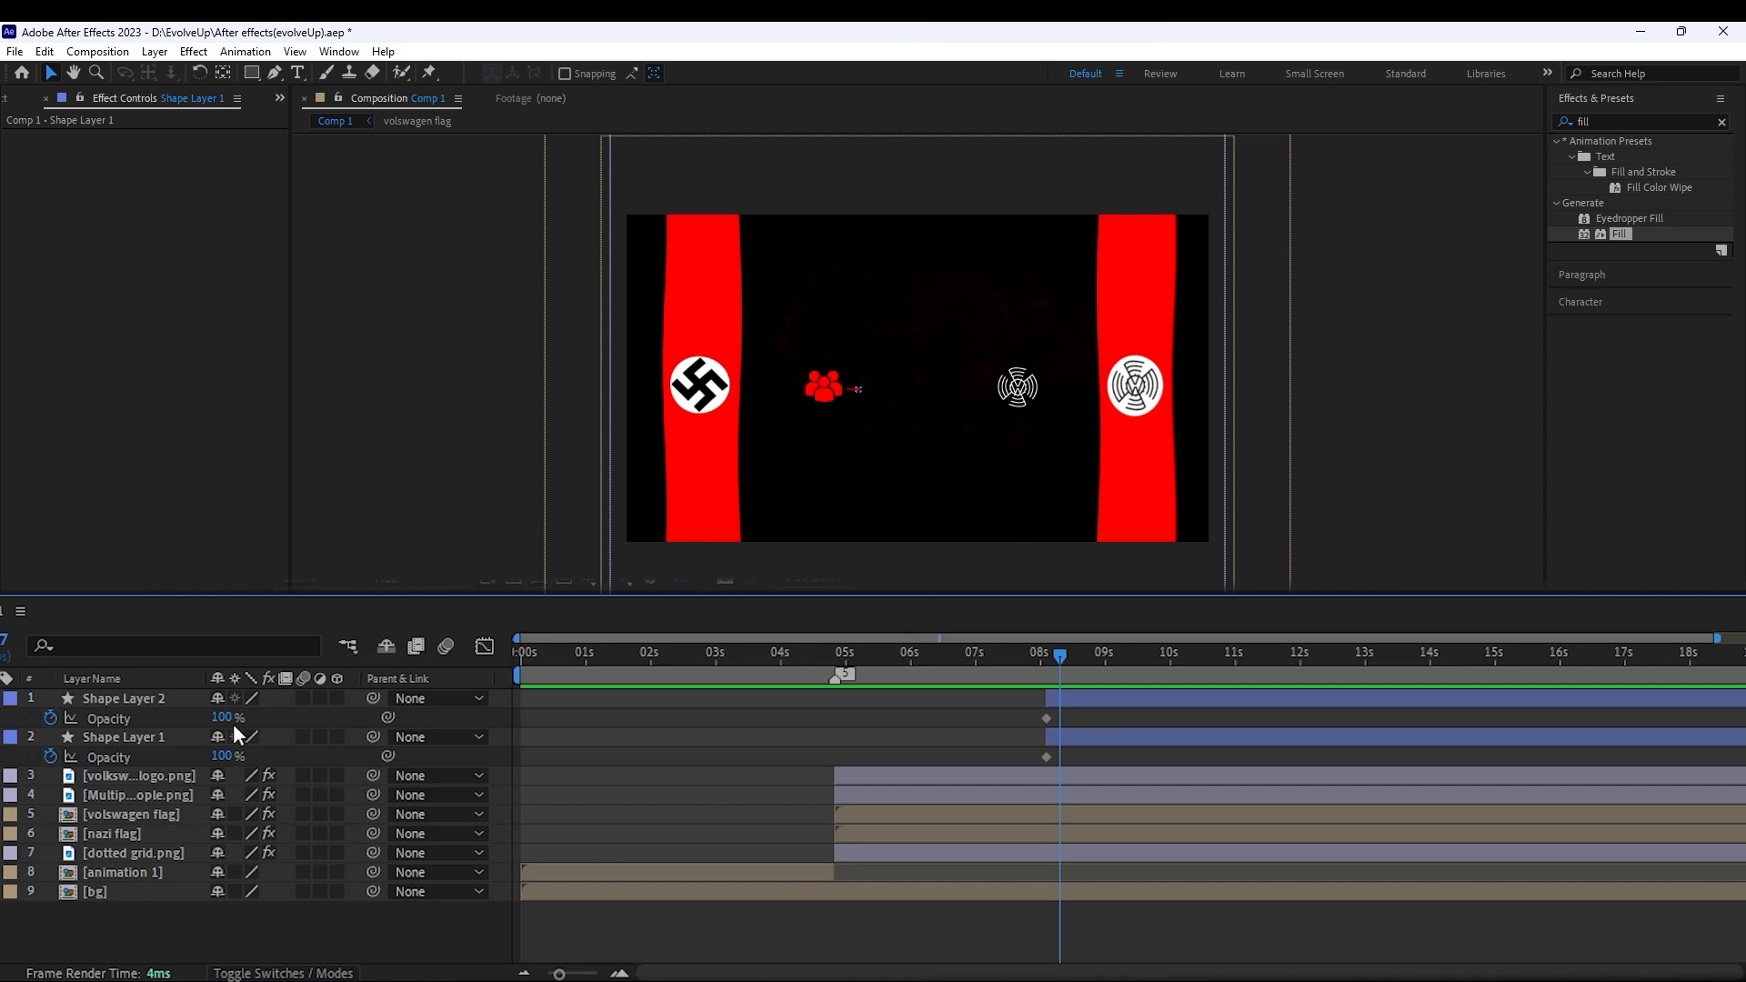
pyautogui.hotkey('ctrl', 'Down')
pyautogui.hotkey('alt', 'shift', 't')
pyautogui.hotkey('ctrl', 'Down')
pyautogui.hotkey('alt', 'shift', 't')
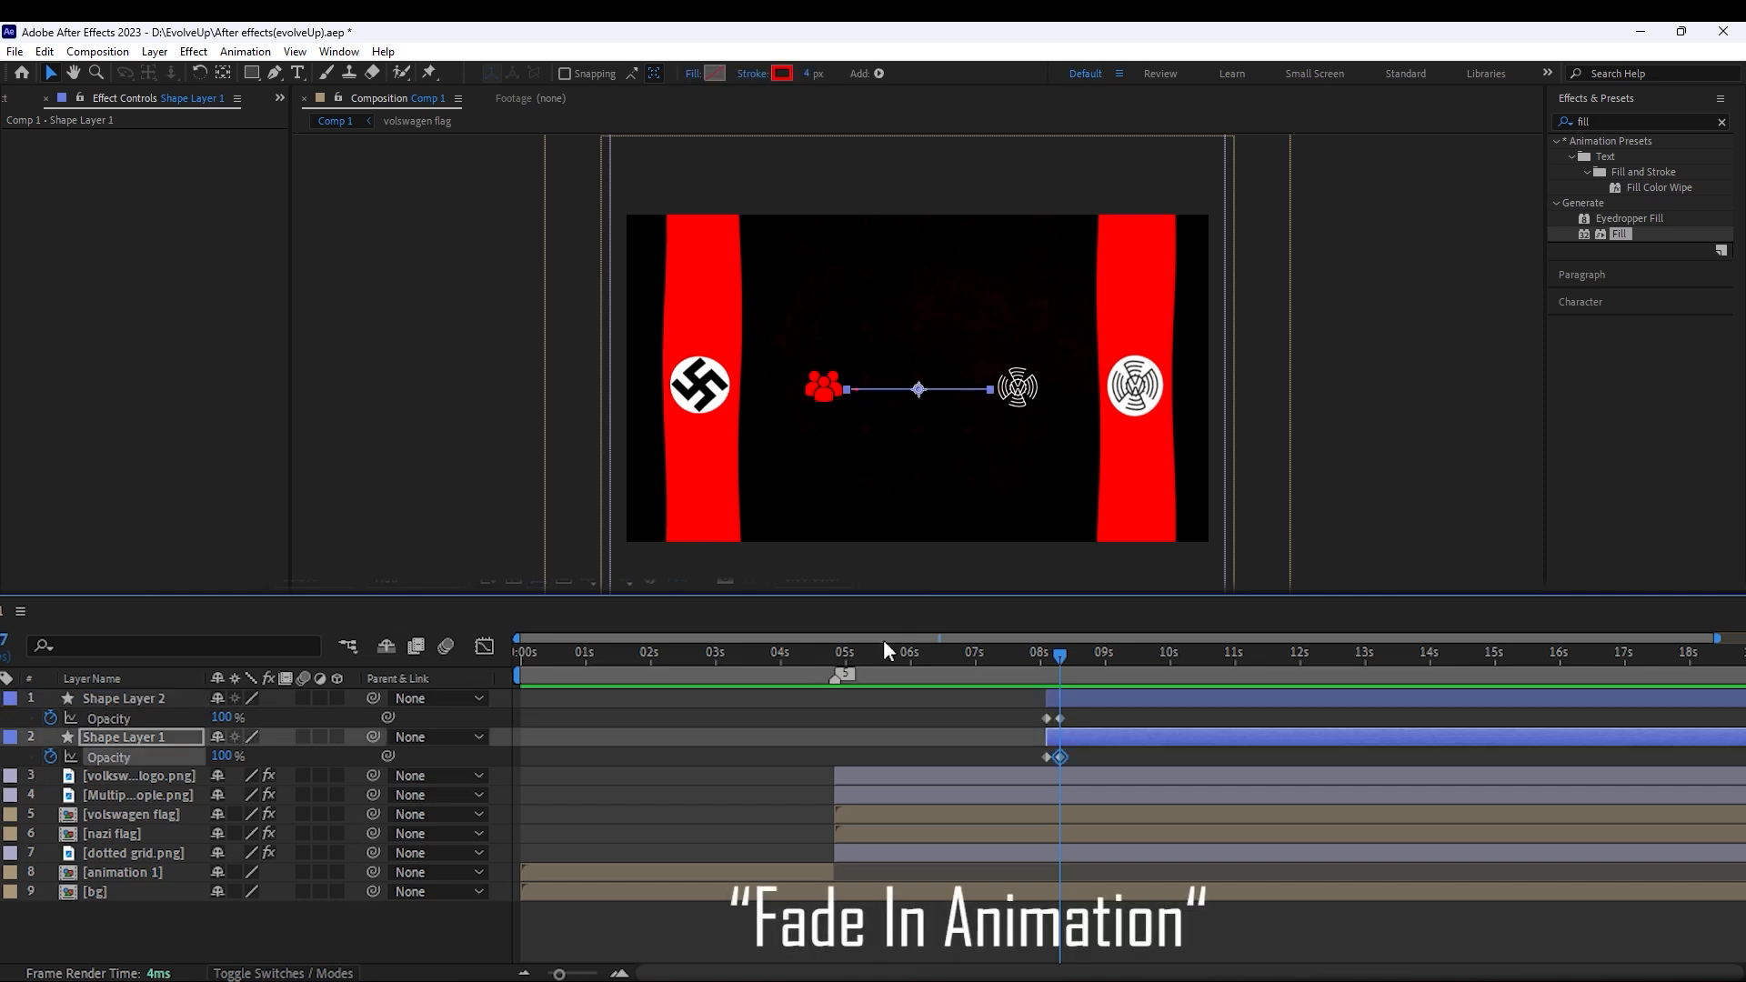
# Set the first Opacity keyframe of both shape layers to 0% so that the arrow fades in
pyautogui.press('j')
pyautogui.click(221, 717)
pyautogui.write('0')
pyautogui.press('Return')
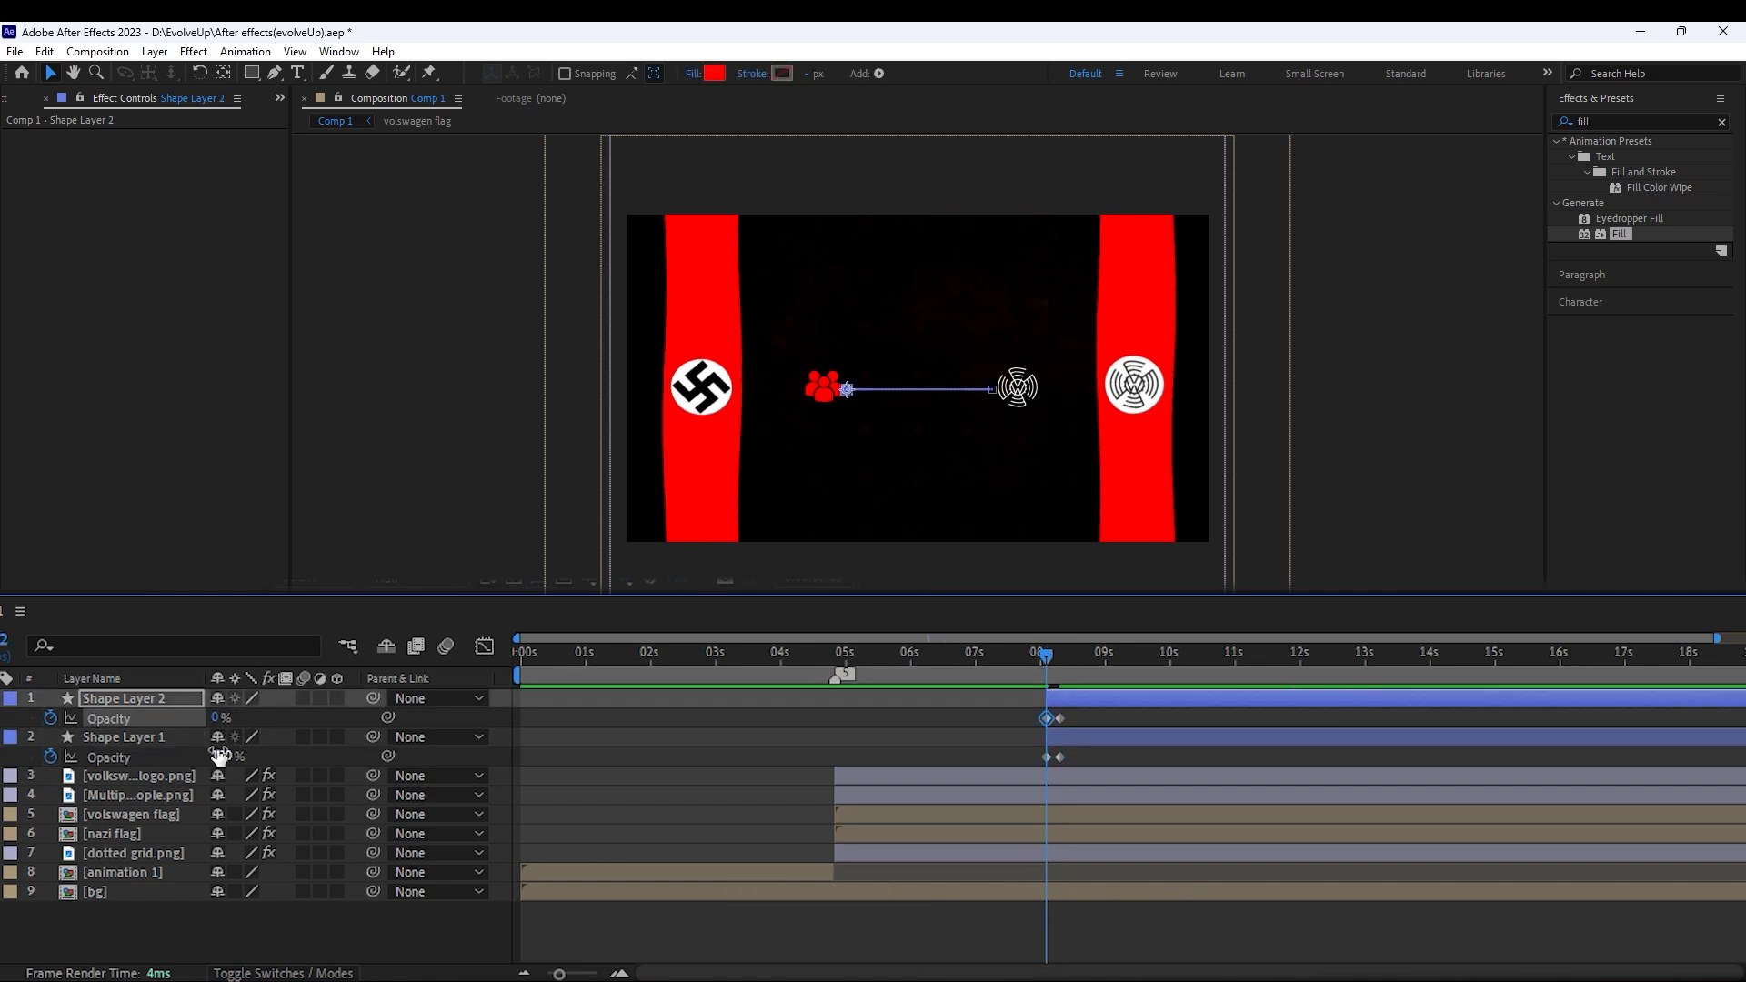
pyautogui.click(221, 756)
pyautogui.write('0')
pyautogui.press('Return')
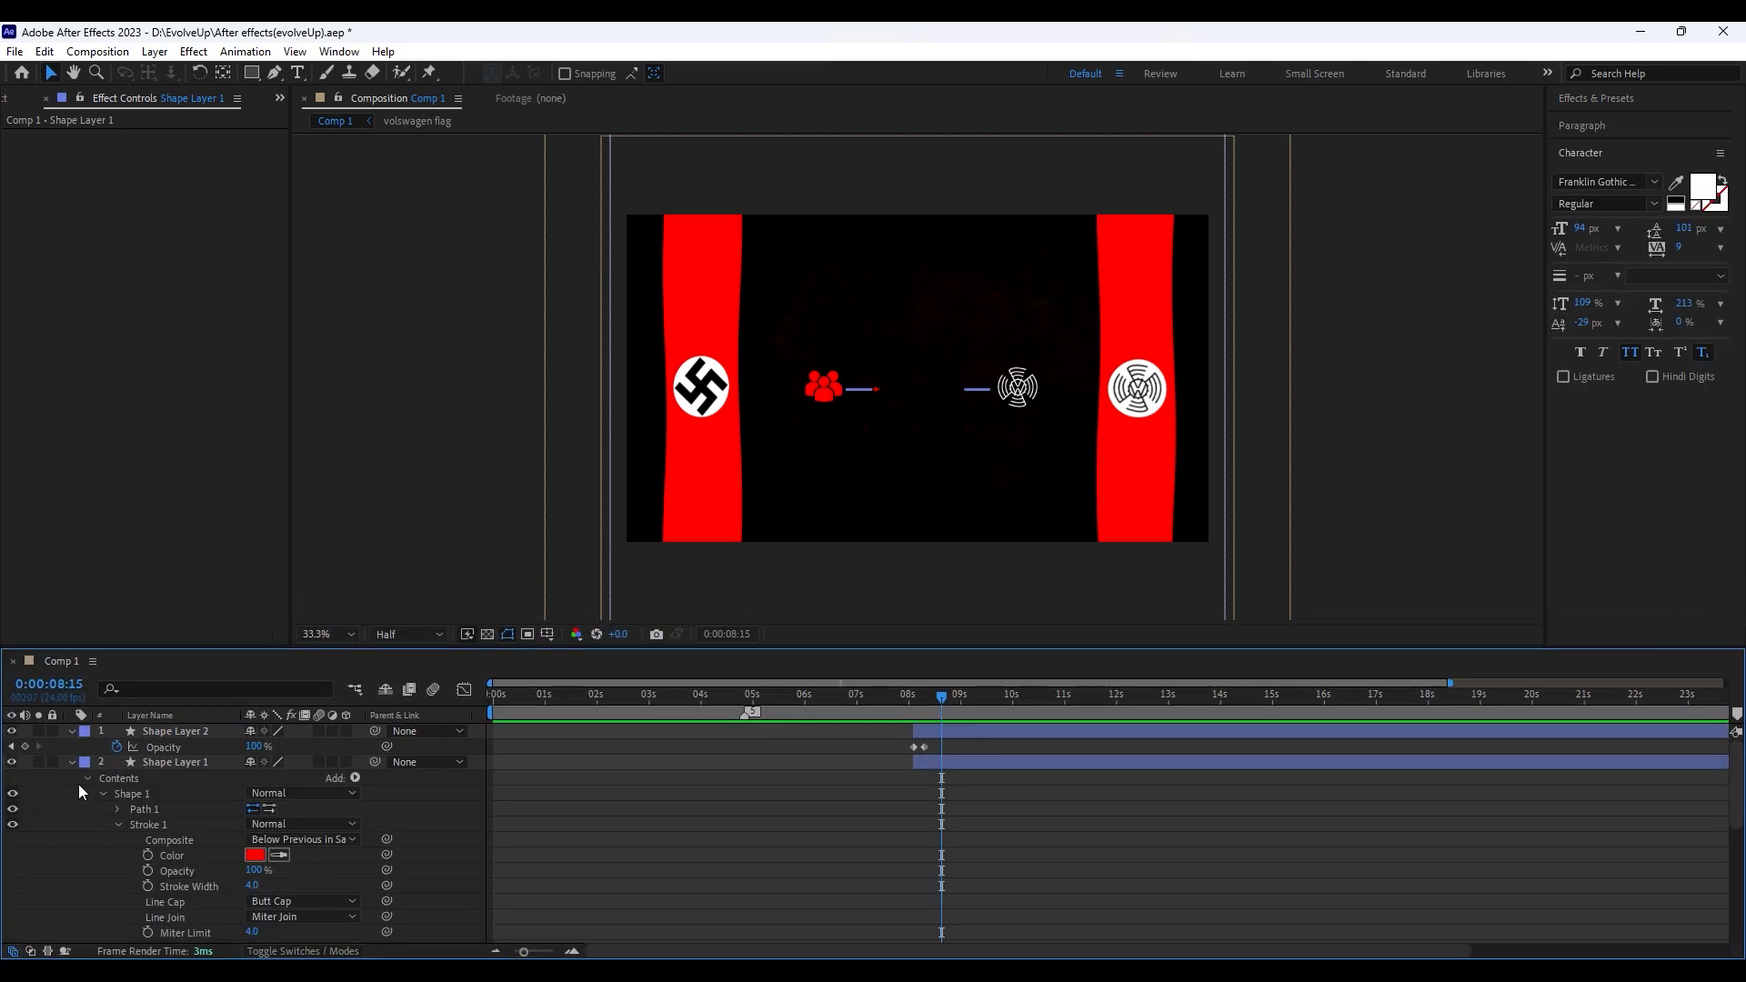
# Set the line's Stroke Width to 6
pyautogui.click(70, 761)
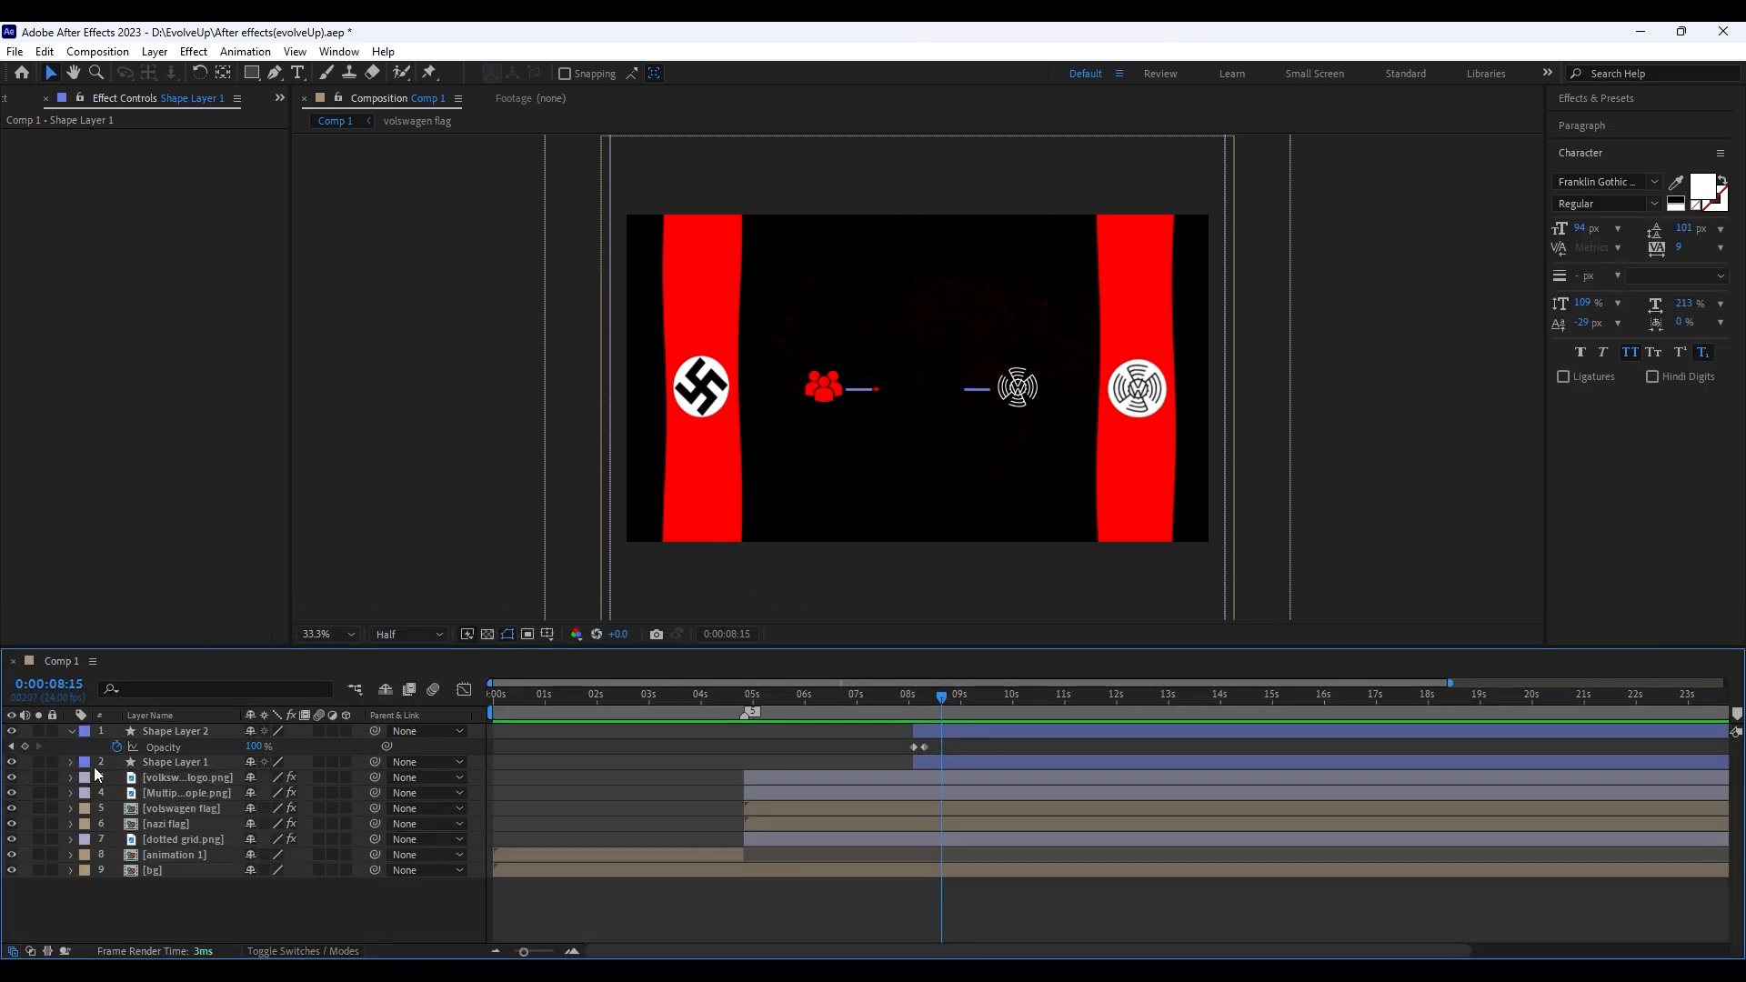
pyautogui.click(71, 762)
pyautogui.click(257, 854)
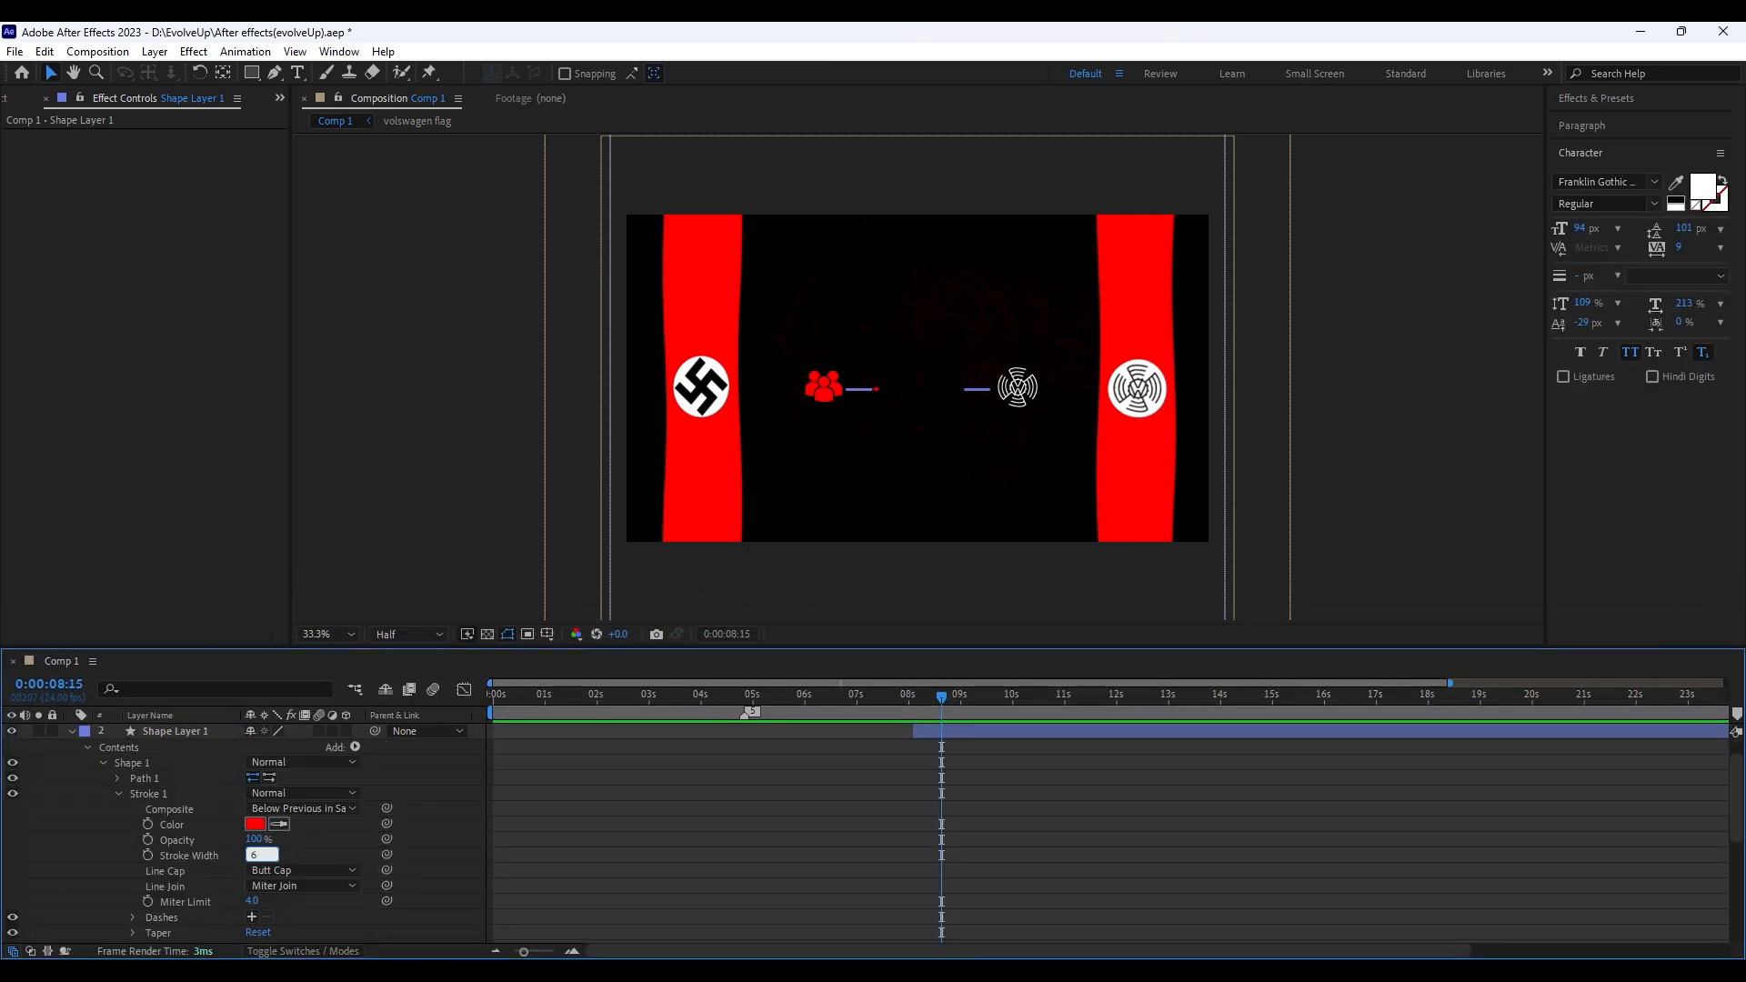
pyautogui.write('6')
pyautogui.press('Return')
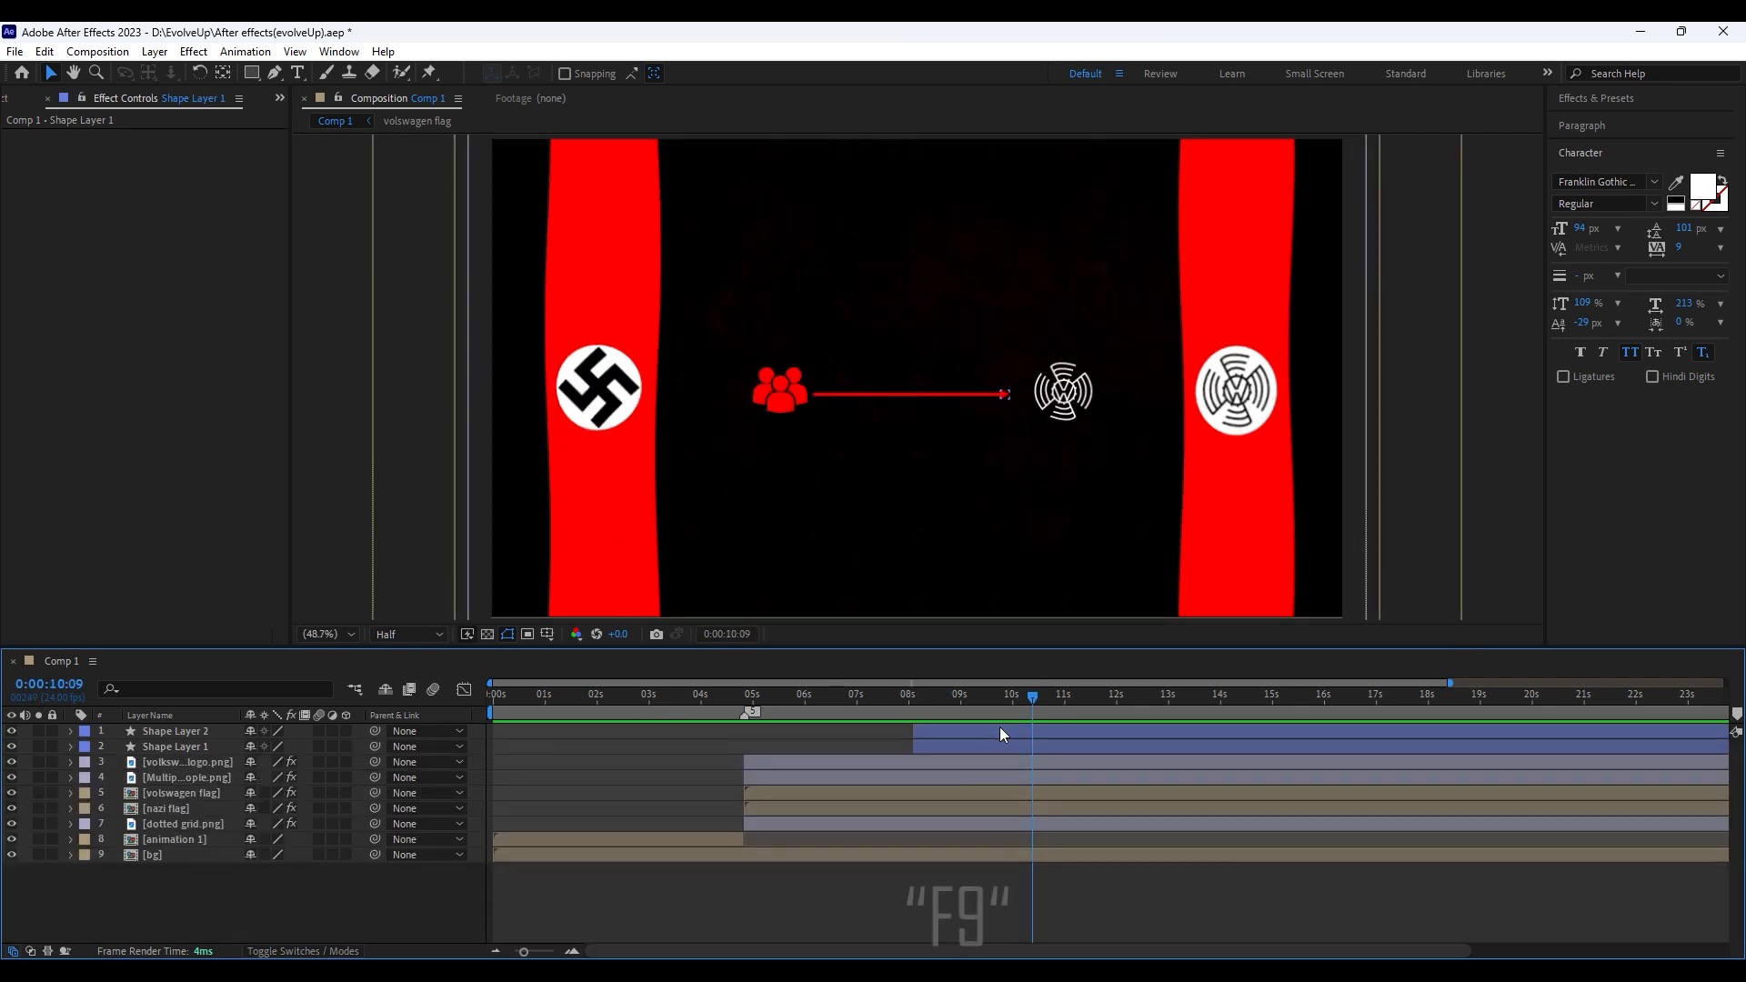
# Select all keyframes of the arrowhead and line shape layers and apply Easy Ease
pyautogui.click(1000, 727)
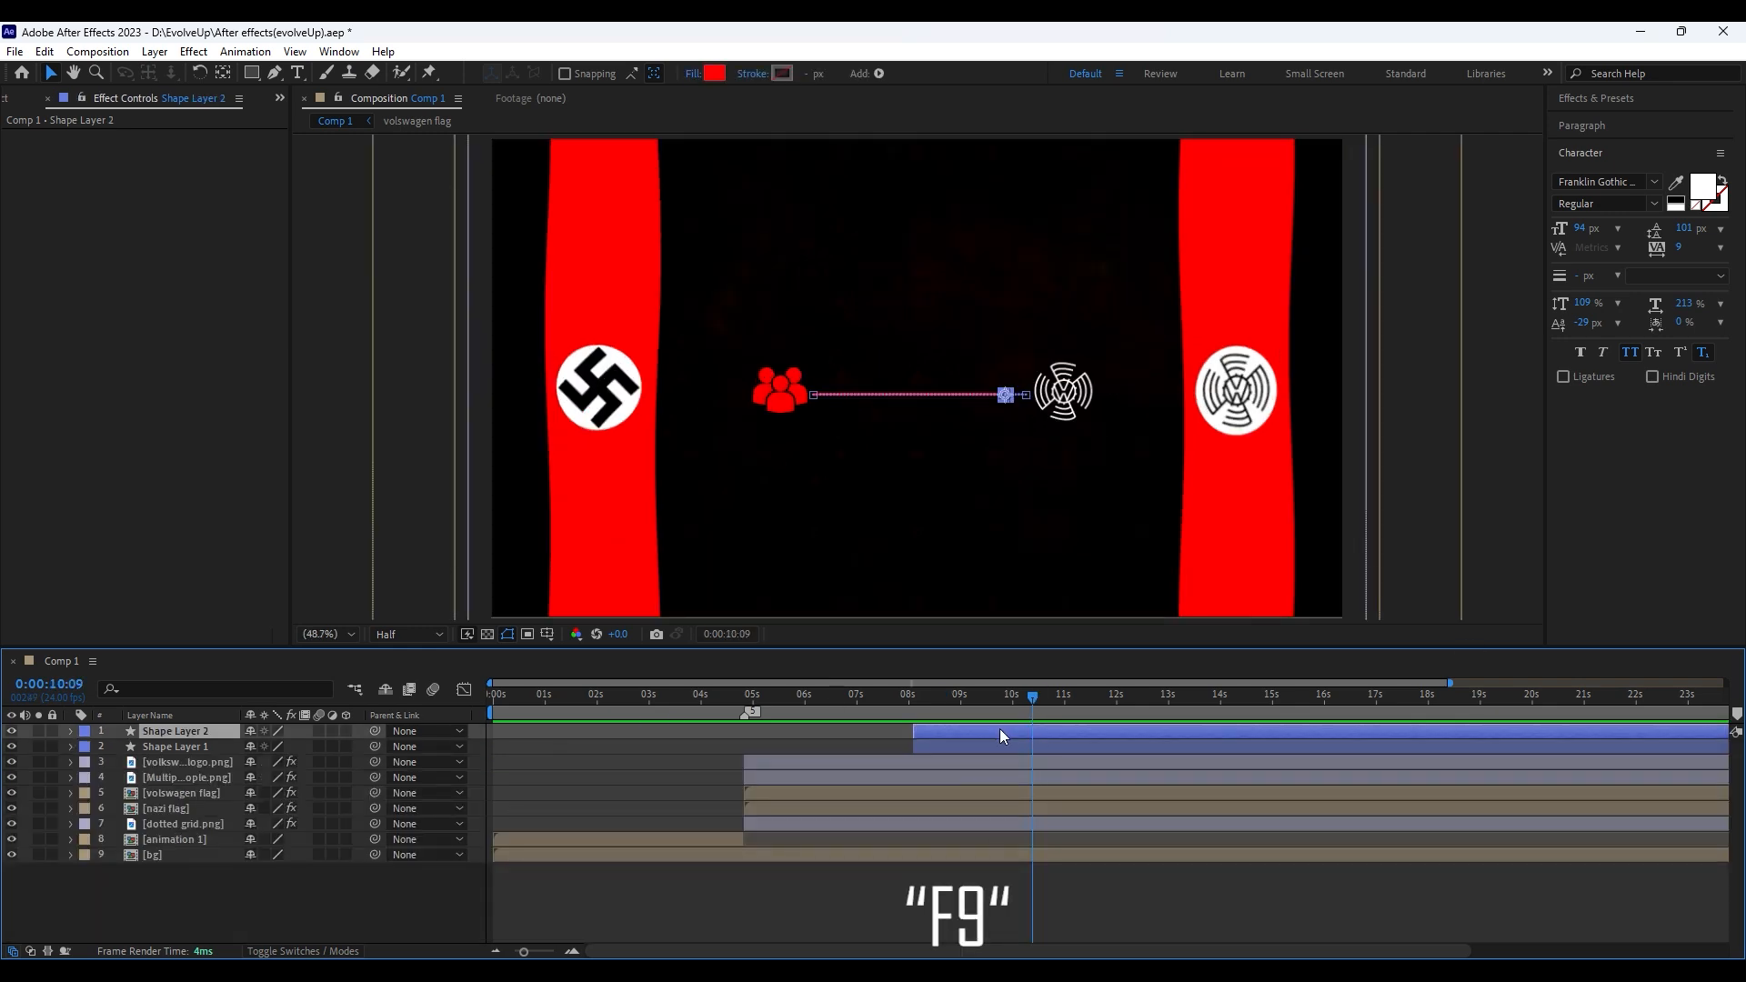
pyautogui.press('u')
pyautogui.click(1000, 777)
pyautogui.press('u')
pyautogui.moveTo(1070, 817); pyautogui.dragTo(826, 727)
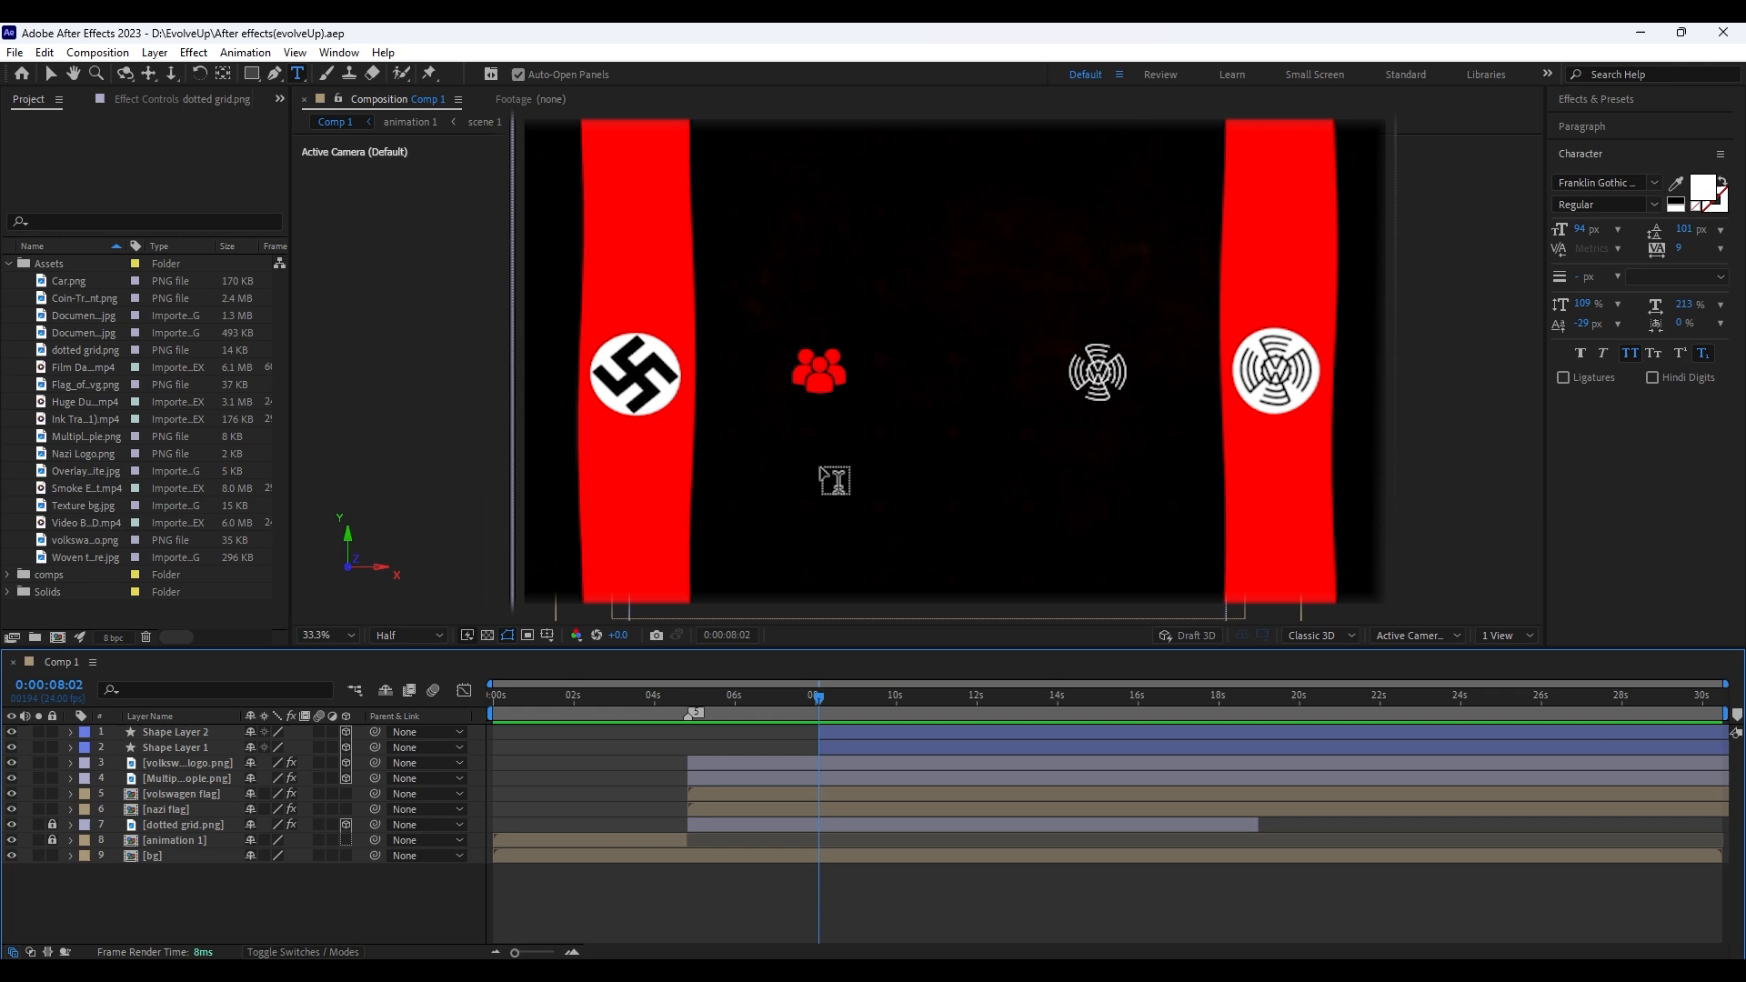
# Add the text 5RM below the people icon, with the letters RM at 50 px and a baseline shift of -39 px
pyautogui.click(834, 480)
pyautogui.write('5RM')
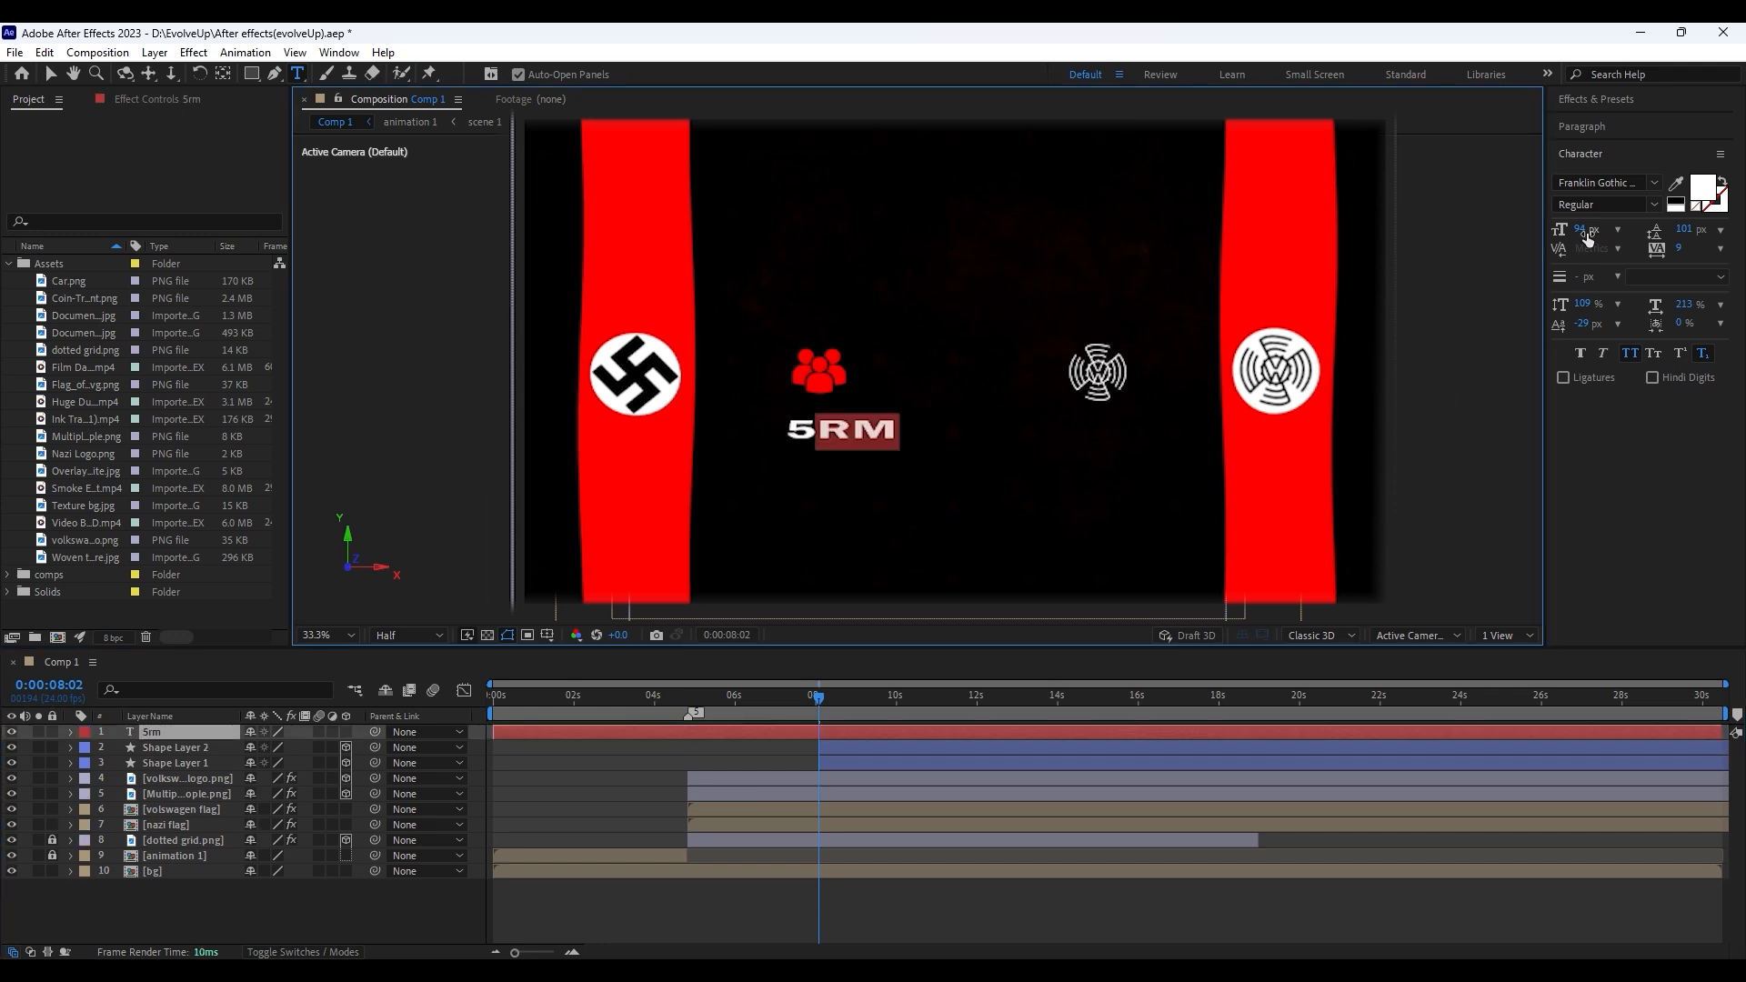
pyautogui.moveTo(1587, 238); pyautogui.dragTo(1560, 236)
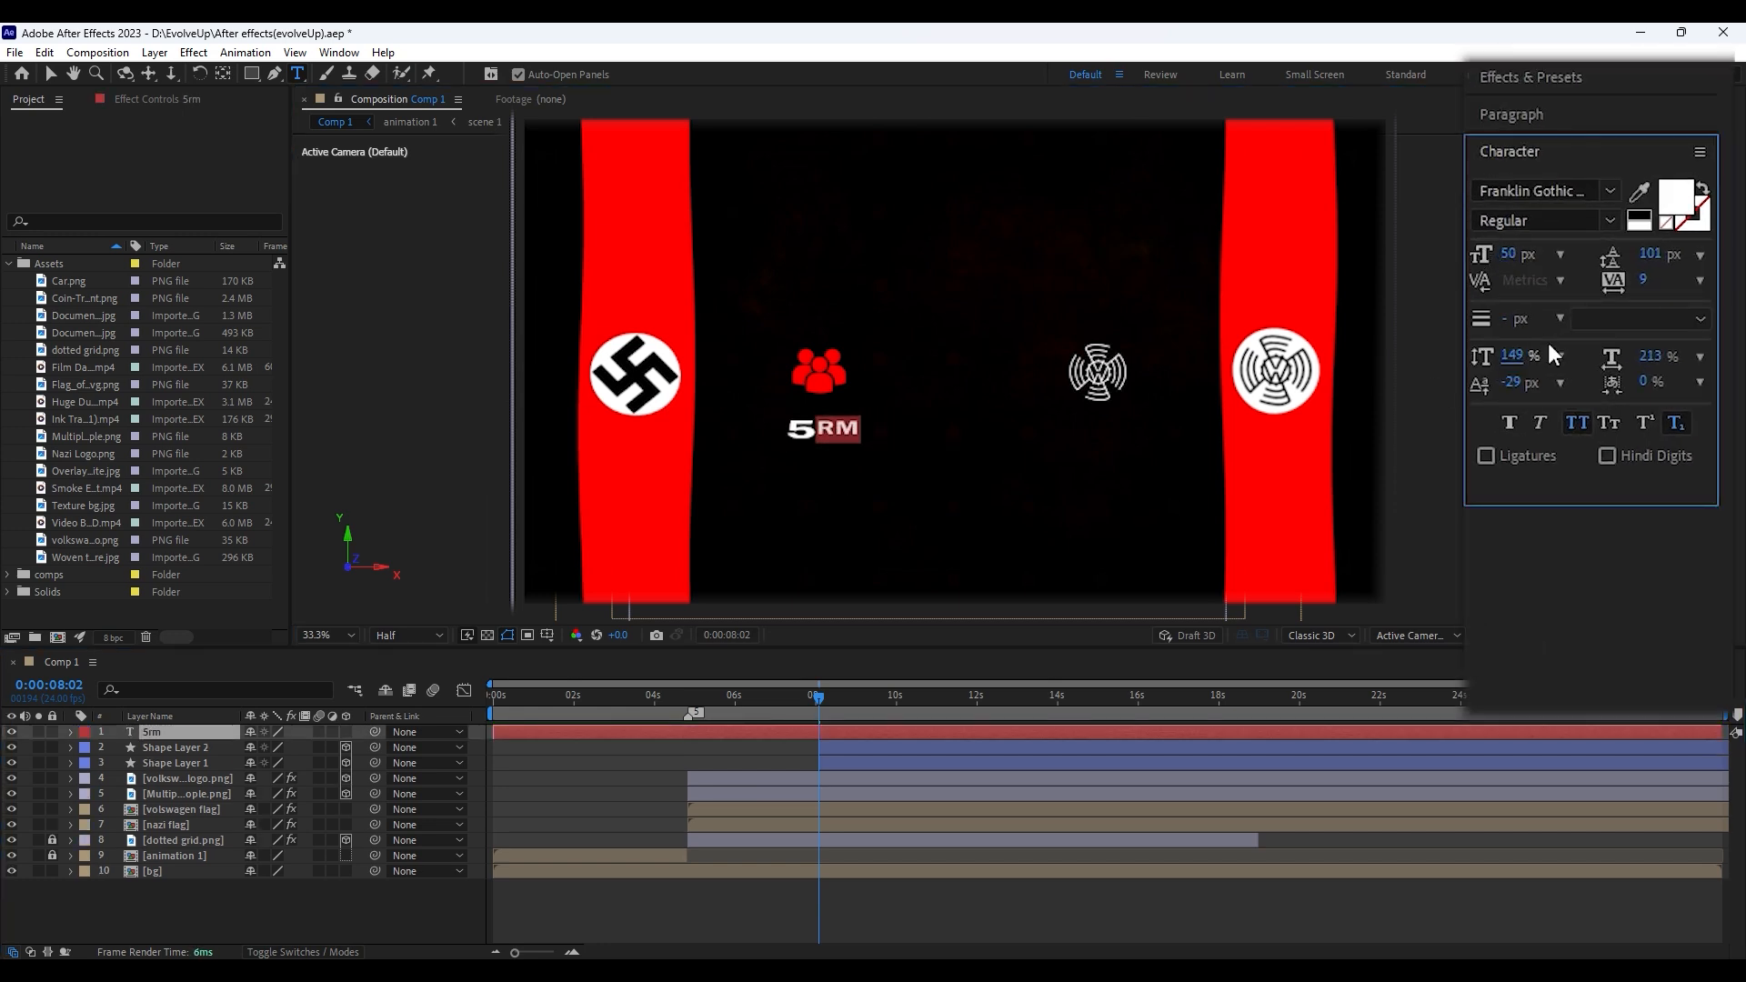
pyautogui.moveTo(1549, 345); pyautogui.dragTo(1509, 356)
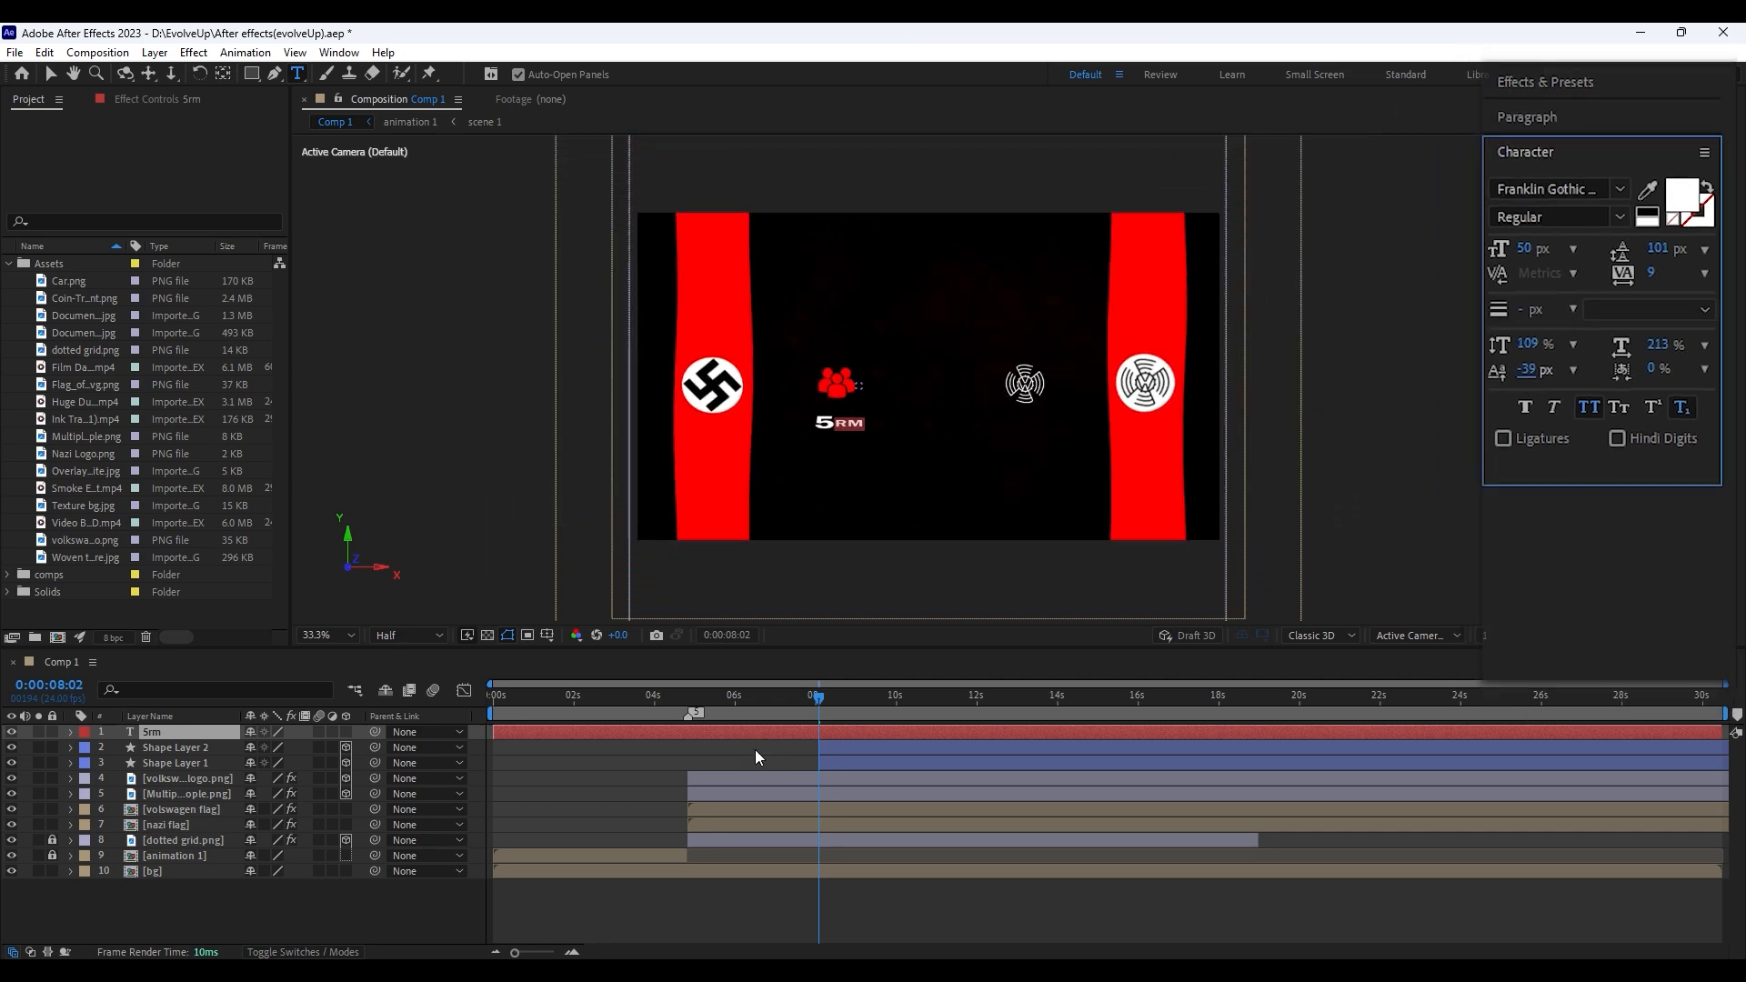
# Make the 5RM text layer start at 0:00:04:23, add an Opacity animator set to 0%, and expand its Range Selector
pyautogui.click(696, 717)
pyautogui.click(748, 732)
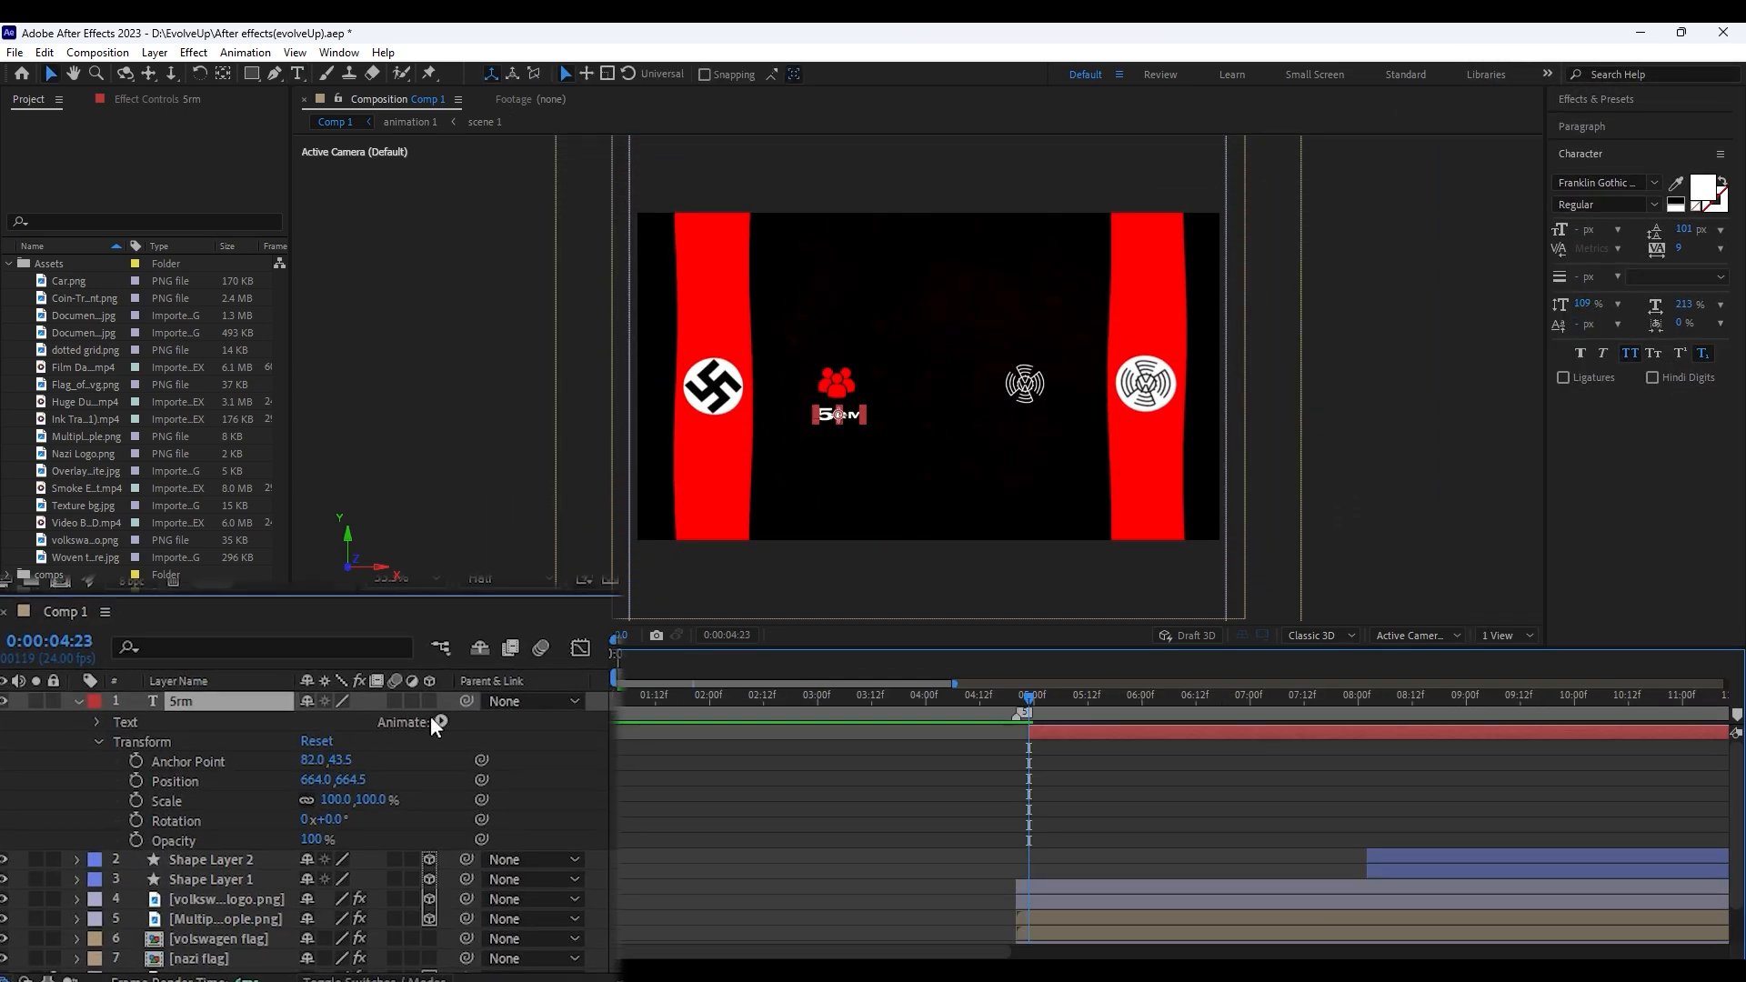
pyautogui.click(439, 723)
pyautogui.click(416, 497)
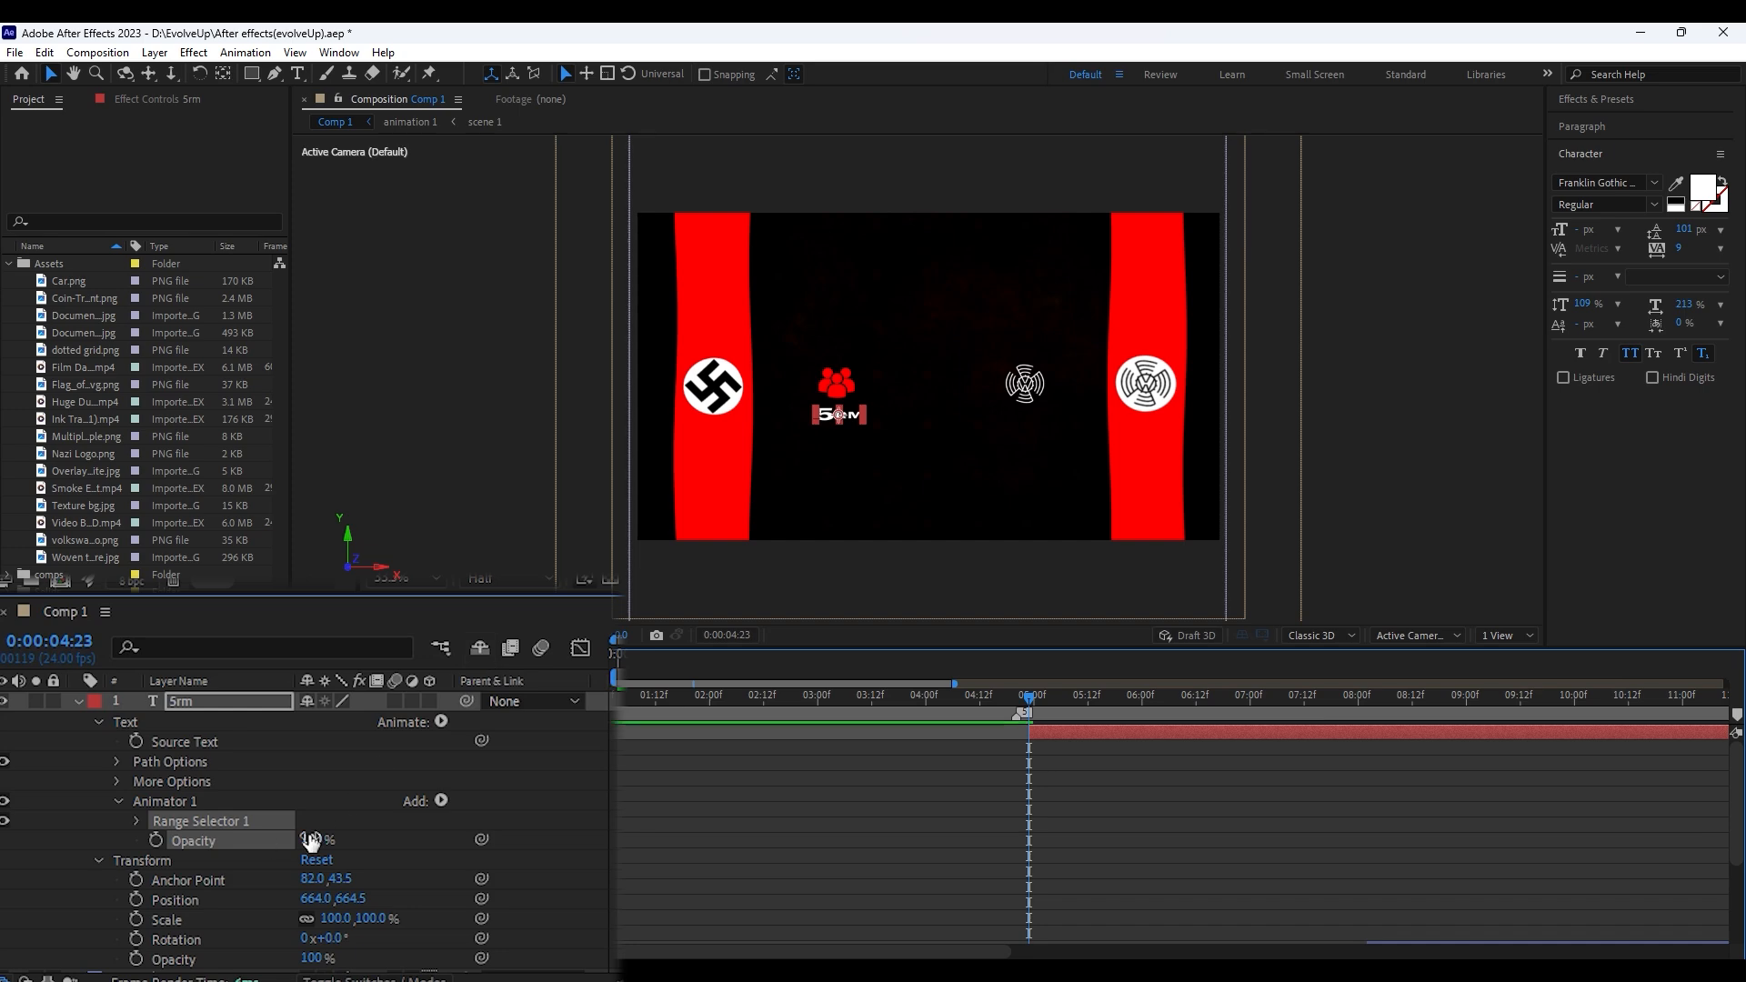
pyautogui.click(137, 822)
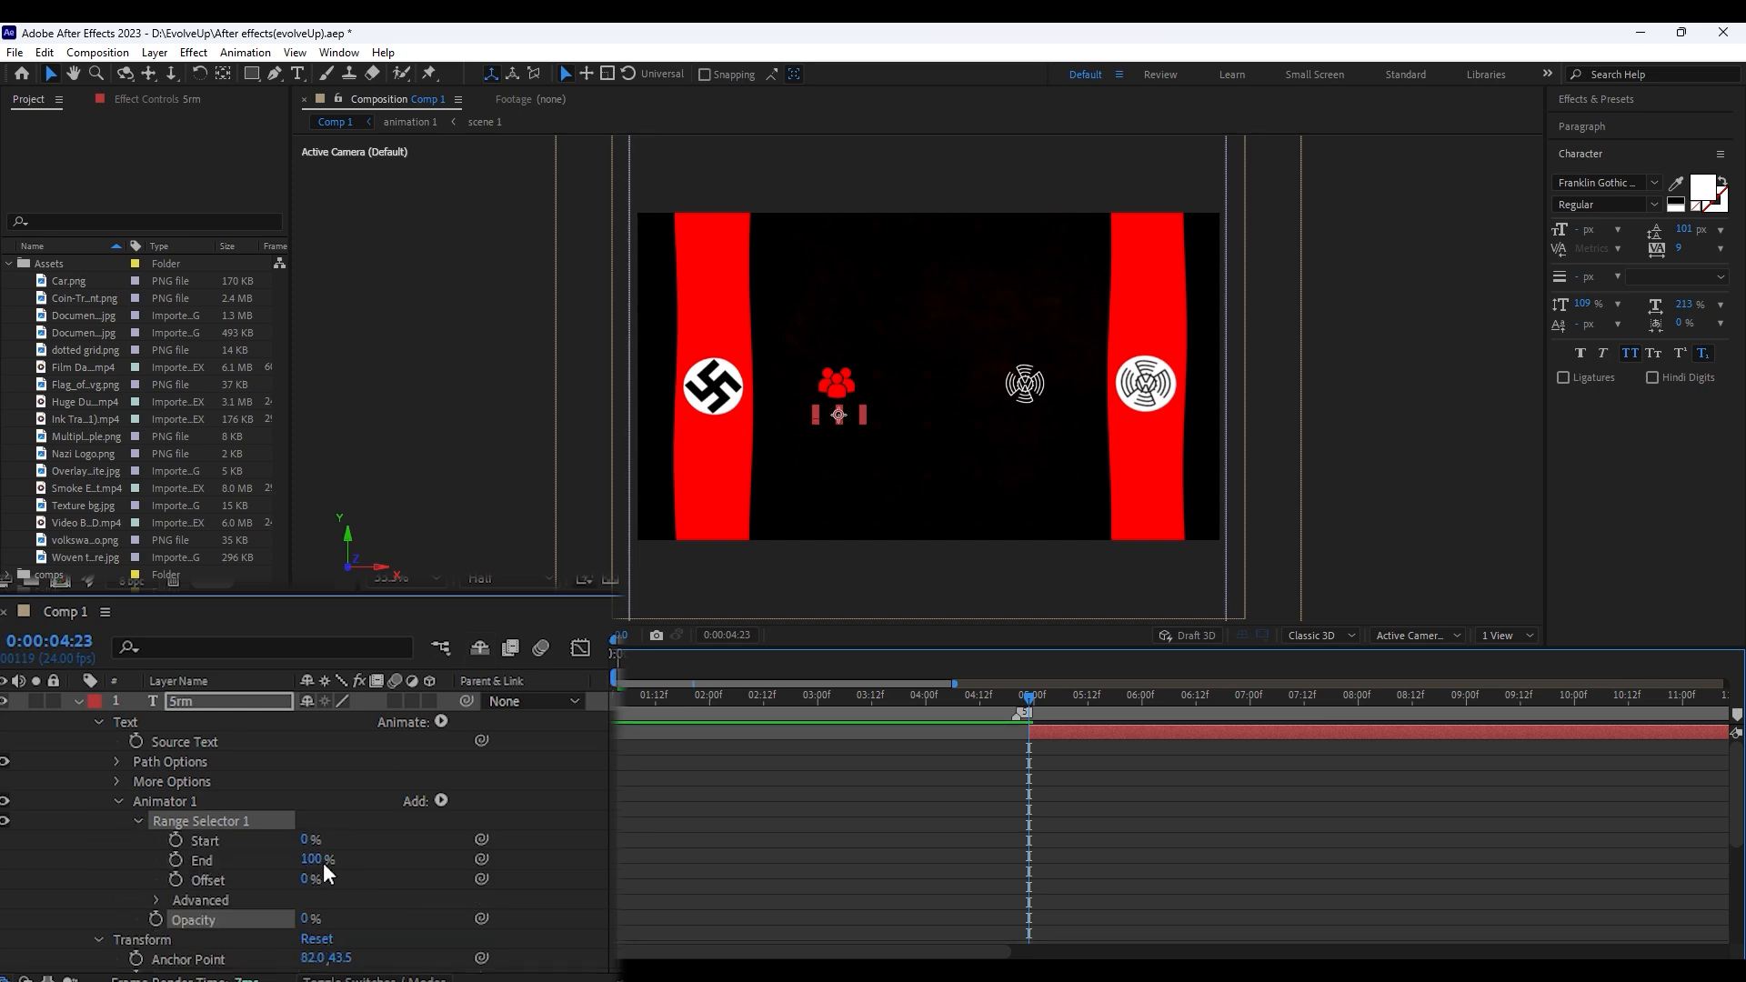
# Keyframe the Range Selector's Start at 0% at 0:00:04:23, raise it 12 frames further on, and preview the text reveal
pyautogui.click(176, 840)
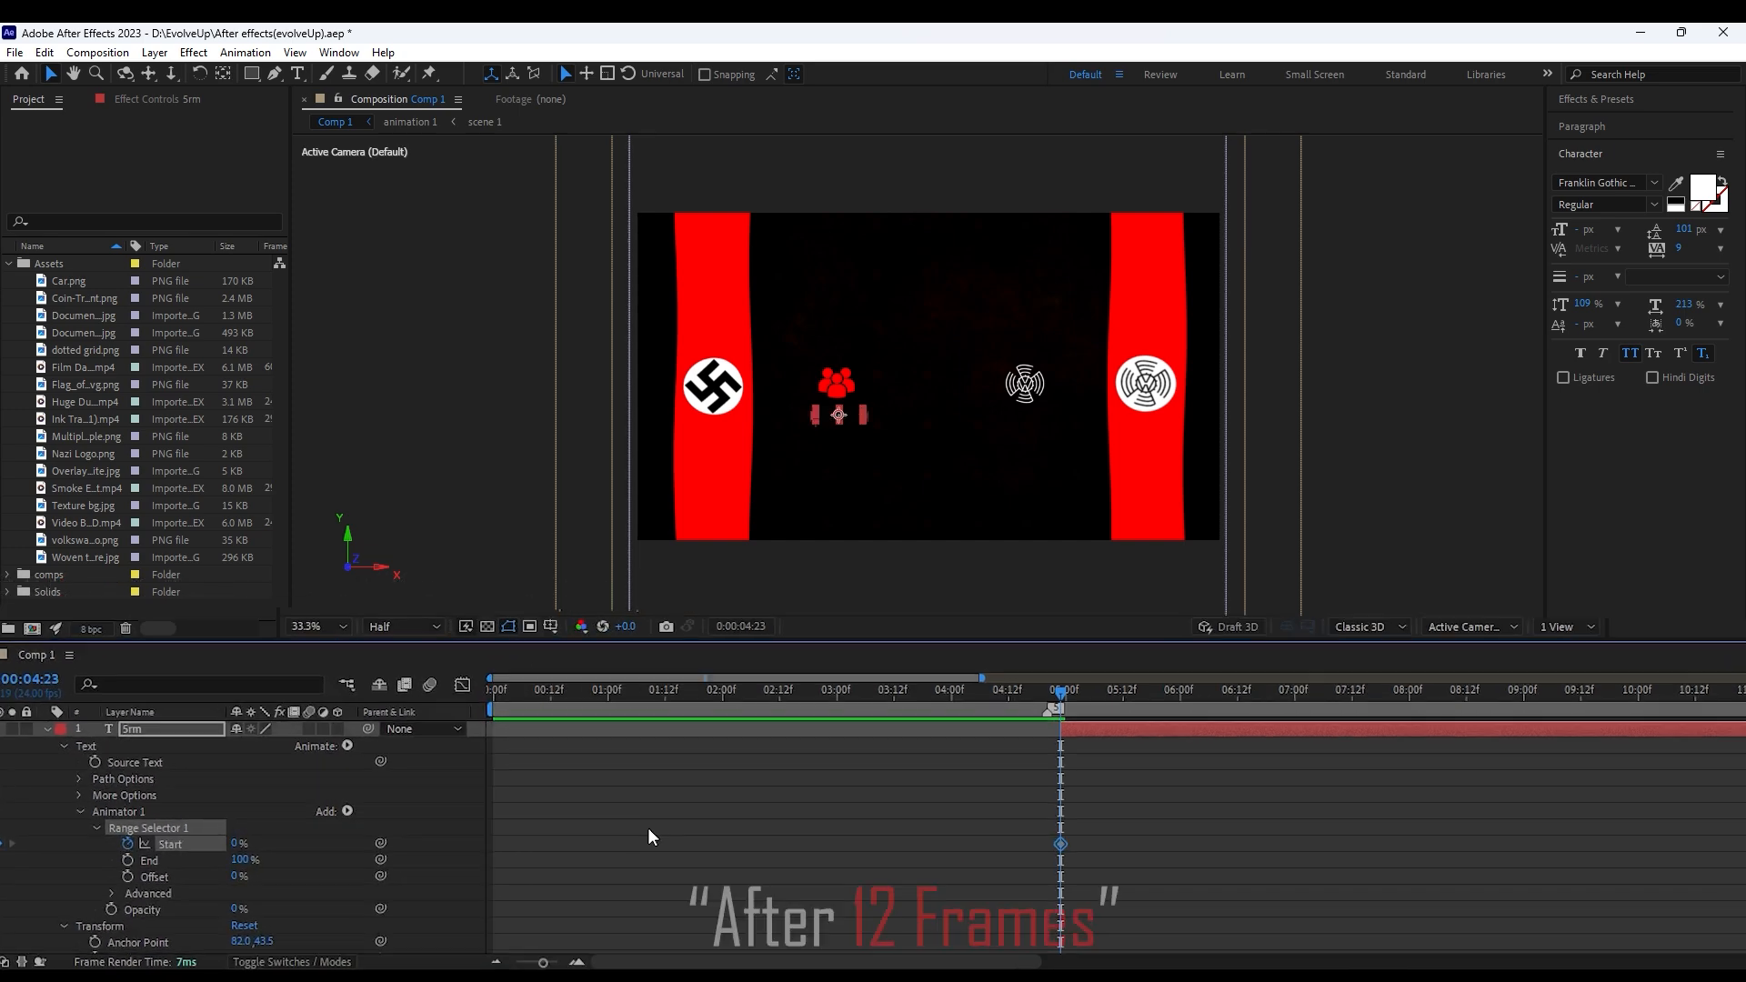
pyautogui.hotkey('shift', 'pagedown')
pyautogui.press('pagedown')
pyautogui.press('pagedown')
pyautogui.moveTo(208, 839); pyautogui.dragTo(318, 829)
pyautogui.moveTo(1261, 667); pyautogui.dragTo(1188, 667)
pyautogui.press('space')
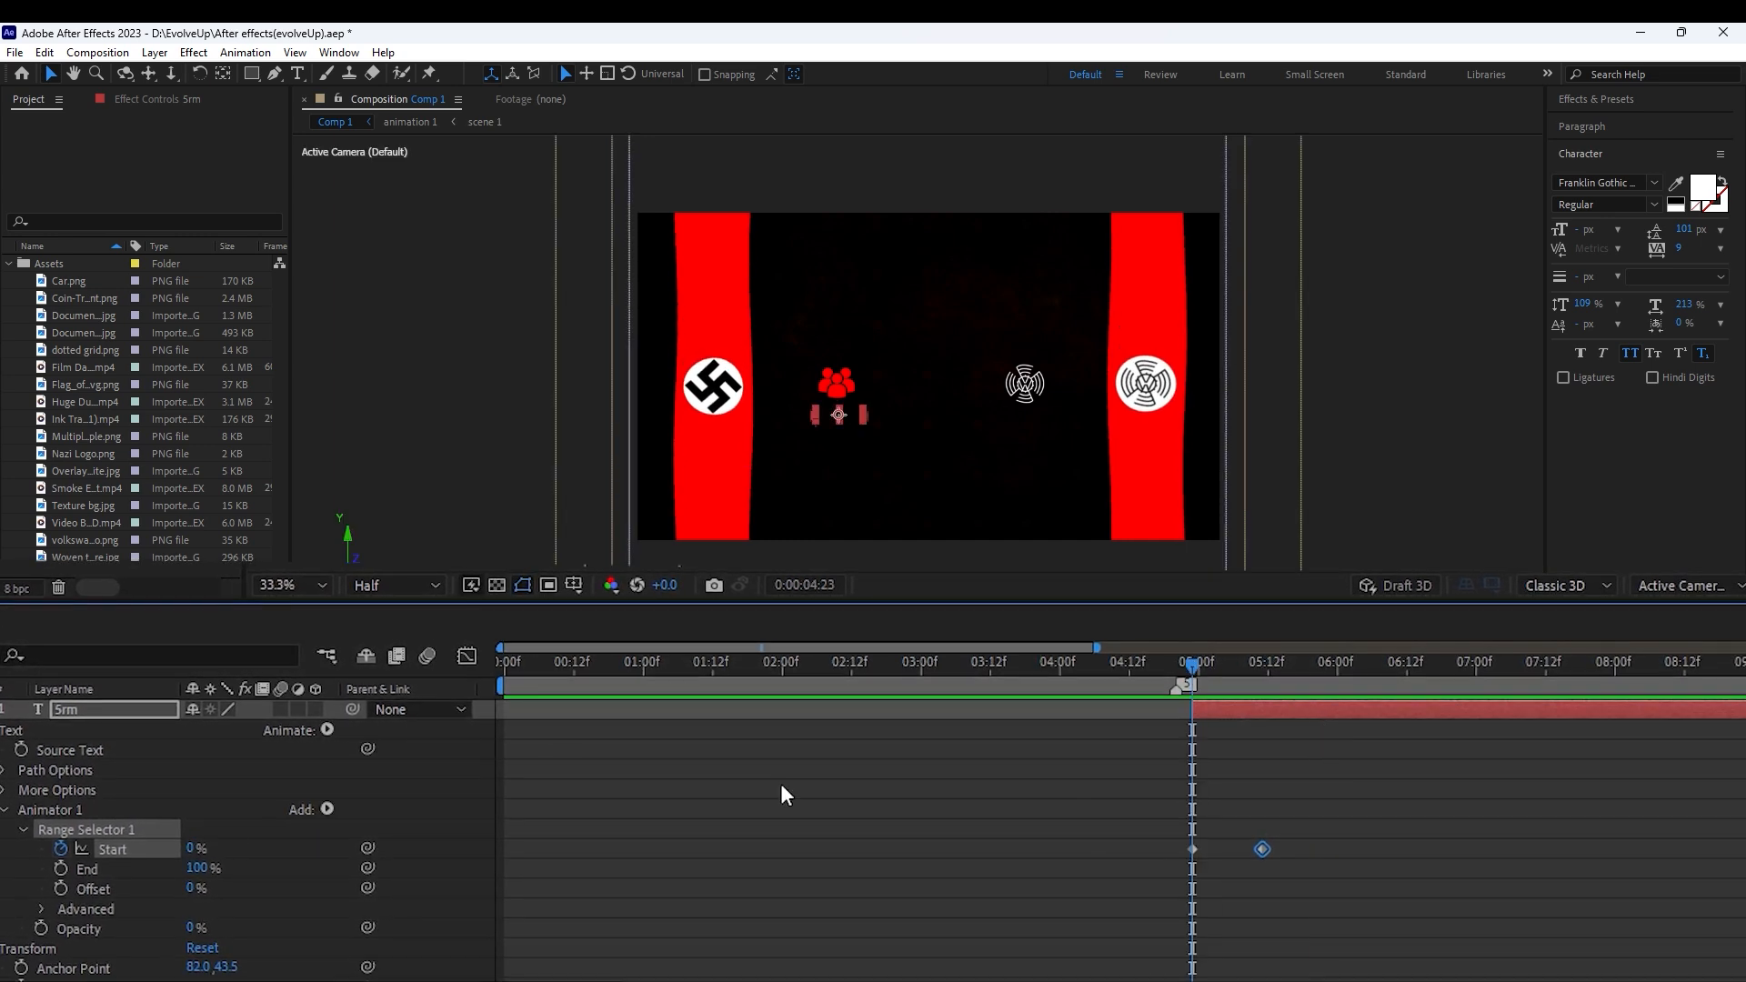
# Add a separate Position animator to the 5RM text and undo a trial vertical offset of 52
pyautogui.click(329, 806)
pyautogui.click(325, 730)
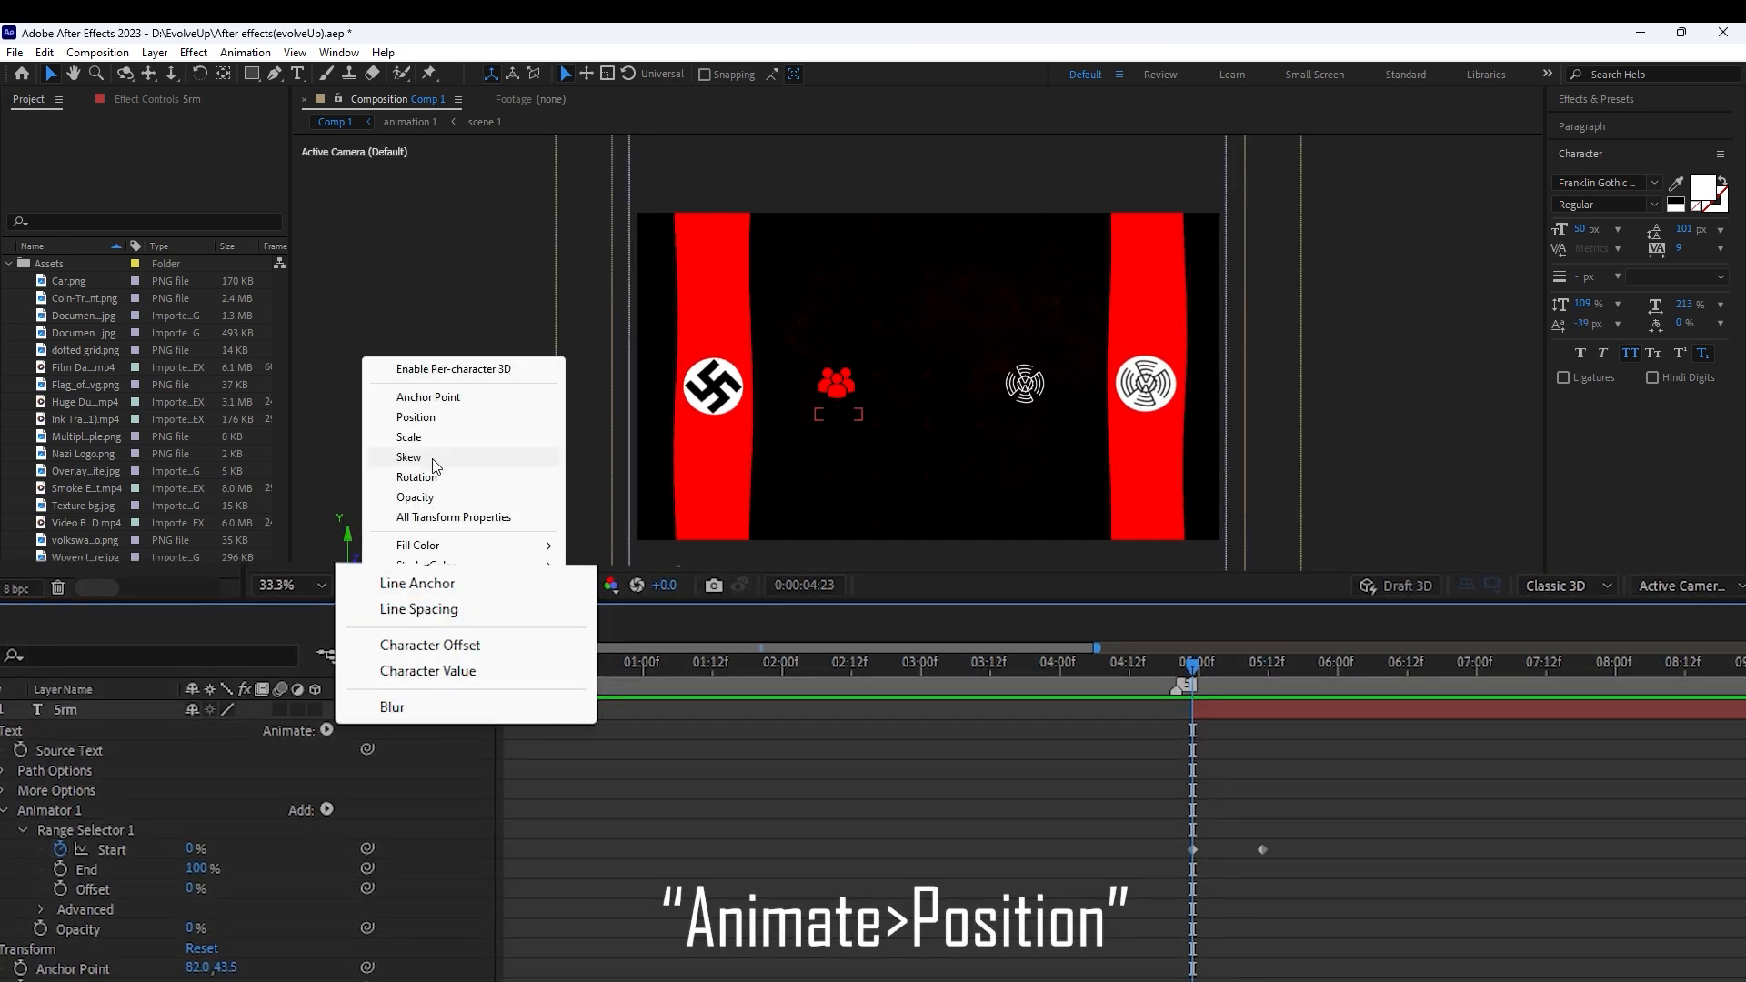
pyautogui.click(418, 417)
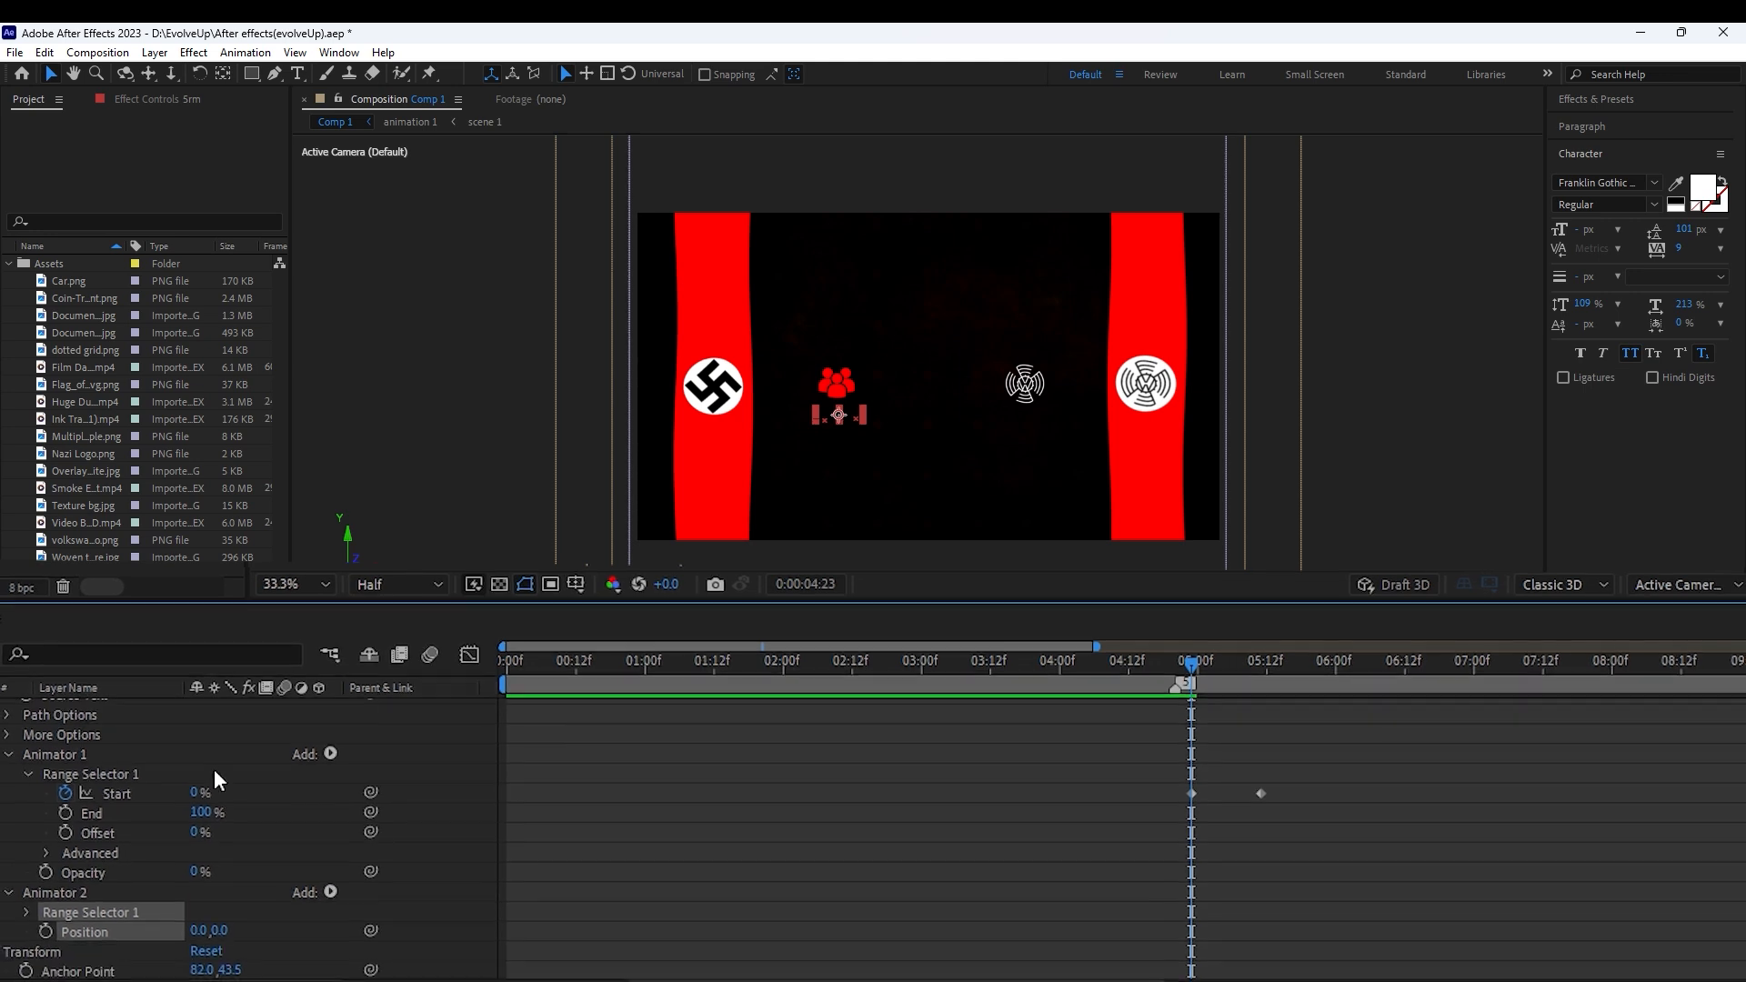
pyautogui.moveTo(218, 930); pyautogui.dragTo(297, 927)
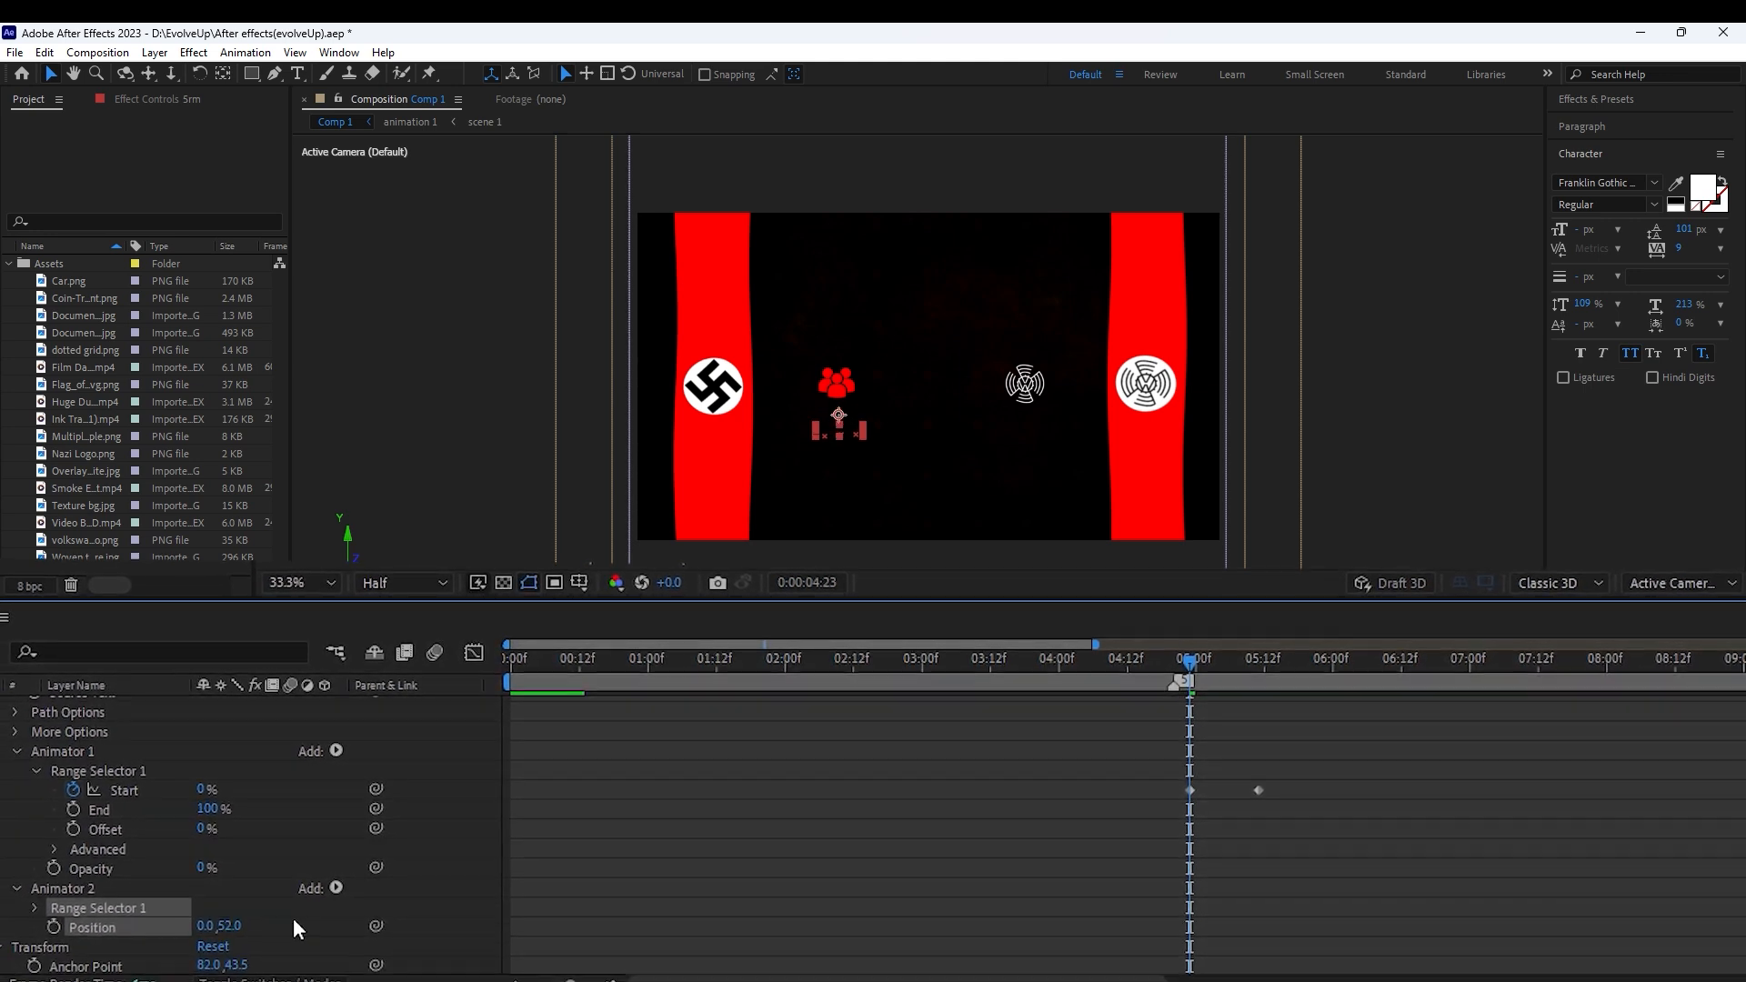
pyautogui.hotkey('ctrl', 'z')
# Keyframe the 5RM text's animator Position from a vertical offset of 270 at 0:00:04:23 to 0 twelve frames further on, and preview it
pyautogui.click(54, 927)
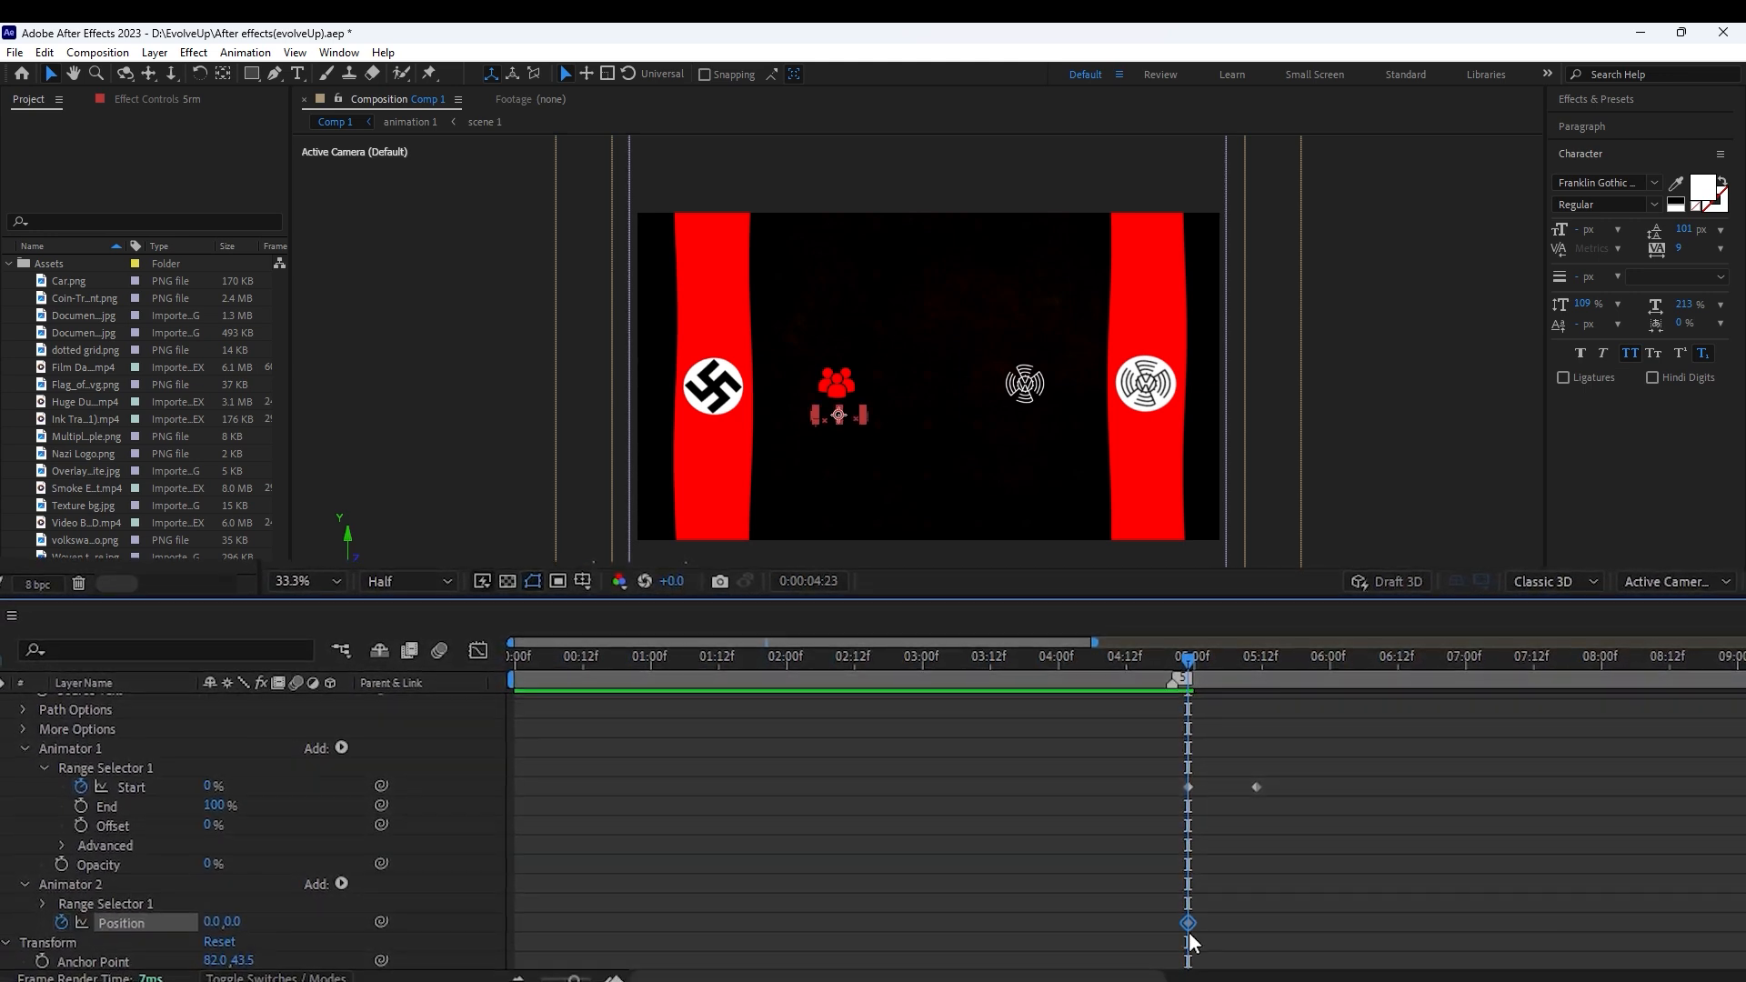
pyautogui.moveTo(1188, 922); pyautogui.dragTo(1254, 923)
pyautogui.click(231, 921)
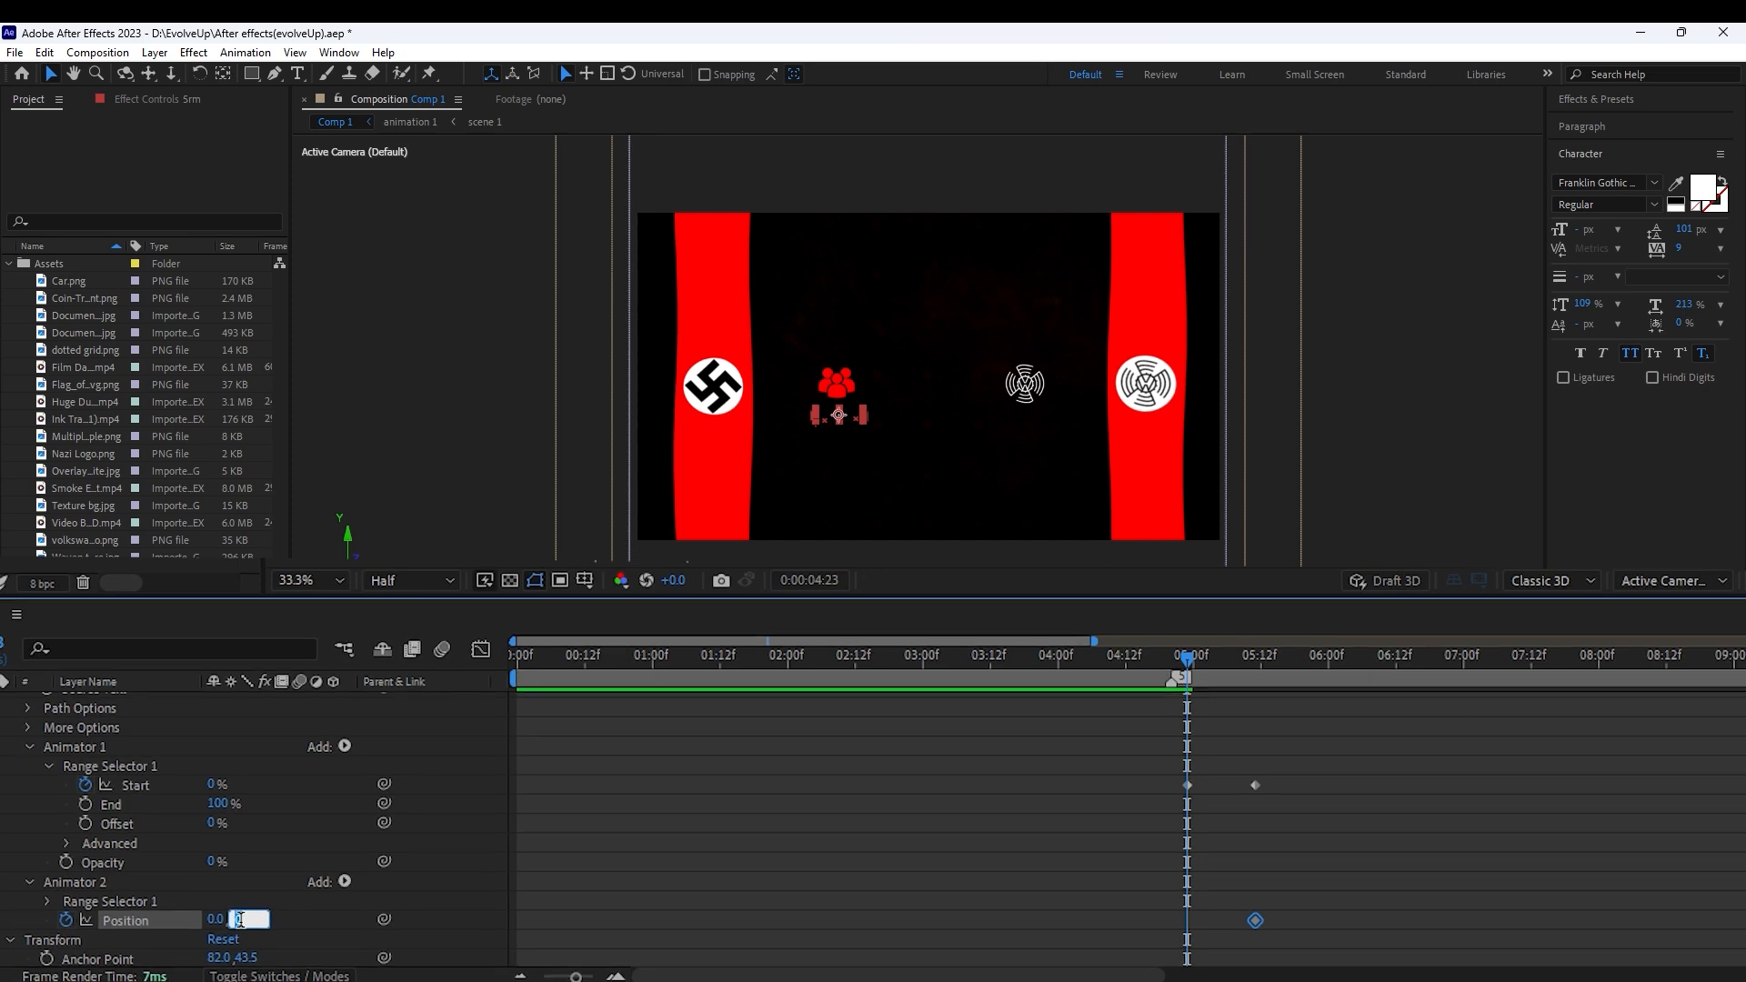
pyautogui.write('27')
pyautogui.press('Return')
pyautogui.press('space')
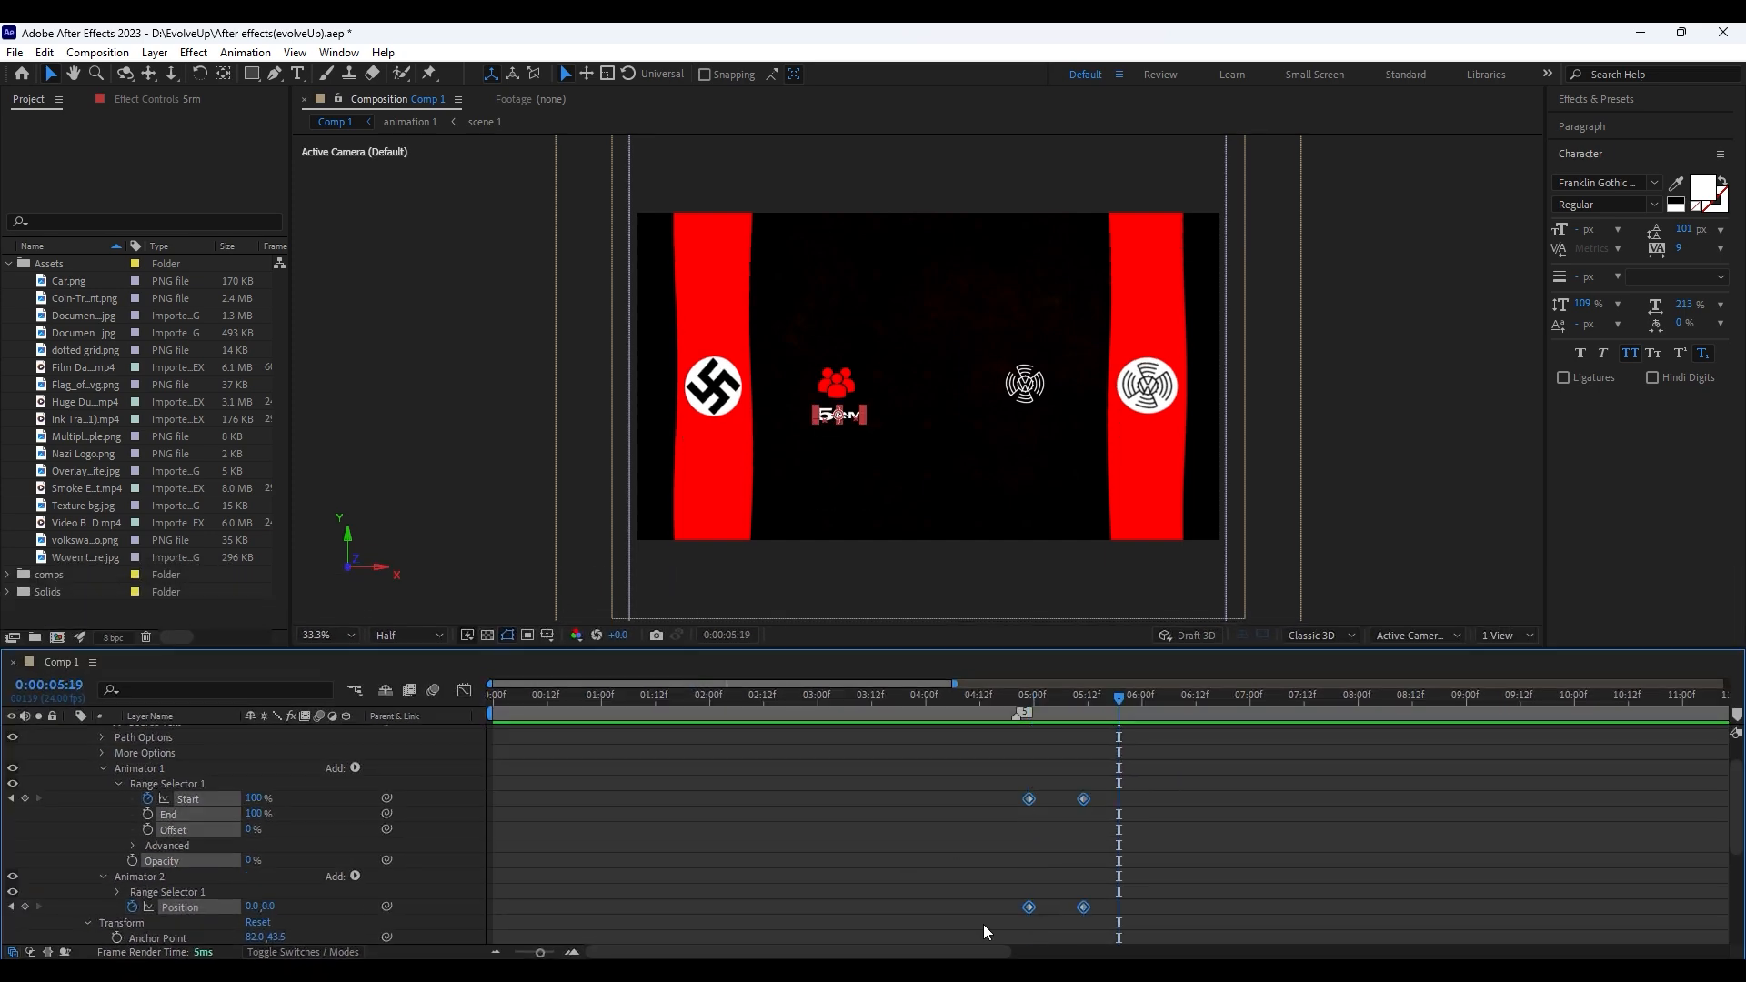
# Apply Easy Ease to the 5RM text's Start and Position keyframes, show only the keyframed properties, and check the reveal
pyautogui.click(104, 768)
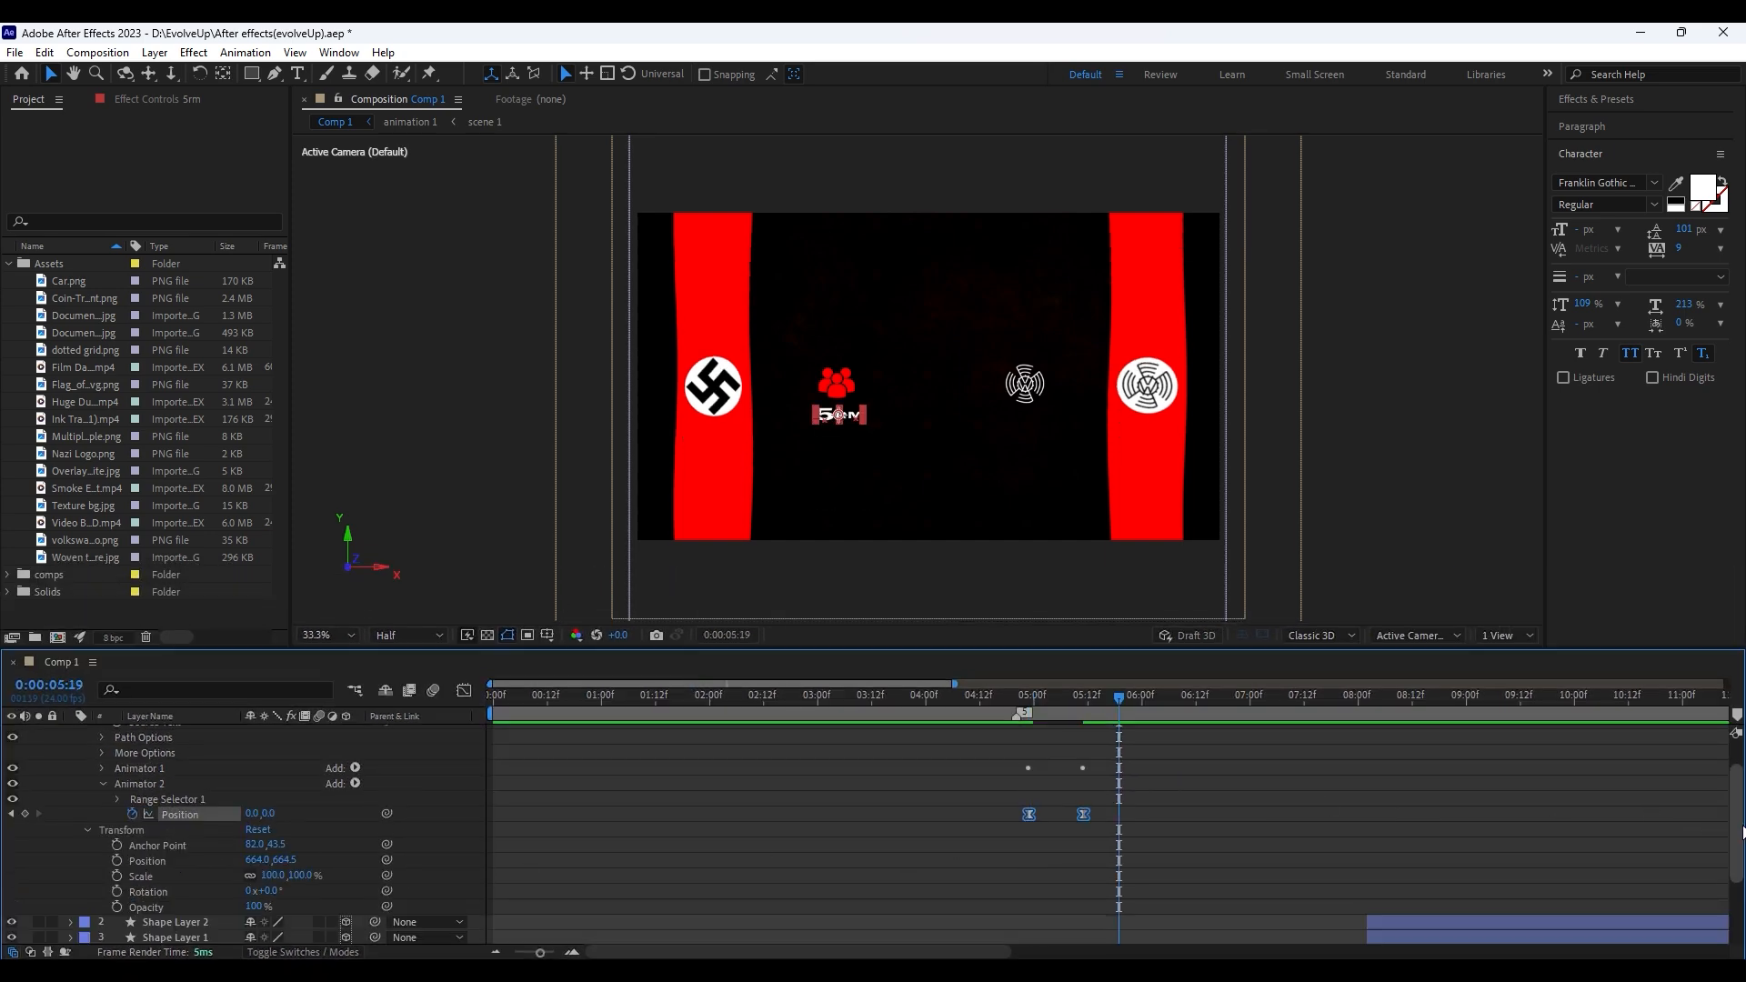
pyautogui.press('u')
pyautogui.press('j')
pyautogui.press('j')
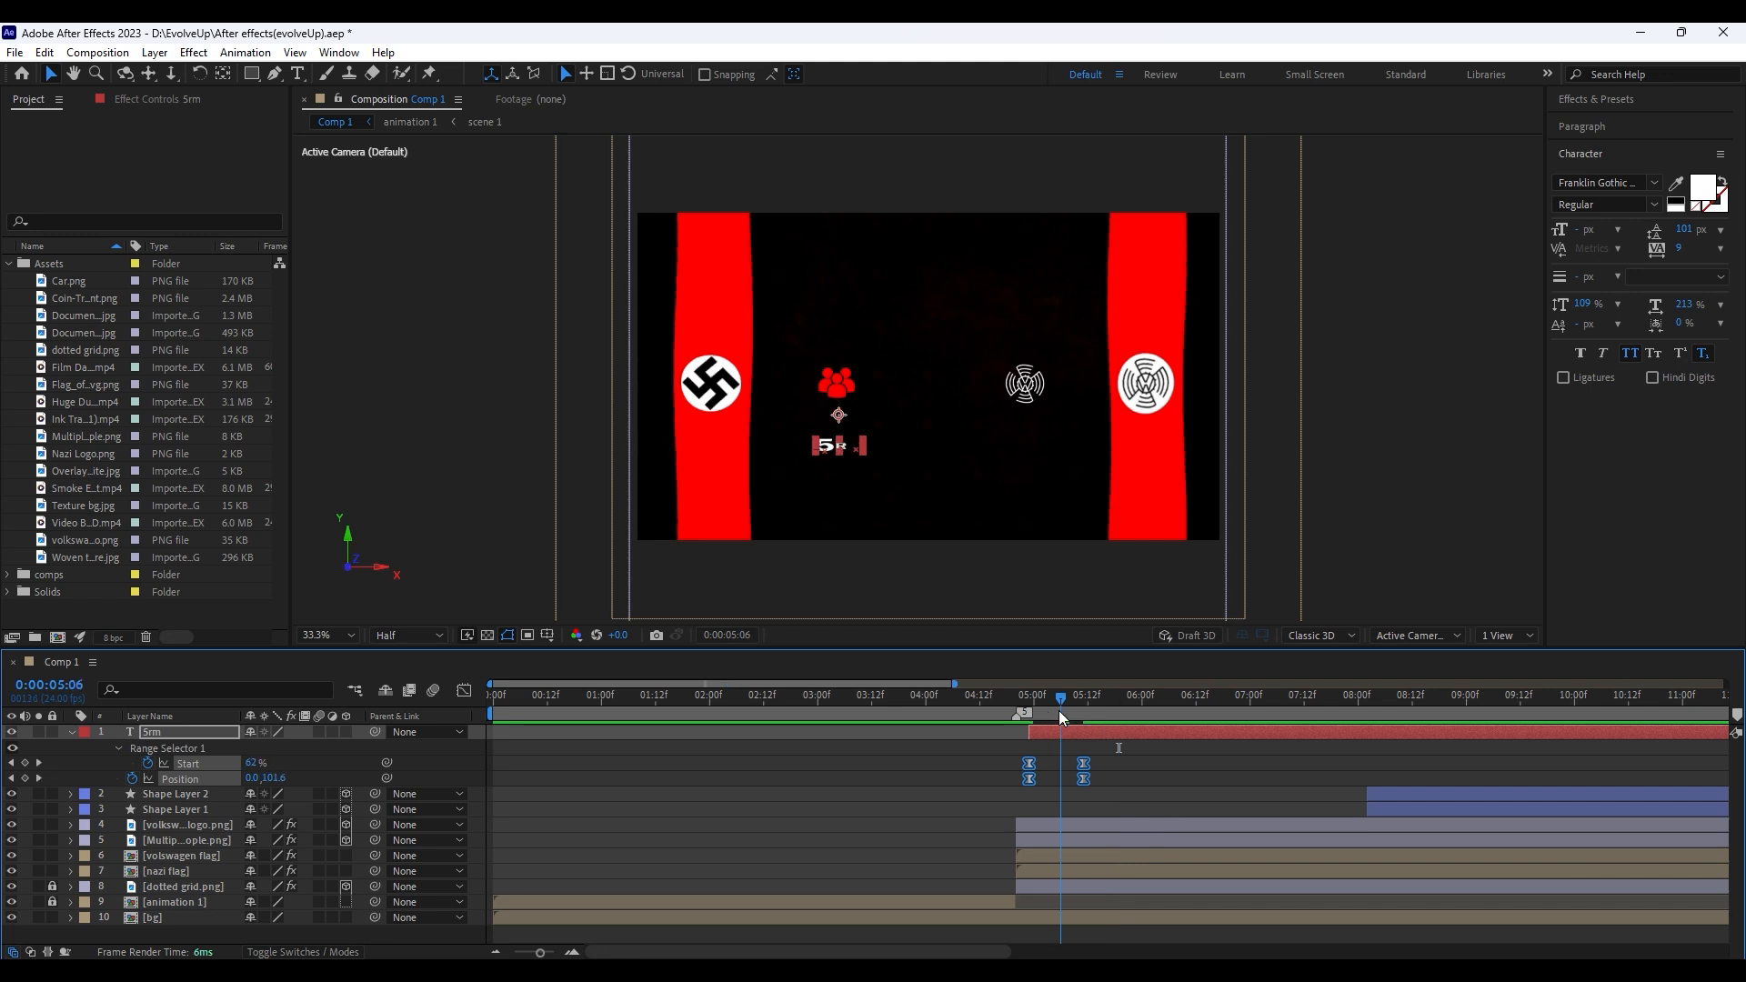
pyautogui.click(1184, 804)
pyautogui.press('k')
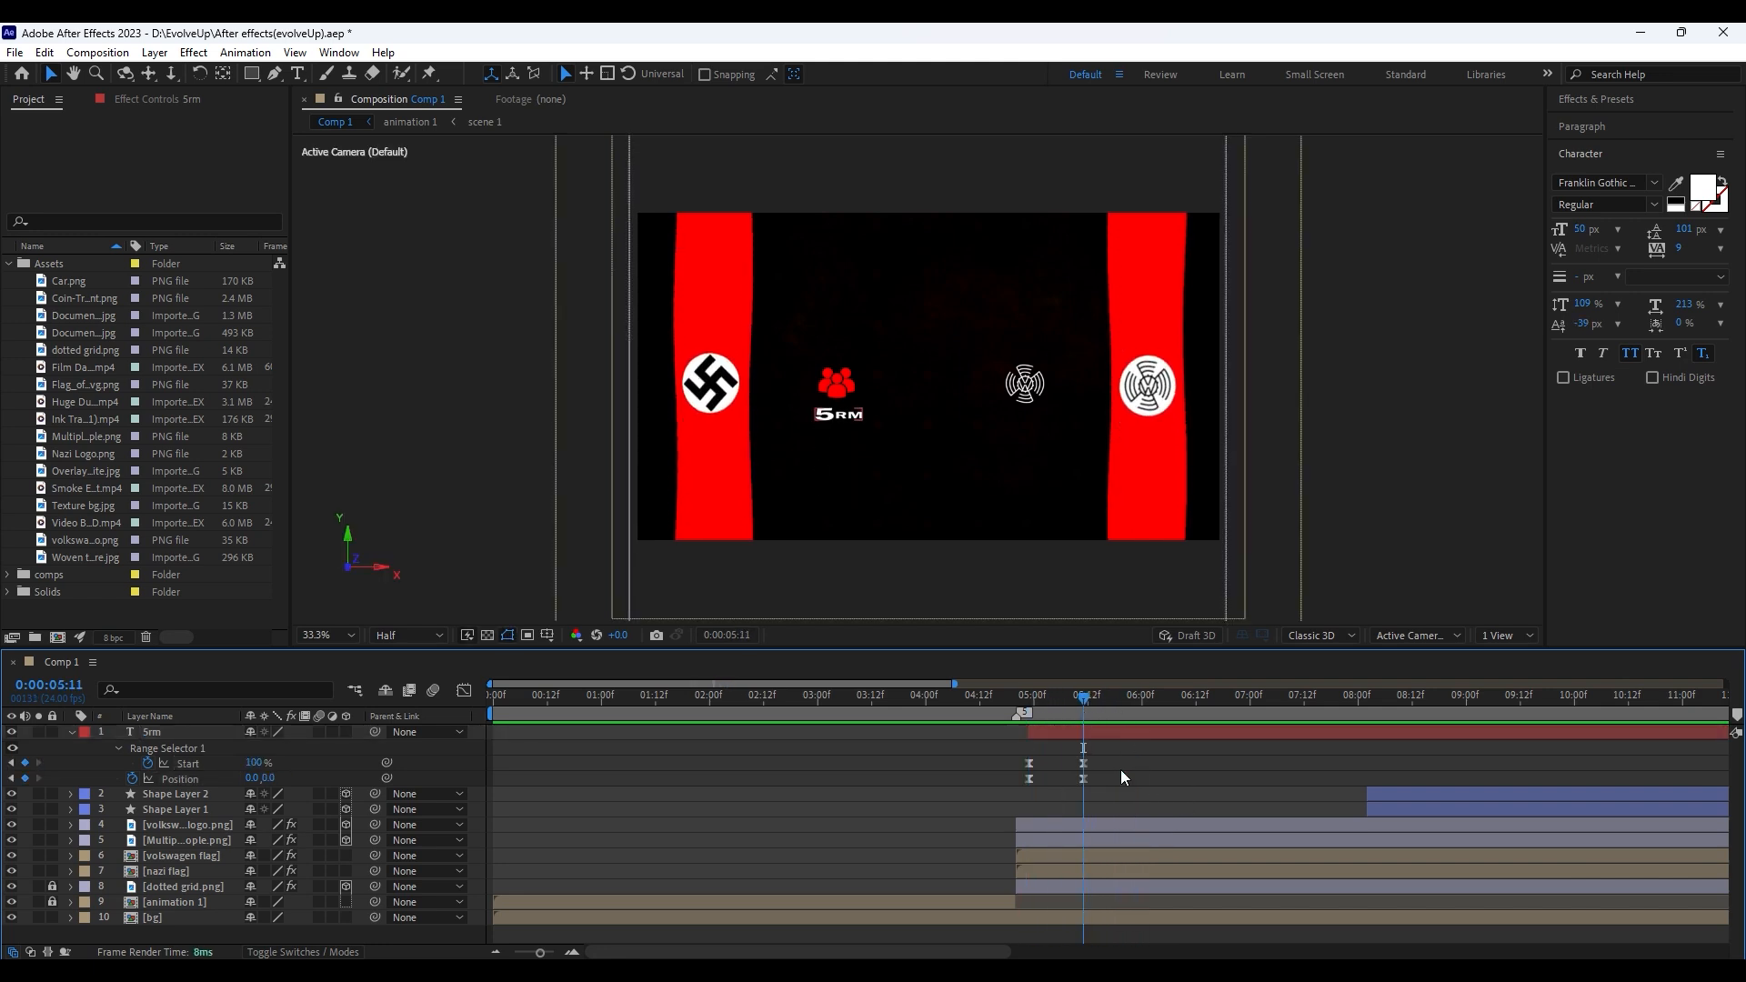
# Duplicate the 5RM text, start the copy at 0:00:05:19, and place it below the original reading WEEKS
pyautogui.hotkey('ctrl', 'd')
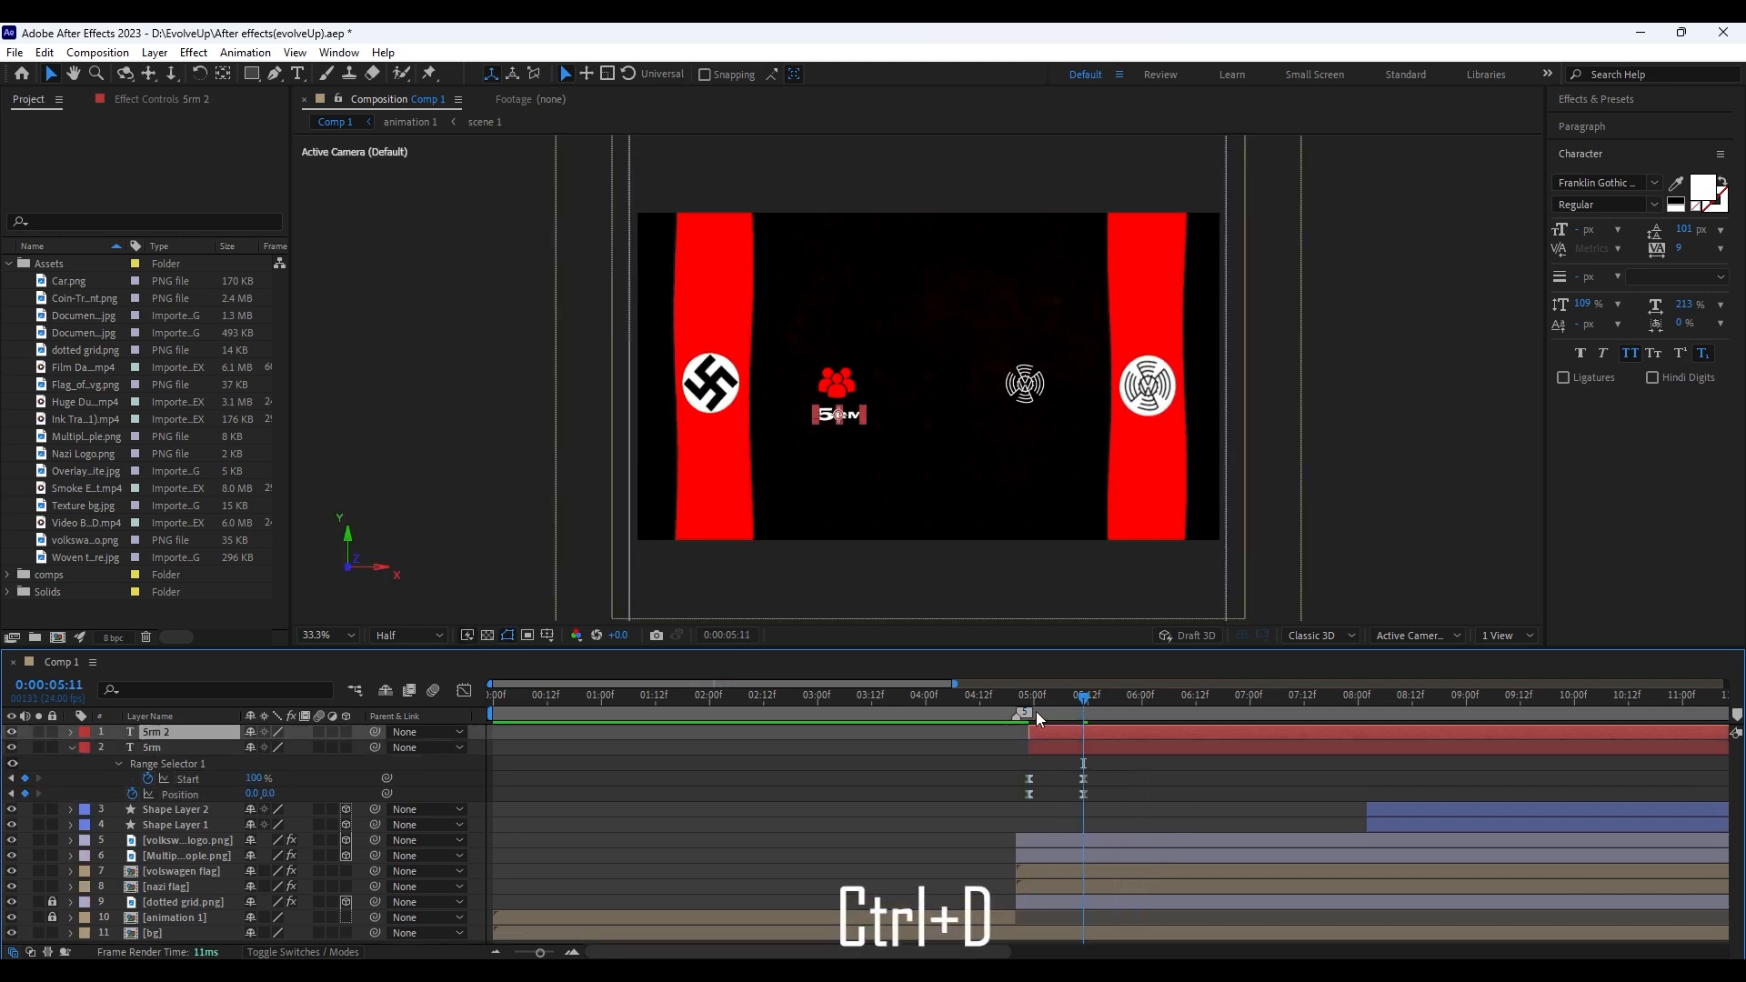
pyautogui.moveTo(1084, 698); pyautogui.dragTo(1219, 698)
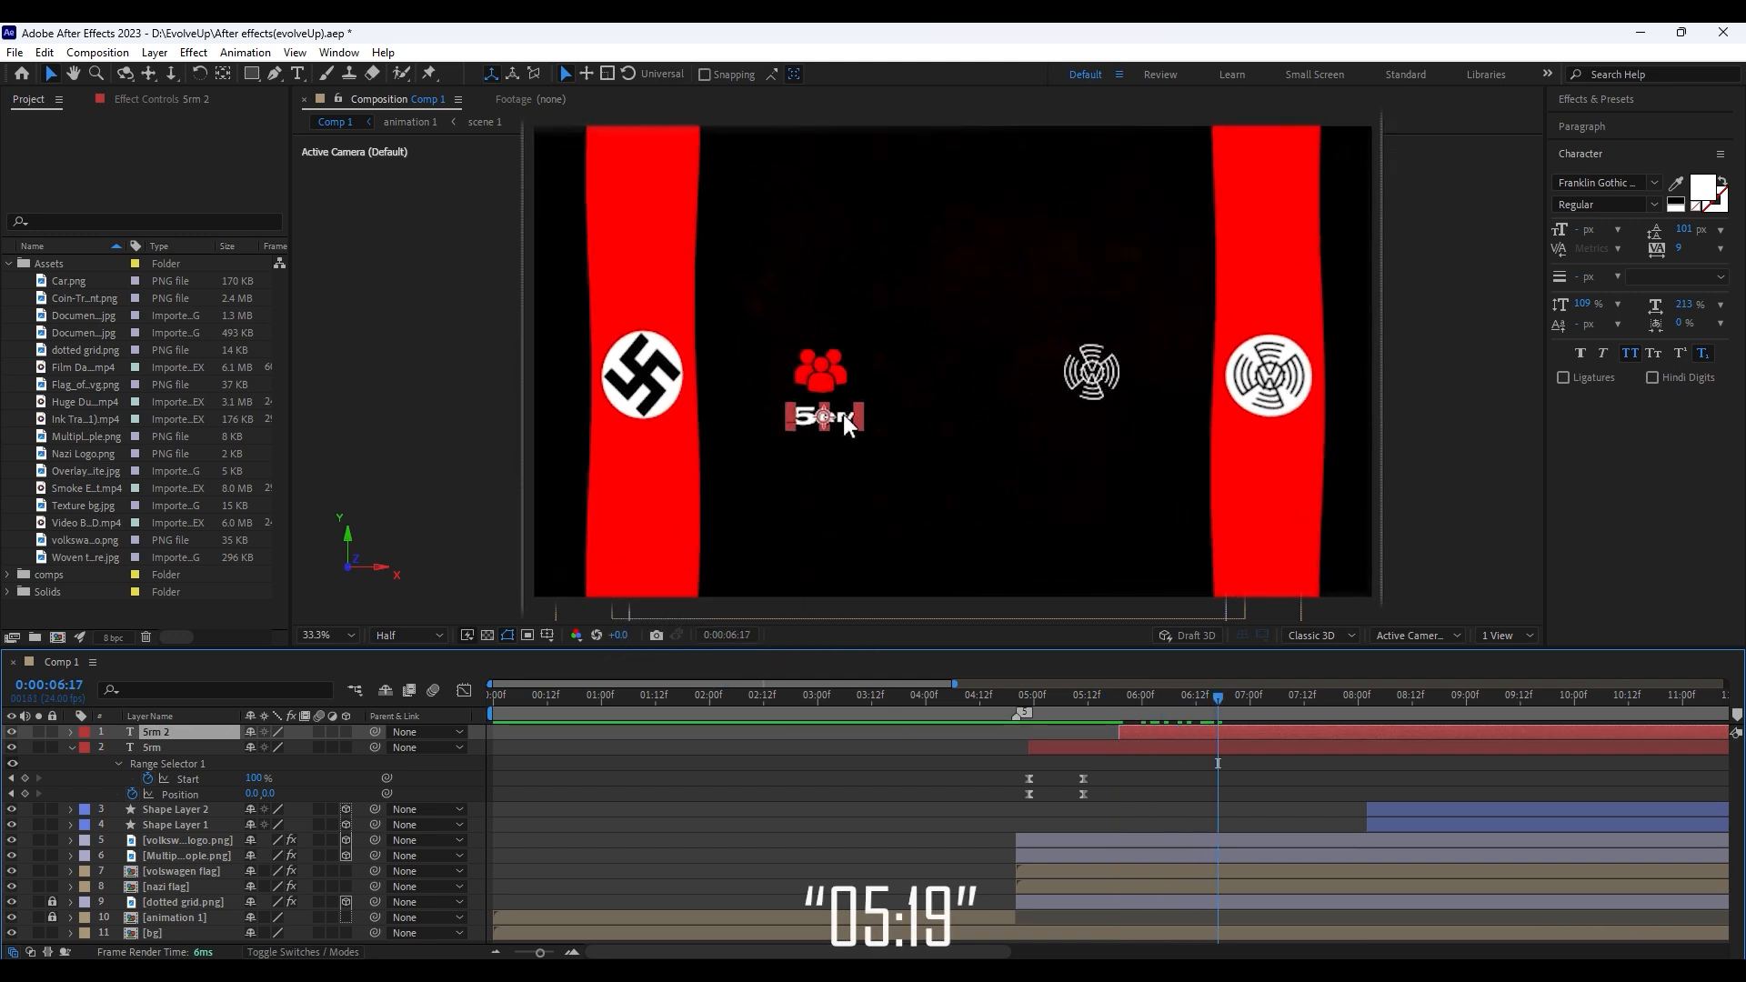
pyautogui.moveTo(846, 415); pyautogui.dragTo(852, 441)
pyautogui.doubleClick(852, 450)
pyautogui.write('WEEKS')
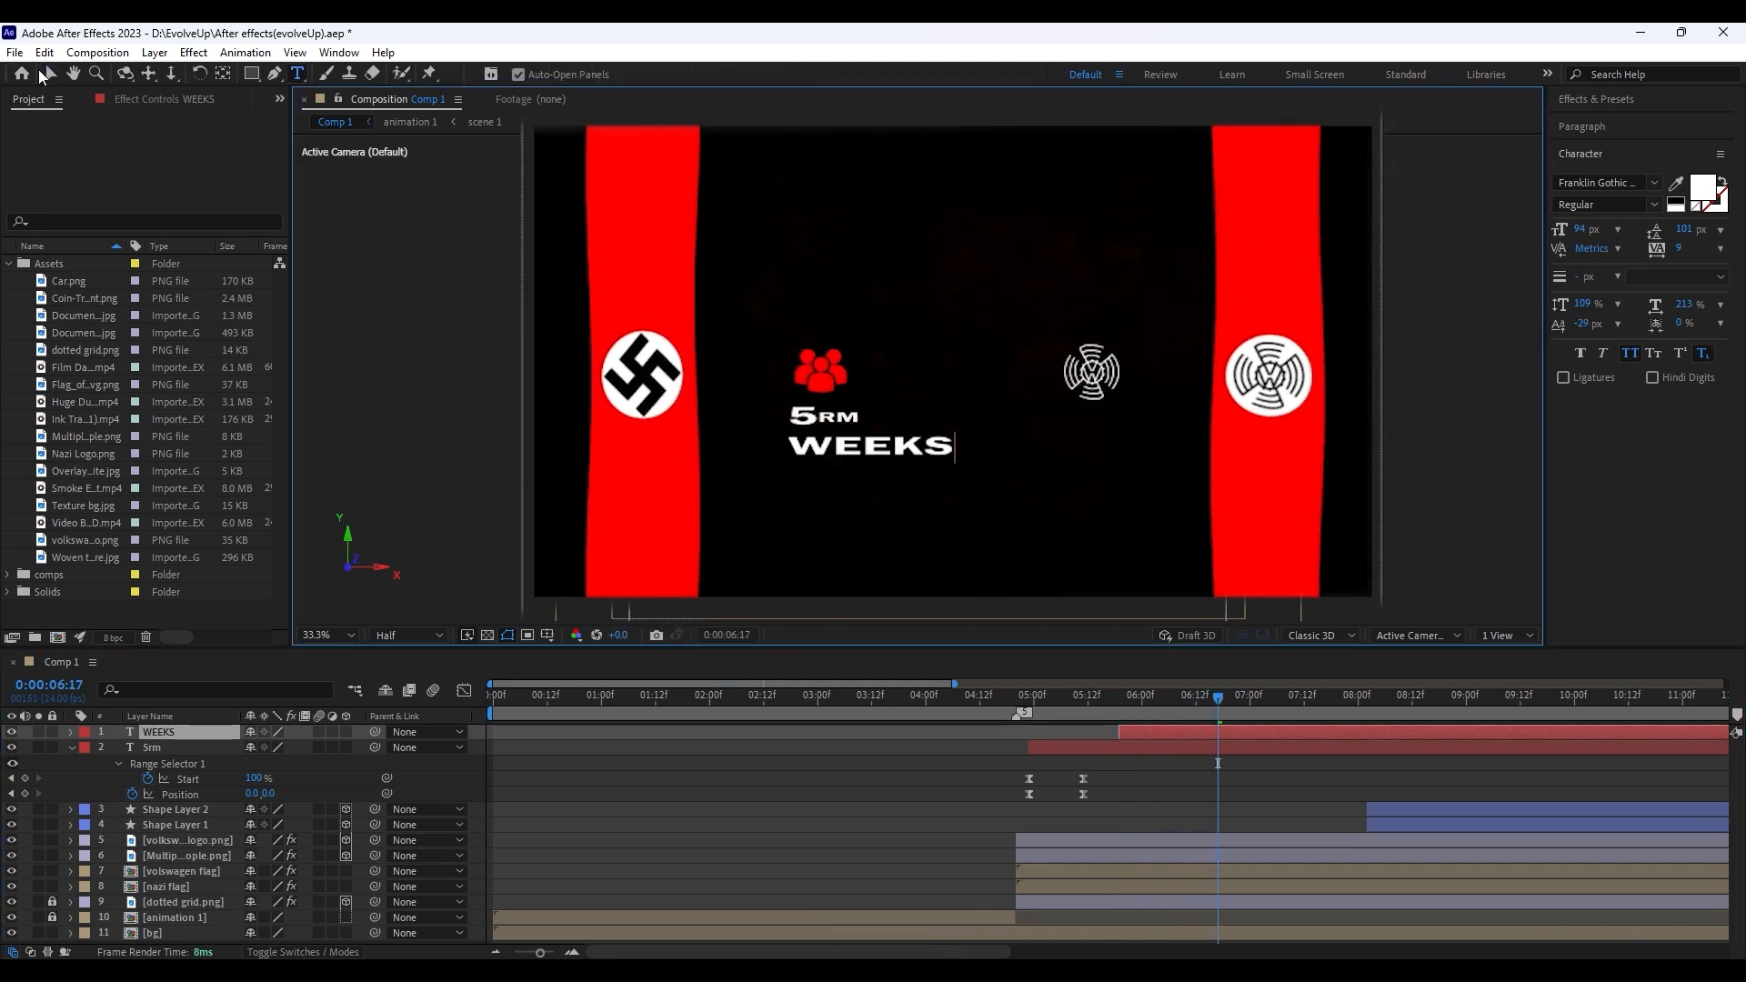
pyautogui.click(43, 76)
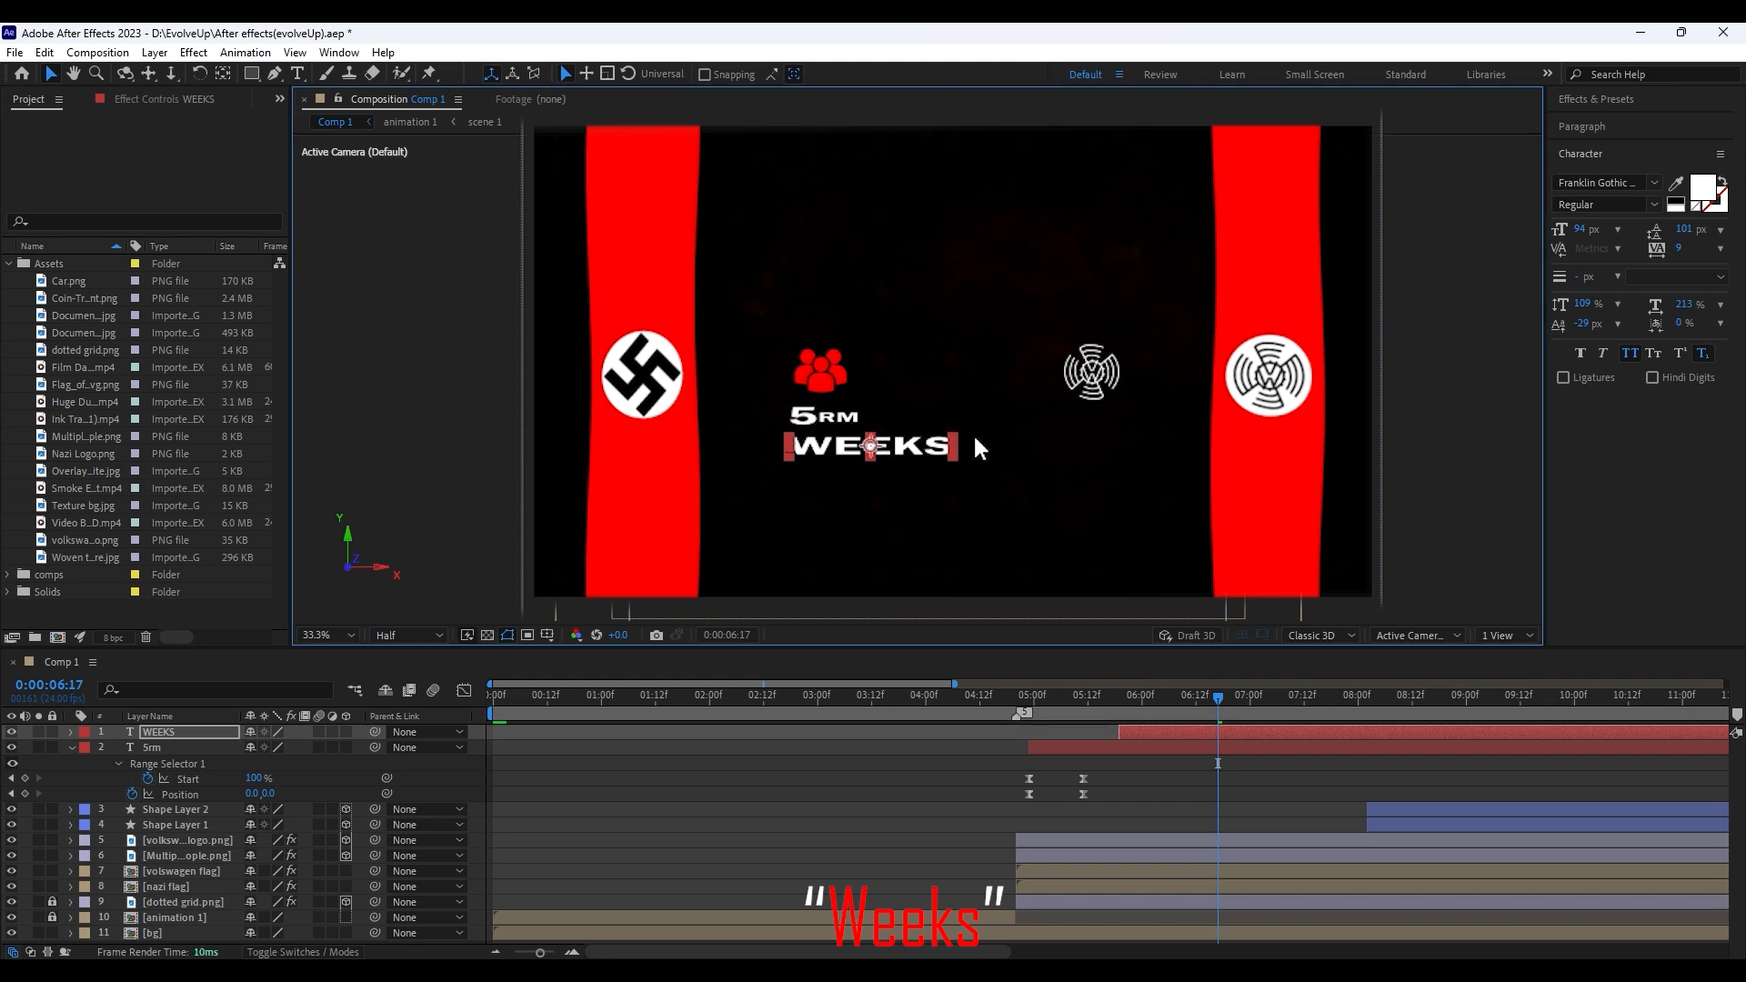
# Narrow the WEEKS text horizontally so that it sits compactly beneath 5RM, left-aligned with it
pyautogui.moveTo(964, 438); pyautogui.dragTo(869, 434)
pyautogui.hotkey('ctrl', 'z')
pyautogui.click(1195, 732)
pyautogui.hotkey('ctrl', 'z')
pyautogui.click(1265, 733)
pyautogui.press('p')
pyautogui.press('u')
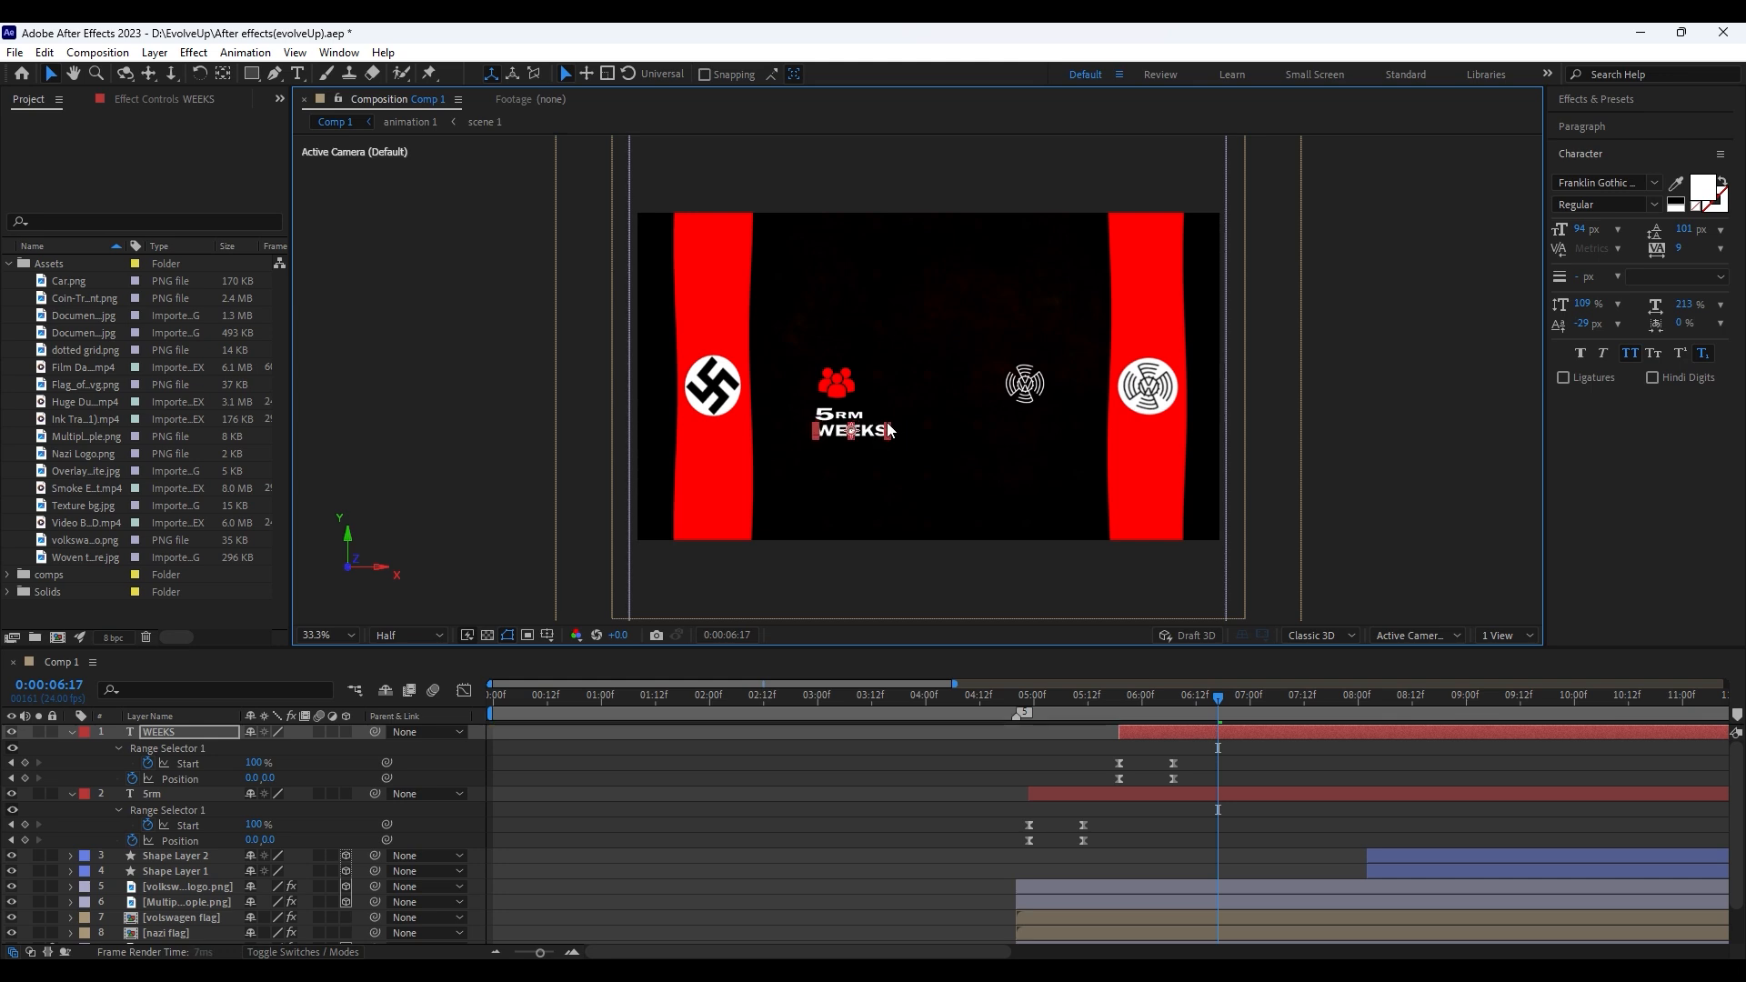
pyautogui.moveTo(889, 430); pyautogui.dragTo(878, 431)
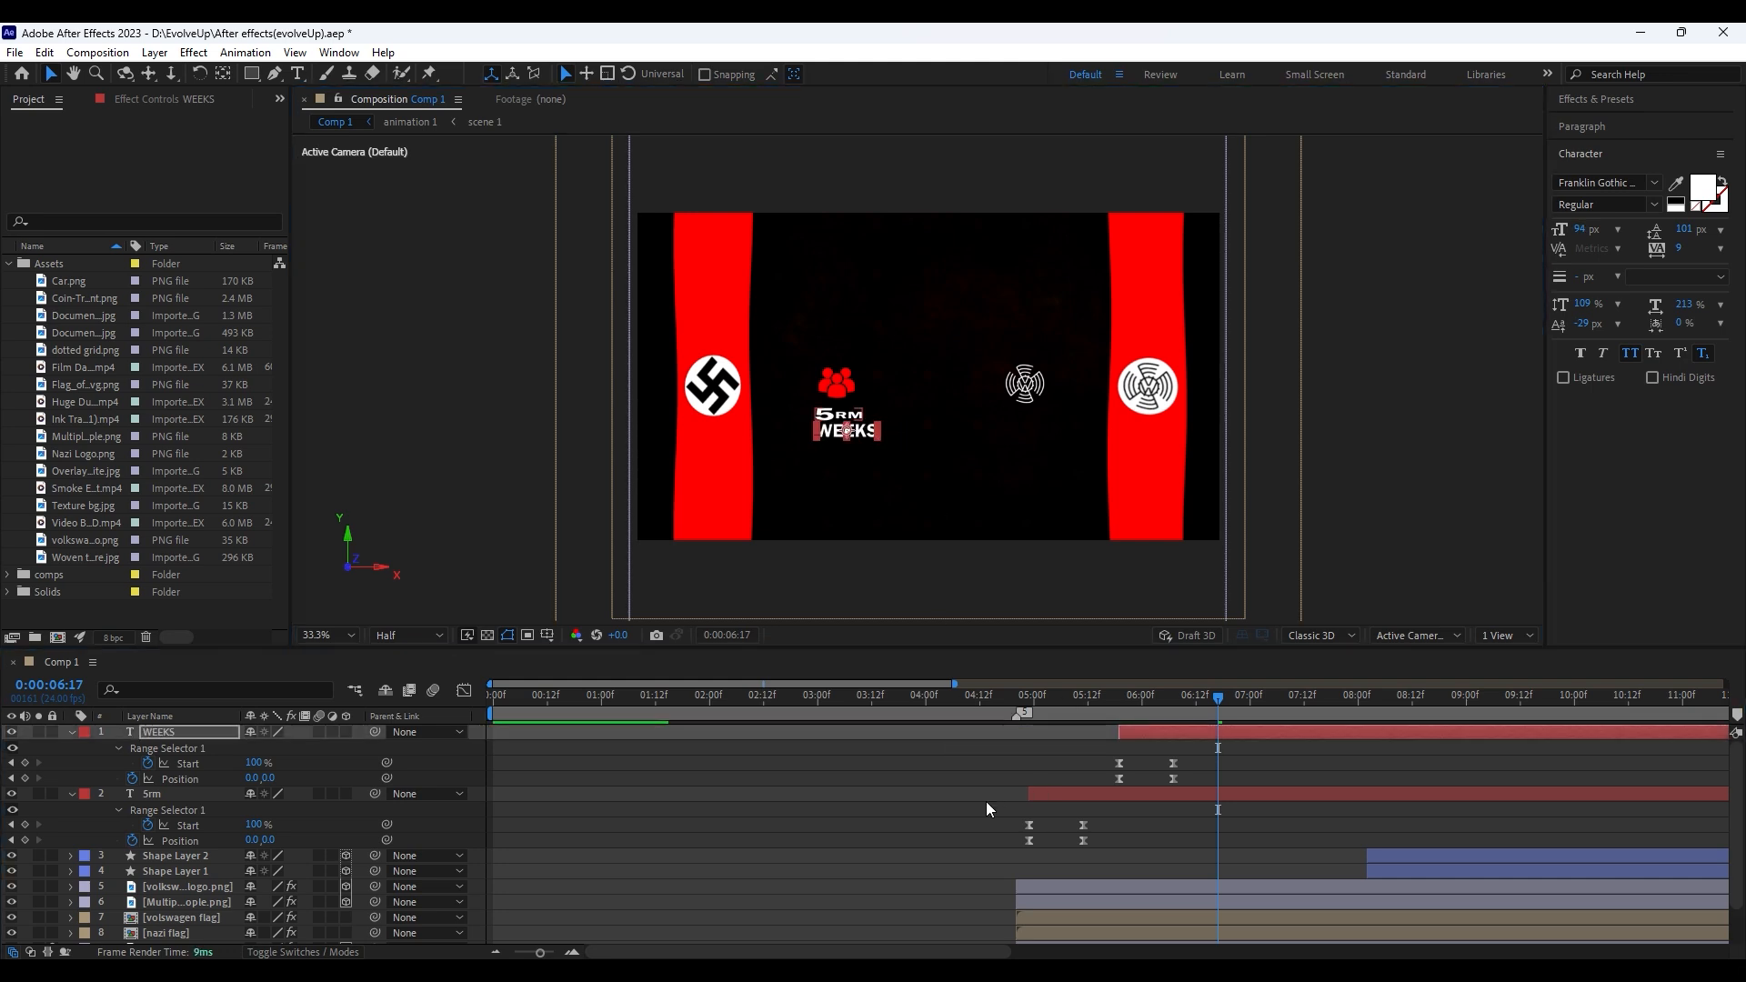
# Duplicate the 5RM text, place the copy below the Volkswagen logo, and move its layer above WEEKS
pyautogui.hotkey('ctrl', 'd')
pyautogui.moveTo(1217, 696); pyautogui.dragTo(1175, 710)
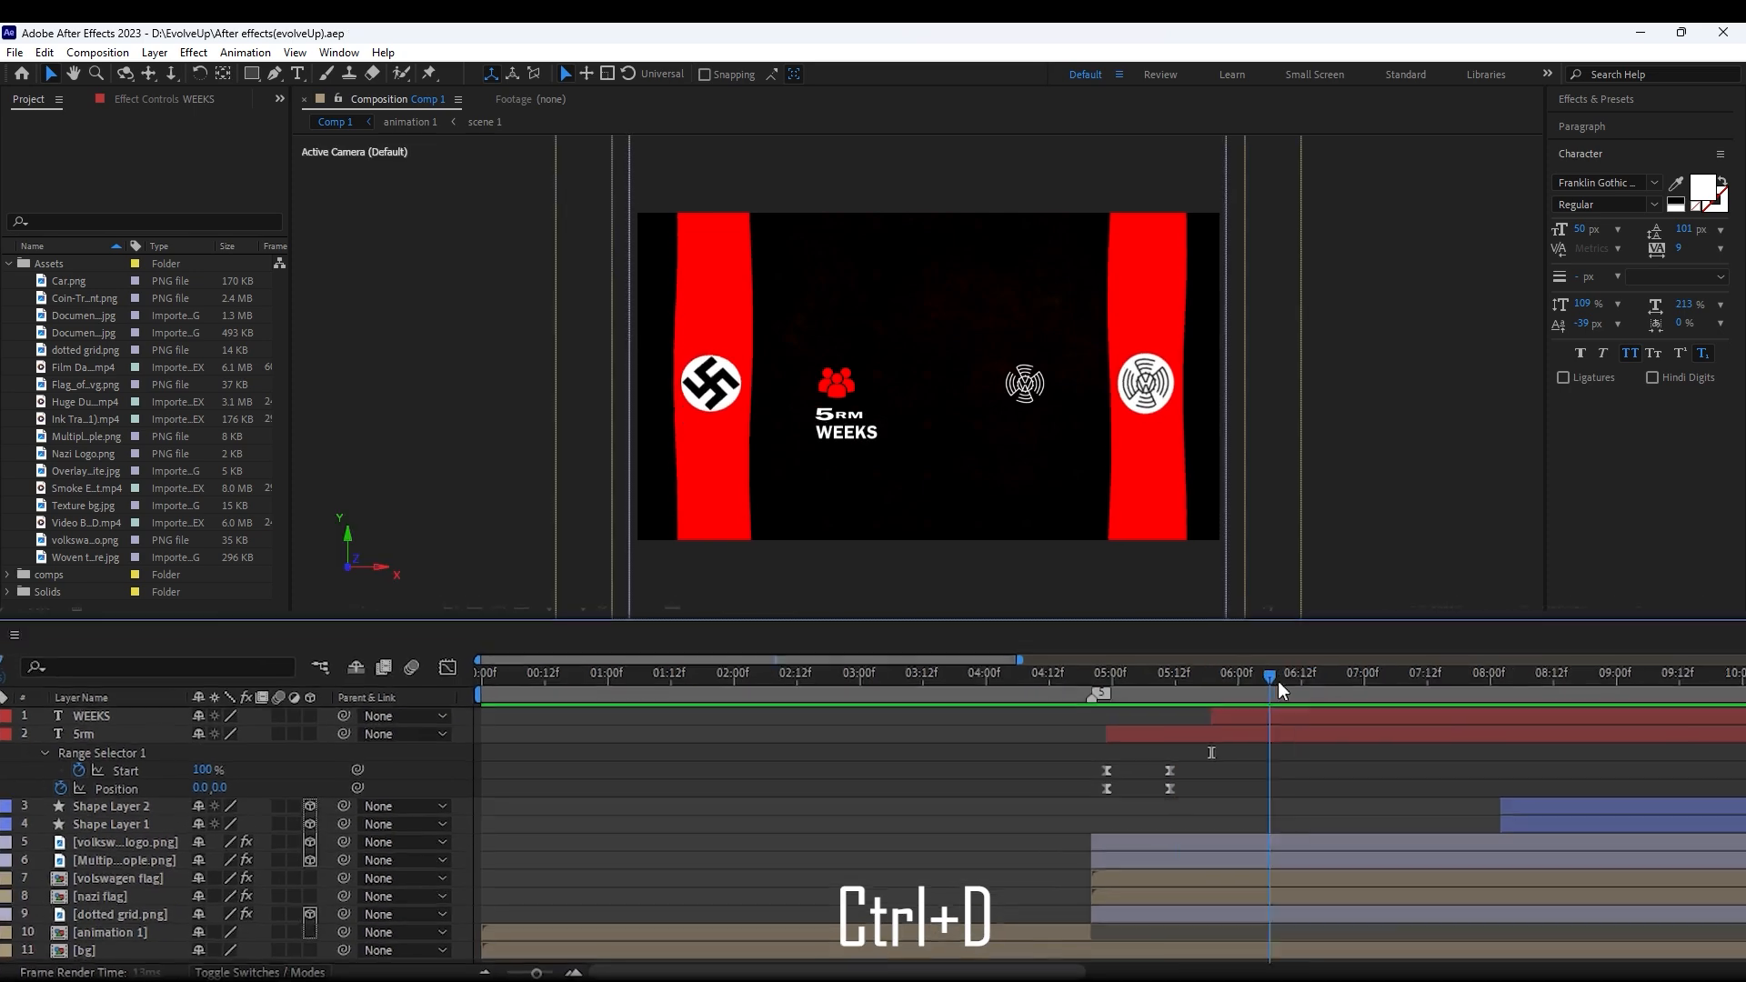
pyautogui.moveTo(1281, 691); pyautogui.dragTo(1343, 691)
pyautogui.click(11, 747)
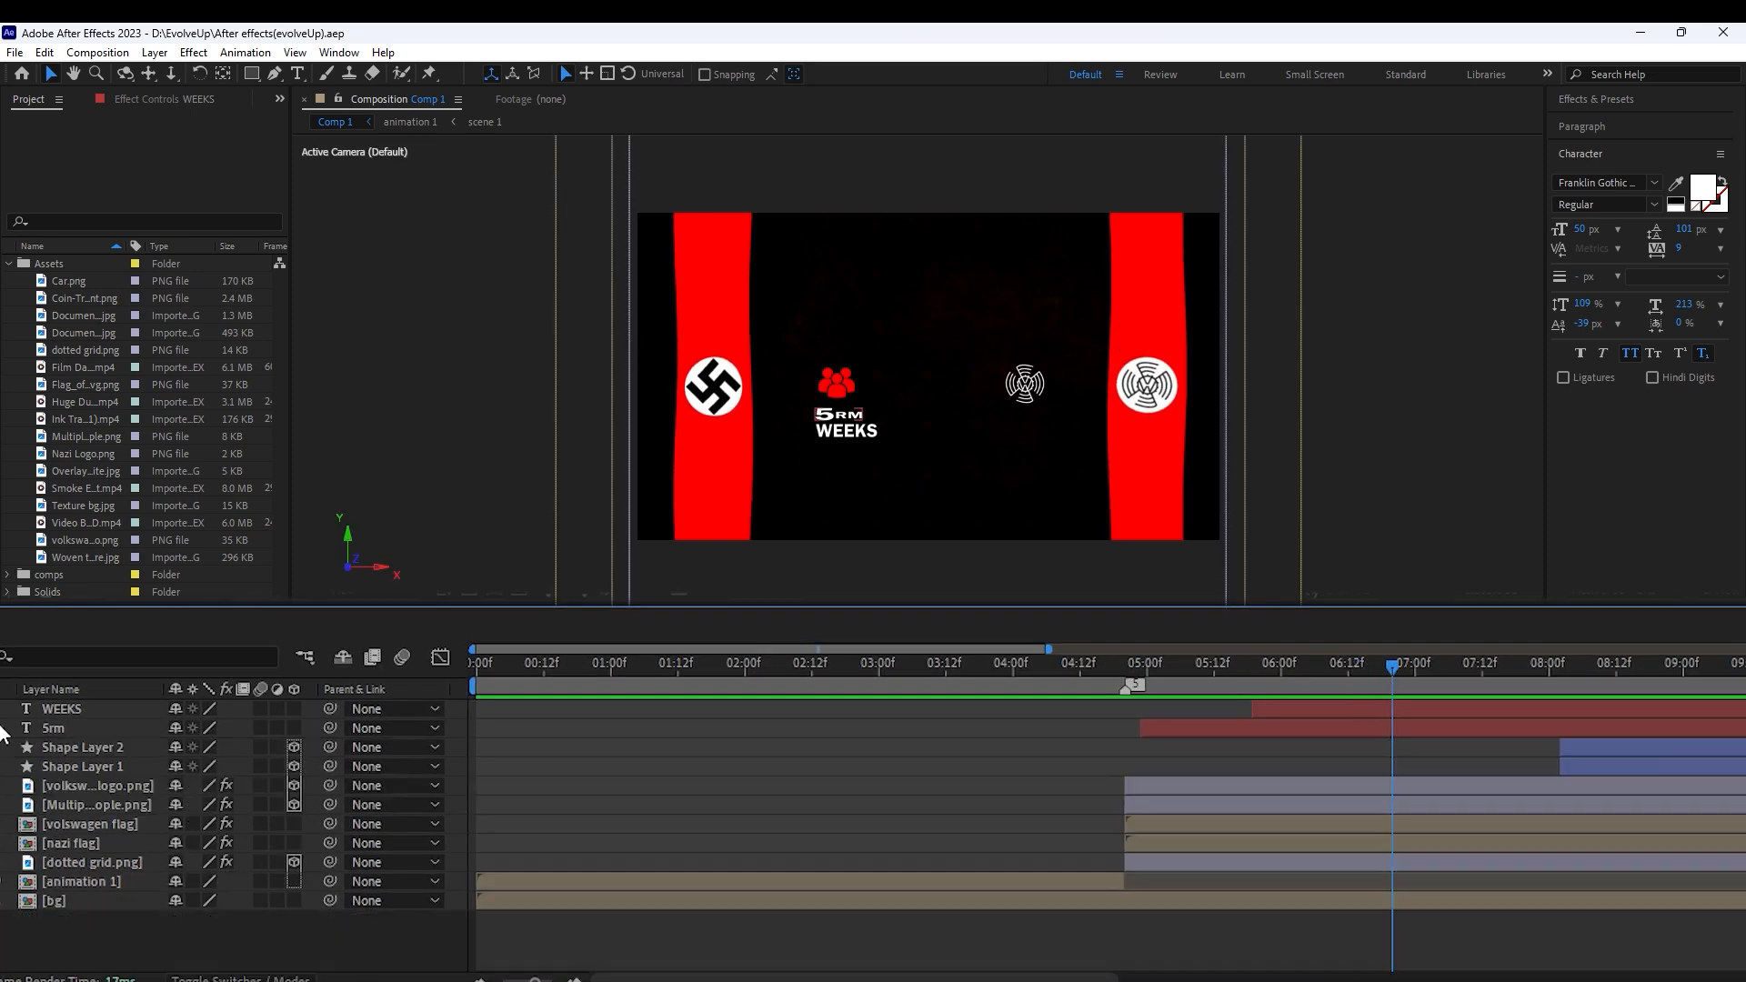
pyautogui.click(54, 728)
pyautogui.hotkey('ctrl', 'd')
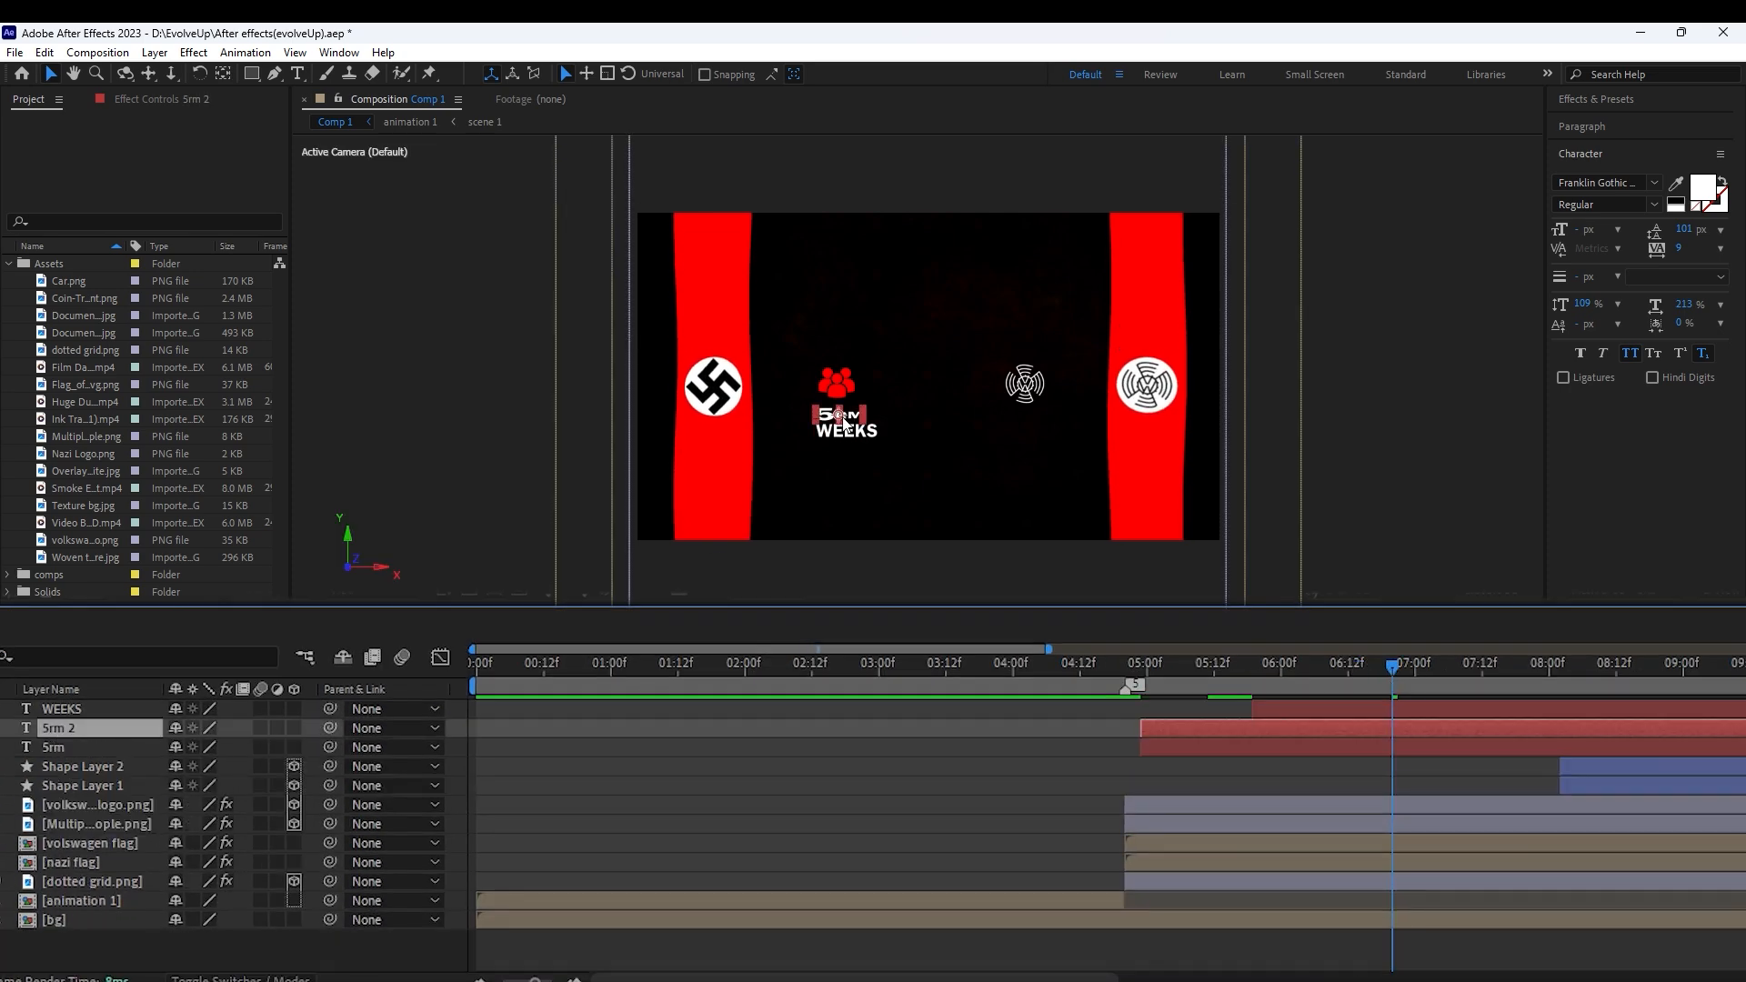
pyautogui.moveTo(845, 427); pyautogui.dragTo(1031, 427)
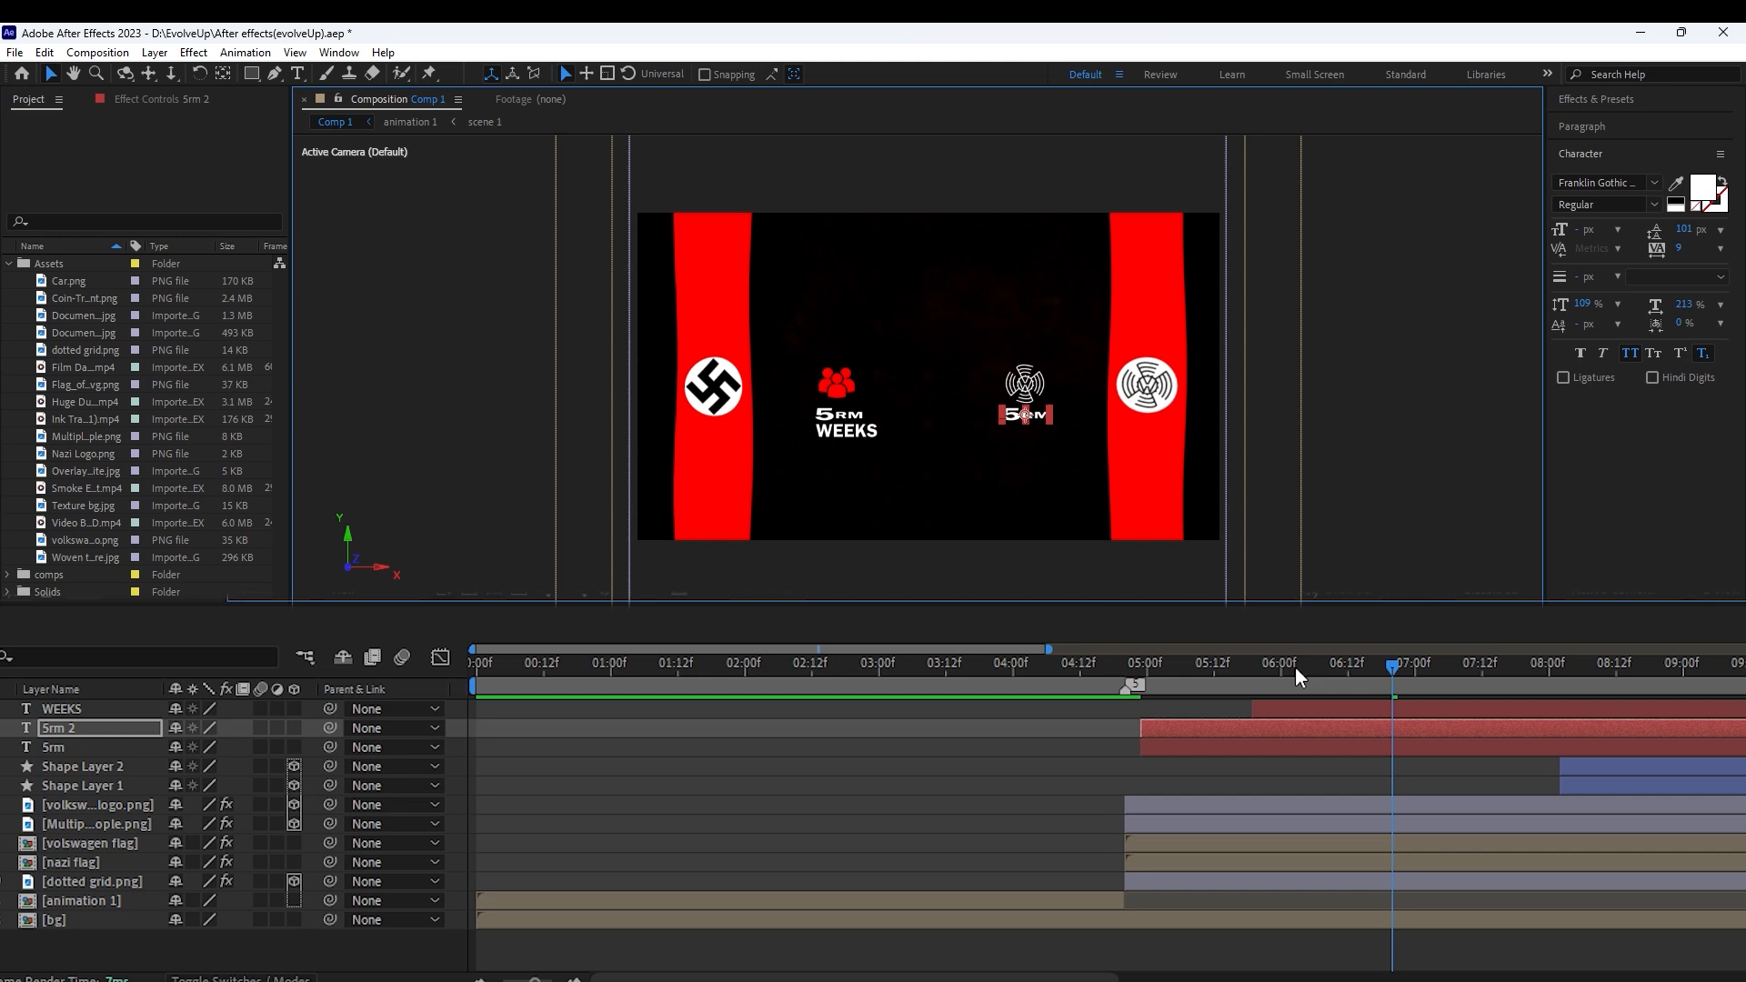
pyautogui.moveTo(108, 728); pyautogui.dragTo(102, 699)
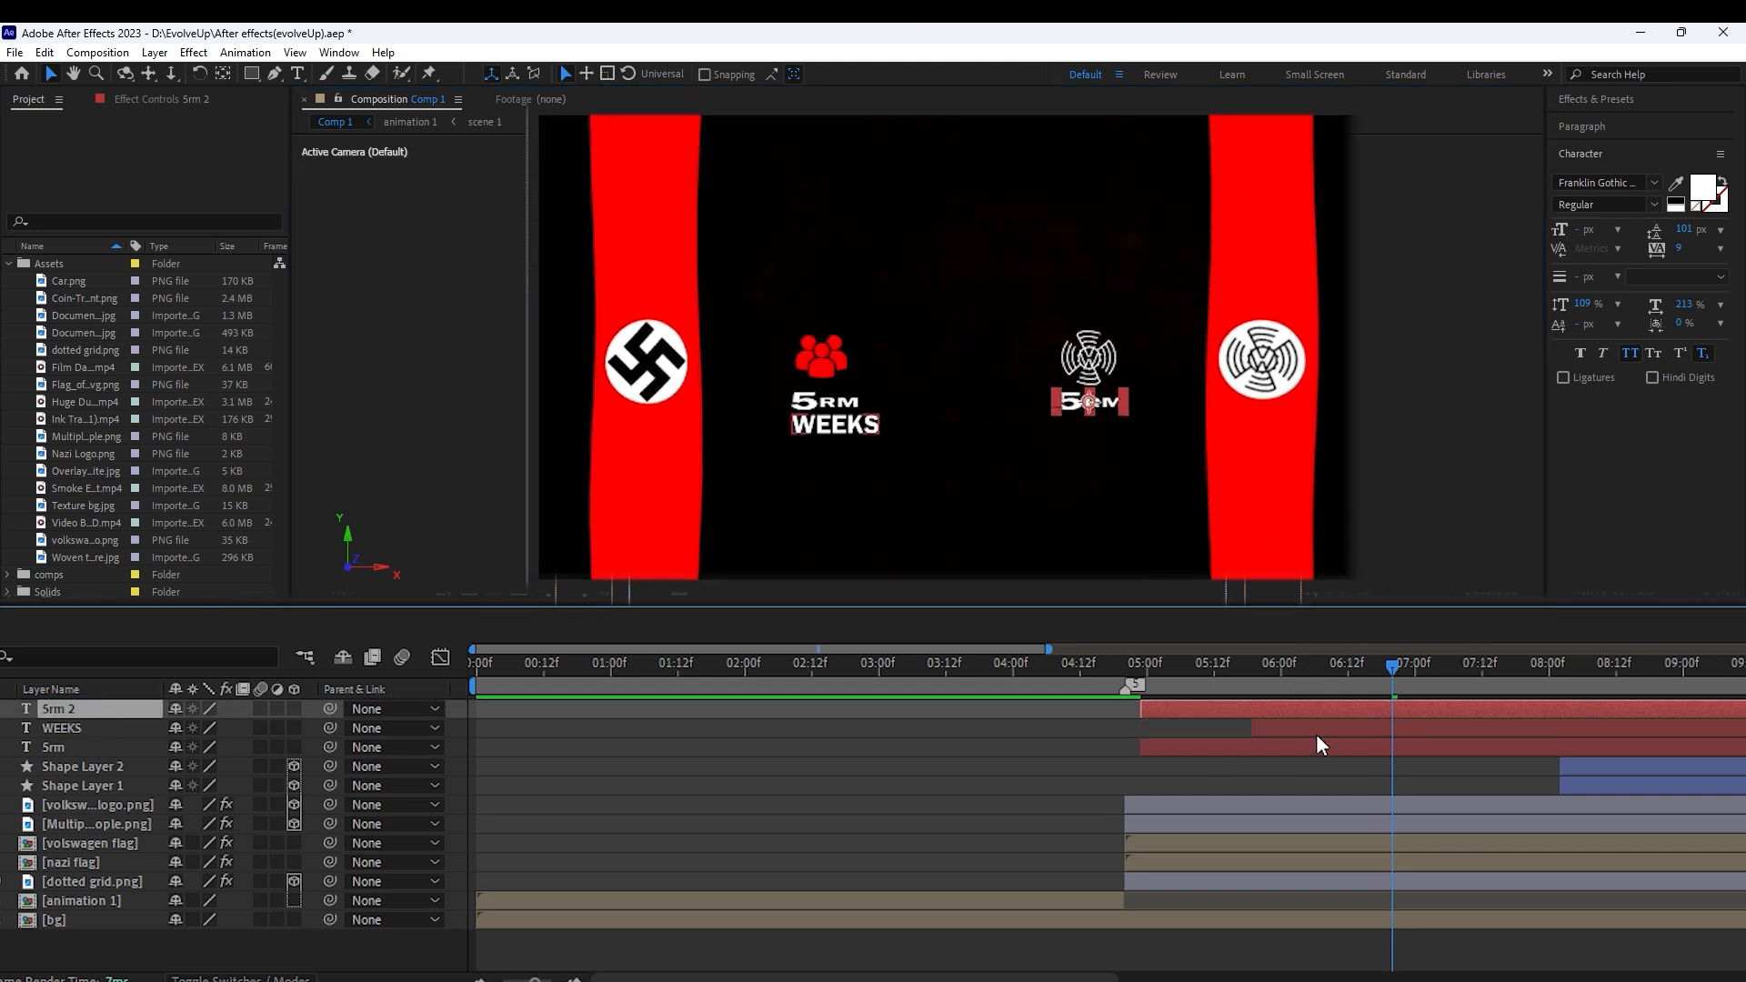
# Start the copied 5RM layer just before 7 seconds and change its text to 990rm
pyautogui.moveTo(1374, 710); pyautogui.dragTo(1632, 707)
pyautogui.press('u')
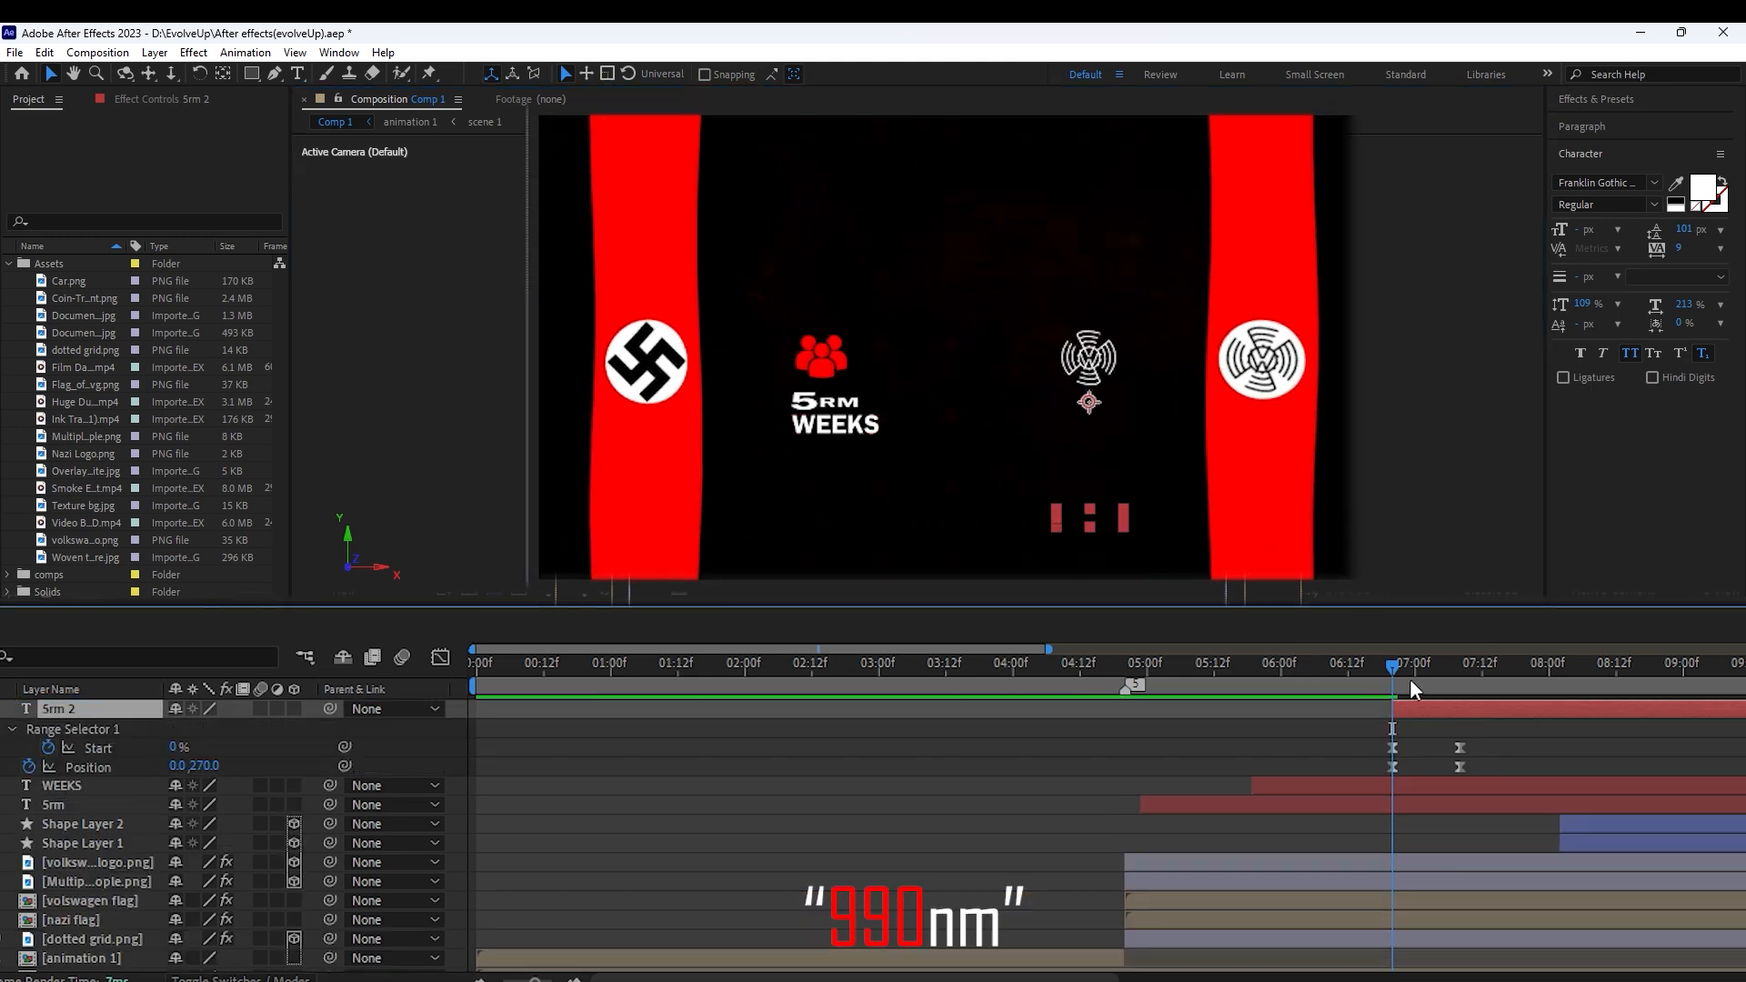
pyautogui.click(1504, 664)
pyautogui.doubleClick(1096, 403)
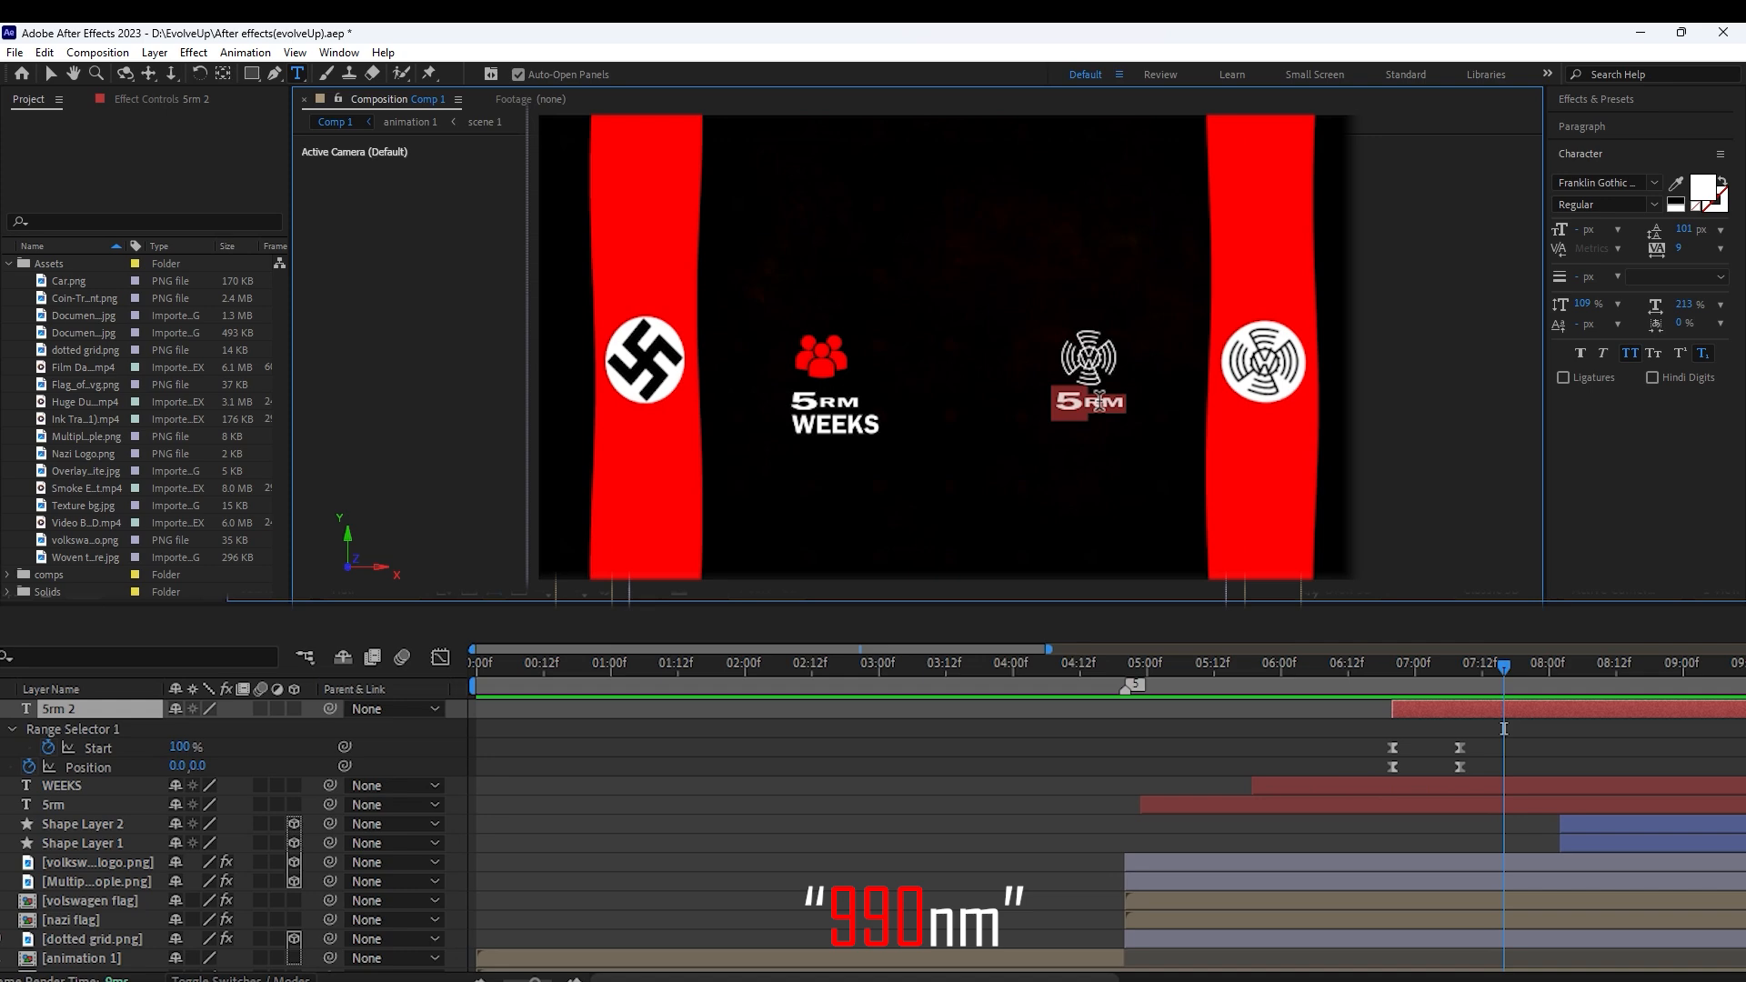
pyautogui.write('990')
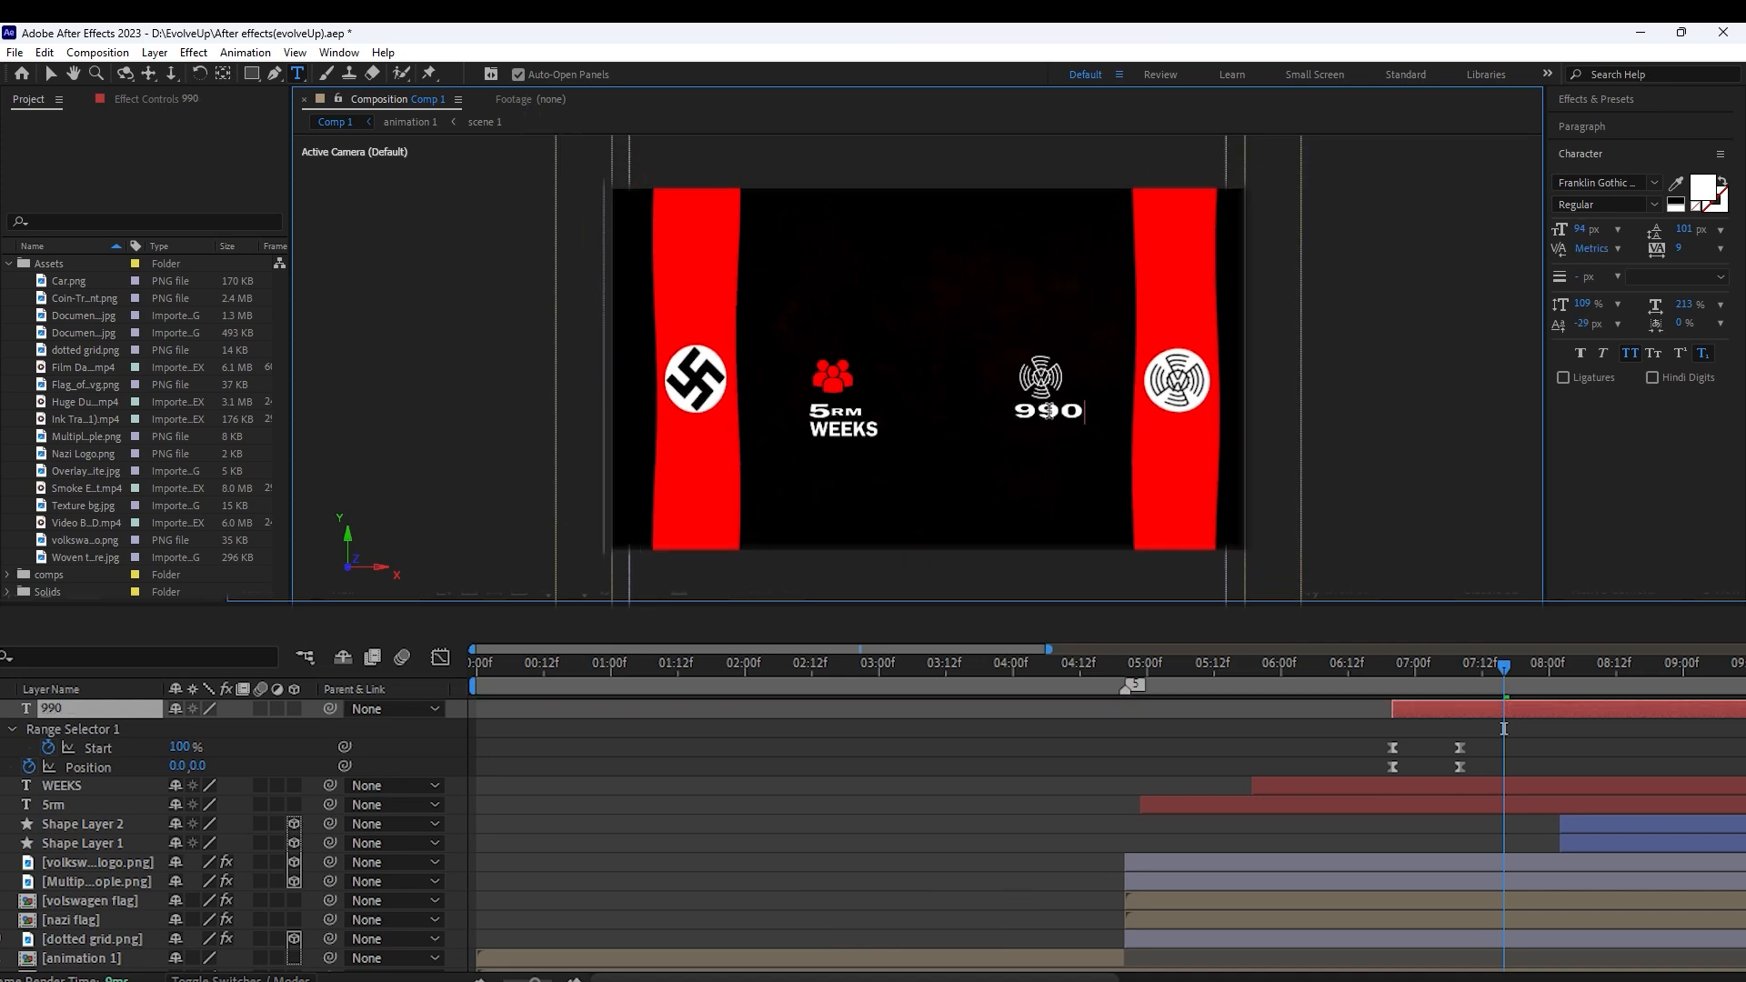
pyautogui.write('rm')
# Format the letters RM in 990RM at 52 px with a baseline shift of -43 px
pyautogui.moveTo(1091, 413); pyautogui.dragTo(1042, 413)
pyautogui.moveTo(1584, 233); pyautogui.dragTo(1568, 235)
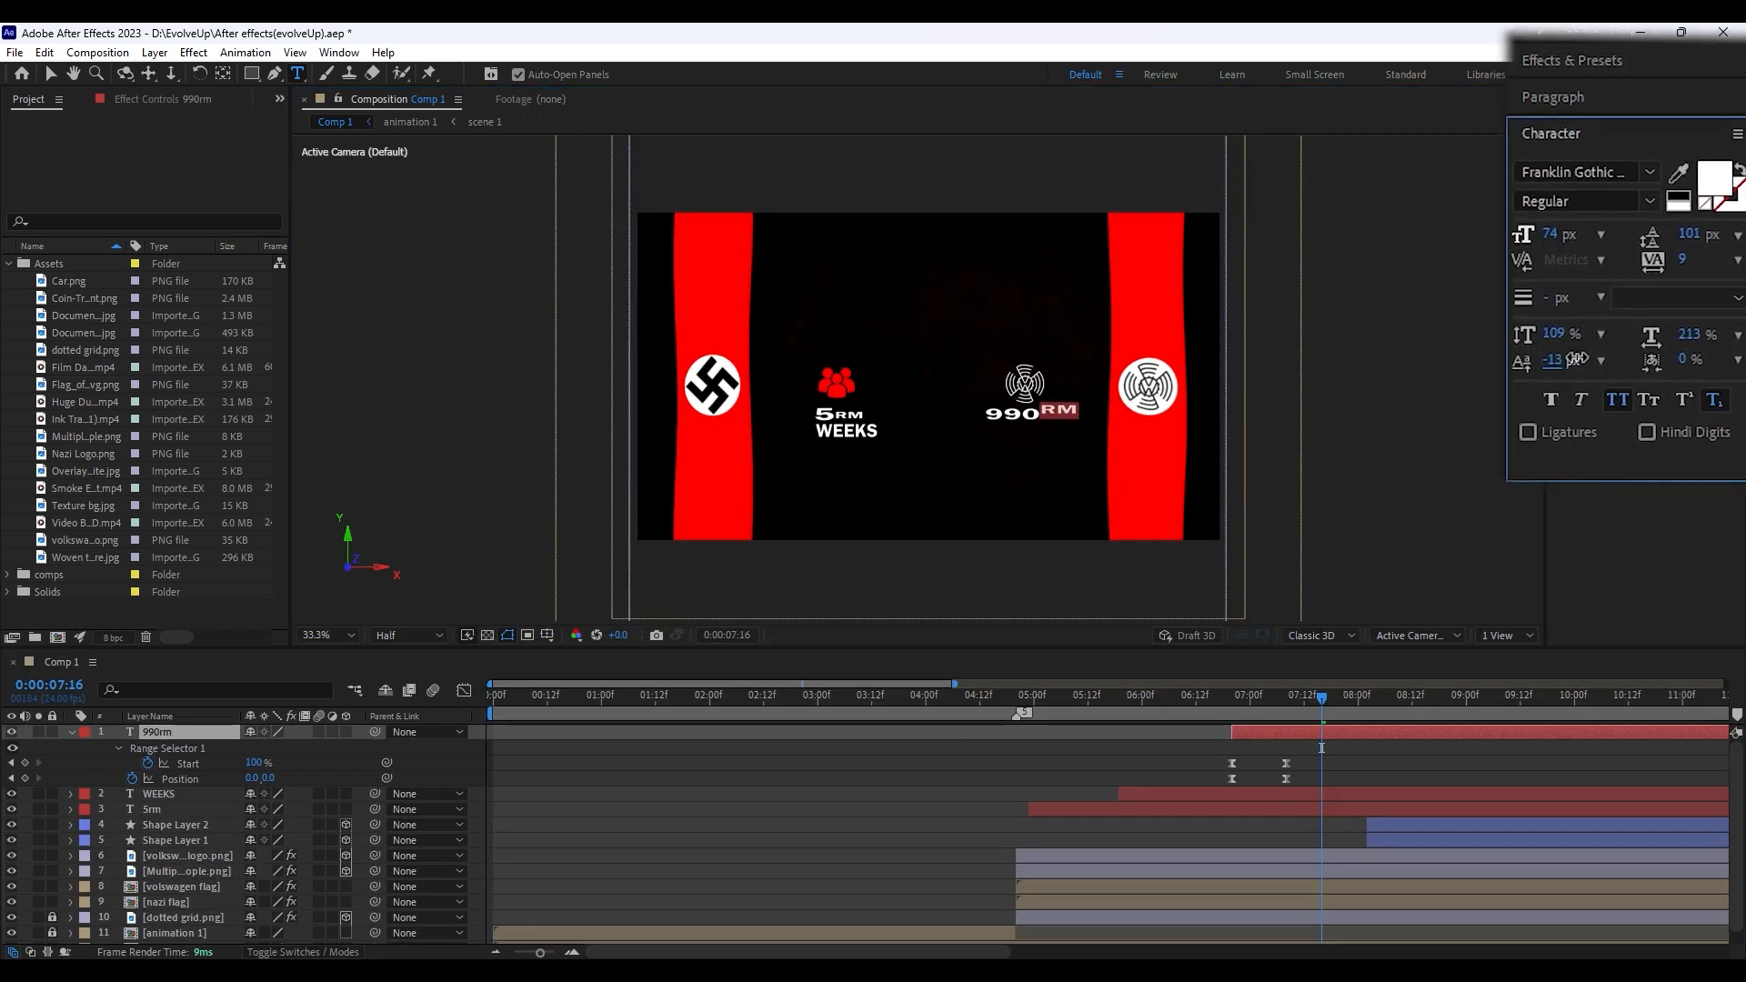
pyautogui.moveTo(1545, 362); pyautogui.dragTo(1538, 362)
pyautogui.click(1491, 665)
pyautogui.moveTo(1041, 413); pyautogui.dragTo(1082, 415)
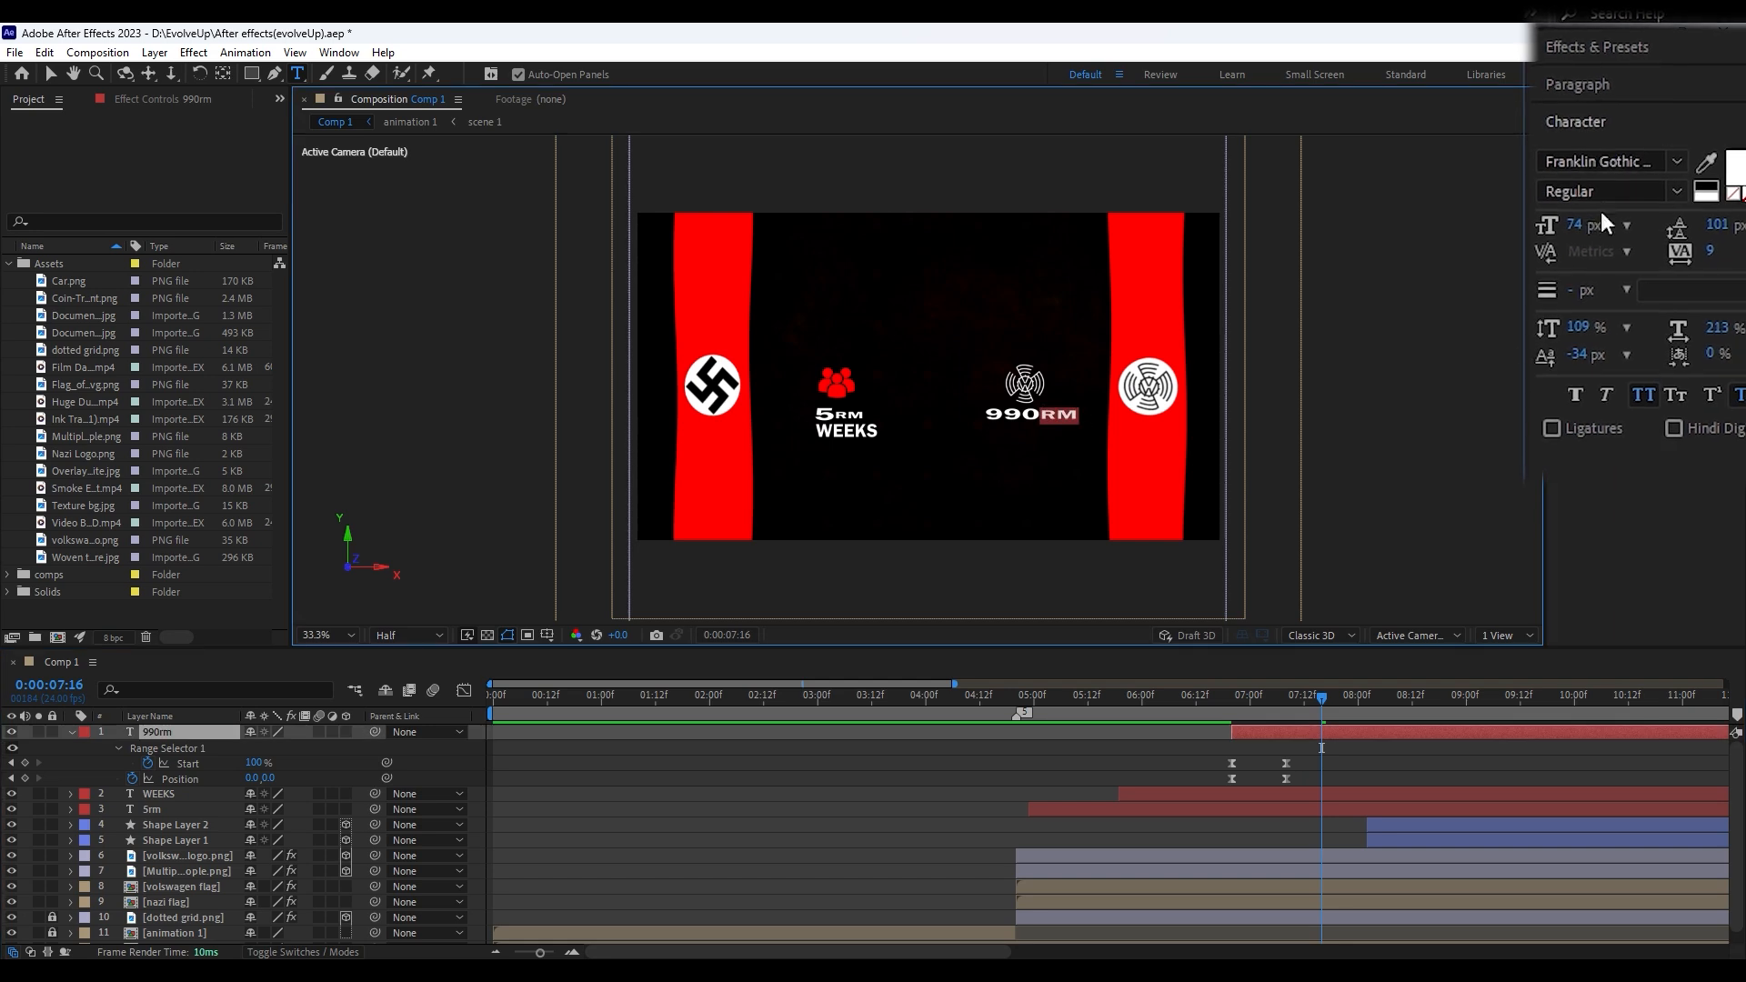
pyautogui.moveTo(1574, 226); pyautogui.dragTo(1553, 226)
pyautogui.moveTo(1578, 356); pyautogui.dragTo(1565, 357)
pyautogui.click(1209, 749)
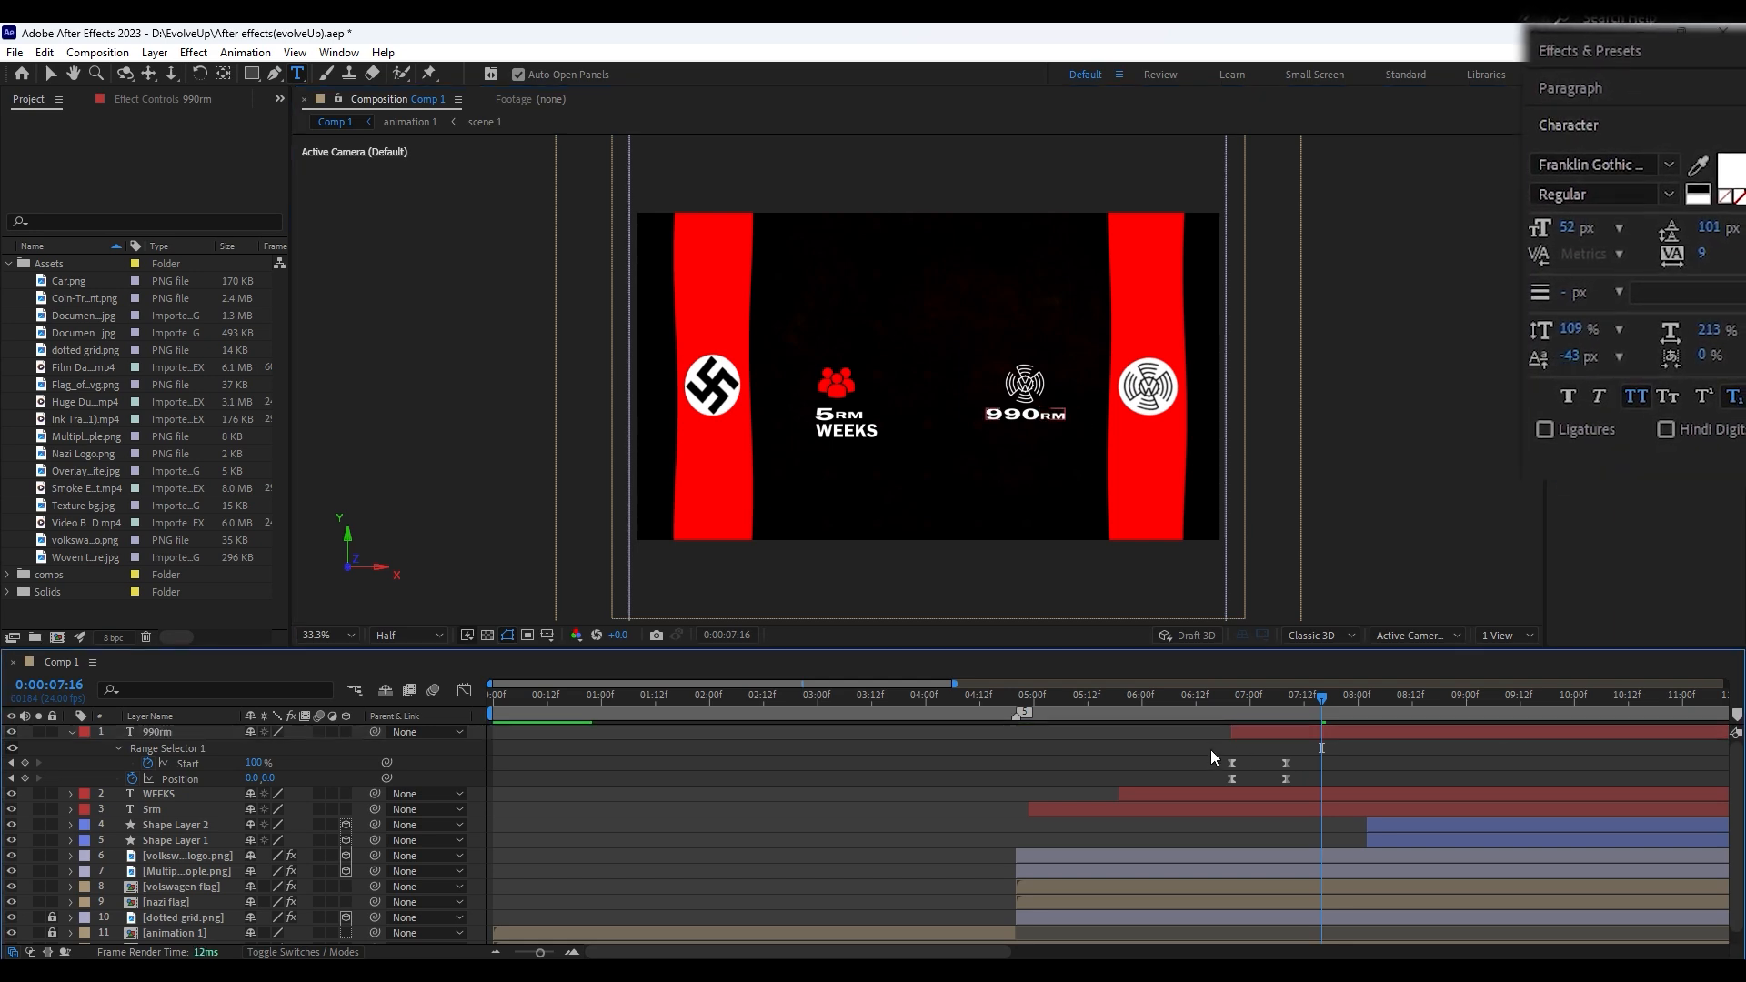
pyautogui.press('v')
# Duplicate the WEEKS text layer and move the copy to the top of the layer stack
pyautogui.moveTo(1317, 707); pyautogui.dragTo(1525, 718)
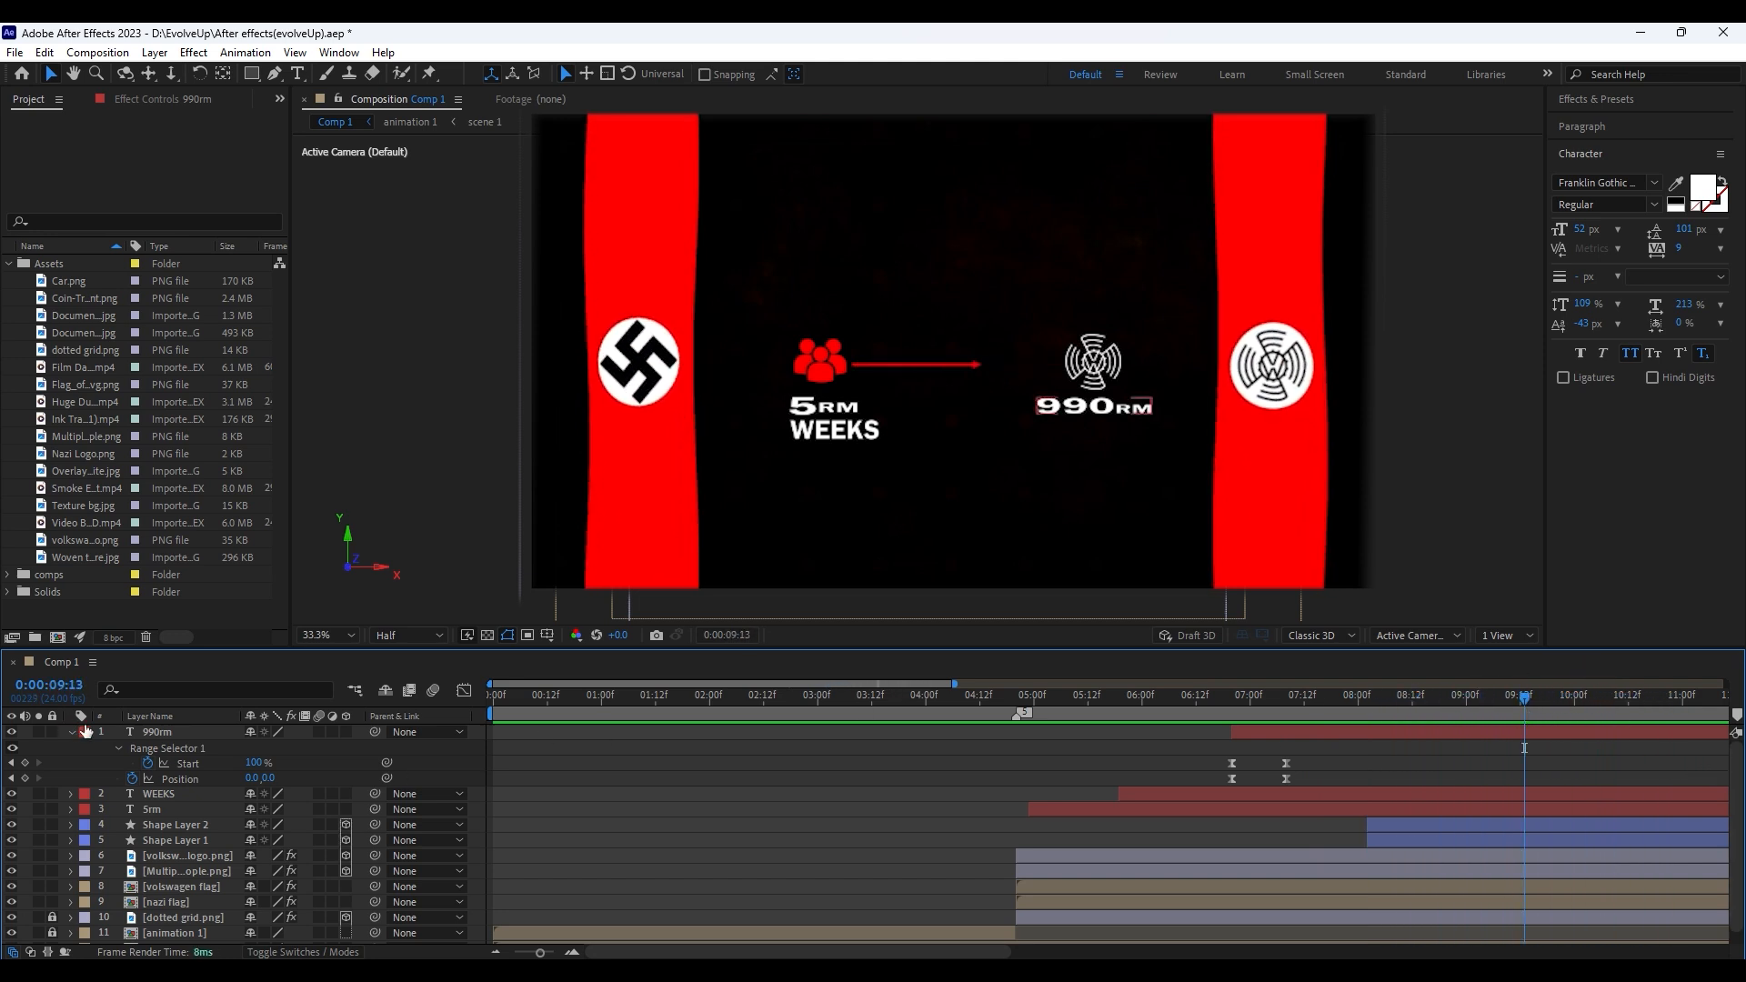
pyautogui.click(71, 732)
pyautogui.moveTo(540, 952); pyautogui.dragTo(524, 952)
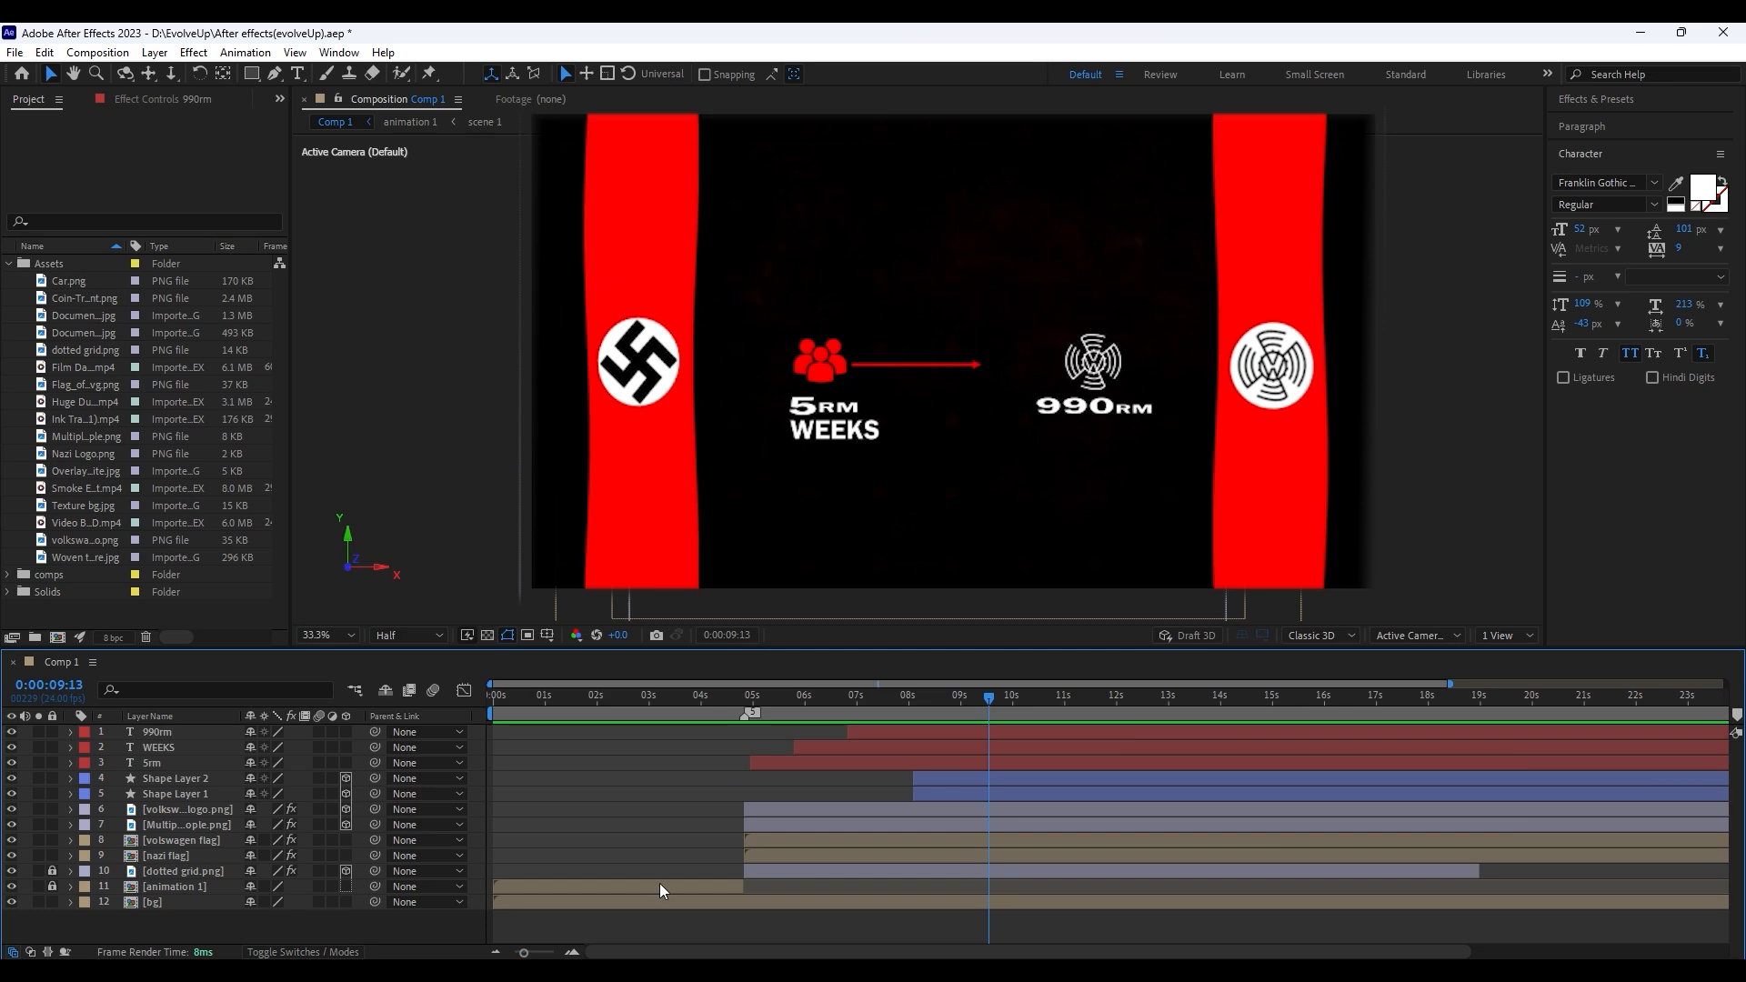
pyautogui.moveTo(988, 697); pyautogui.dragTo(1006, 726)
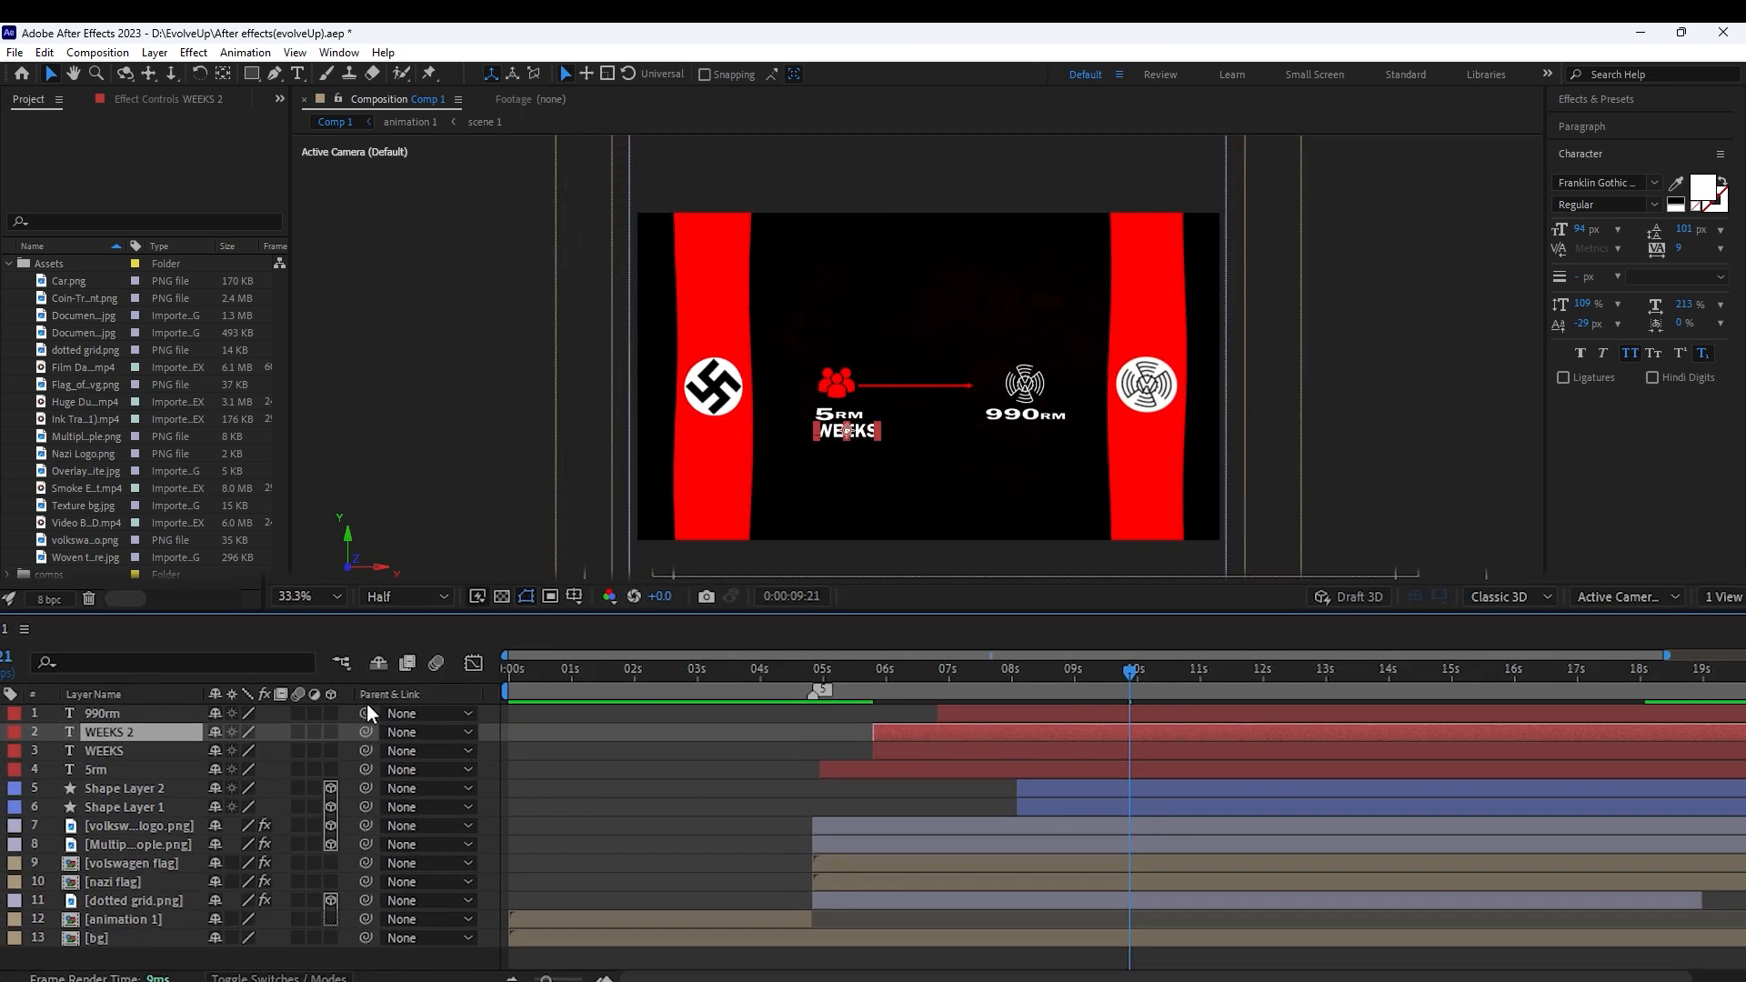
pyautogui.moveTo(118, 735); pyautogui.dragTo(131, 718)
pyautogui.click(125, 697)
pyautogui.click(117, 717)
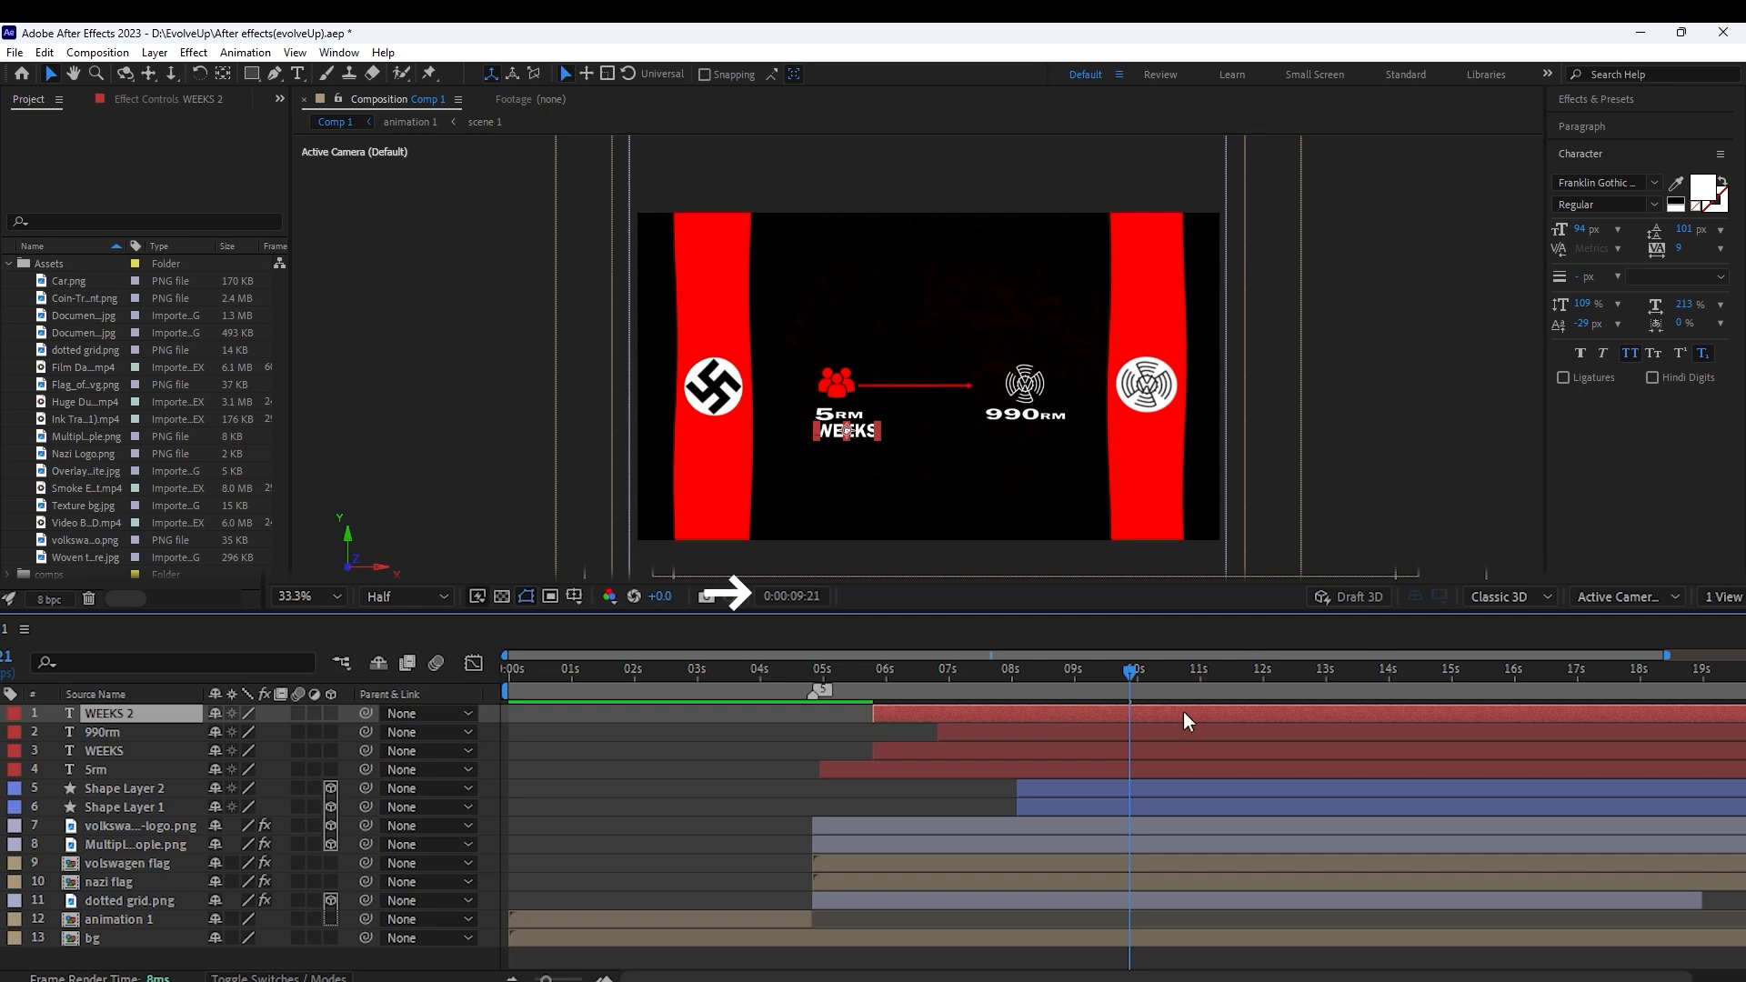
# Start the copied WEEKS layer at 0:00:09:21, place it below 990RM, and change its text to 4 years
pyautogui.moveTo(1393, 685); pyautogui.dragTo(1405, 682)
pyautogui.press('u')
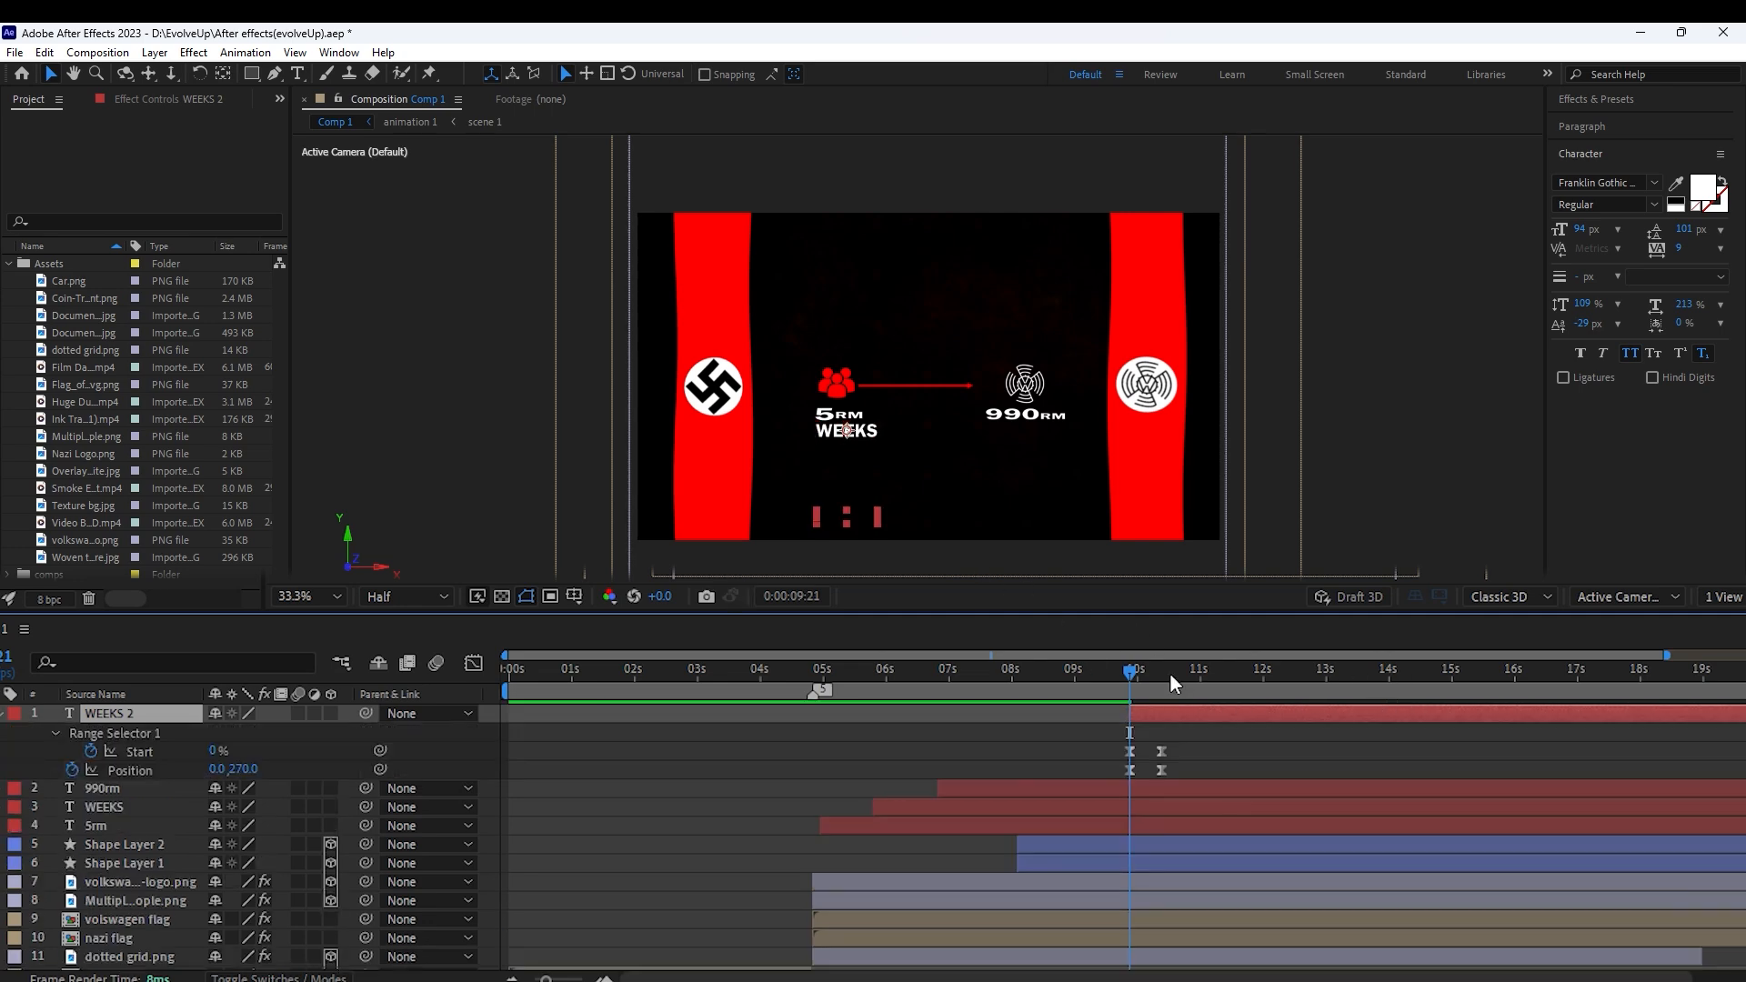
pyautogui.click(1185, 672)
pyautogui.moveTo(868, 432); pyautogui.dragTo(1036, 460)
pyautogui.doubleClick(1042, 457)
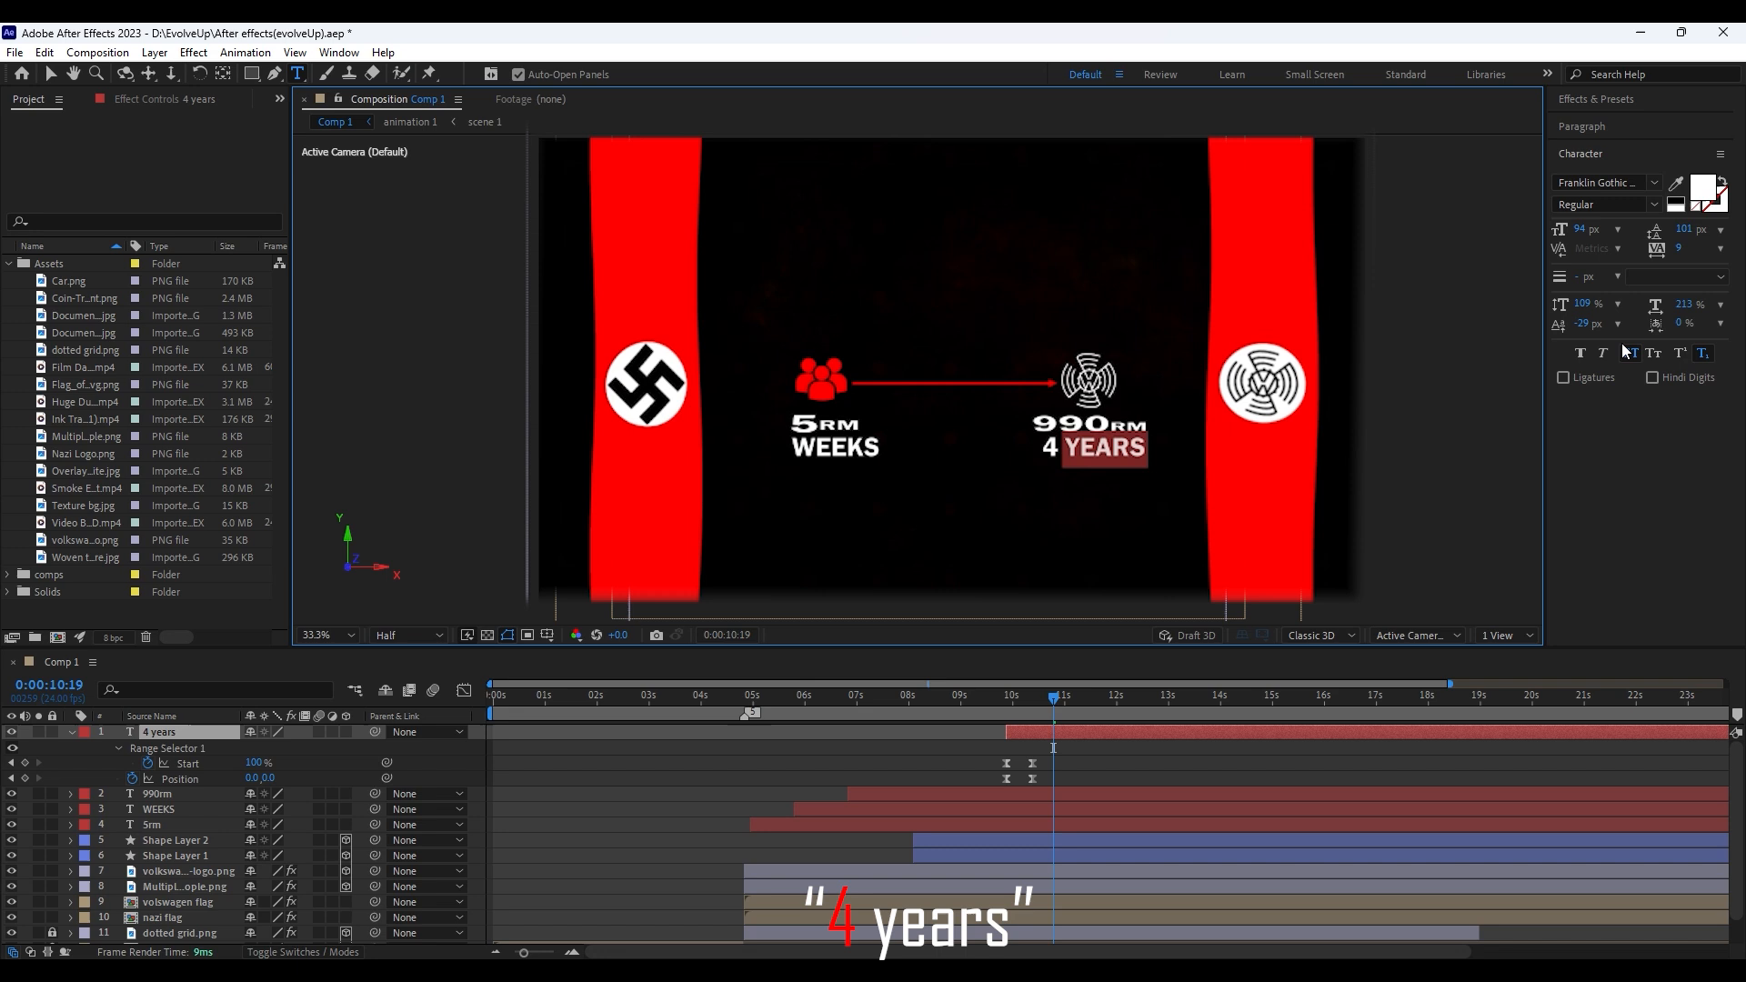
# Turn off All Caps for the word years and set a baseline shift of -35 px in the 4 years text
pyautogui.click(1624, 347)
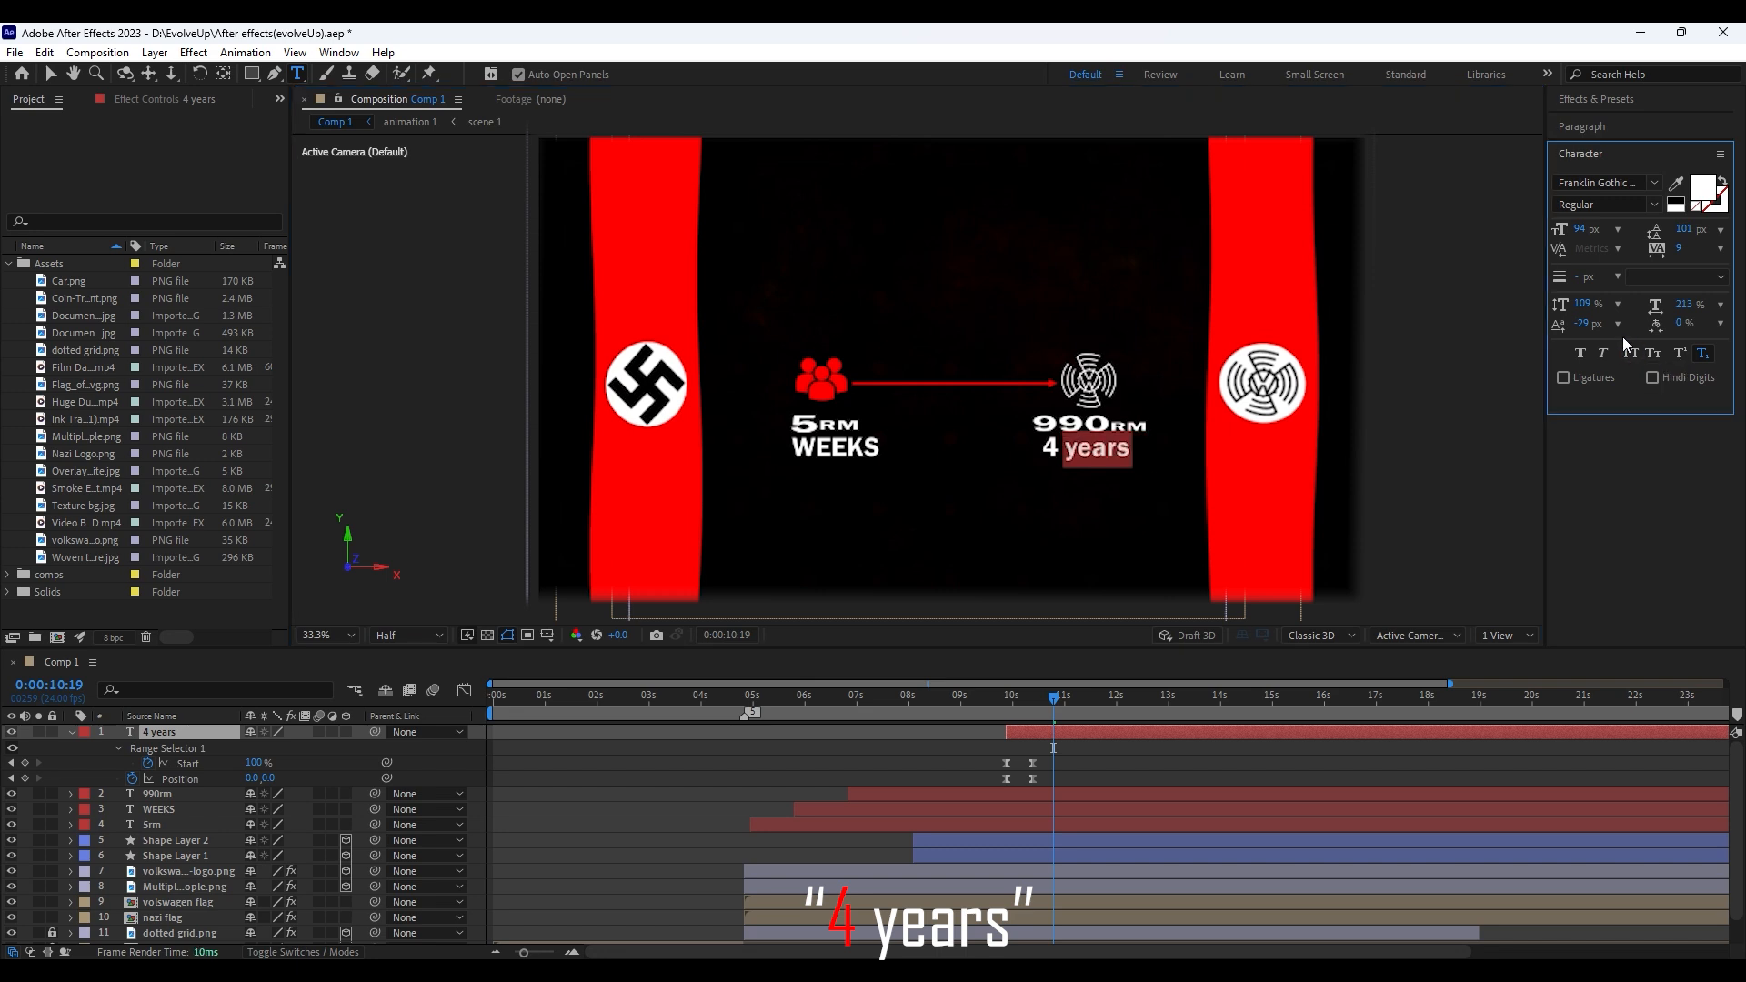
pyautogui.moveTo(1041, 446); pyautogui.dragTo(1077, 443)
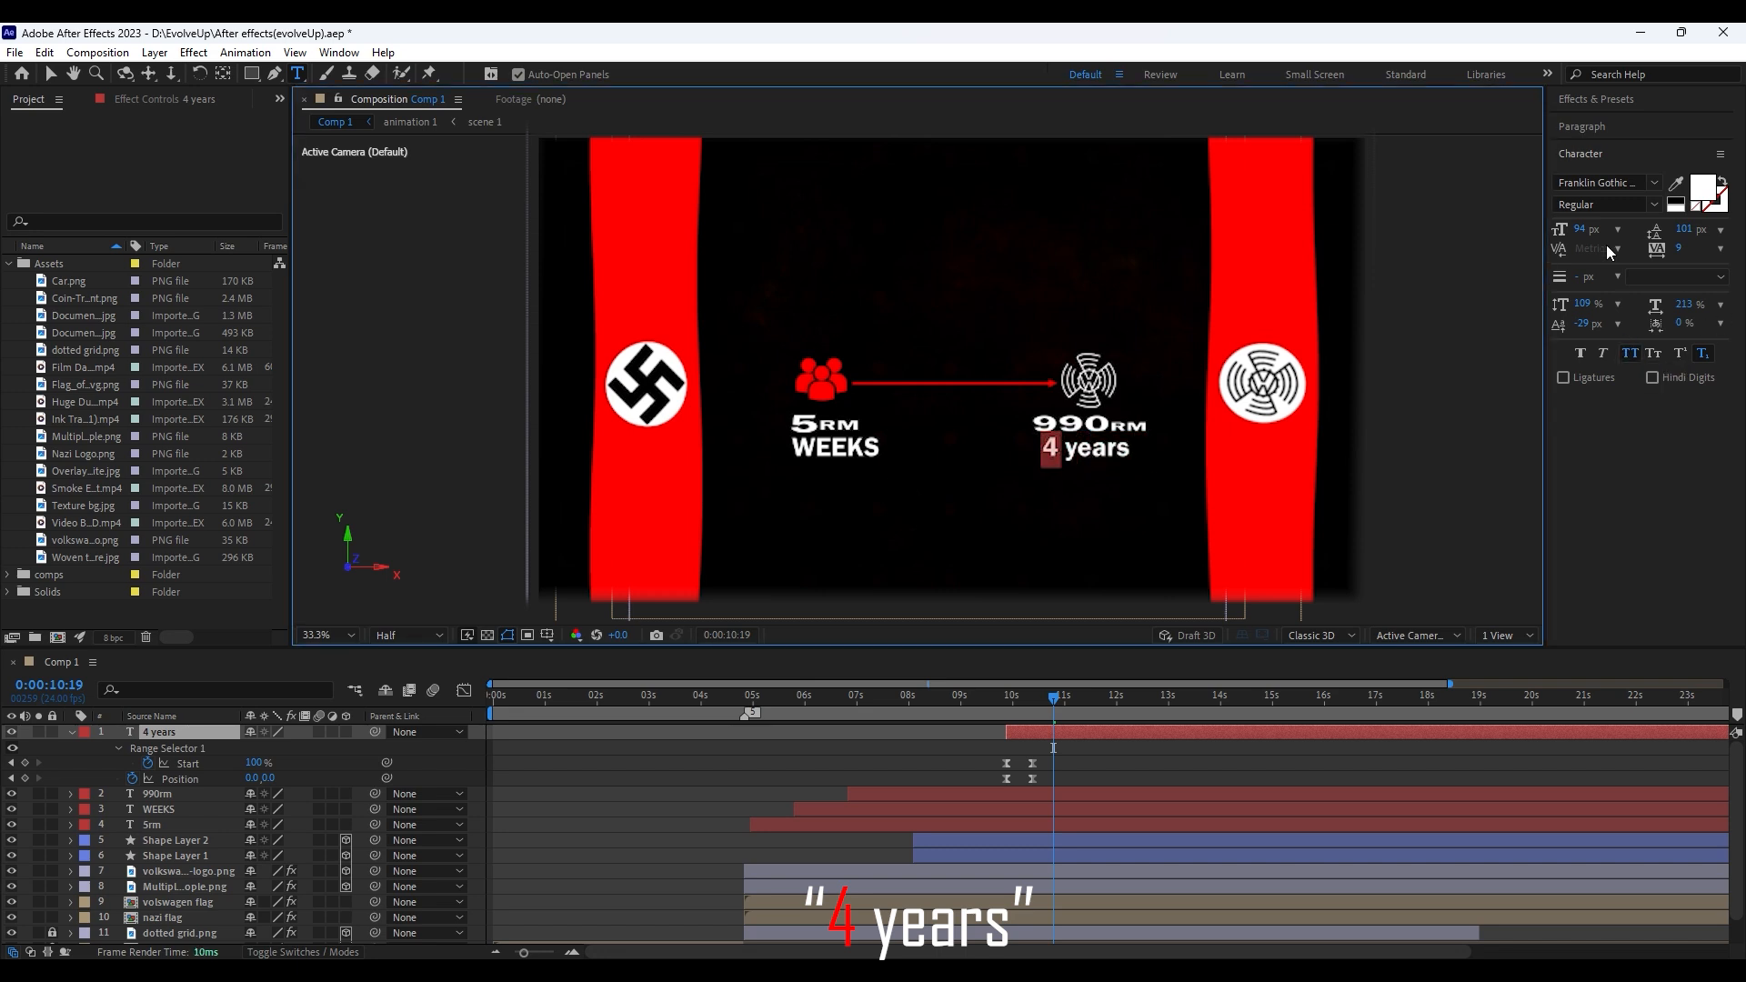
pyautogui.moveTo(1580, 230); pyautogui.dragTo(1590, 231)
pyautogui.moveTo(1010, 438); pyautogui.dragTo(1061, 434)
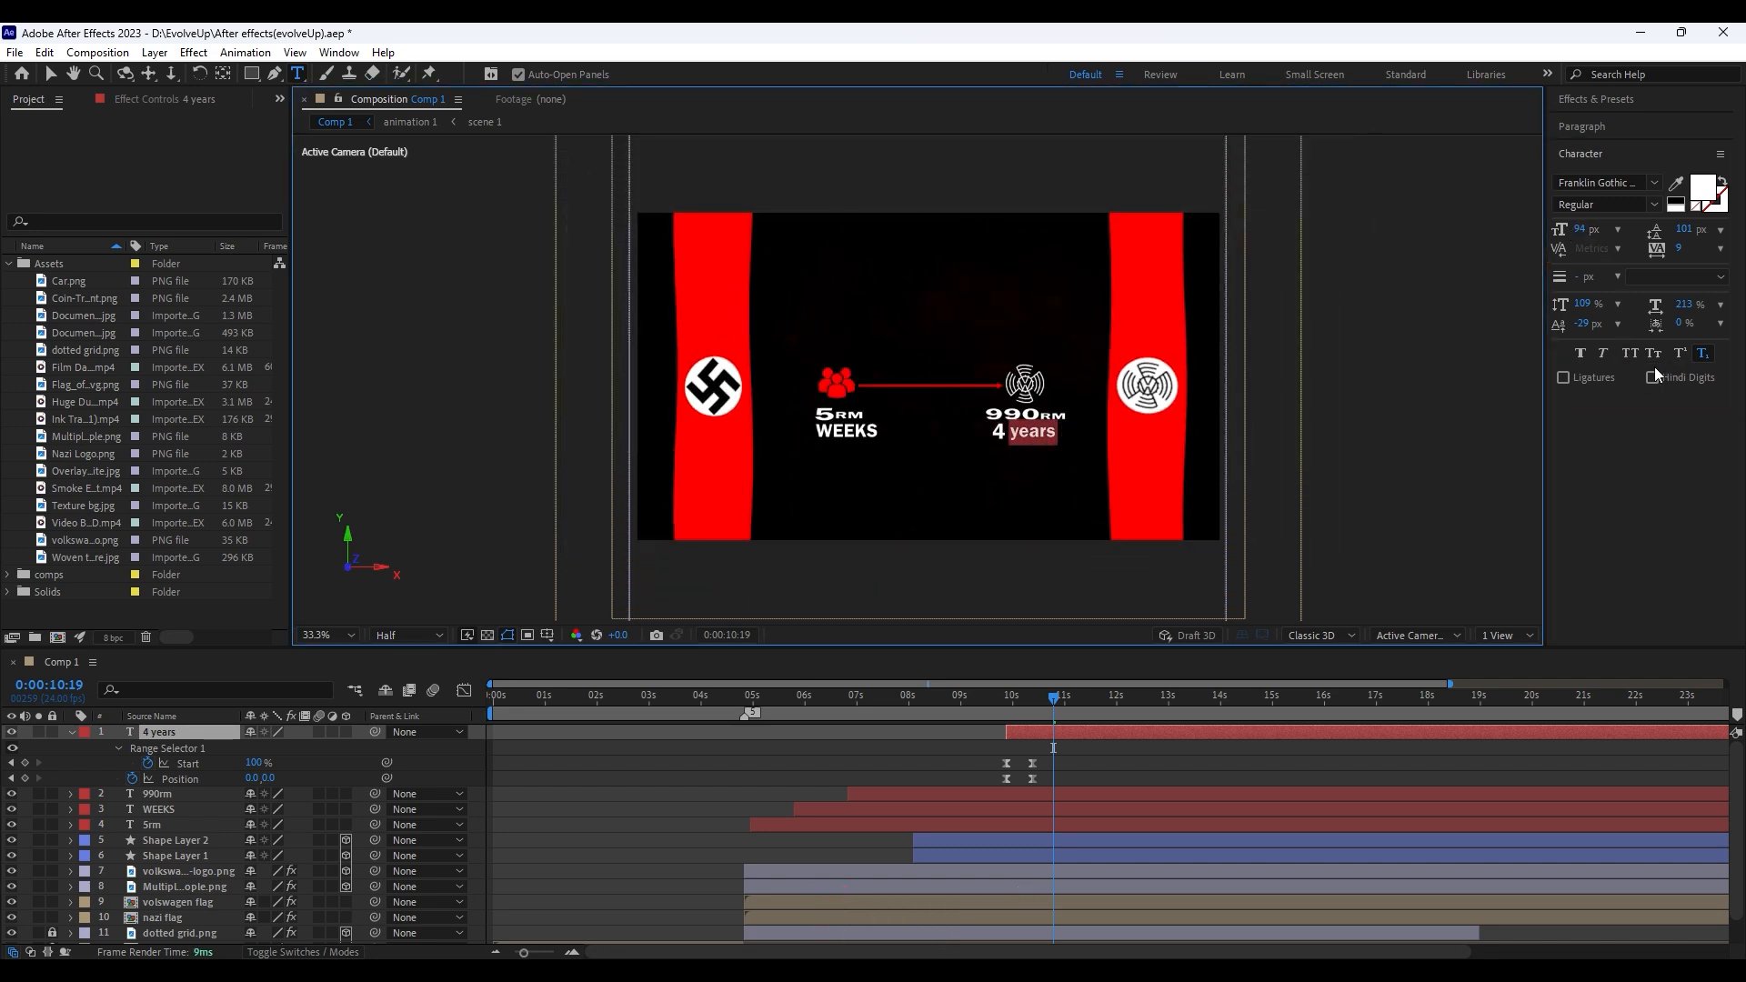
pyautogui.moveTo(1586, 324); pyautogui.dragTo(1598, 320)
pyautogui.click(1116, 780)
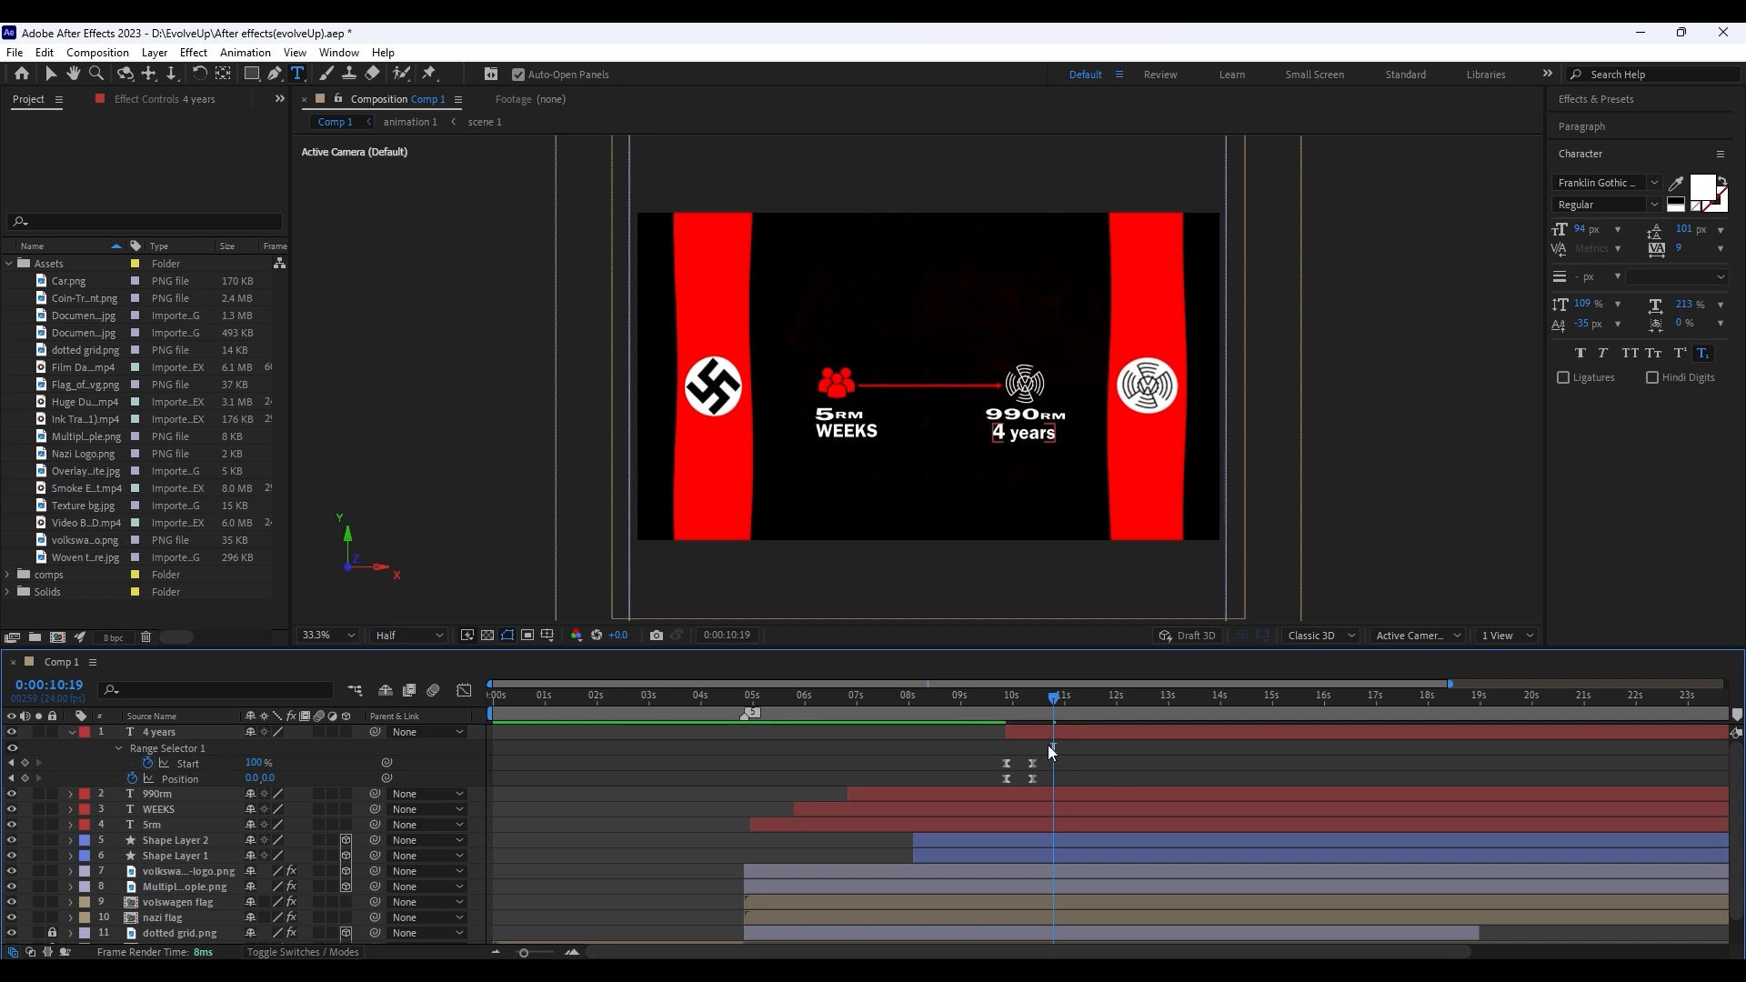
# Preview the composition to check the 4 years text reveal with the other labels and the arrow
pyautogui.press('space')
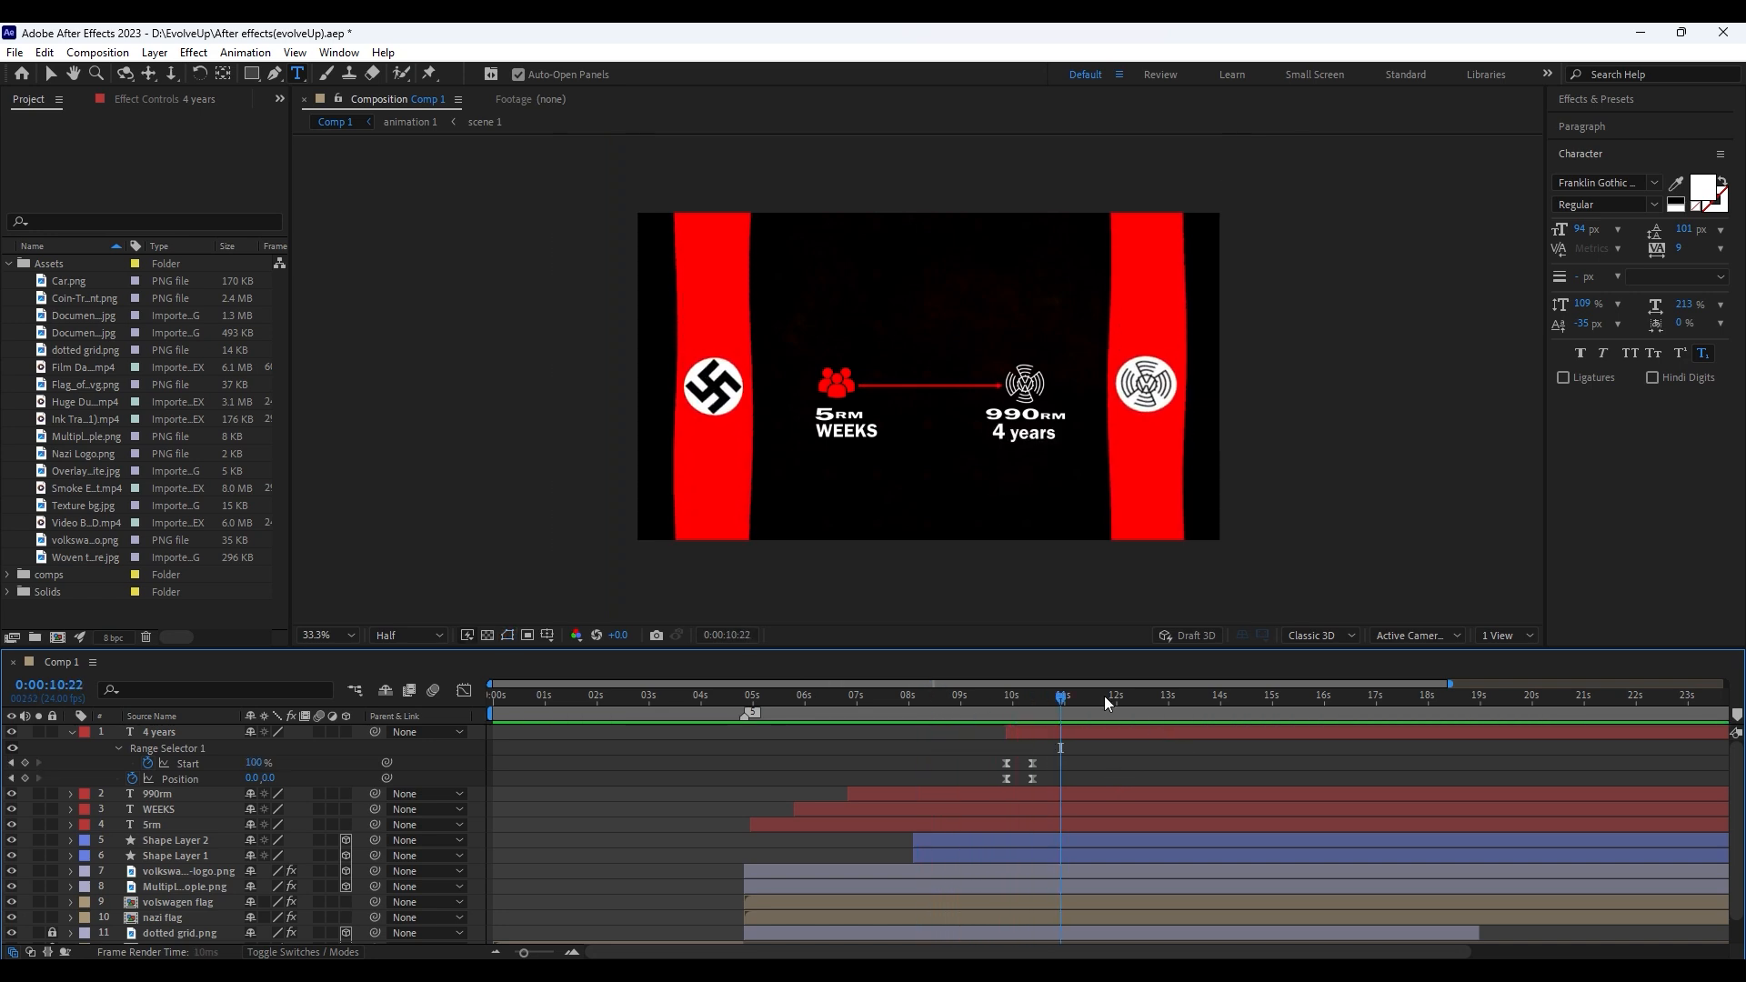
pyautogui.click(1057, 735)
pyautogui.press('space')
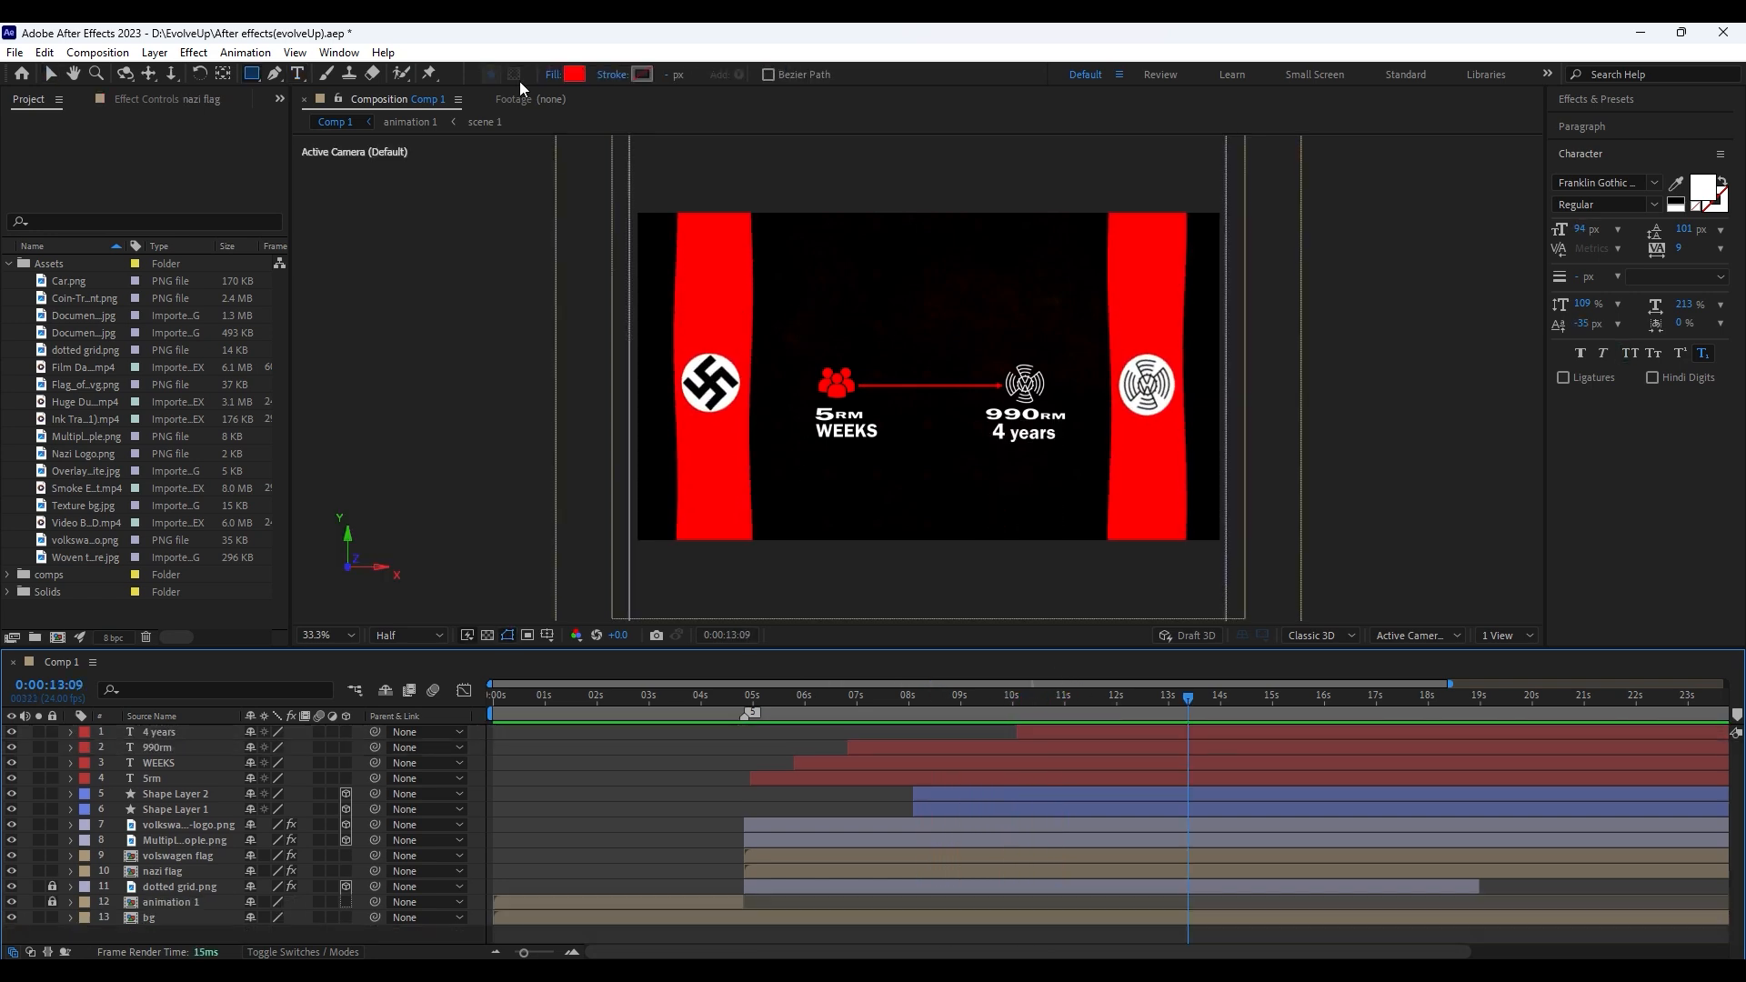
# Draw a rectangle with no fill and a red stroke around the 5RM WEEKS text
pyautogui.click(574, 73)
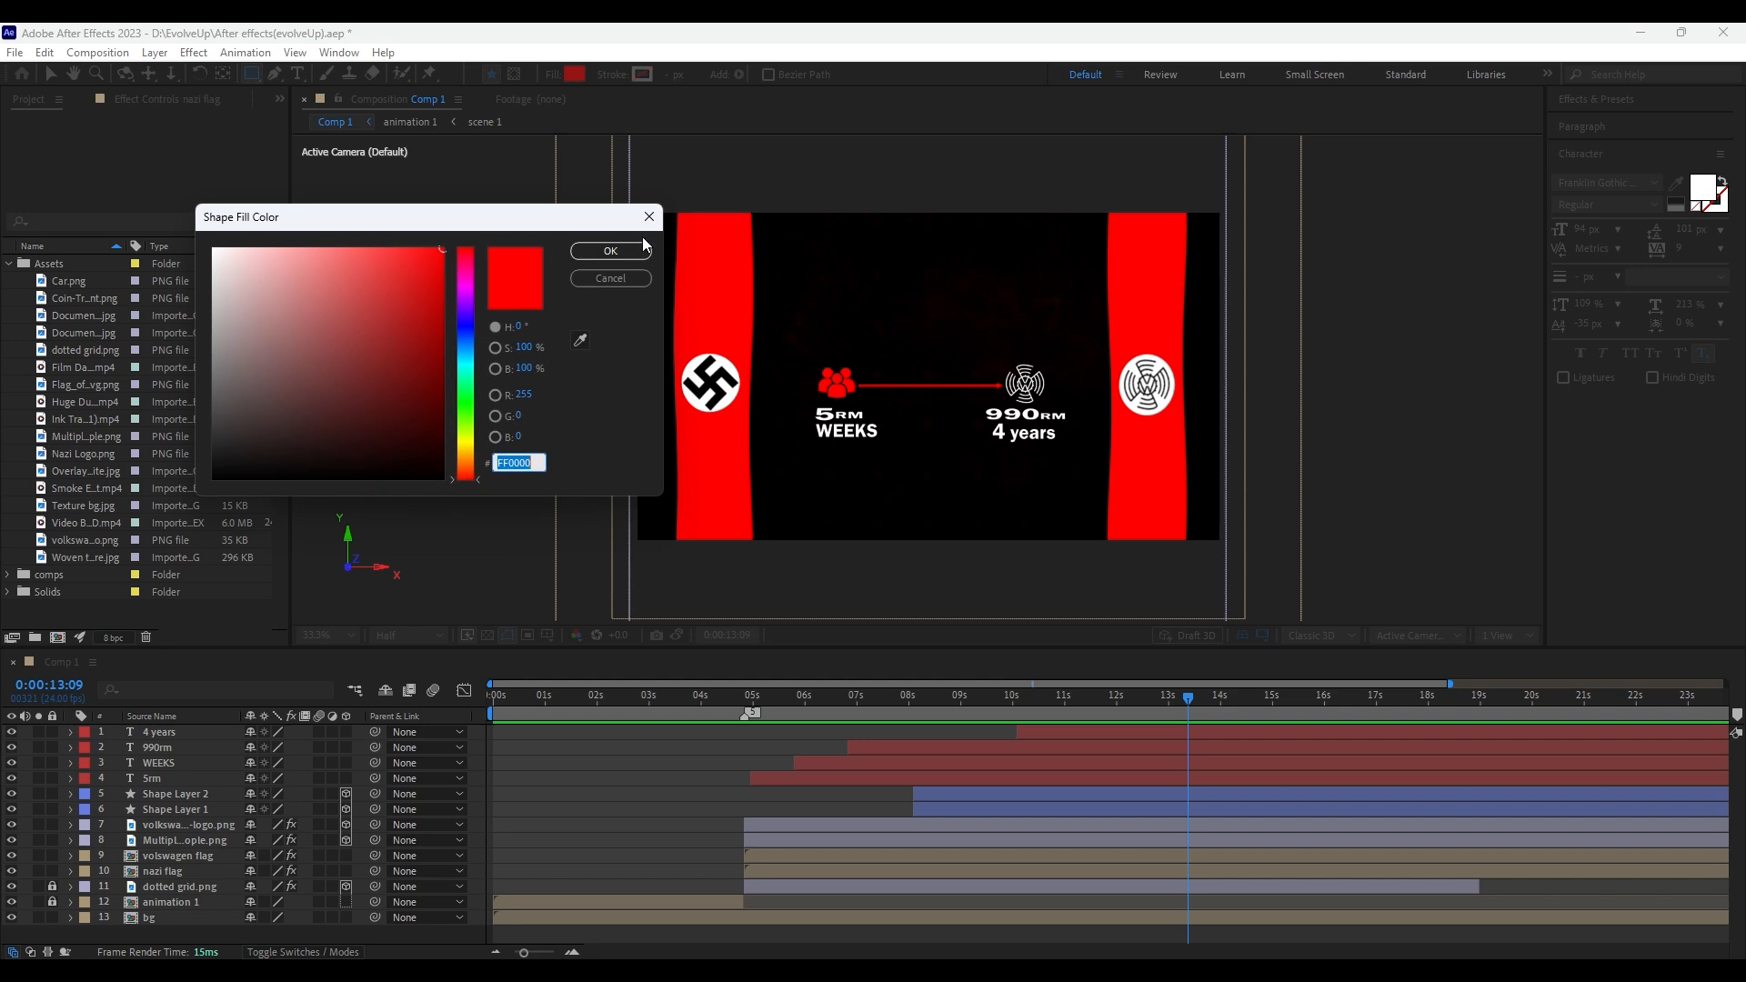
pyautogui.click(618, 246)
pyautogui.click(553, 74)
pyautogui.click(843, 555)
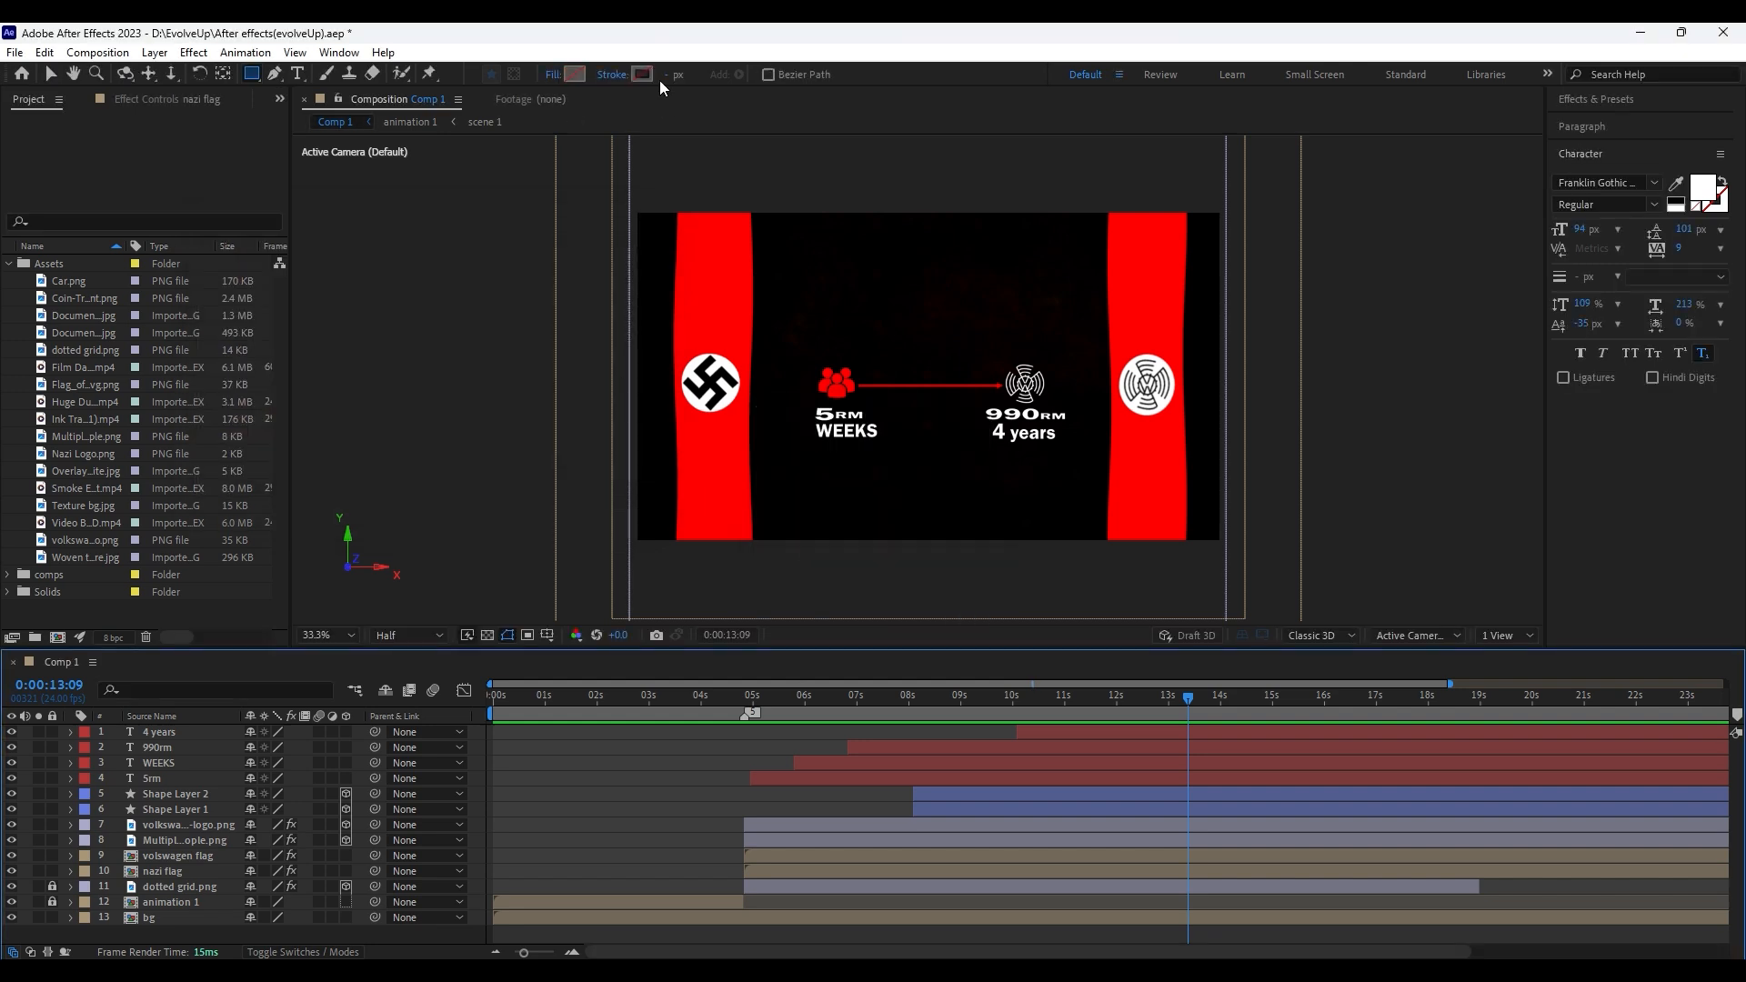
pyautogui.click(643, 75)
pyautogui.click(604, 252)
pyautogui.moveTo(793, 398); pyautogui.dragTo(903, 487)
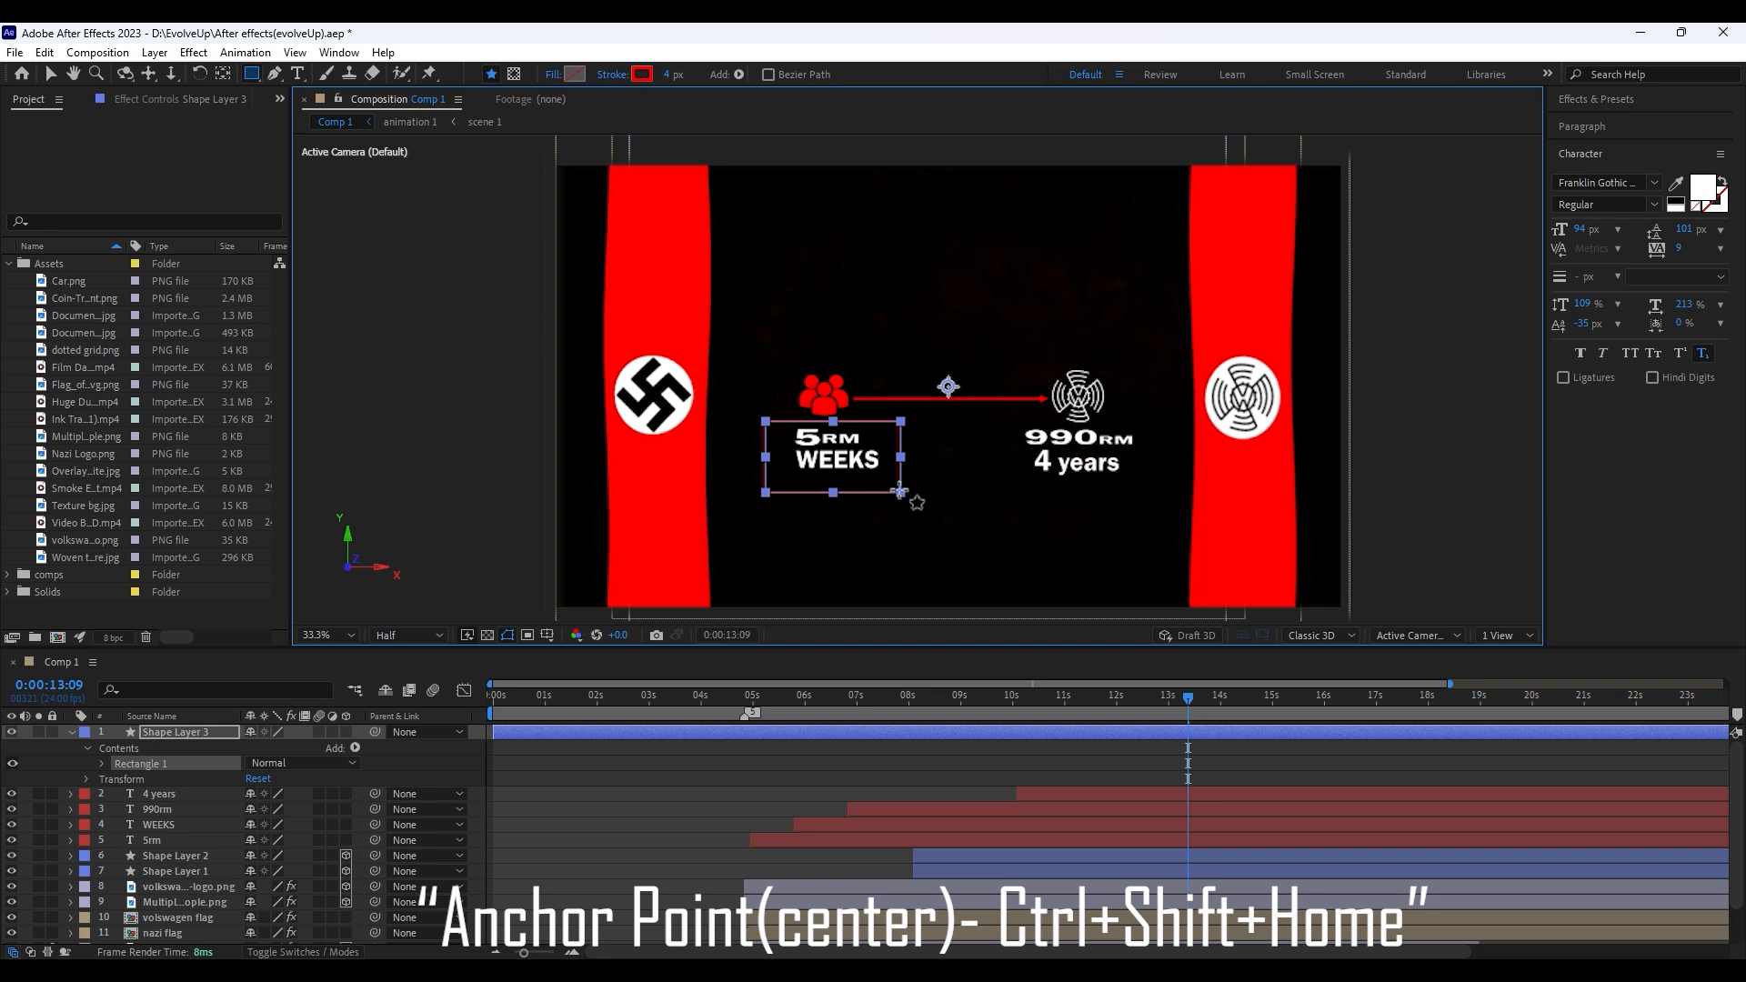
# Start the rectangle's layer at 0:00:13:09 with its anchor point centered, and set its stroke width to 4 px
pyautogui.moveTo(516, 733); pyautogui.dragTo(1211, 734)
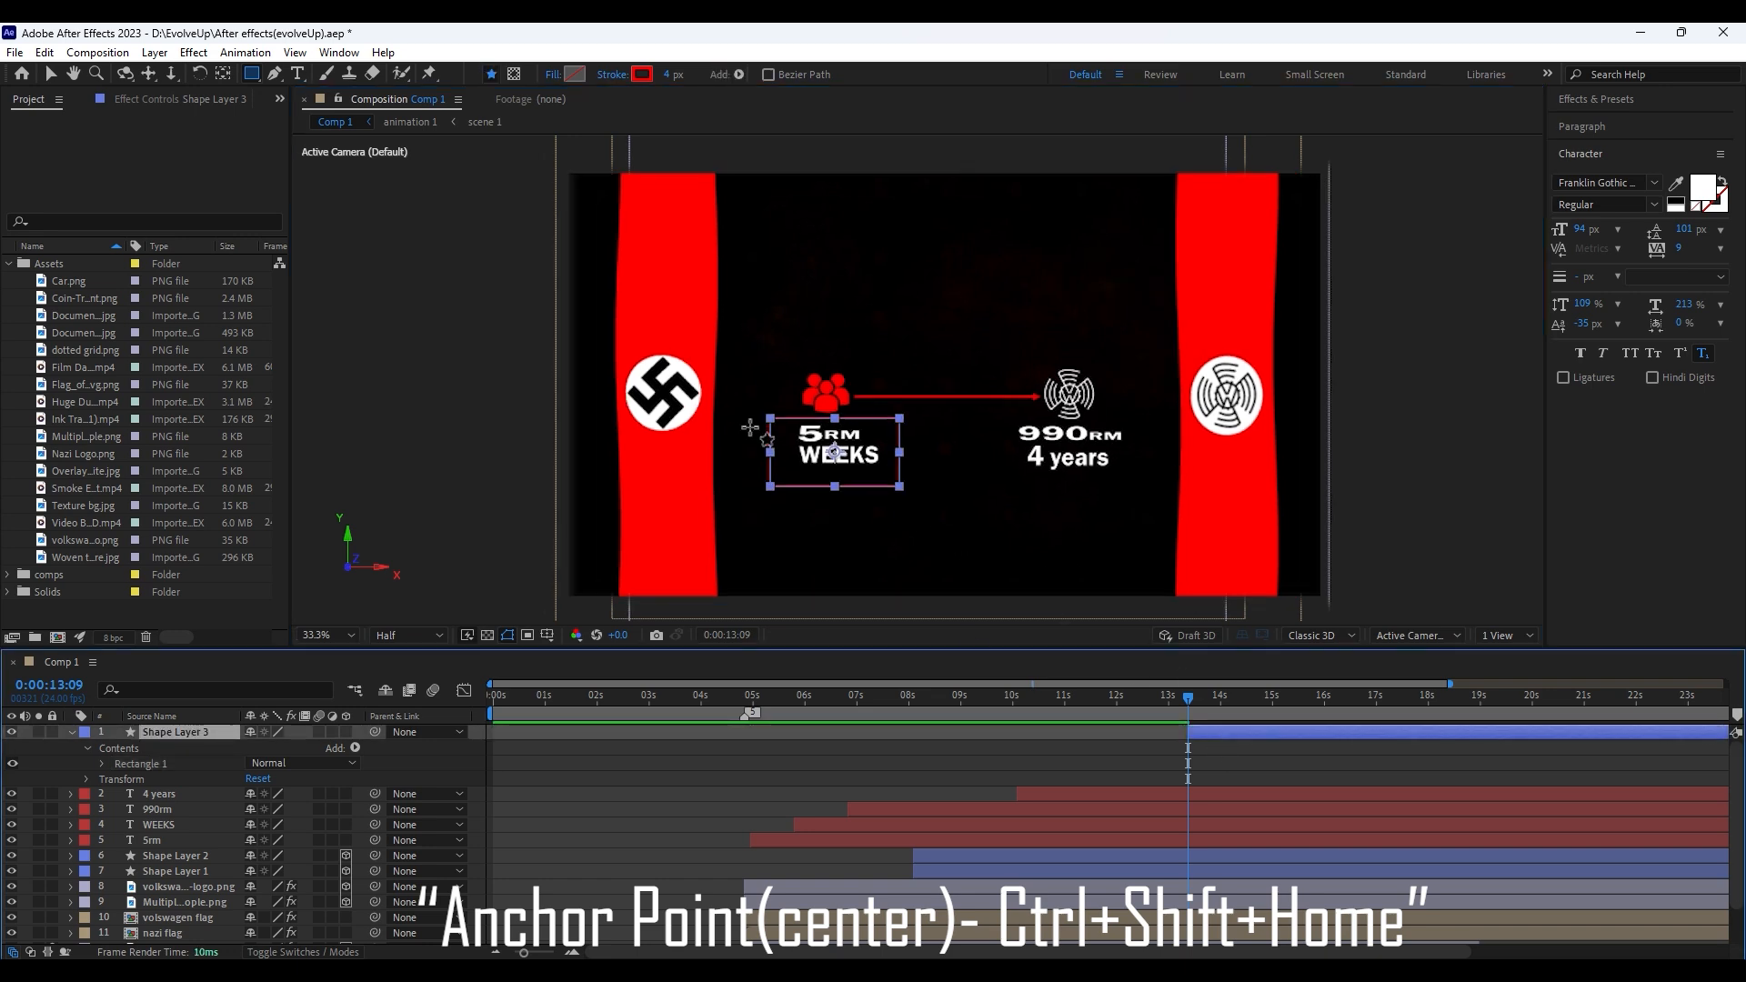
pyautogui.click(671, 75)
pyautogui.write('7')
pyautogui.press('Return')
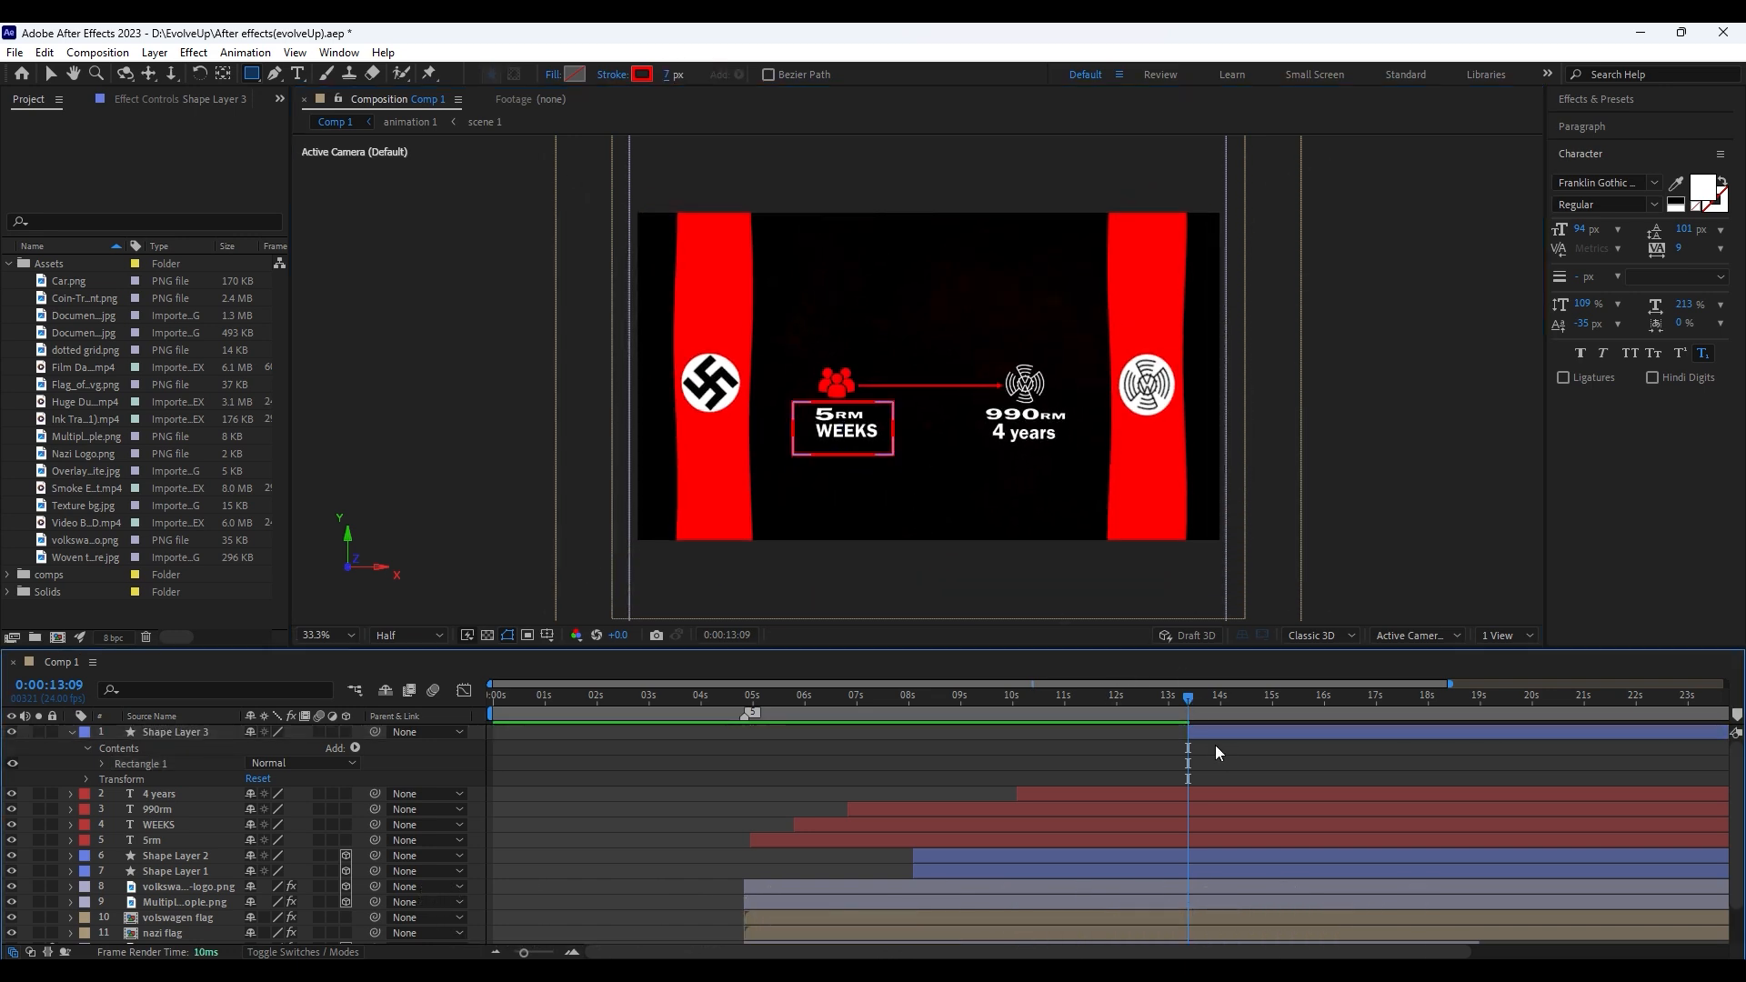
pyautogui.click(670, 75)
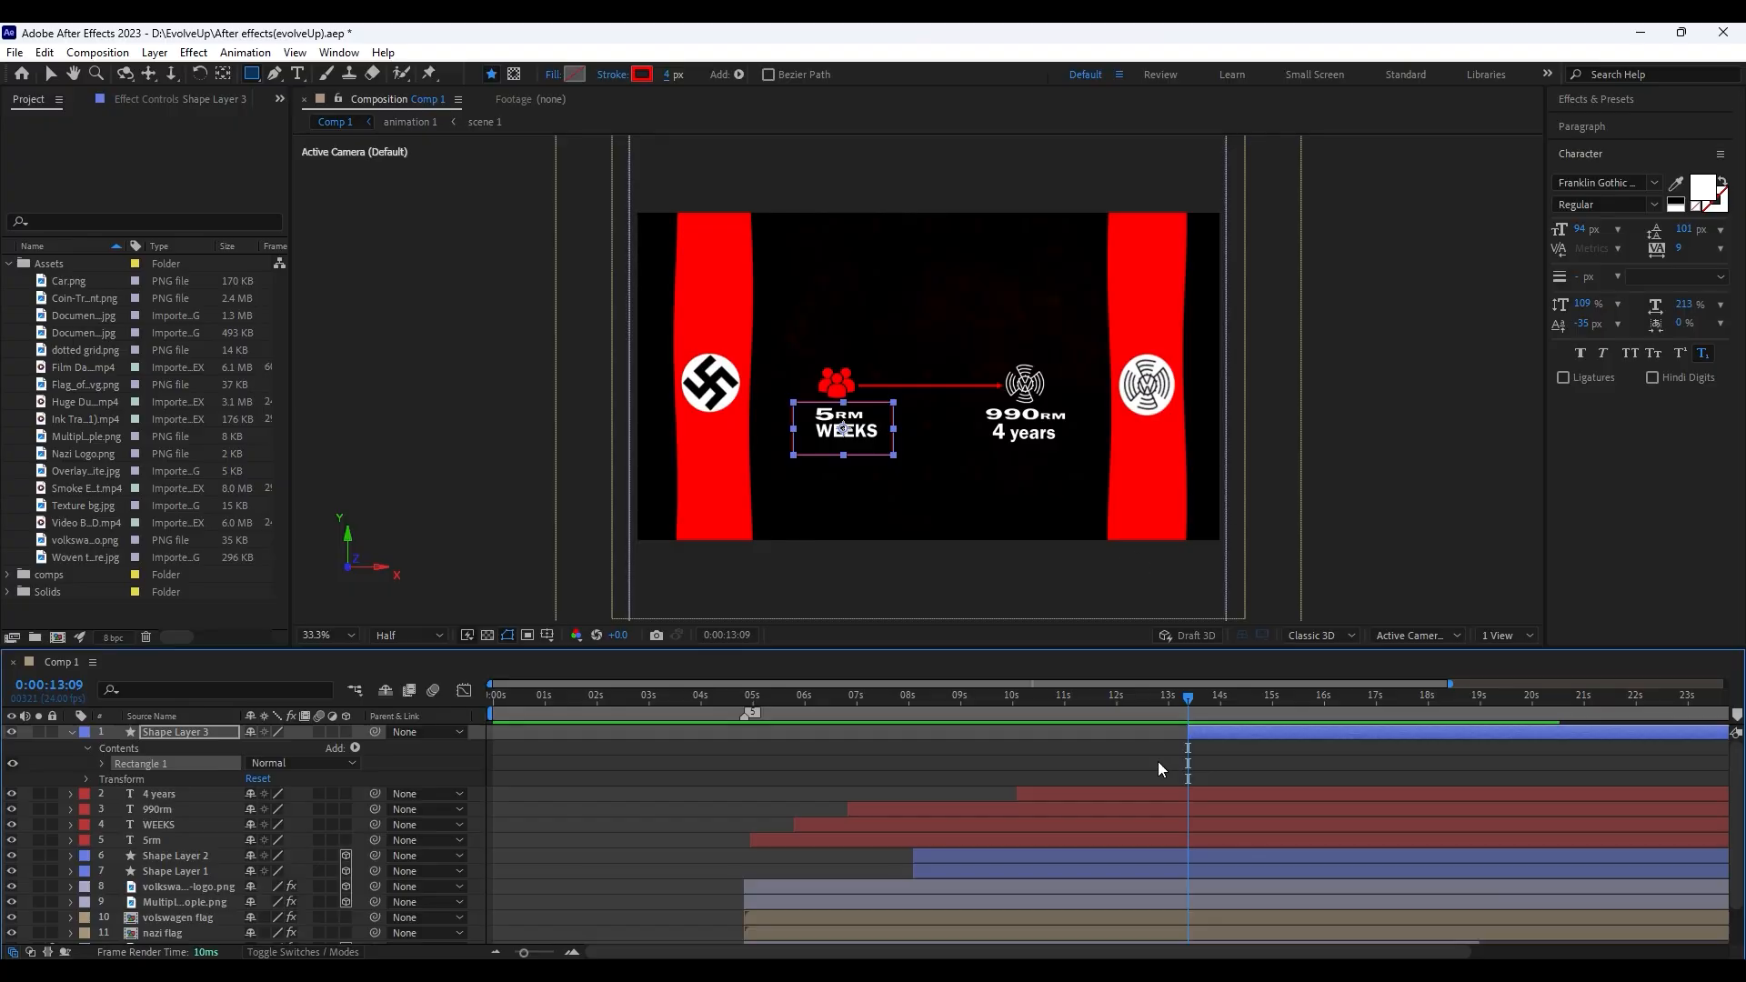
pyautogui.click(1231, 917)
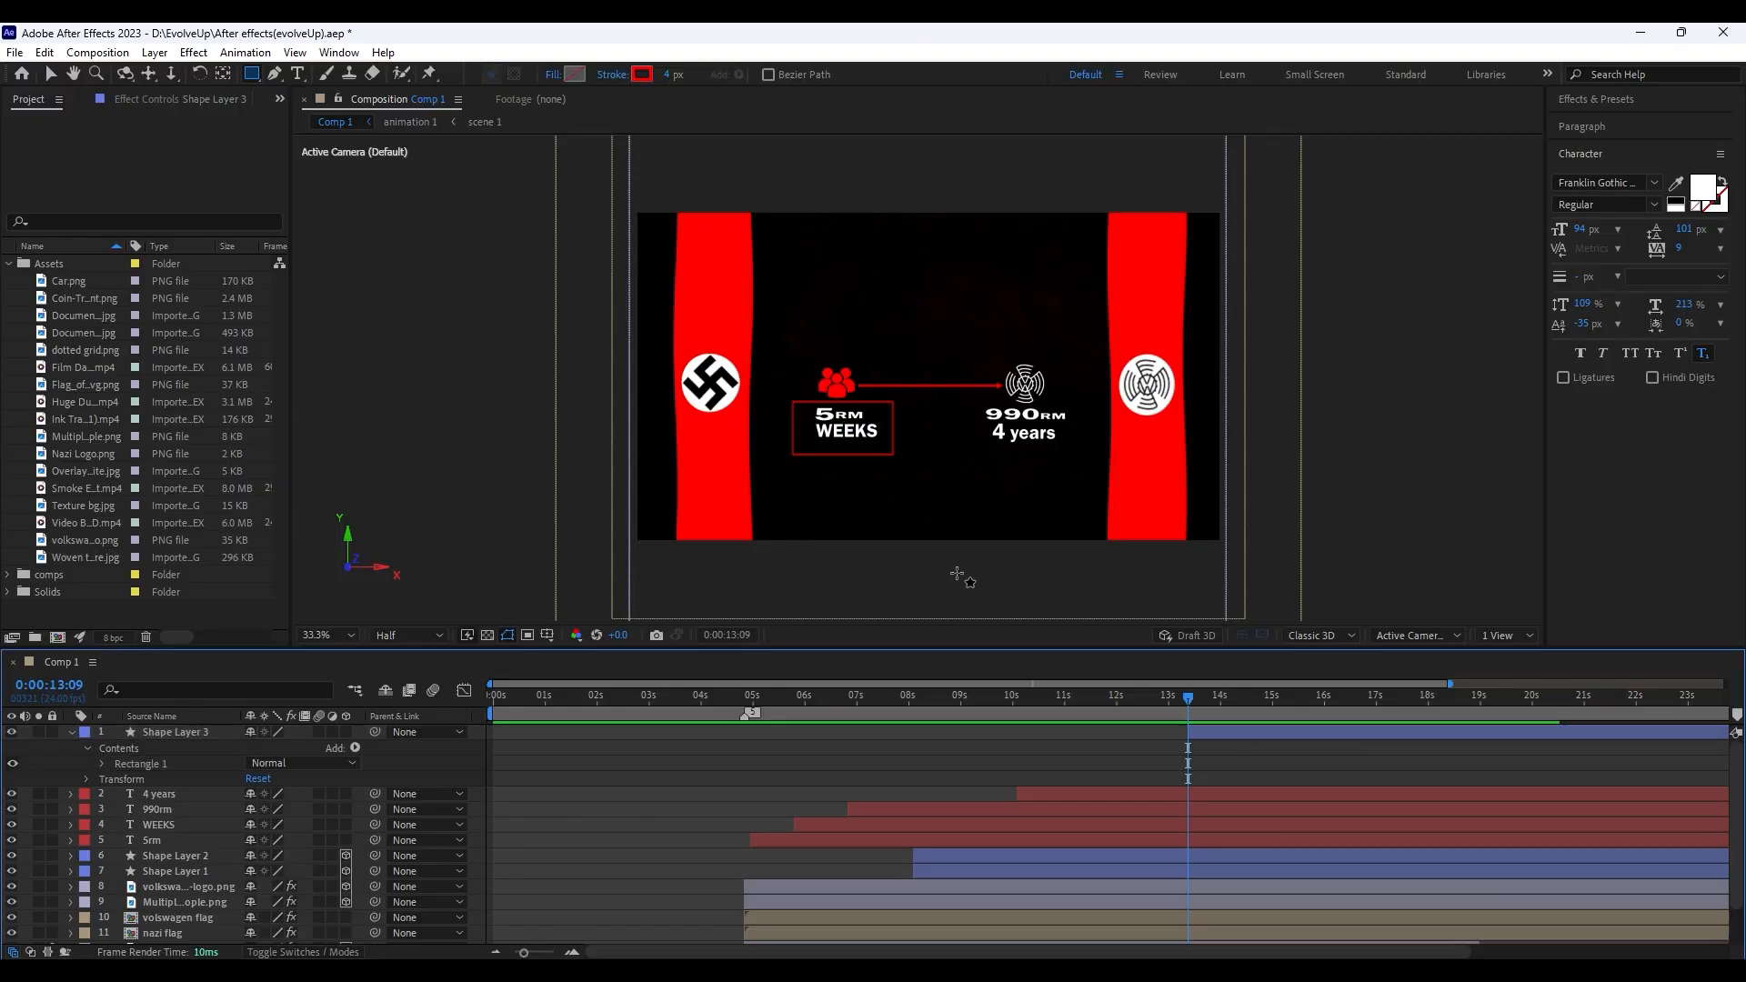
# Add Trim Paths to the rectangle and animate its End from 0% at 0:00:13:09 to 100% at 0:00:17:08
pyautogui.click(1226, 731)
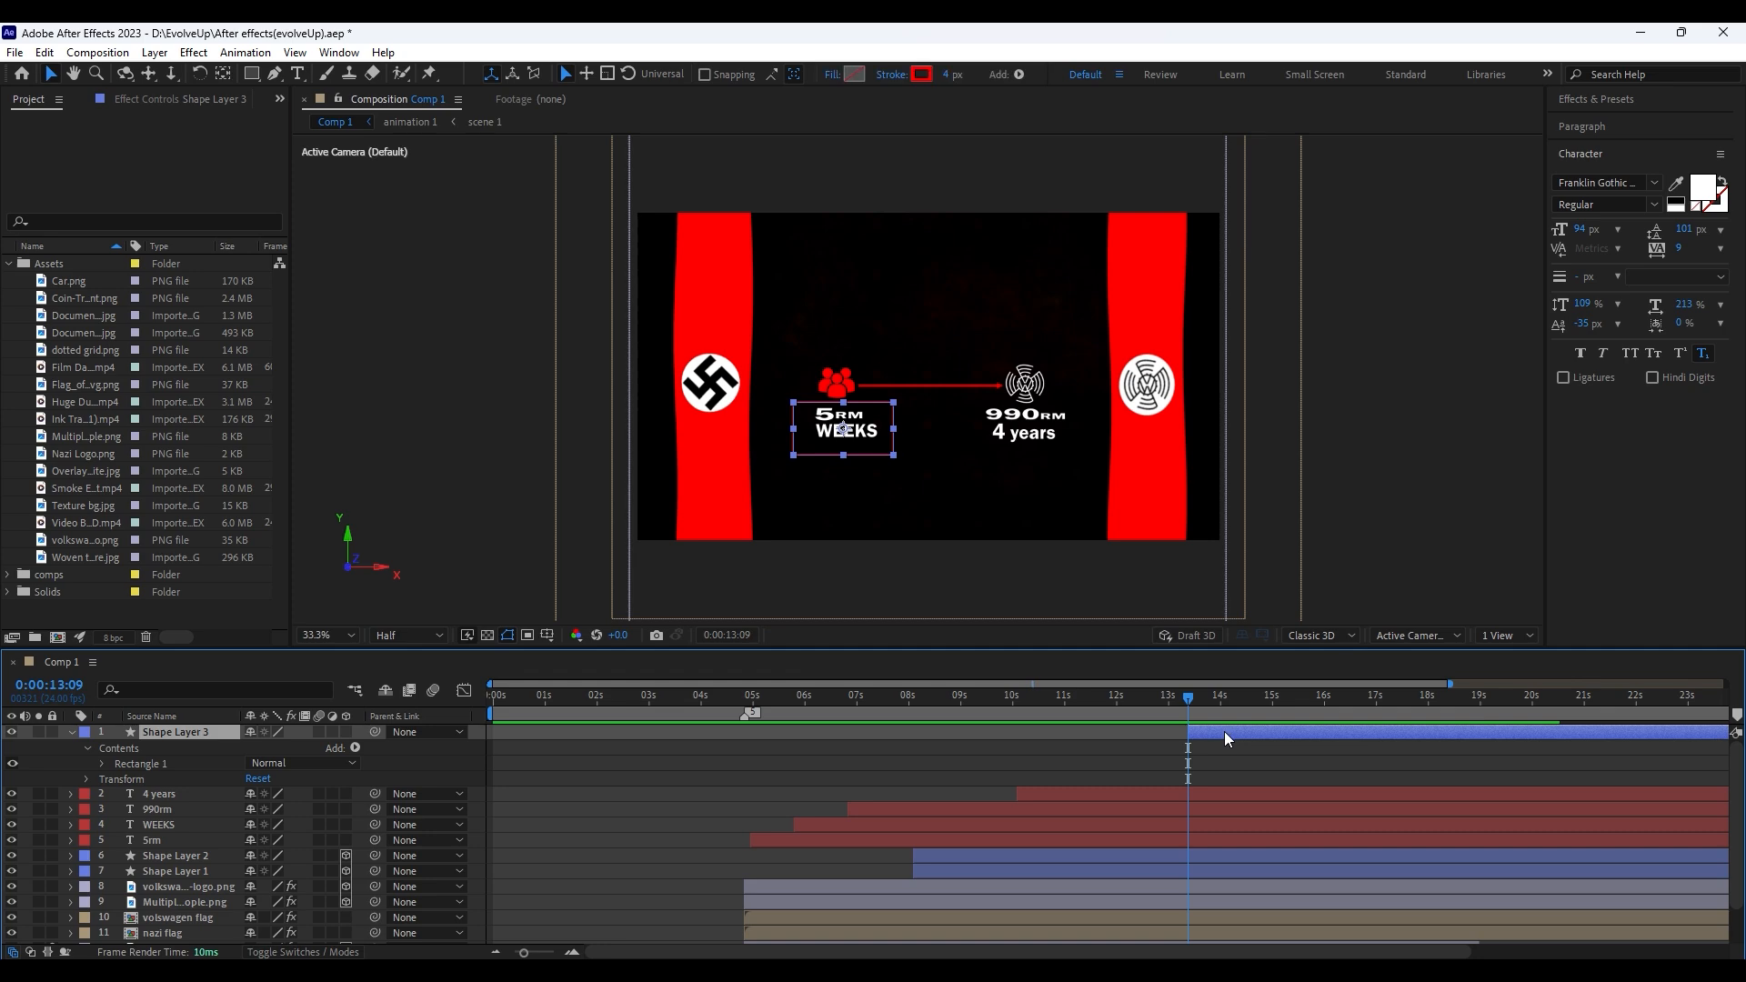
pyautogui.click(355, 747)
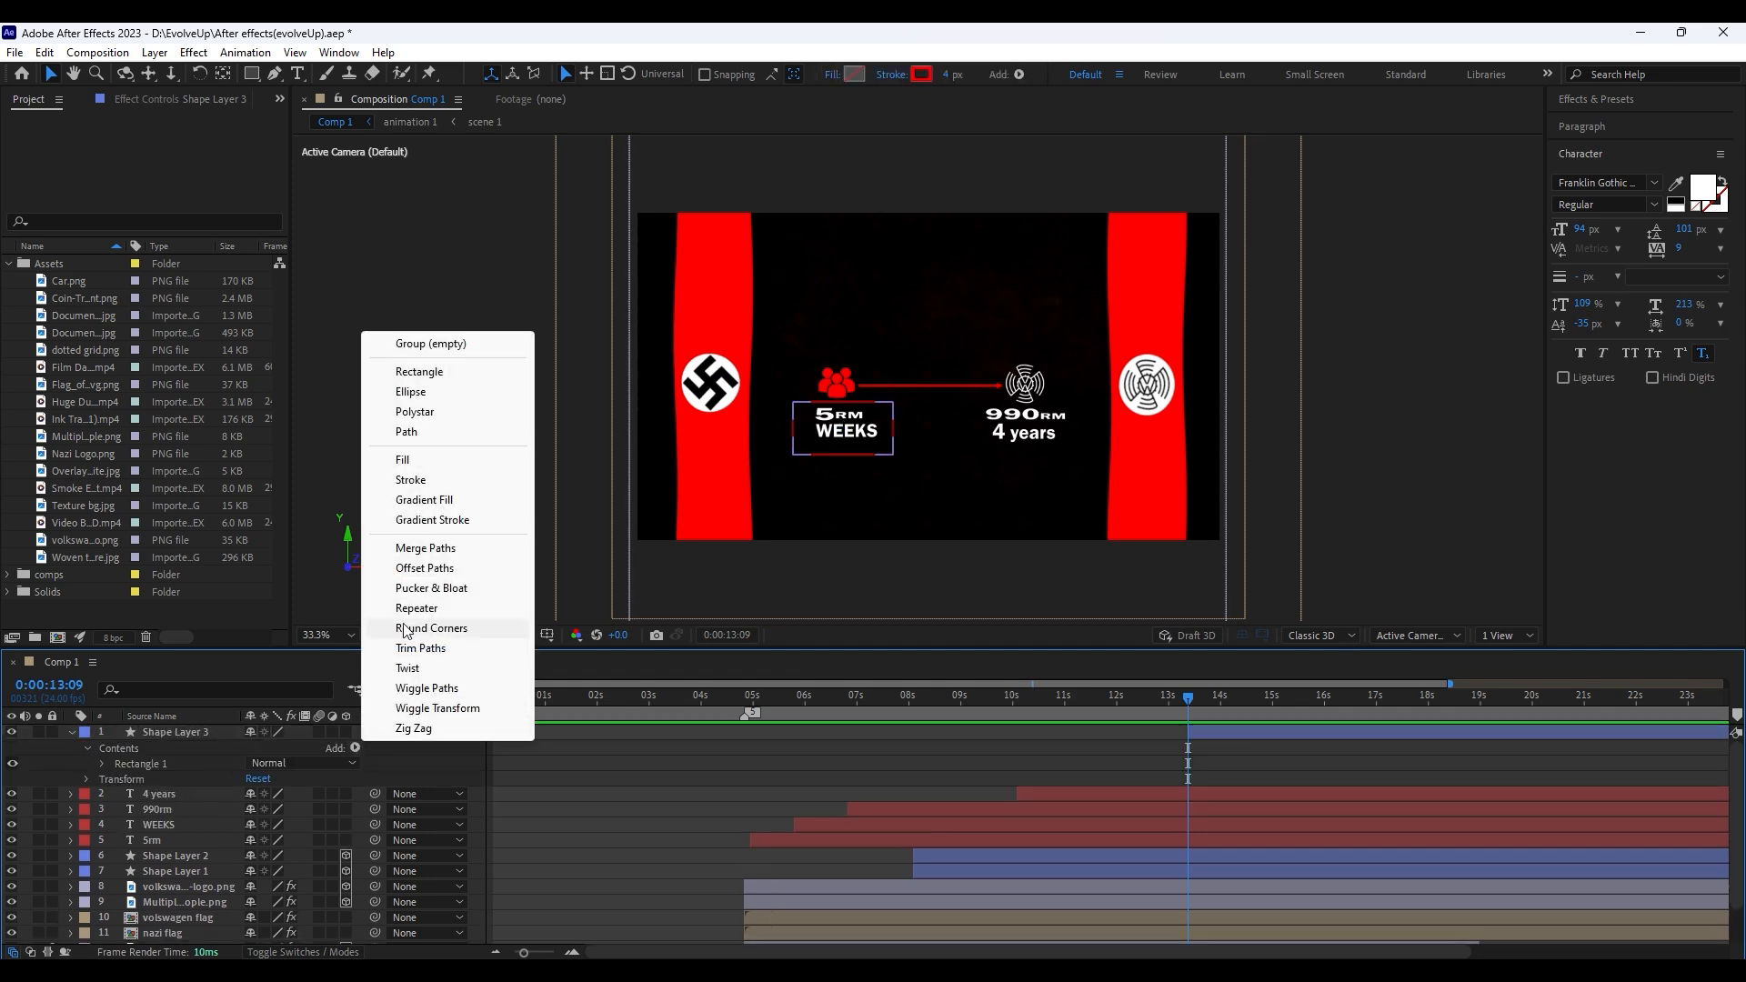
pyautogui.click(420, 647)
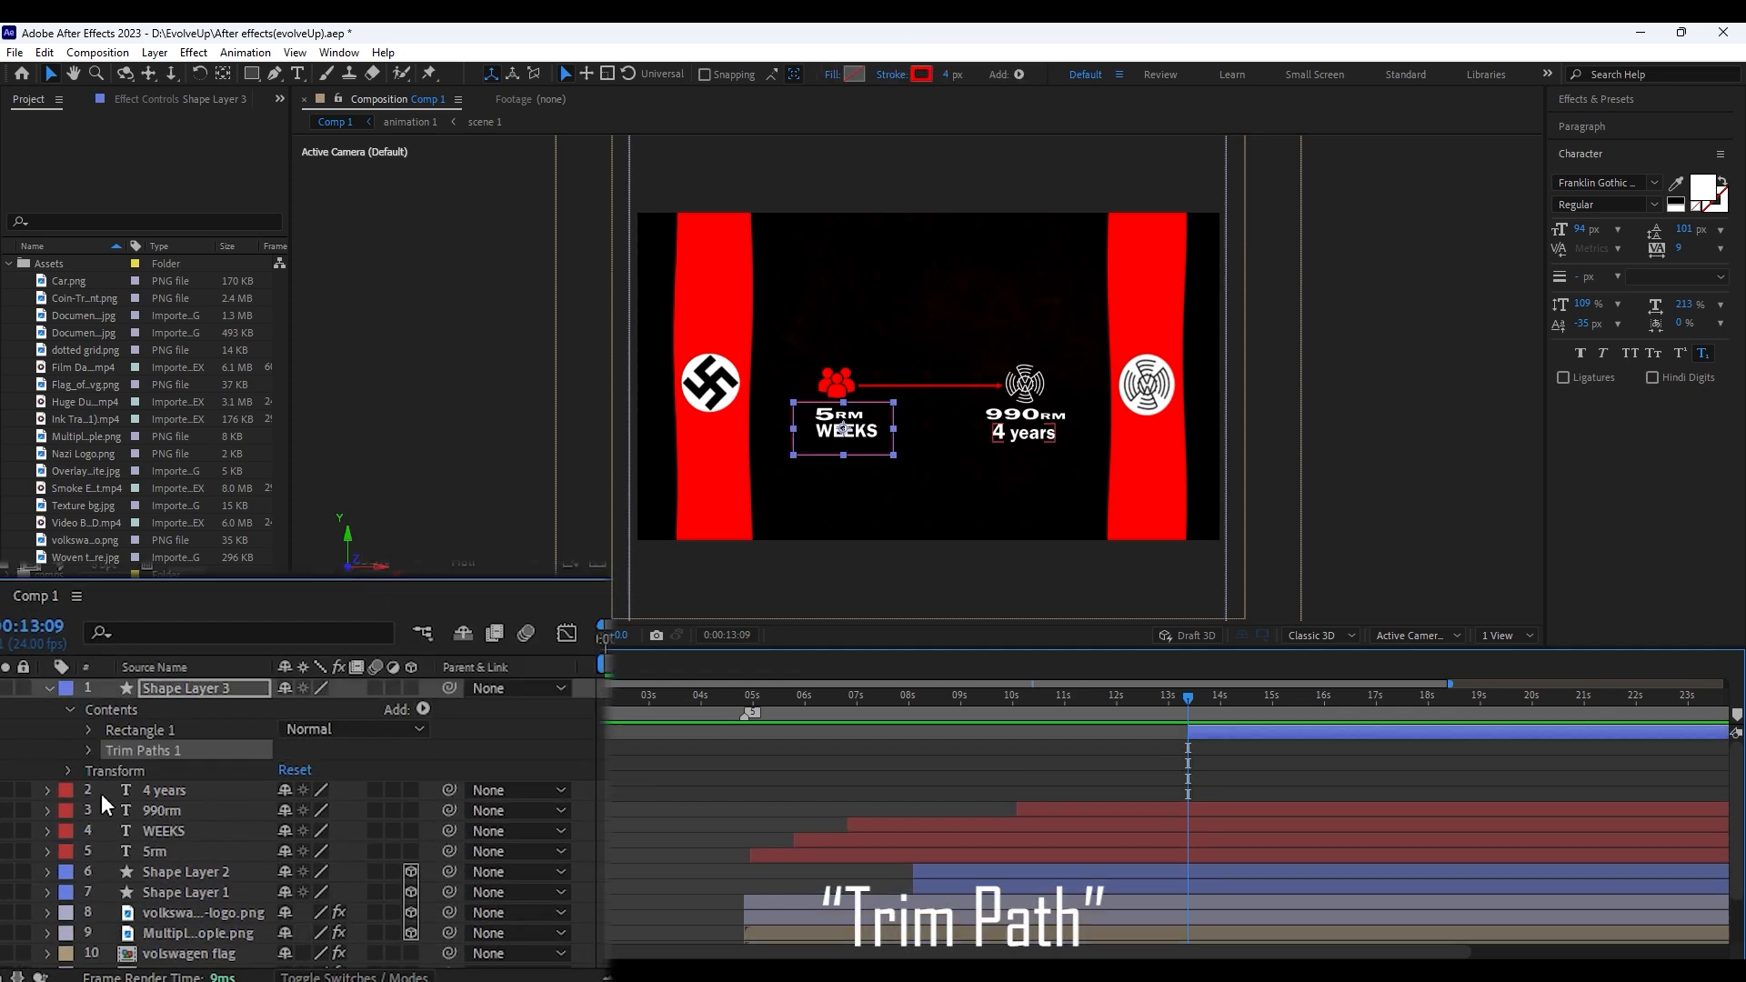
pyautogui.click(89, 751)
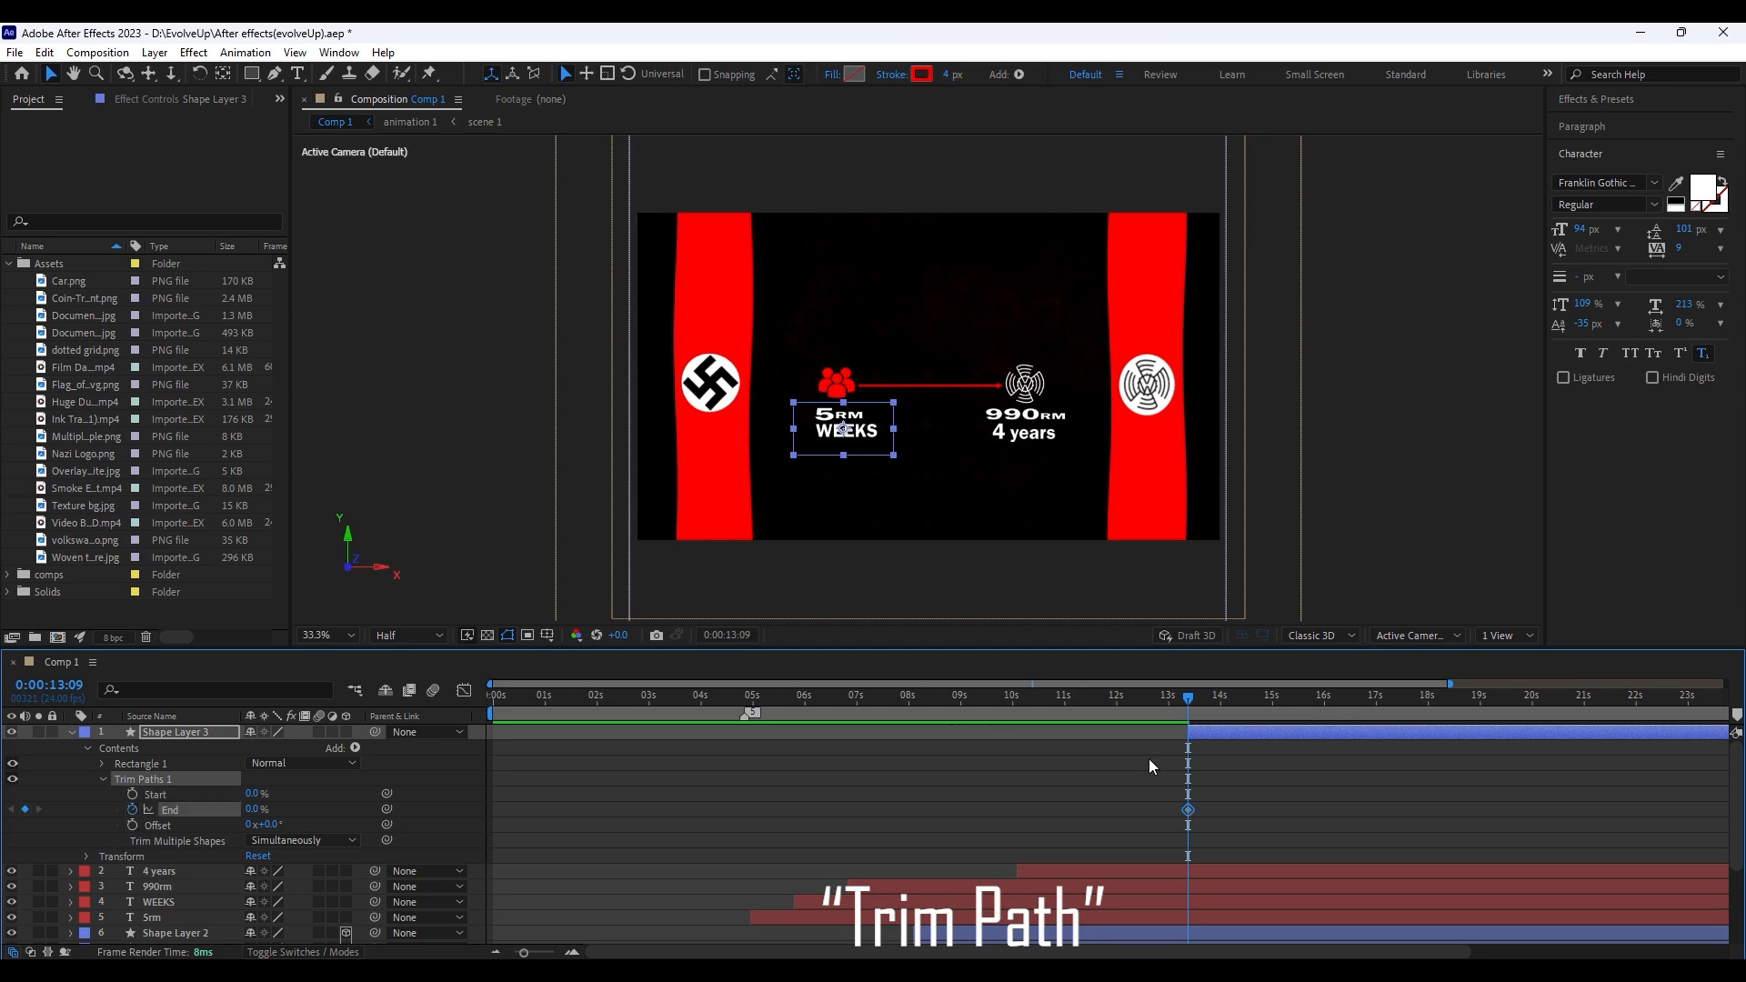
pyautogui.moveTo(1660, 657); pyautogui.dragTo(1662, 656)
pyautogui.moveTo(209, 788); pyautogui.dragTo(300, 788)
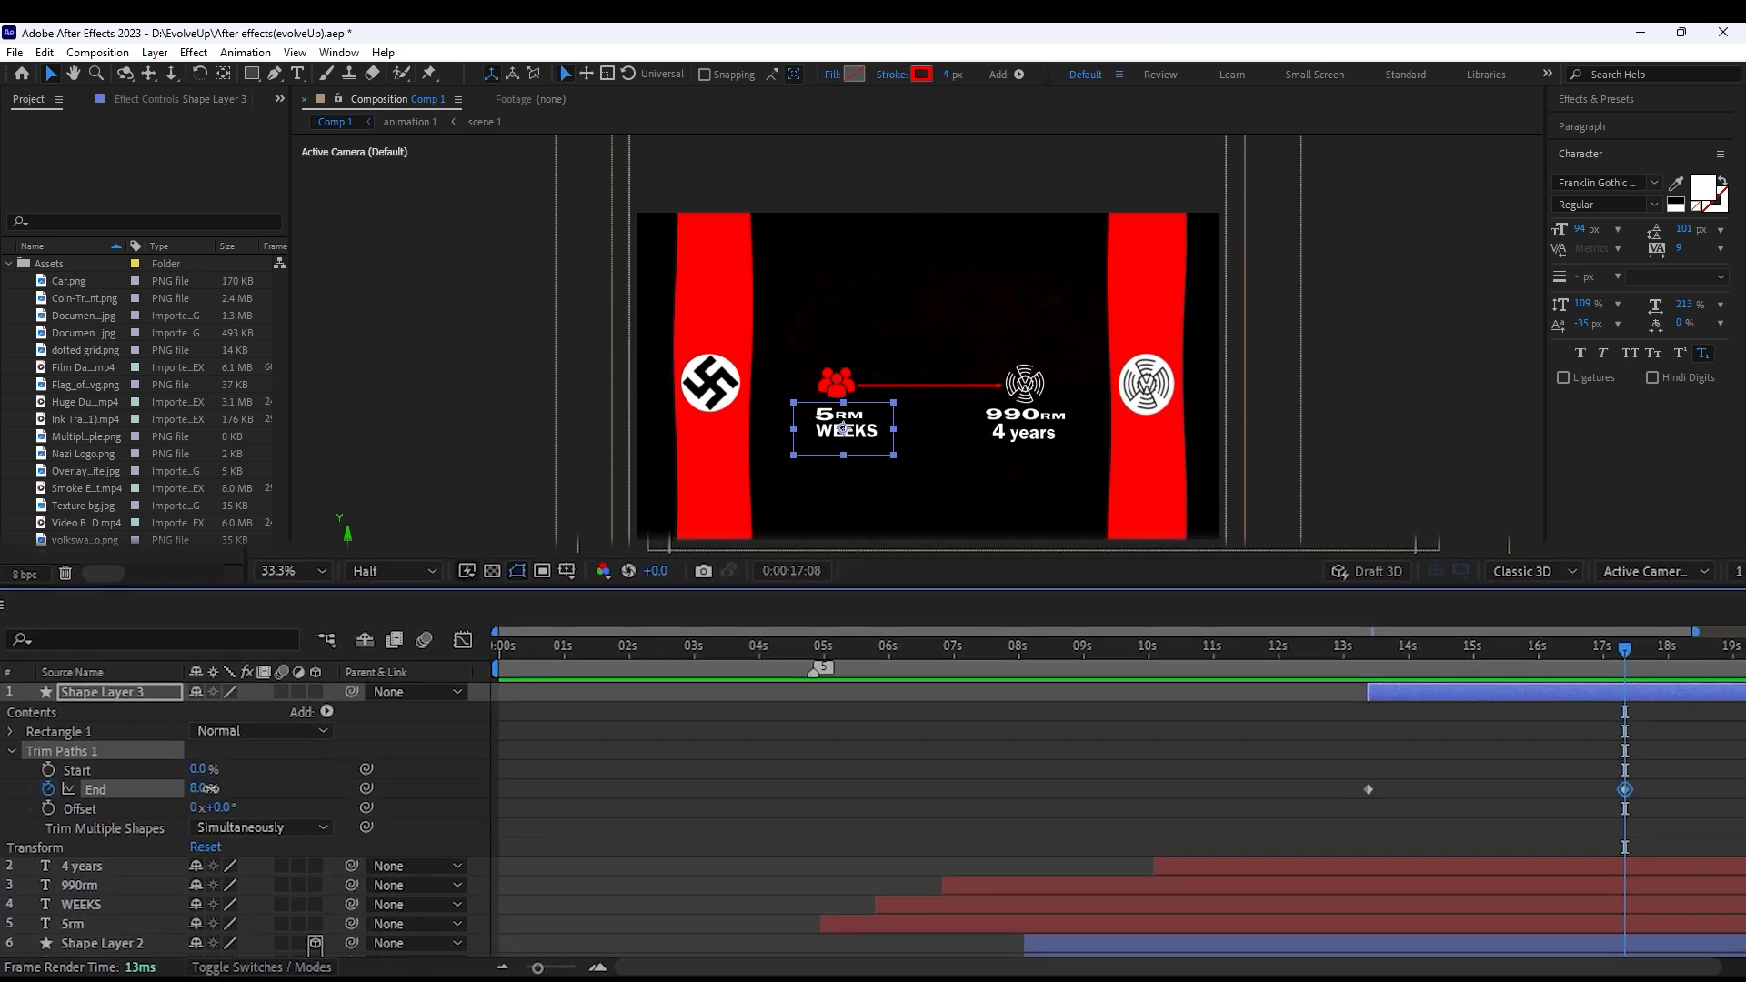
# Ease the rectangle's End keyframes, shape the speed curve for a fast start and slow finish, and preview the motion
pyautogui.moveTo(1699, 735); pyautogui.dragTo(1316, 798)
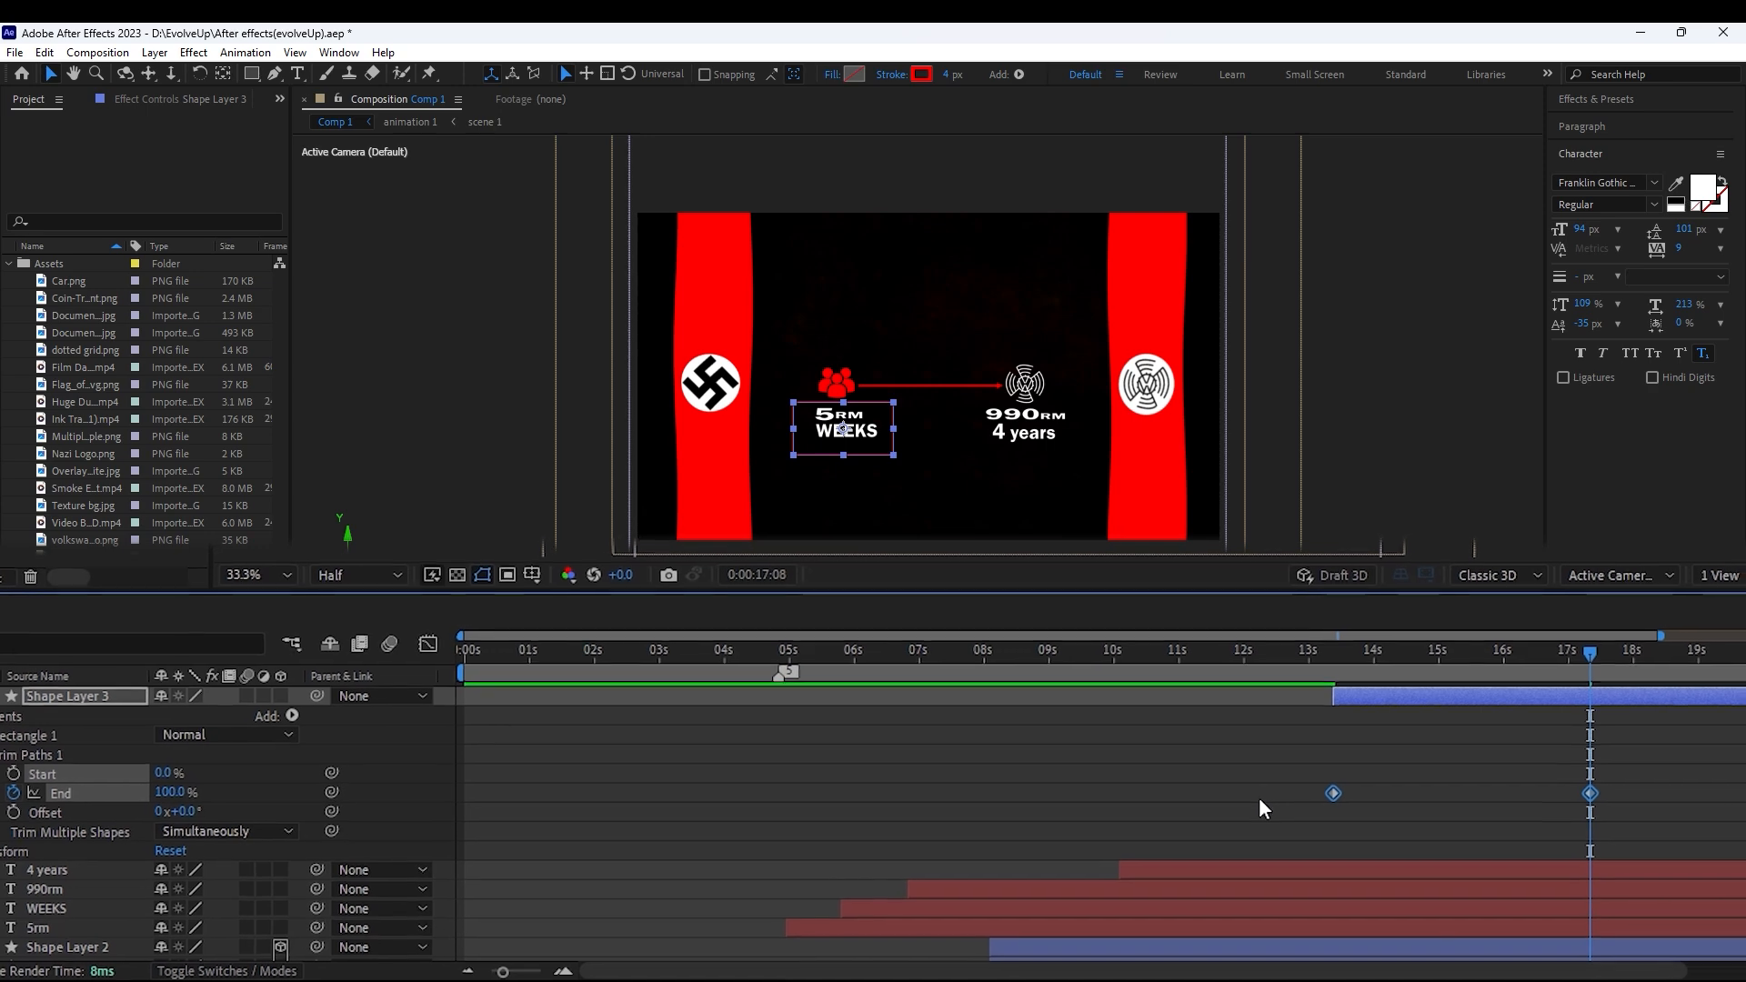
pyautogui.click(436, 642)
pyautogui.press('-')
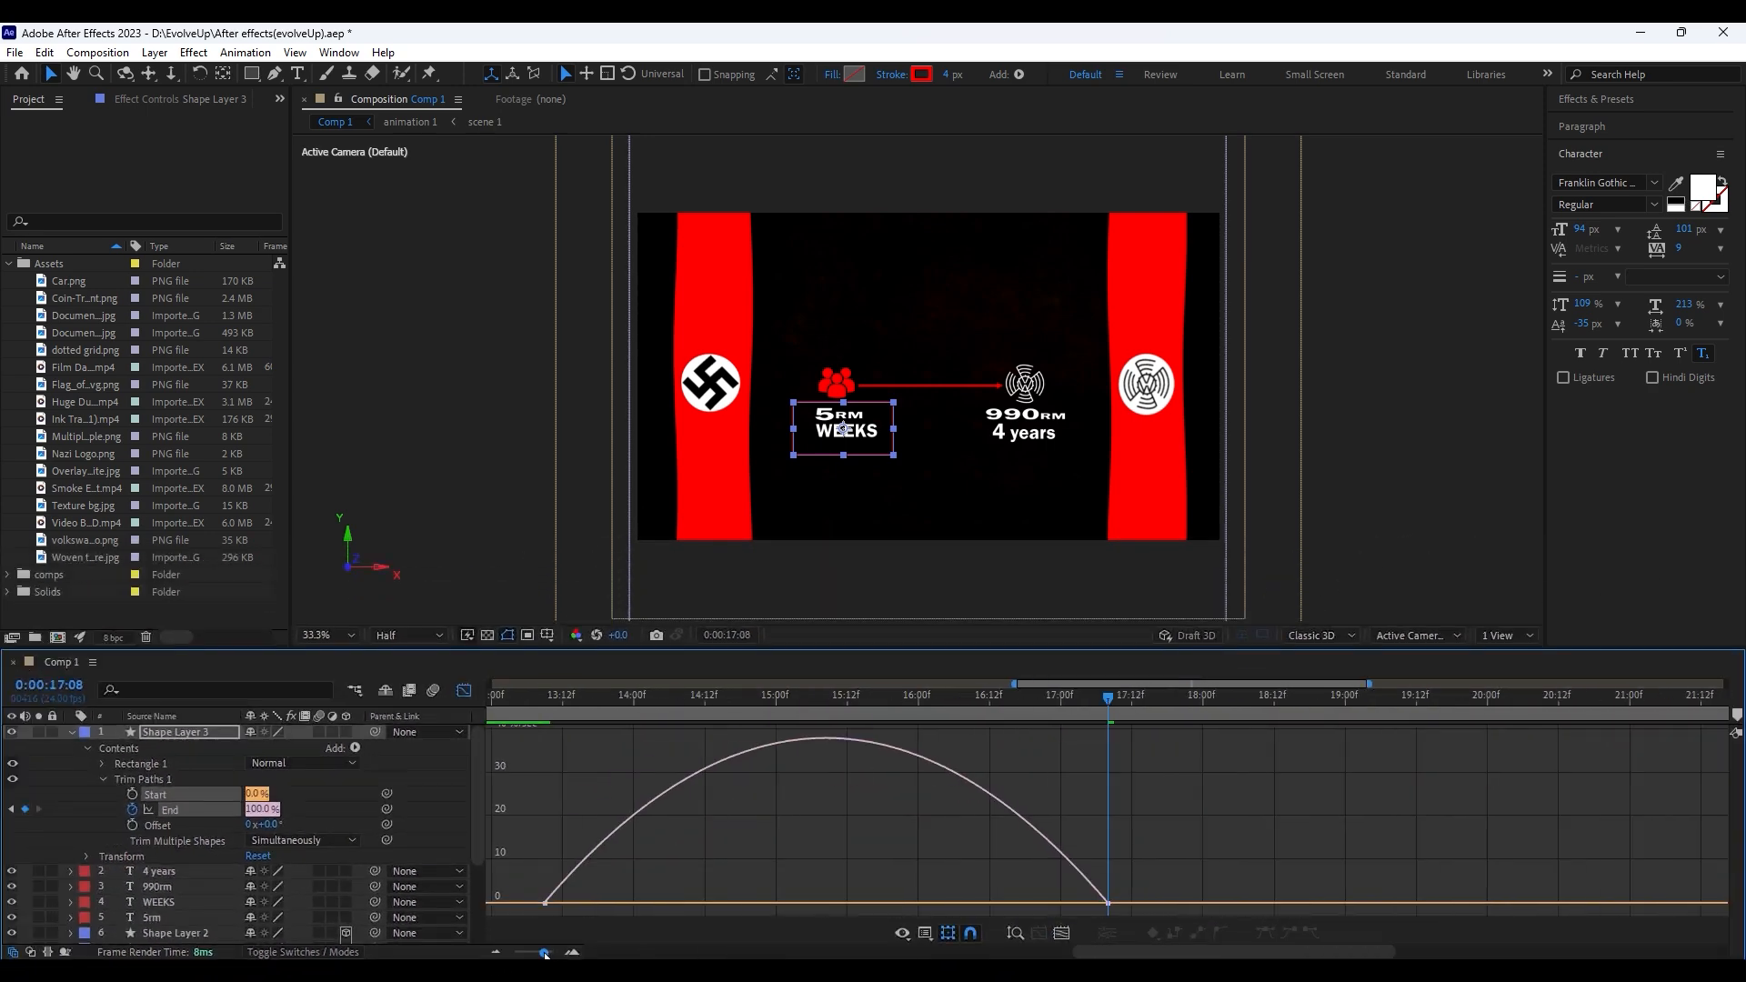
pyautogui.click(1107, 900)
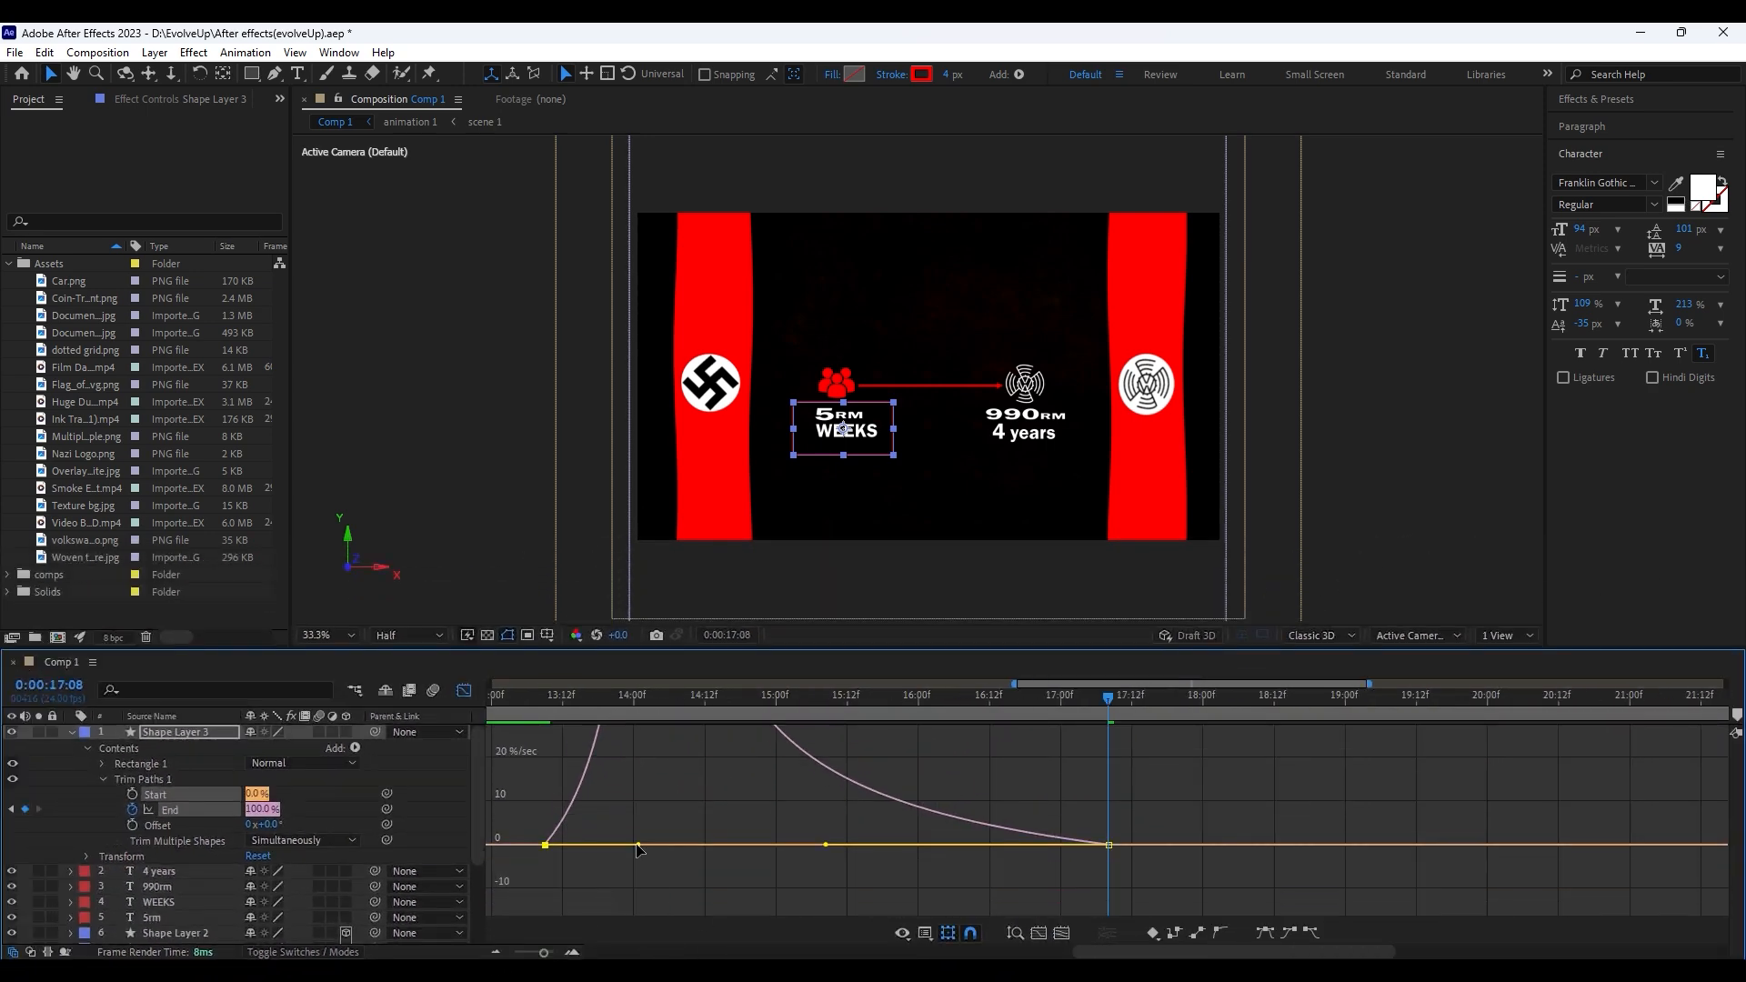
pyautogui.moveTo(638, 846); pyautogui.dragTo(549, 851)
pyautogui.click(497, 696)
pyautogui.press('space')
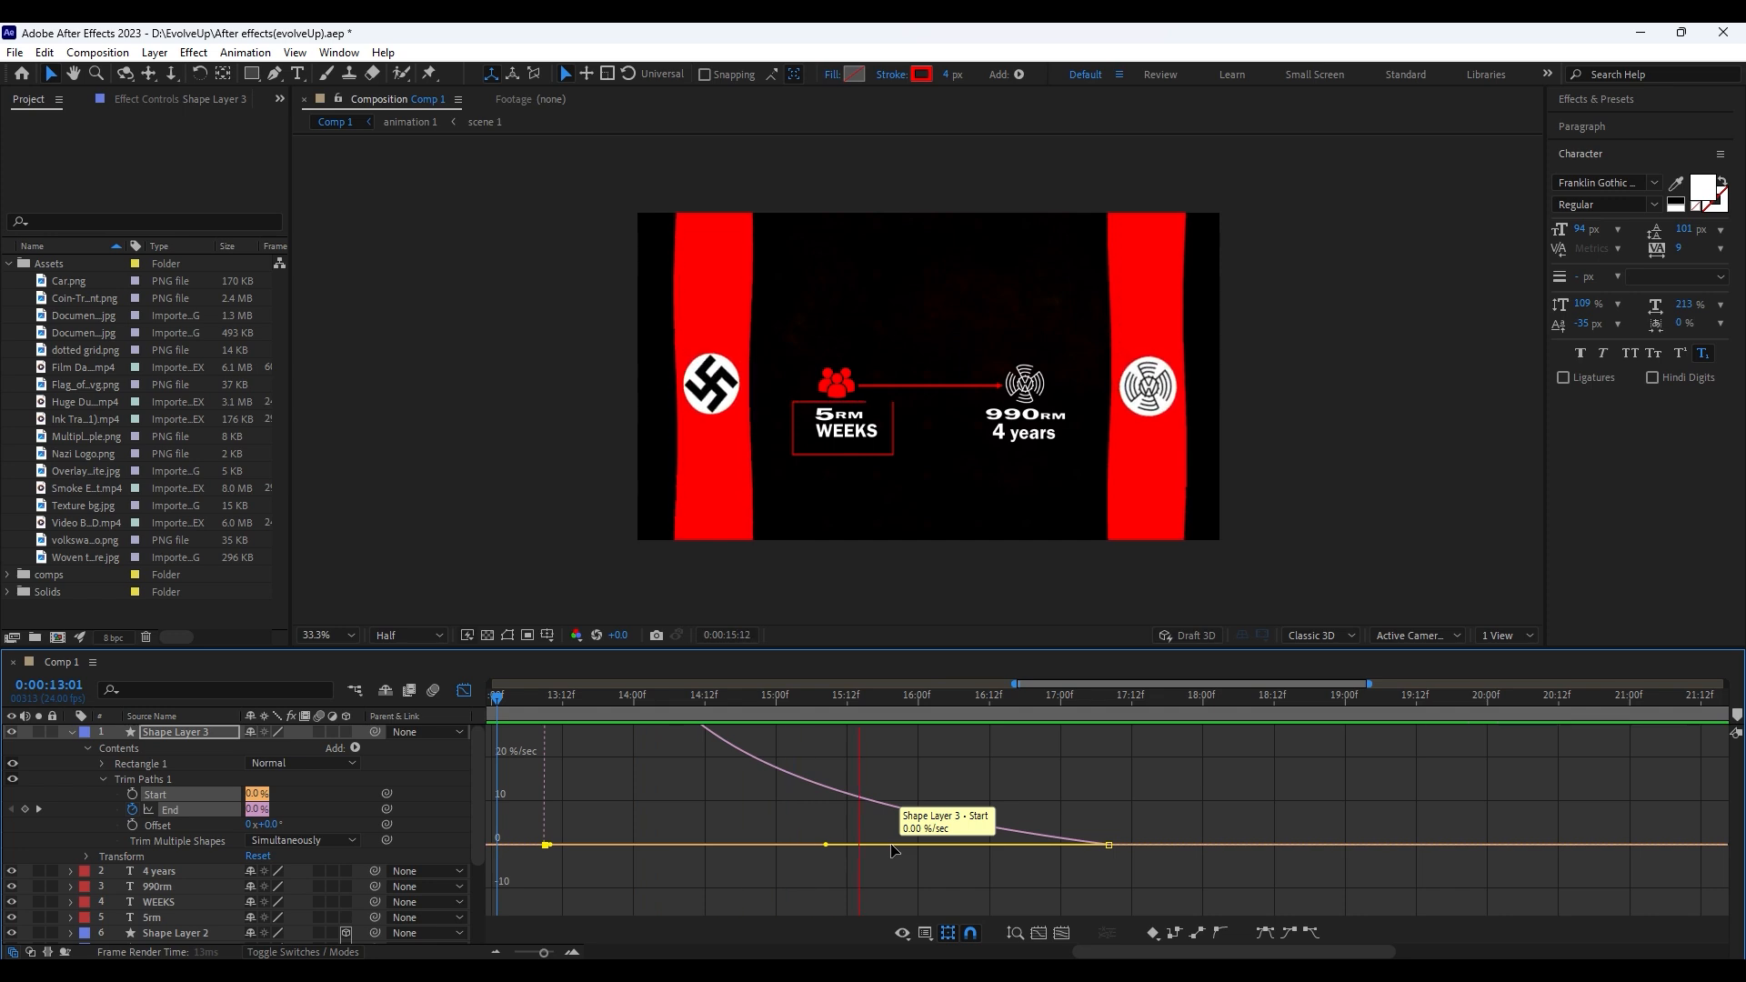
pyautogui.press('space')
# Save the project and rename the rectangle's layer as box
pyautogui.click(463, 691)
pyautogui.click(810, 800)
pyautogui.hotkey('ctrl', 's')
pyautogui.moveTo(545, 953); pyautogui.dragTo(533, 953)
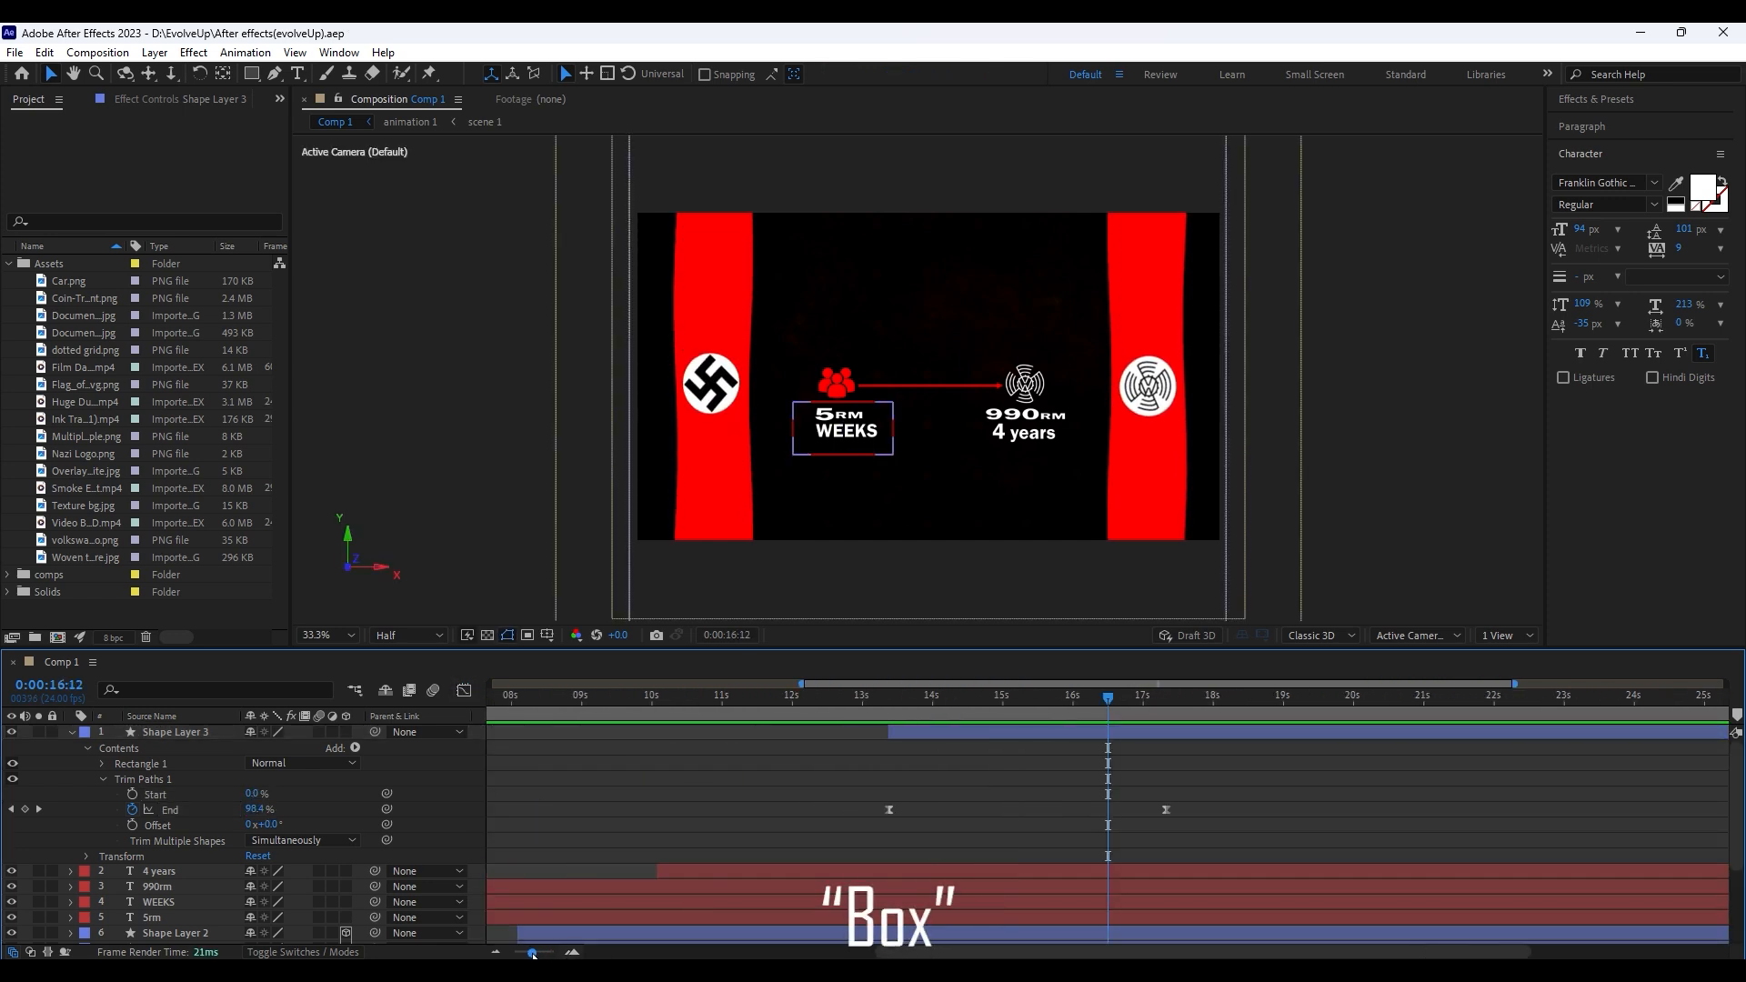
pyautogui.click(904, 698)
pyautogui.click(72, 732)
pyautogui.click(172, 732)
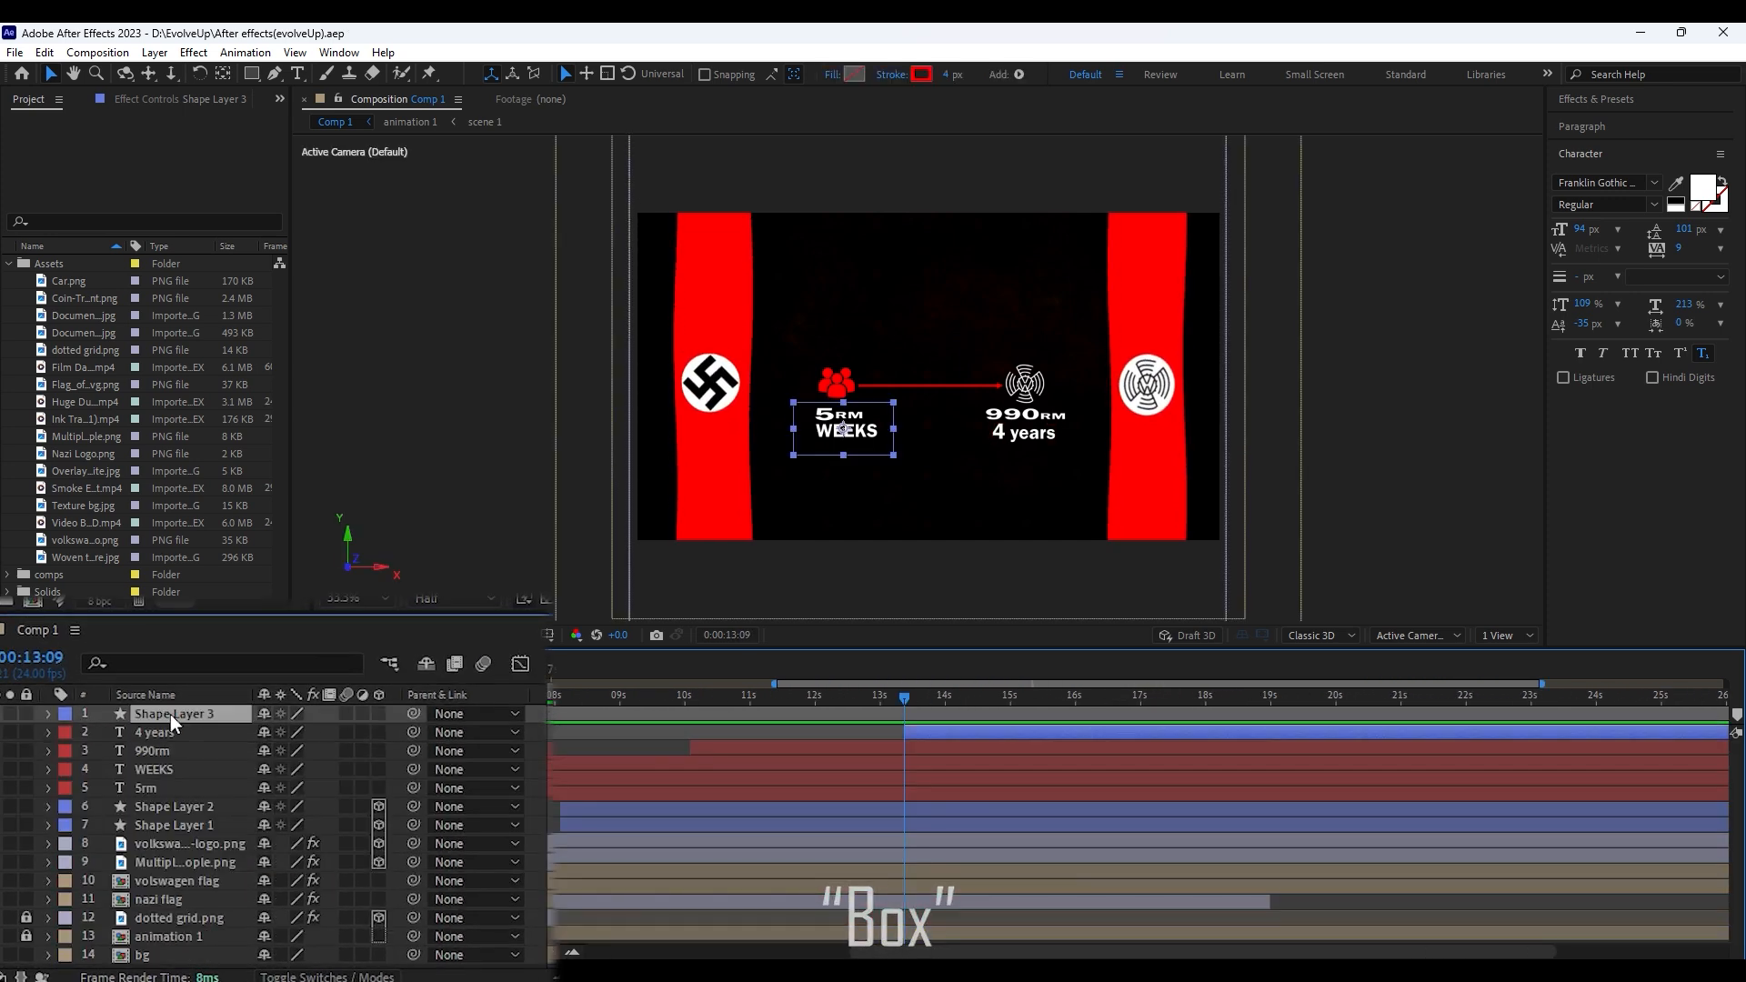
pyautogui.press('Return')
pyautogui.press('BackSpace')
pyautogui.write('box')
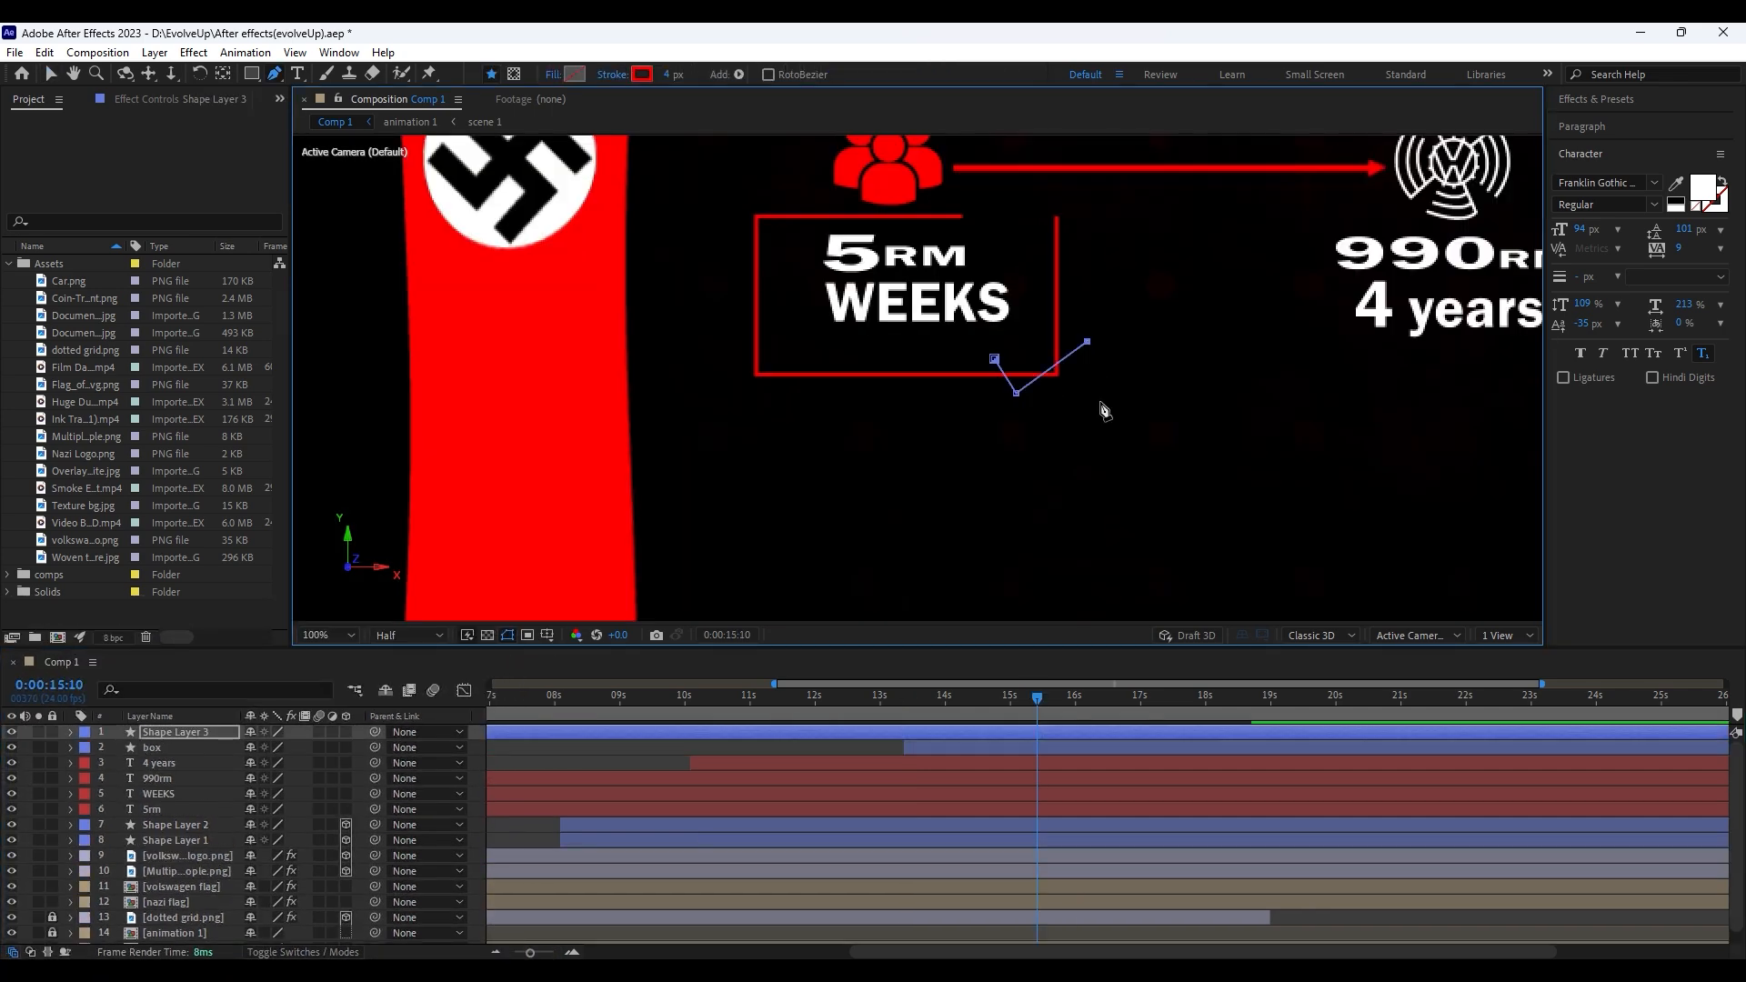
# Set the check mark's stroke color to green 18FF00 and its stroke width to 11 px
pyautogui.click(642, 80)
pyautogui.click(465, 396)
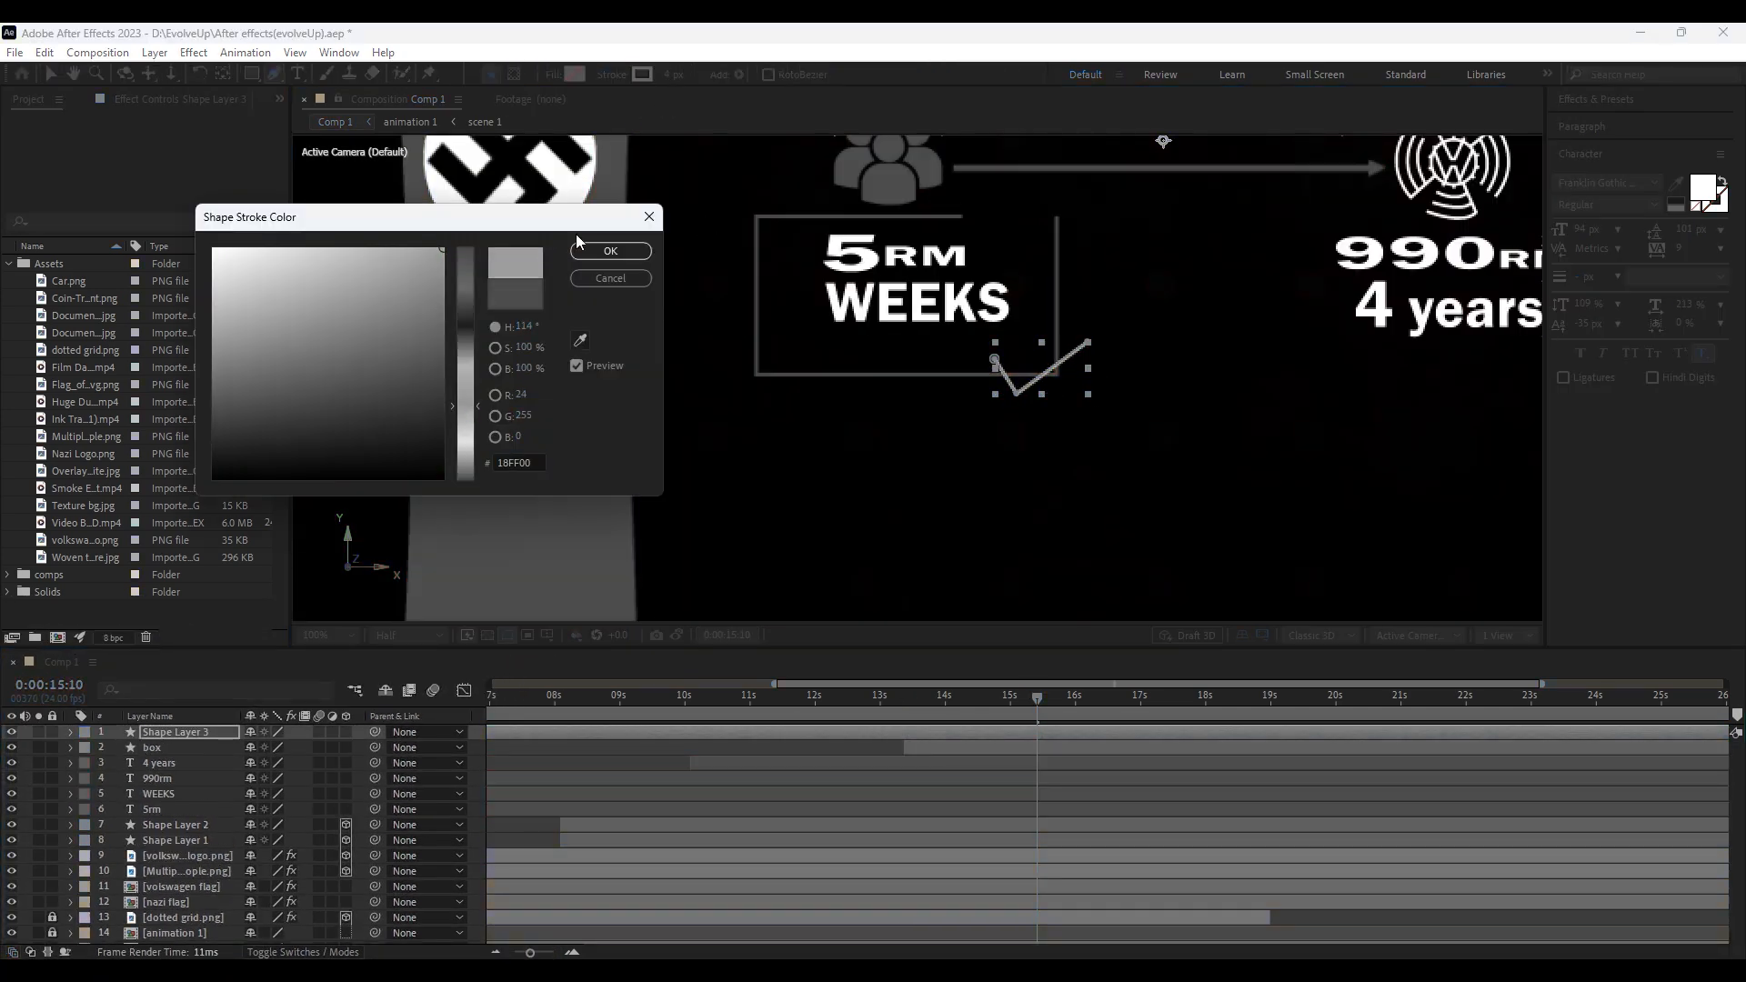
pyautogui.click(608, 253)
pyautogui.moveTo(673, 74); pyautogui.dragTo(681, 74)
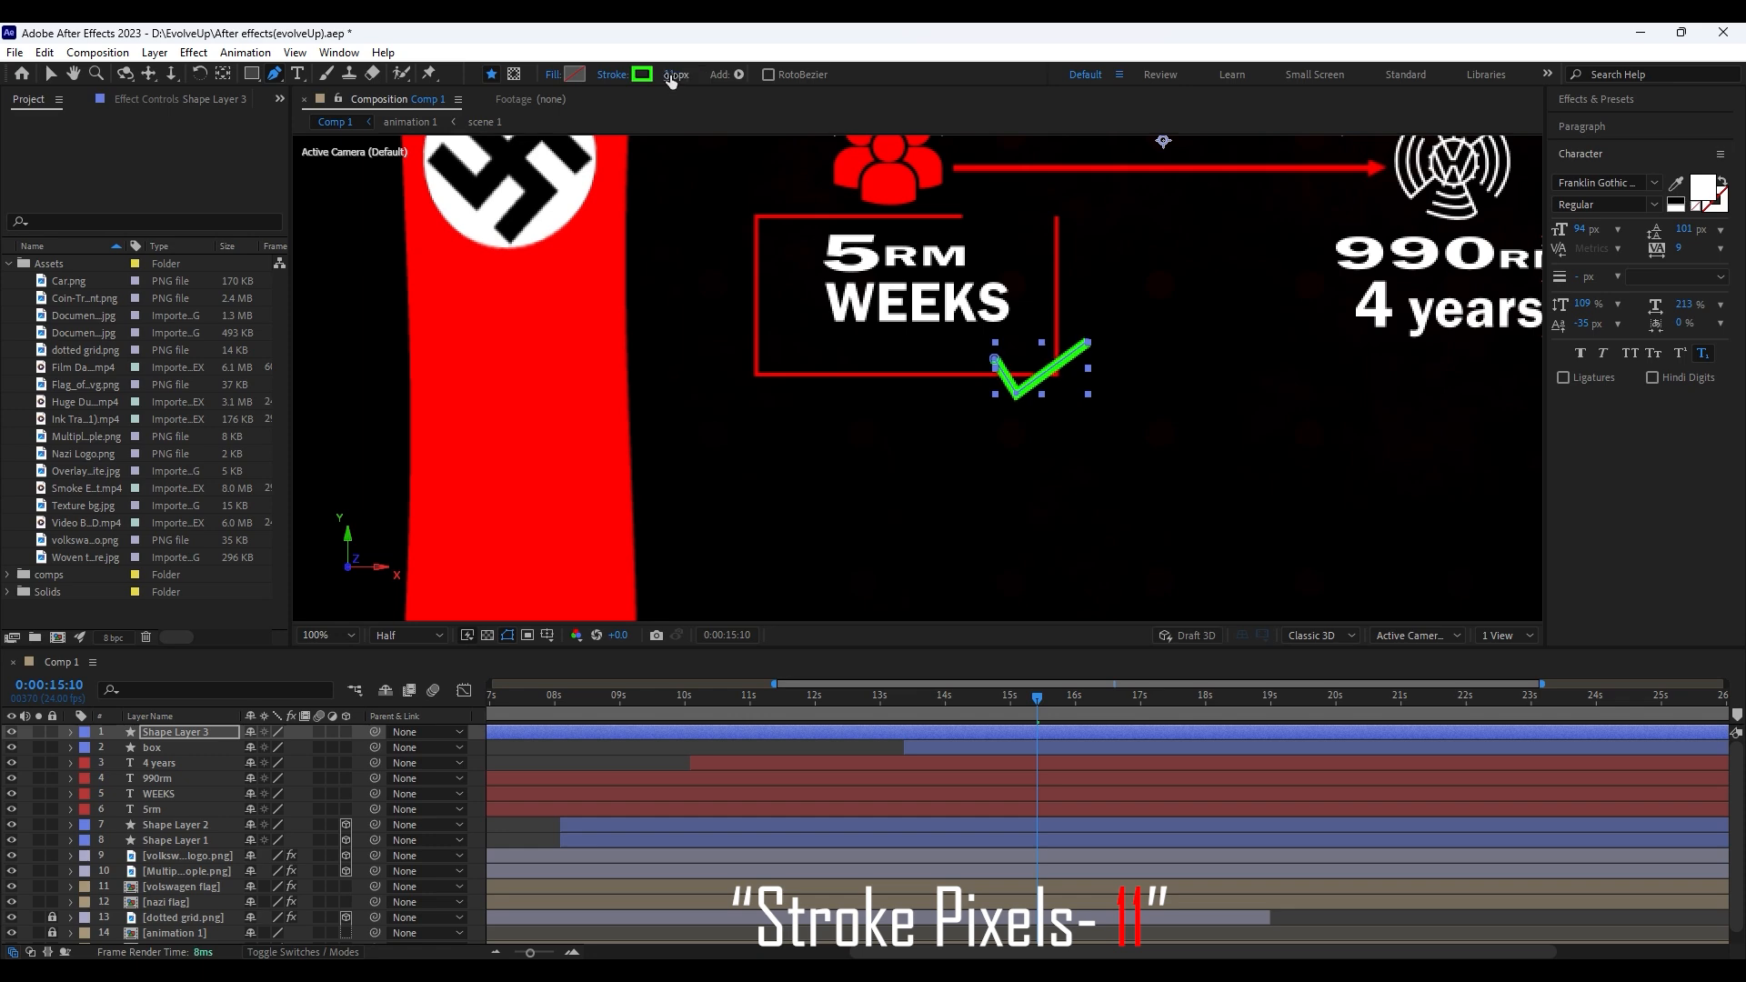
# Trim the check mark layer to start at 0:00:15:10 and rename it tick
pyautogui.click(872, 746)
pyautogui.click(932, 731)
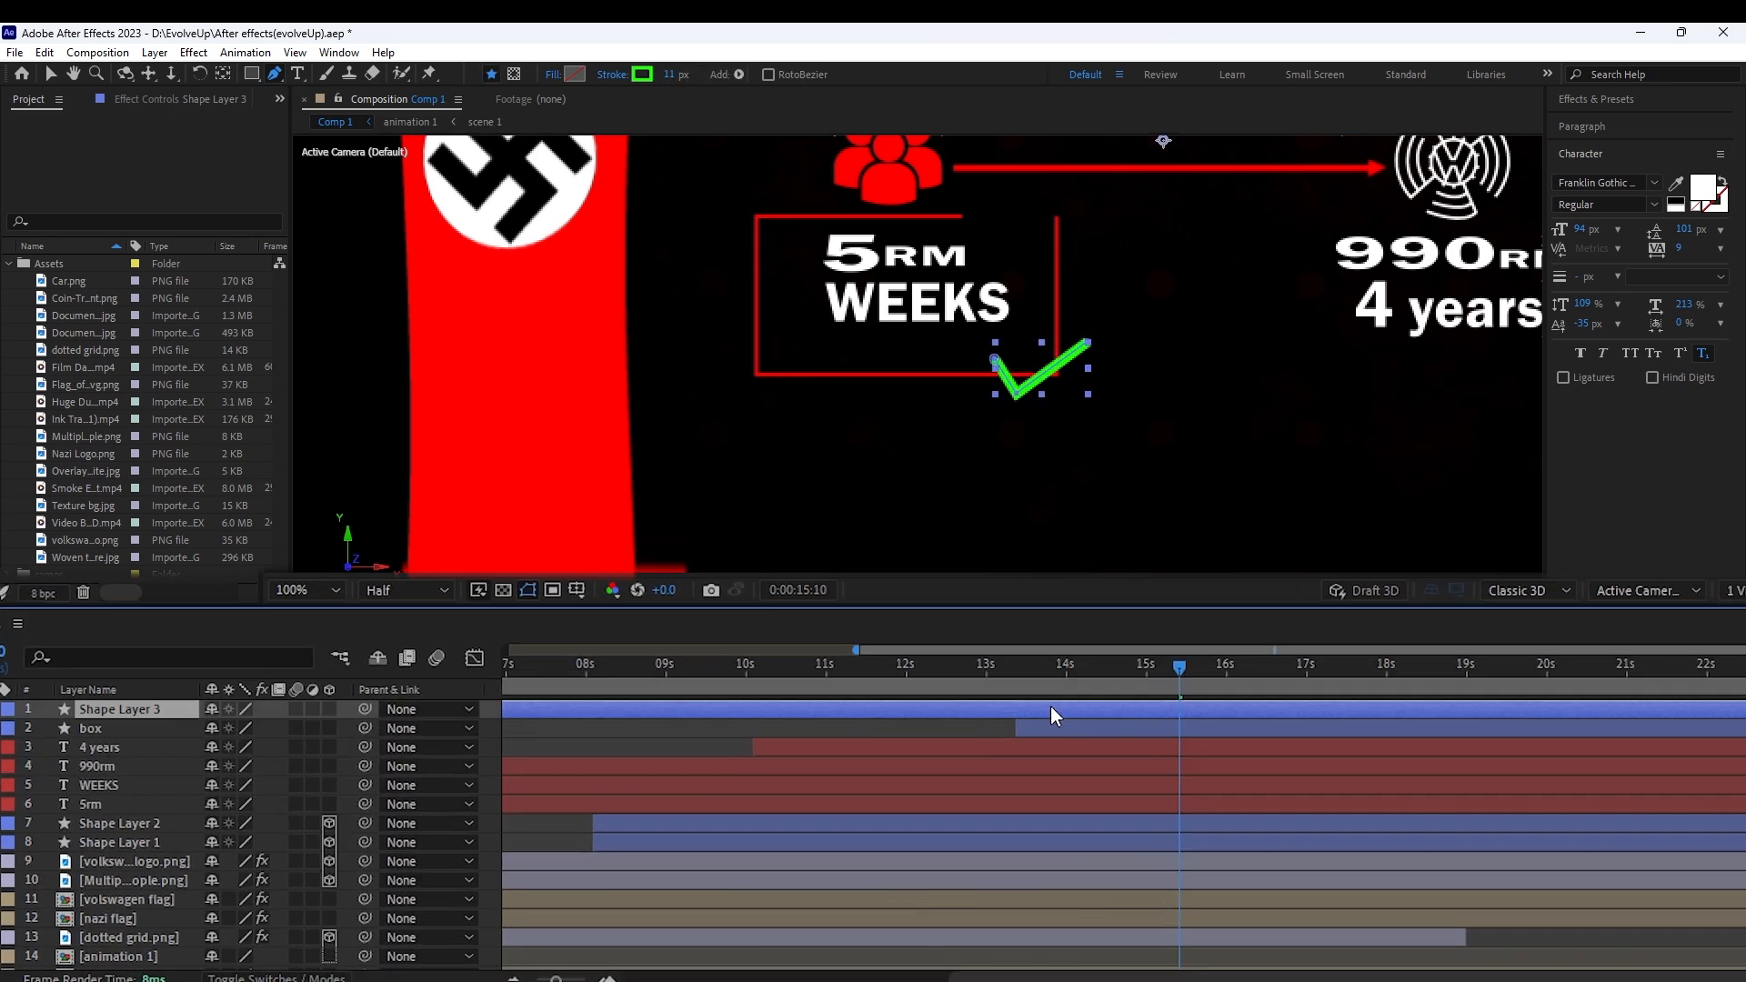
pyautogui.hotkey('alt', '[')
pyautogui.click(964, 730)
pyautogui.click(1094, 715)
pyautogui.click(40, 713)
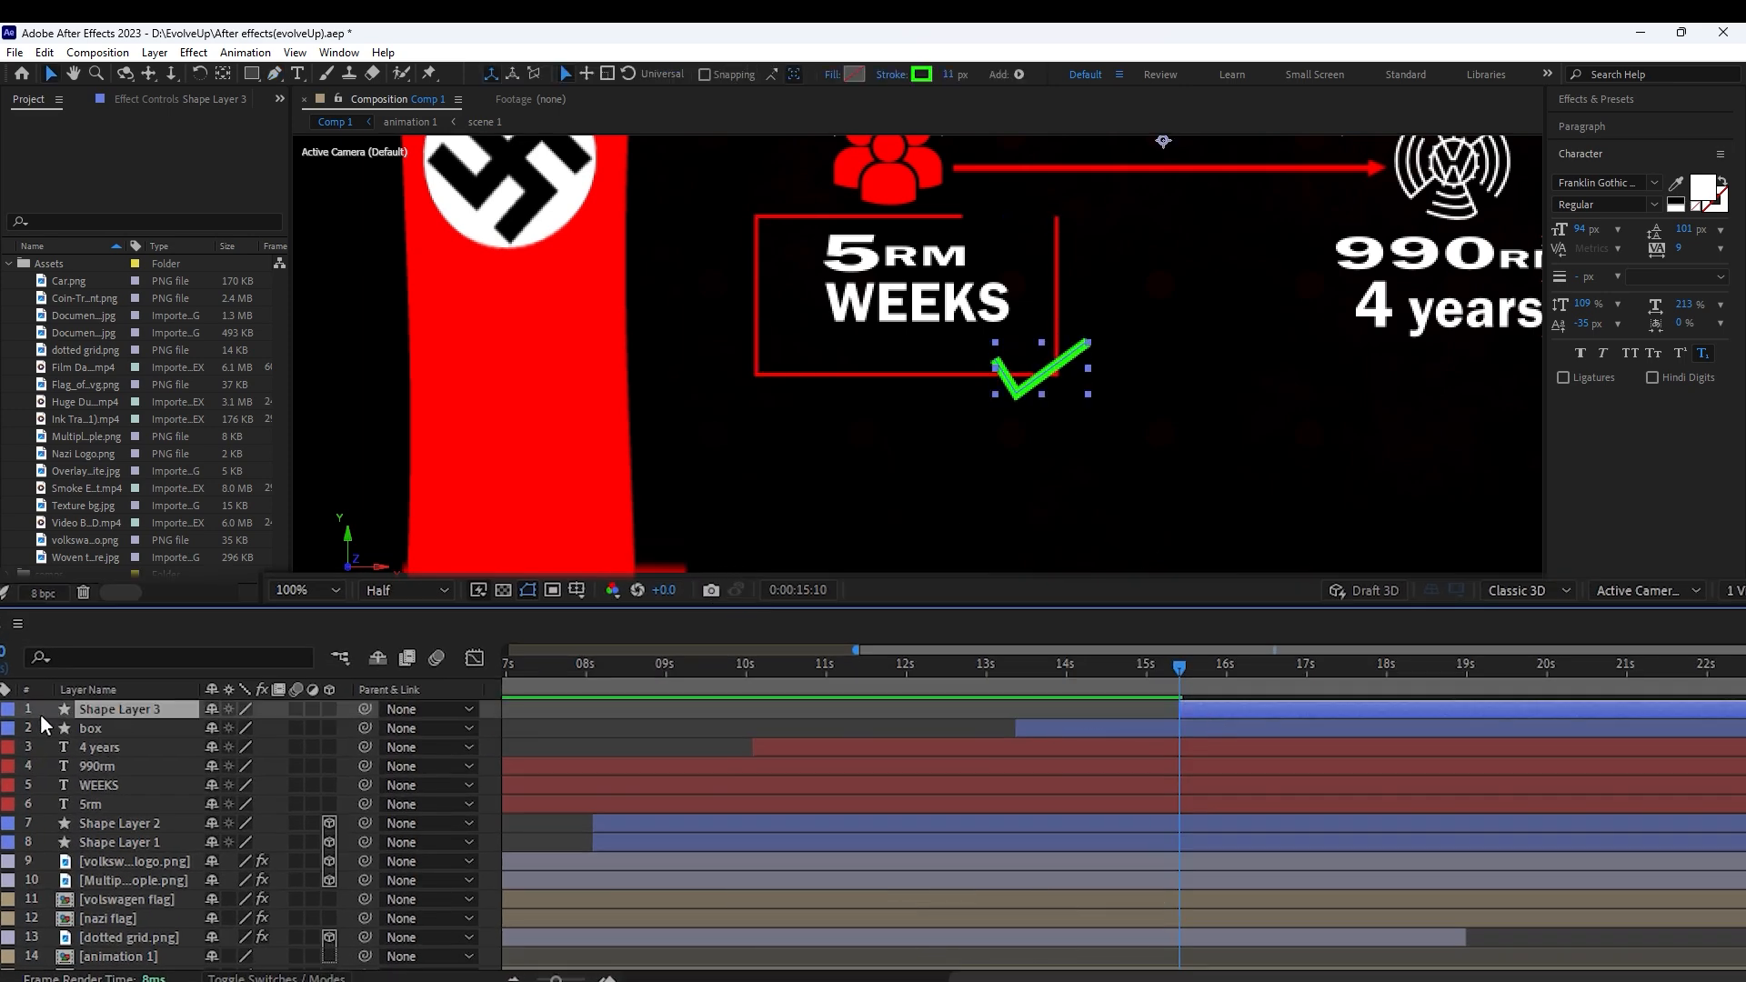
pyautogui.press('Return')
pyautogui.write('tick')
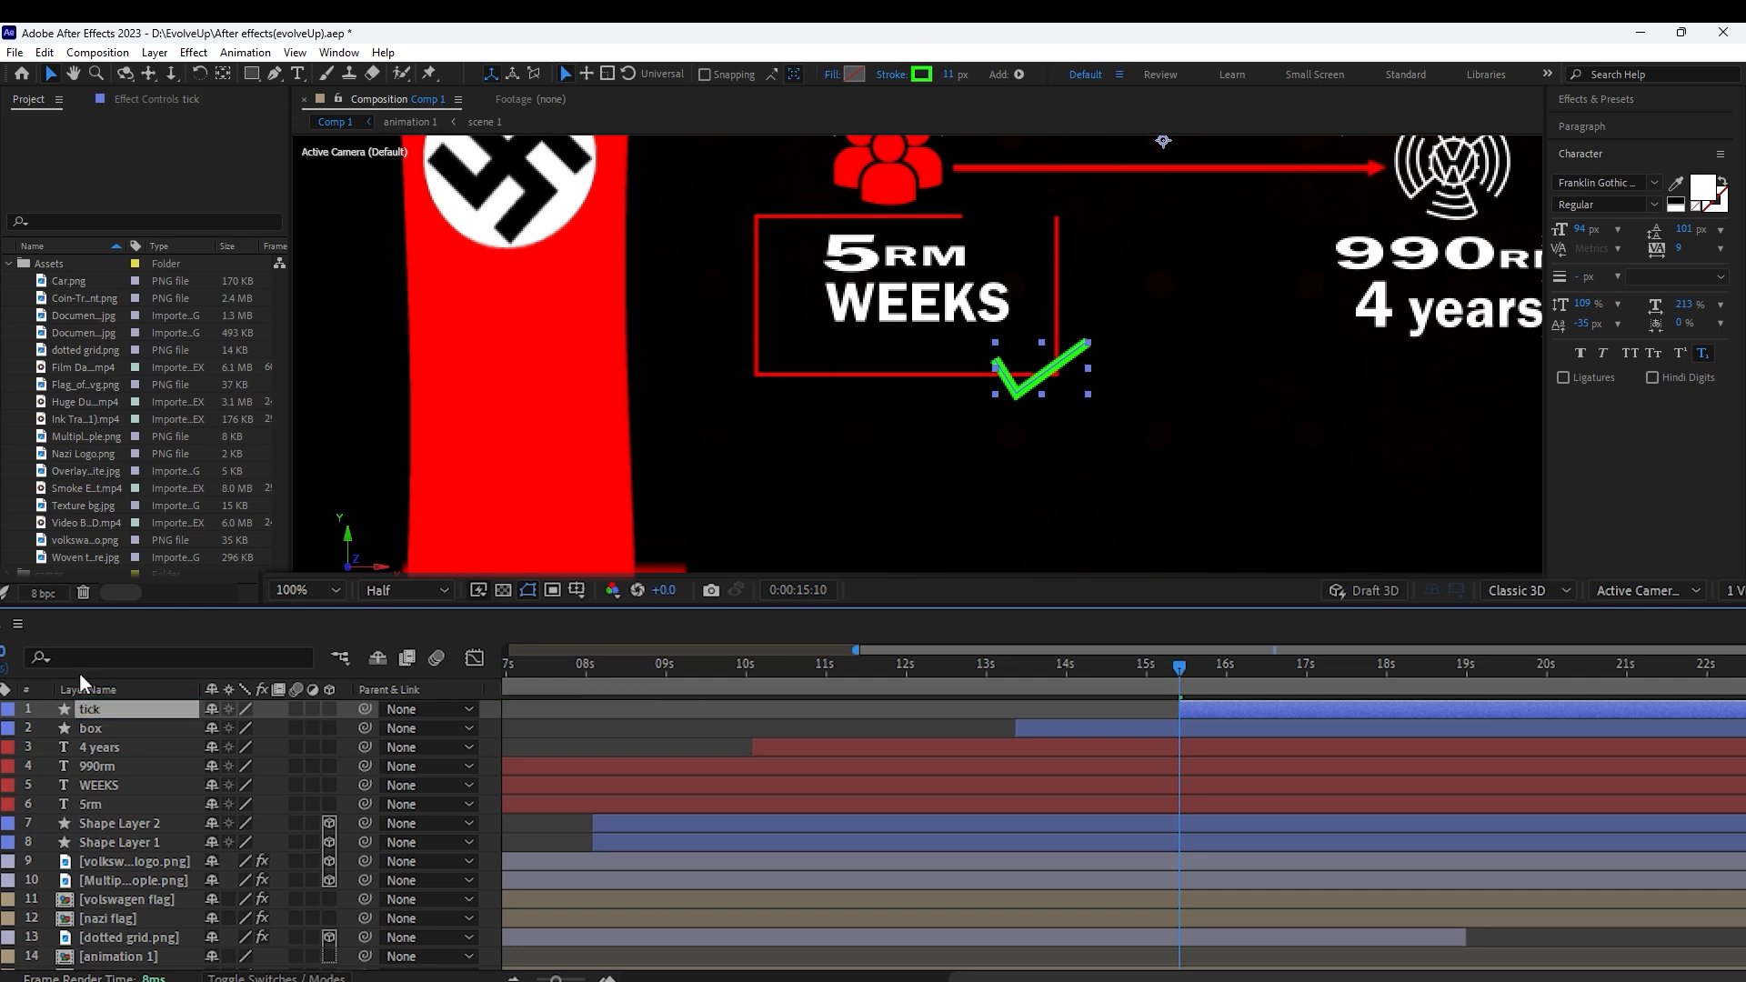
pyautogui.press('Return')
# Add Trim Paths to the tick layer and animate its End from 0% at 0:00:15:10 to 100% at 0:00:16:06
pyautogui.click(72, 732)
pyautogui.click(354, 748)
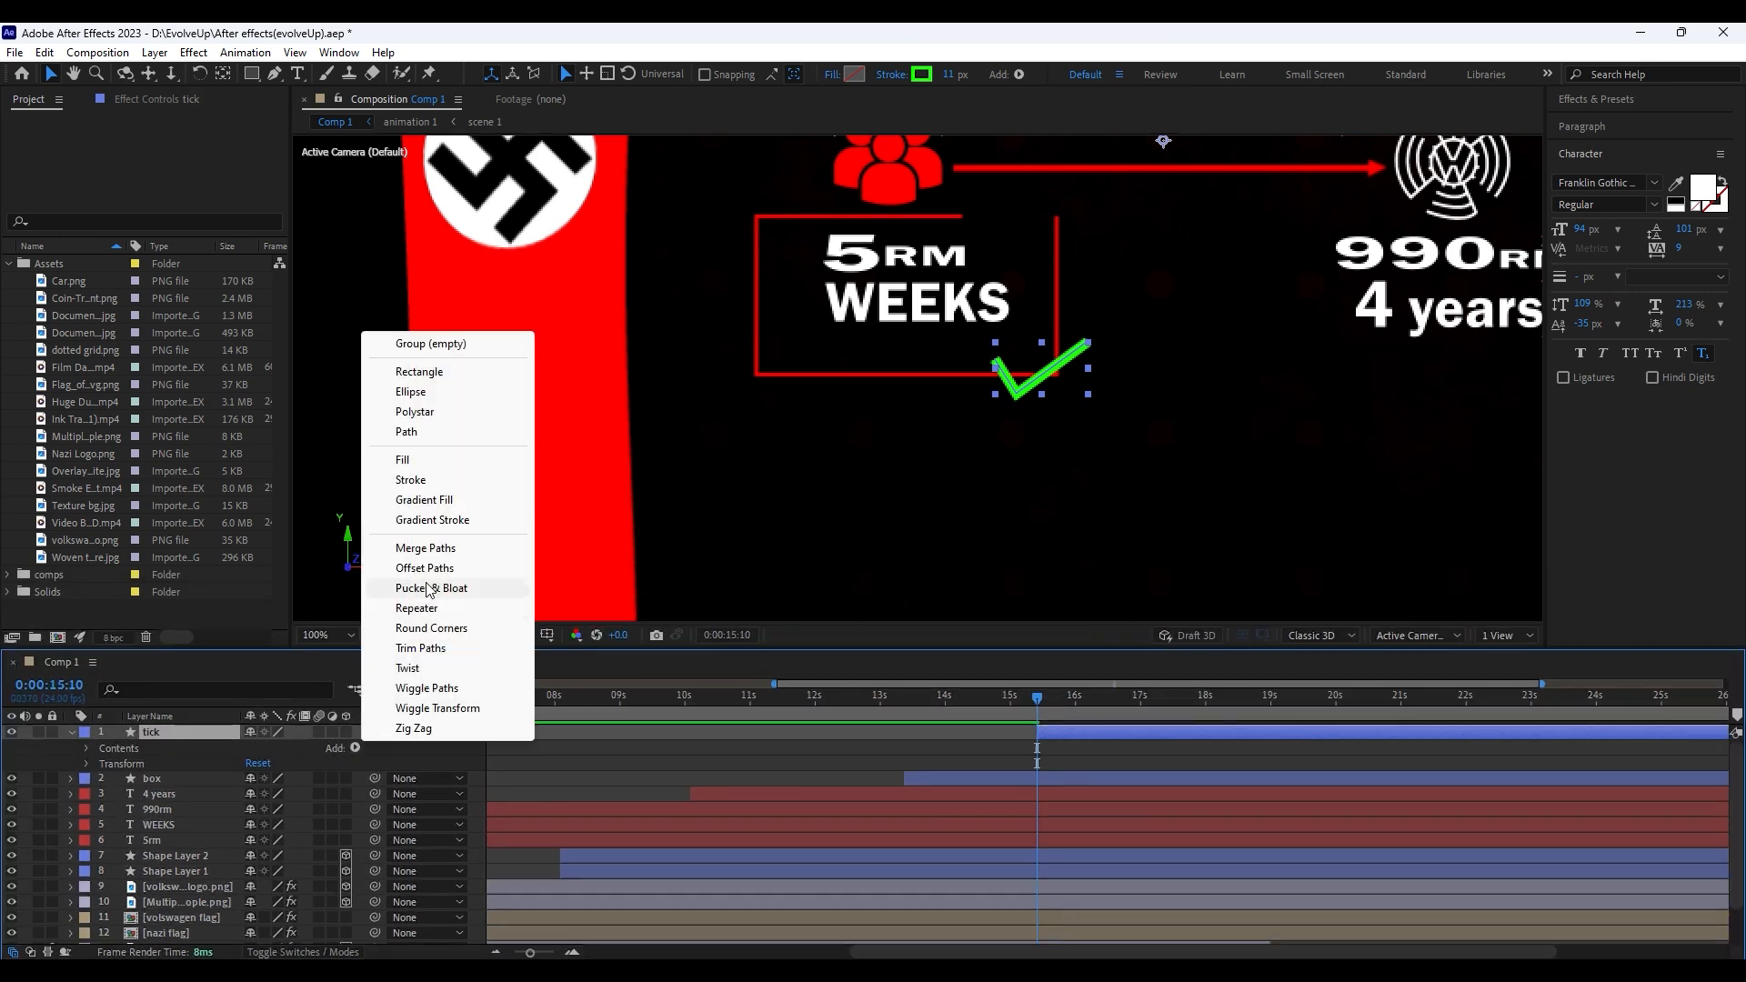
pyautogui.click(420, 648)
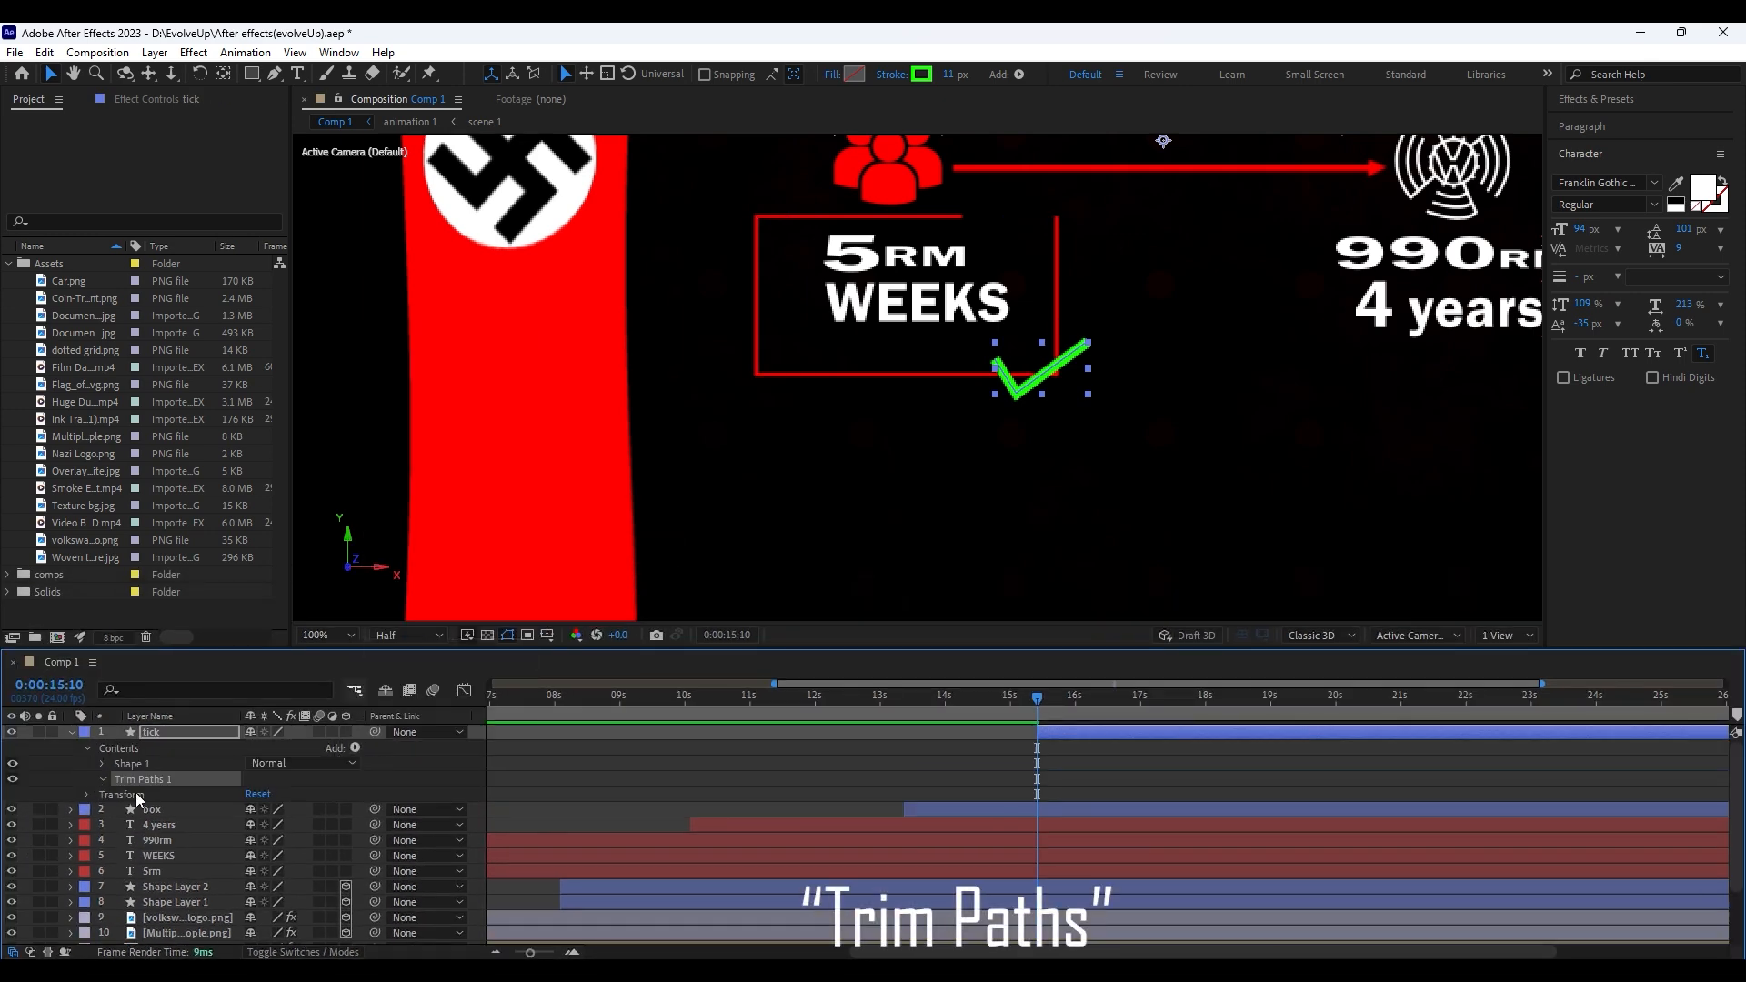
pyautogui.moveTo(254, 808); pyautogui.dragTo(210, 813)
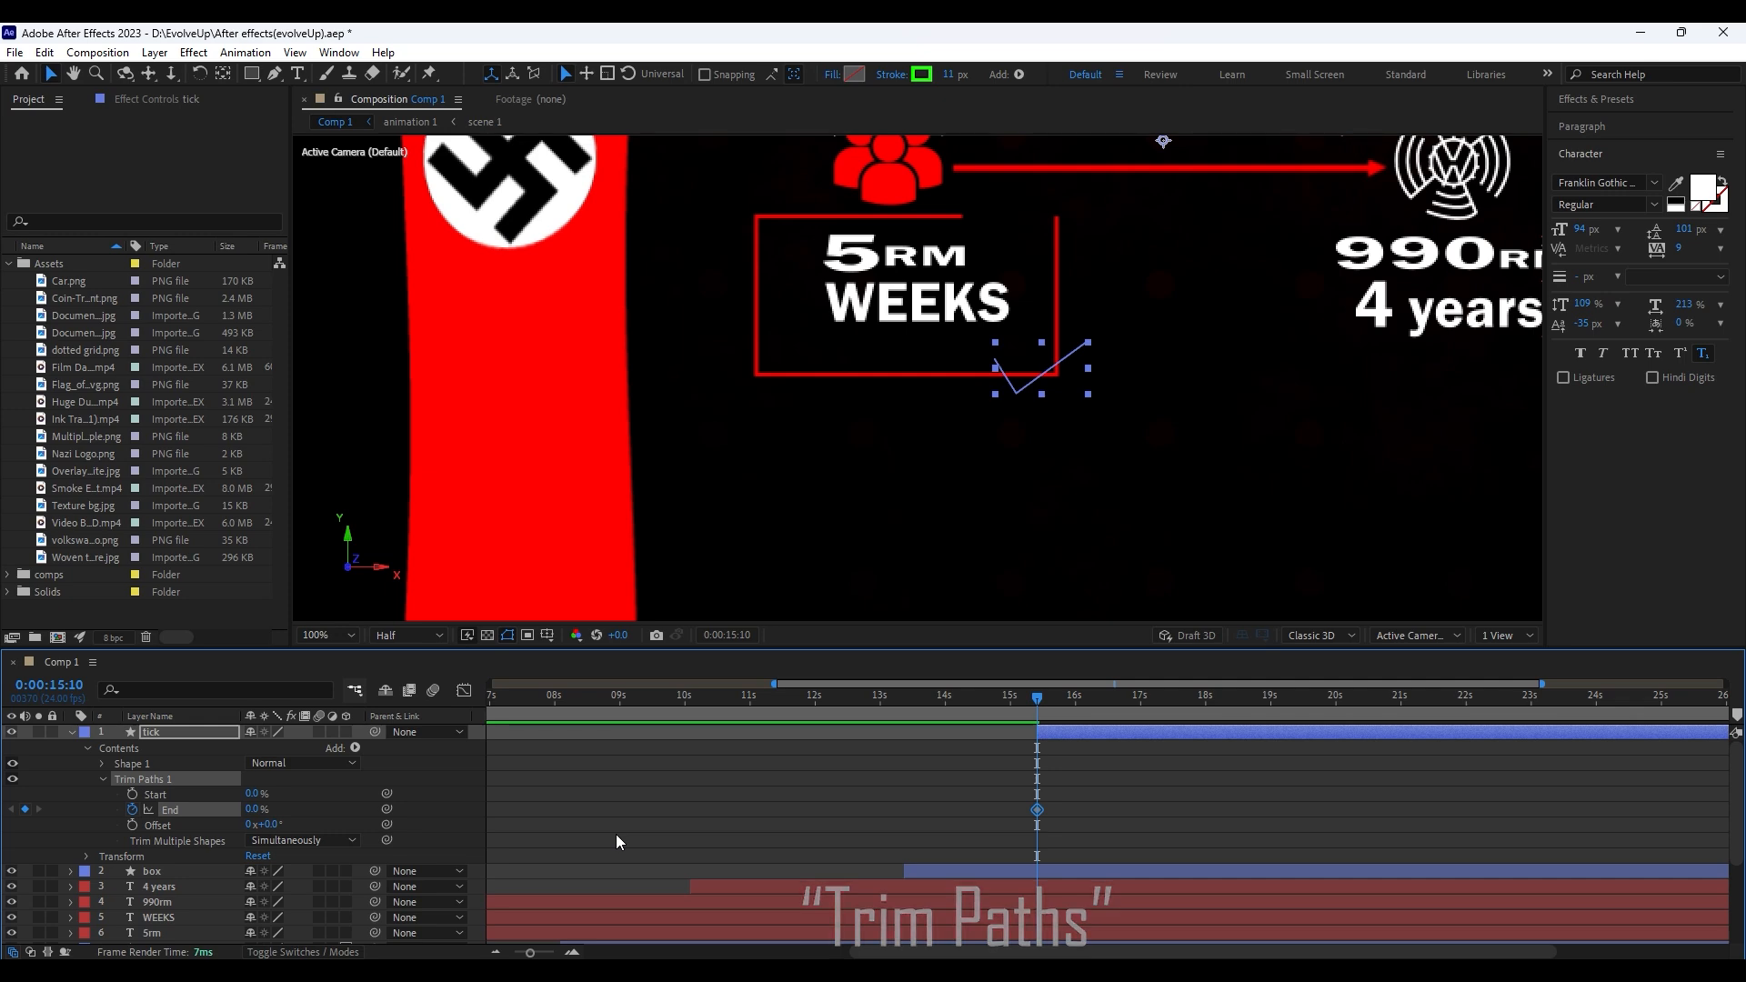
pyautogui.hotkey('shift', 'pagedown')
pyautogui.hotkey('shift', 'pagedown')
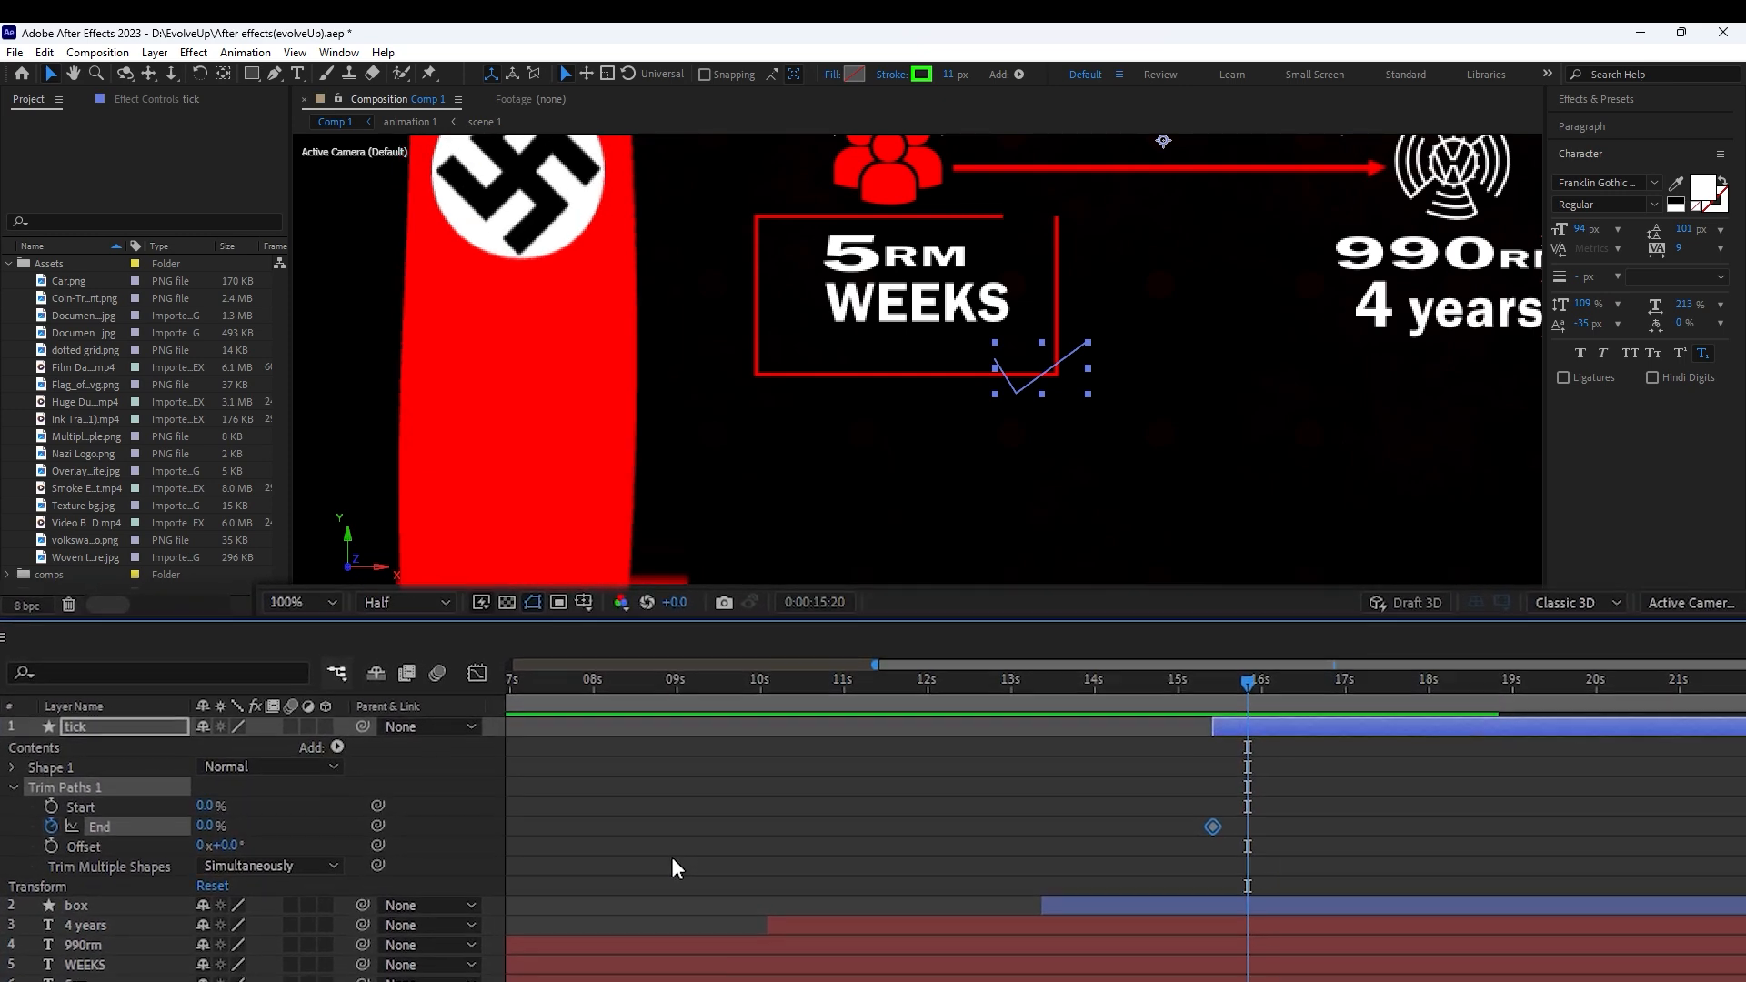
pyautogui.moveTo(209, 824); pyautogui.dragTo(437, 809)
# Apply Easy Ease to the tick's End keyframes, shape the speed curve for a fast start, and preview the reveal
pyautogui.moveTo(1350, 820); pyautogui.dragTo(1095, 858)
pyautogui.press('F9')
pyautogui.click(490, 668)
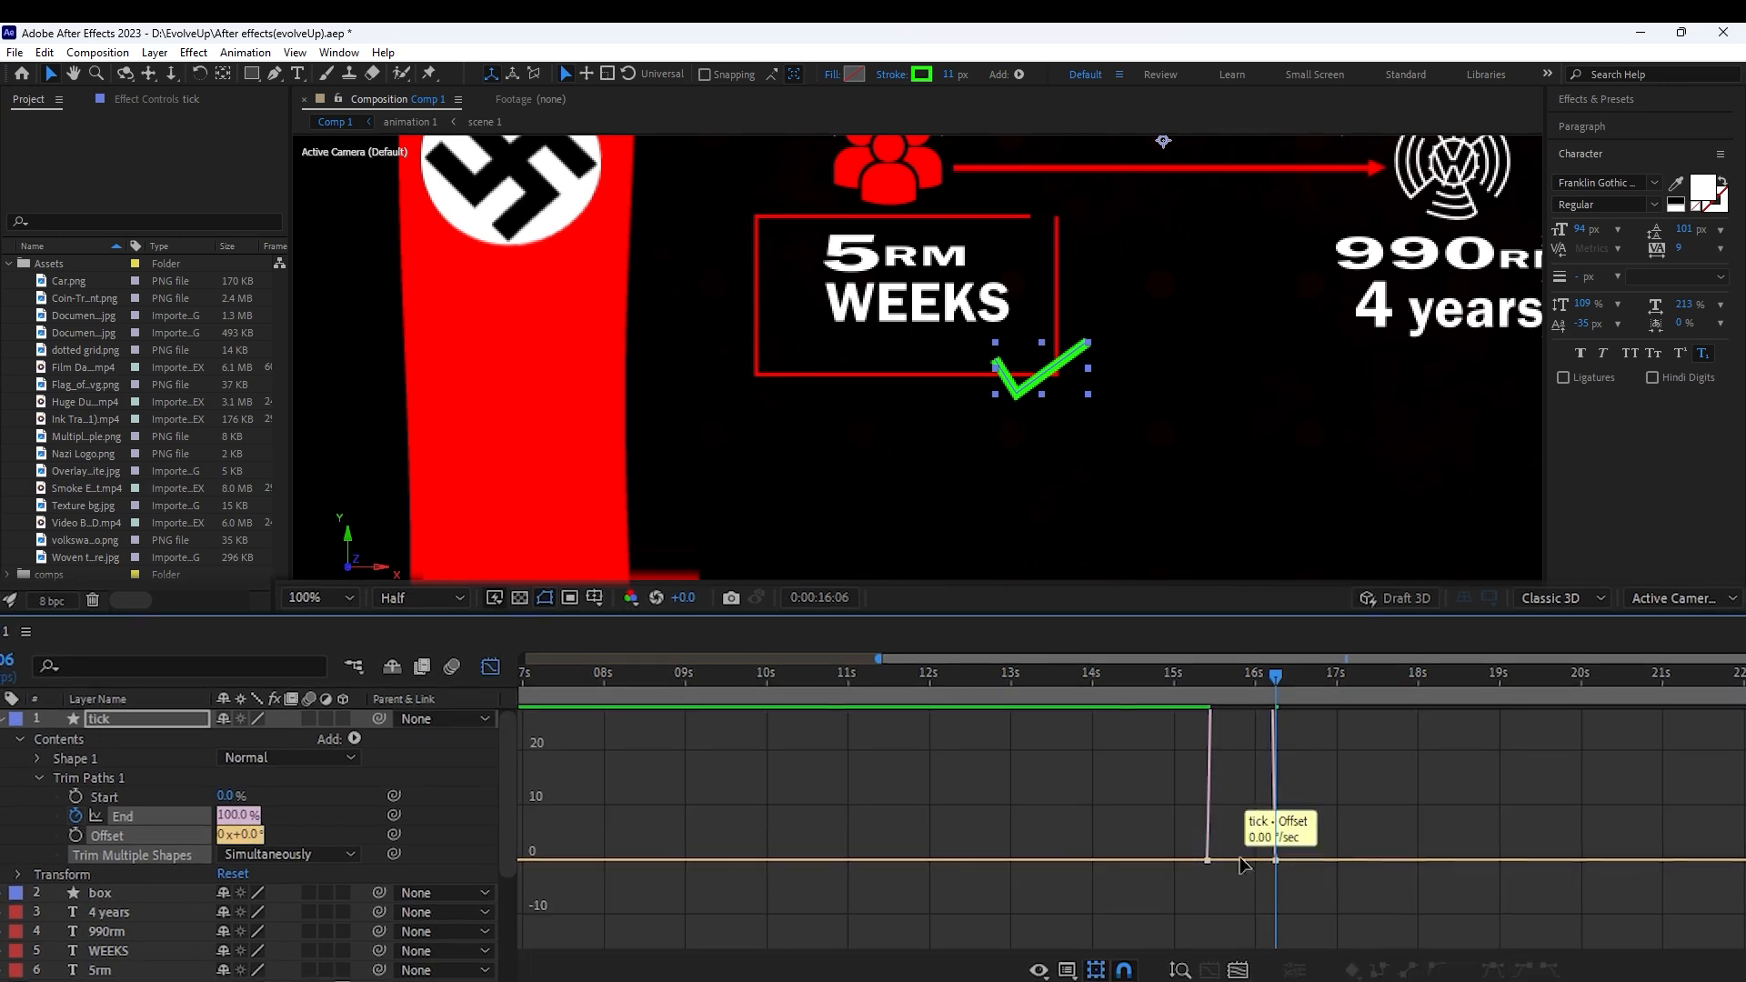
pyautogui.moveTo(1254, 857); pyautogui.dragTo(1242, 858)
pyautogui.click(1102, 676)
pyautogui.press('space')
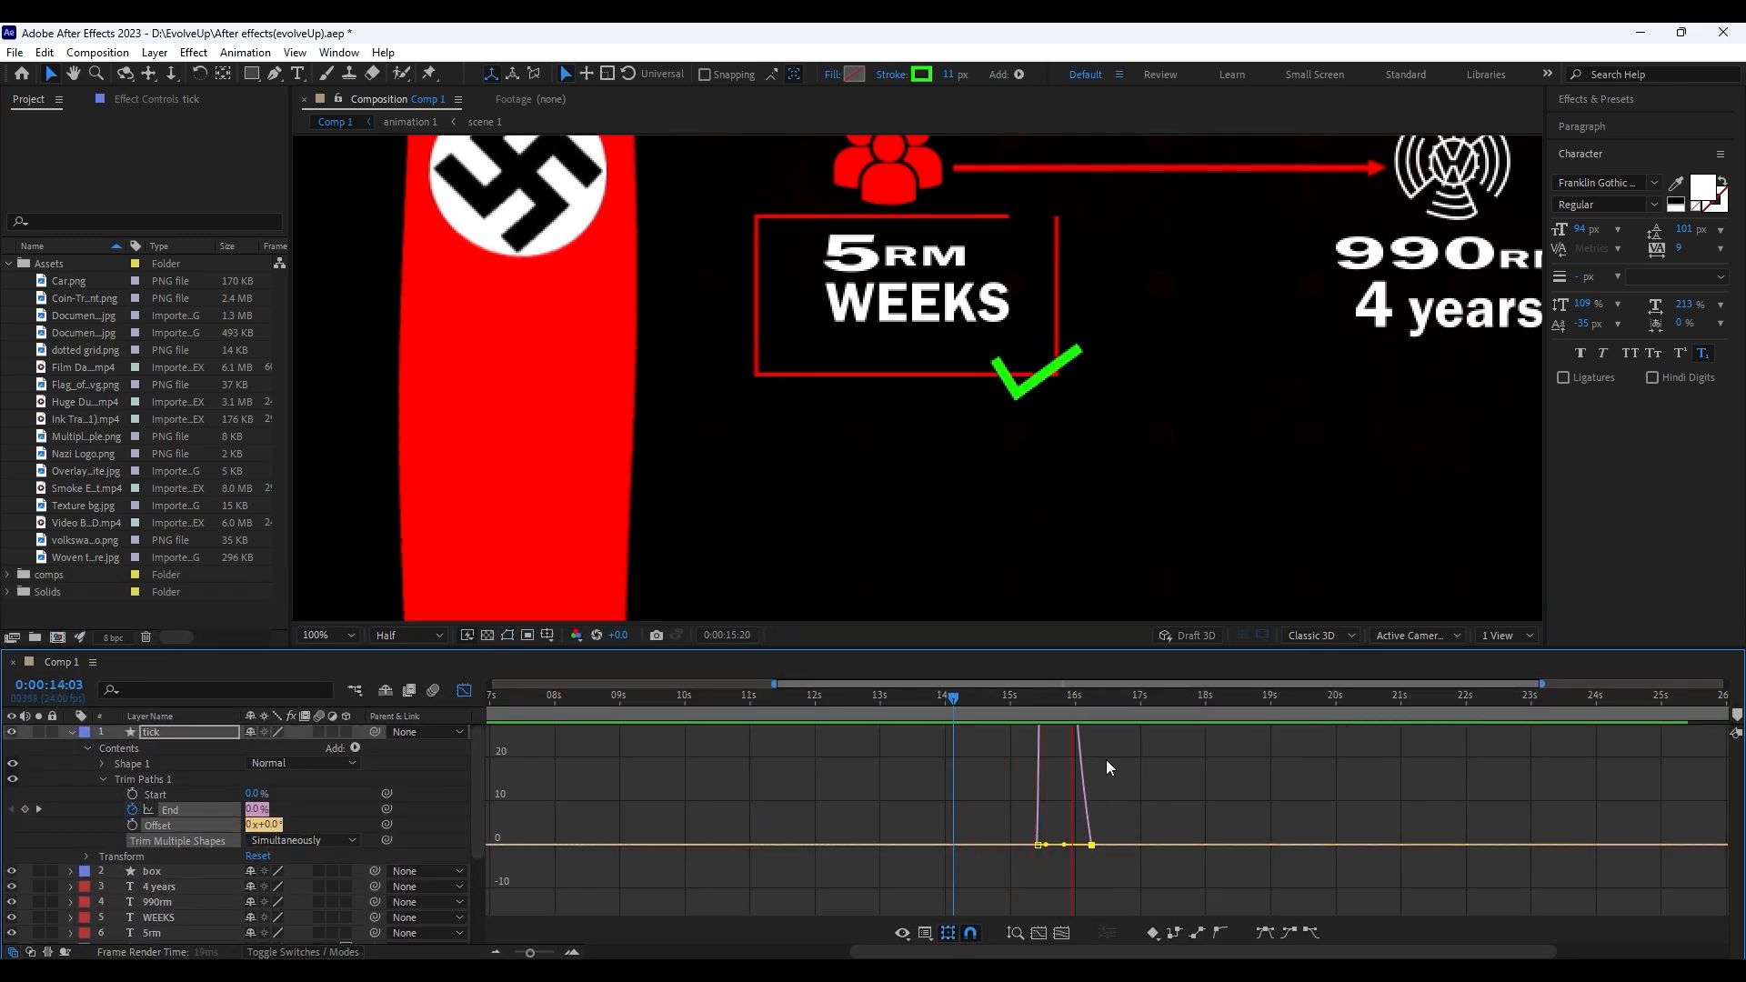
pyautogui.press('space')
pyautogui.hotkey('shift', 'F3')
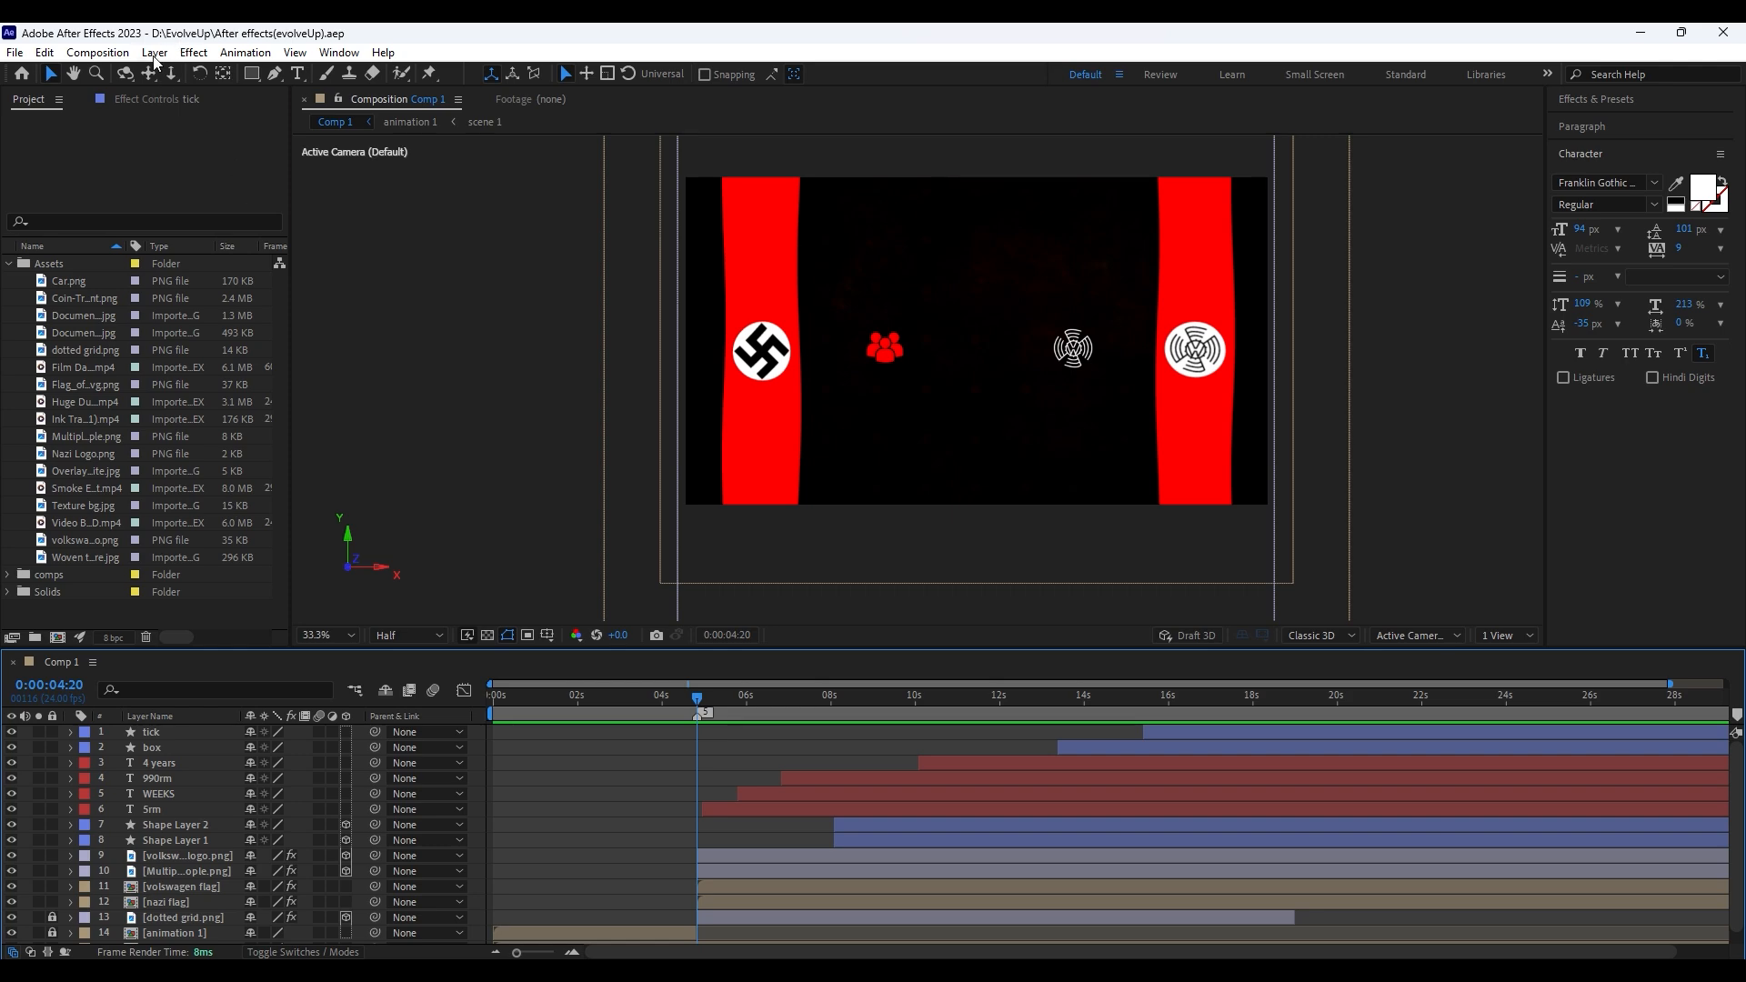
# Add a null object to the composition and name it scale
pyautogui.click(155, 52)
pyautogui.moveTo(200, 72)
pyautogui.click(489, 153)
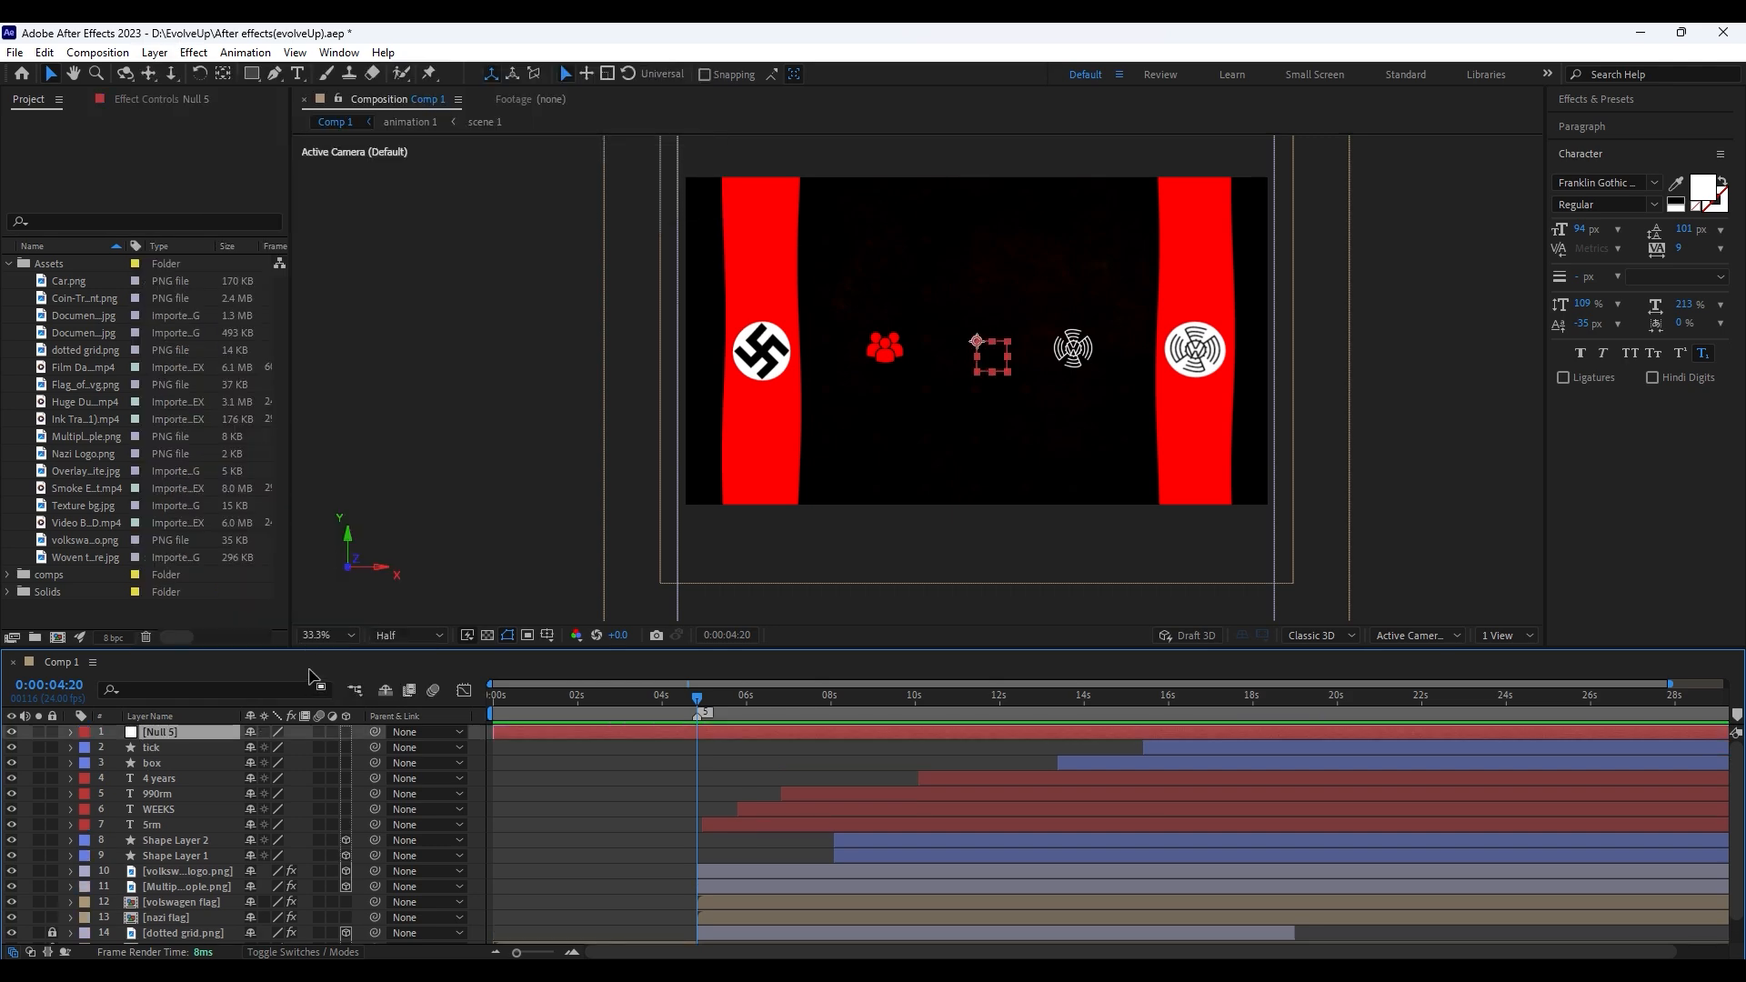
pyautogui.write('ale')
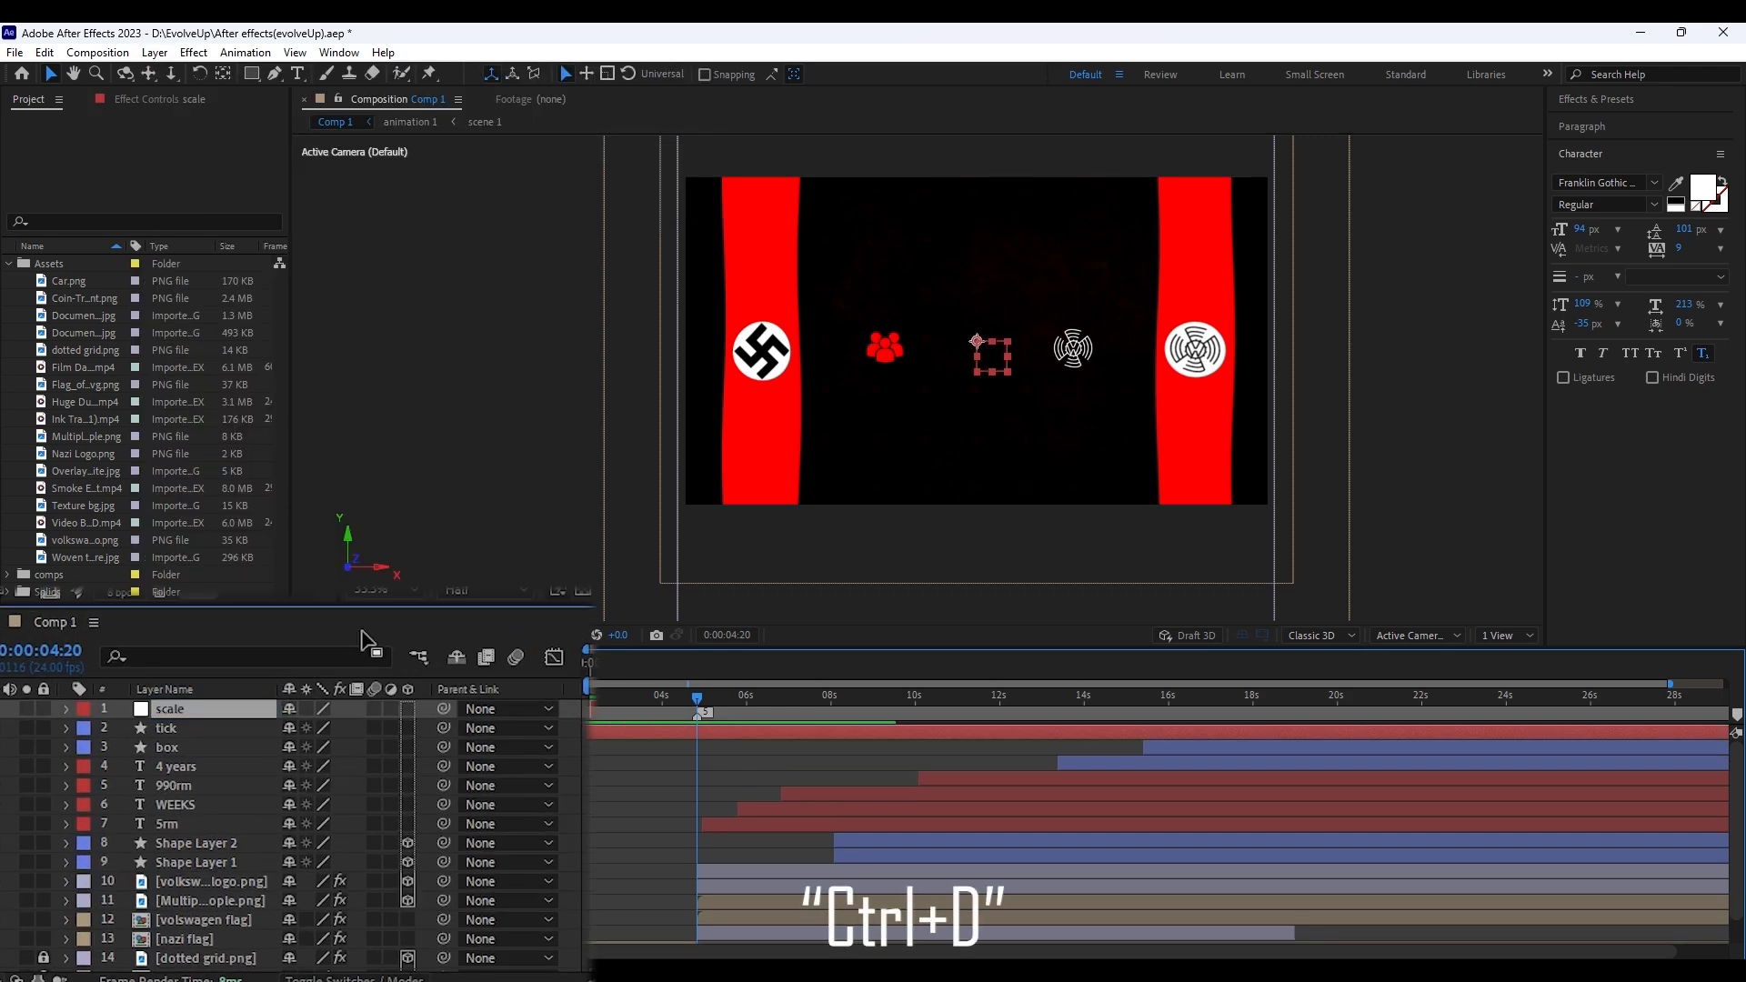
# Duplicate the scale null, name the copy wiggle, and parent scale to wiggle
pyautogui.hotkey('ctrl', 'd')
pyautogui.press('Return')
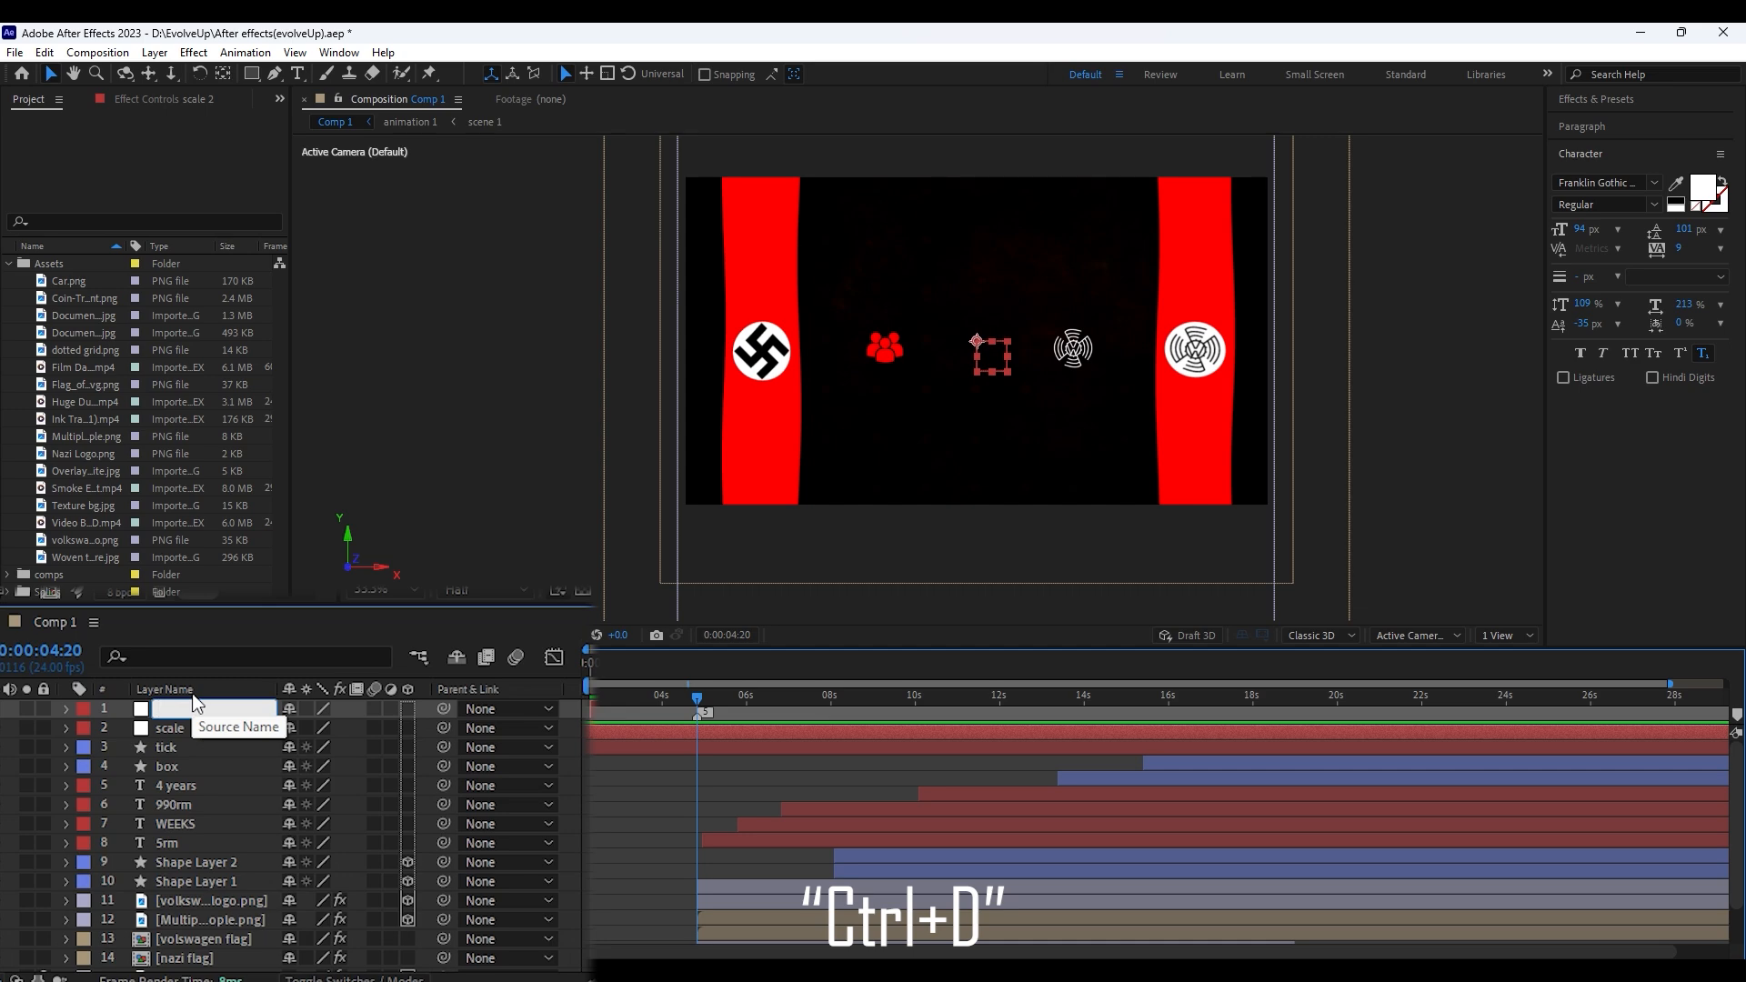
pyautogui.press('Return')
pyautogui.moveTo(444, 729); pyautogui.dragTo(201, 711)
pyautogui.click(202, 731)
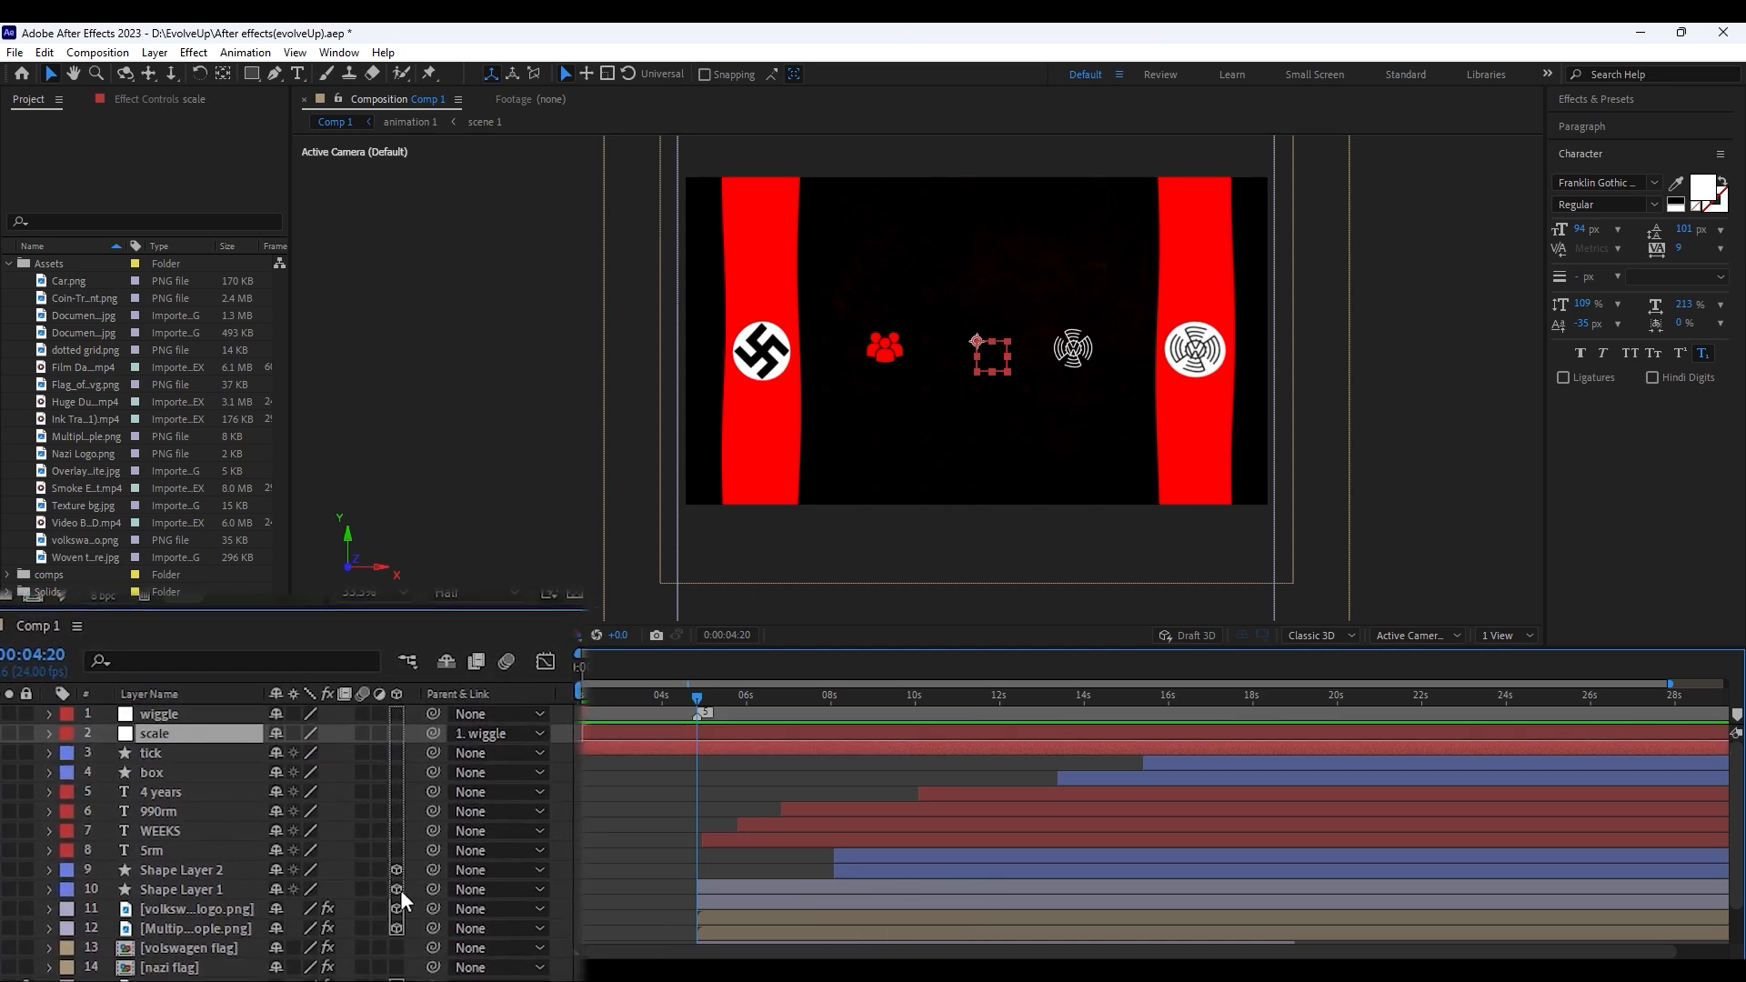
# Parent all layers from tick down to Multiple people.png to the scale null
pyautogui.scroll(-3, 362, 935)
pyautogui.click(202, 914)
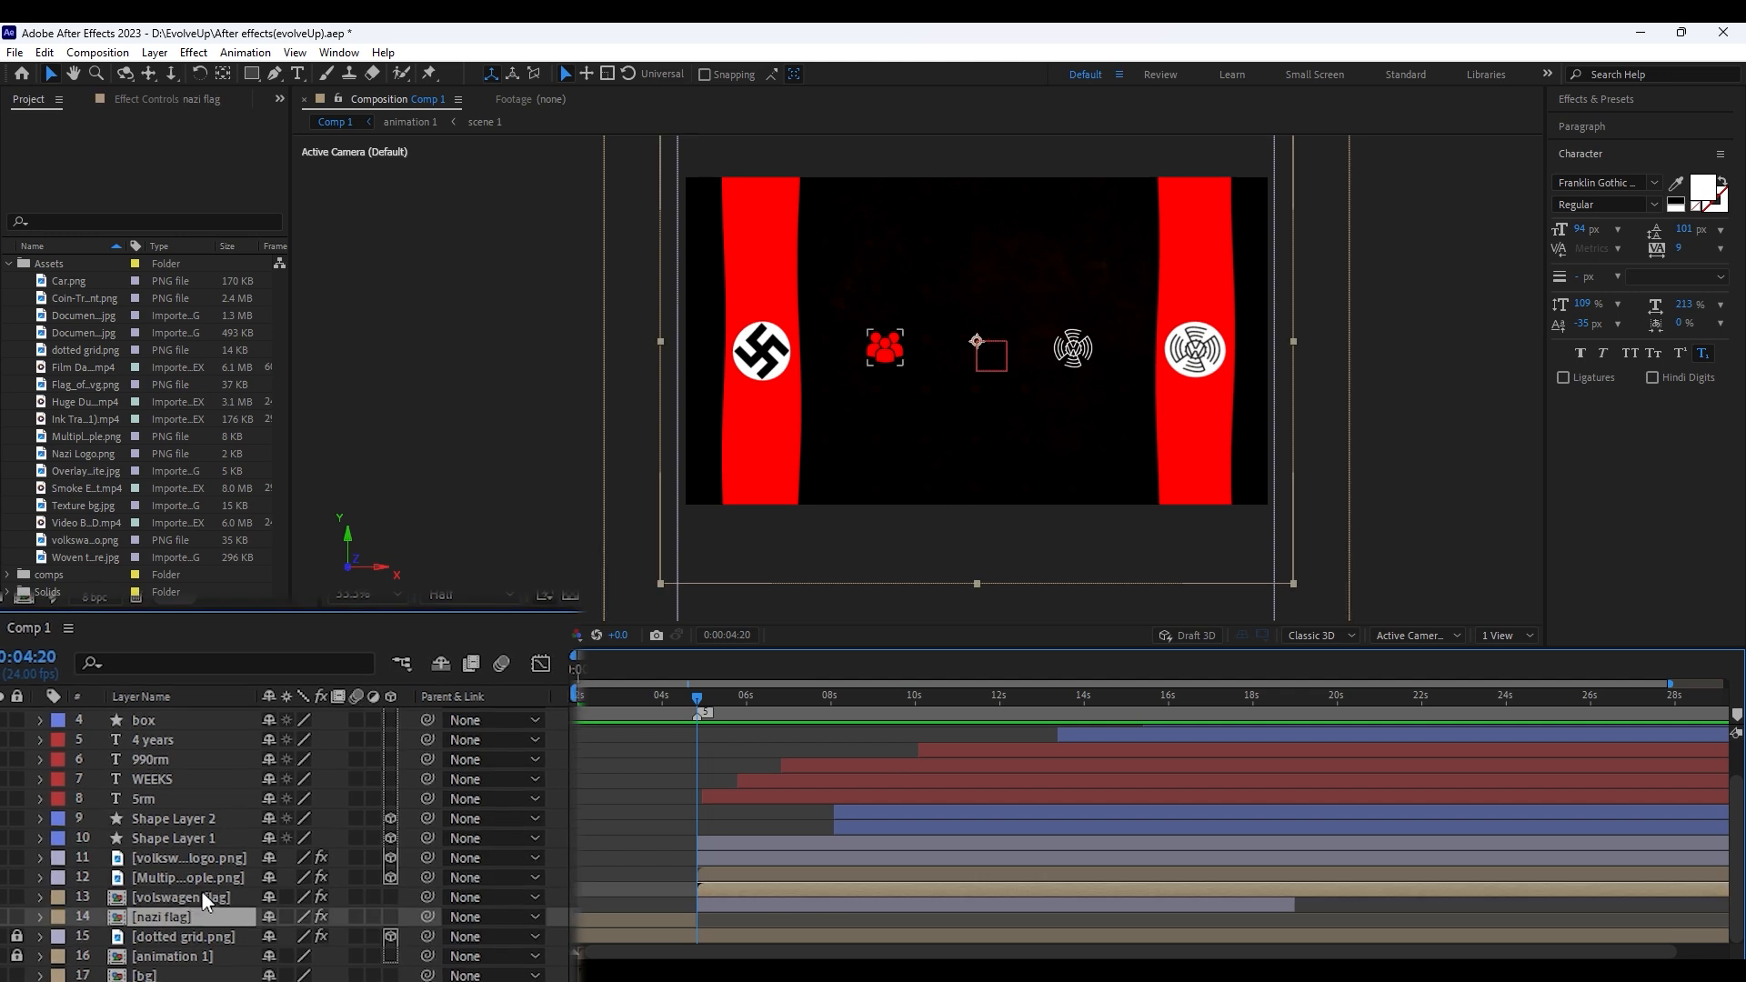
pyautogui.click(200, 880)
pyautogui.scroll(3, 172, 804)
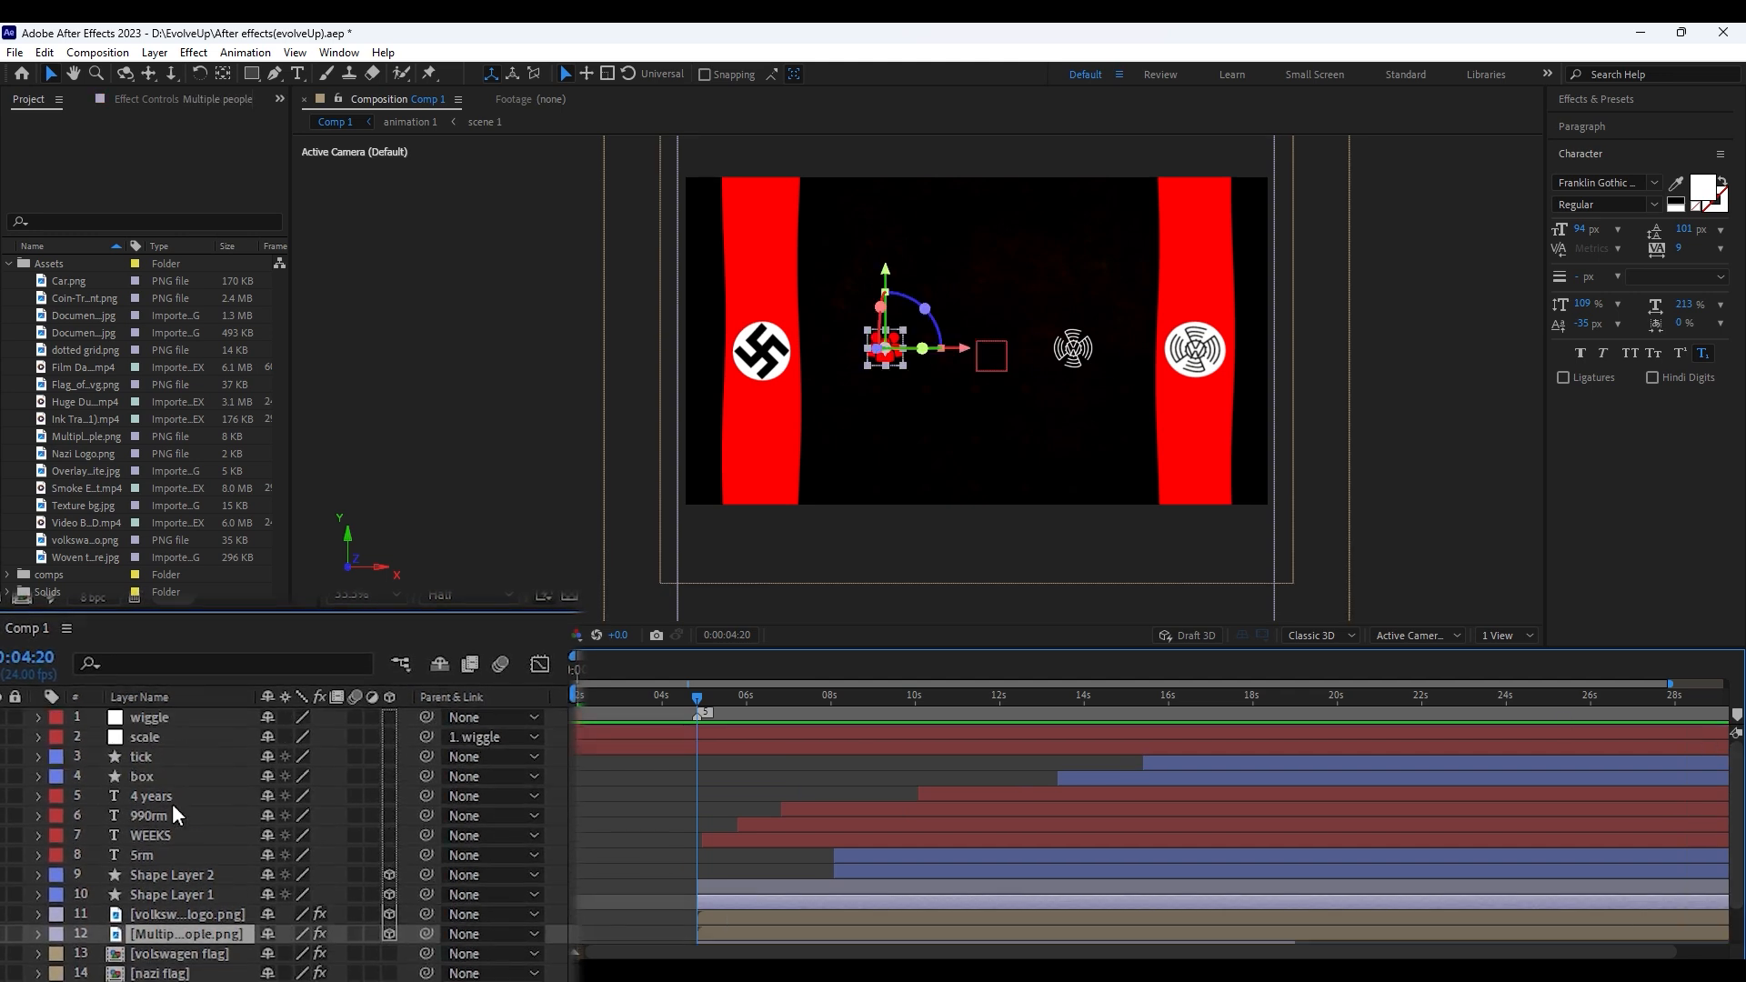
pyautogui.keyDown('shift'); pyautogui.click(150, 757); pyautogui.keyUp('shift')
pyautogui.moveTo(429, 769); pyautogui.dragTo(168, 734)
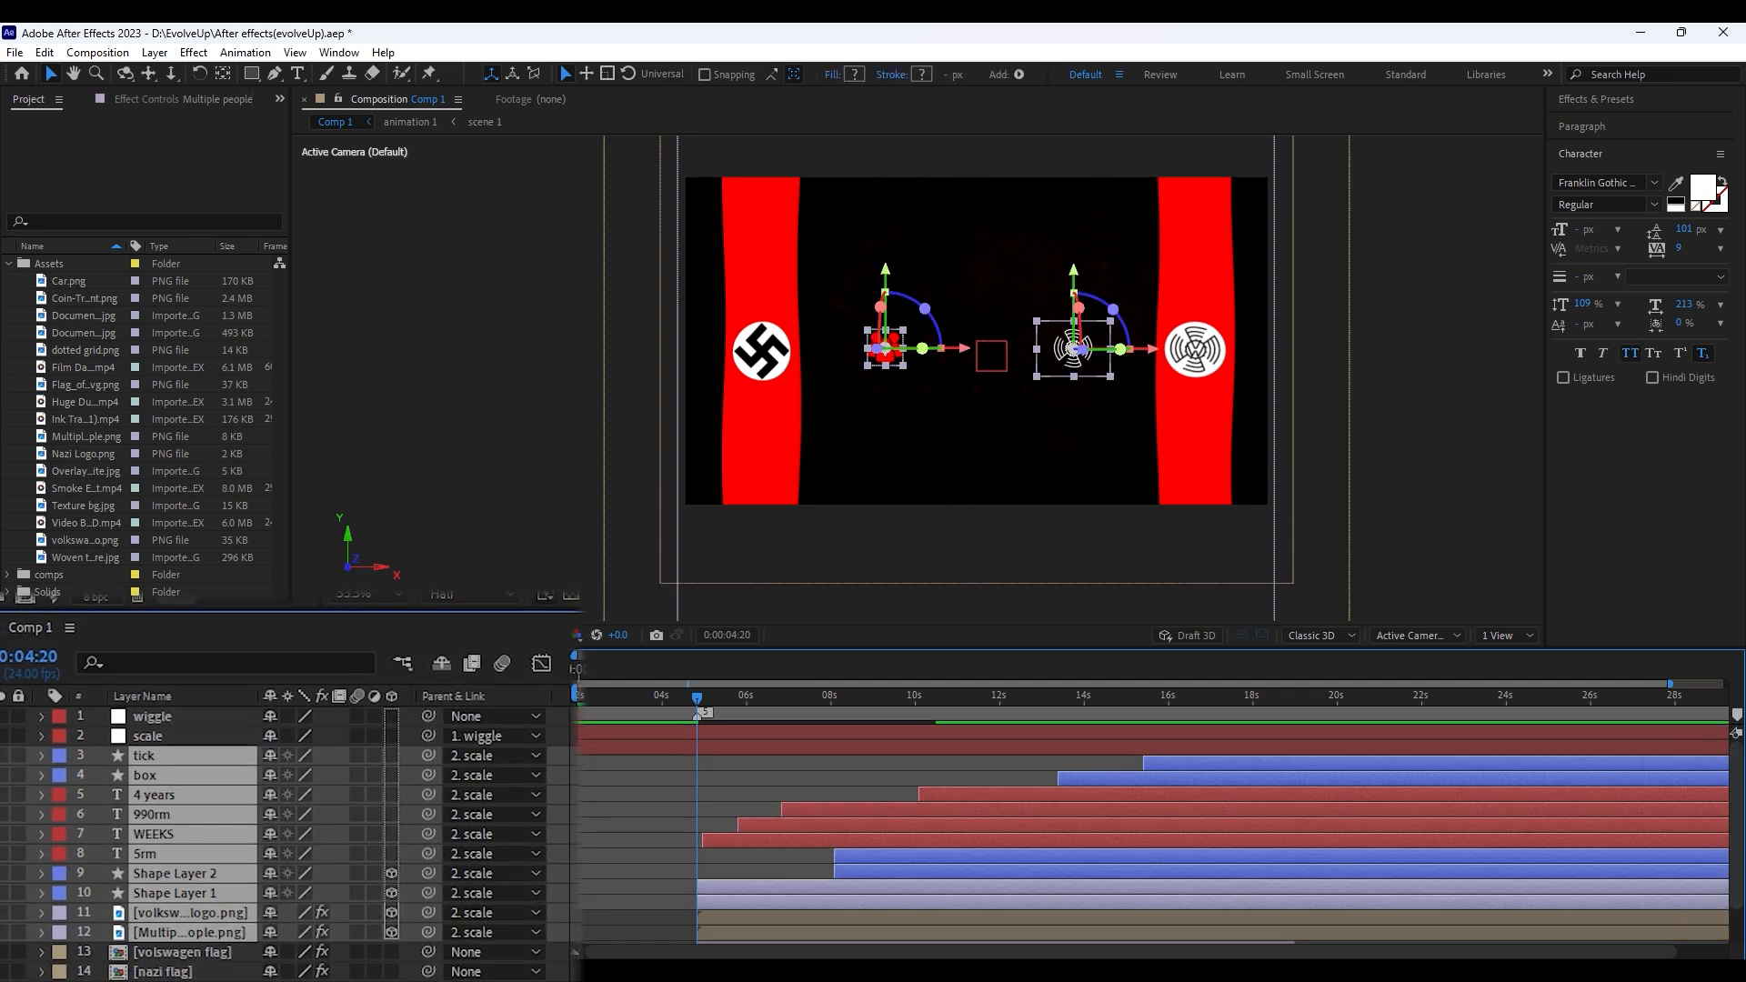
# Parent the dotted grid.png layer to the scale null
pyautogui.scroll(-3, 182, 836)
pyautogui.press('F2')
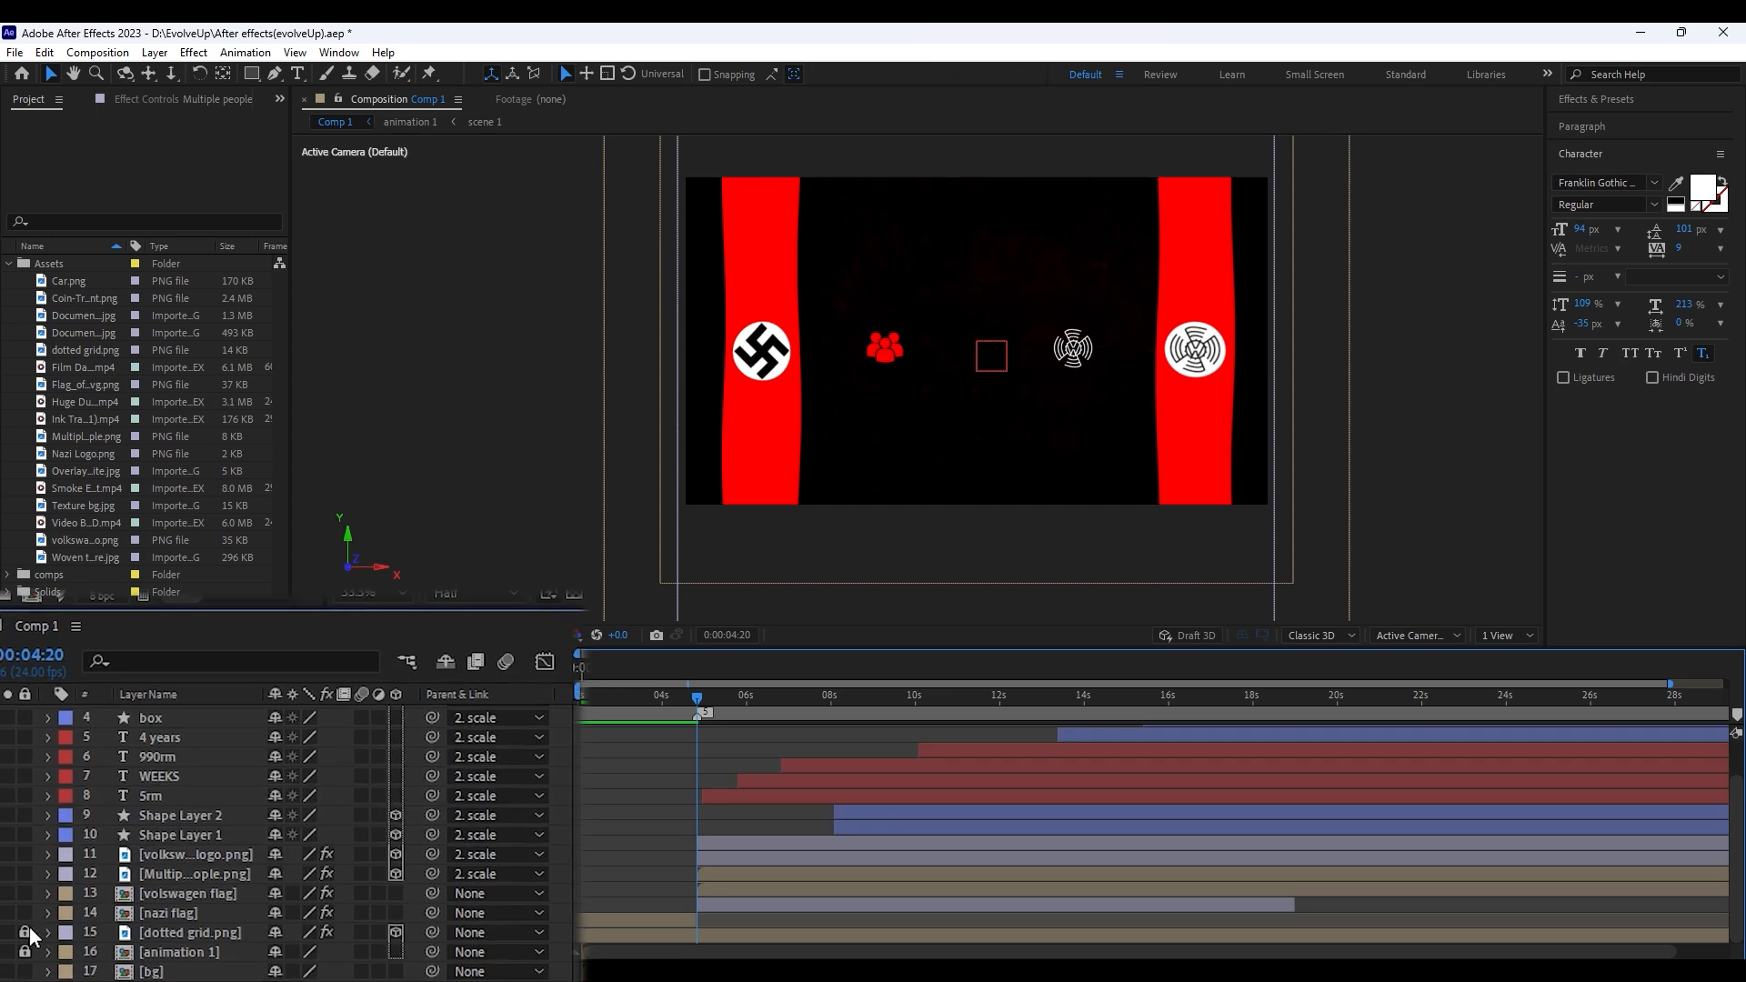
pyautogui.click(182, 931)
pyautogui.moveTo(432, 929); pyautogui.dragTo(165, 722)
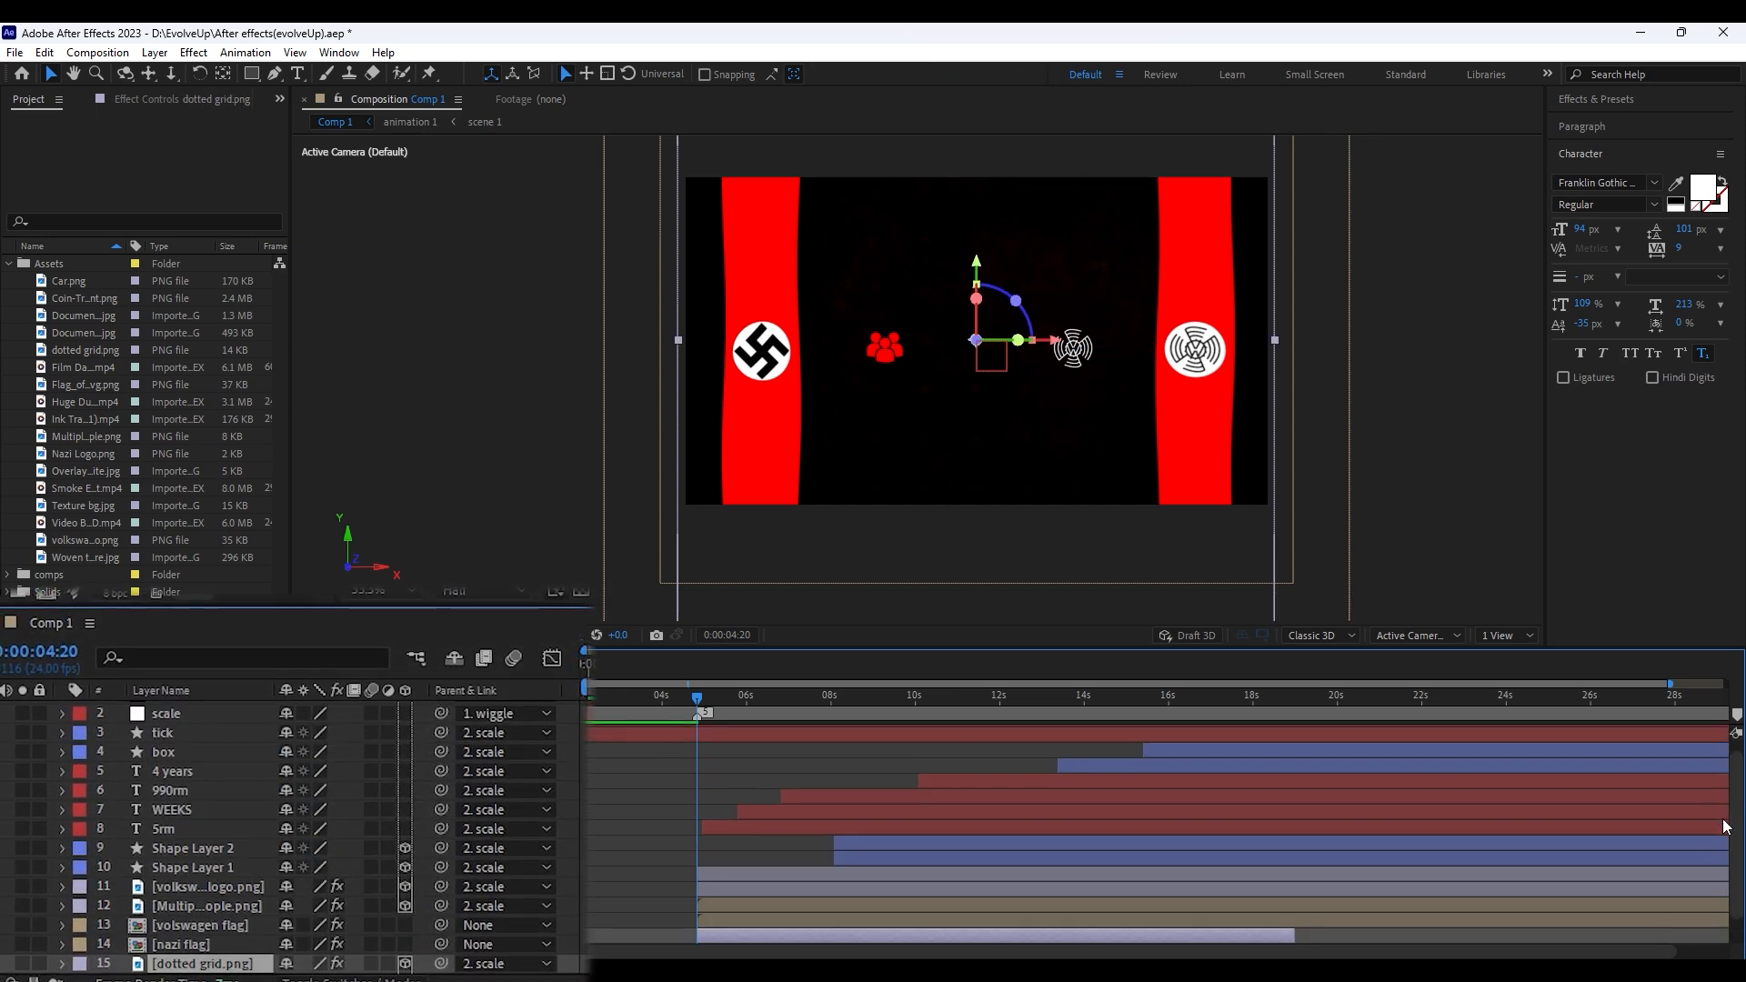
pyautogui.scroll(-2, 1725, 826)
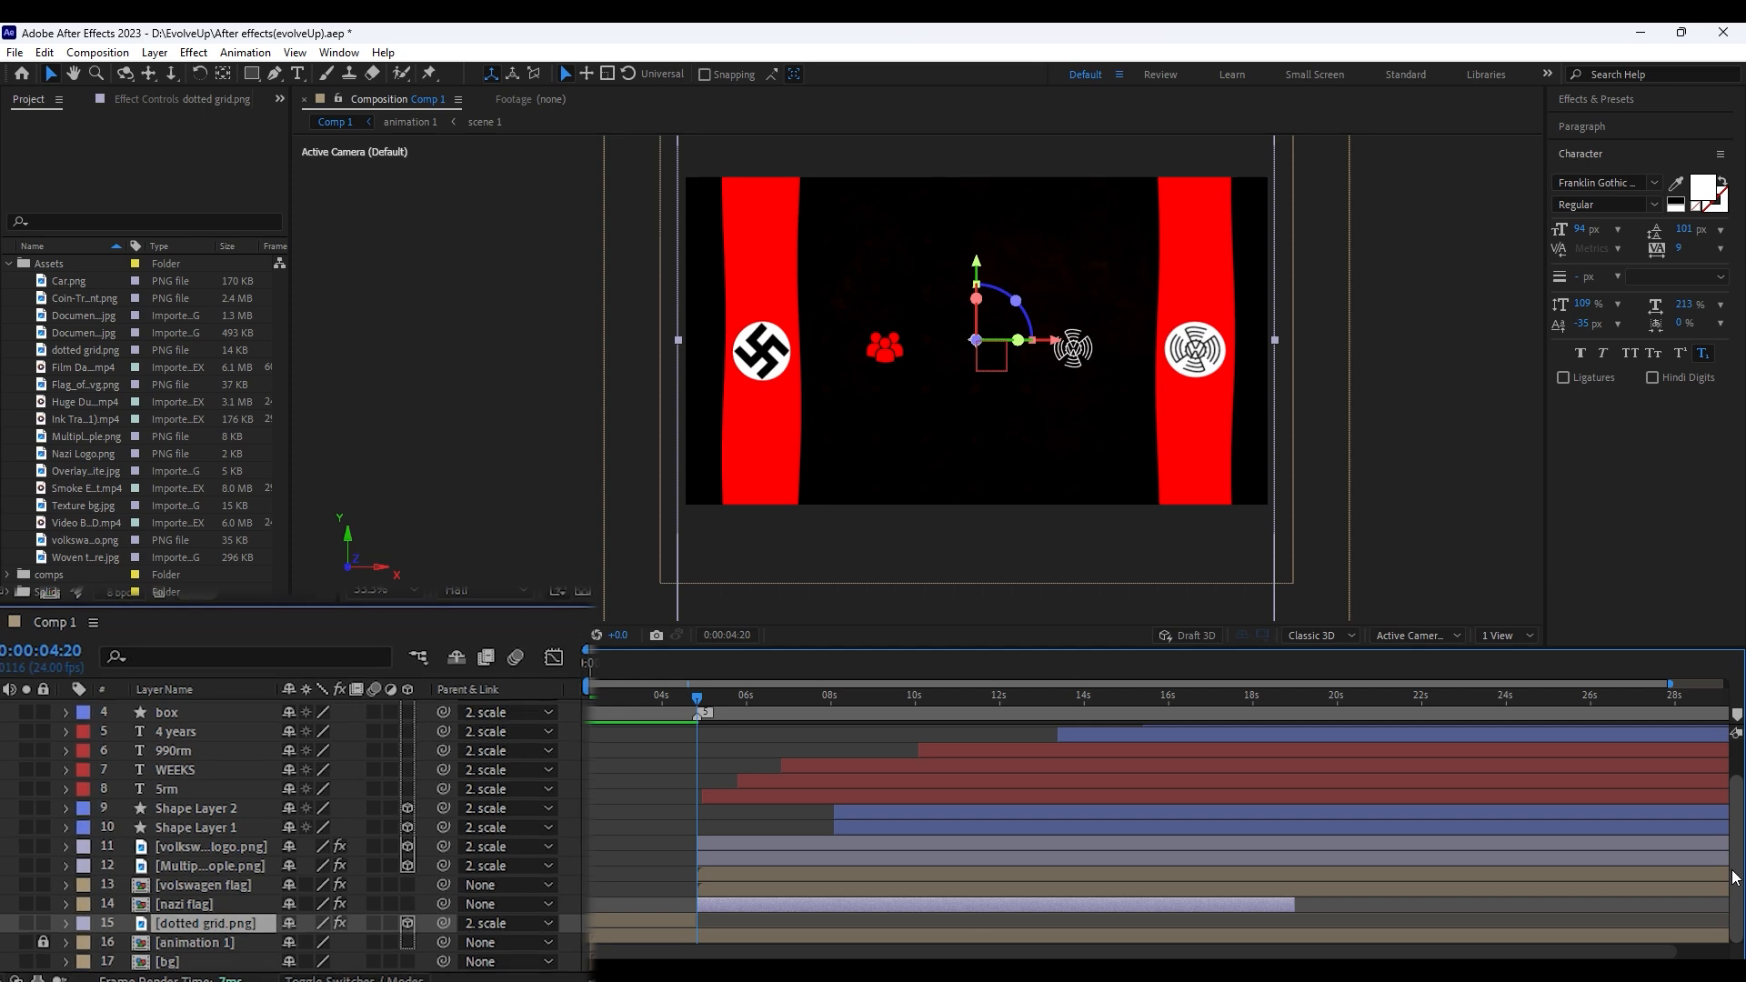
# Trim the in points of the wiggle and scale nulls to 0:00:04:20
pyautogui.scroll(2, 1735, 877)
pyautogui.click(733, 749)
pyautogui.click(733, 729)
pyautogui.hotkey('alt', '[')
pyautogui.click(790, 738)
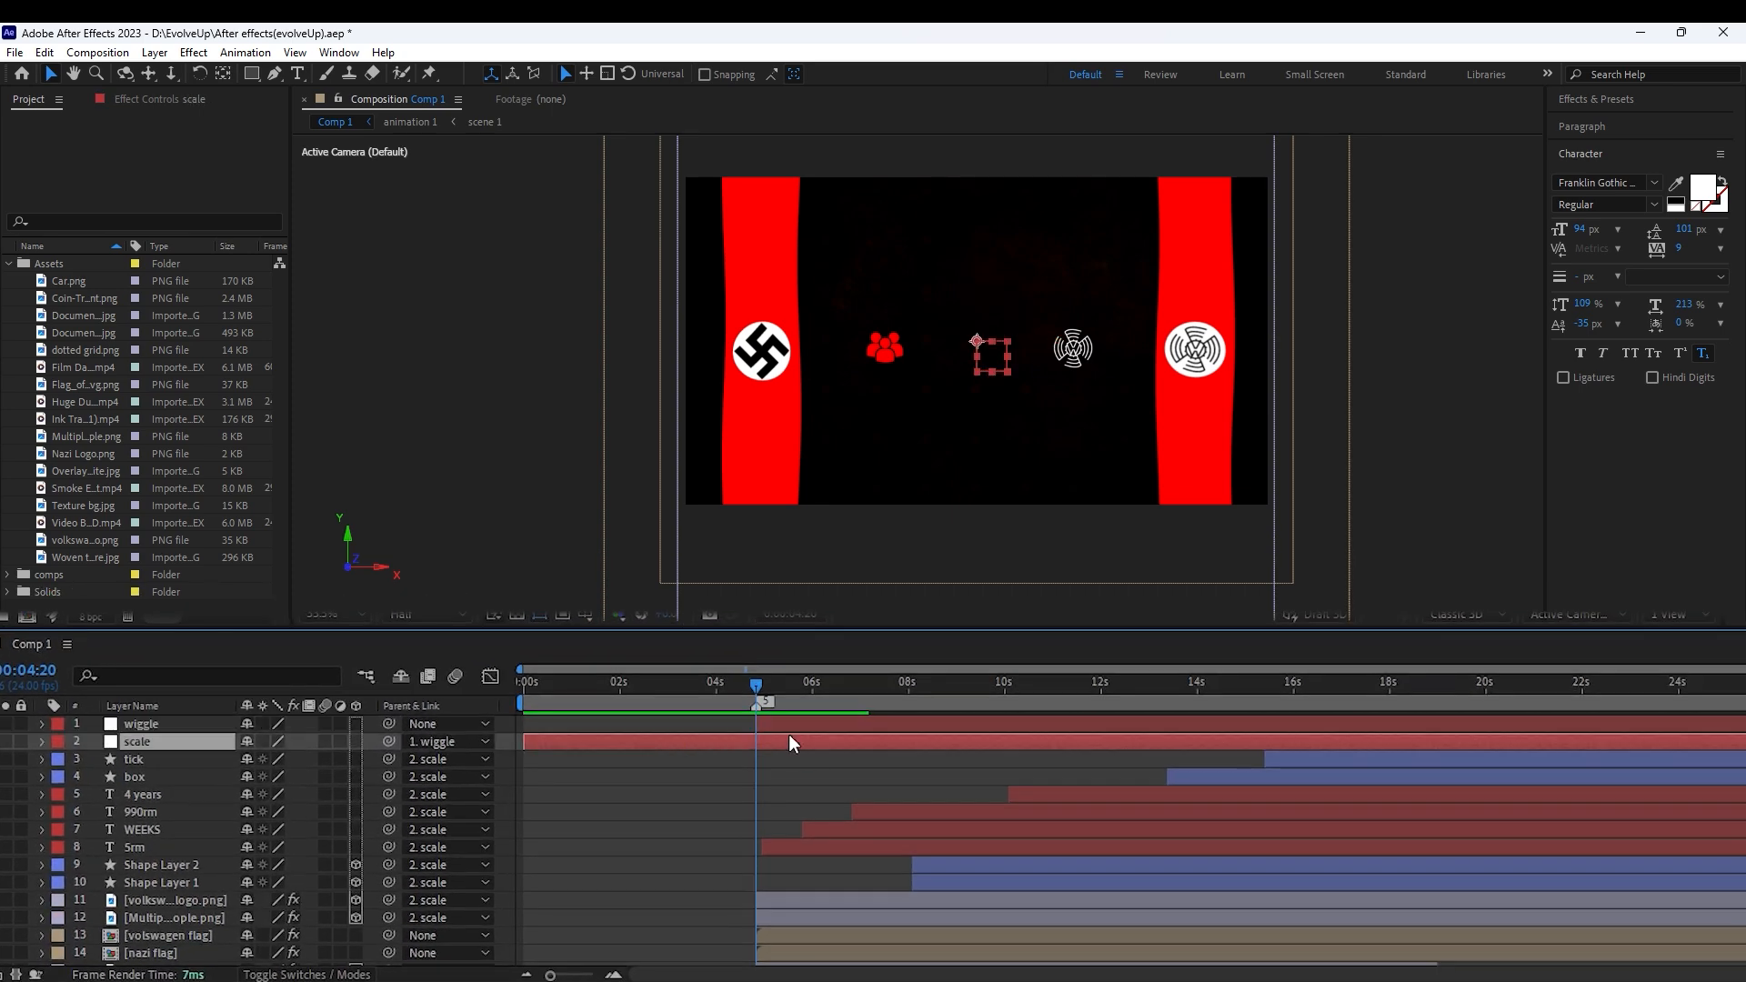
pyautogui.hotkey('alt', '[')
# Add the expression wiggle(1,5) to the wiggle null's Position and preview the motion
pyautogui.click(797, 724)
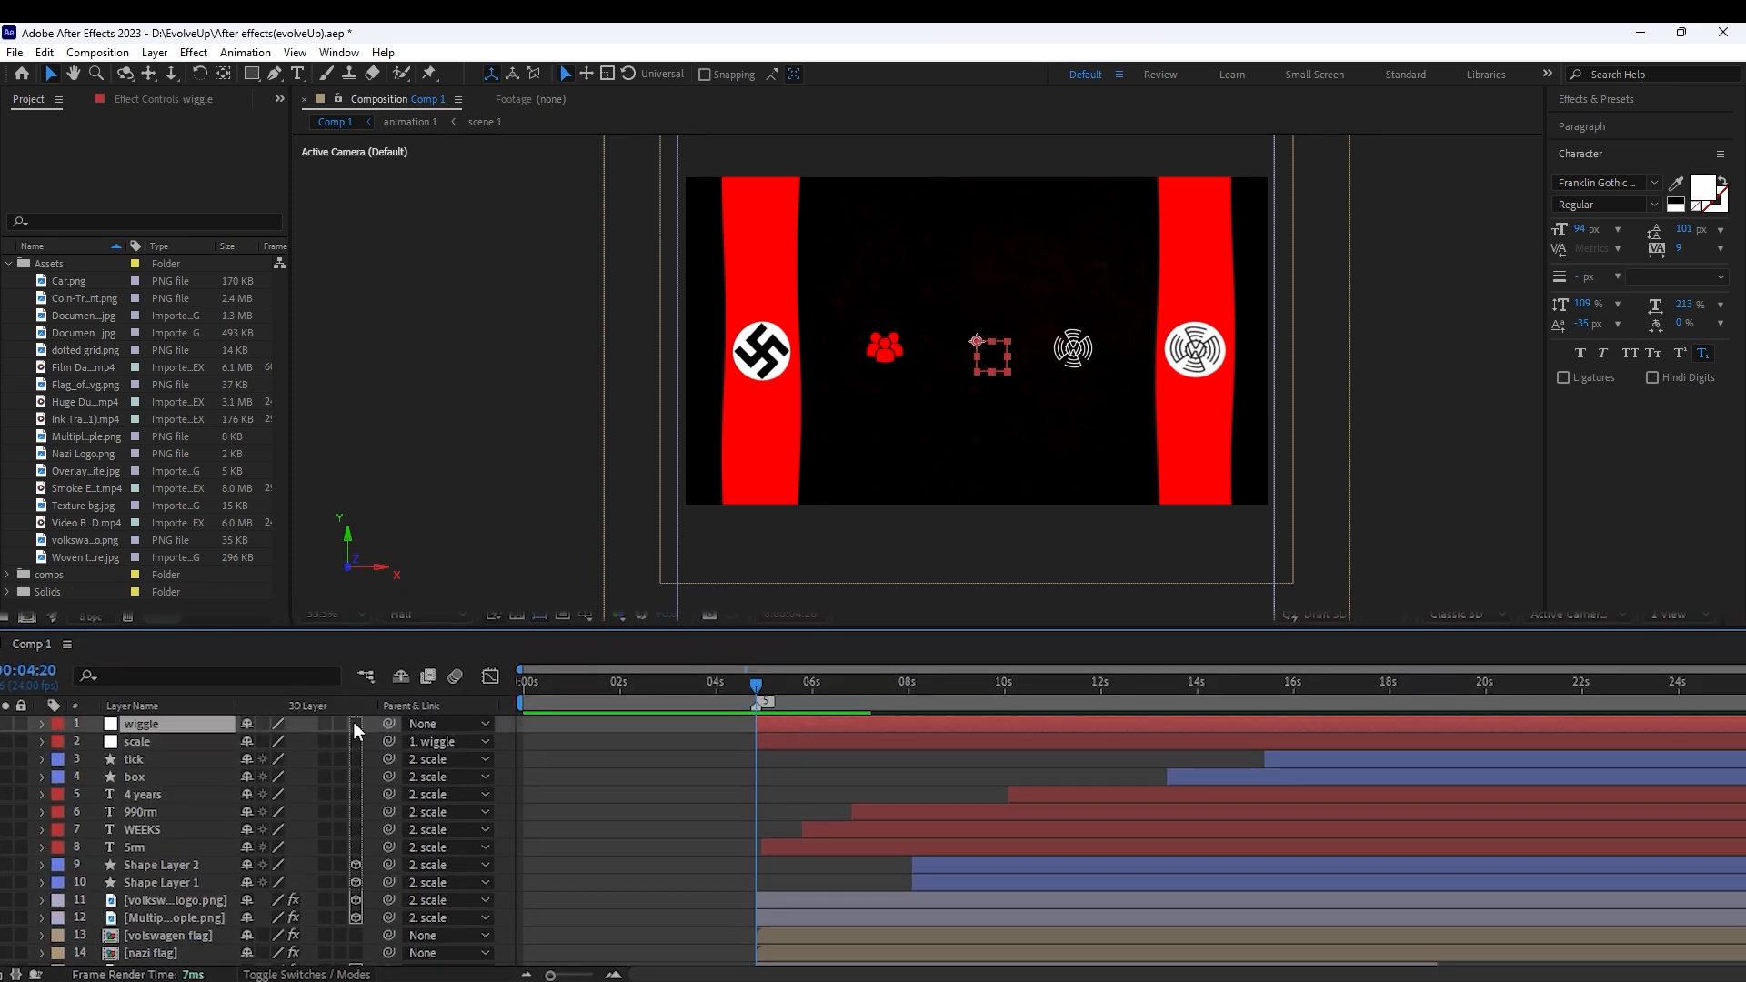
pyautogui.press('p')
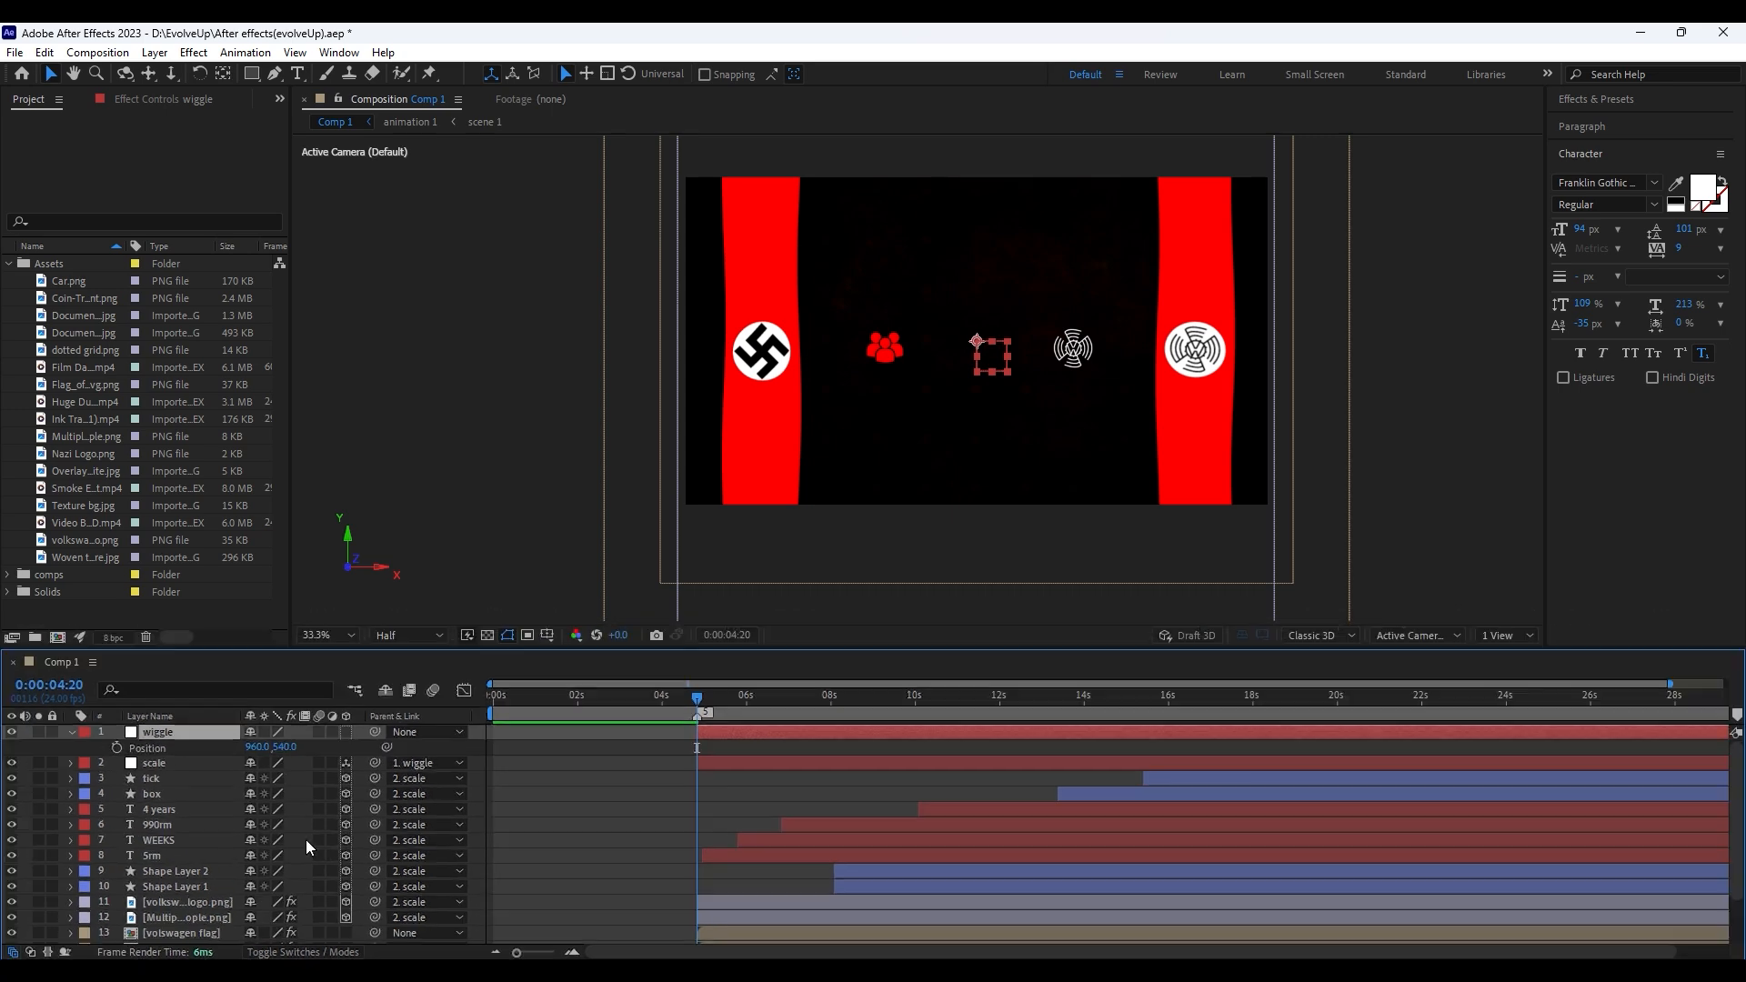
pyautogui.keyDown('alt'); pyautogui.click(108, 702); pyautogui.keyUp('alt')
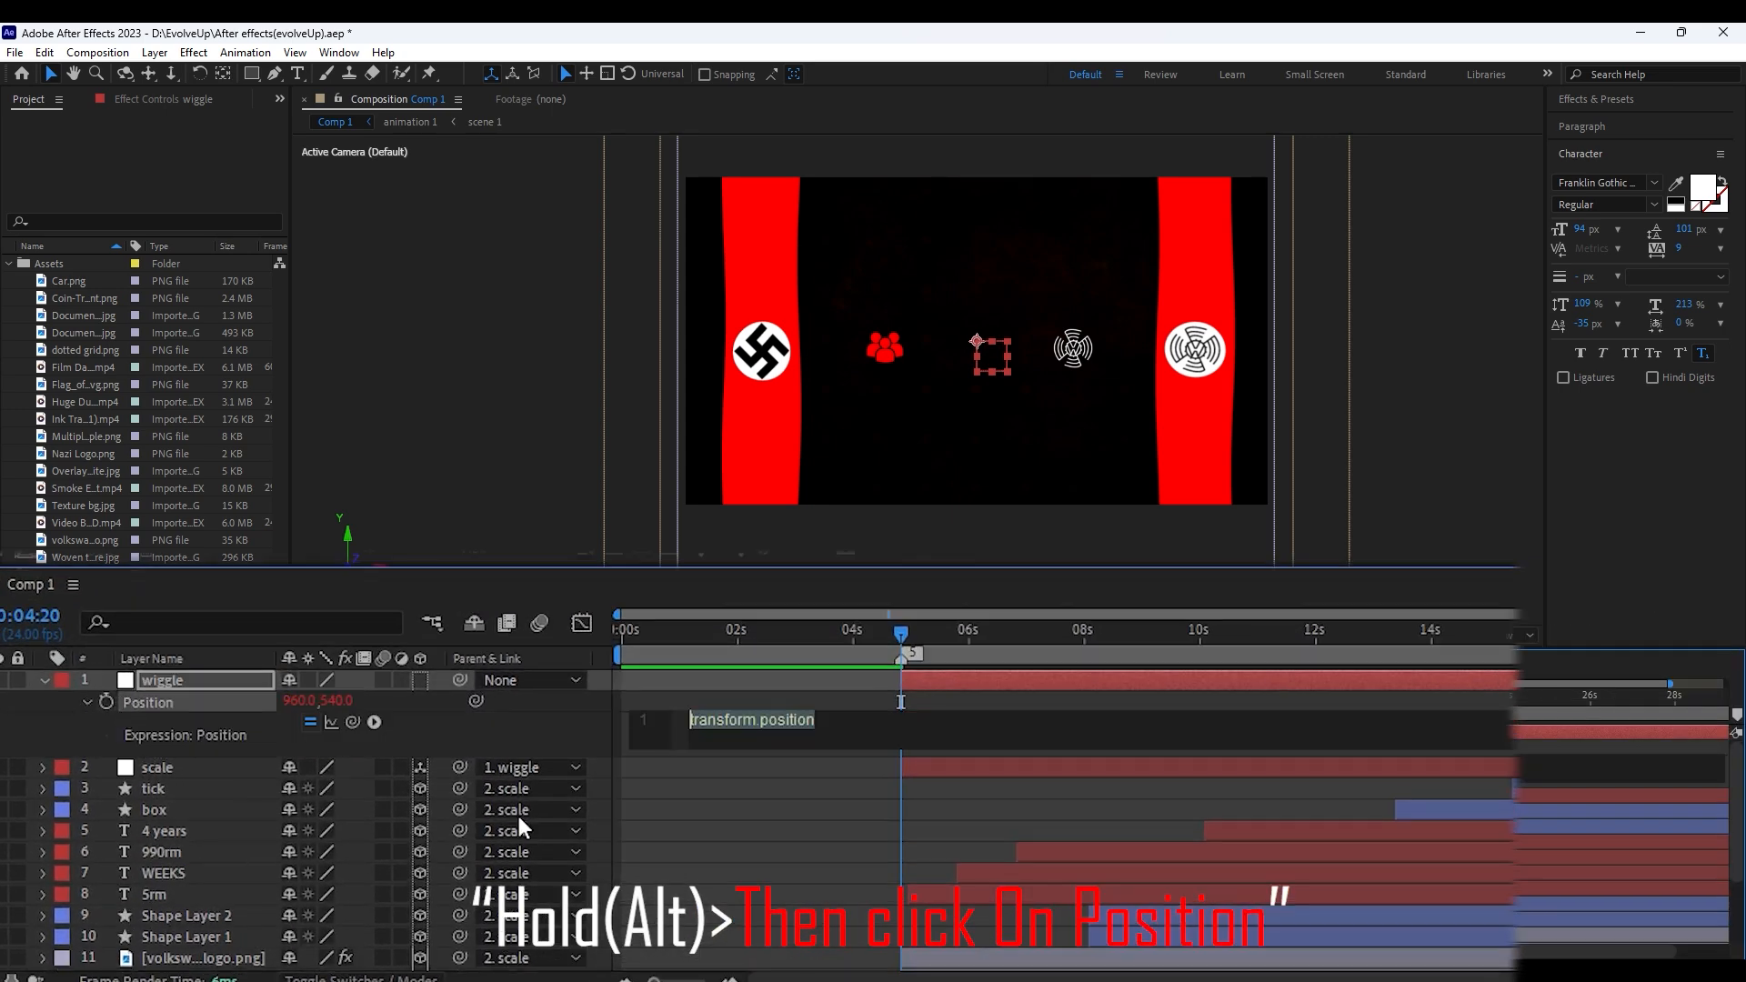
pyautogui.write('wiggle(1')
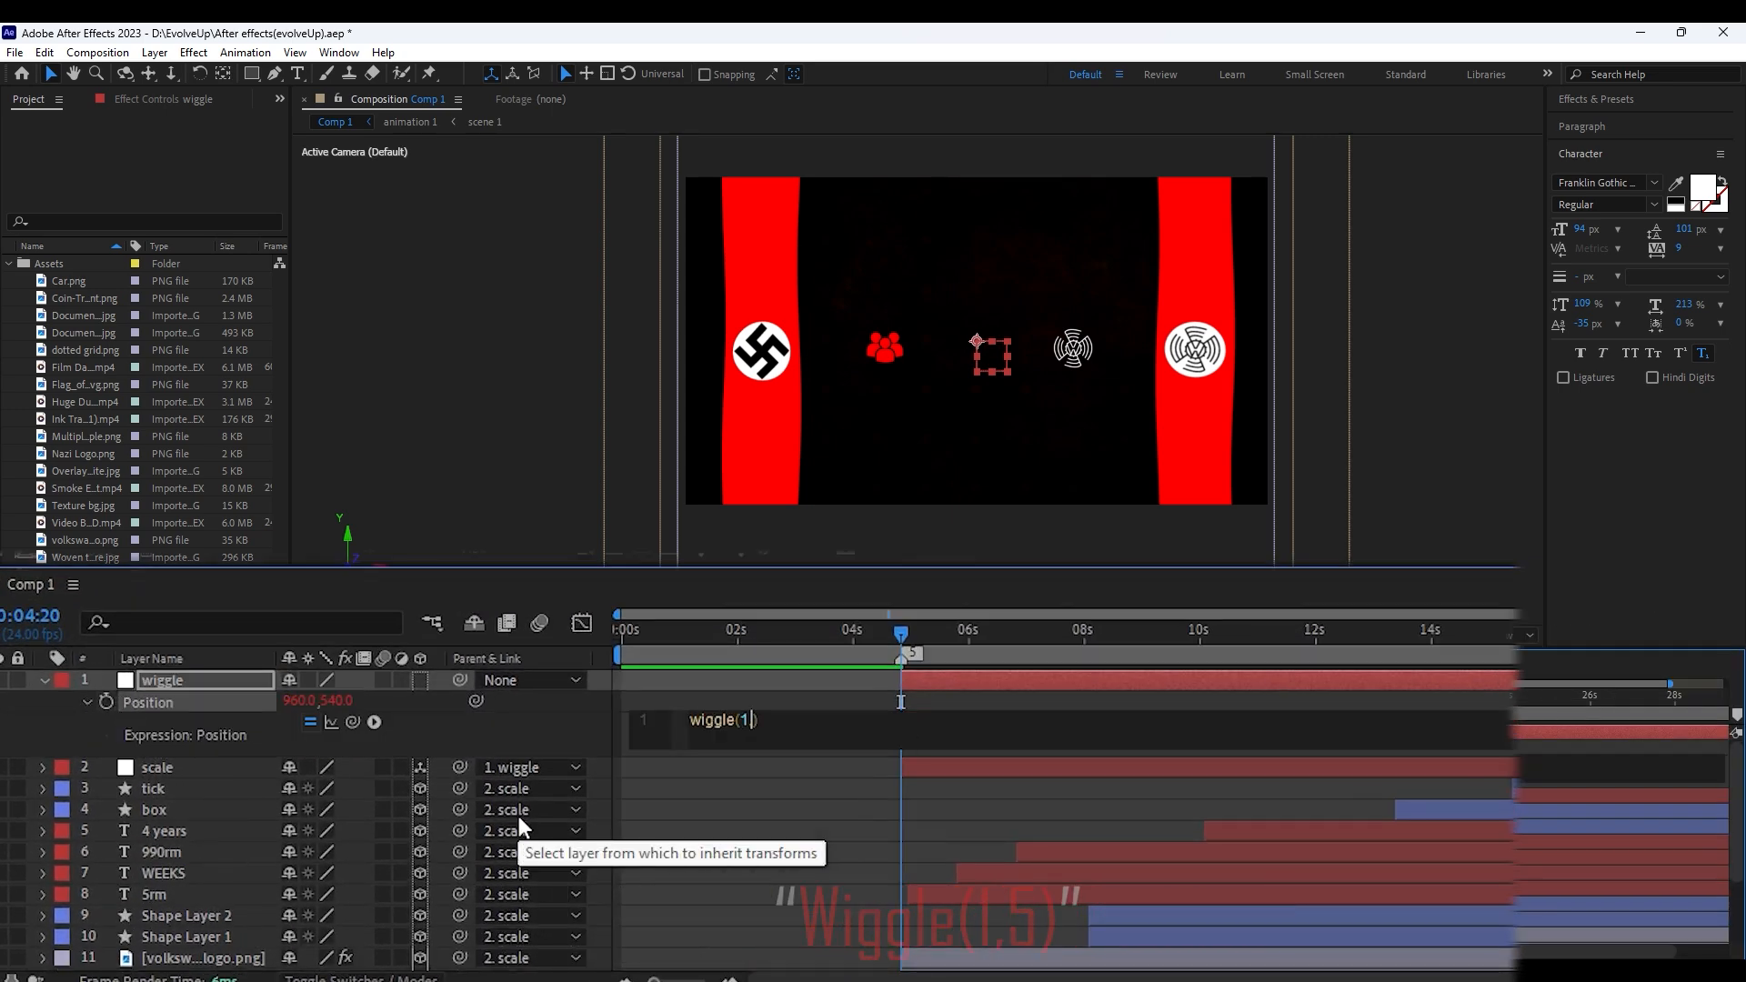
pyautogui.write(',5')
pyautogui.click(829, 698)
pyautogui.press('space')
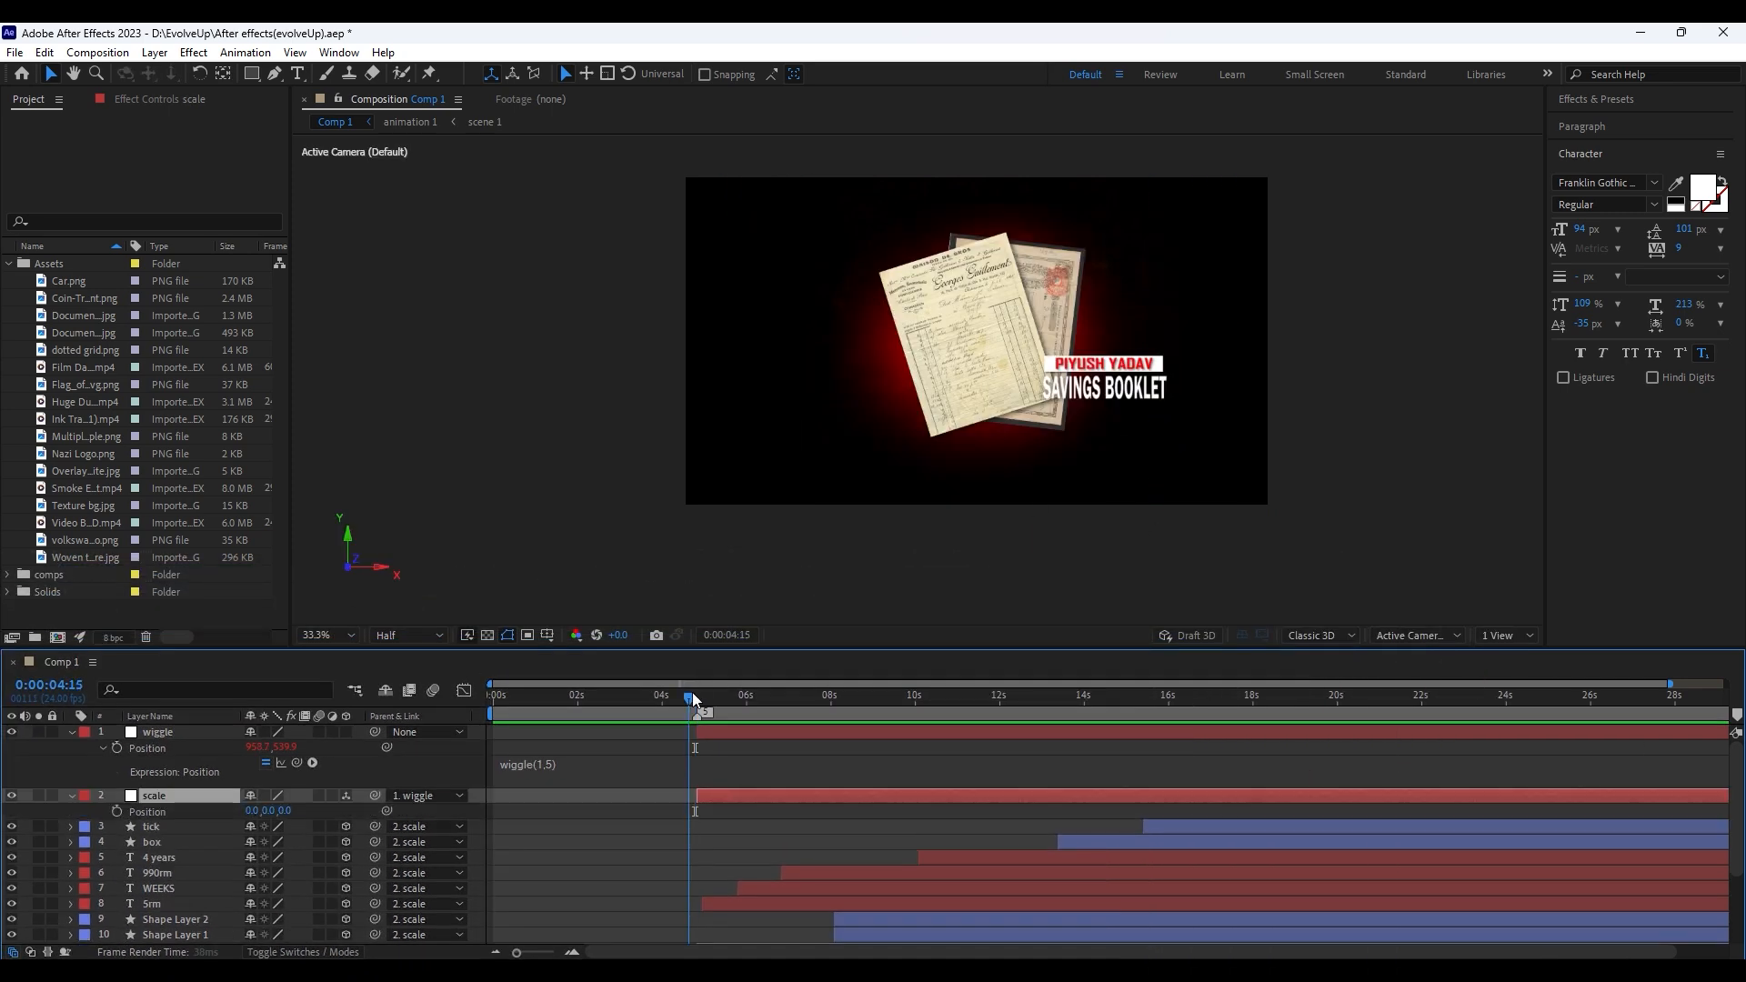
# Keyframe the scale null's Position at 0:00:04:20 with a Z value of 150
pyautogui.moveTo(691, 697); pyautogui.dragTo(698, 697)
pyautogui.click(117, 810)
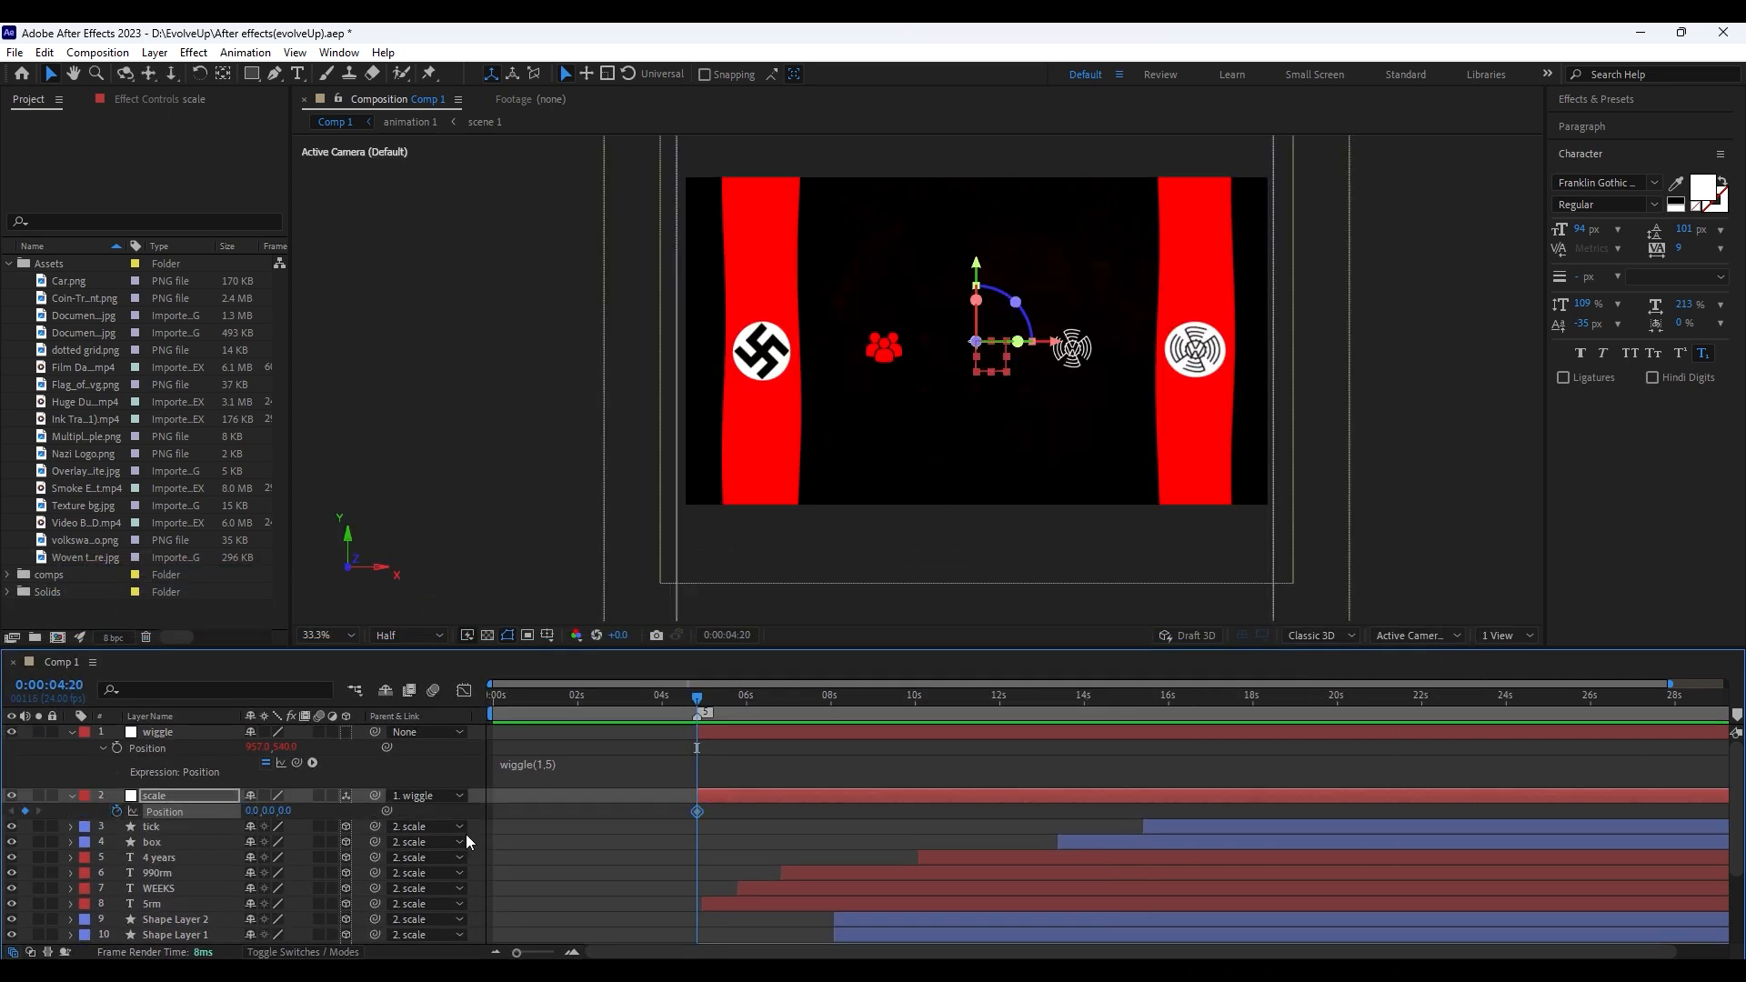
pyautogui.click(284, 810)
pyautogui.write('150')
pyautogui.press('Return')
# Set the scale null's Z position to 0 at 0:00:17:08, in line with the box's last End keyframe
pyautogui.click(1091, 841)
pyautogui.press('u')
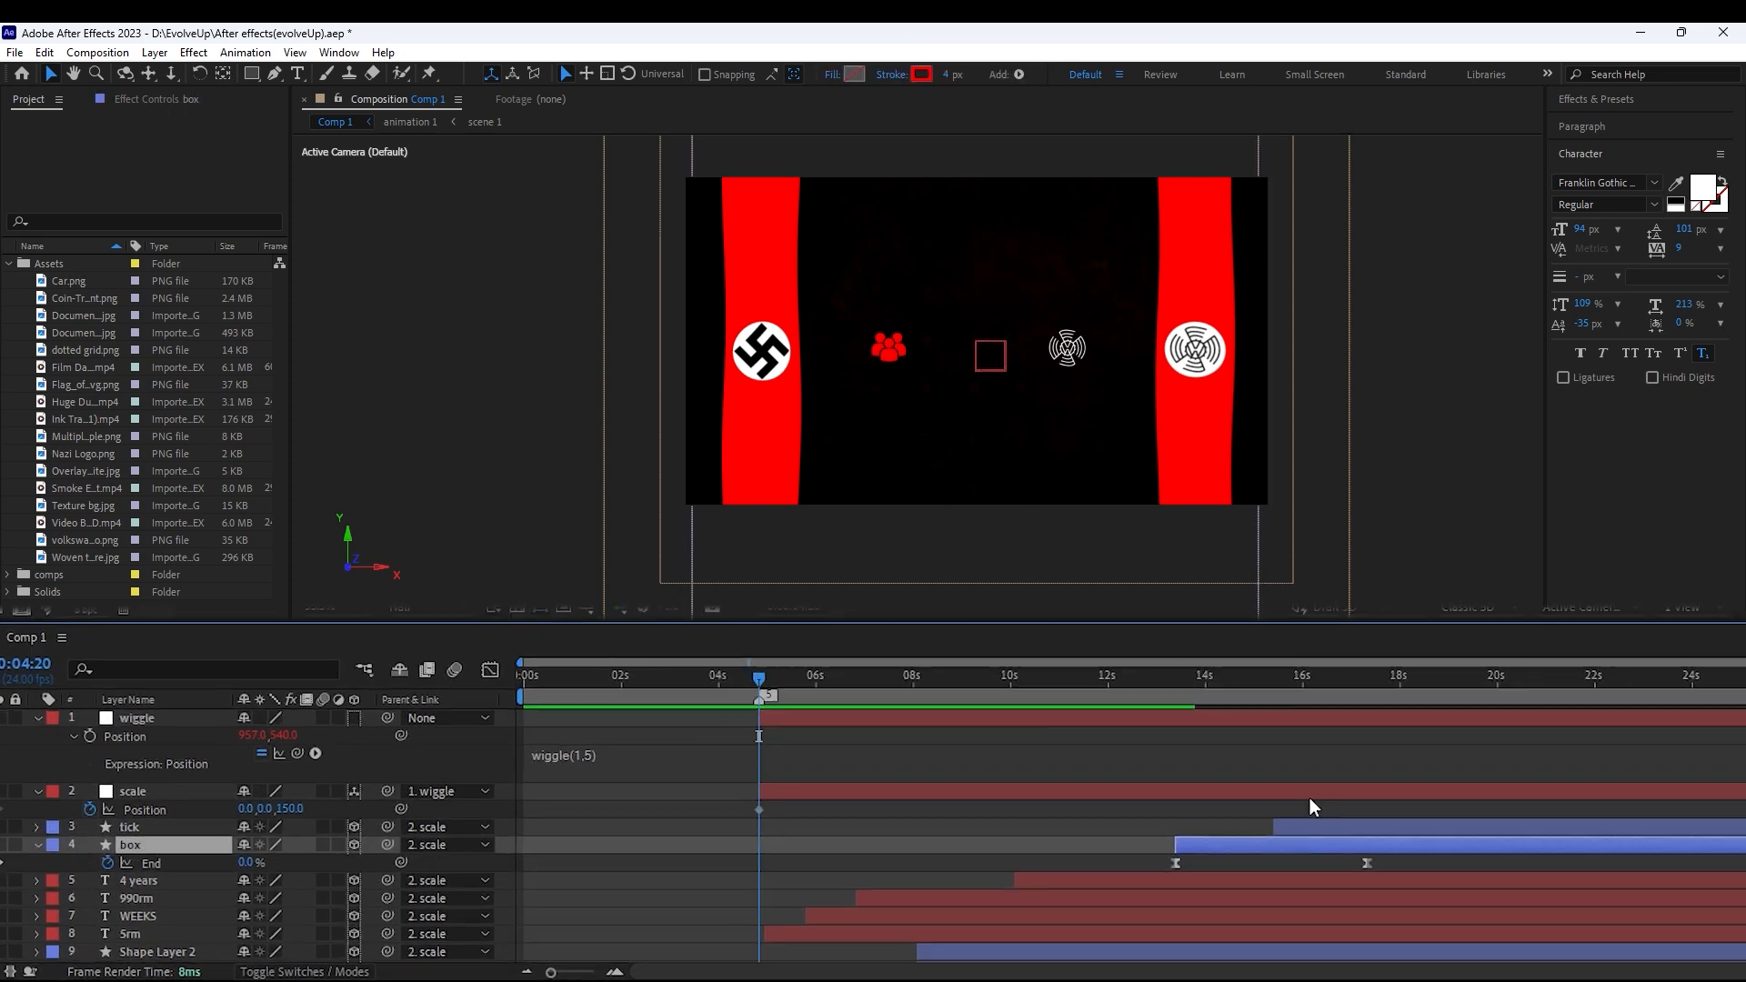
pyautogui.click(1225, 697)
pyautogui.click(286, 802)
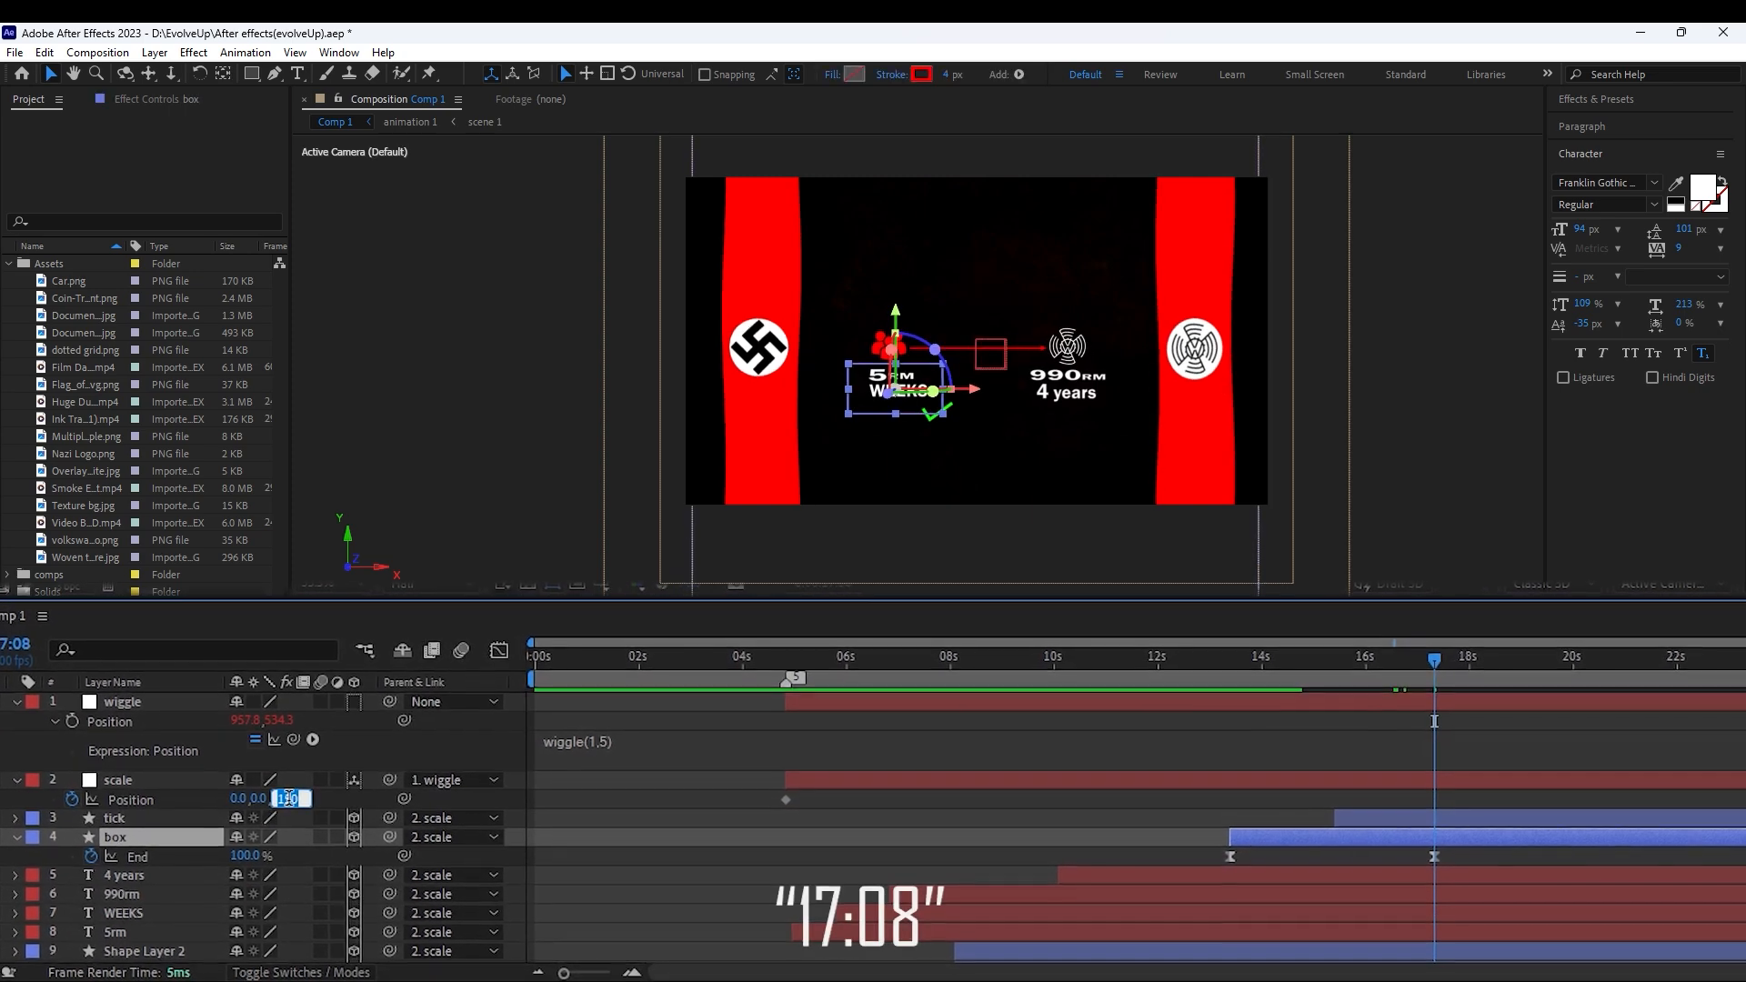
pyautogui.write('0')
pyautogui.press('Return')
# Apply Easy Ease to both scale Position keyframes and shape the speed curve for a fast start and slow finish
pyautogui.moveTo(1437, 784); pyautogui.dragTo(772, 840)
pyautogui.hotkey('shift', 'F3')
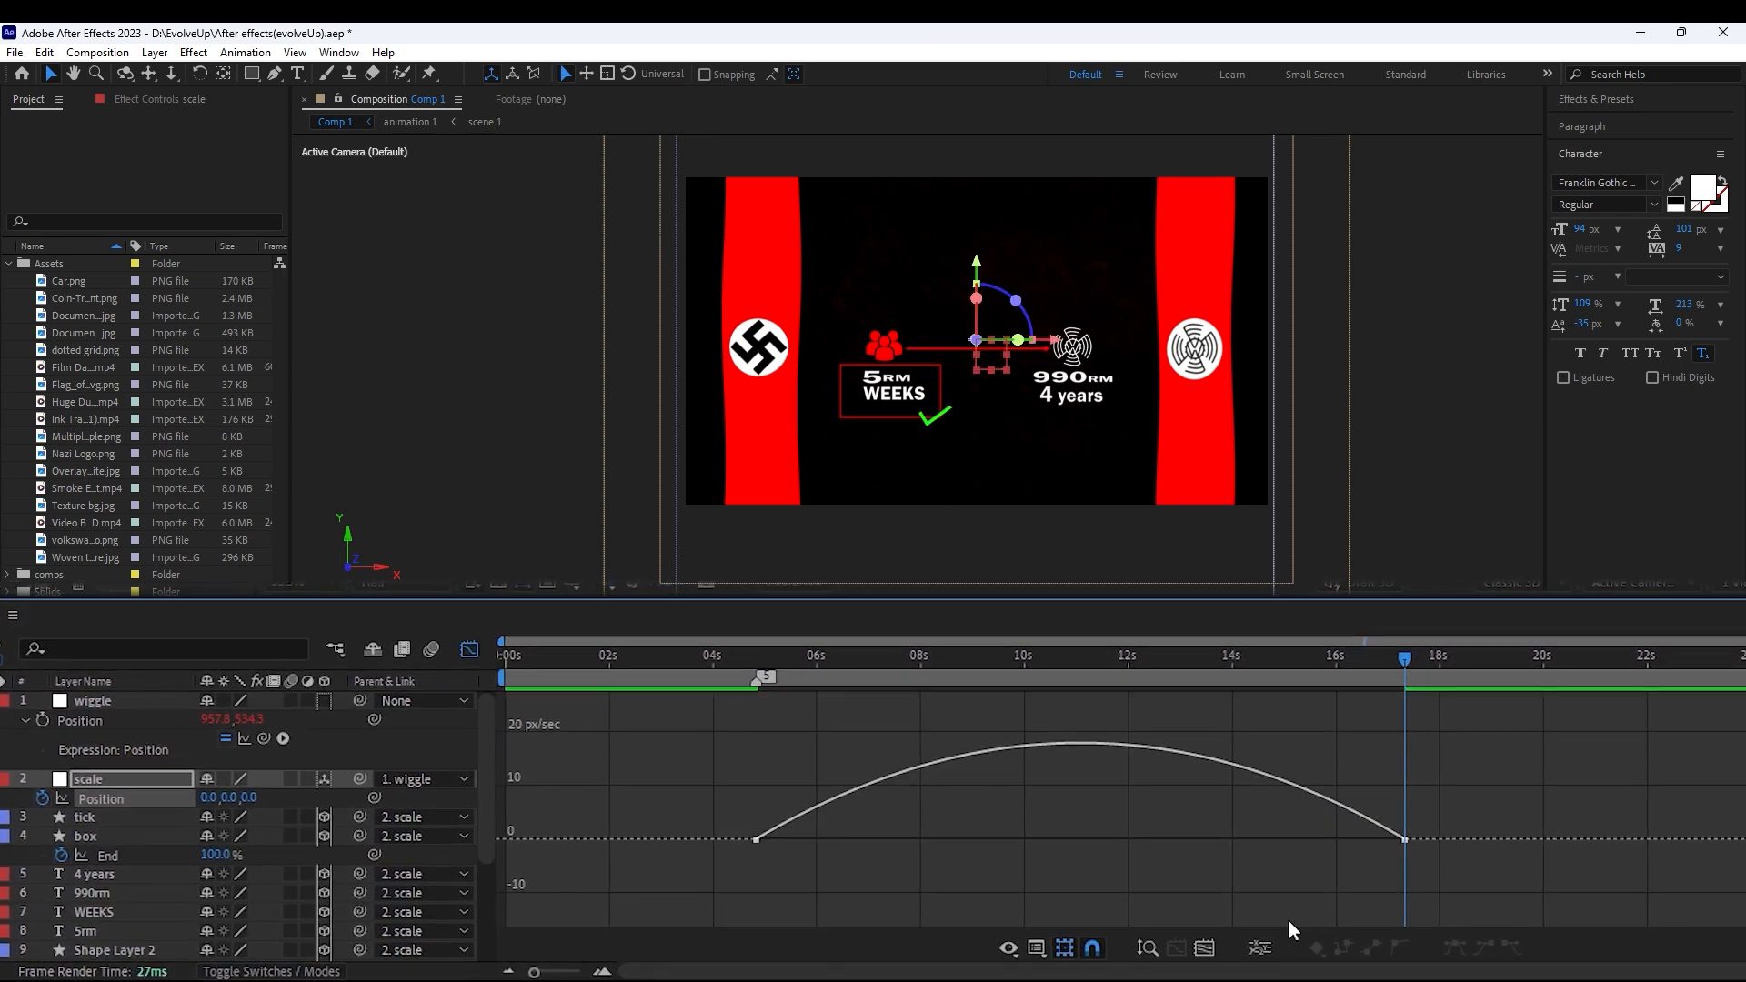
pyautogui.moveTo(1291, 839); pyautogui.dragTo(800, 842)
pyautogui.click(751, 660)
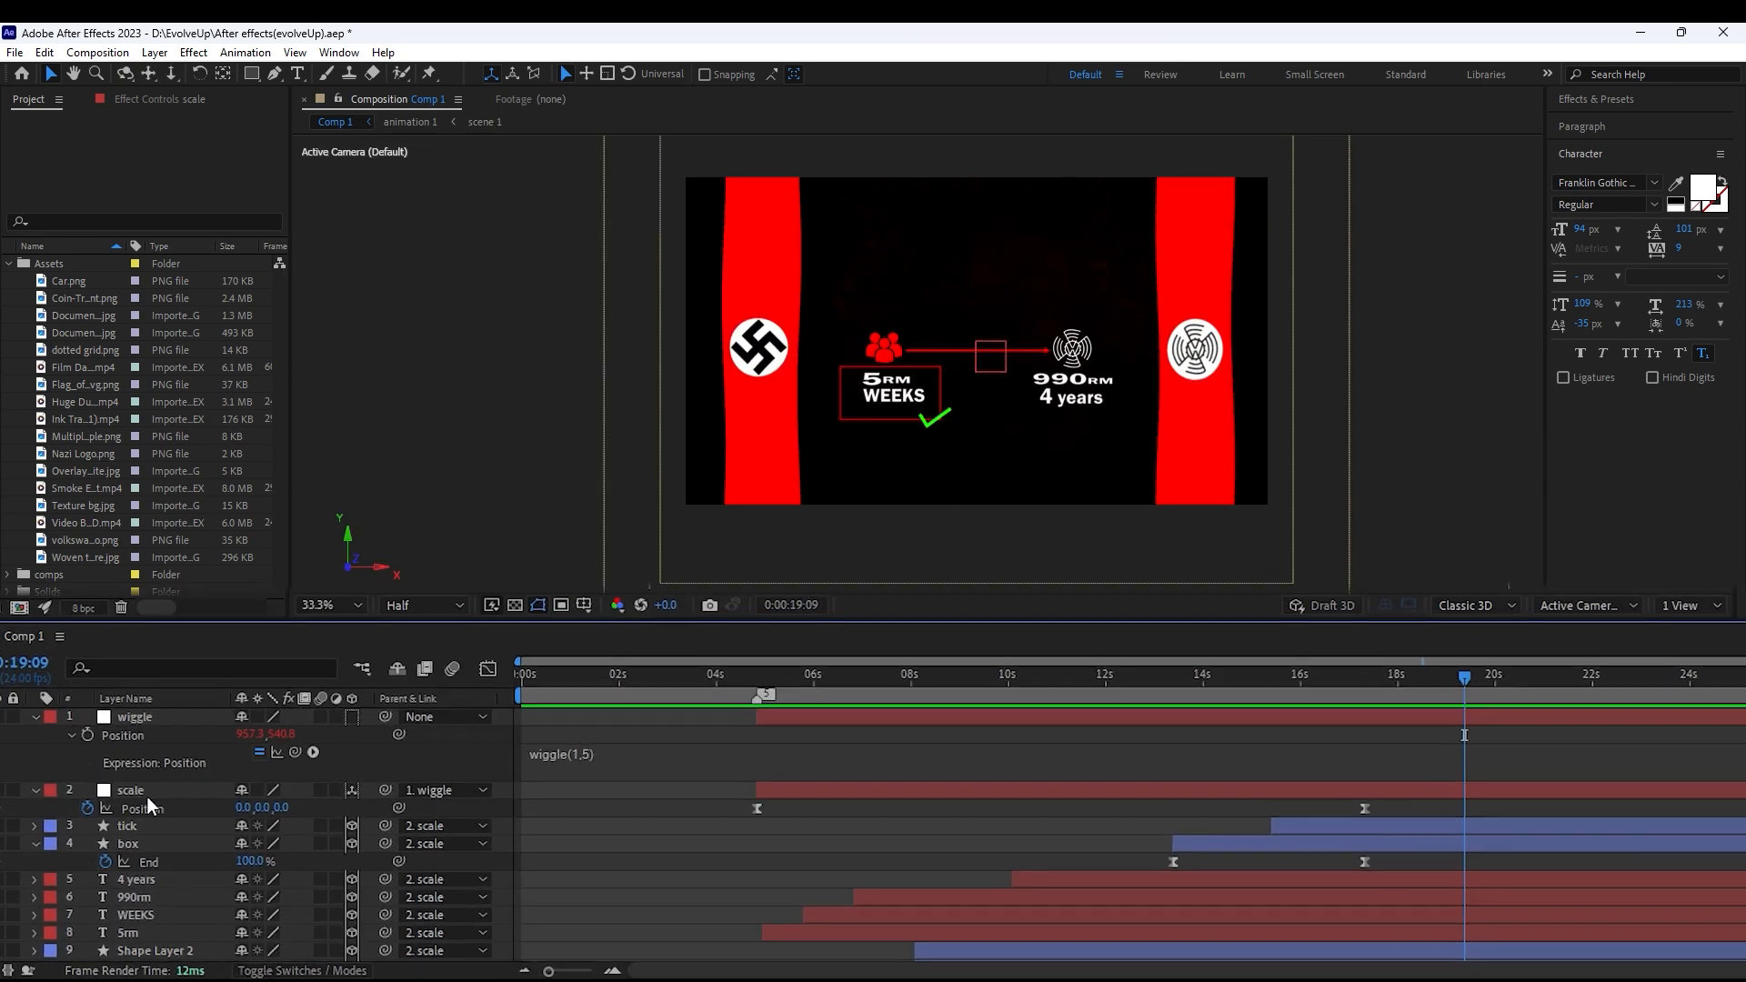
# Keyframe the scale null's Y position at 0:00:19:09 so its linked layers move up out of the frame
pyautogui.click(147, 795)
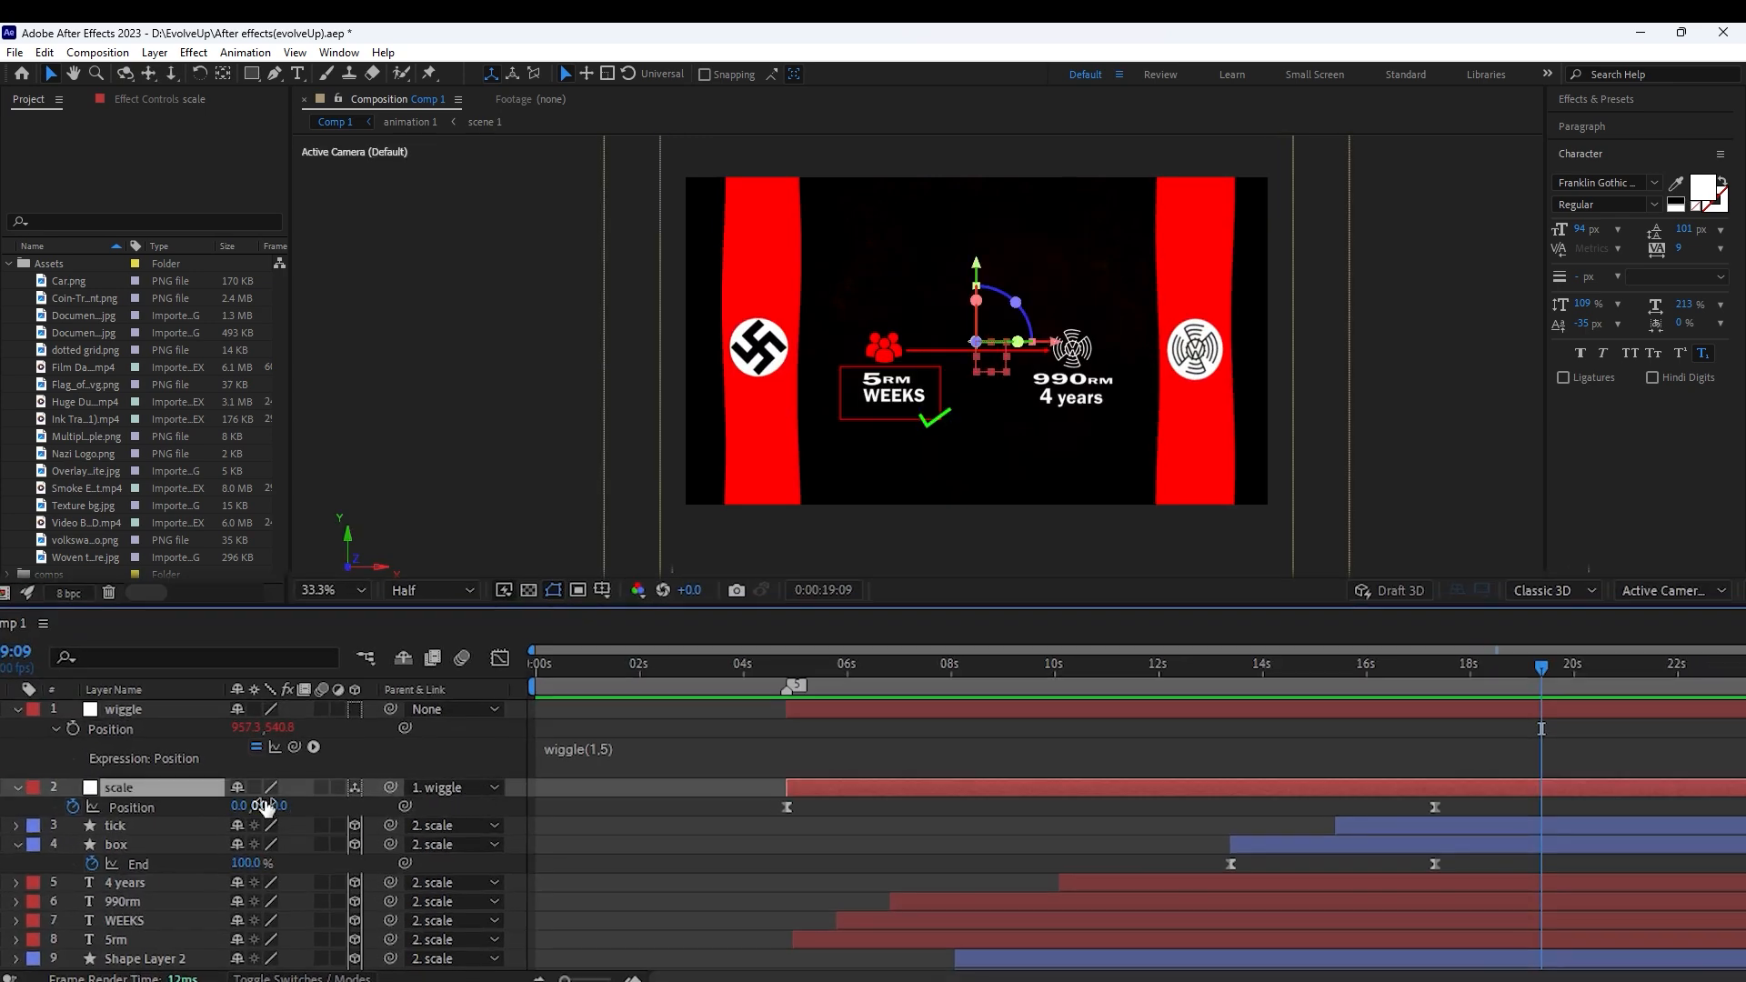
pyautogui.moveTo(265, 807); pyautogui.dragTo(177, 808)
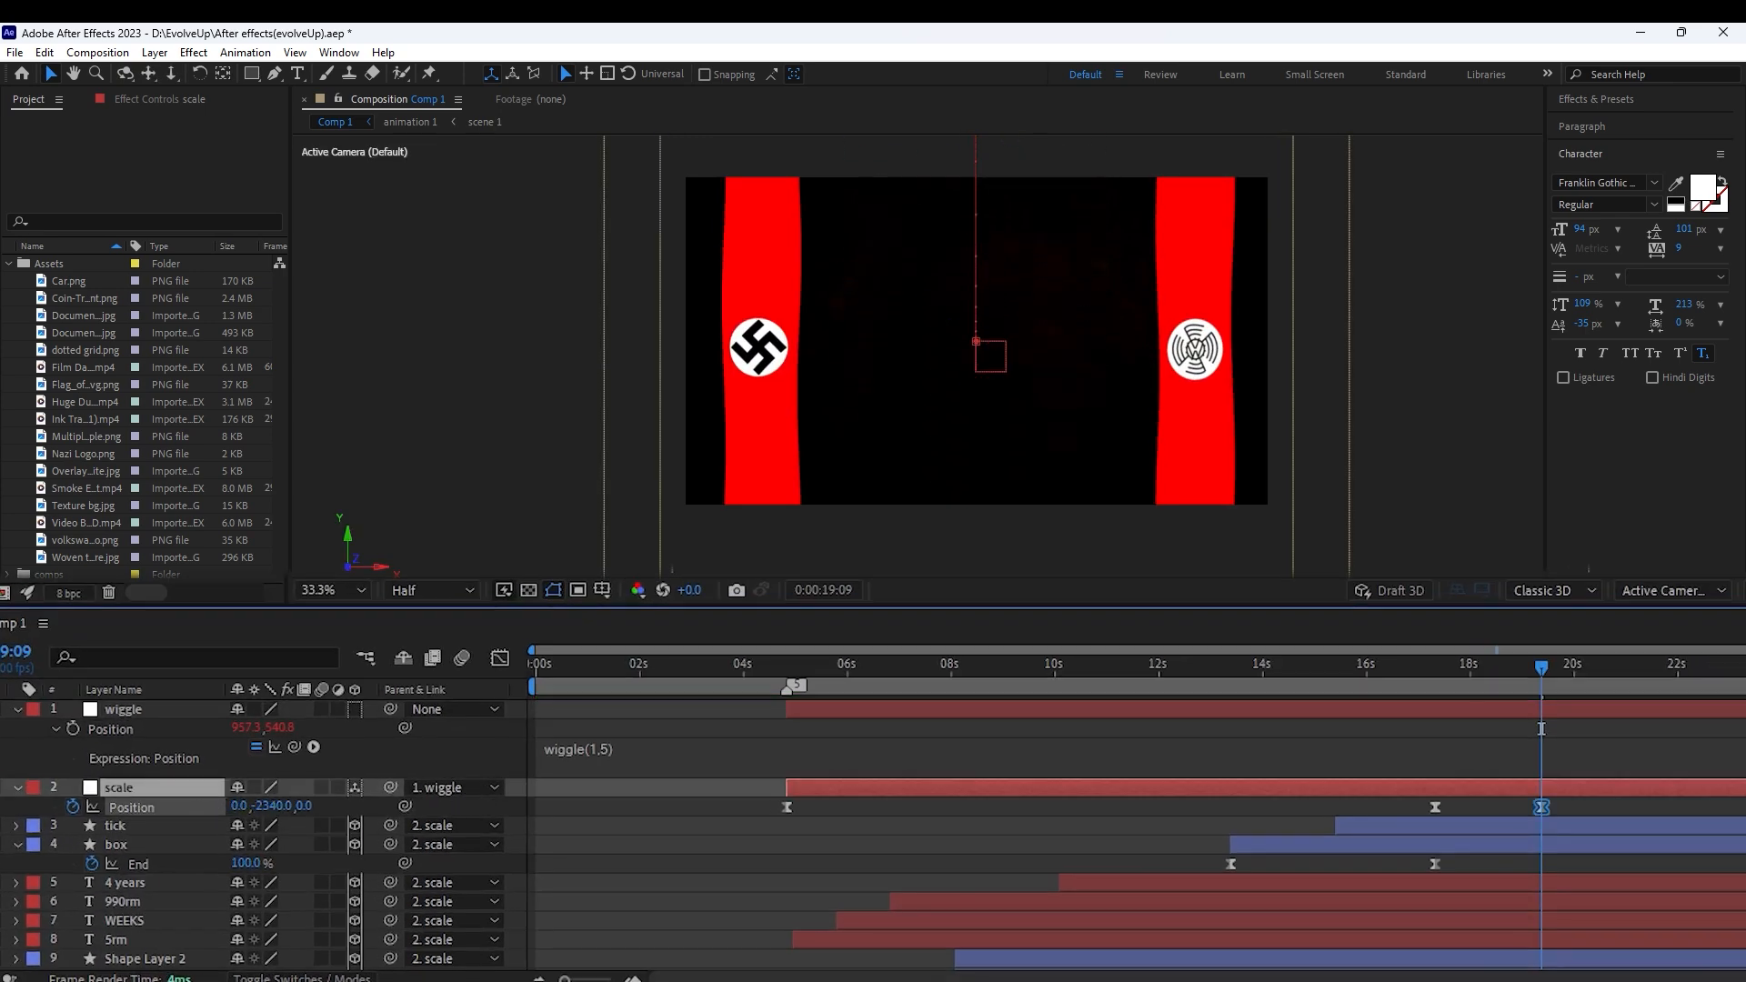
pyautogui.hotkey('ctrl', 'z')
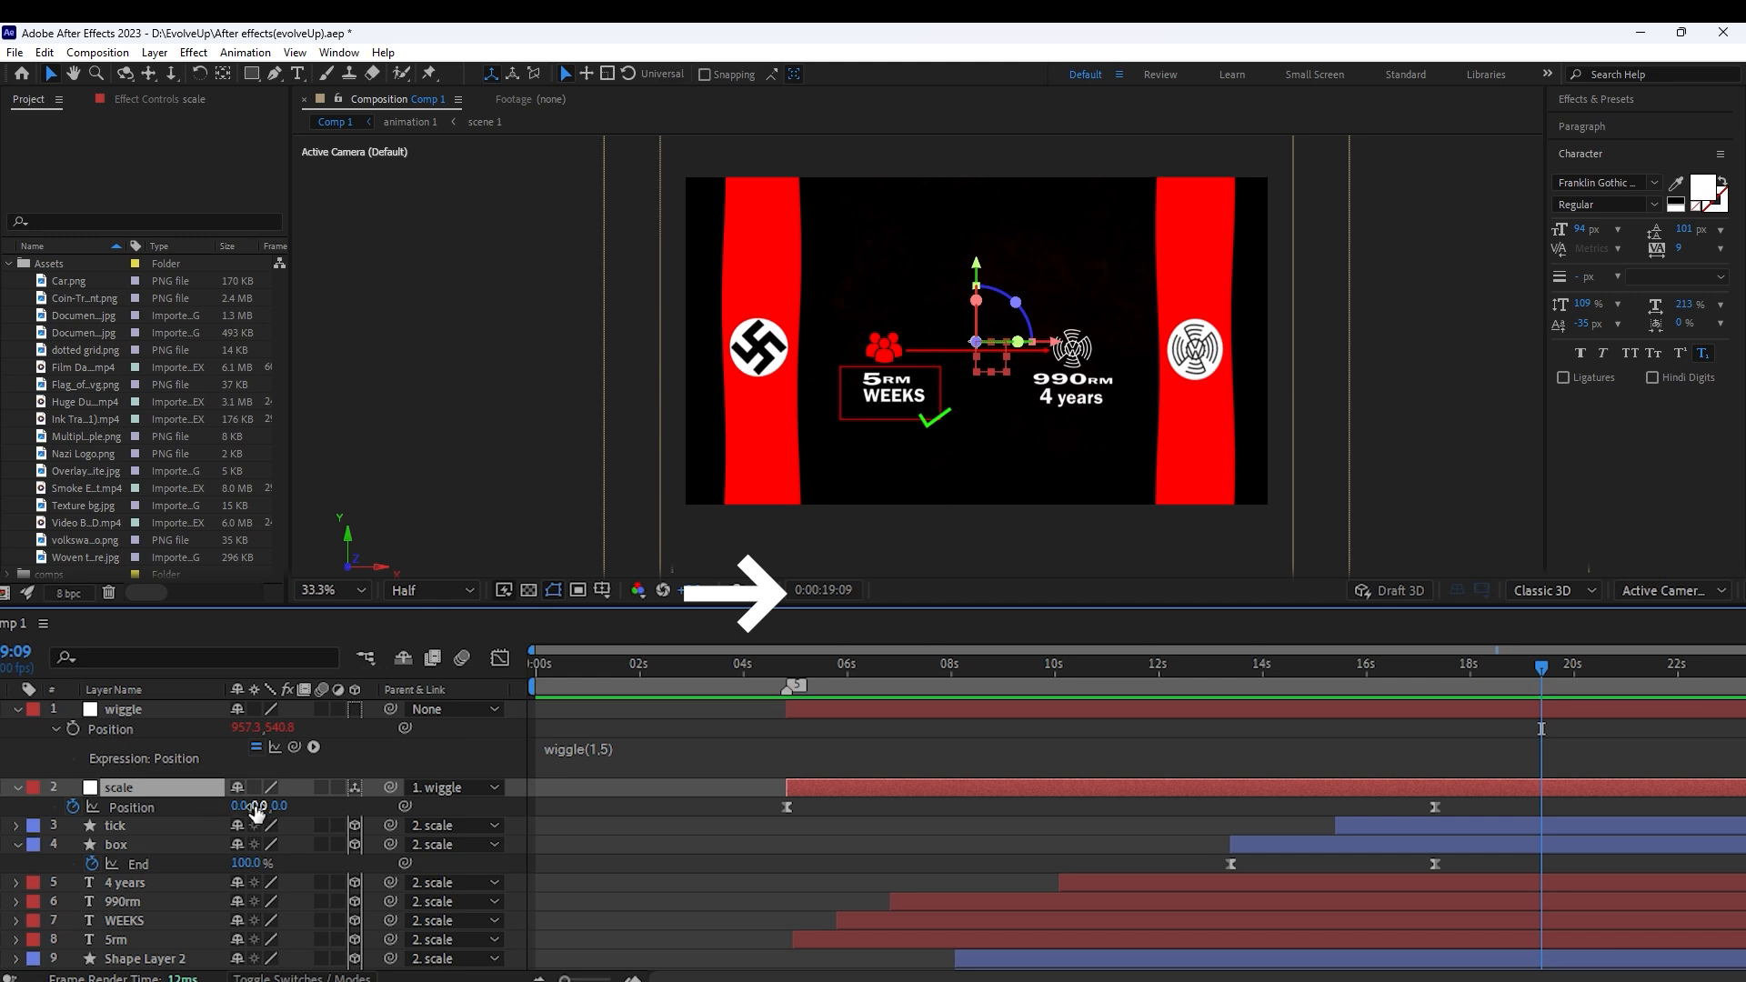
pyautogui.moveTo(257, 808); pyautogui.dragTo(132, 803)
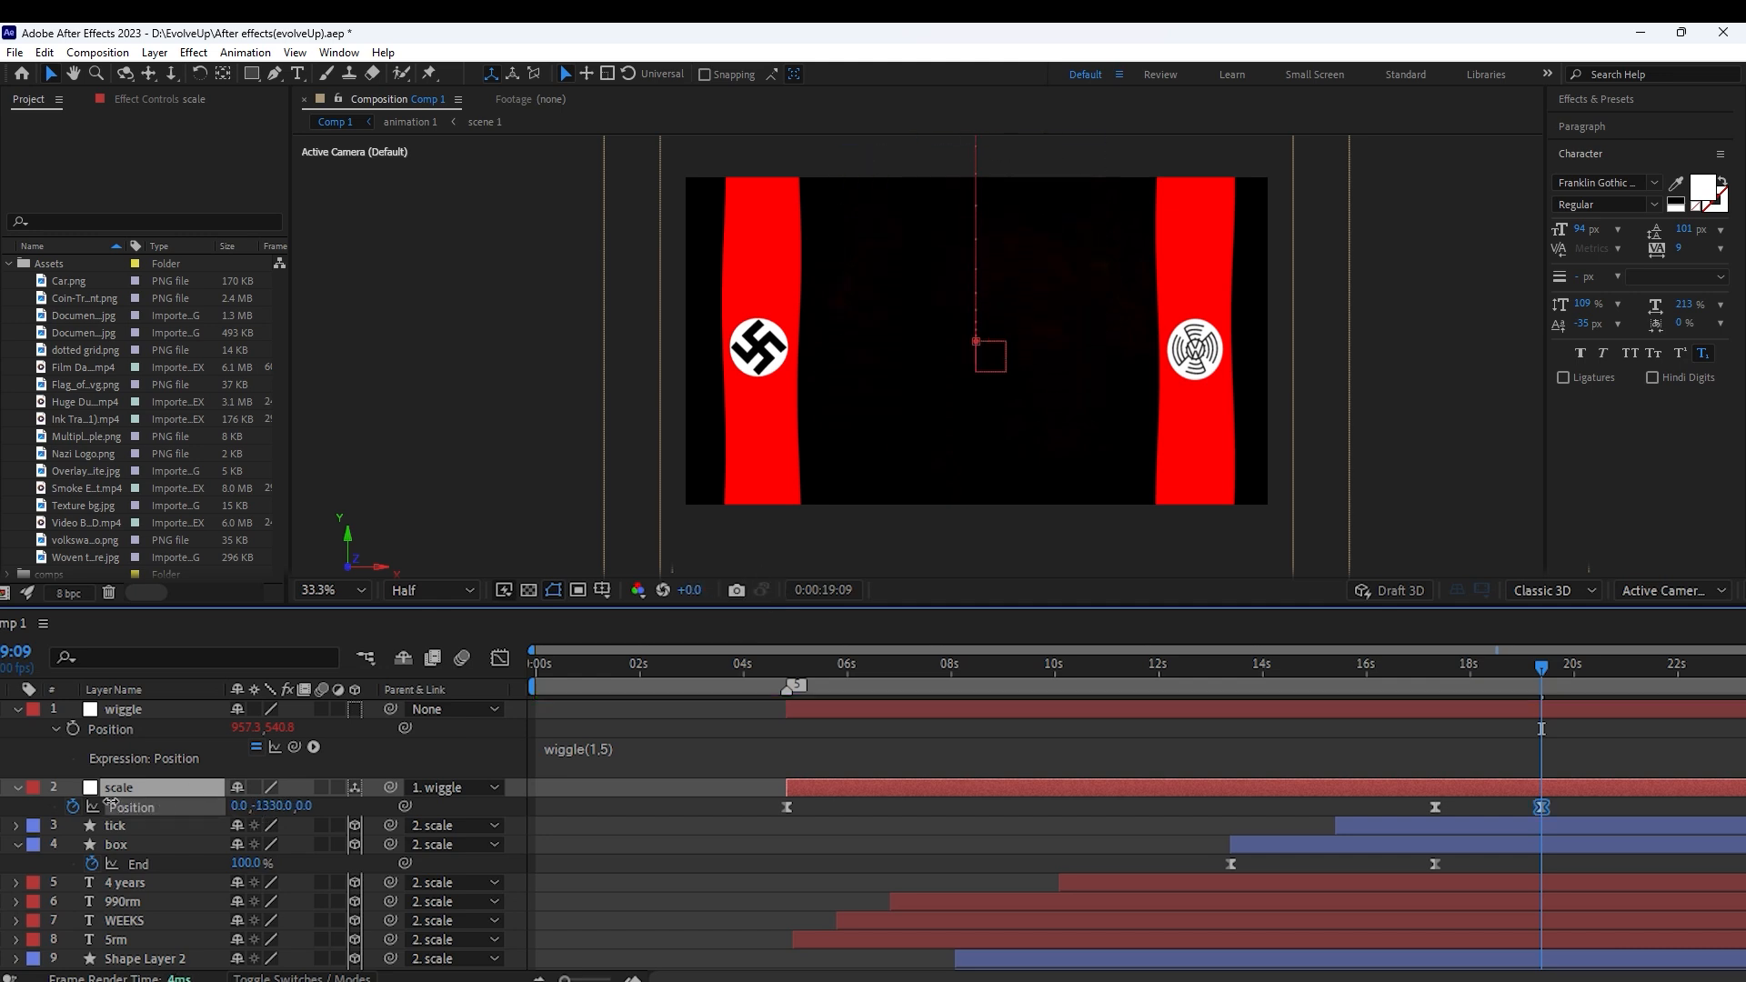
pyautogui.press('j')
# Reveal the dotted grid's Opacity keyframes and scrub through its fade-out
pyautogui.scroll(-3, 1542, 739)
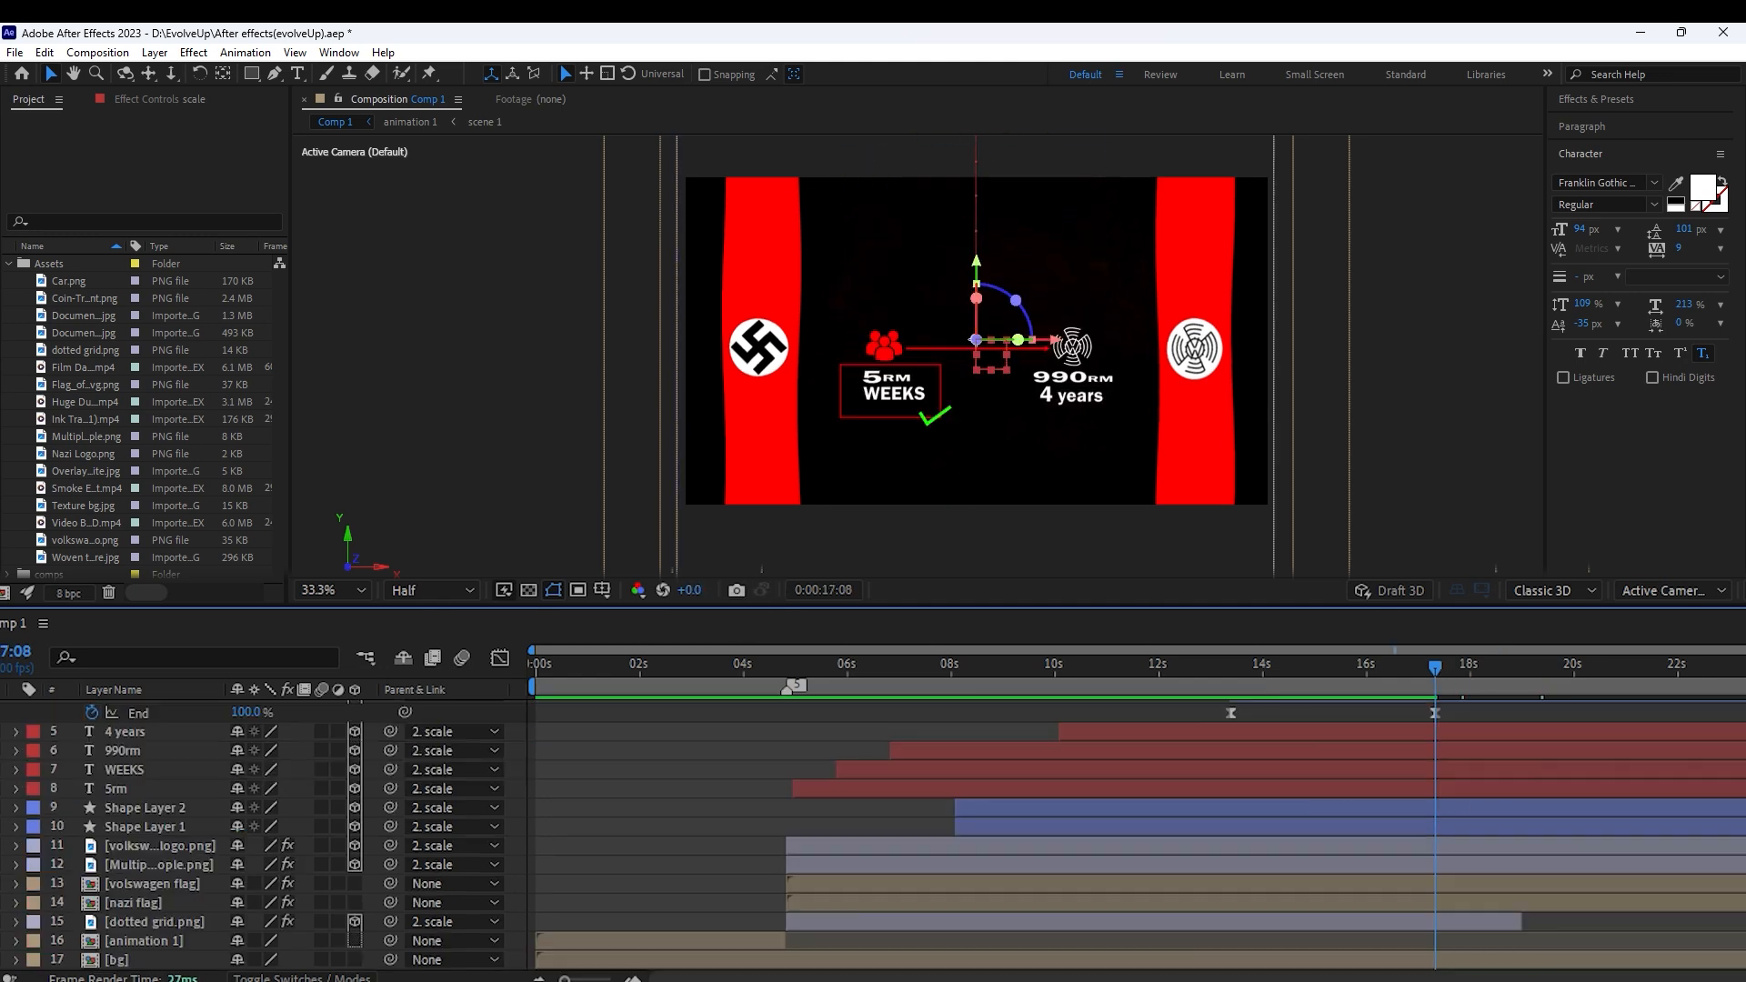
pyautogui.click(161, 924)
pyautogui.press('t')
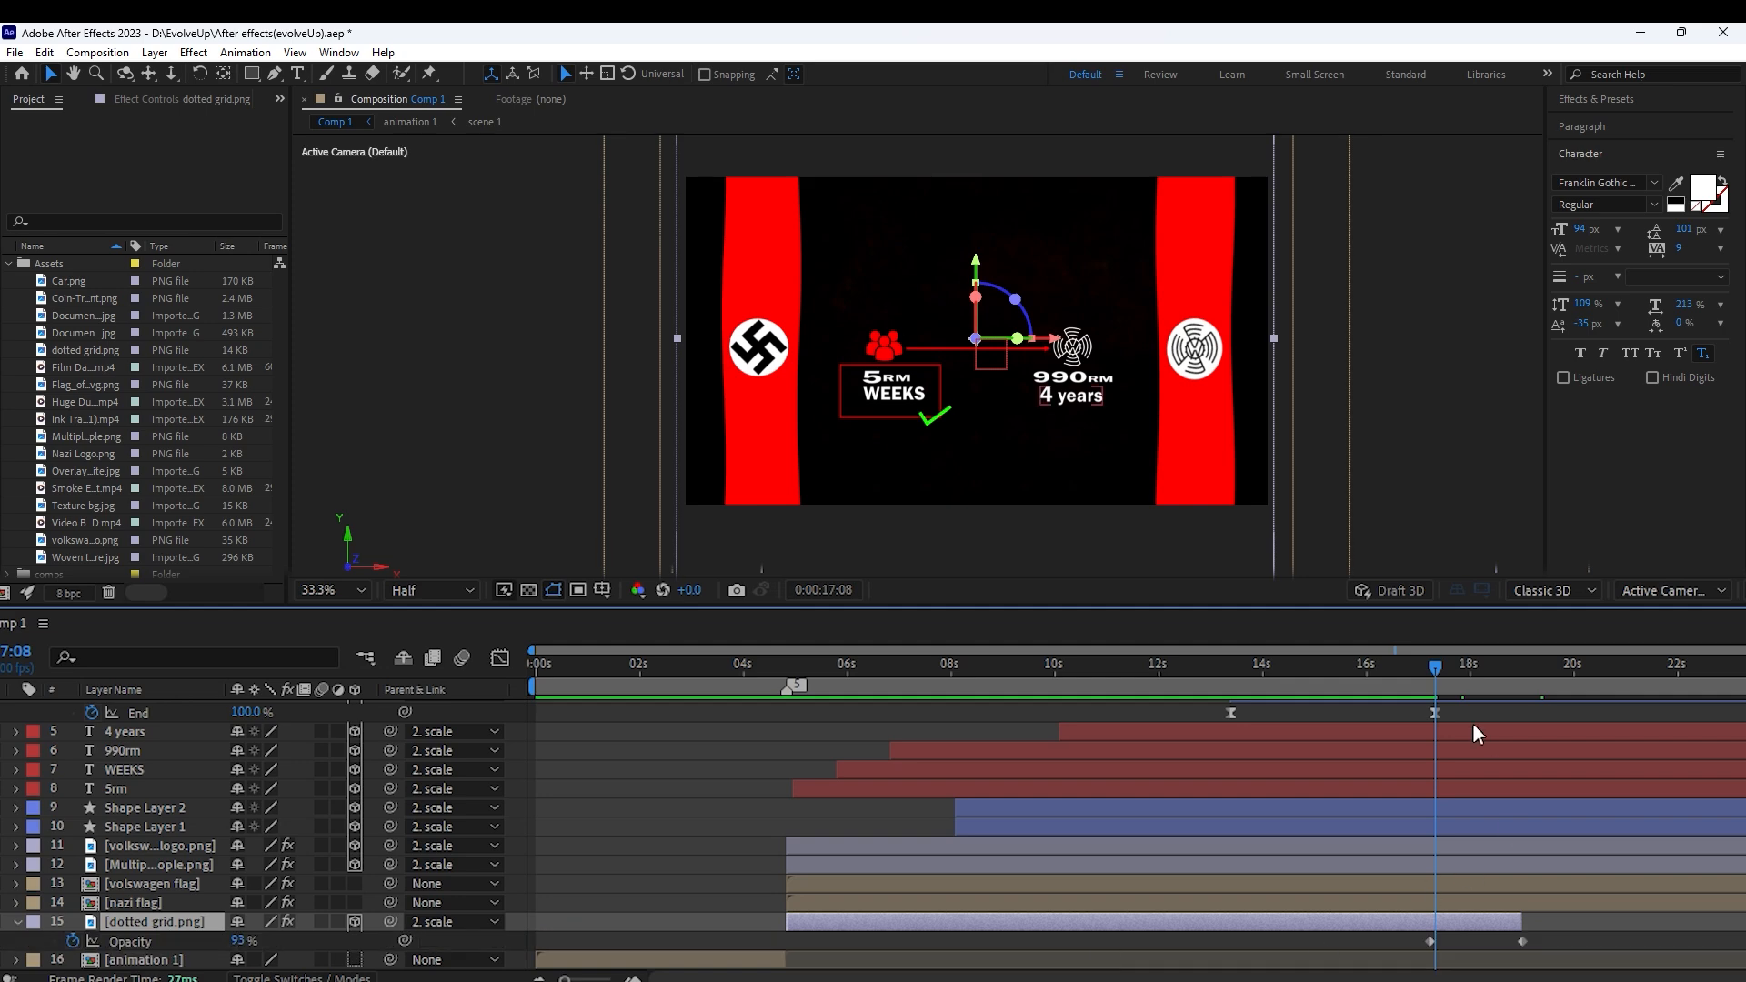
pyautogui.moveTo(1434, 671); pyautogui.dragTo(1427, 673)
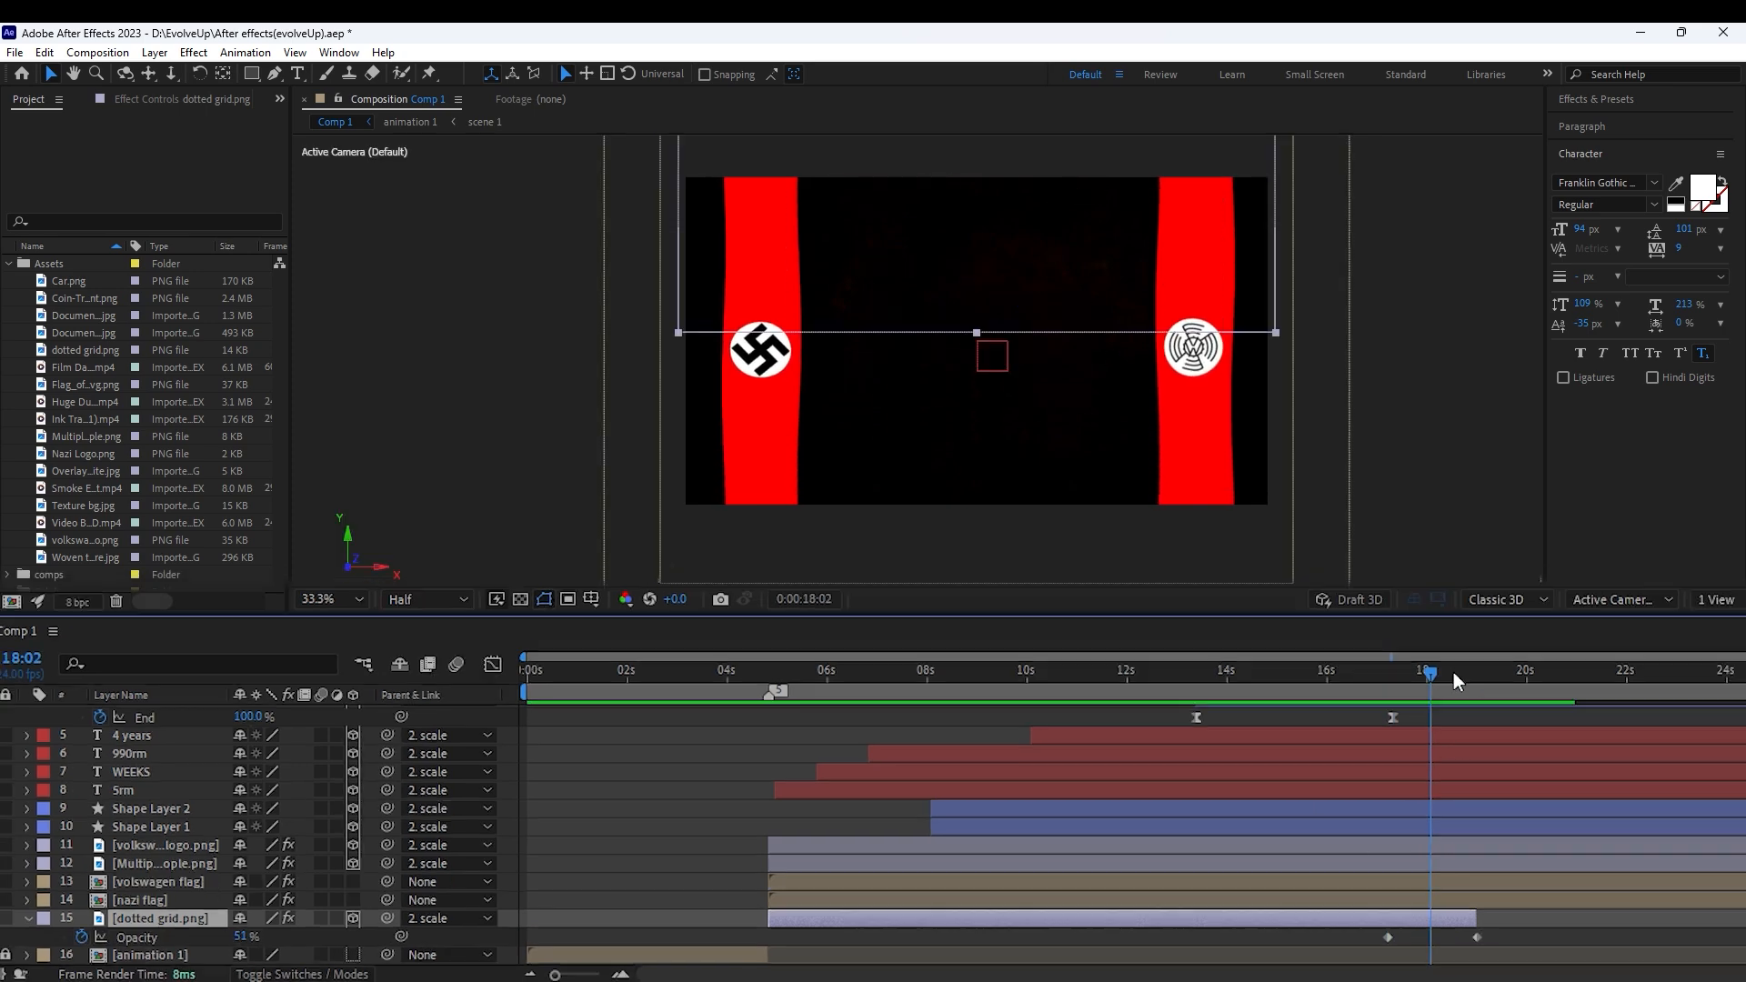
# Duplicate the Multiple people layer, start the copy at 0:00:17:08, and set its parent to None
pyautogui.click(173, 843)
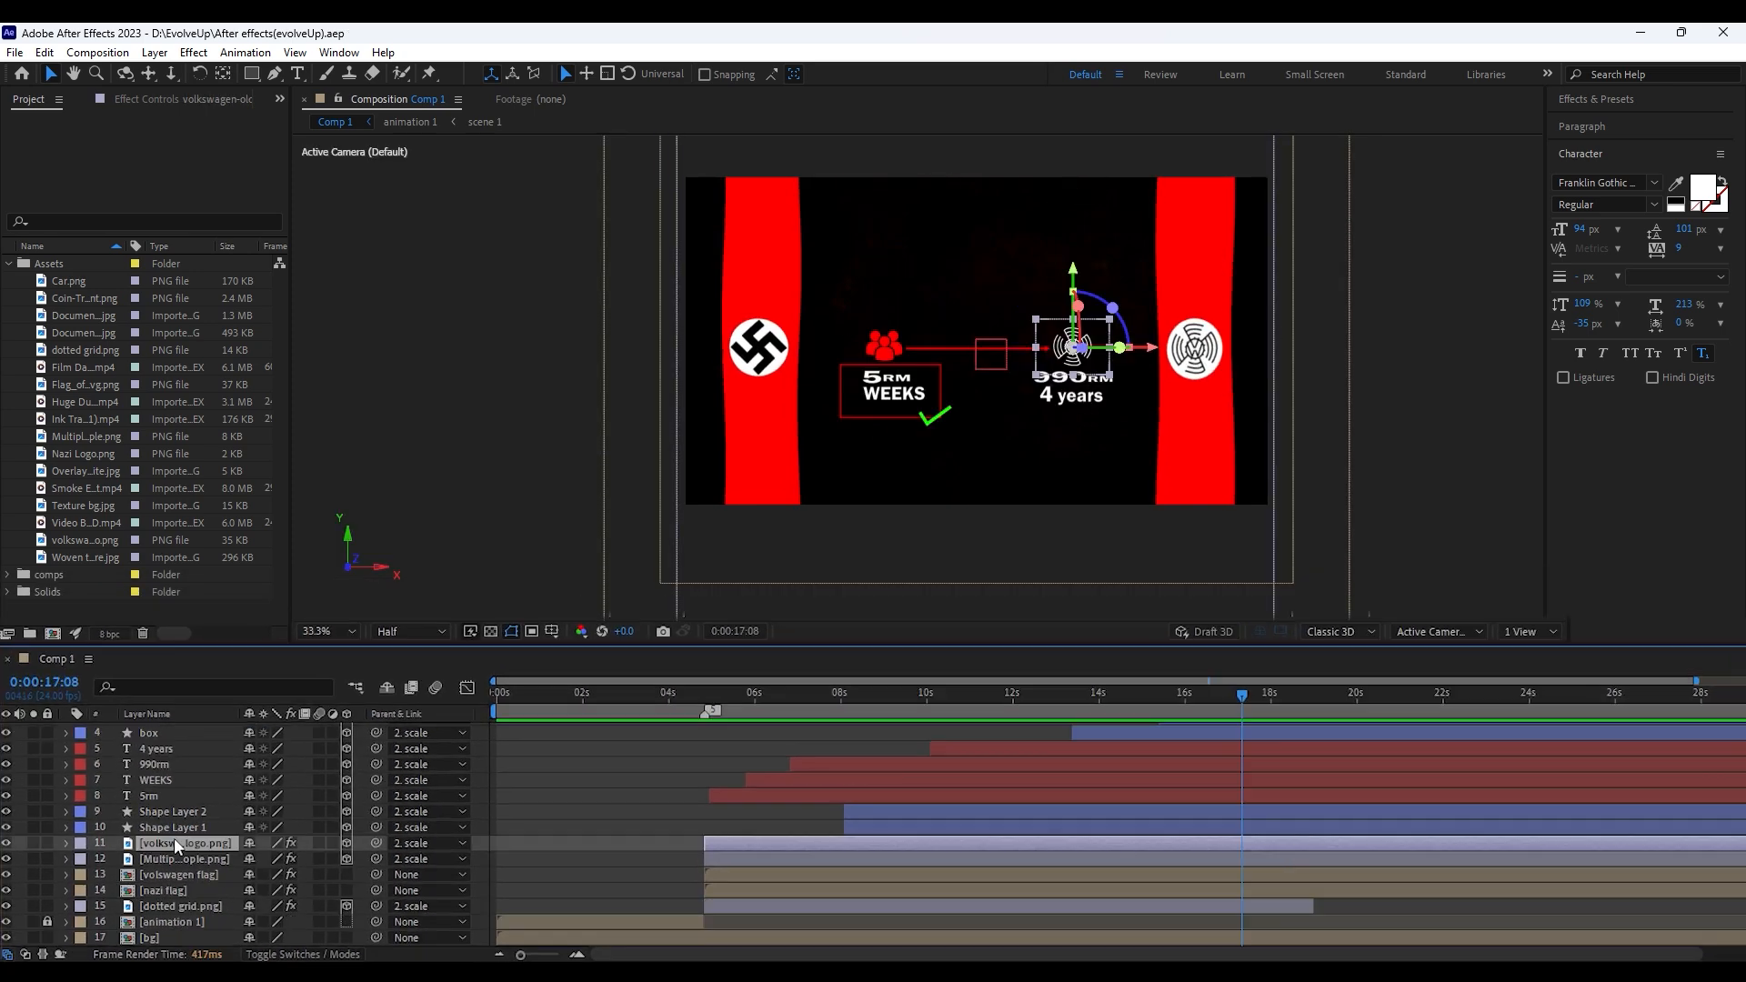
pyautogui.click(175, 827)
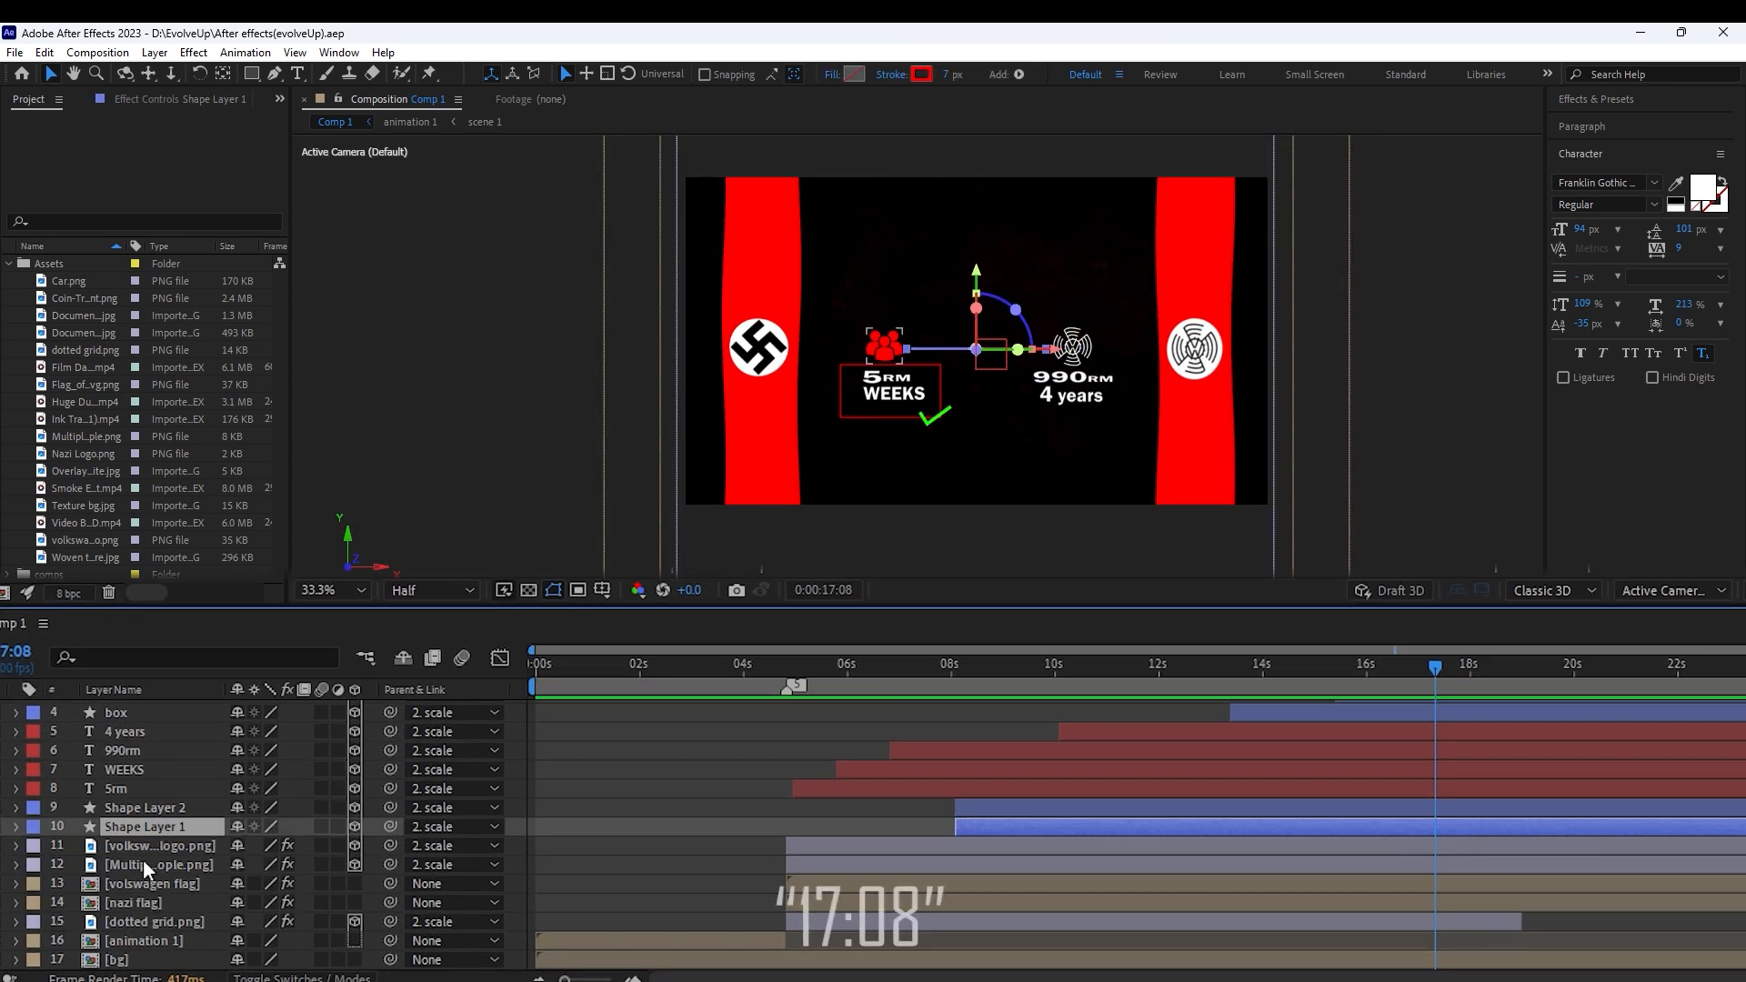
pyautogui.click(144, 864)
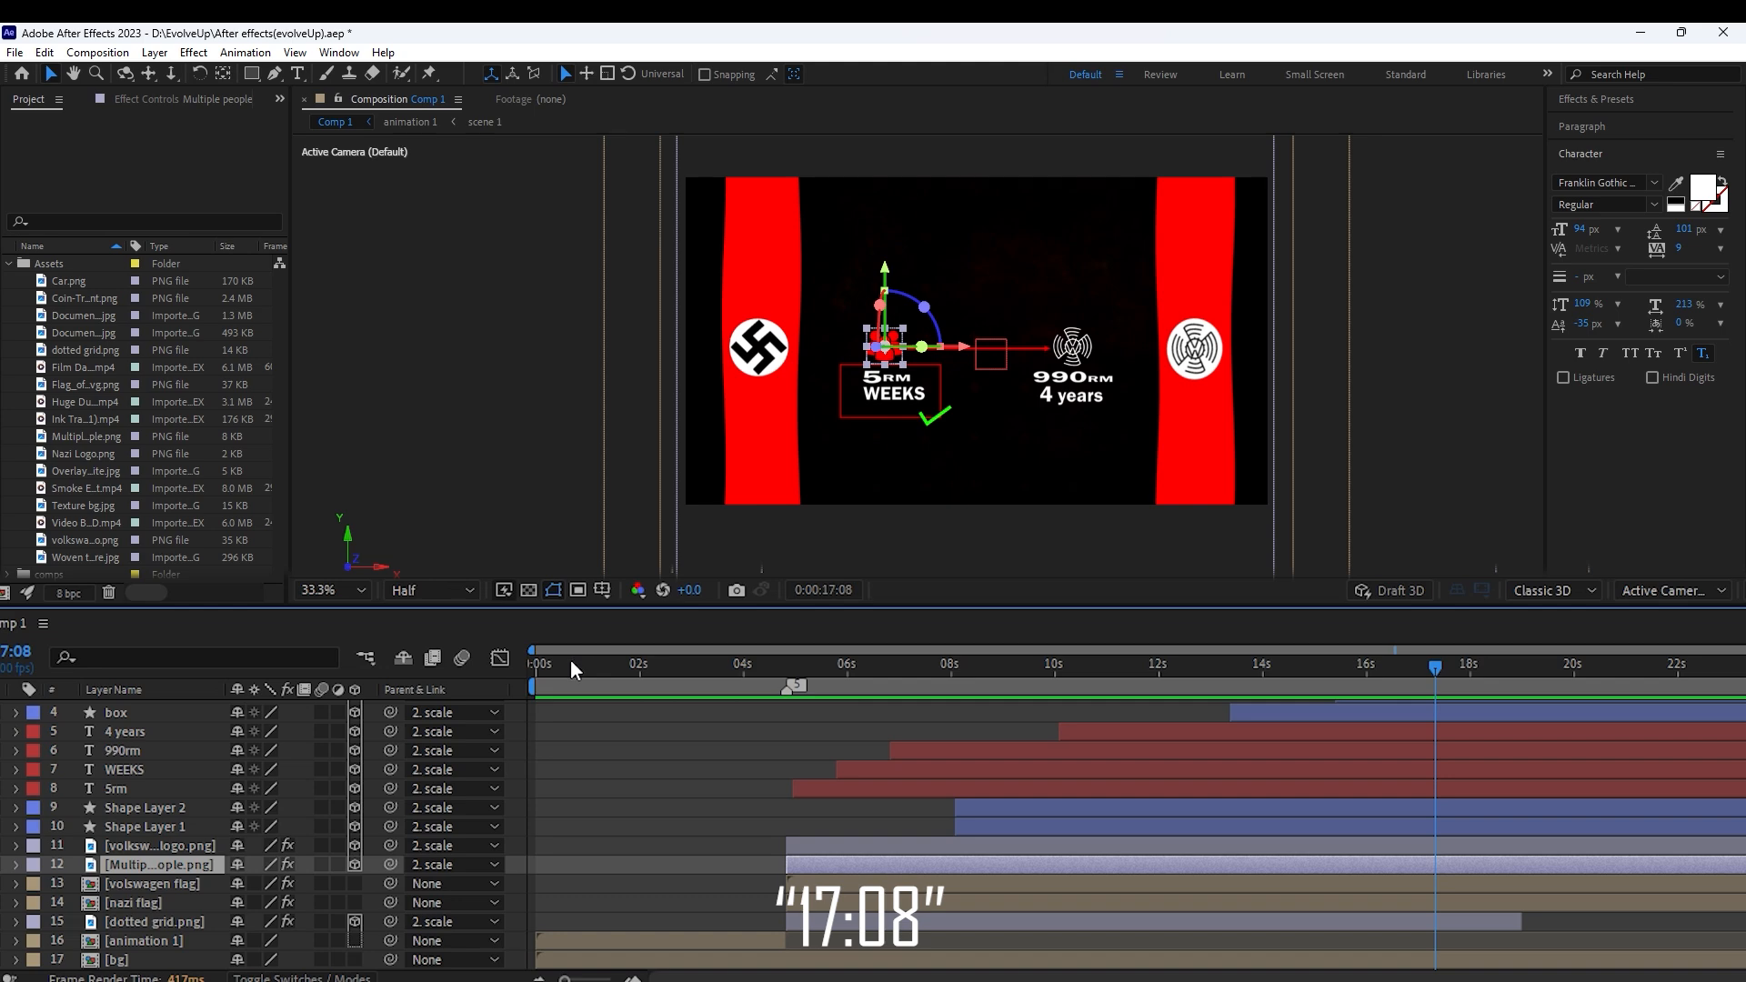
pyautogui.hotkey('ctrl', 'd')
pyautogui.moveTo(925, 864); pyautogui.dragTo(1535, 873)
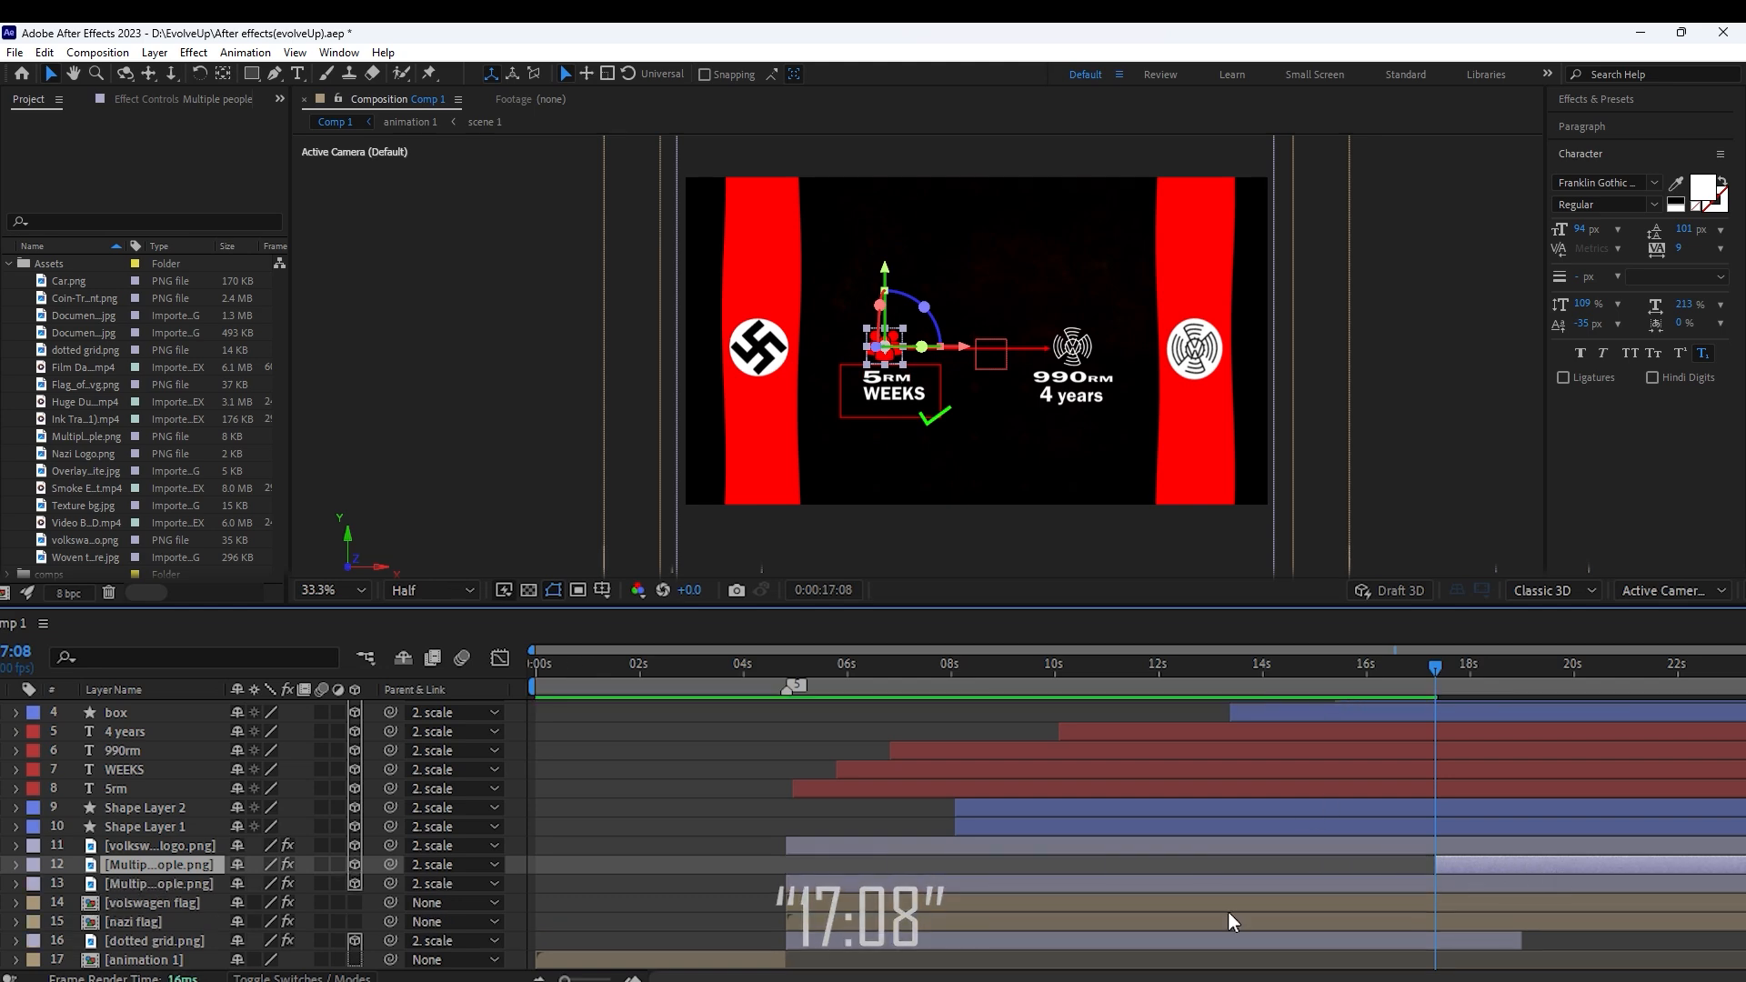
pyautogui.click(450, 865)
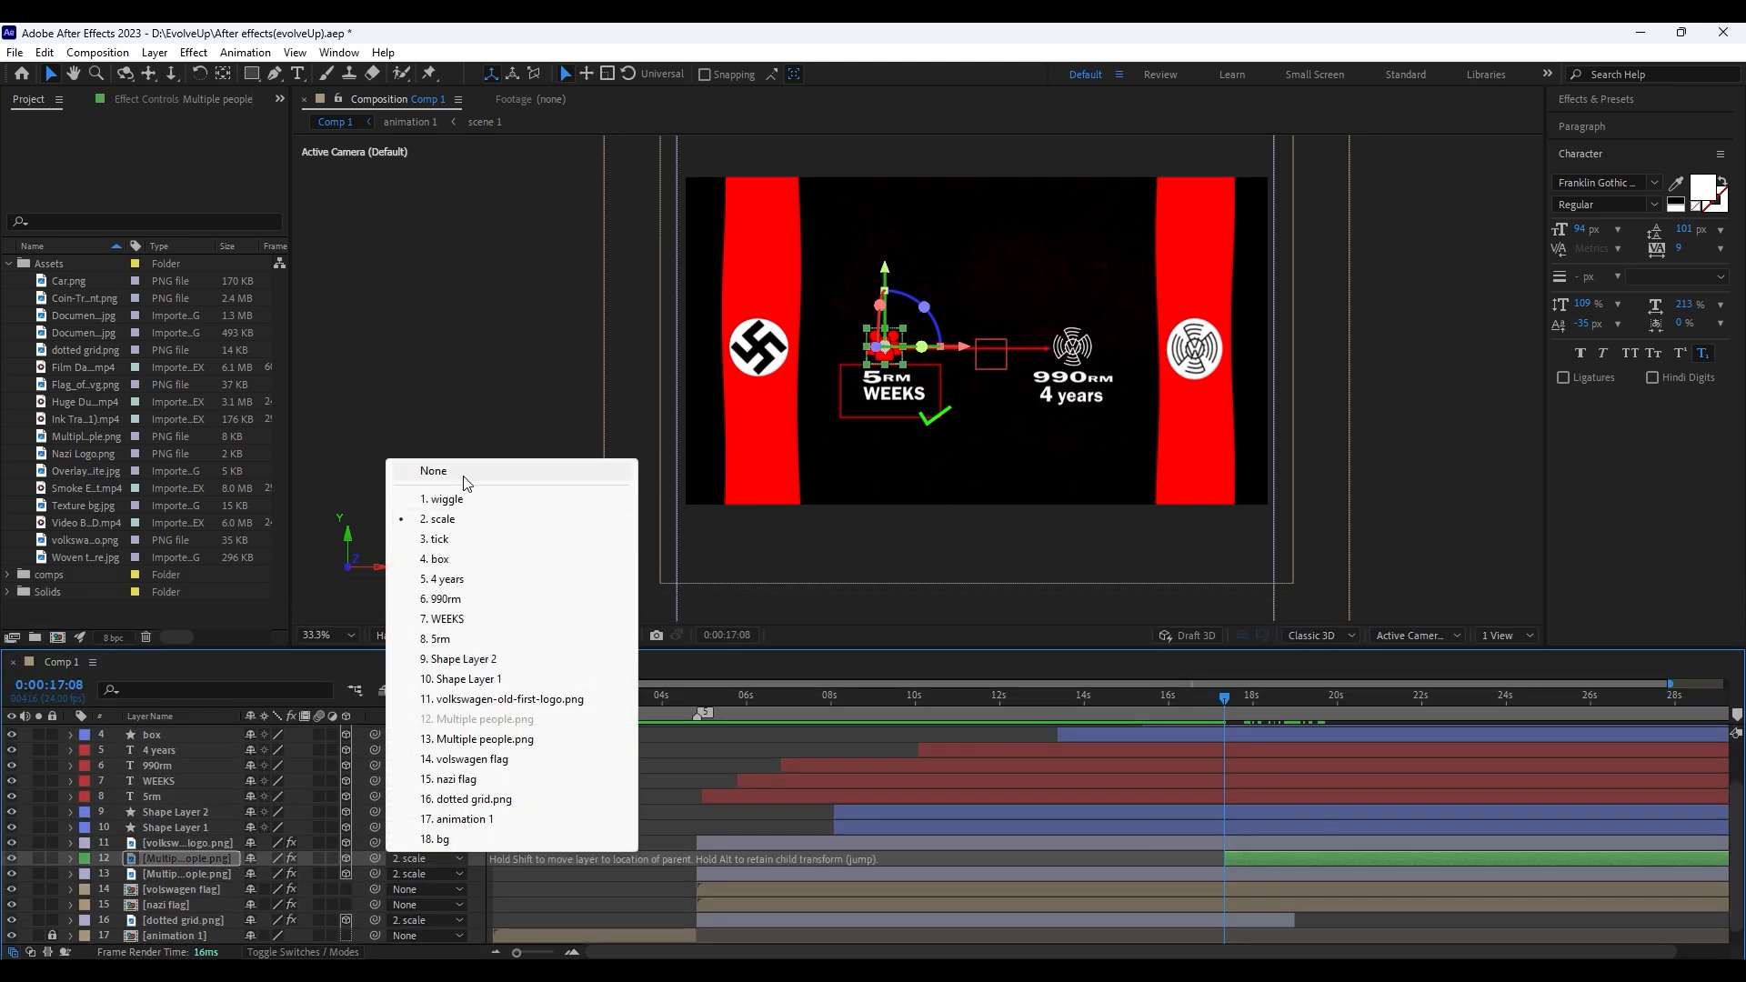
pyautogui.click(466, 471)
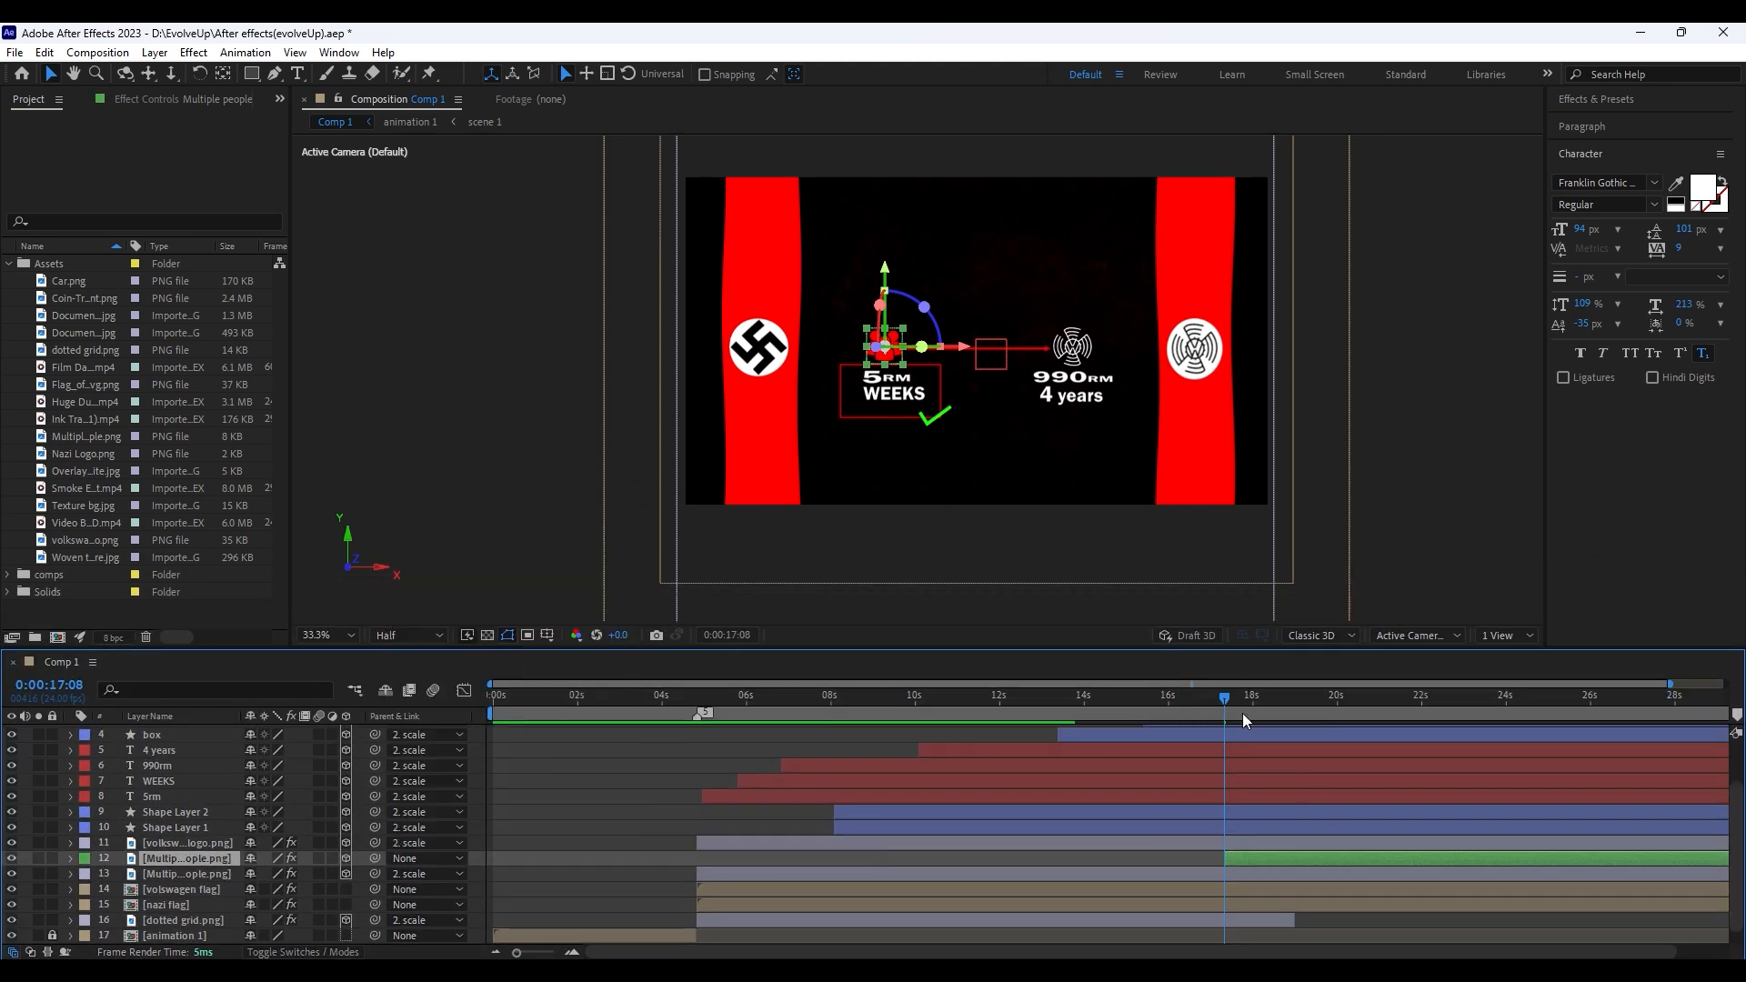
# At 0:00:19:00, move the people icon copy toward the centre, duplicate it into a row of three, and slightly raise the outermost right icon
pyautogui.click(1297, 712)
pyautogui.scroll(2, 1738, 816)
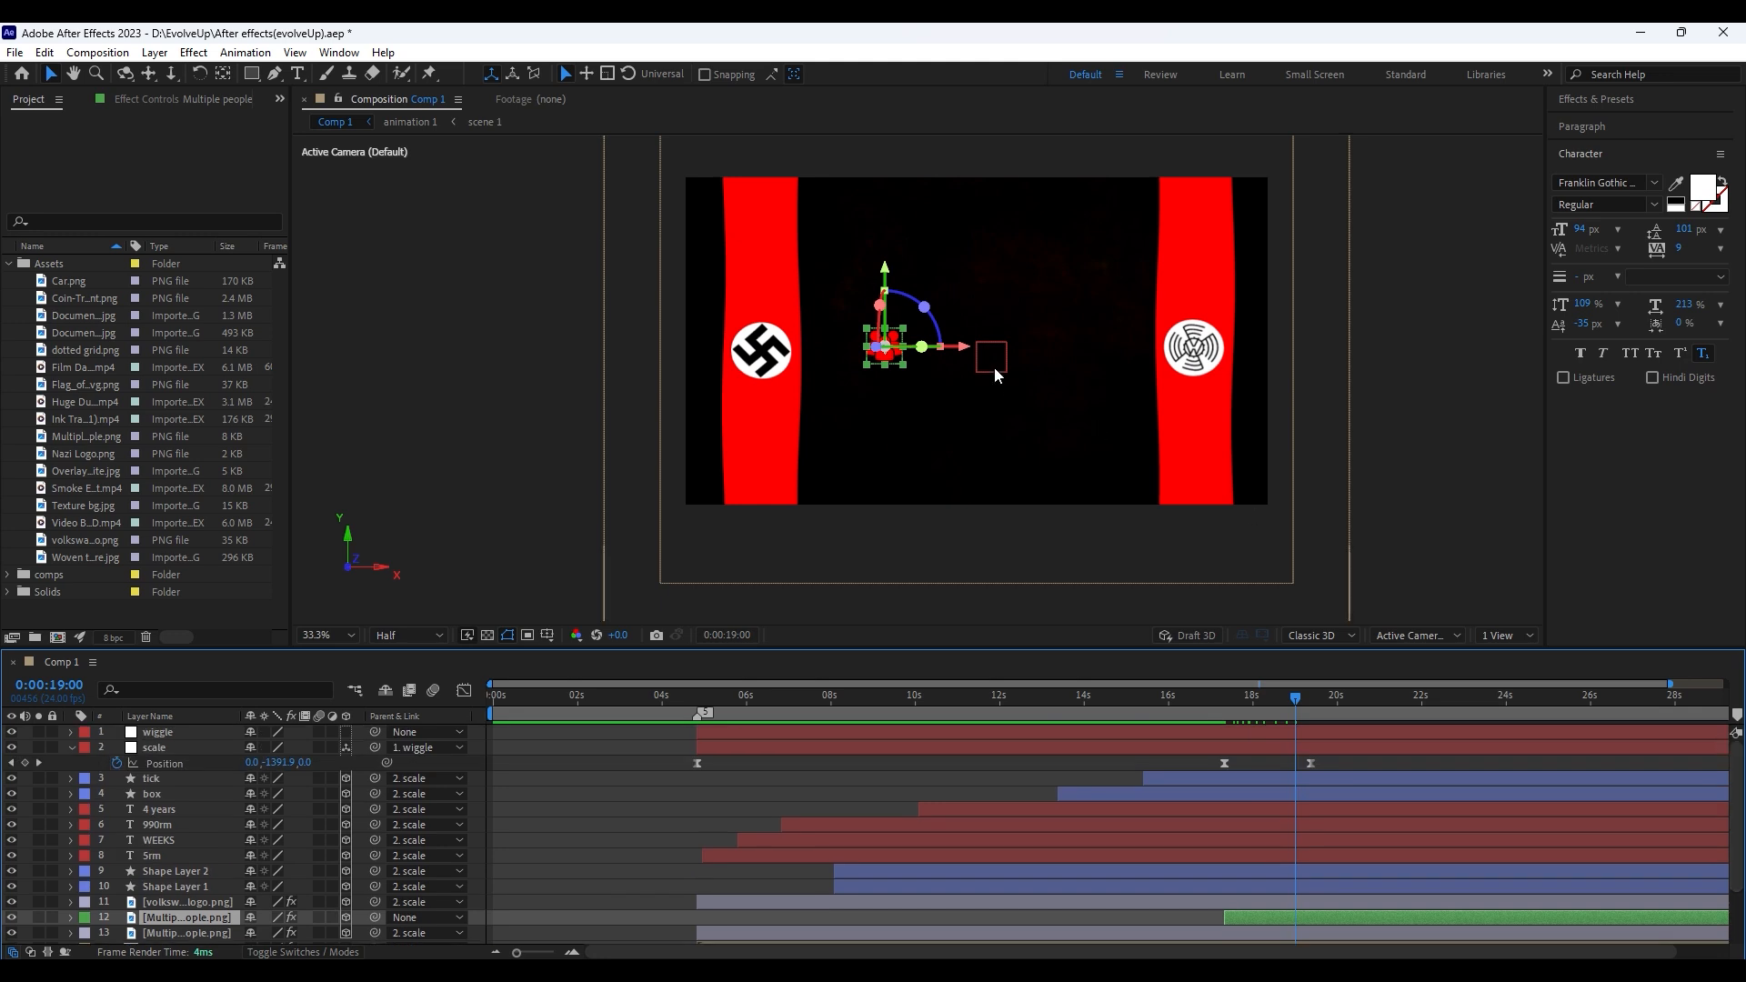
pyautogui.scroll(3, 1039, 345)
pyautogui.moveTo(1101, 380); pyautogui.dragTo(1218, 380)
pyautogui.hotkey('ctrl', 'd')
pyautogui.scroll(-1, 1156, 380)
pyautogui.scroll(1, 1157, 380)
pyautogui.hotkey('ctrl', 'd')
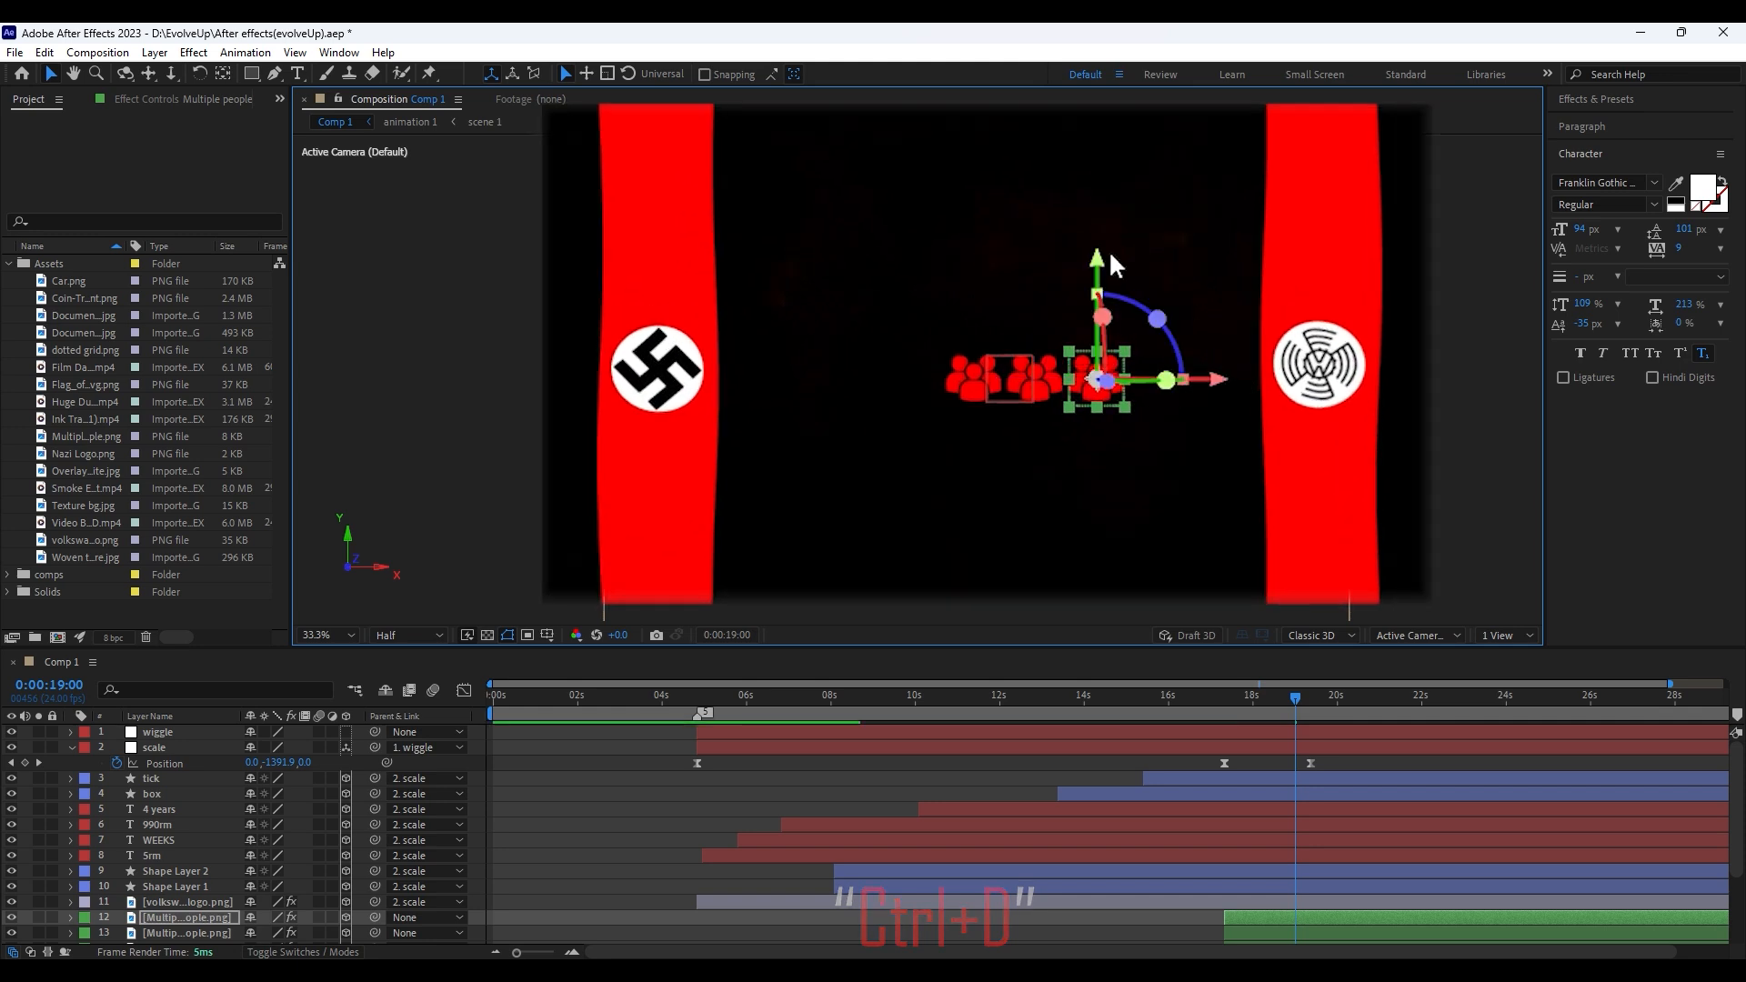
pyautogui.moveTo(1098, 261); pyautogui.dragTo(1099, 239)
# Duplicate an inner people icon, place the copy at the row's far left, and raise it to match the outermost right icon
pyautogui.scroll(-1, 1280, 912)
pyautogui.click(1280, 913)
pyautogui.hotkey('ctrl', 'd')
pyautogui.moveTo(1093, 380); pyautogui.dragTo(1035, 380)
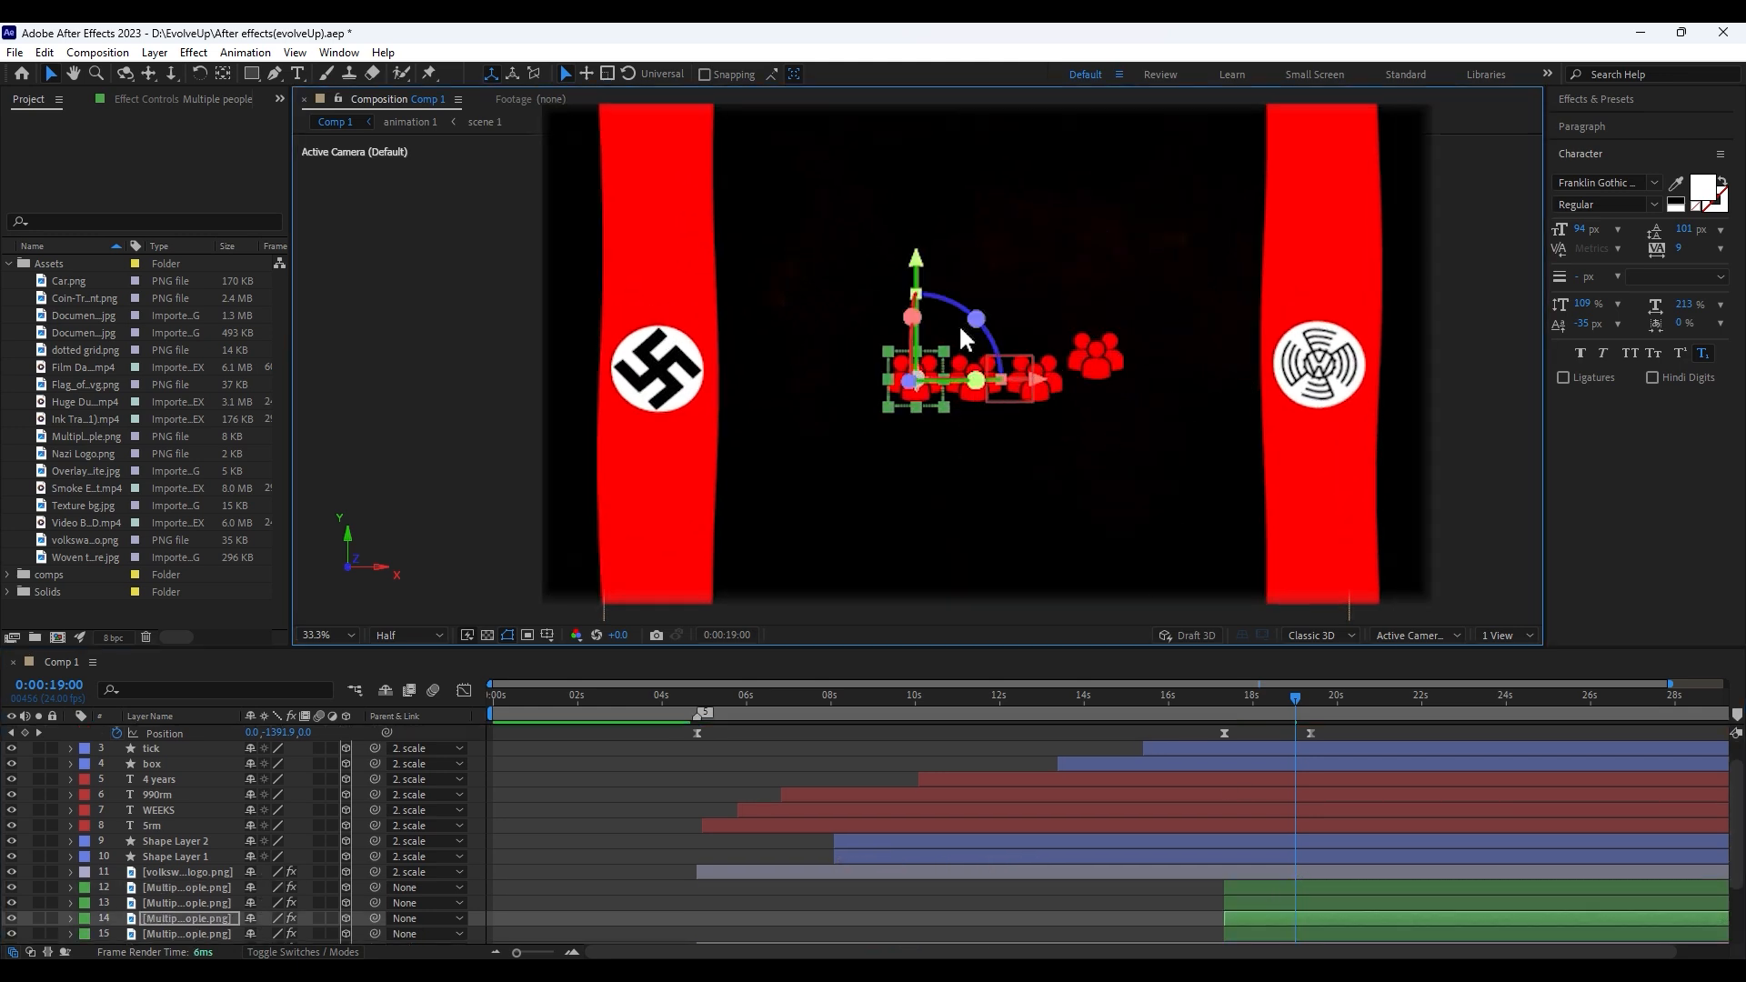
pyautogui.moveTo(917, 260); pyautogui.dragTo(922, 233)
pyautogui.click(1455, 663)
pyautogui.click(900, 348)
pyautogui.press('Down')
pyautogui.press('Down')
pyautogui.press('Down')
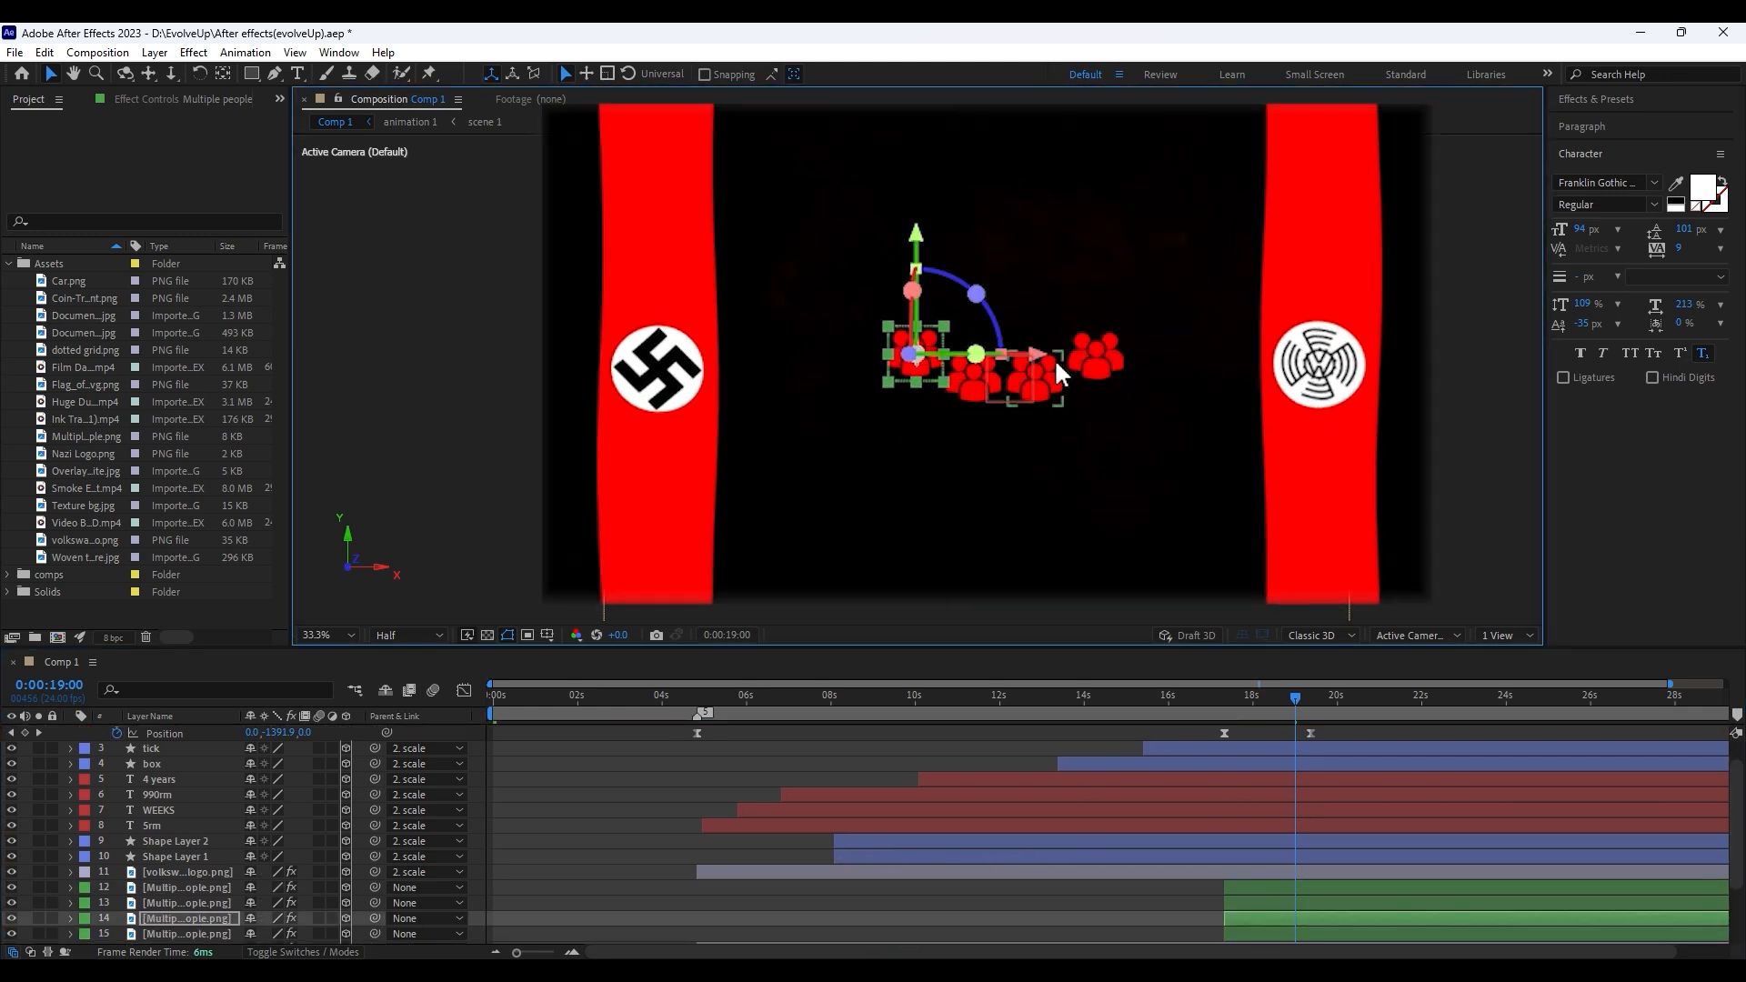
pyautogui.click(1092, 891)
pyautogui.moveTo(1737, 852); pyautogui.dragTo(1737, 894)
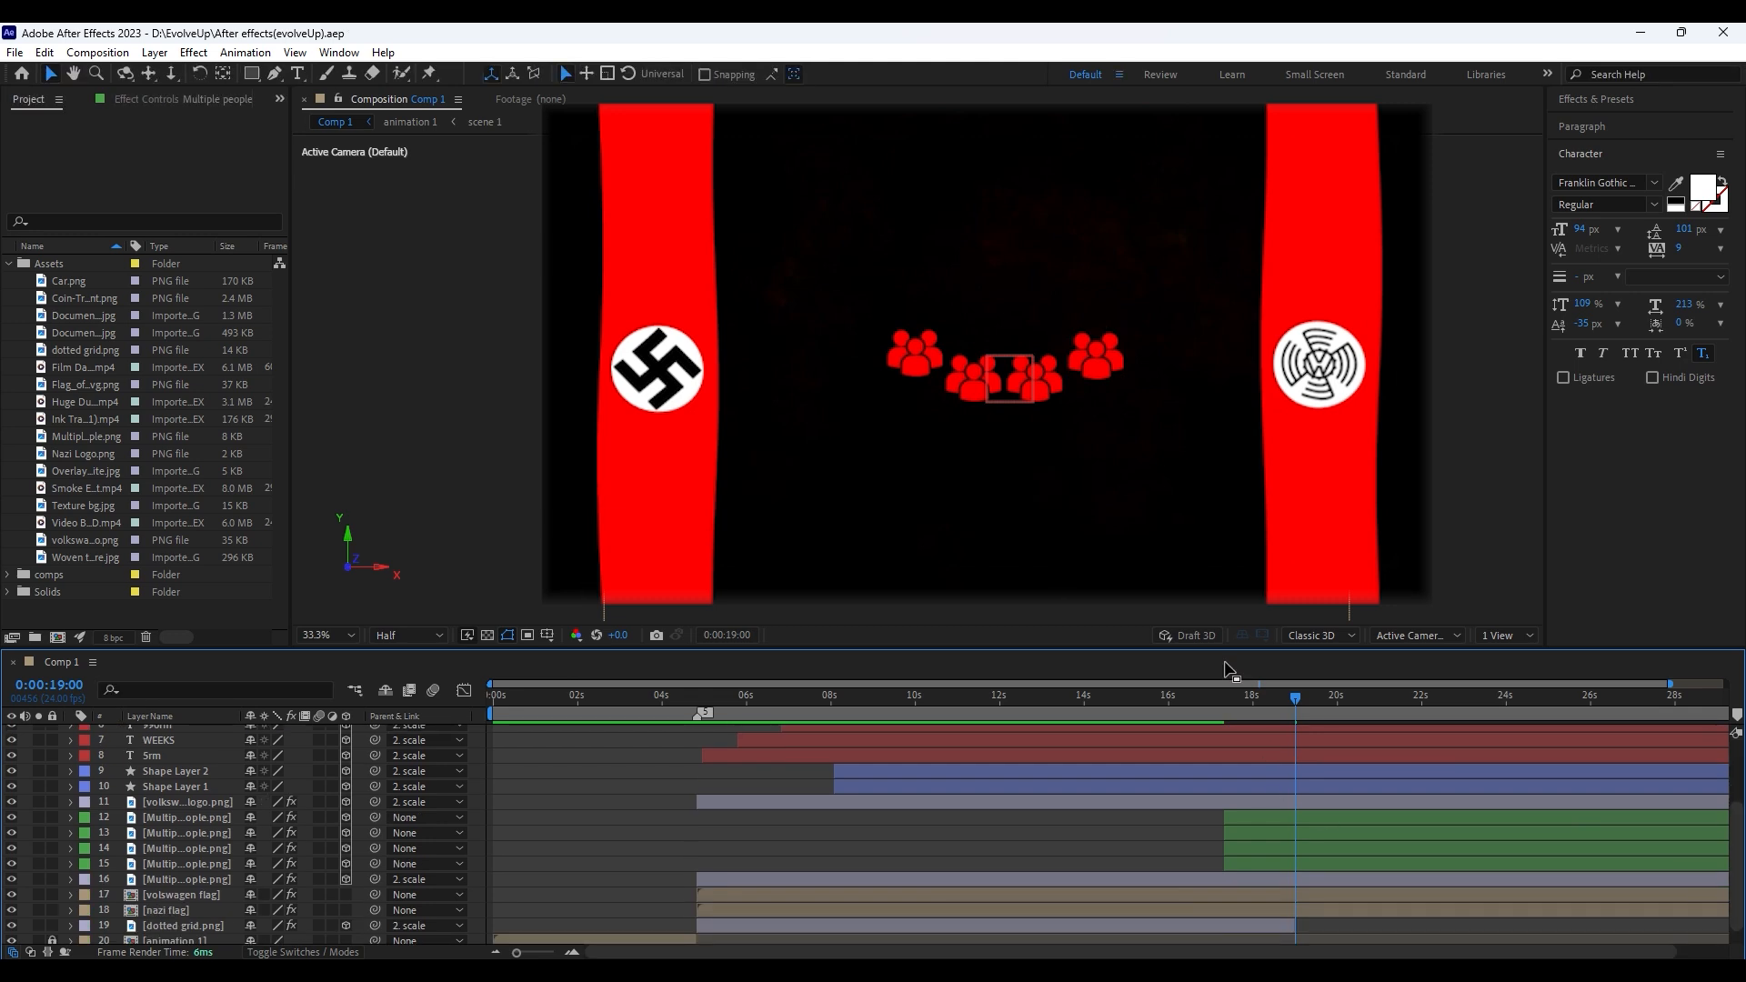
# Save the project and, at 0:00:18:04, add the text "30,000 Germans" below the people icons
pyautogui.moveTo(1228, 696); pyautogui.dragTo(1260, 708)
pyautogui.hotkey('ctrl', 's')
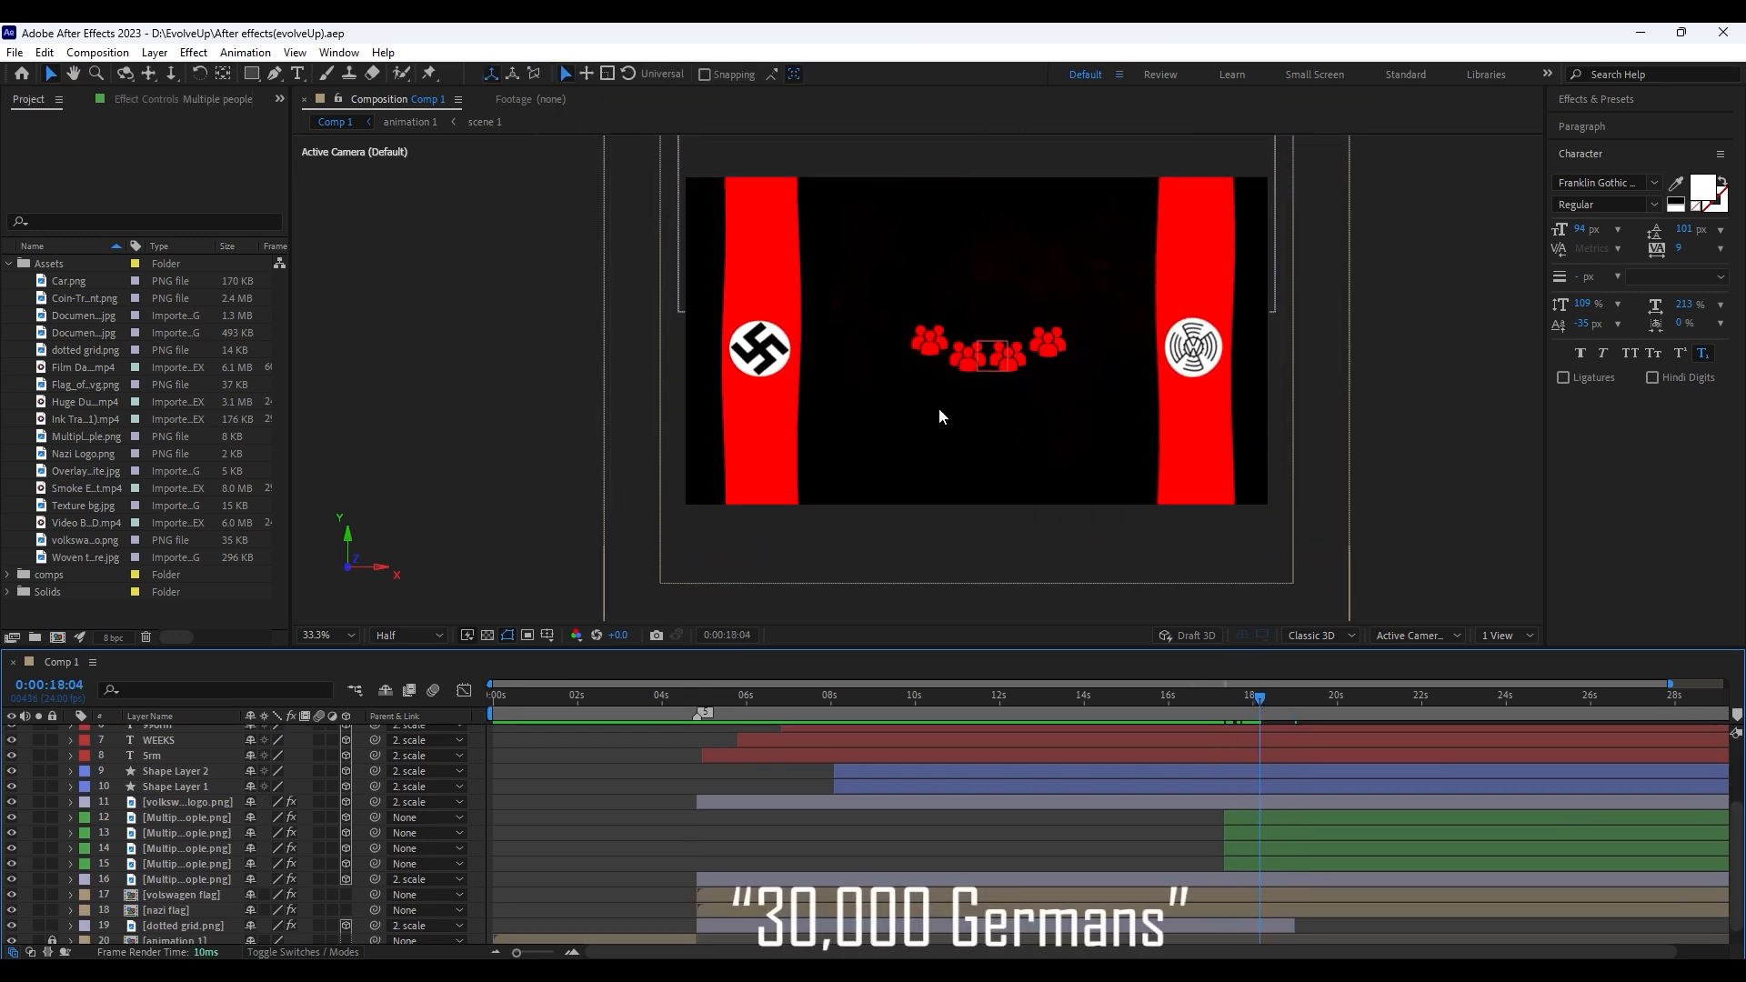
pyautogui.hotkey('ctrl', 't')
pyautogui.click(934, 409)
pyautogui.write('30,000 Gw')
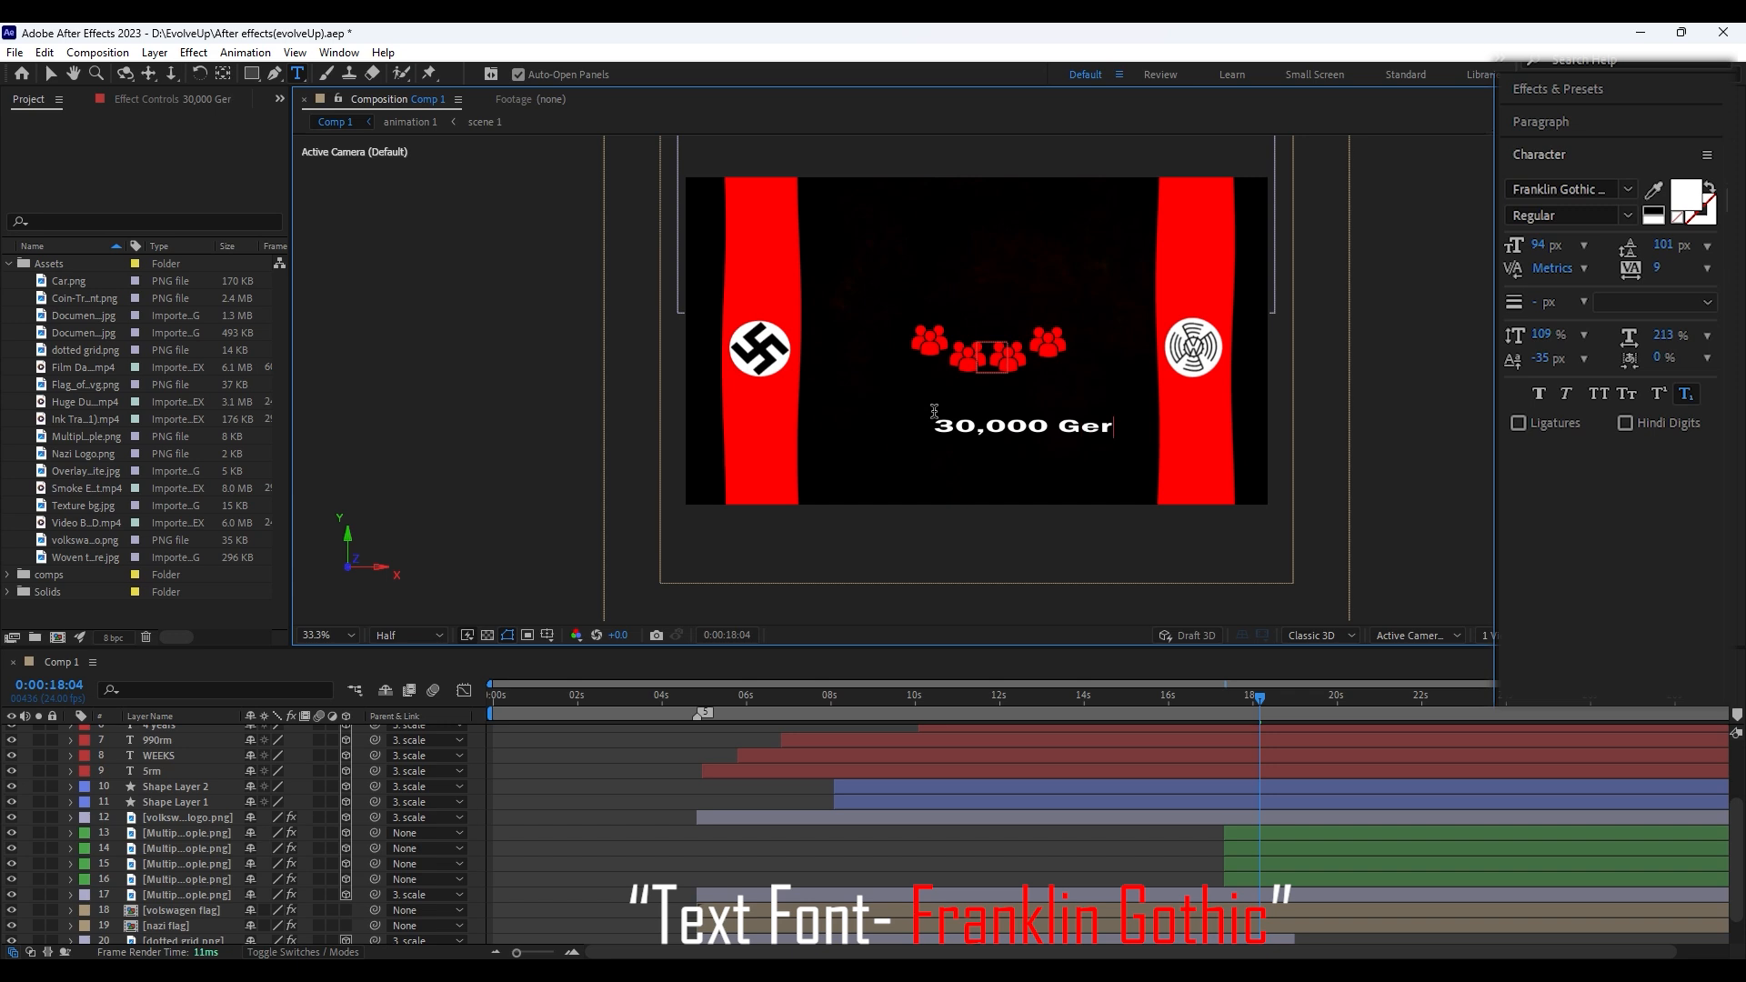
pyautogui.click(55, 78)
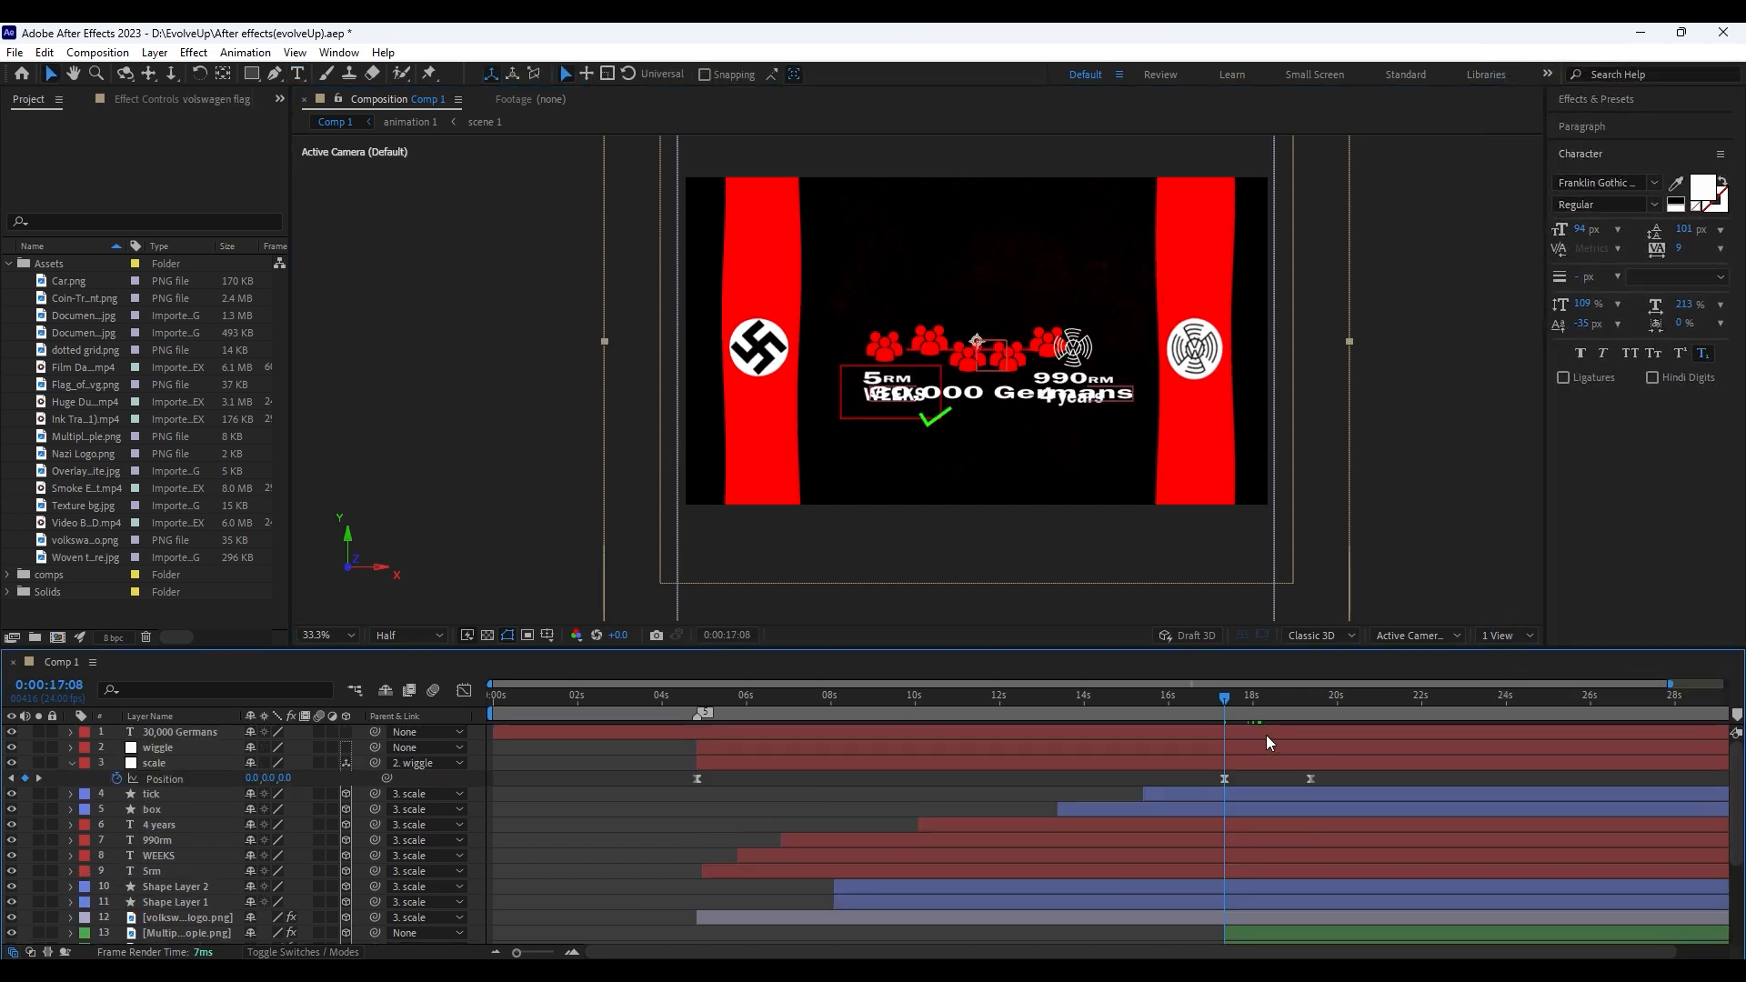
# Start the 30,000 Germans layer at 0:00:17:08 and squeeze its text to a narrower width
pyautogui.click(1258, 727)
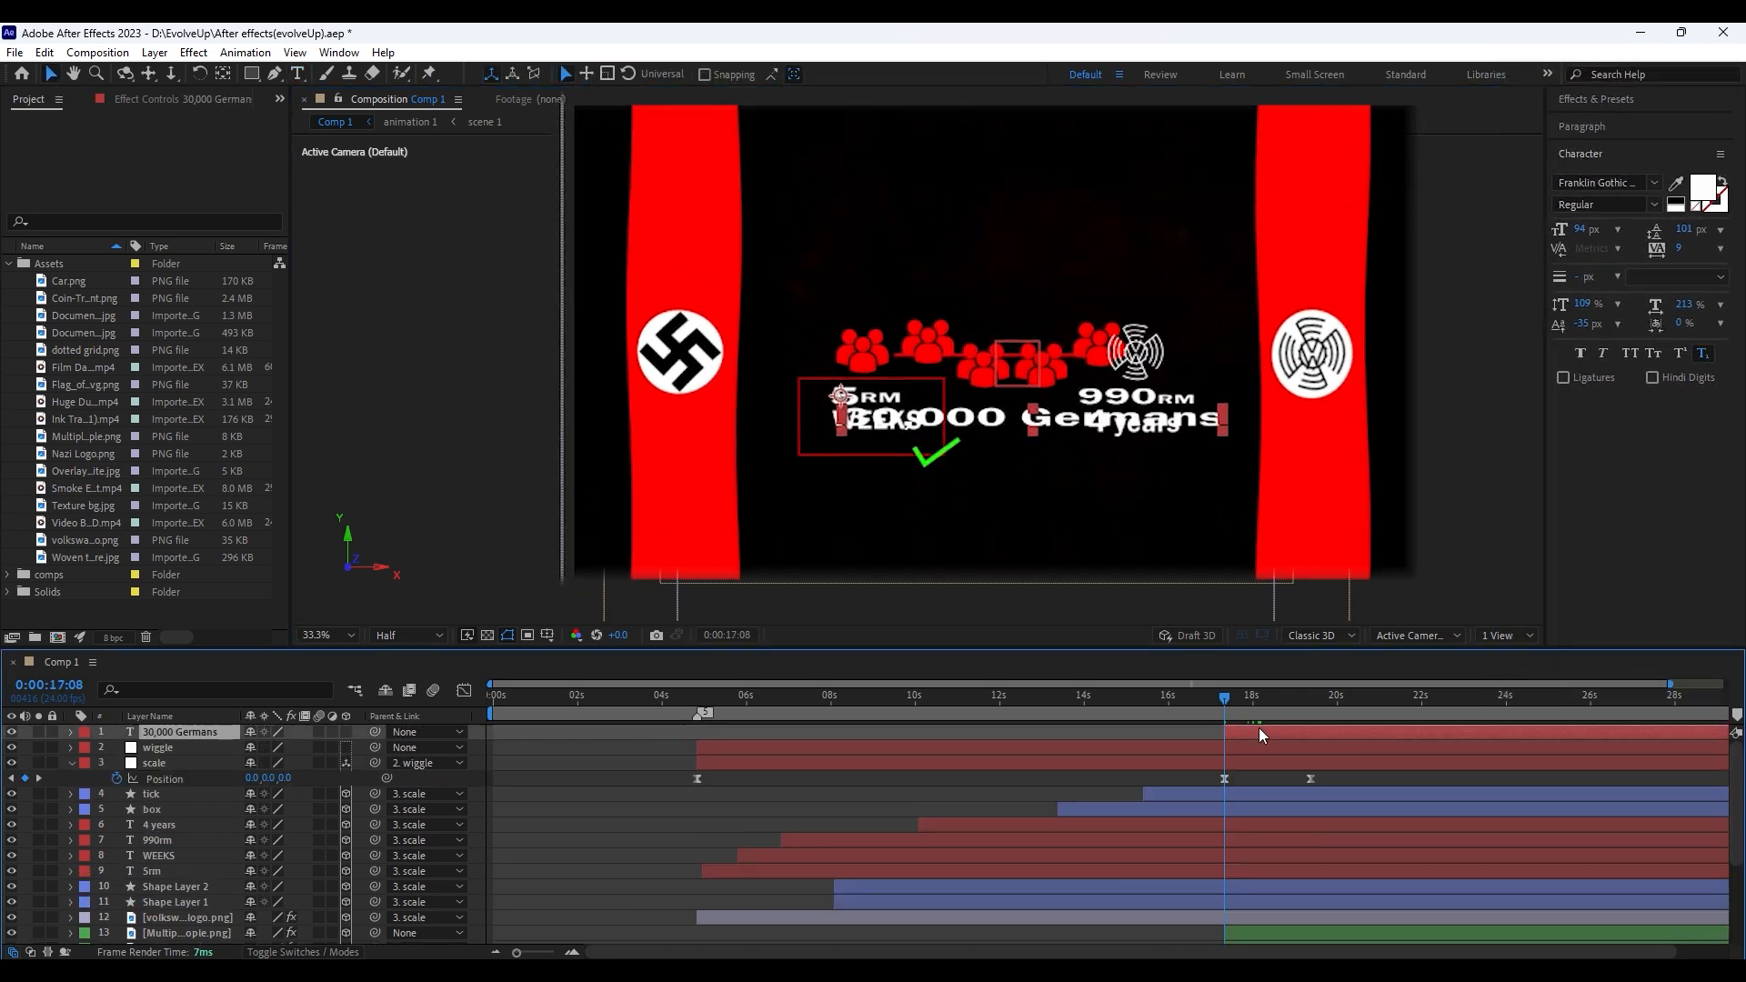
pyautogui.click(1330, 696)
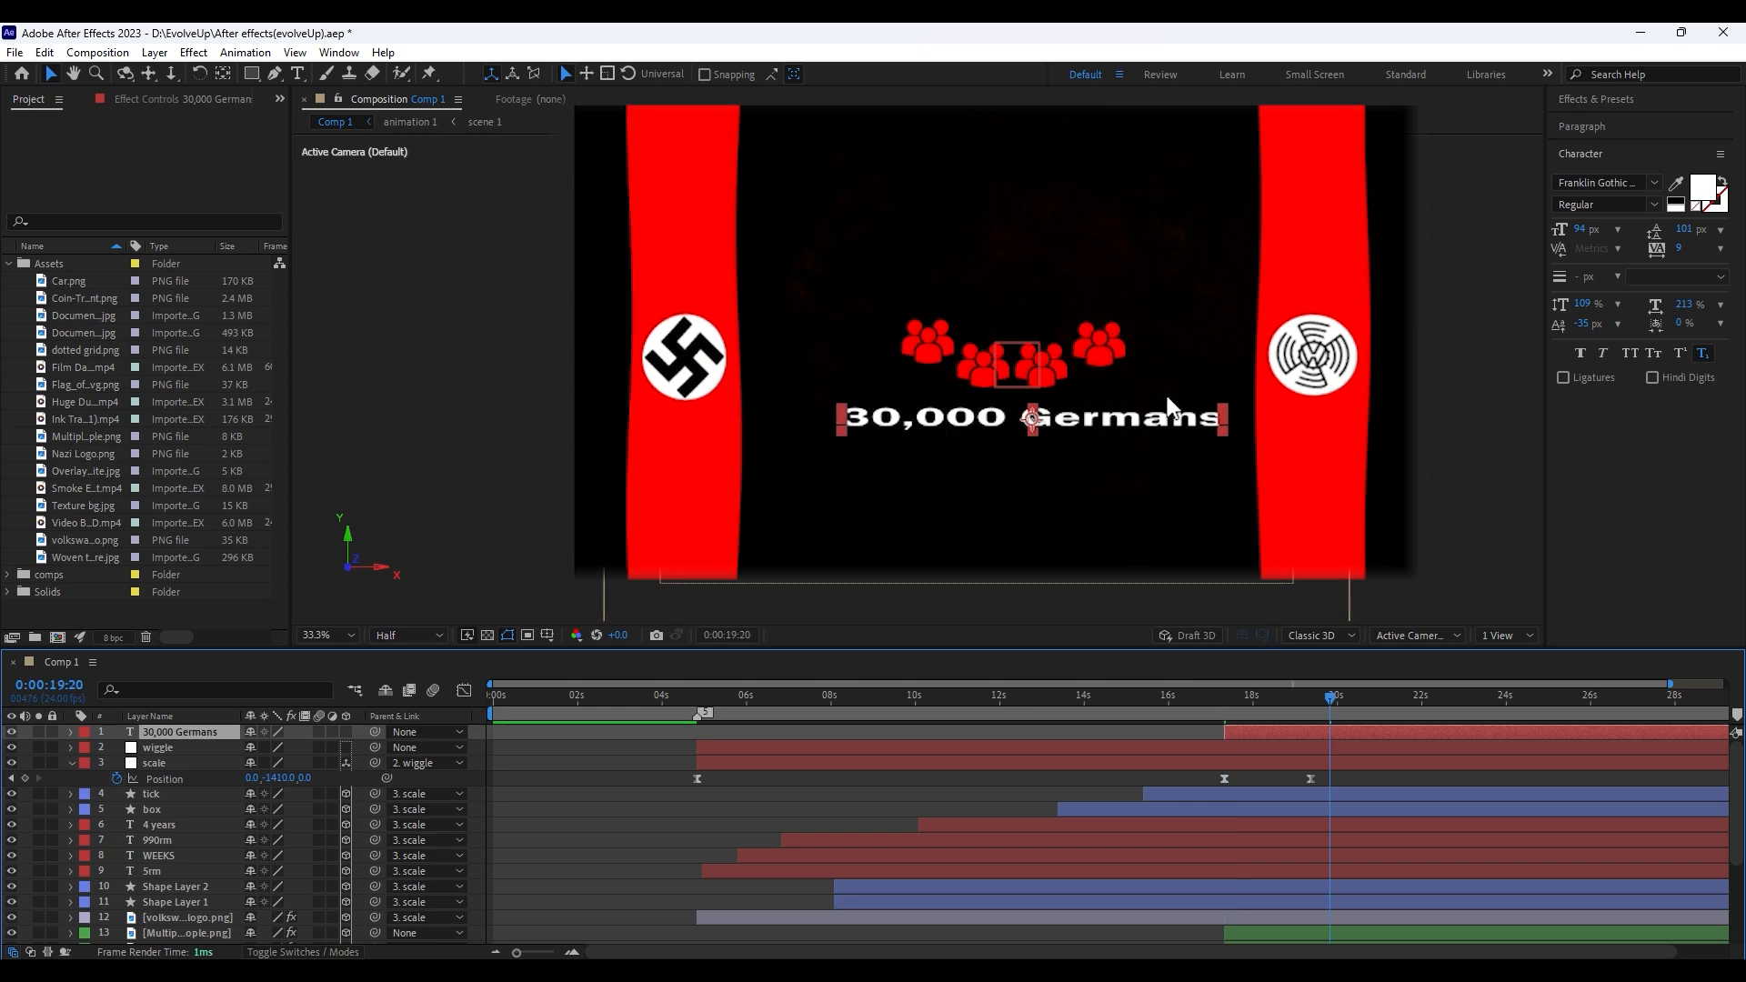
pyautogui.moveTo(1220, 406); pyautogui.dragTo(1152, 413)
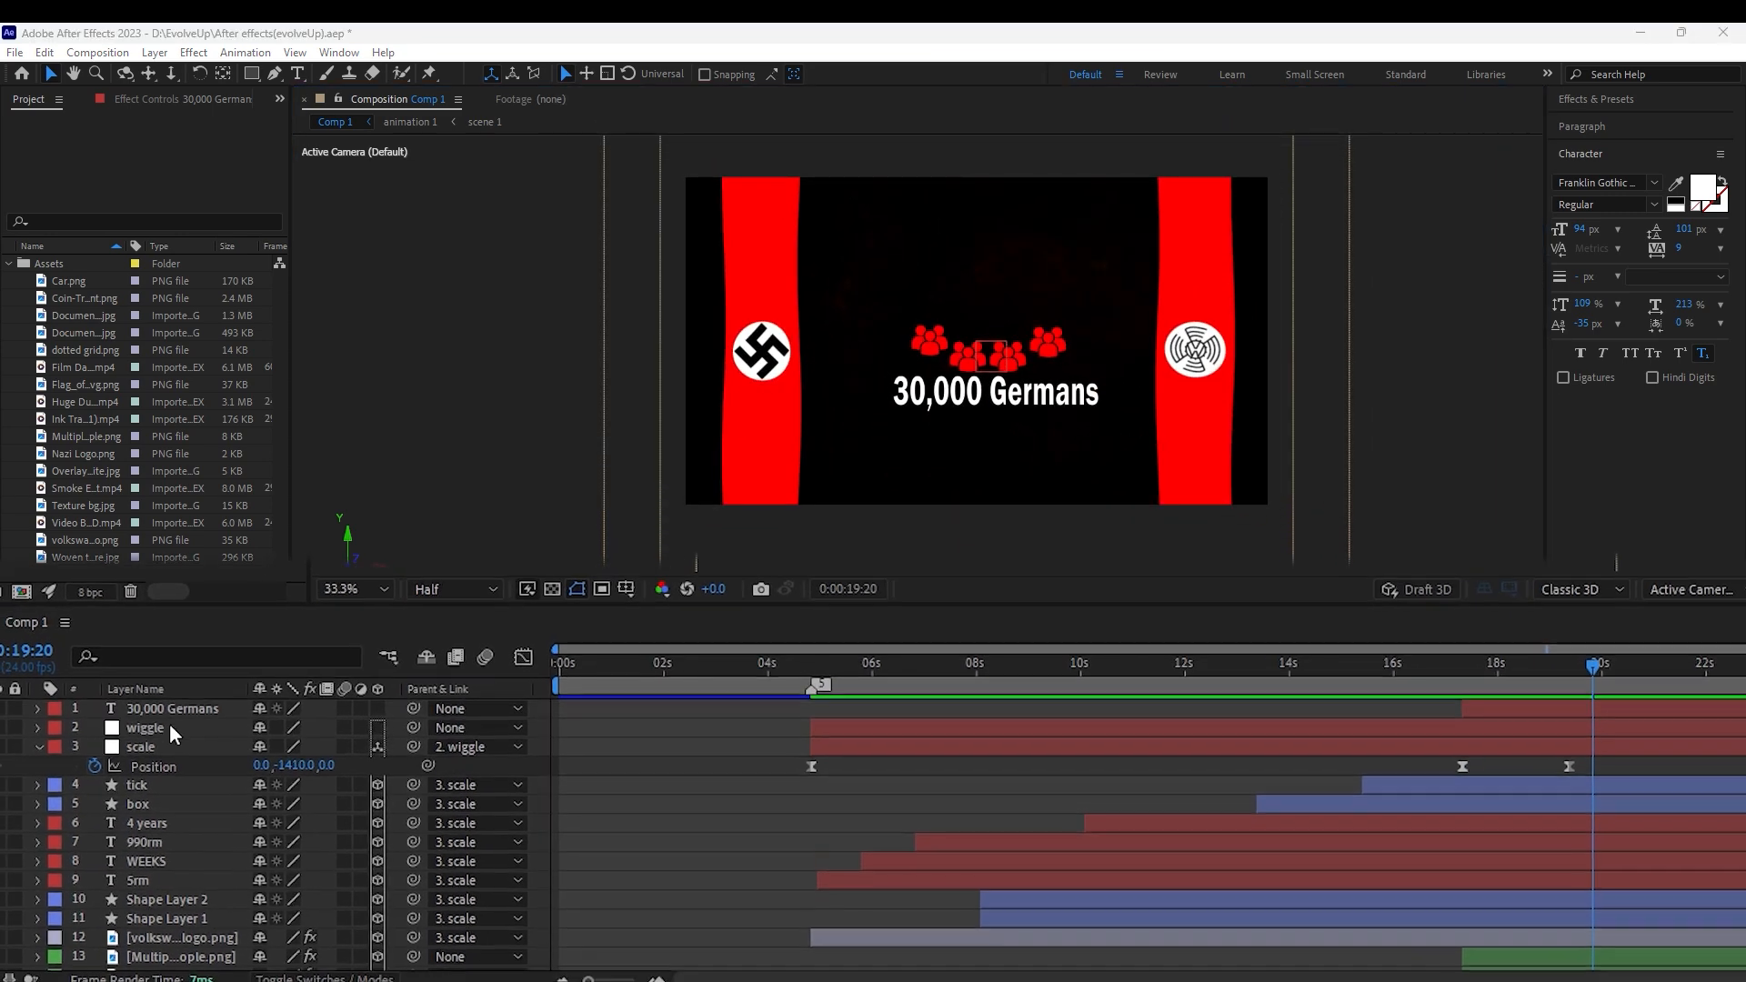
# Place the 30,000 Germans layer directly beneath the Volkswagen logo layer and shrink its text to fit under the people icons
pyautogui.moveTo(163, 709); pyautogui.dragTo(193, 849)
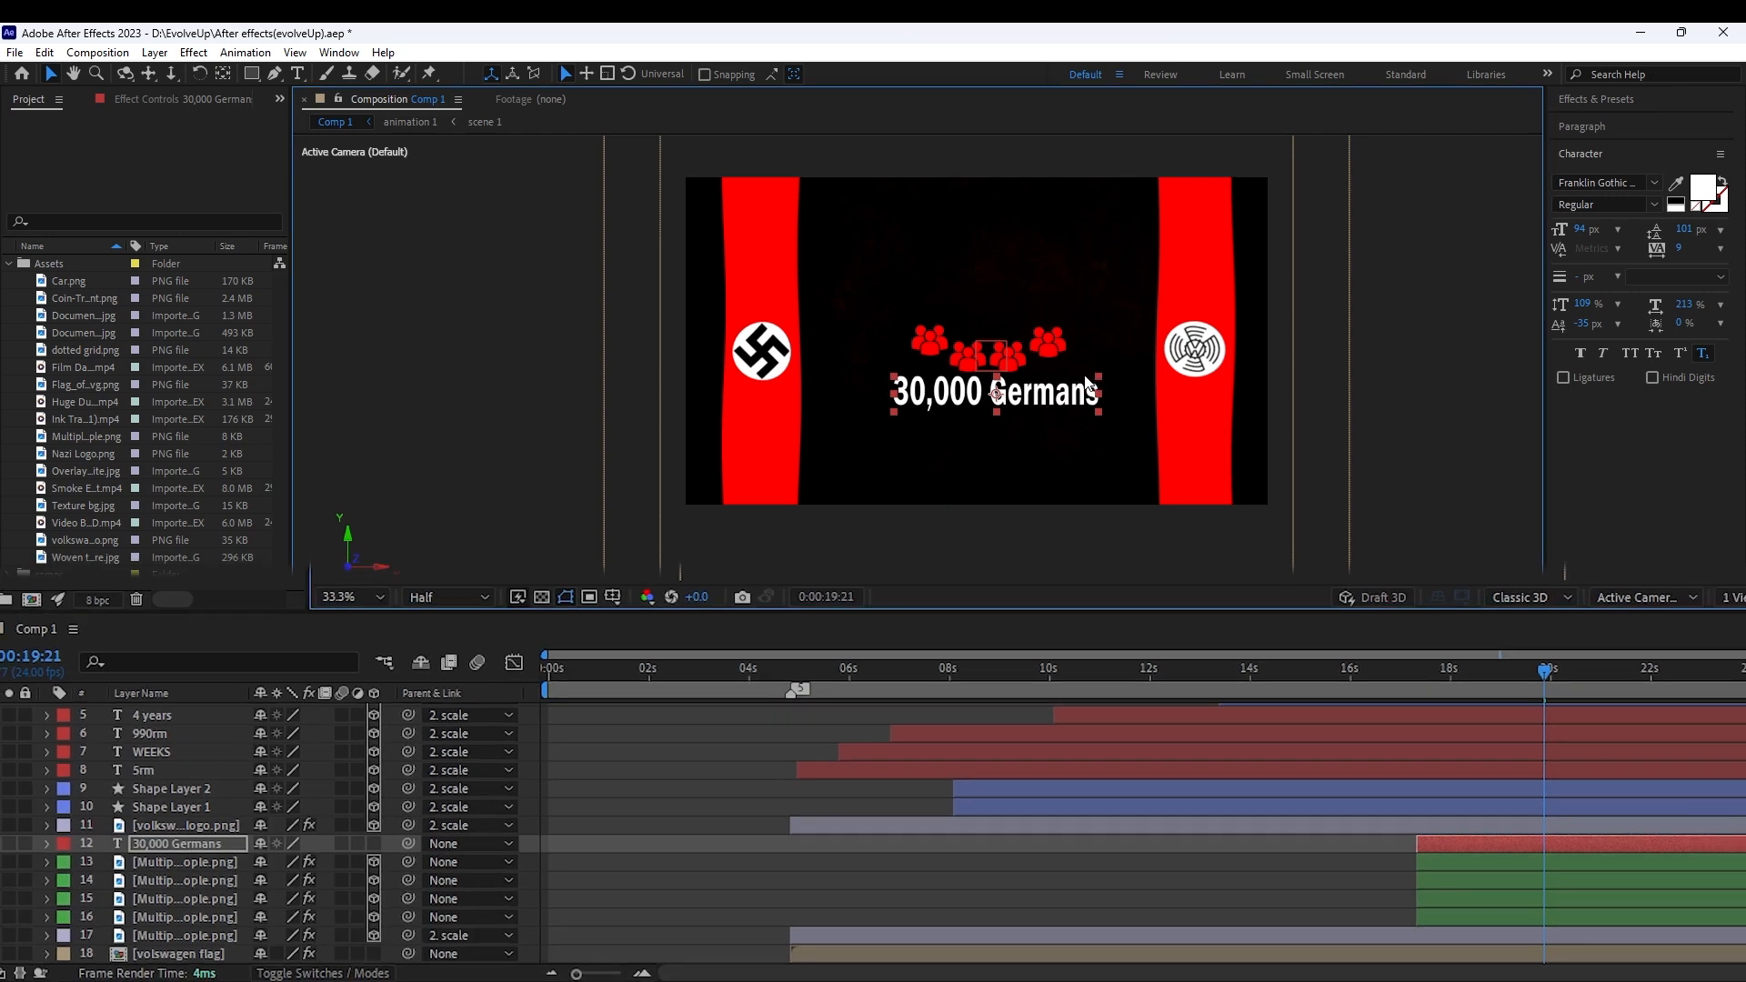
pyautogui.moveTo(1099, 389); pyautogui.dragTo(1059, 393)
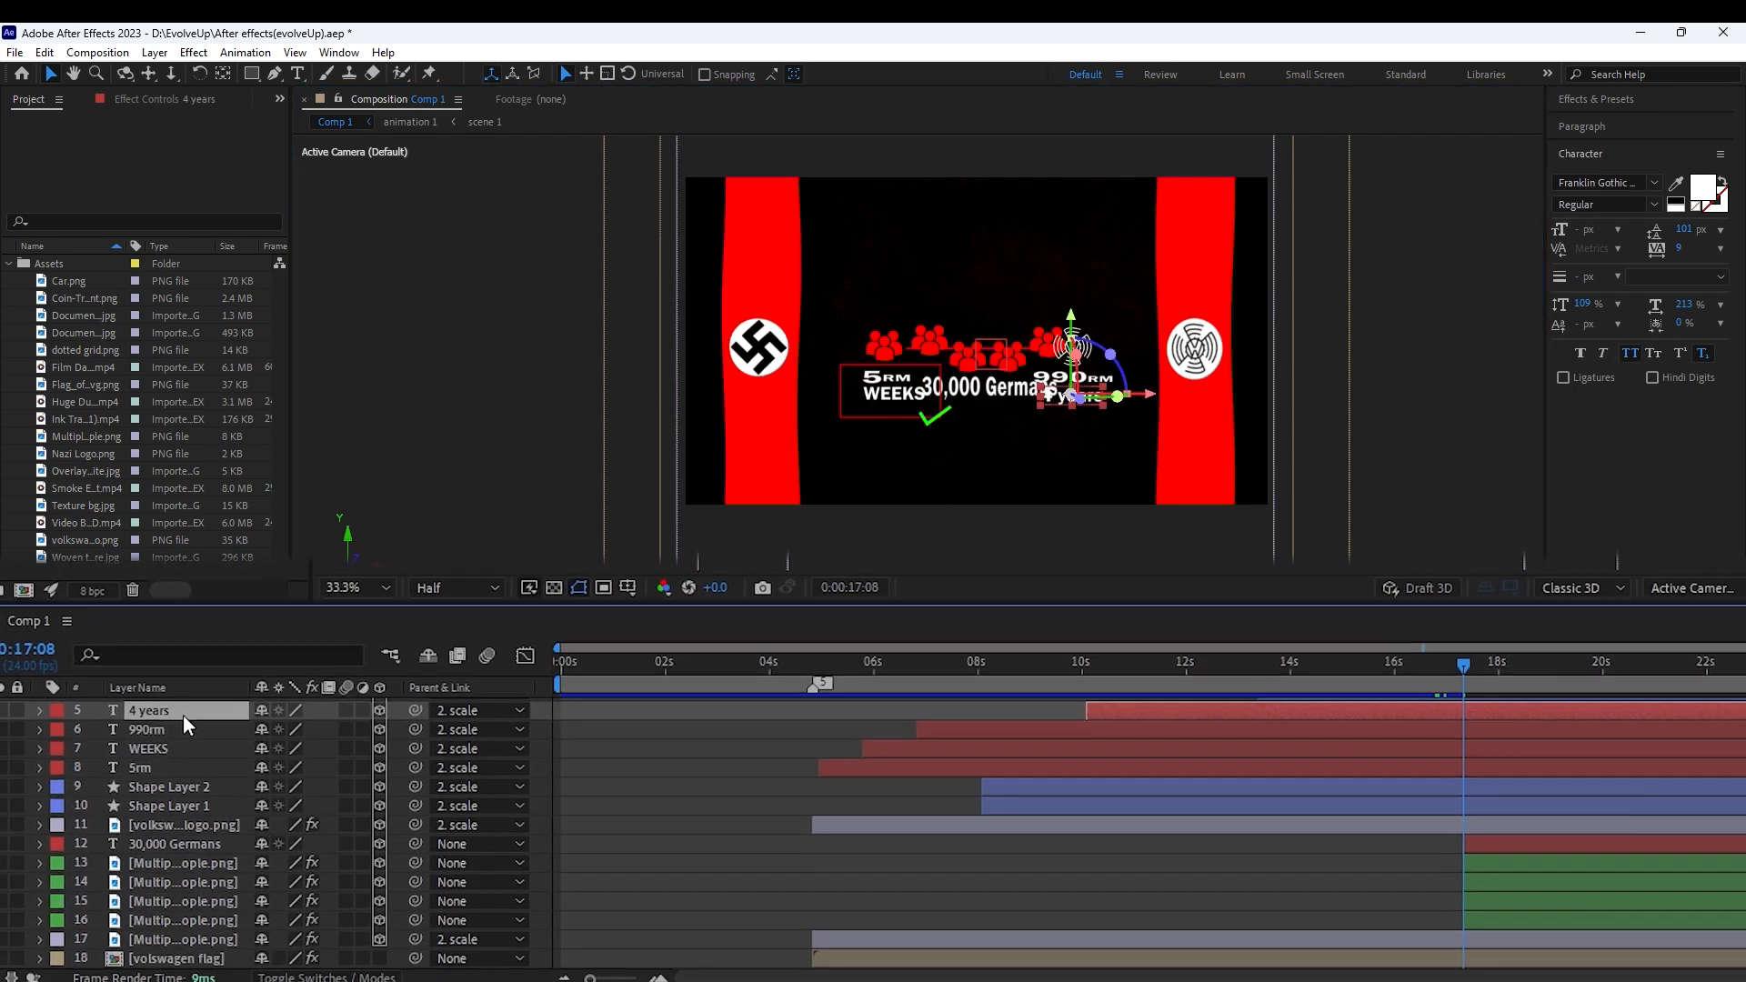
# Copy the 4 years text layer to just above the 30,000 Germans layer and set the copy's parent to None
pyautogui.click(195, 839)
pyautogui.hotkey('ctrl', 'v')
pyautogui.click(445, 840)
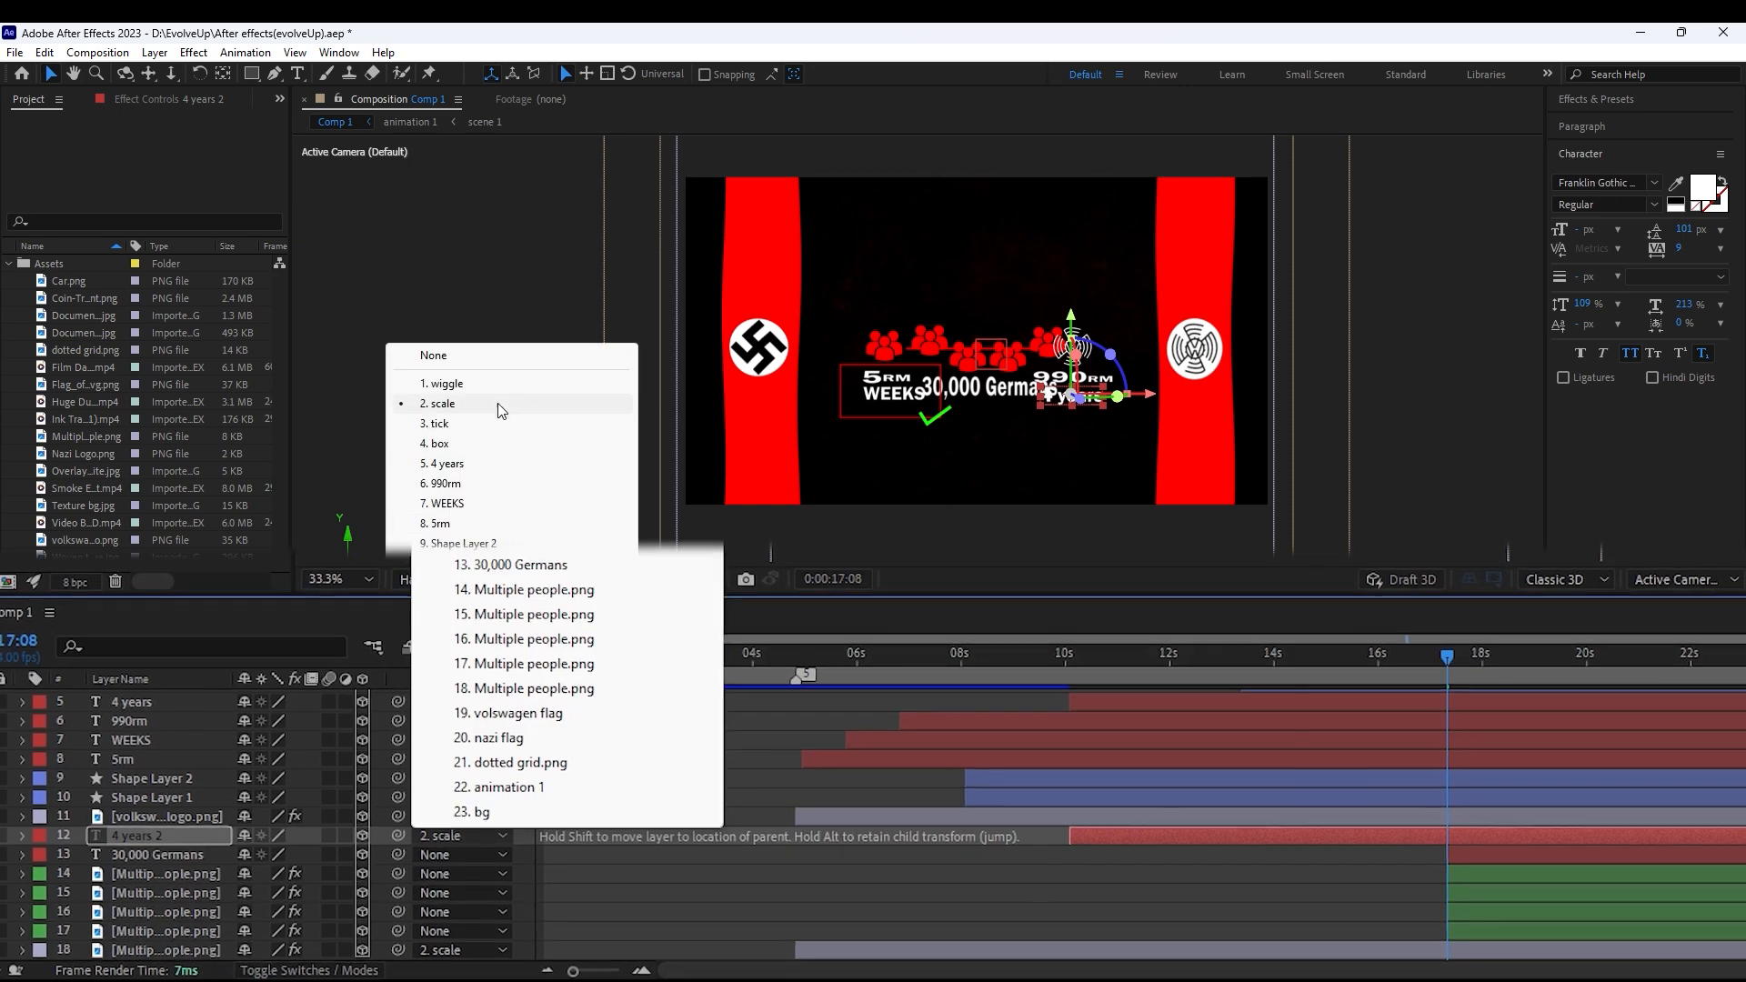
pyautogui.click(500, 359)
pyautogui.press('space')
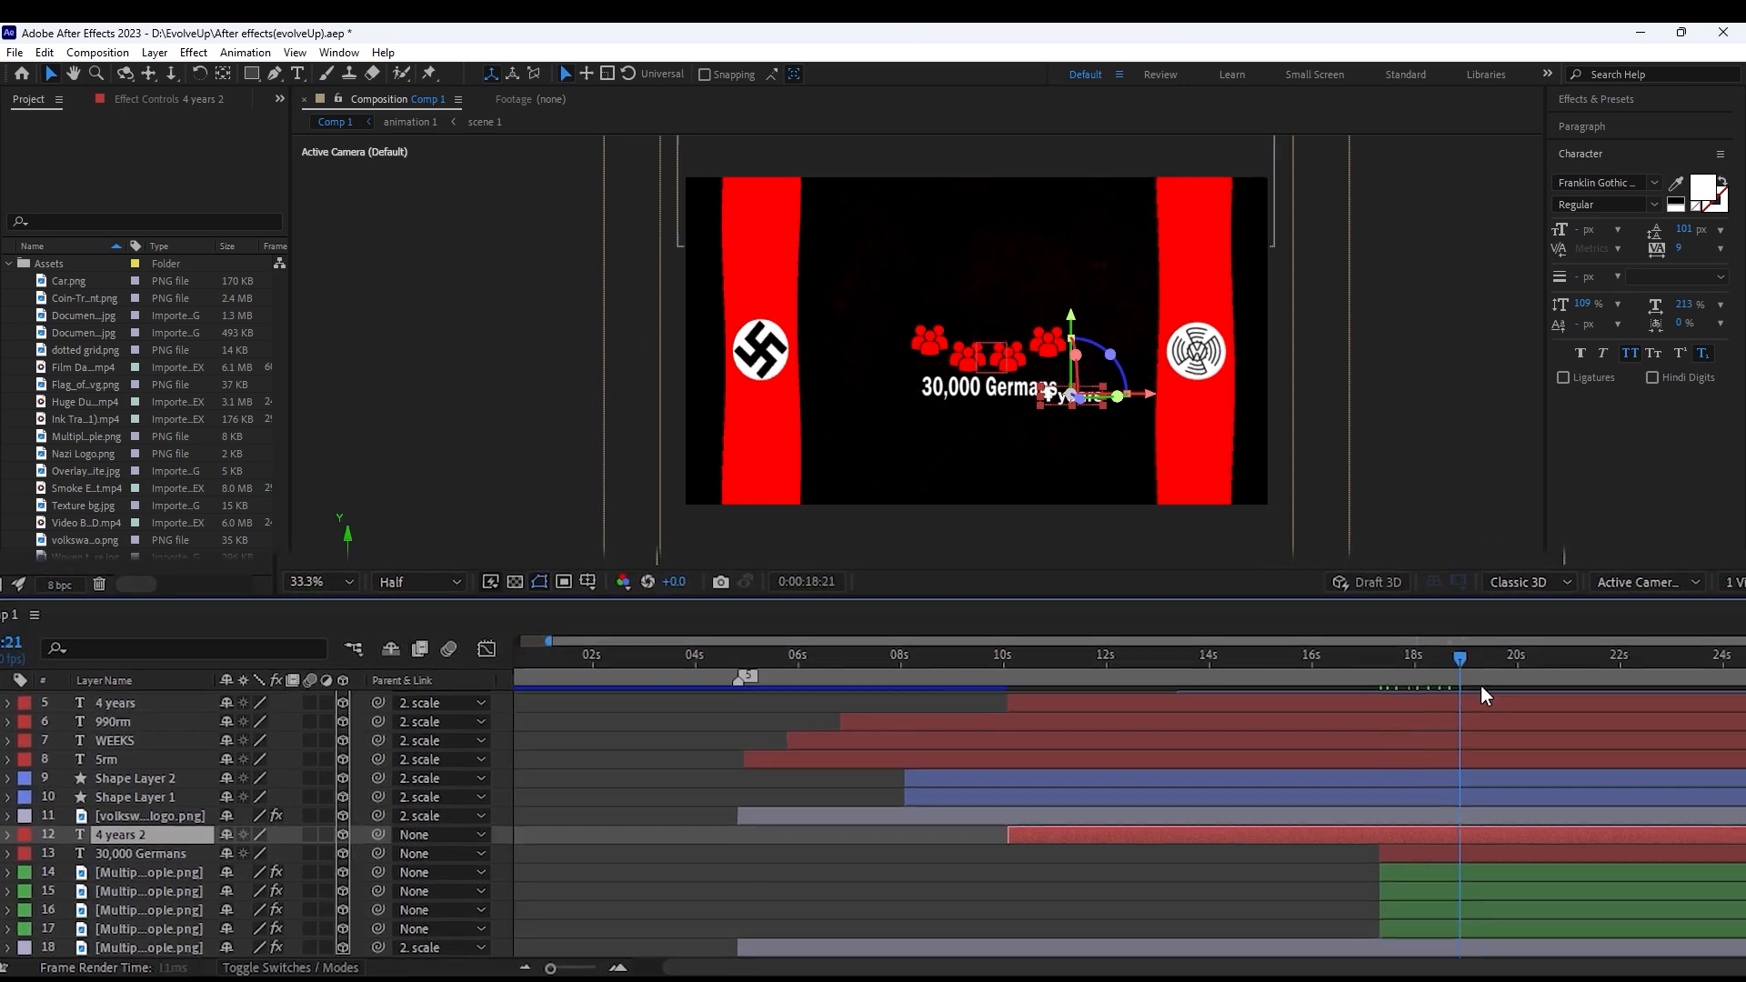
# Start the 4 years copy at 0:00:17:21, reveal its keyframes, and preview its text animation
pyautogui.moveTo(1395, 708); pyautogui.dragTo(1371, 707)
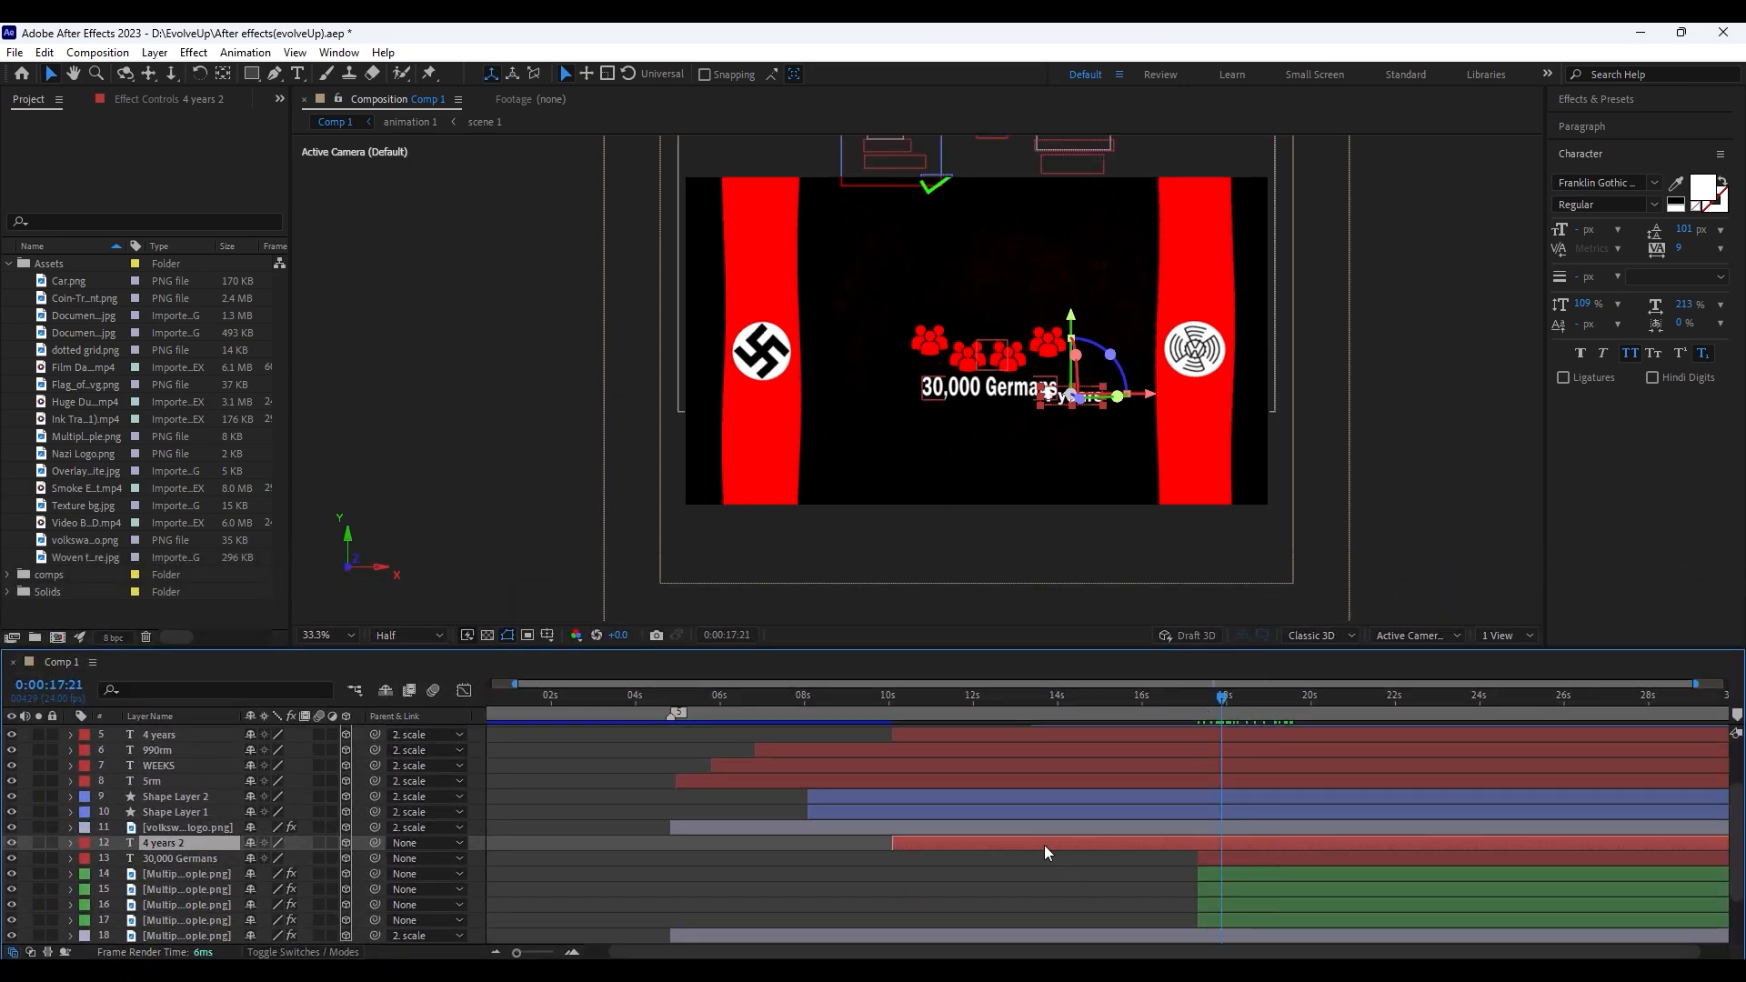
pyautogui.press('[')
pyautogui.press('u')
pyautogui.press('space')
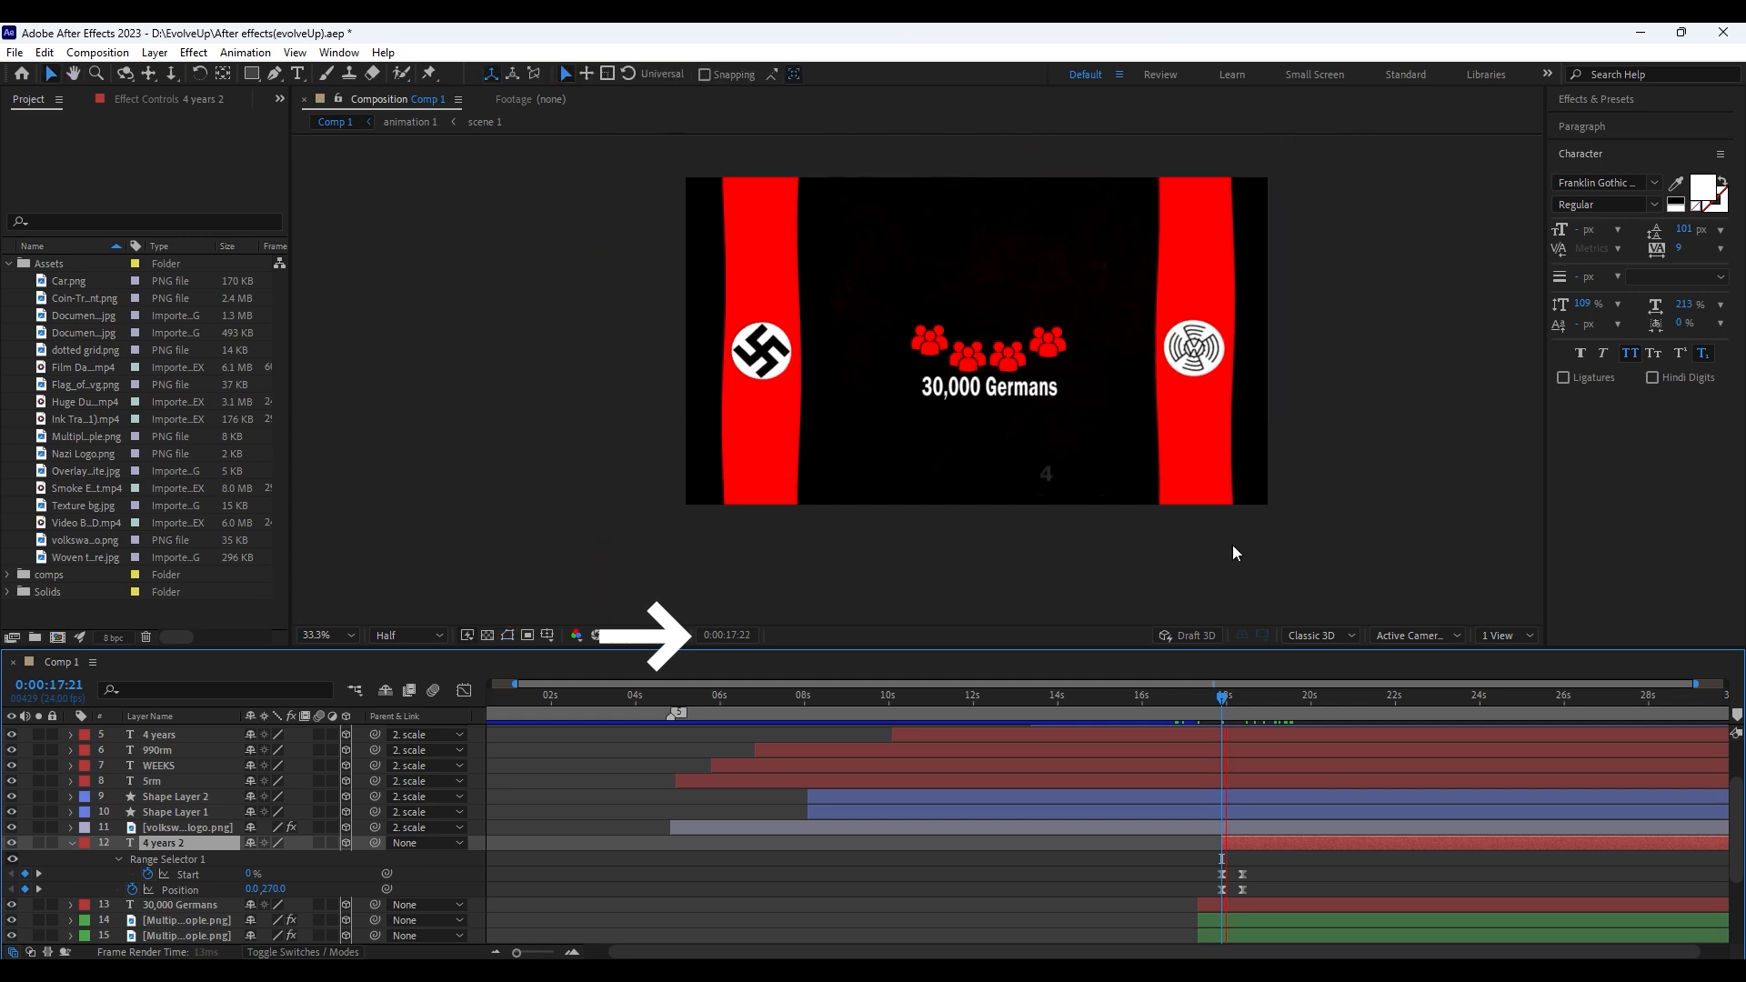
pyautogui.press('space')
# Move the 4 years copy centrally beneath the 30,000 Germans text and change its wording to "Signed Up"
pyautogui.moveTo(1078, 387); pyautogui.dragTo(1137, 430)
pyautogui.moveTo(1037, 323); pyautogui.dragTo(1037, 342)
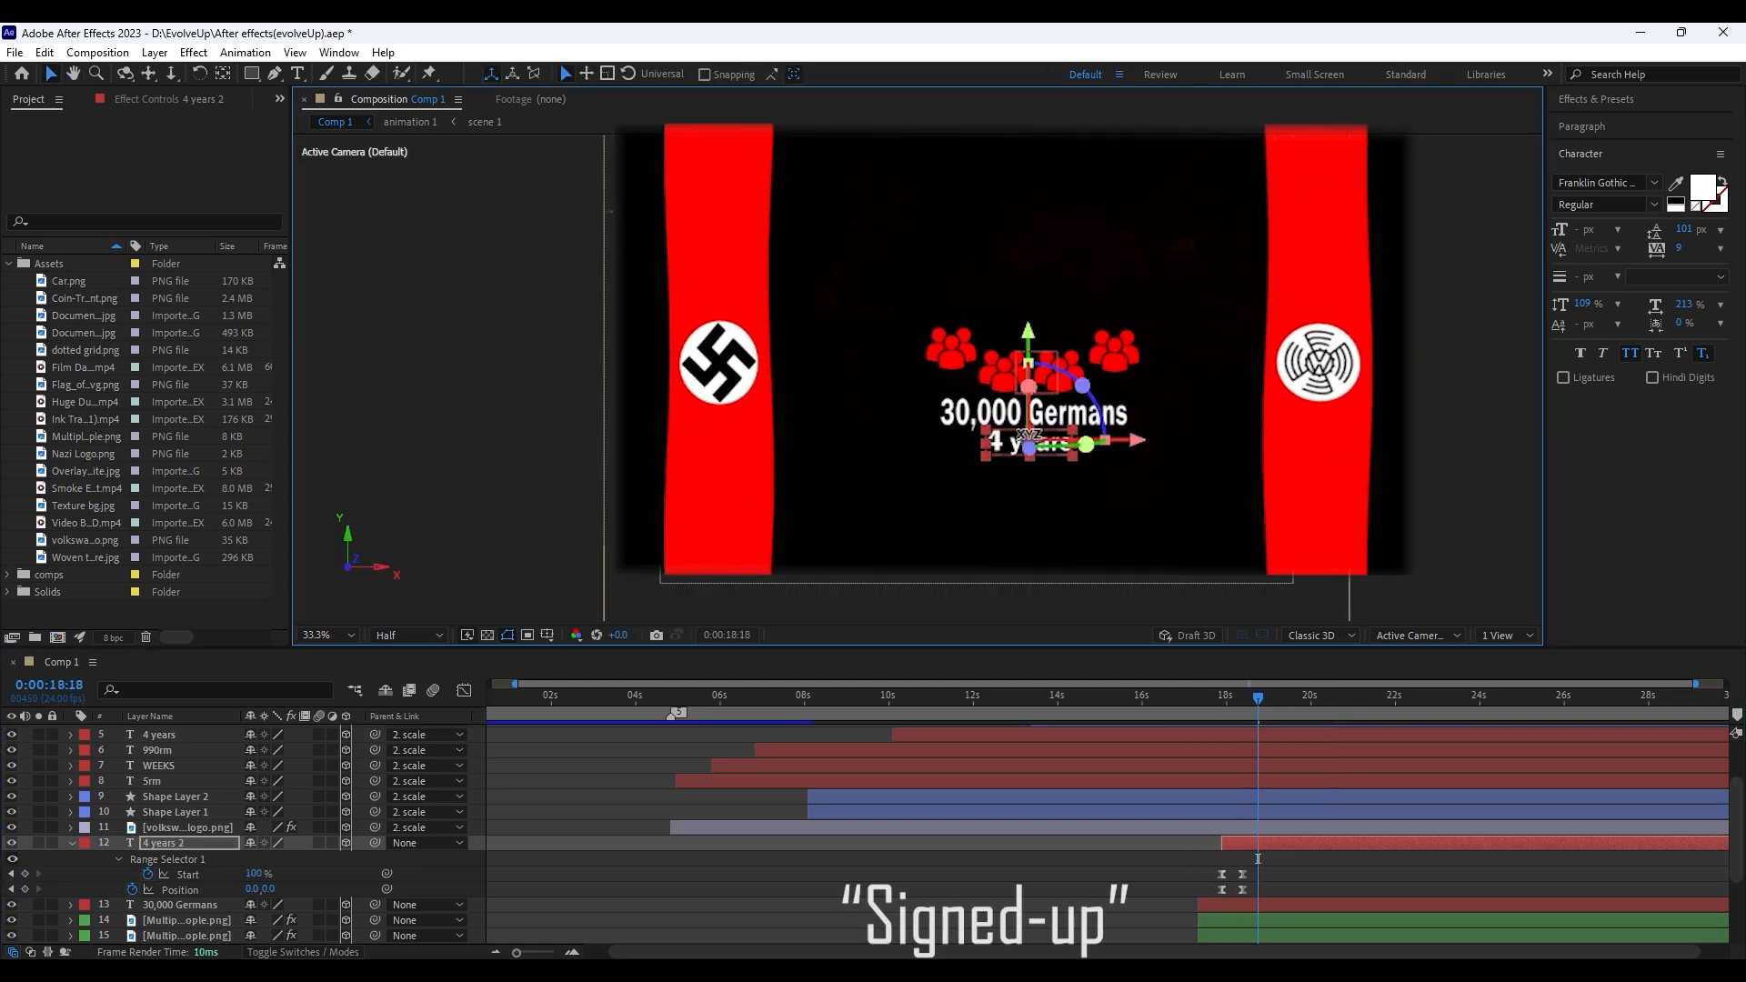
pyautogui.doubleClick(1011, 453)
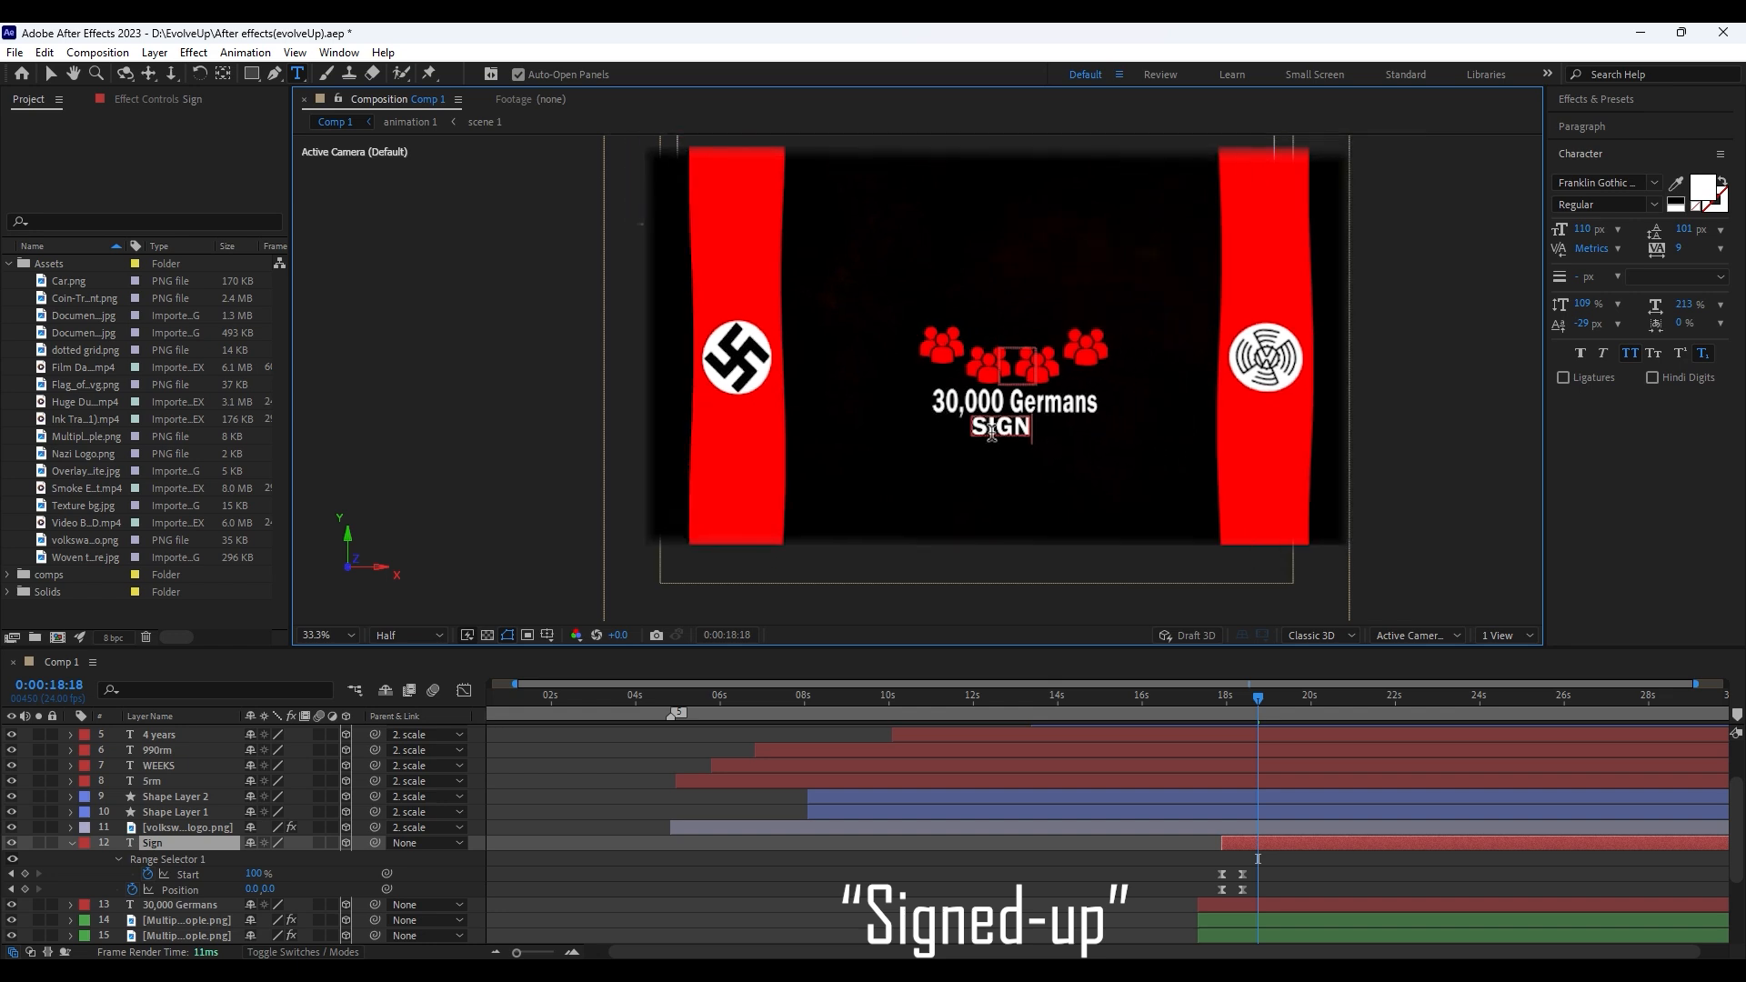
pyautogui.write('SI')
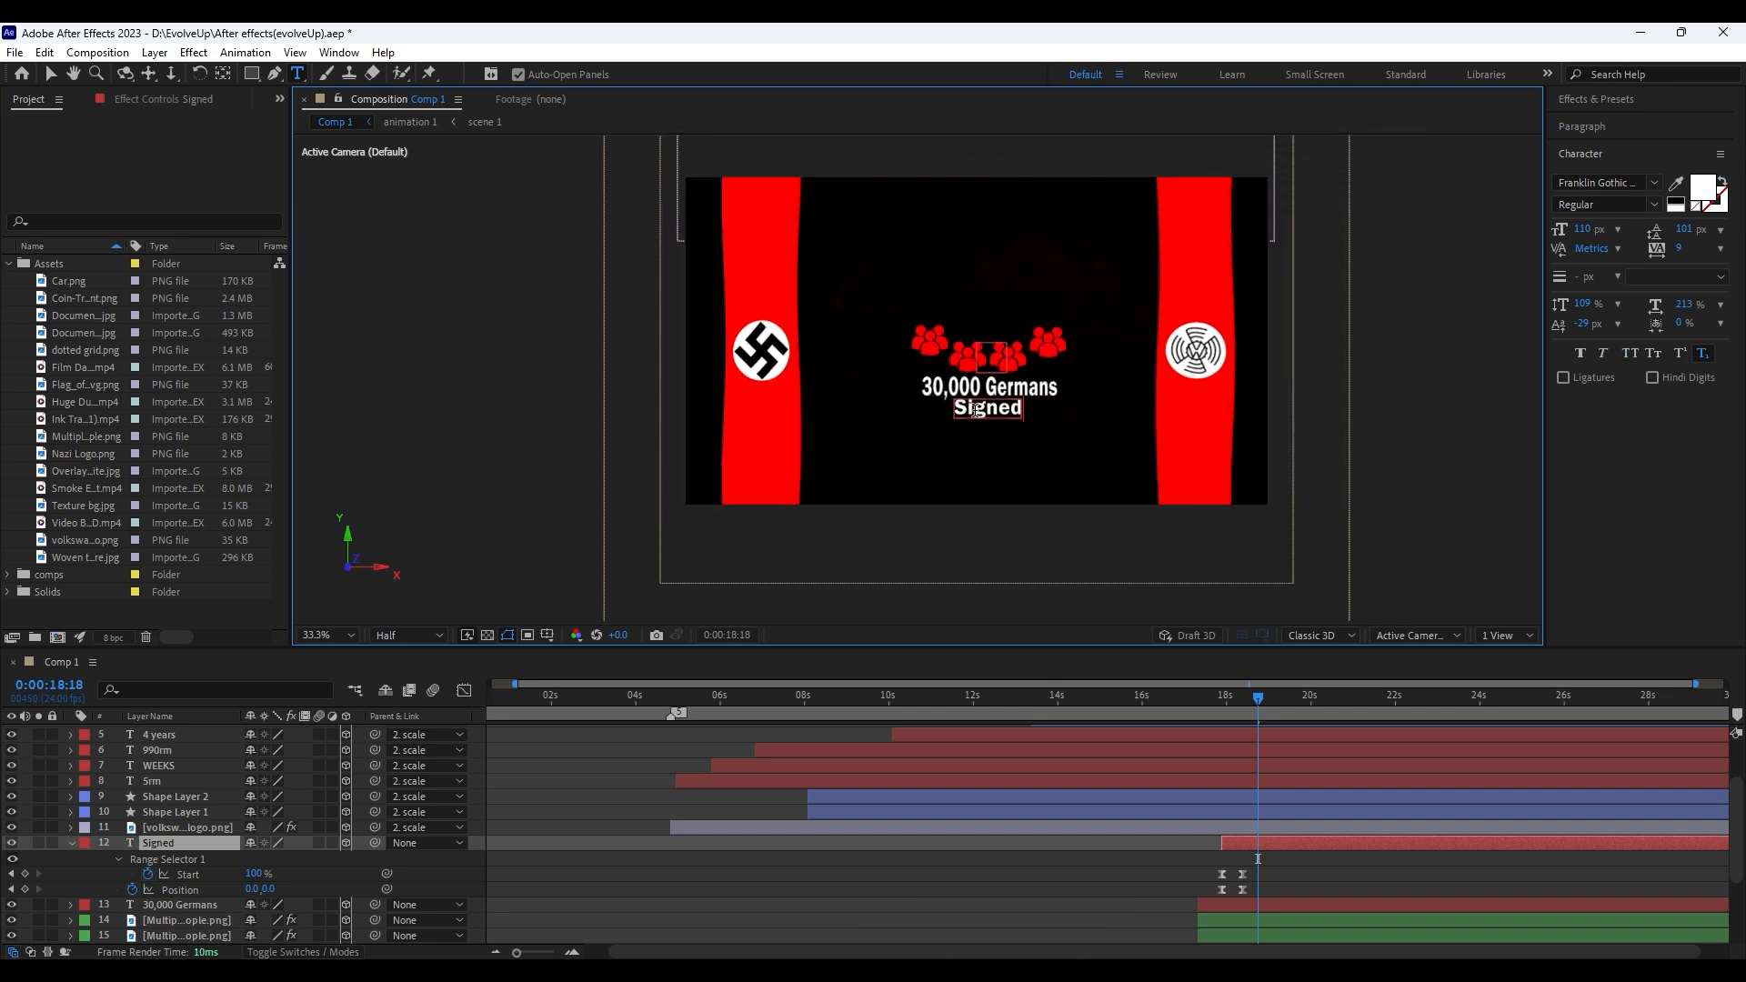
# Color the Signed Up text light cyan and set its font to Agency FB Regular
pyautogui.click(1703, 191)
pyautogui.click(465, 363)
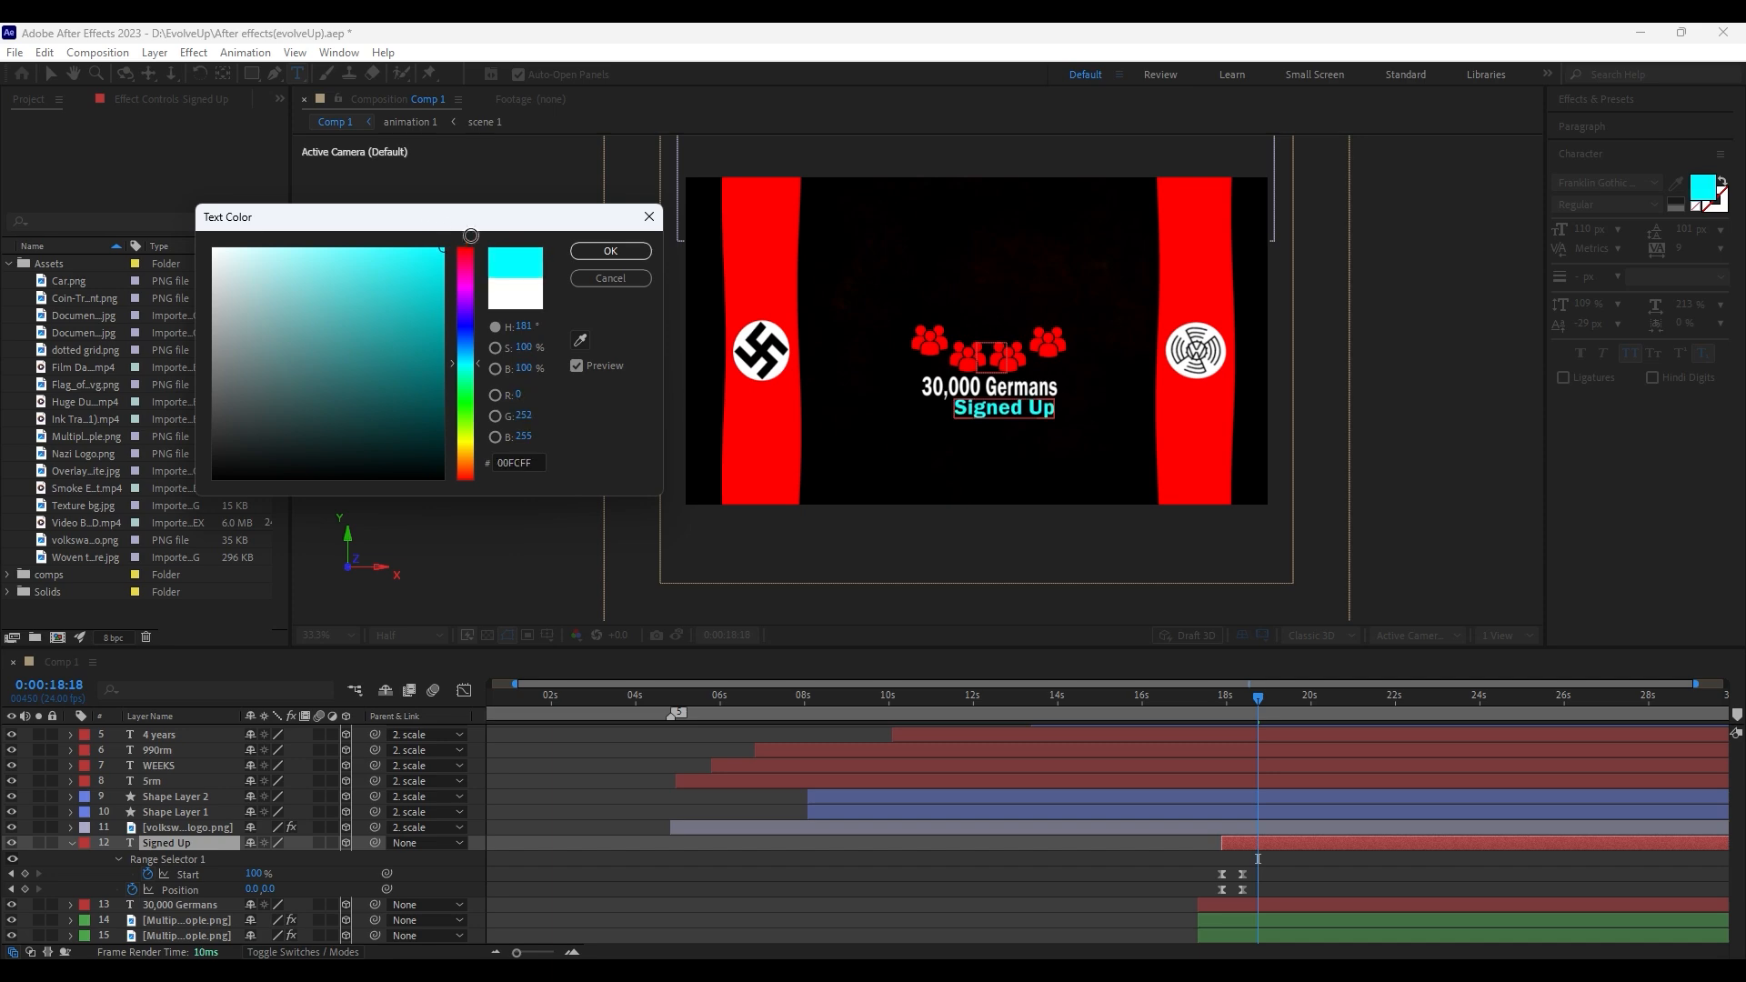
pyautogui.press('Return')
pyautogui.click(1605, 182)
pyautogui.write('ag')
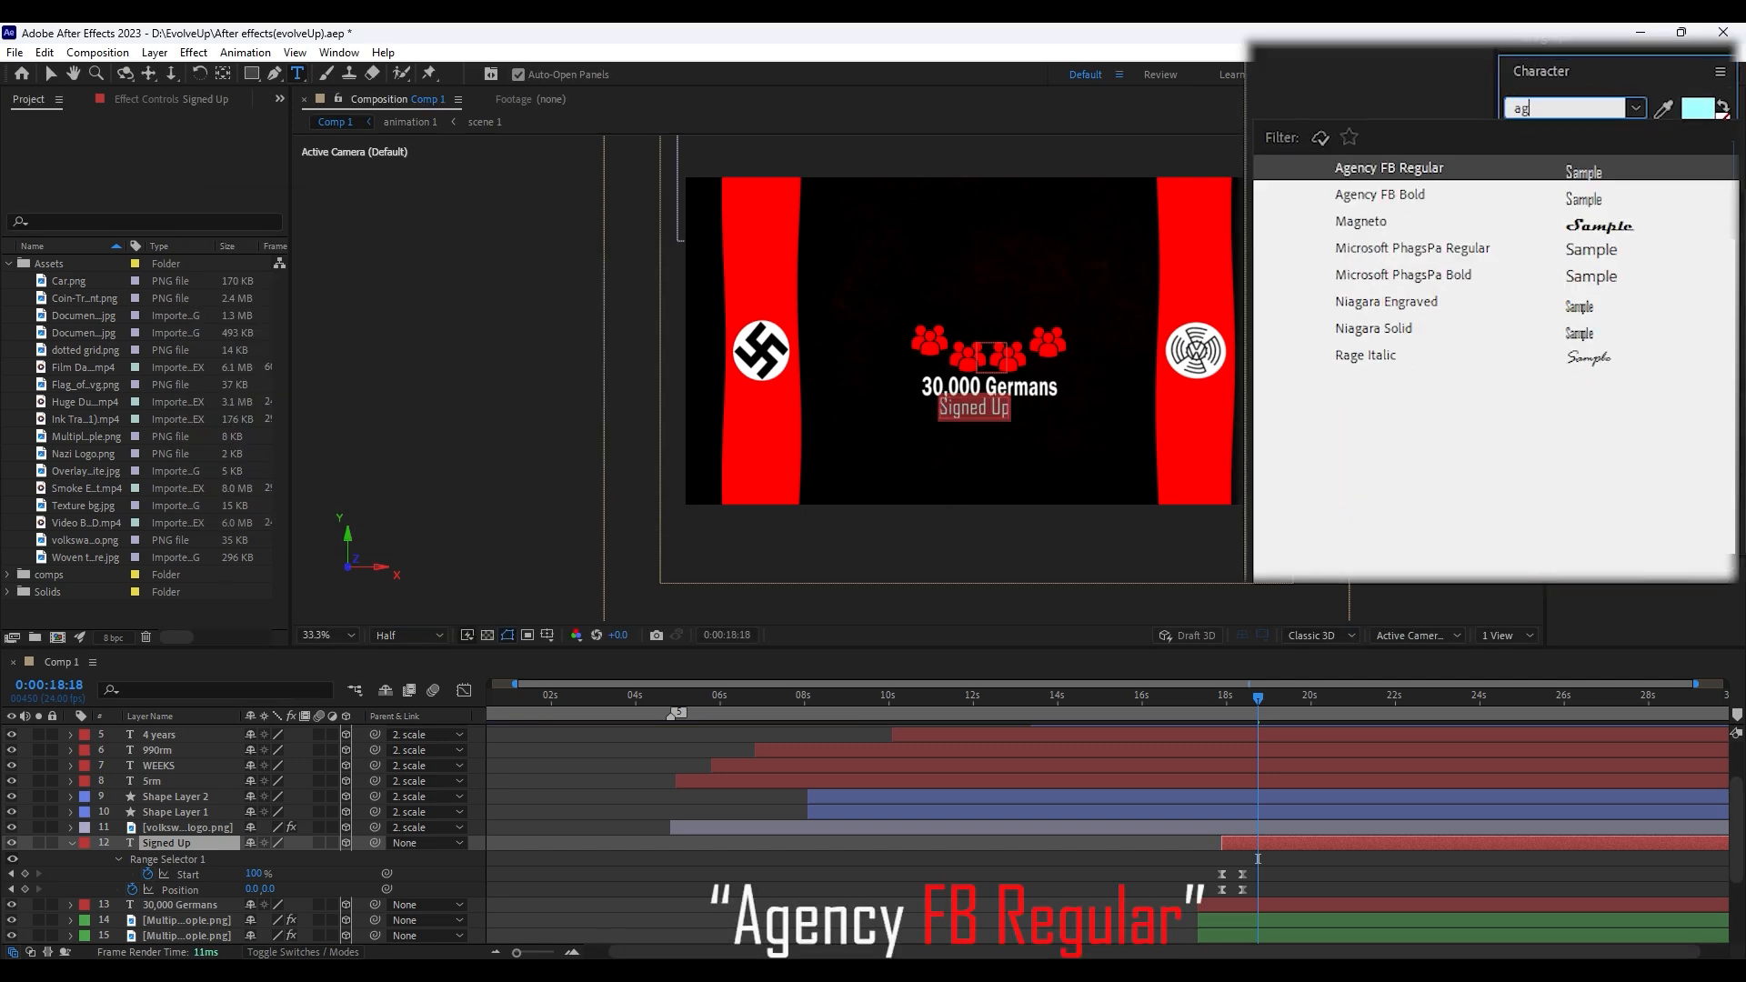
pyautogui.click(1432, 170)
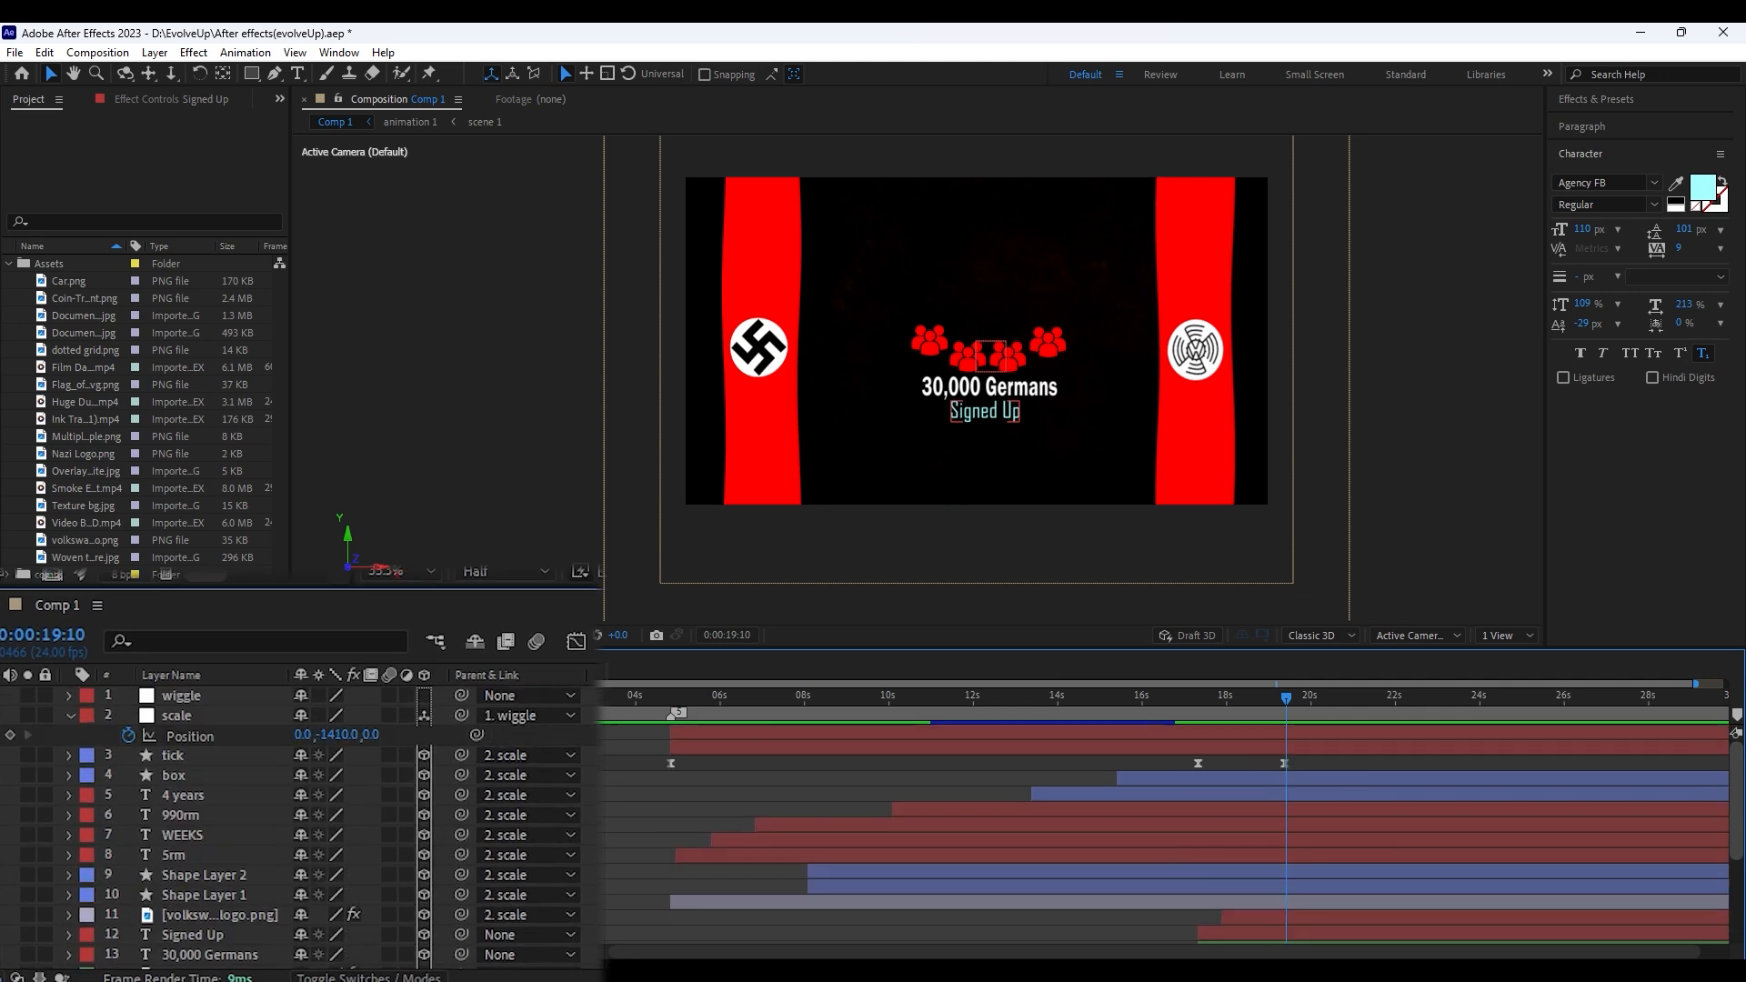
# Parent the Signed Up, 30,000 Germans, and four people icon copy layers to the scale null
pyautogui.click(1313, 722)
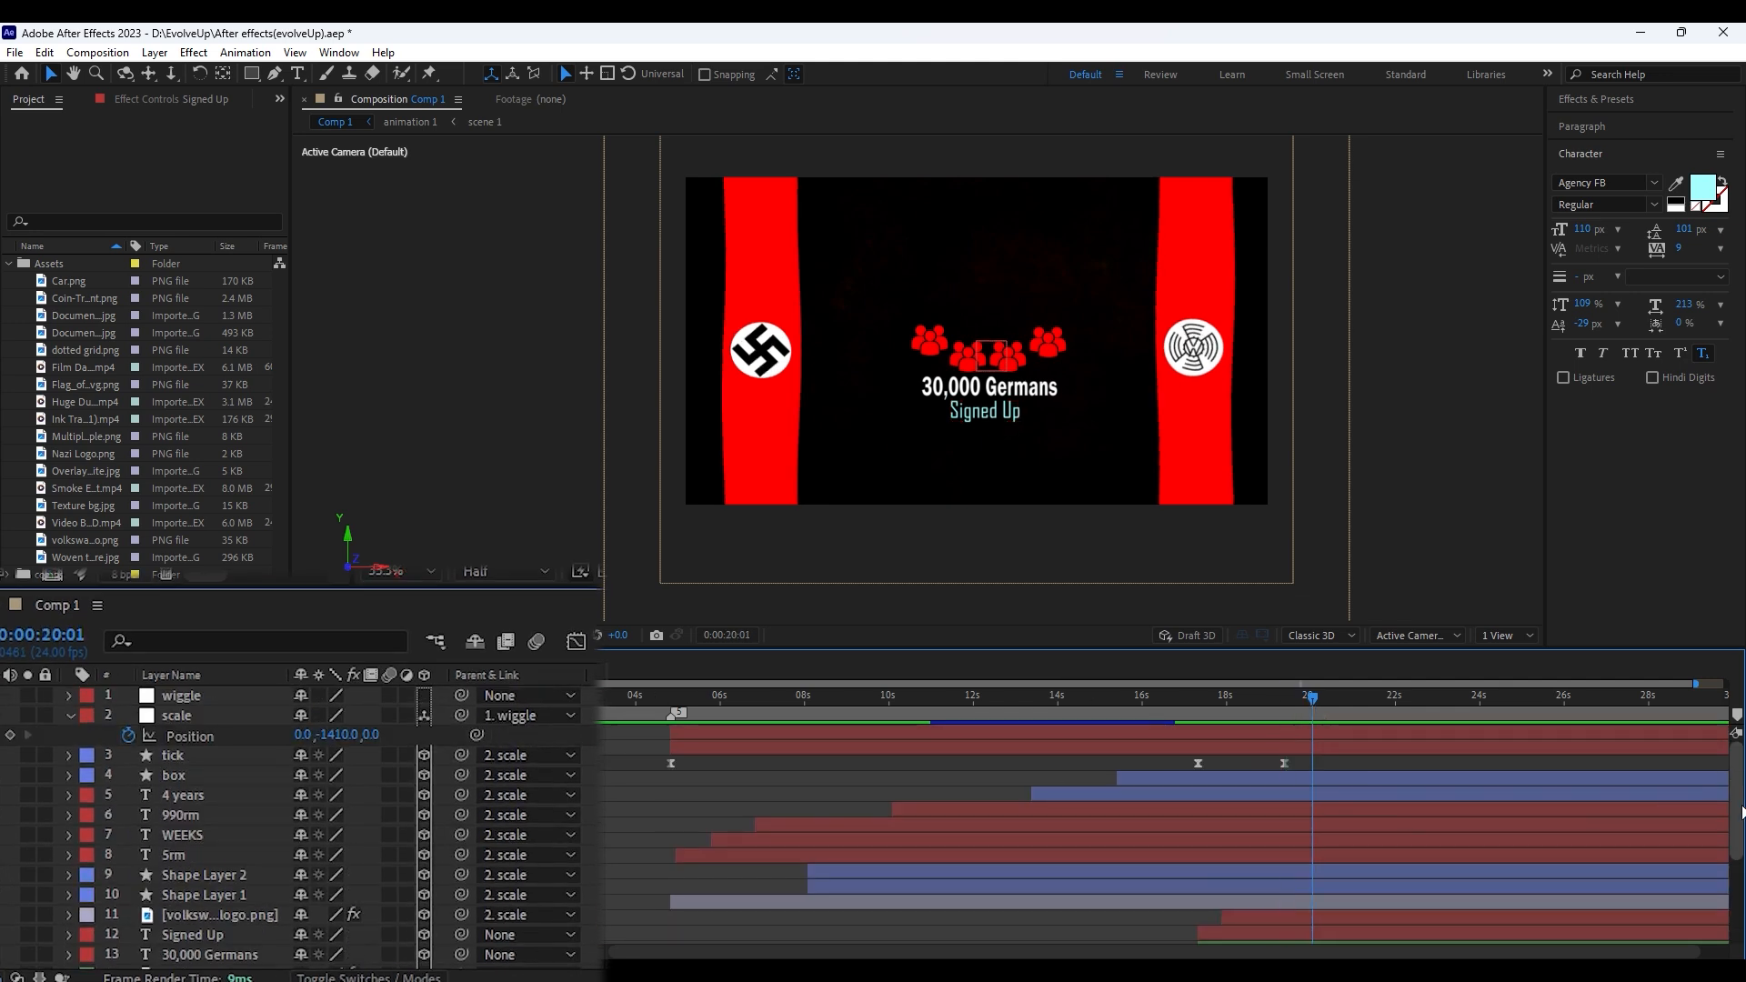
pyautogui.scroll(-3, 280, 734)
pyautogui.click(231, 807)
pyautogui.click(219, 785)
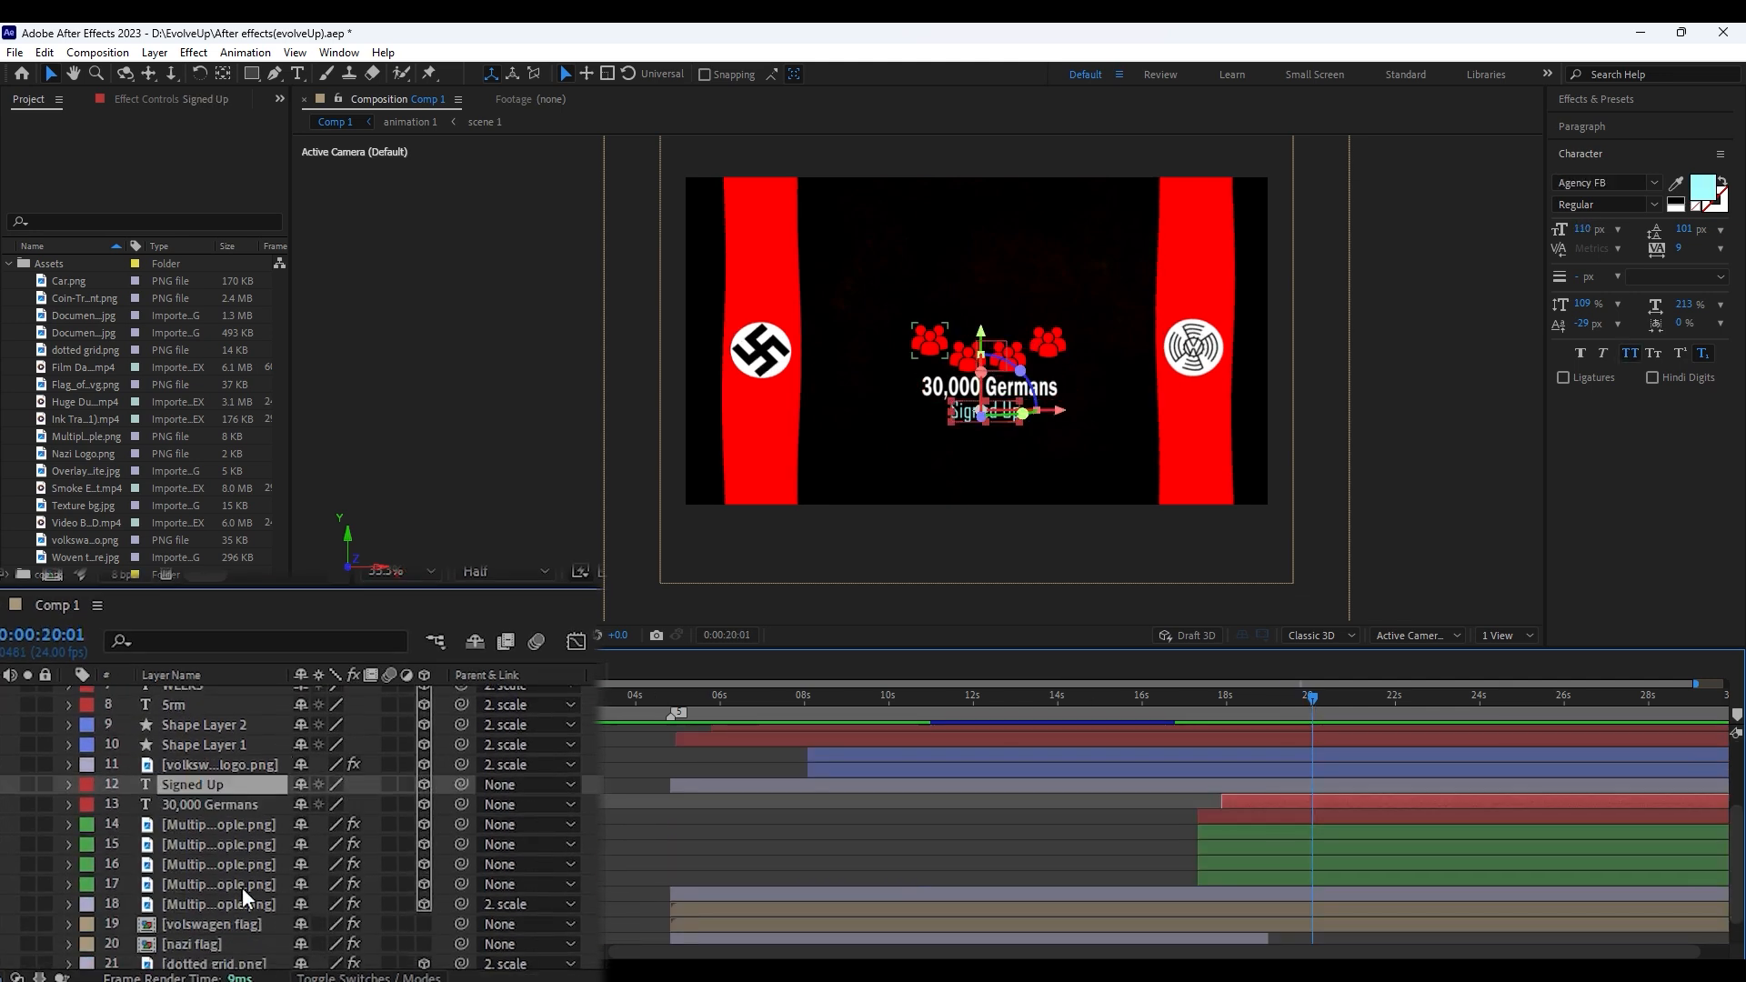
pyautogui.keyDown('shift'); pyautogui.click(227, 902); pyautogui.keyUp('shift')
pyautogui.scroll(3, 1733, 783)
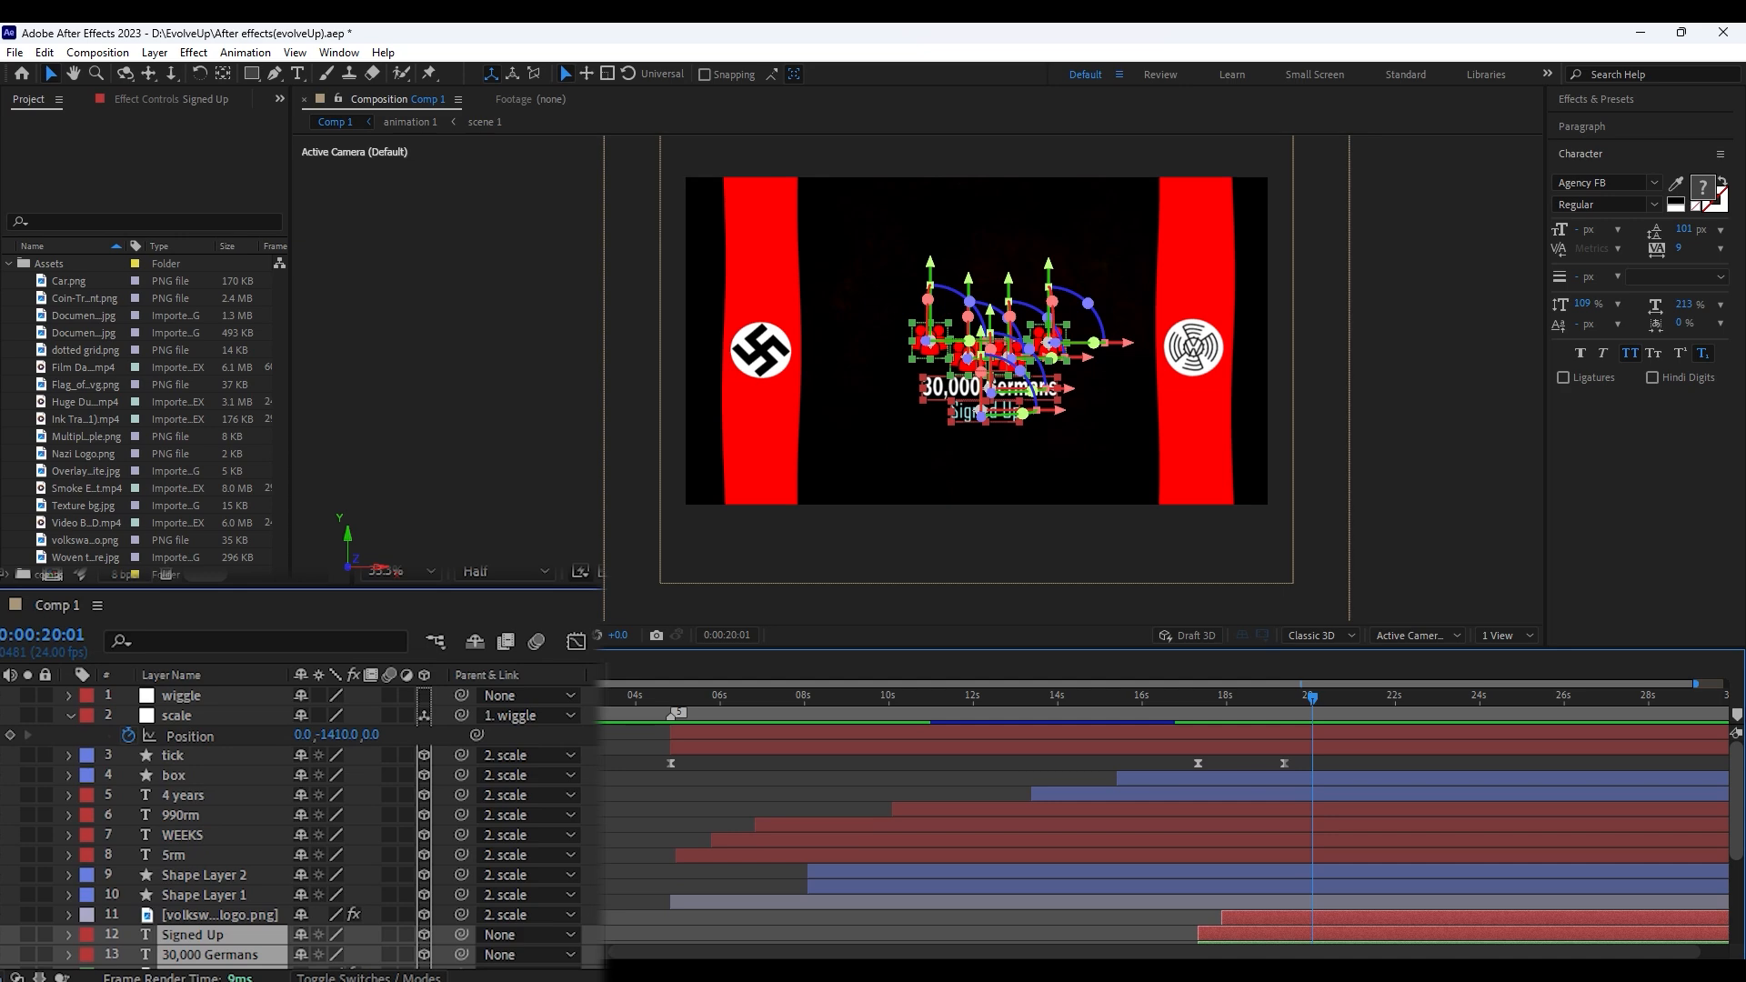
pyautogui.moveTo(461, 935); pyautogui.dragTo(182, 718)
# Preview the transition and delay the Signed Up layer so it starts at about 0:00:18:20
pyautogui.click(1258, 696)
pyautogui.moveTo(1157, 711); pyautogui.dragTo(1106, 713)
pyautogui.click(1034, 750)
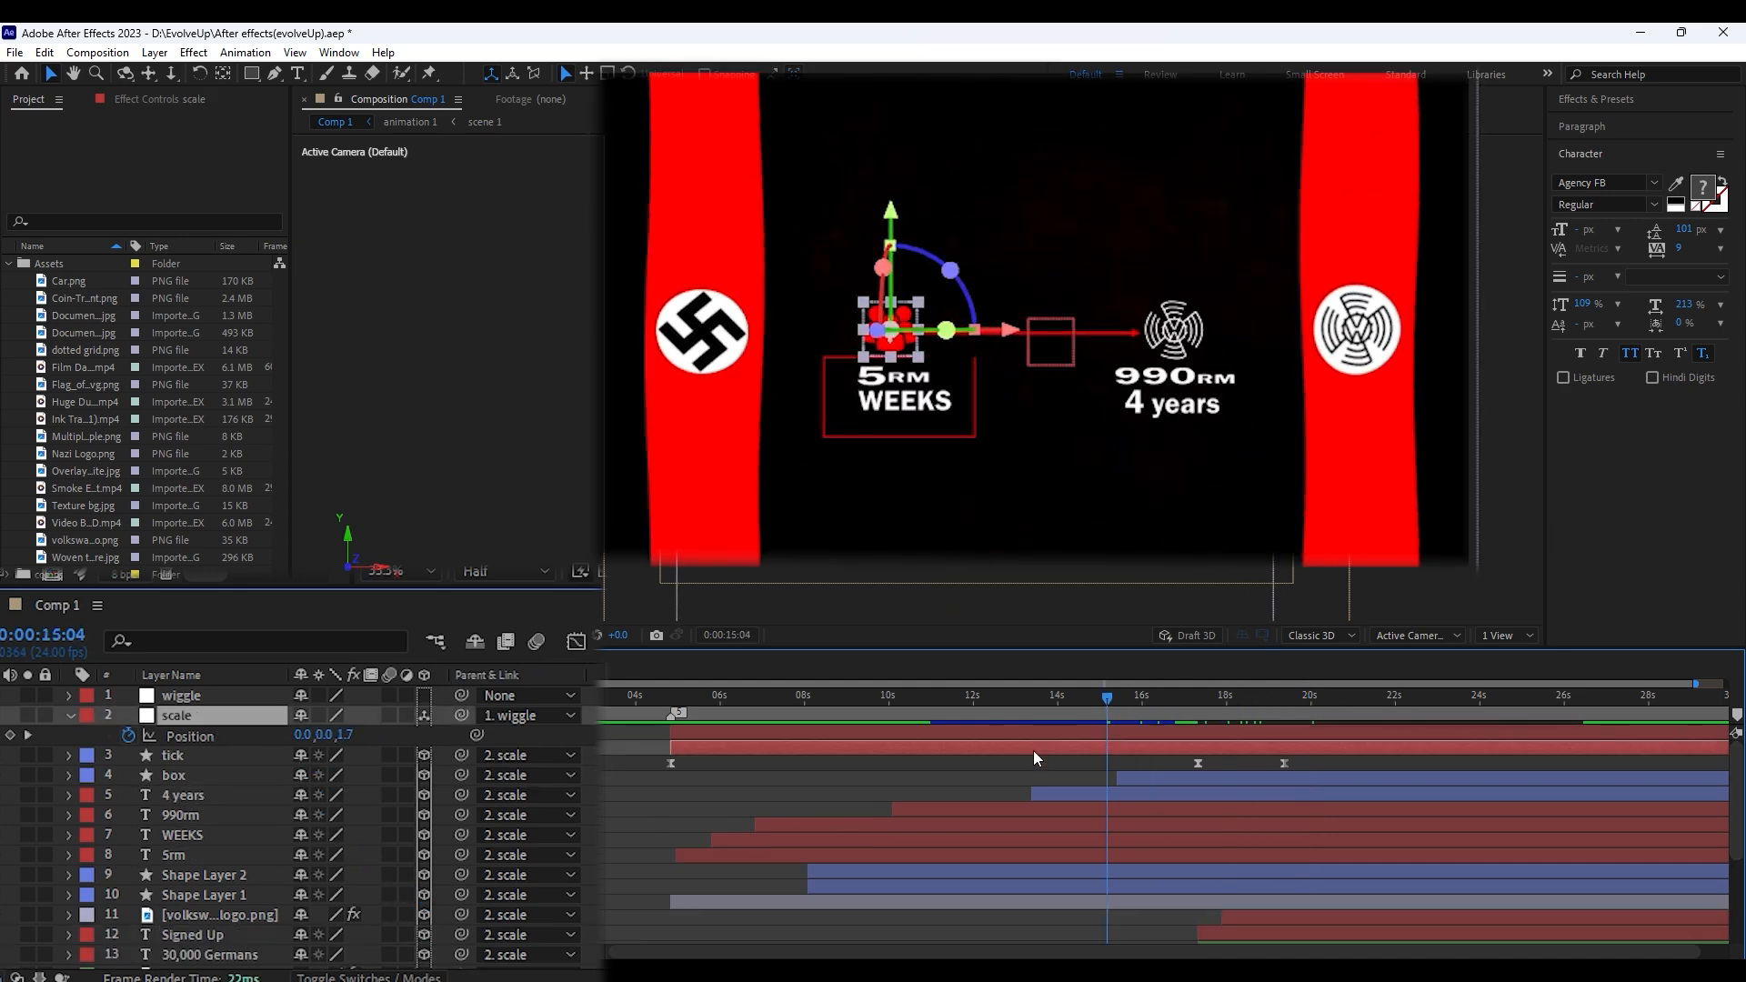
pyautogui.click(1080, 771)
pyautogui.press('space')
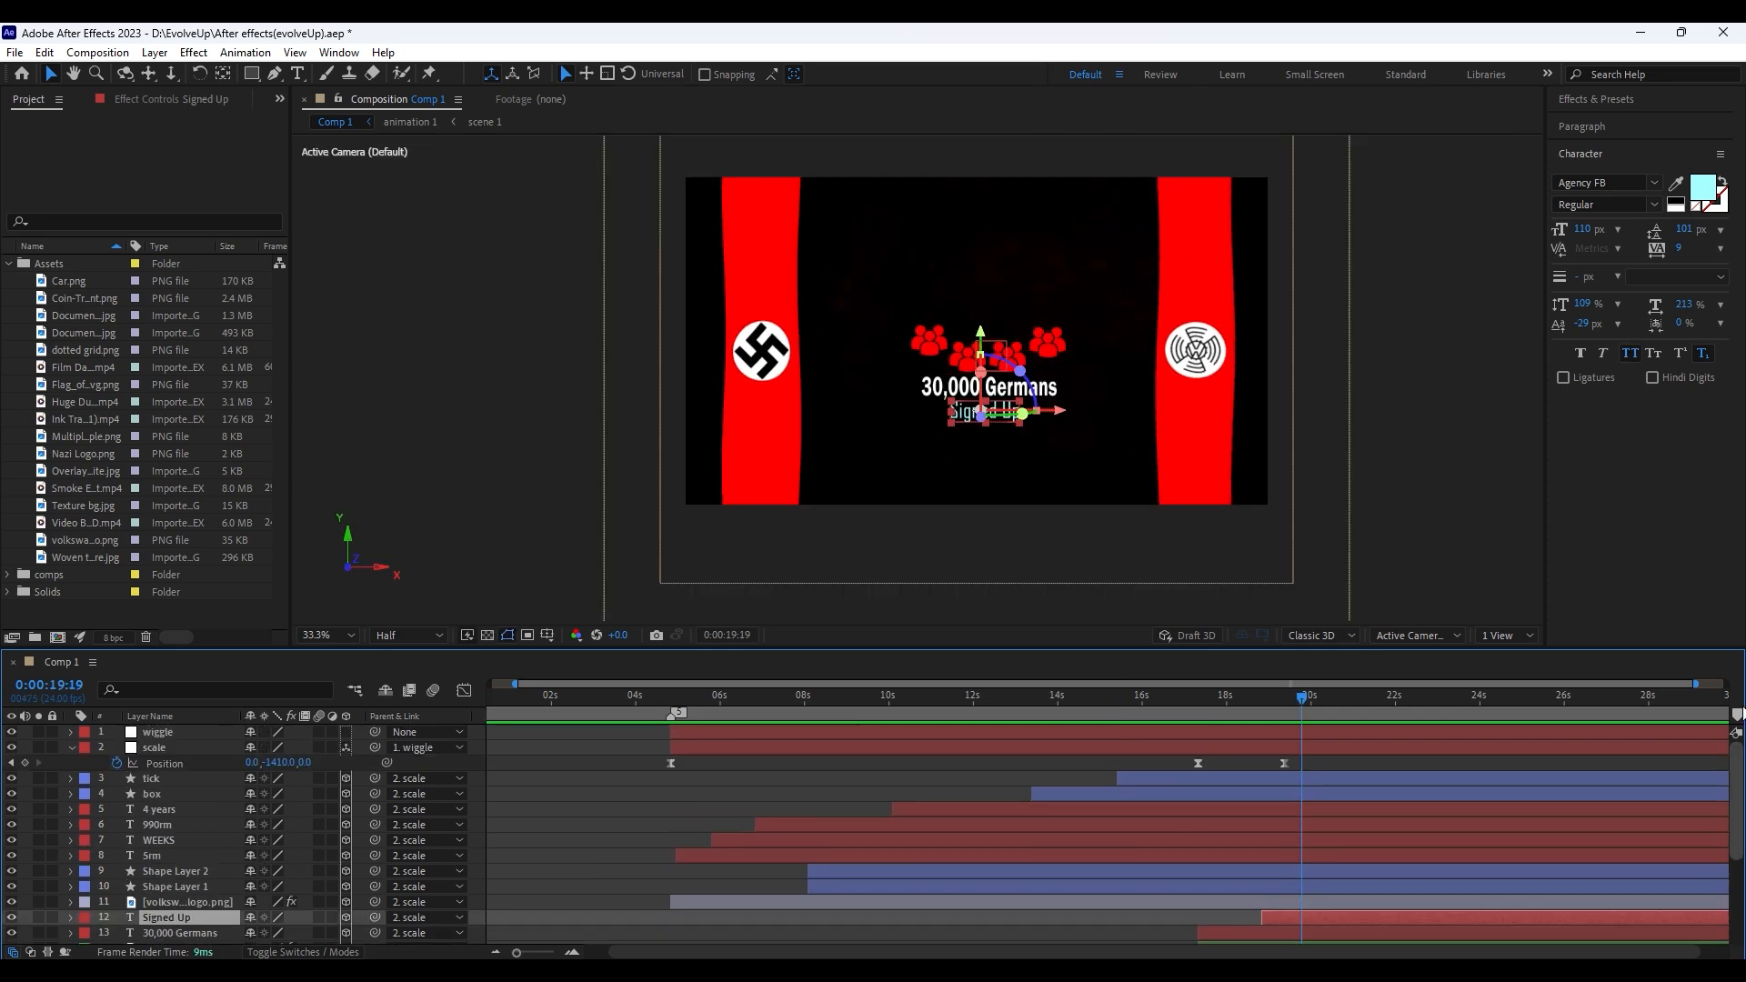
# Reshape the speed graph between the scale null's last two Position keyframes into a sharp early peak and preview the motion
pyautogui.moveTo(1313, 771); pyautogui.dragTo(1134, 782)
pyautogui.hotkey('shift', 'F3')
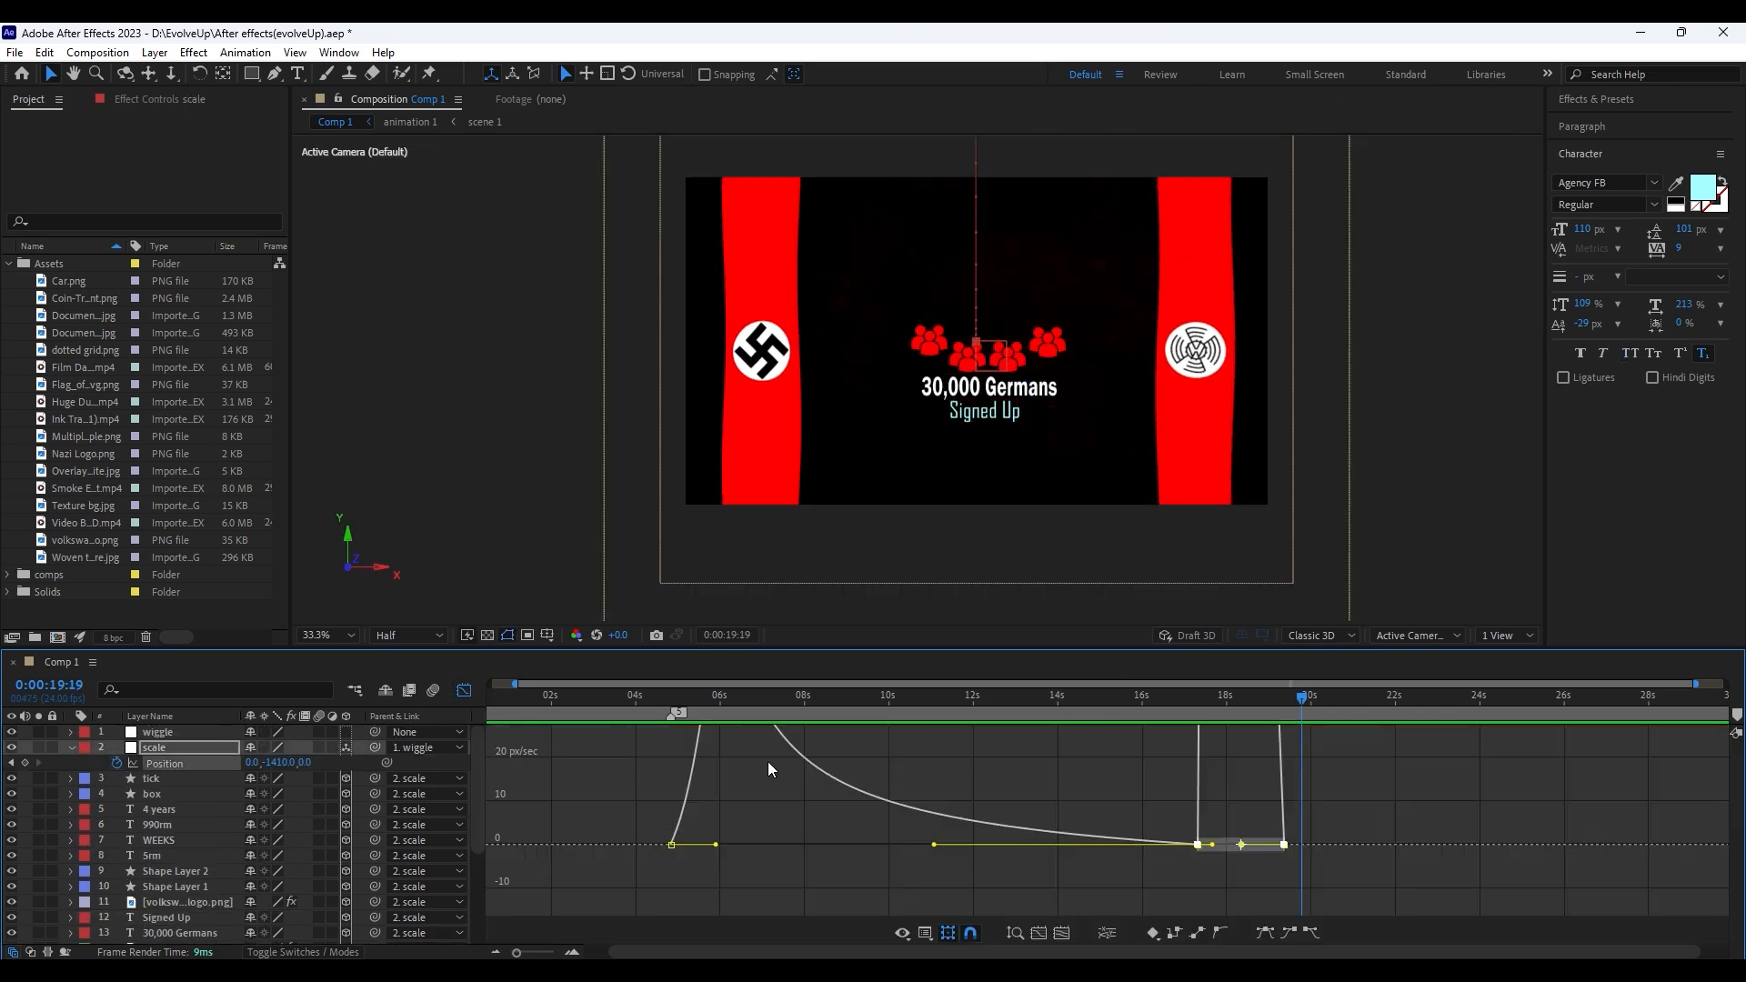
pyautogui.click(1061, 931)
pyautogui.moveTo(535, 954); pyautogui.dragTo(531, 953)
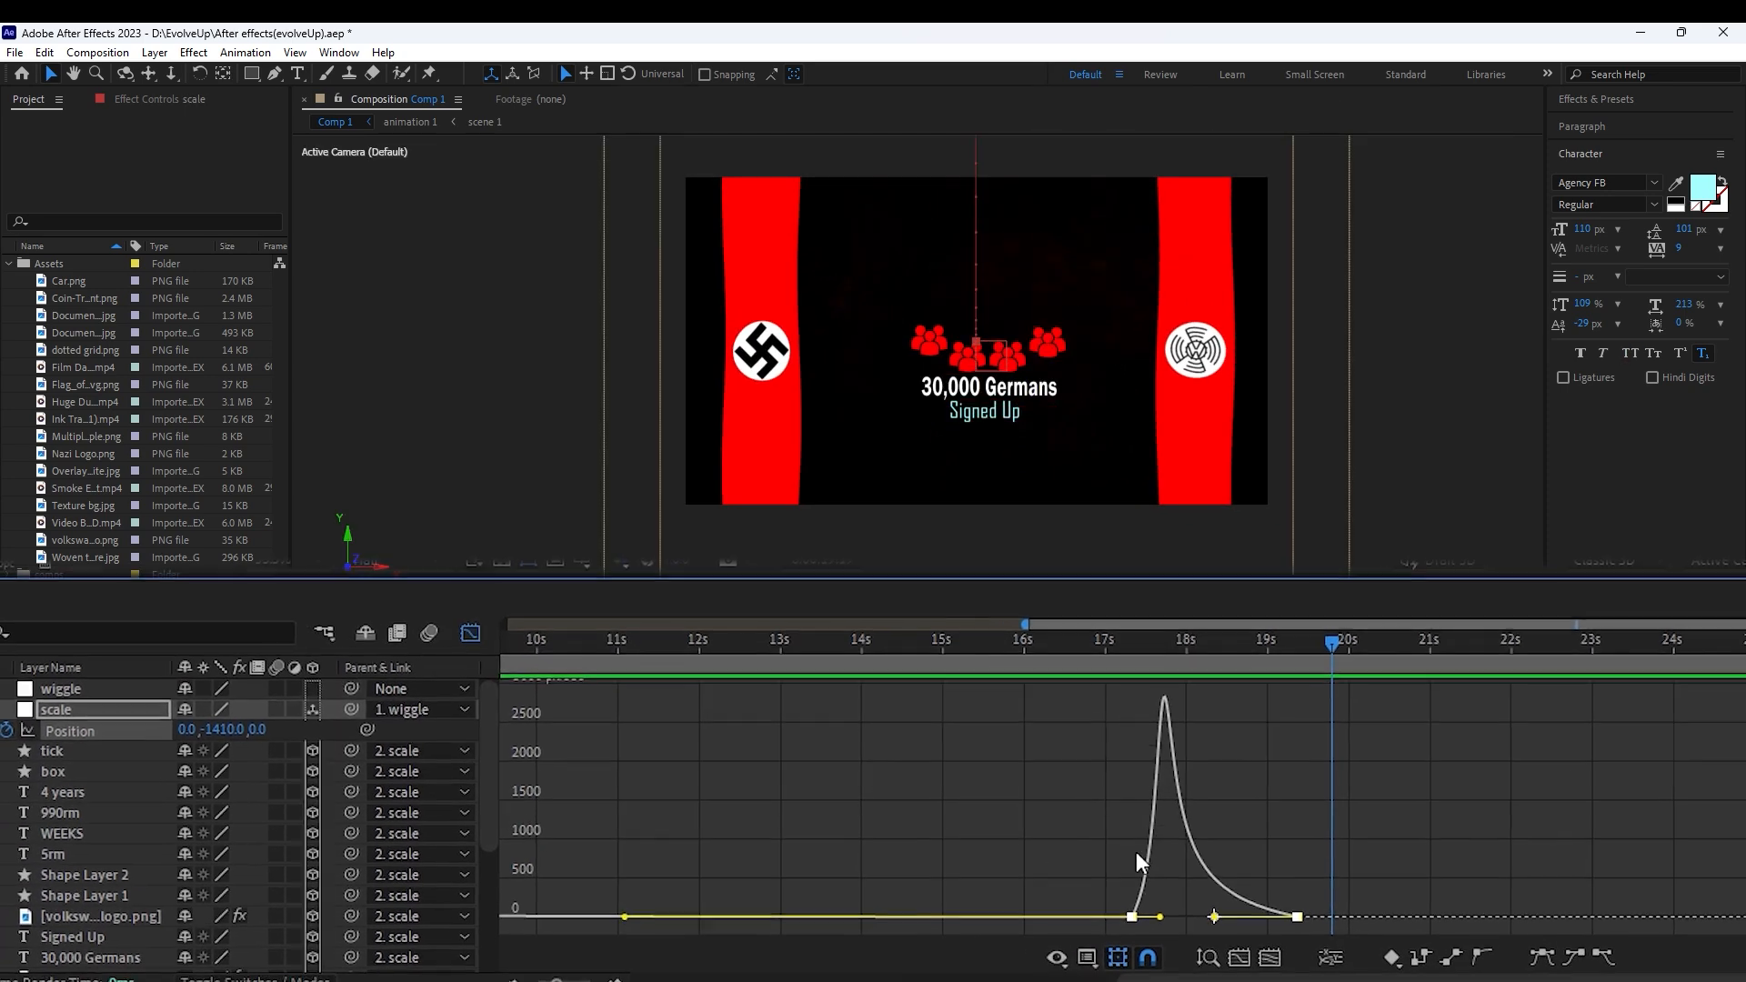
pyautogui.click(960, 900)
pyautogui.moveTo(981, 900); pyautogui.dragTo(965, 900)
pyautogui.press('space')
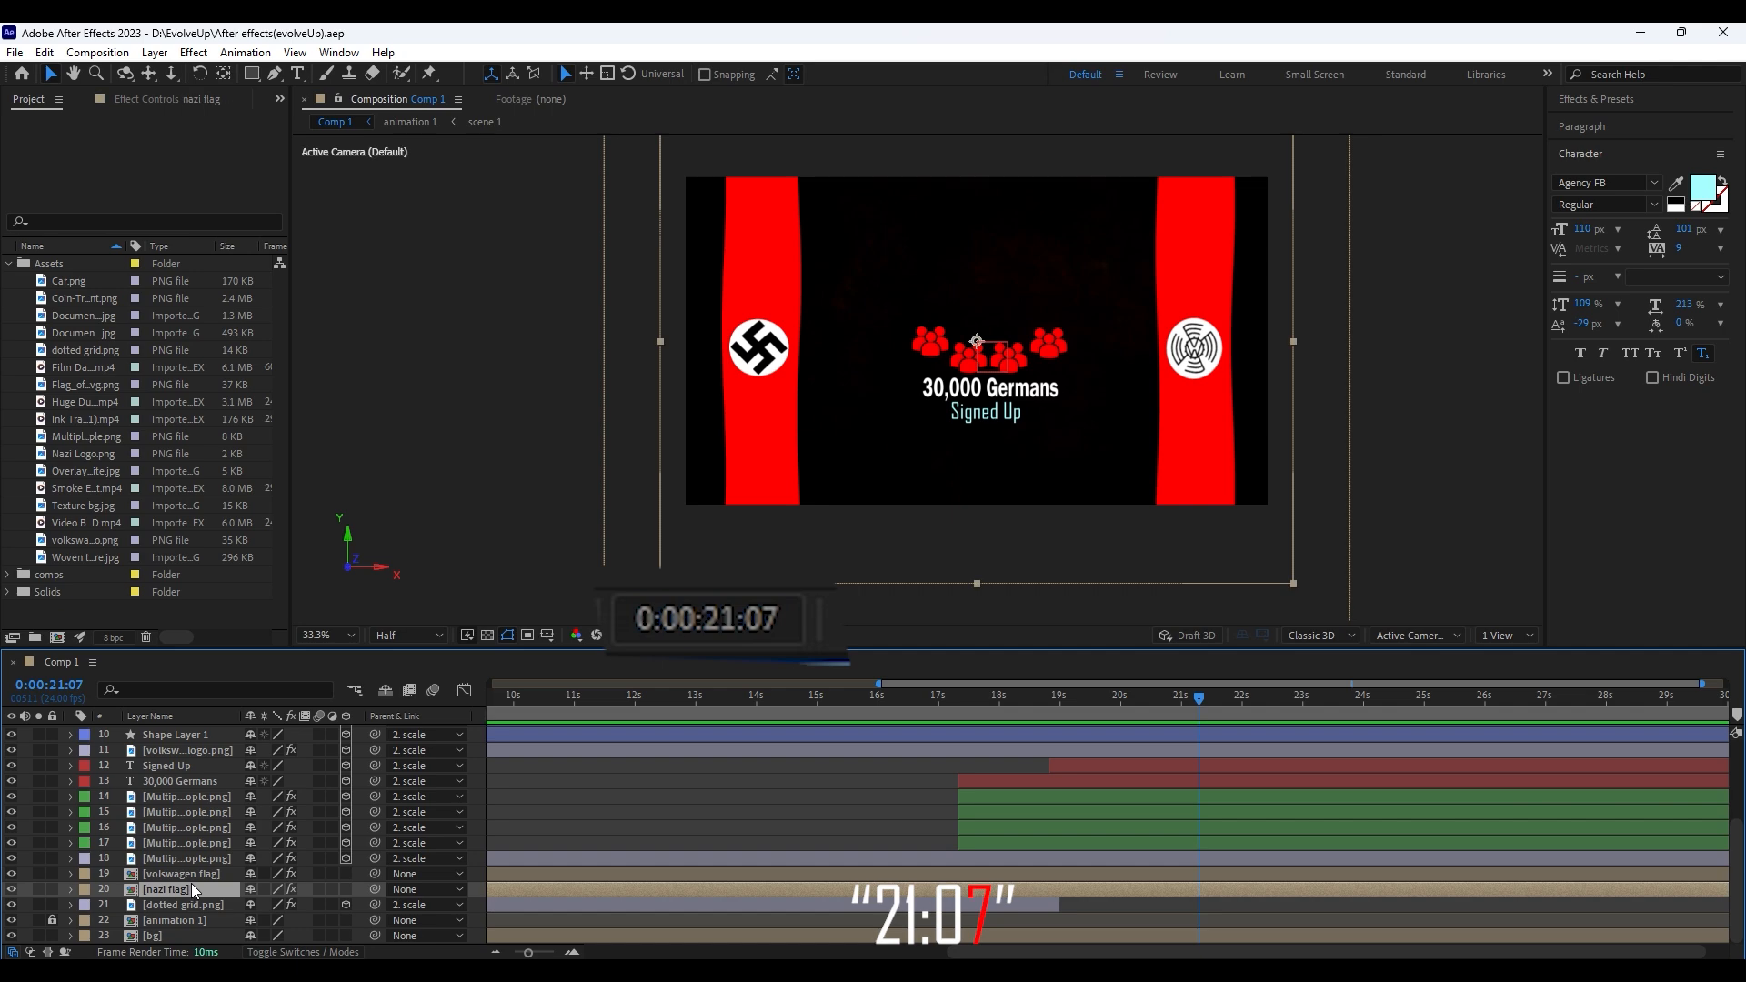
# Split every layer from wiggle through nazi flag at 0:00:21:07 and delete the parts after that time
pyautogui.moveTo(1727, 815); pyautogui.dragTo(1732, 696)
pyautogui.hotkey('ctrl', 'a')
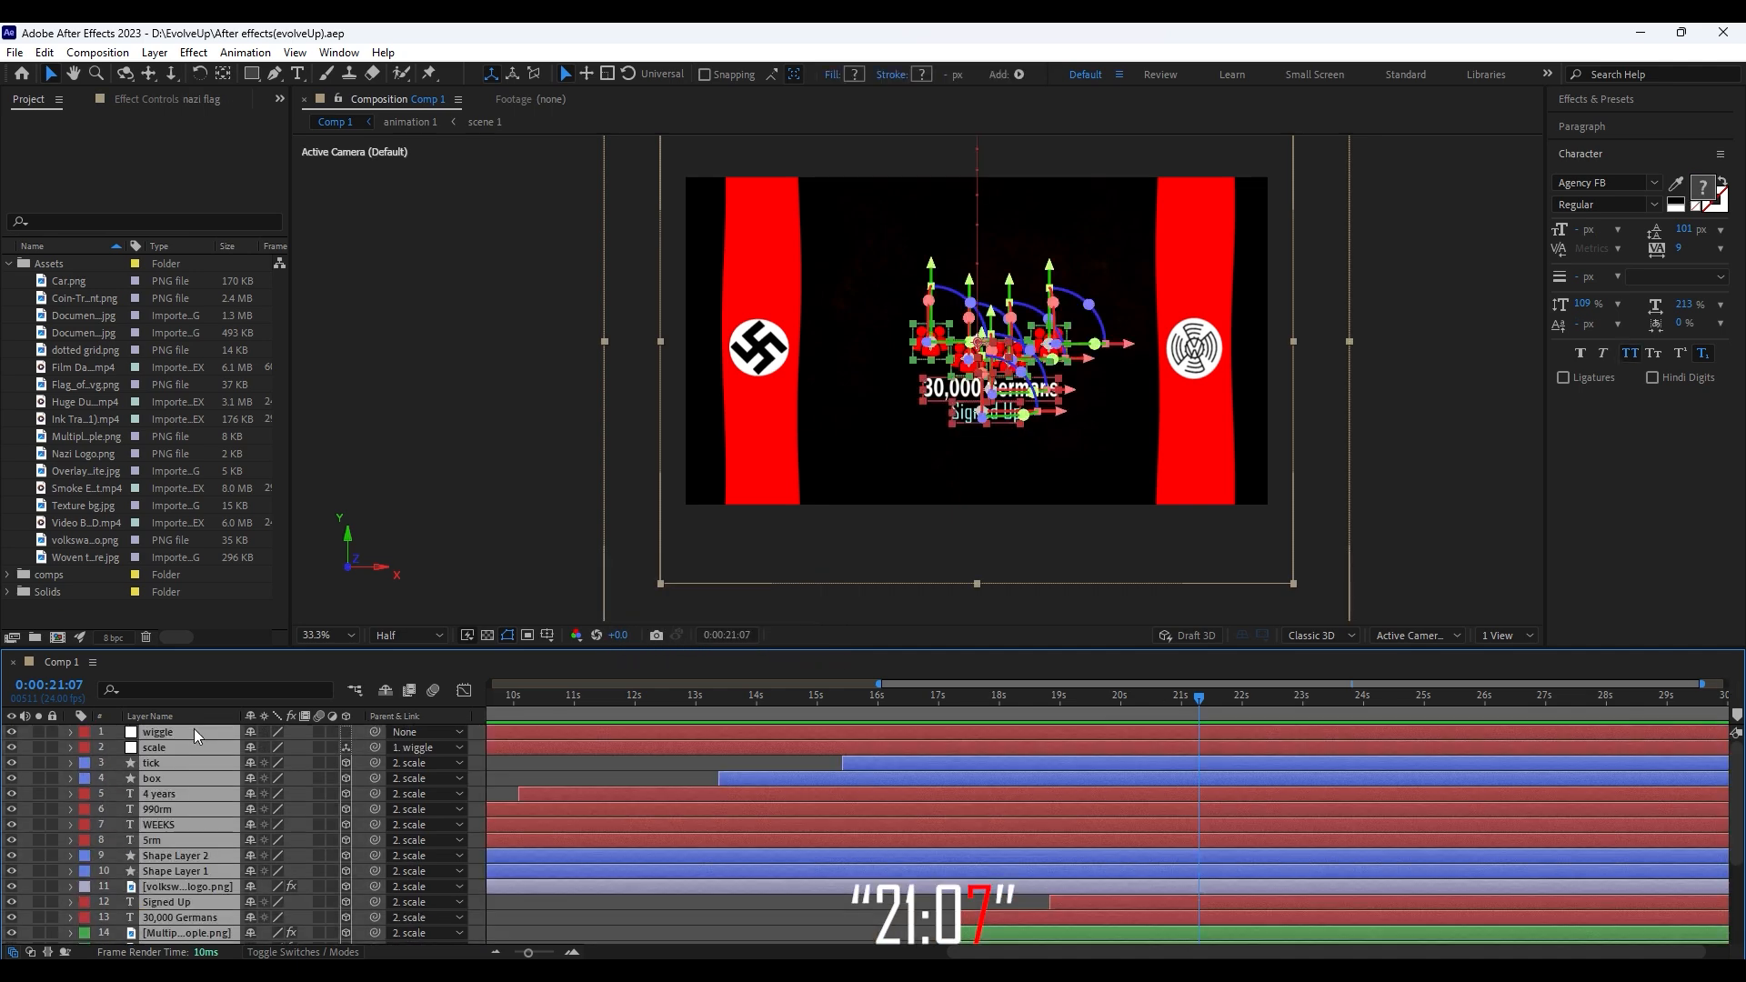
pyautogui.hotkey('ctrl', 'shift', 'd')
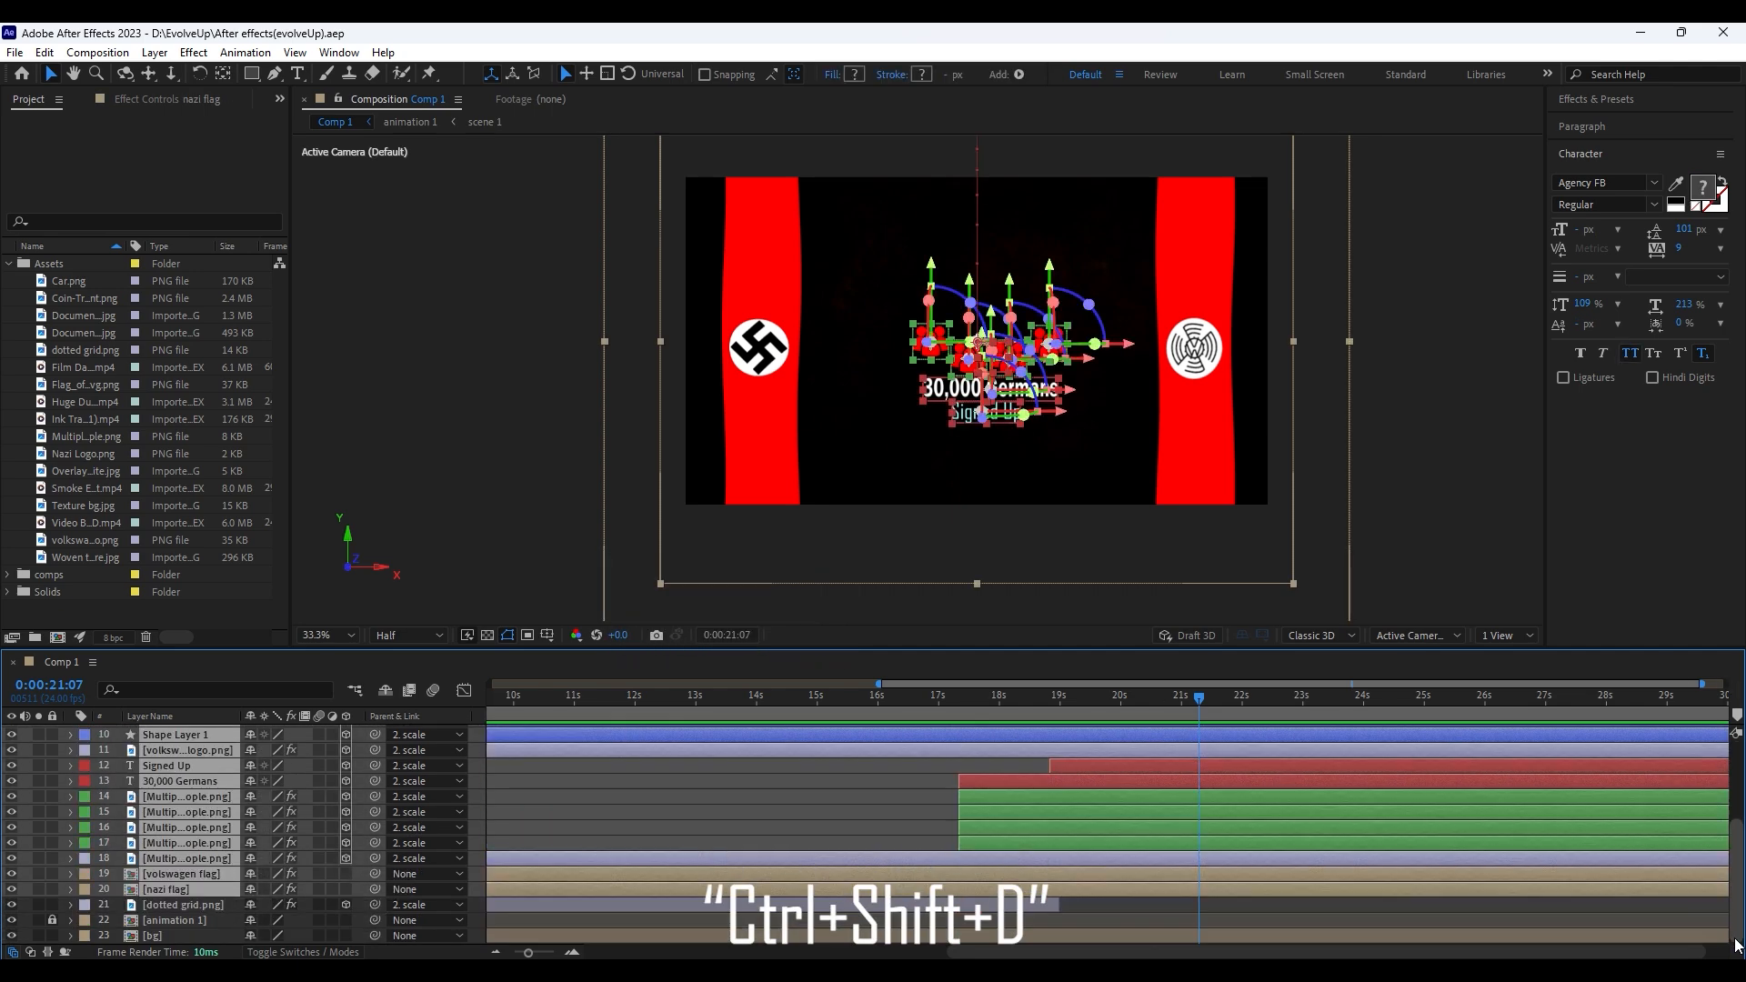
pyautogui.press('Delete')
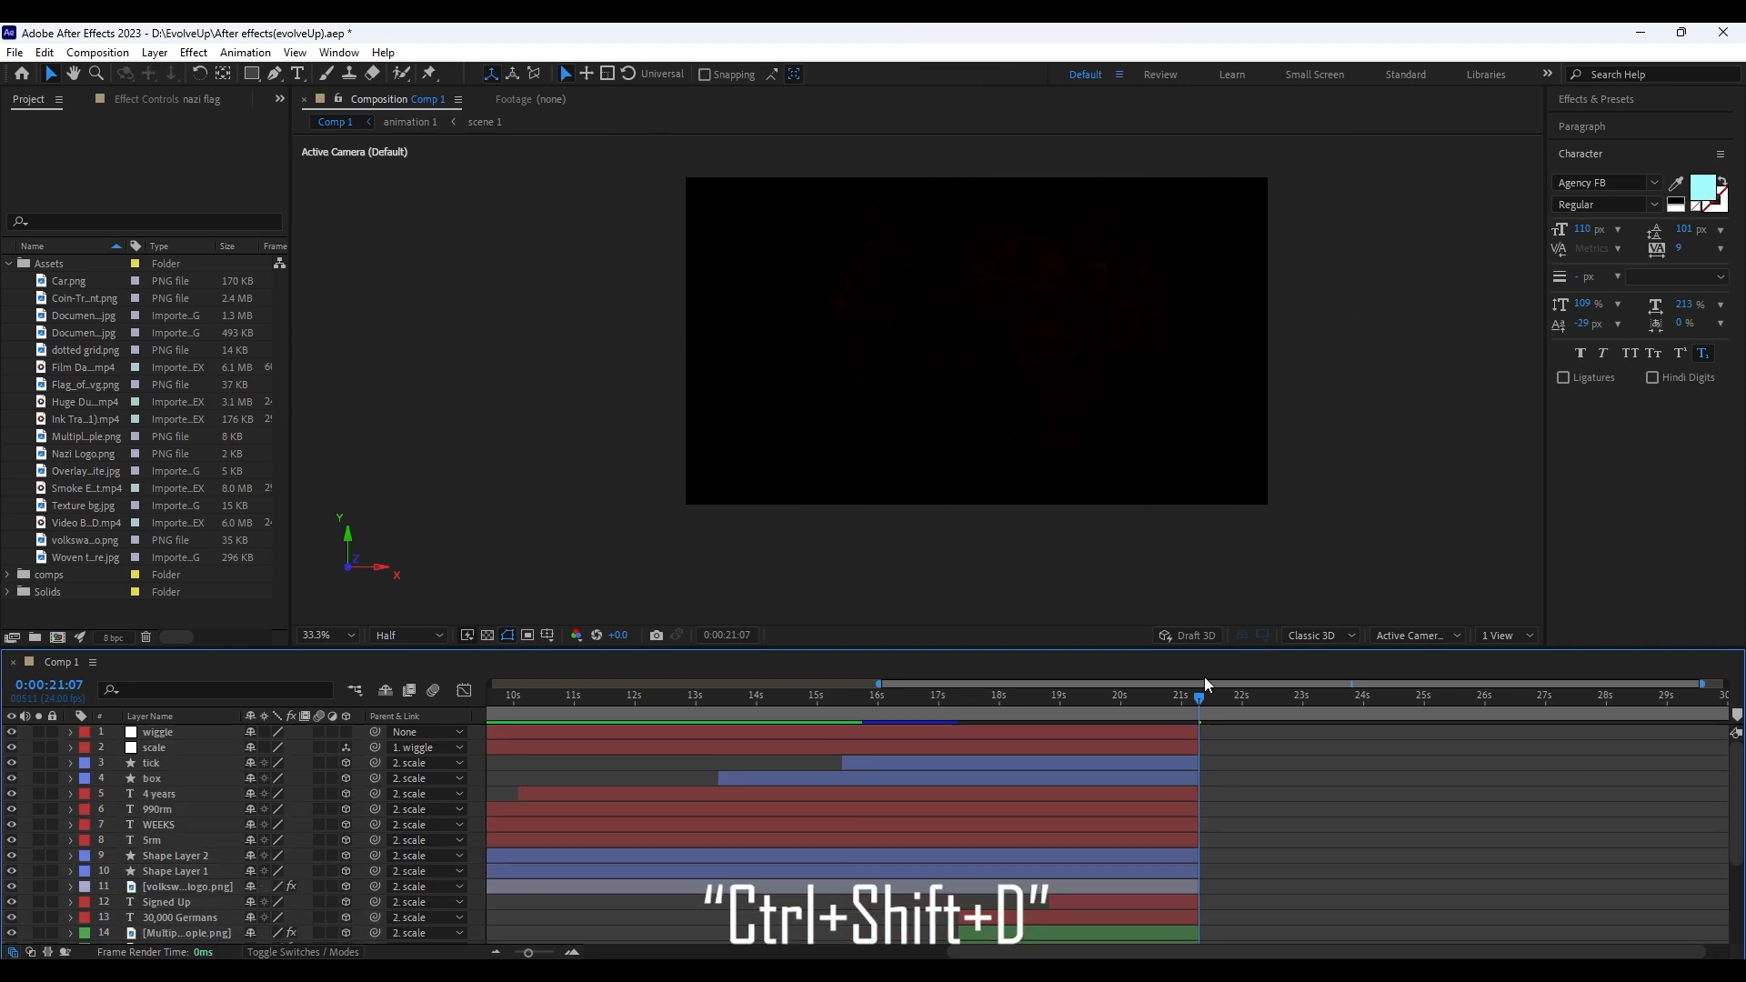
# Trim the layers from tick through the Volkswagen logo so they end at 0:00:18:20
pyautogui.moveTo(1200, 697); pyautogui.dragTo(1088, 706)
pyautogui.click(945, 871)
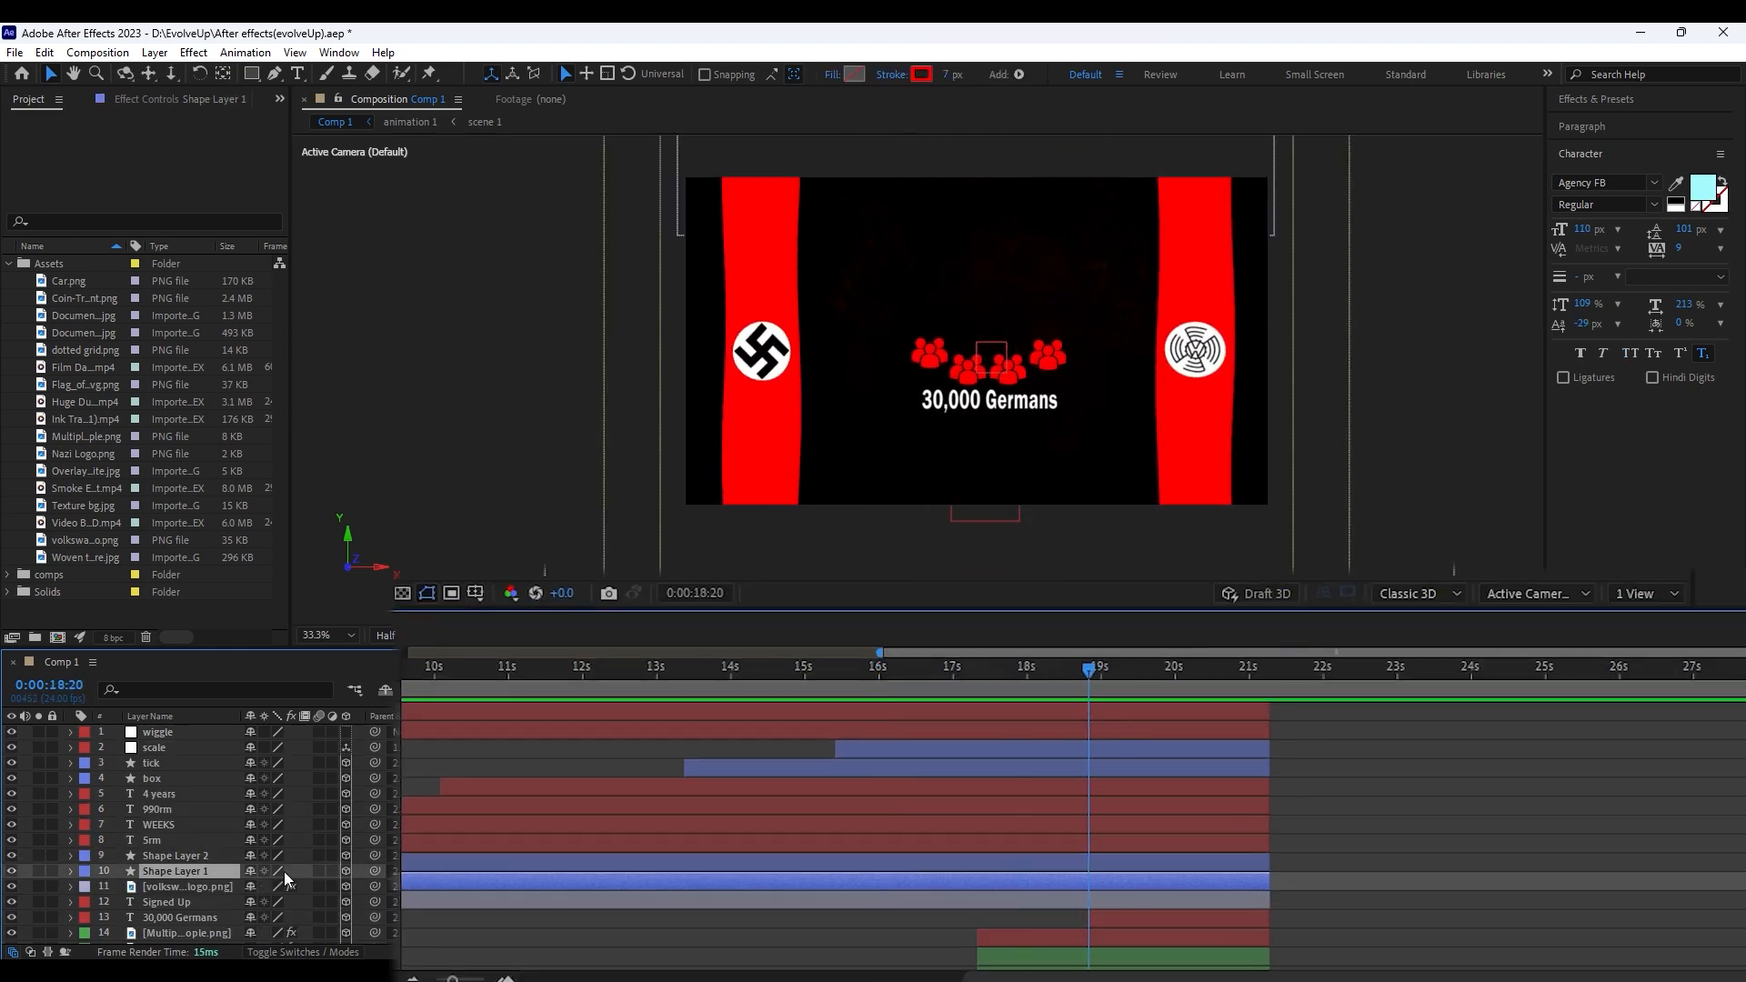
pyautogui.click(166, 887)
pyautogui.keyDown('shift'); pyautogui.click(166, 765); pyautogui.keyUp('shift')
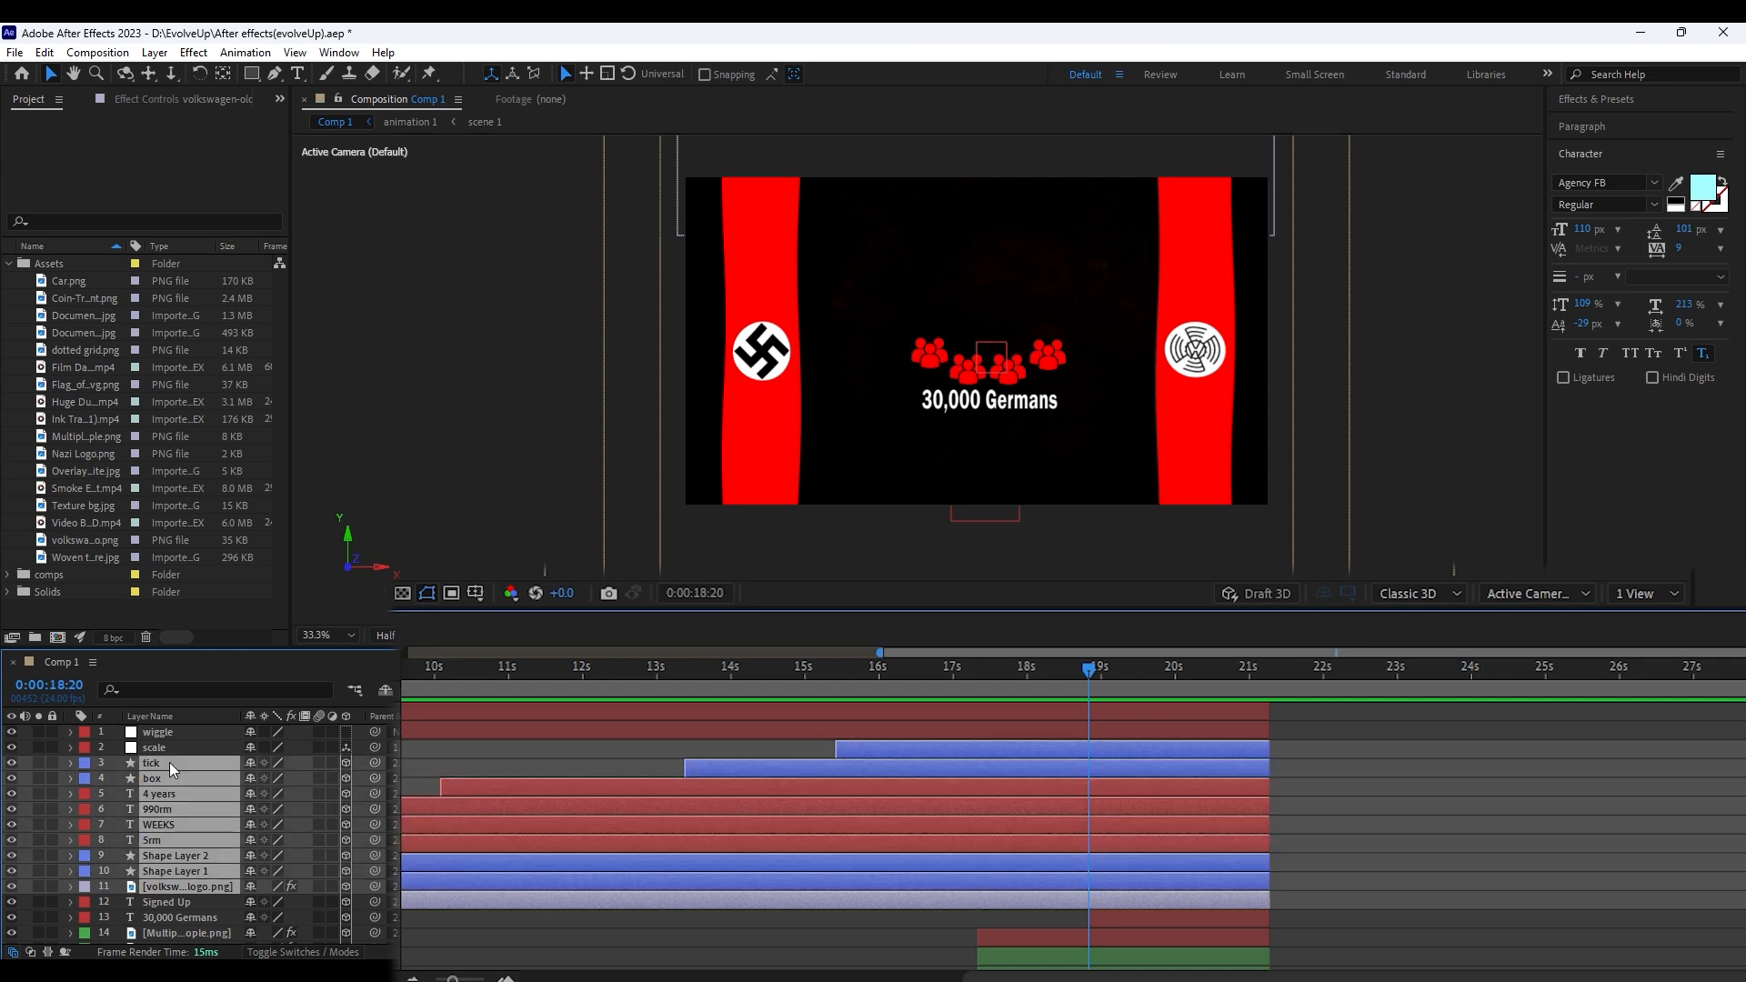
pyautogui.hotkey('alt', ']')
# Pre-compose all layers from wiggle through dotted grid into a composition named "2nd animation"
pyautogui.hotkey('ctrl', 'a')
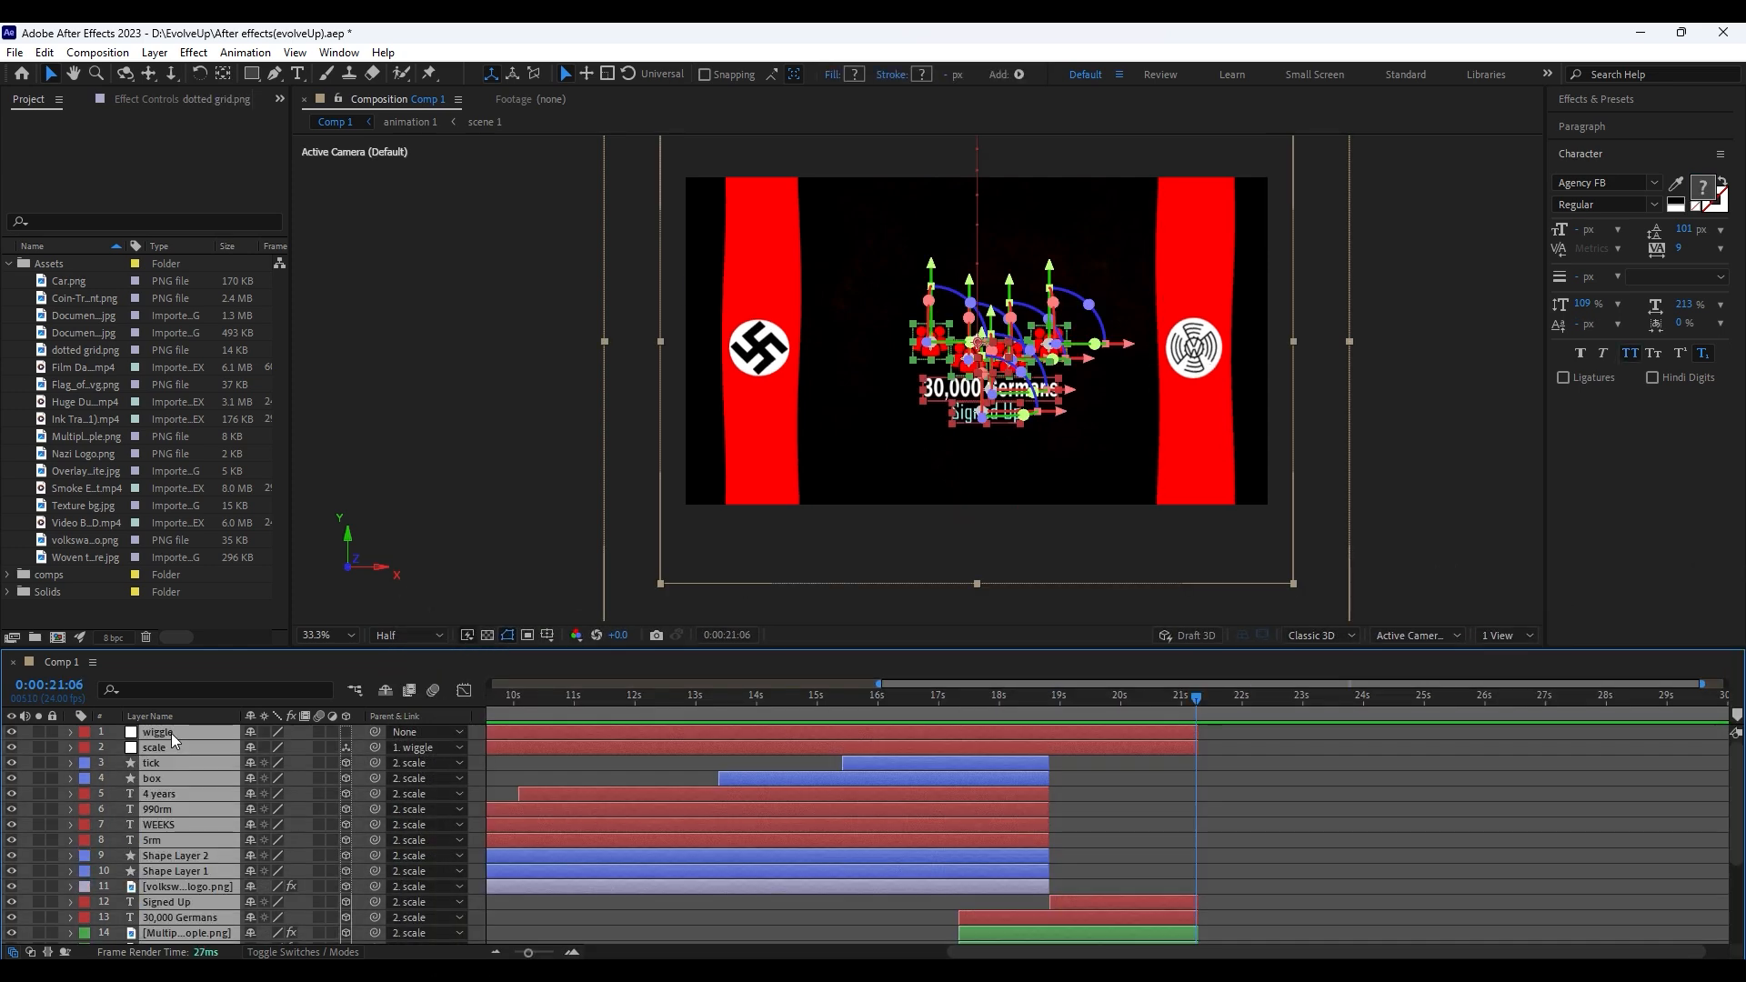
pyautogui.rightClick(169, 747)
pyautogui.click(242, 624)
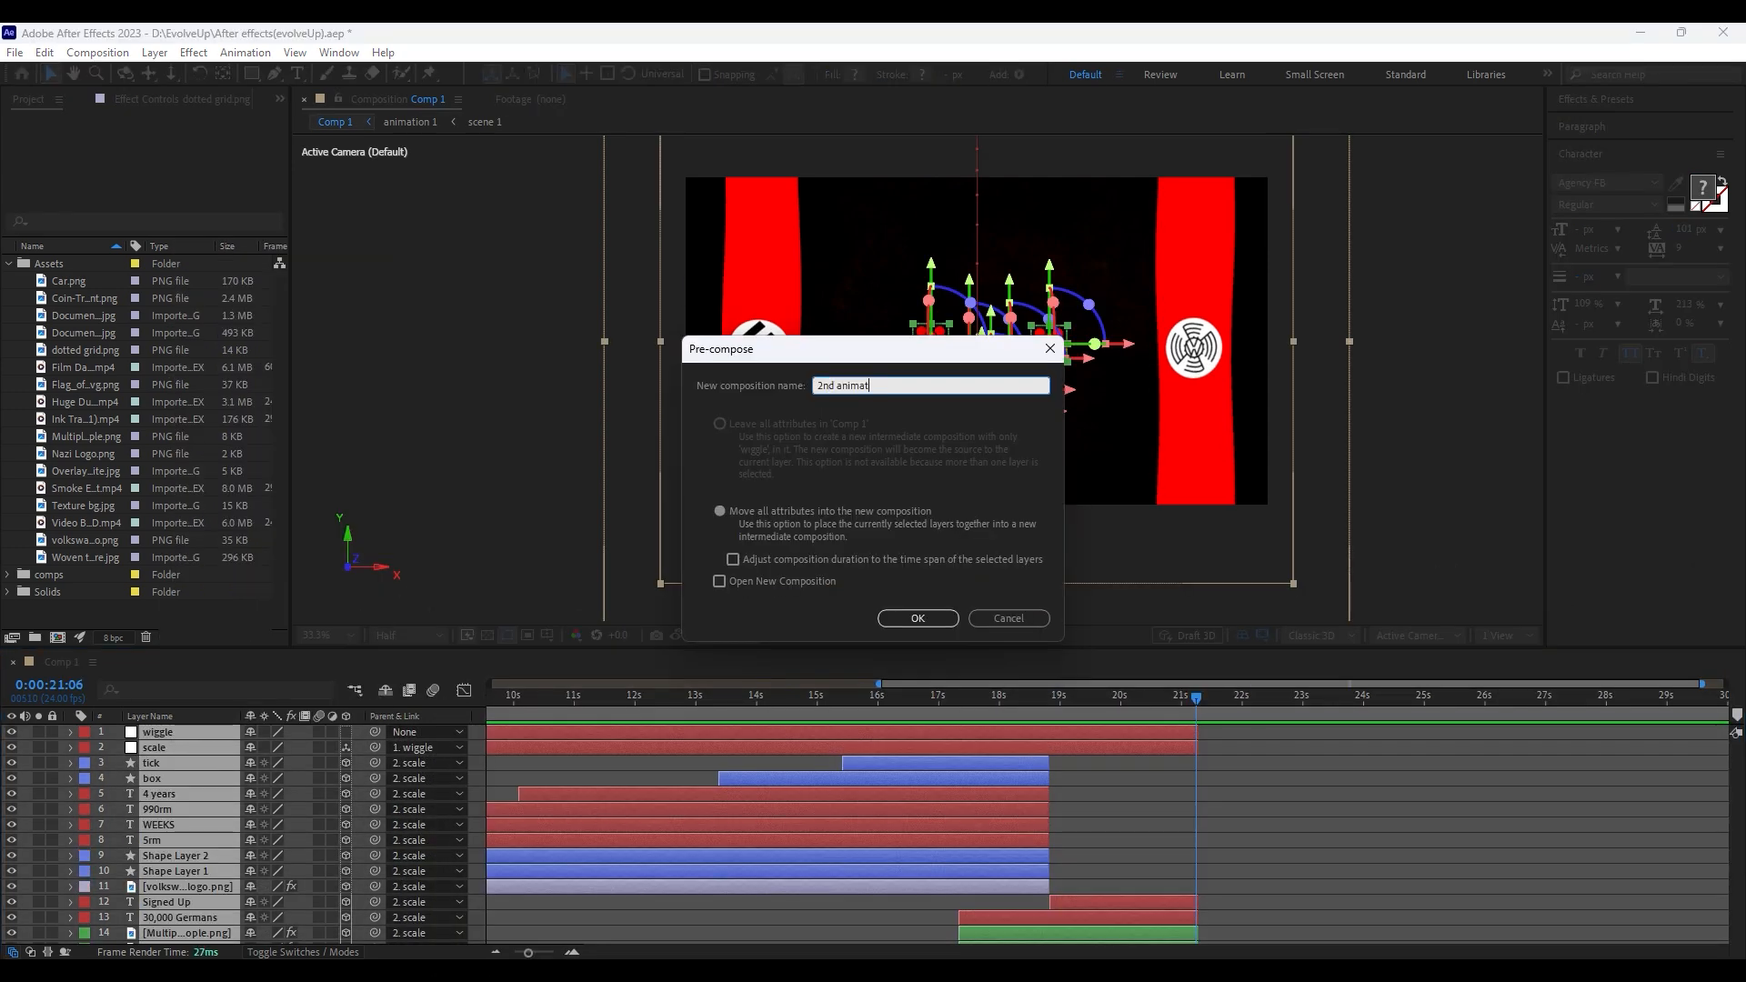
pyautogui.press('Return')
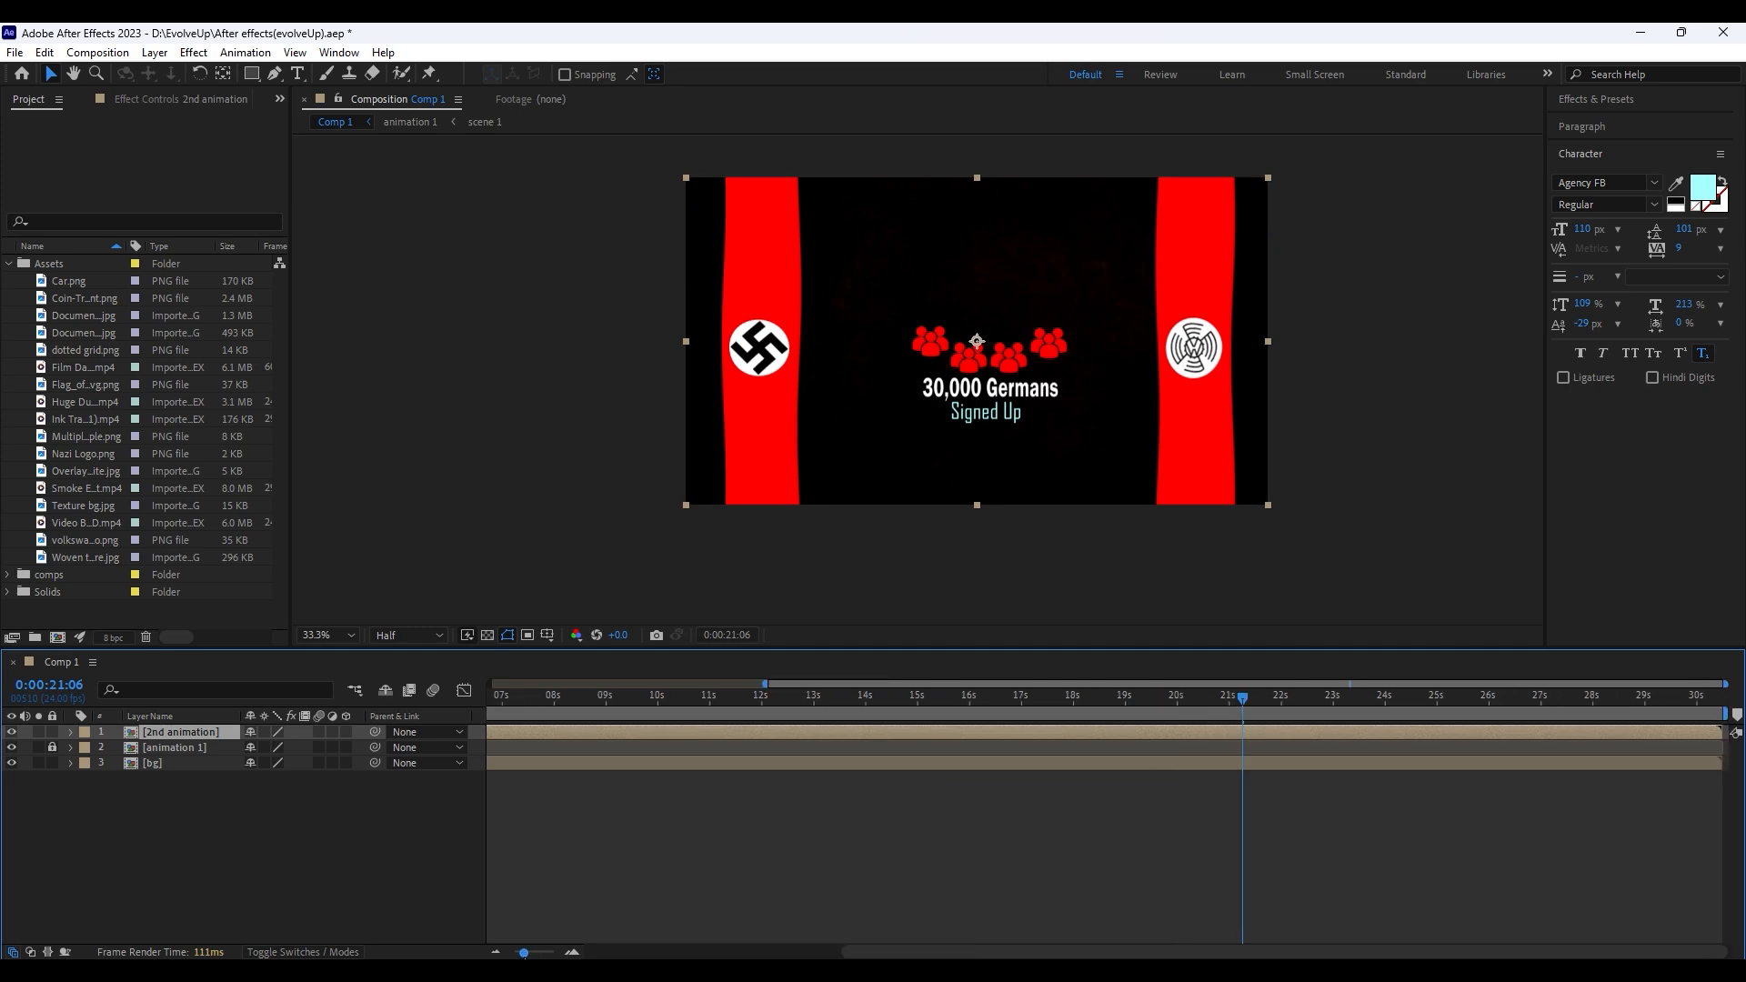
# Cut the 2nd animation layer at 0:00:21:06, delete the part after it, and split the remainder at 0:00:04:20
pyautogui.moveTo(524, 953); pyautogui.dragTo(513, 954)
pyautogui.hotkey('ctrl', 'shift', 'd')
pyautogui.press('Delete')
pyautogui.click(688, 698)
pyautogui.click(636, 732)
pyautogui.hotkey('ctrl', 'shift', 'd')
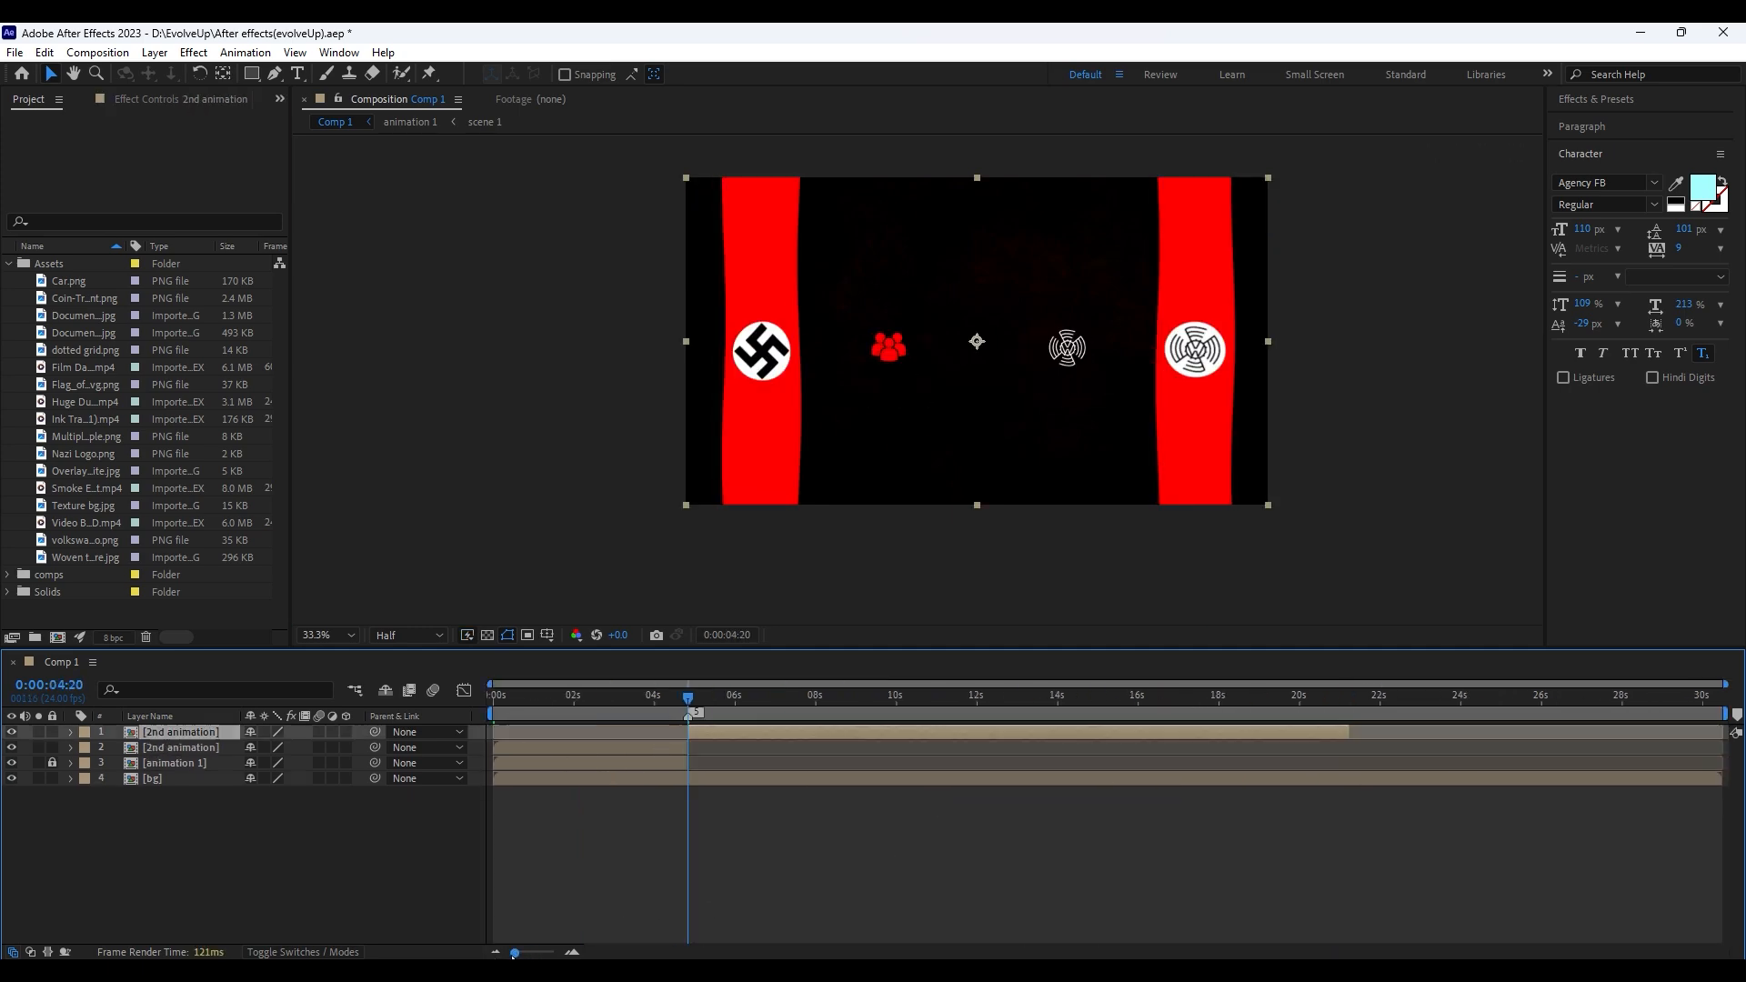